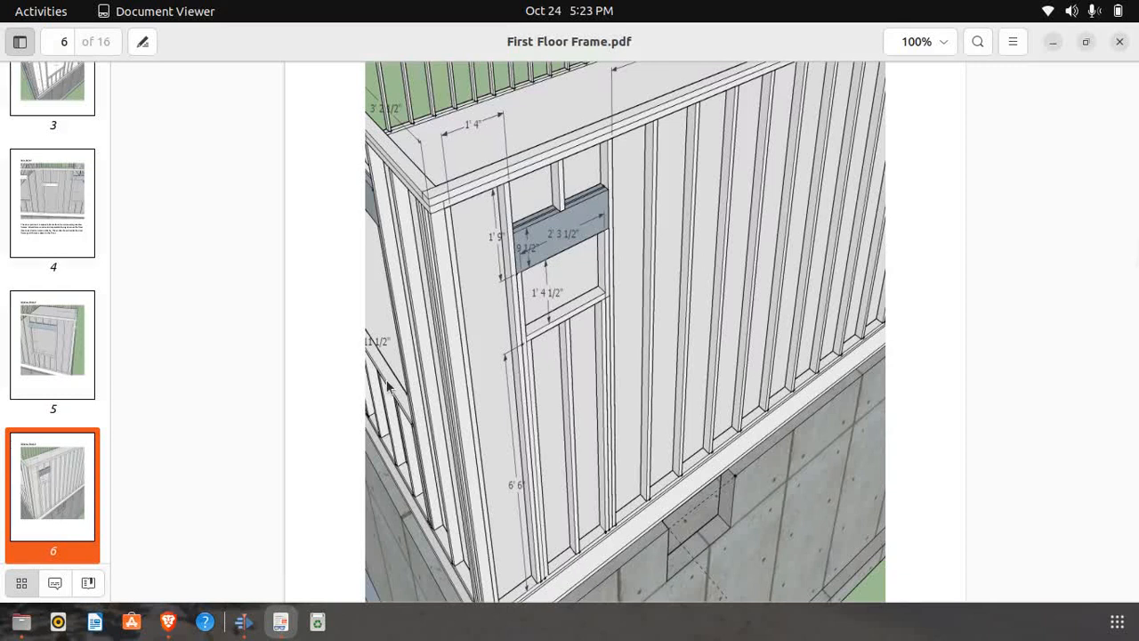
Compare the SketchUp model with the Window 3 Detail on page 6 of First Floor Frame.pdf, ending back in SketchUp
{"action": "left_click", "coordinate": [177, 622]}
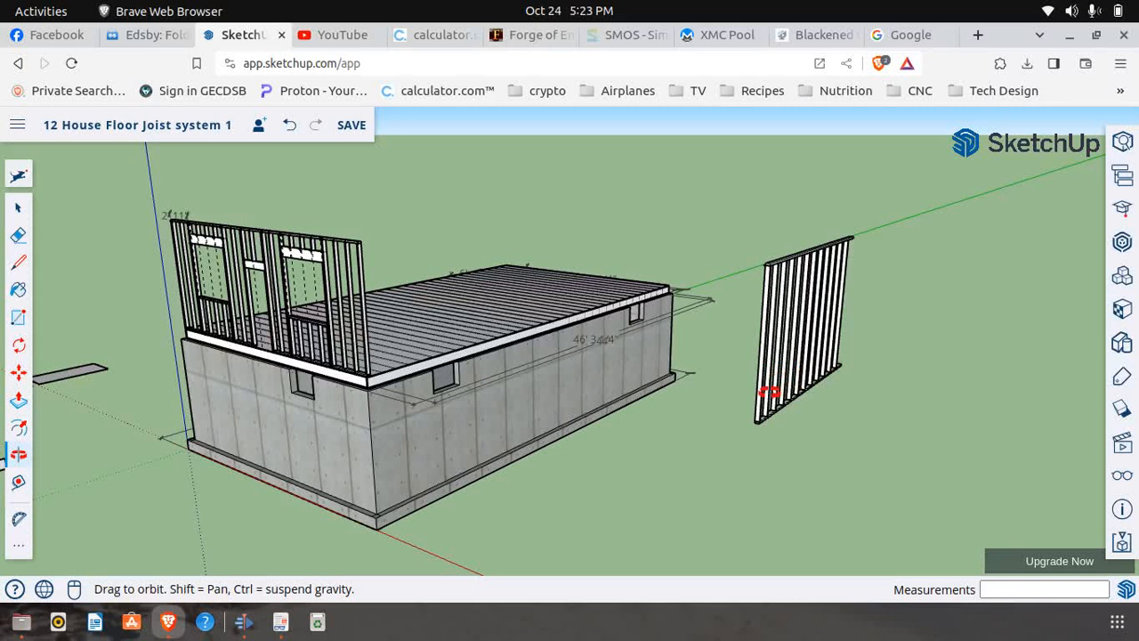
{"action": "left_click_drag", "start_coordinate": [704, 377], "coordinate": [693, 376]}
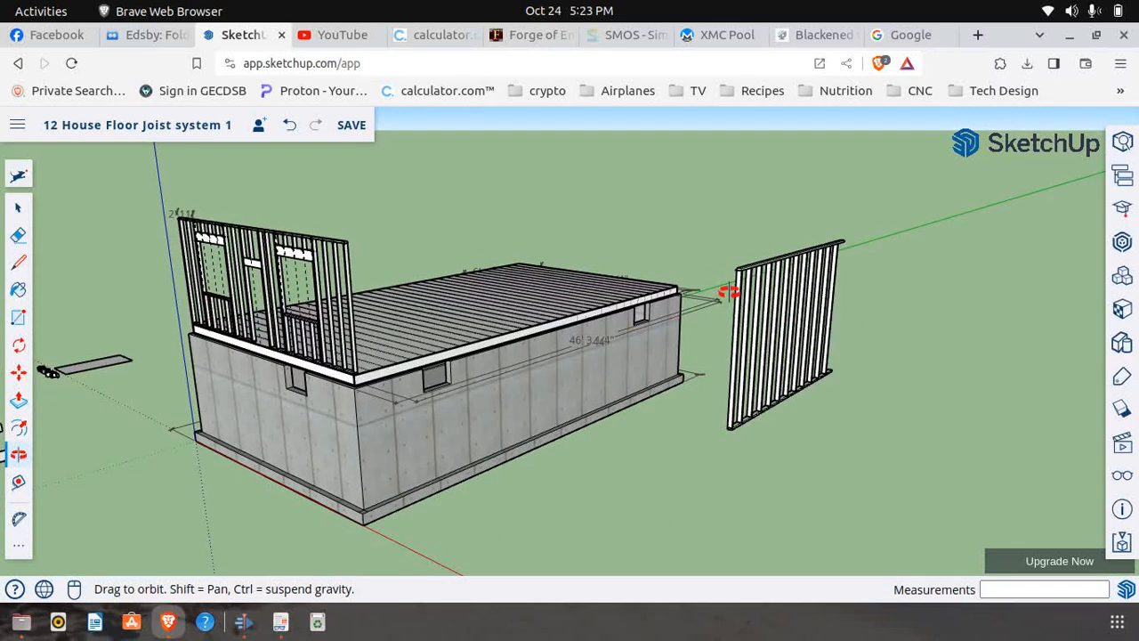
{"action": "left_click", "coordinate": [280, 621]}
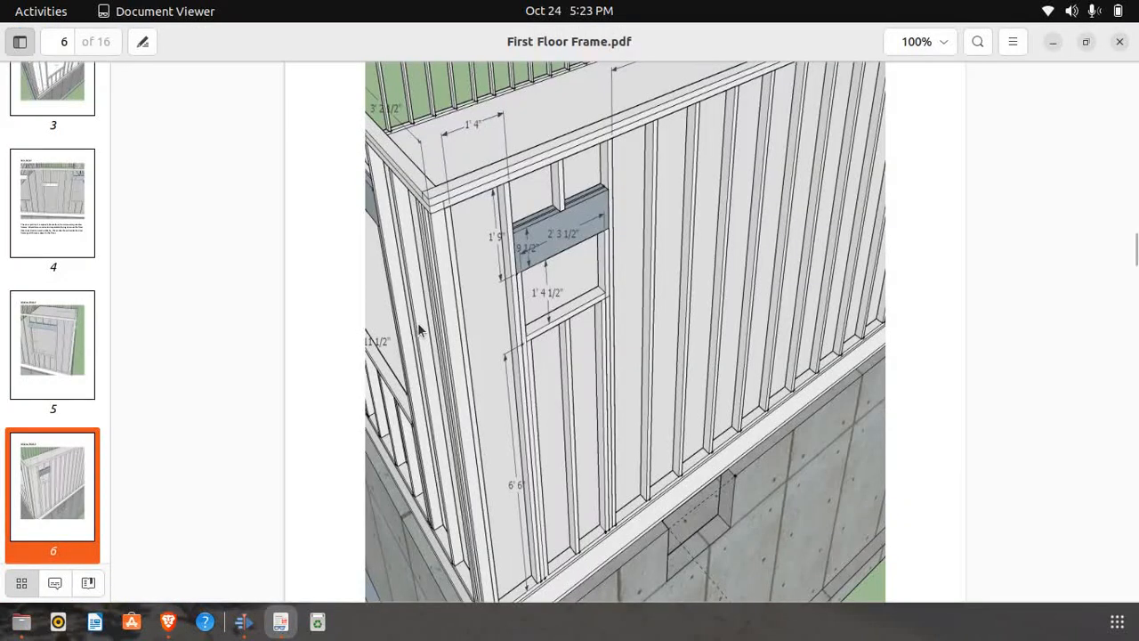
{"action": "scroll", "coordinate": [418, 327], "scroll_direction": "up", "scroll_amount": 2}
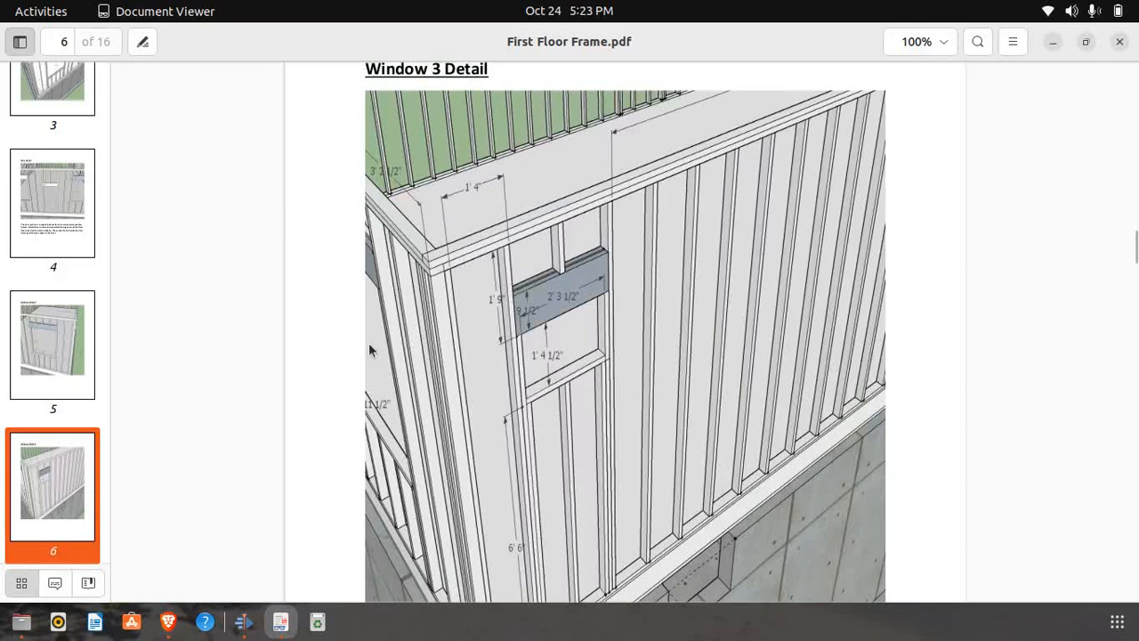
{"action": "scroll", "coordinate": [371, 340], "scroll_direction": "down", "scroll_amount": 2}
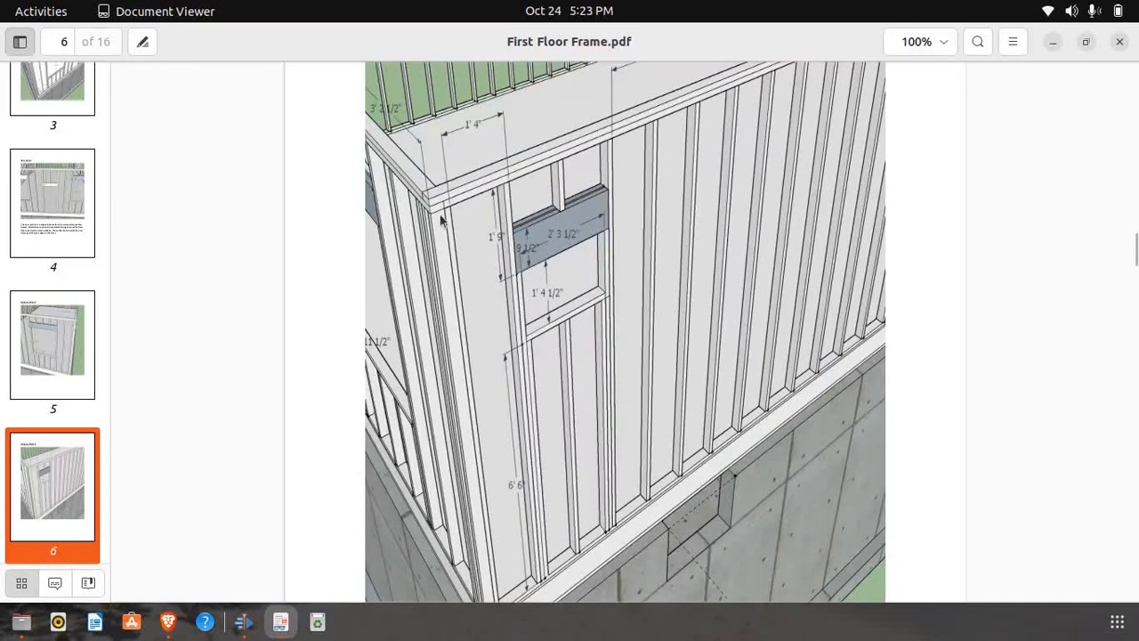
{"action": "left_click", "coordinate": [168, 621]}
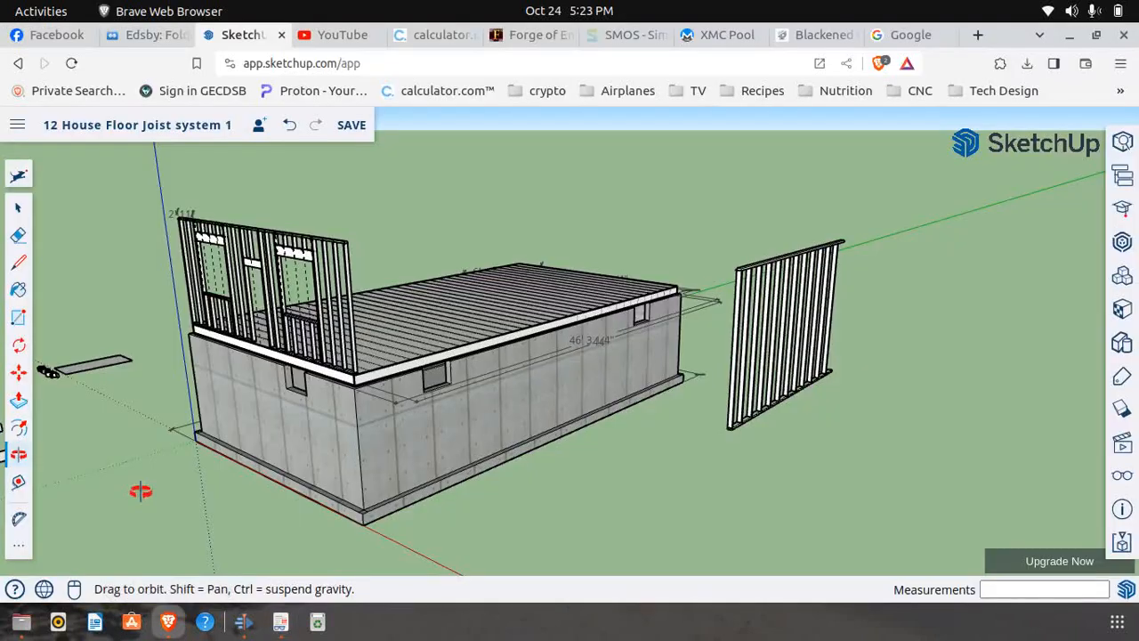
Move the freestanding stud wall panel by its outer bottom corner onto the deck's long edge, butted against the windowed end wall
{"action": "left_click", "coordinate": [19, 372]}
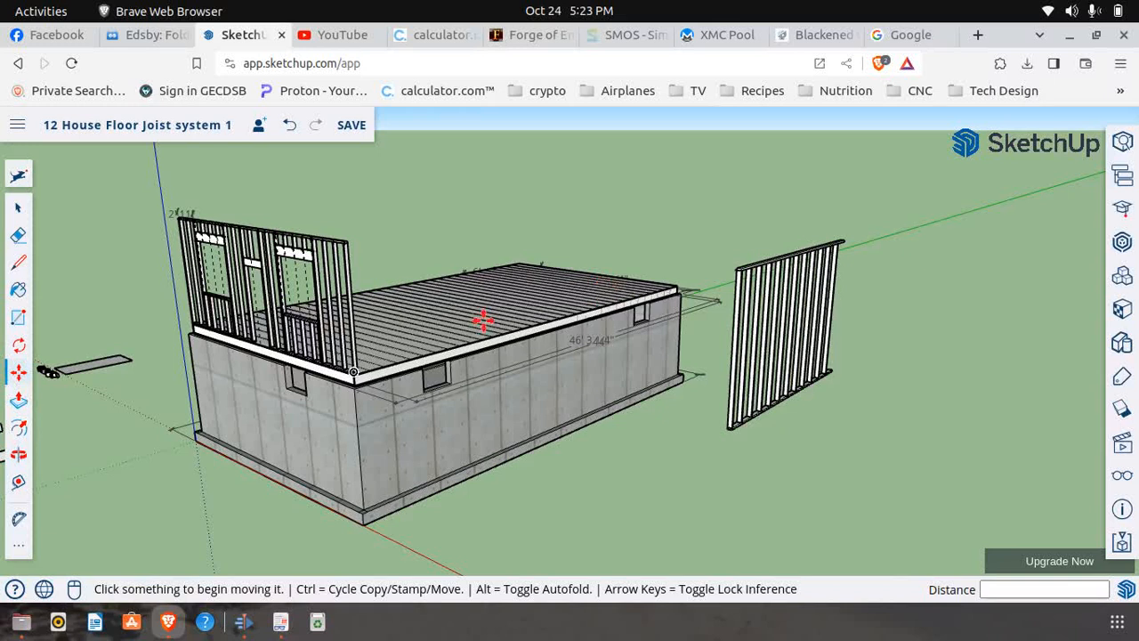
{"action": "scroll", "coordinate": [735, 451], "scroll_direction": "up", "scroll_amount": 5}
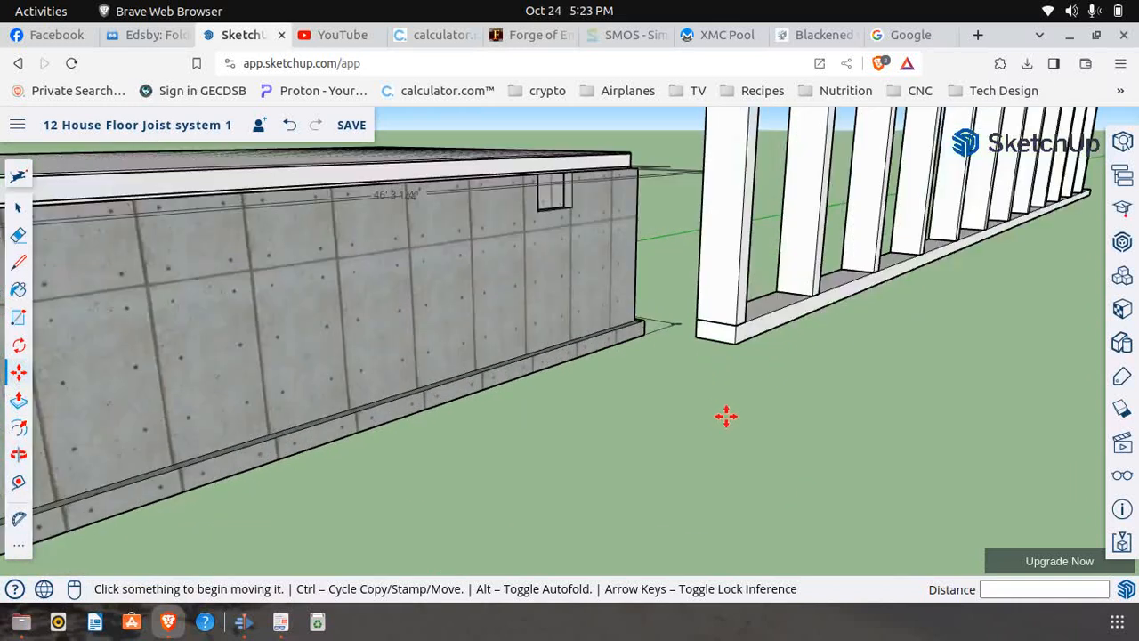
{"action": "left_click", "coordinate": [720, 378]}
{"action": "scroll", "coordinate": [744, 401], "scroll_direction": "down", "scroll_amount": 10}
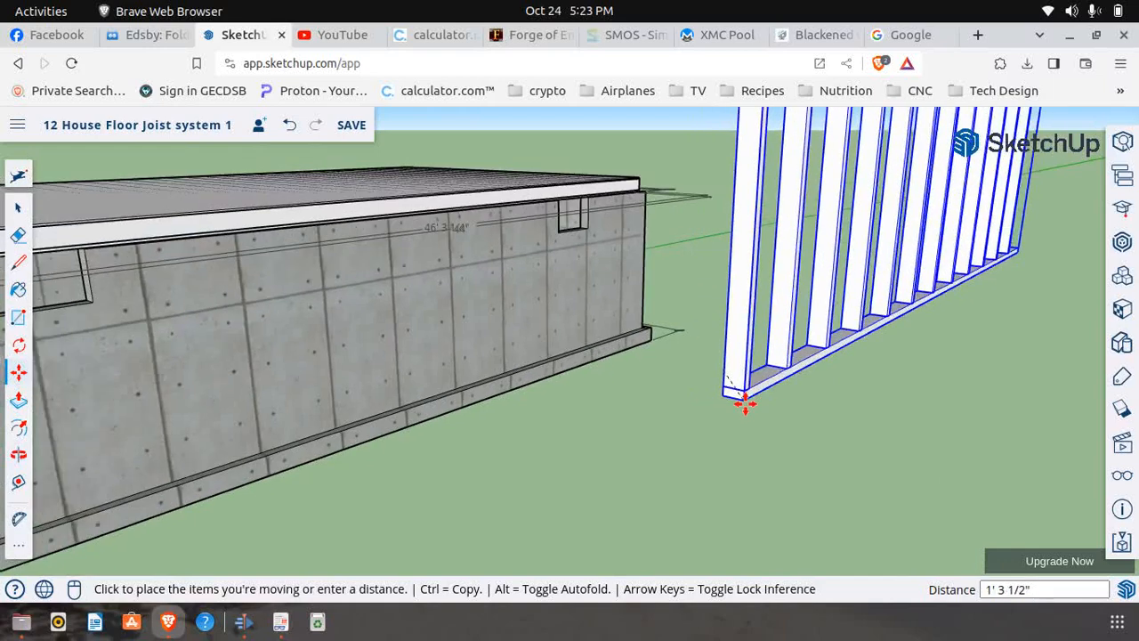
{"action": "scroll", "coordinate": [462, 318], "scroll_direction": "up", "scroll_amount": 10}
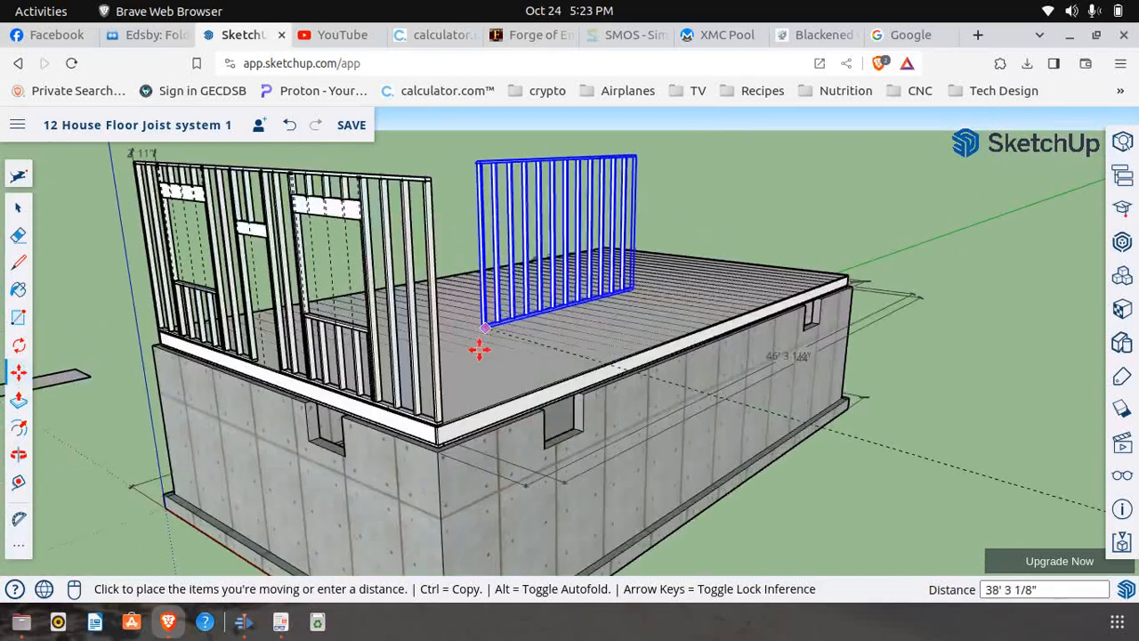
{"action": "scroll", "coordinate": [401, 503], "scroll_direction": "up", "scroll_amount": 3}
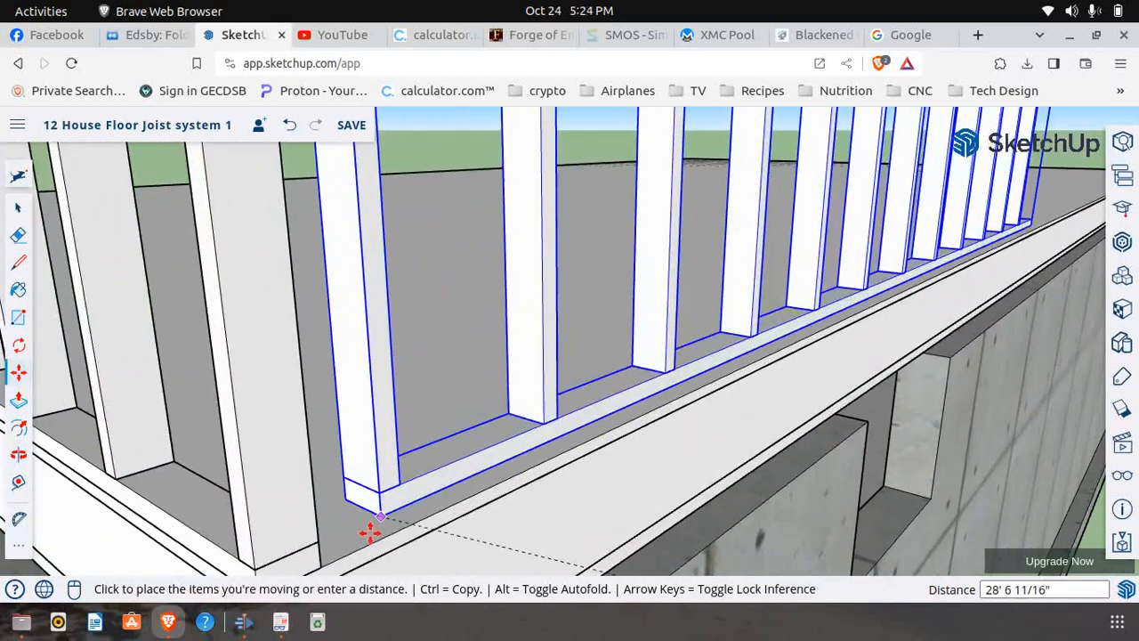
{"action": "left_click", "coordinate": [325, 565]}
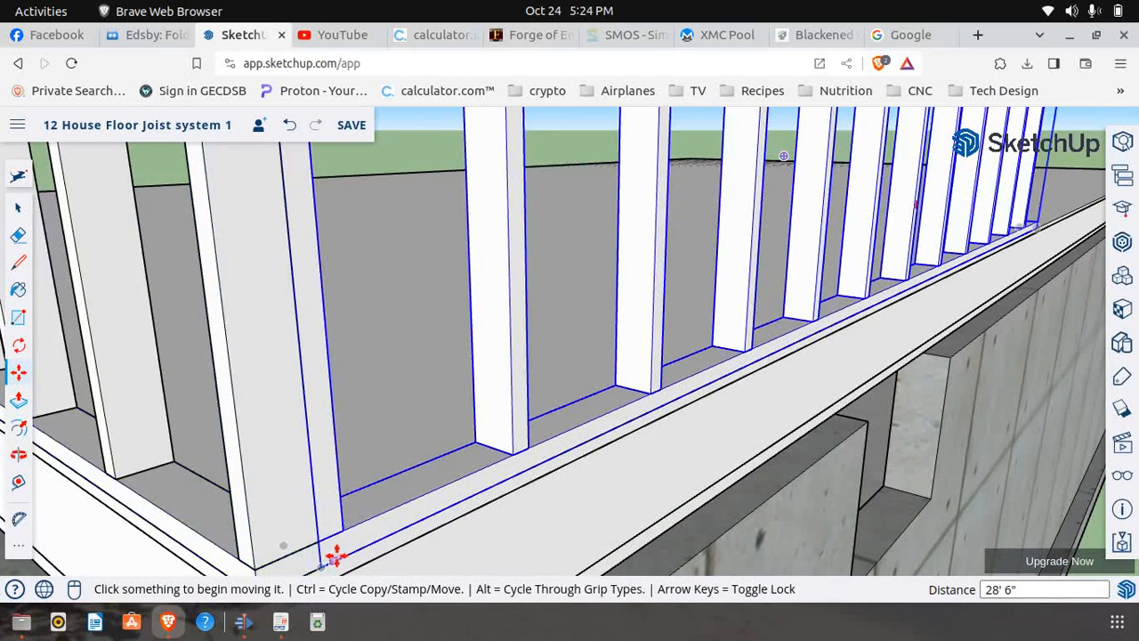
Copy the stud wall panel 15' 10 1/2" along the deck's long edge so the copy starts where the original ends
{"action": "left_click", "coordinate": [18, 206]}
{"action": "left_click", "coordinate": [374, 527]}
{"action": "left_click", "coordinate": [19, 373]}
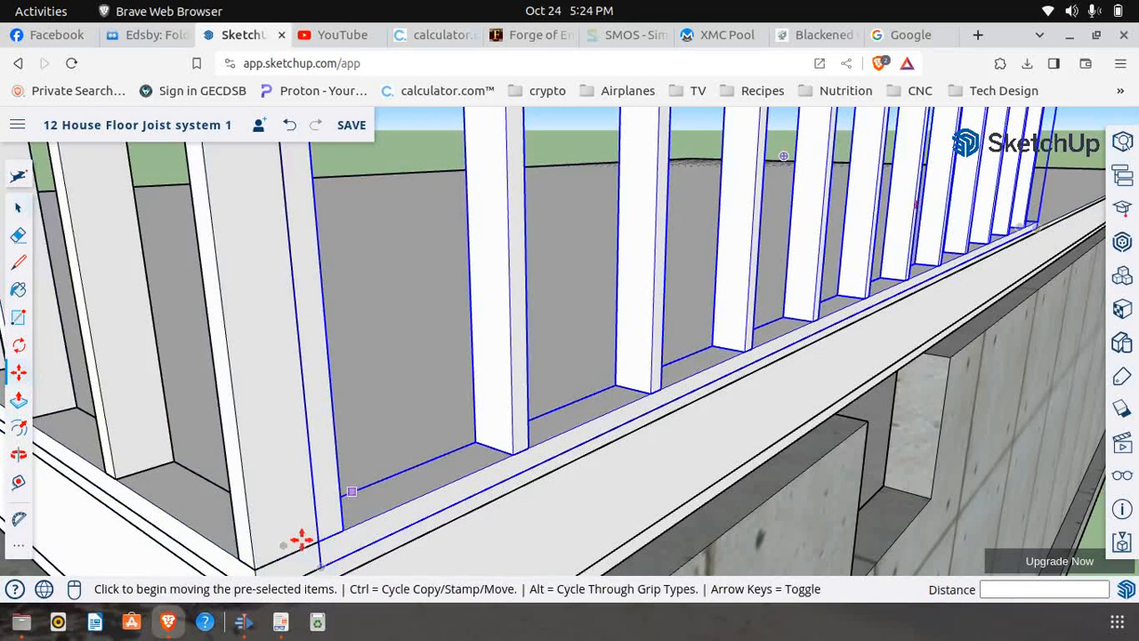
{"action": "left_click", "coordinate": [322, 562]}
{"action": "scroll", "coordinate": [391, 534], "scroll_direction": "down", "scroll_amount": 8}
{"action": "key", "text": "ctrl"}
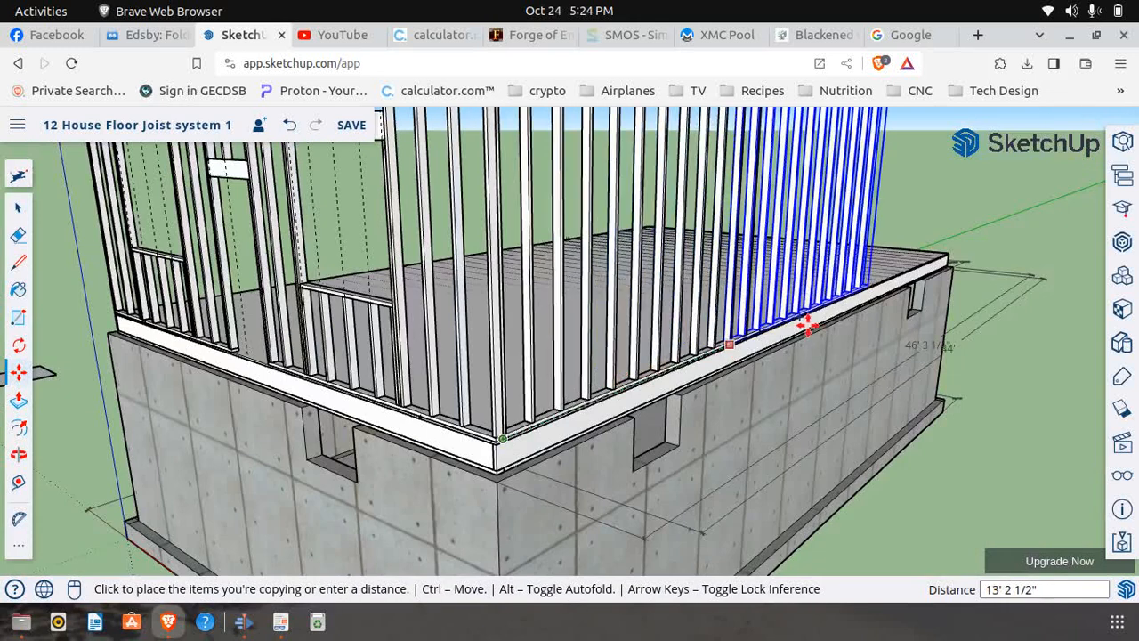
{"action": "scroll", "coordinate": [783, 320], "scroll_direction": "up", "scroll_amount": 5}
{"action": "scroll", "coordinate": [756, 335], "scroll_direction": "up", "scroll_amount": 5}
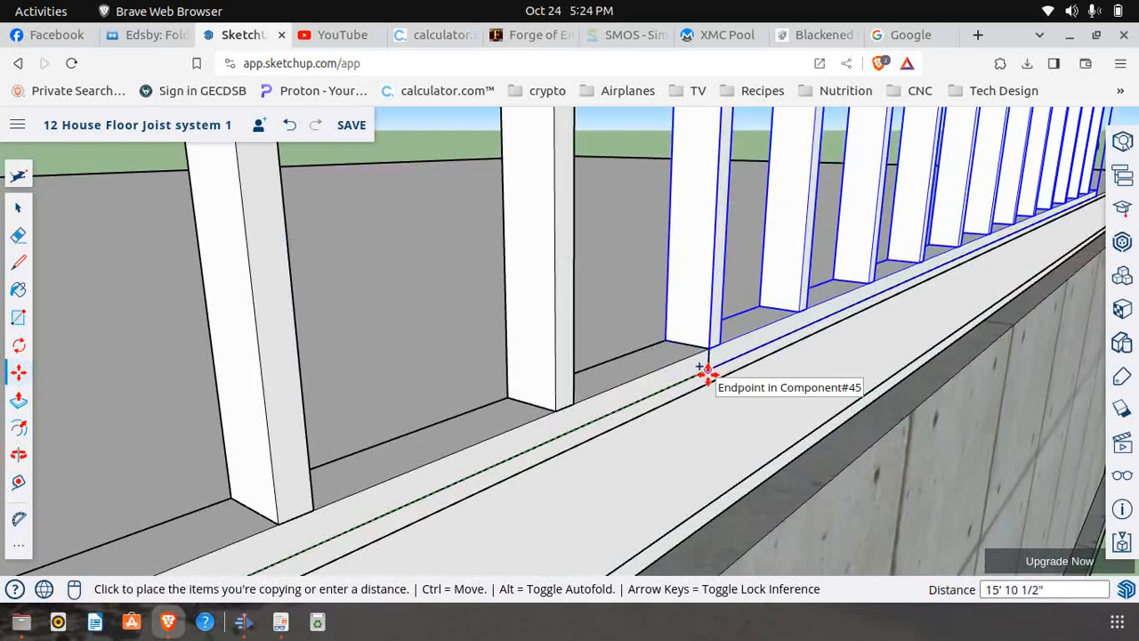
{"action": "left_click", "coordinate": [707, 374]}
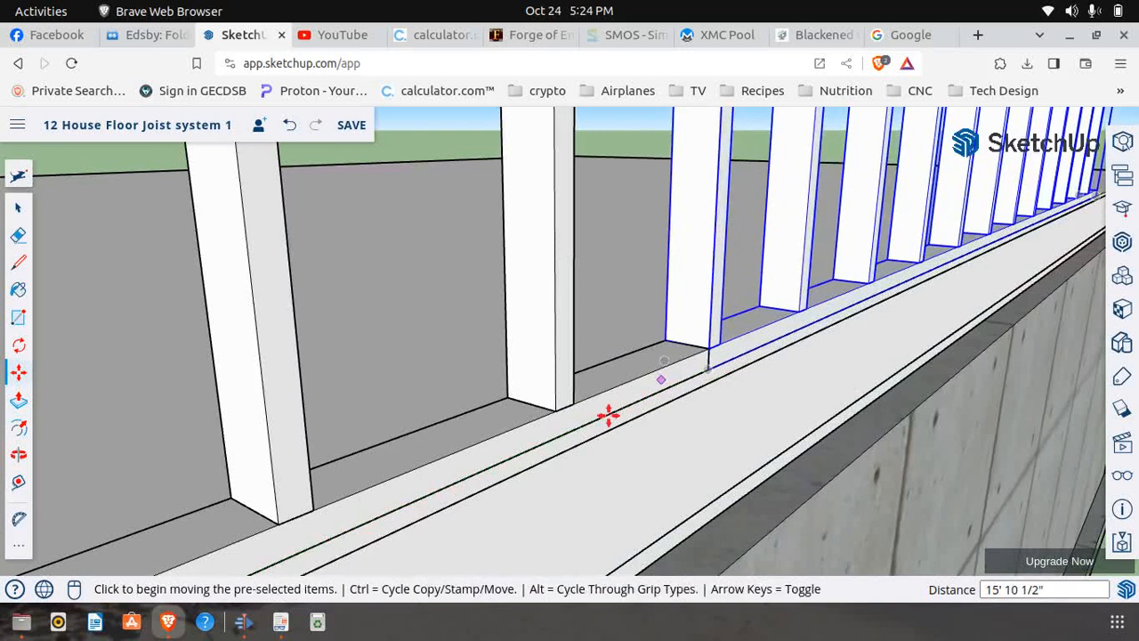
Make the second side wall panel a unique component
{"action": "left_click", "coordinate": [16, 210]}
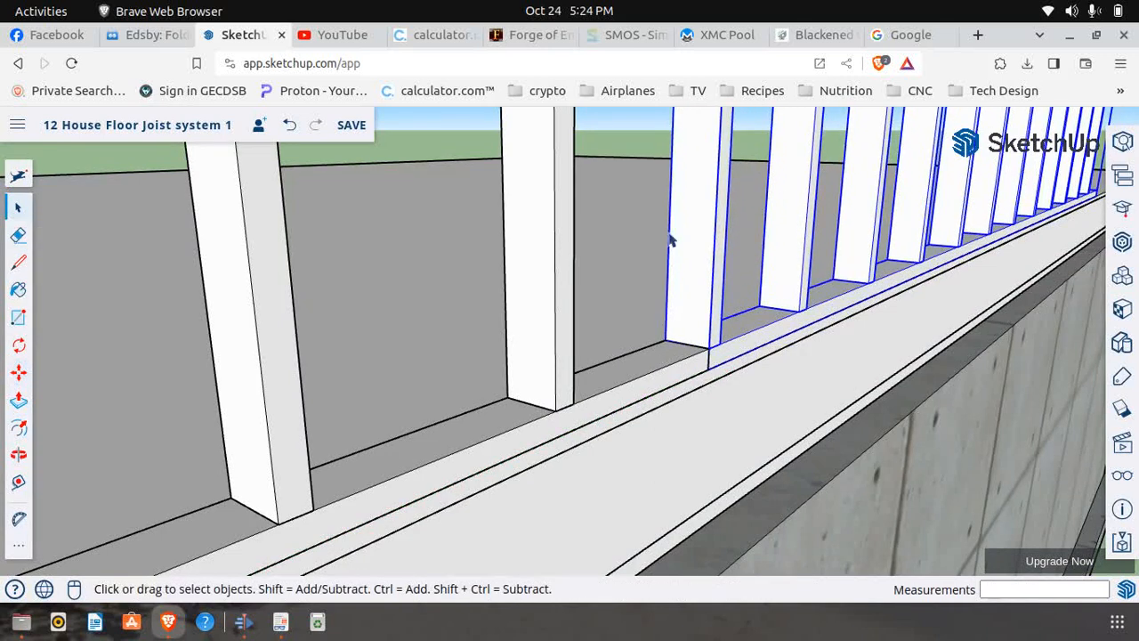
{"action": "right_click", "coordinate": [799, 226]}
{"action": "left_click", "coordinate": [864, 316]}
Copy the second side wall panel another 15' 10 1/2" along the deck edge, end to end with it
{"action": "left_click", "coordinate": [18, 372]}
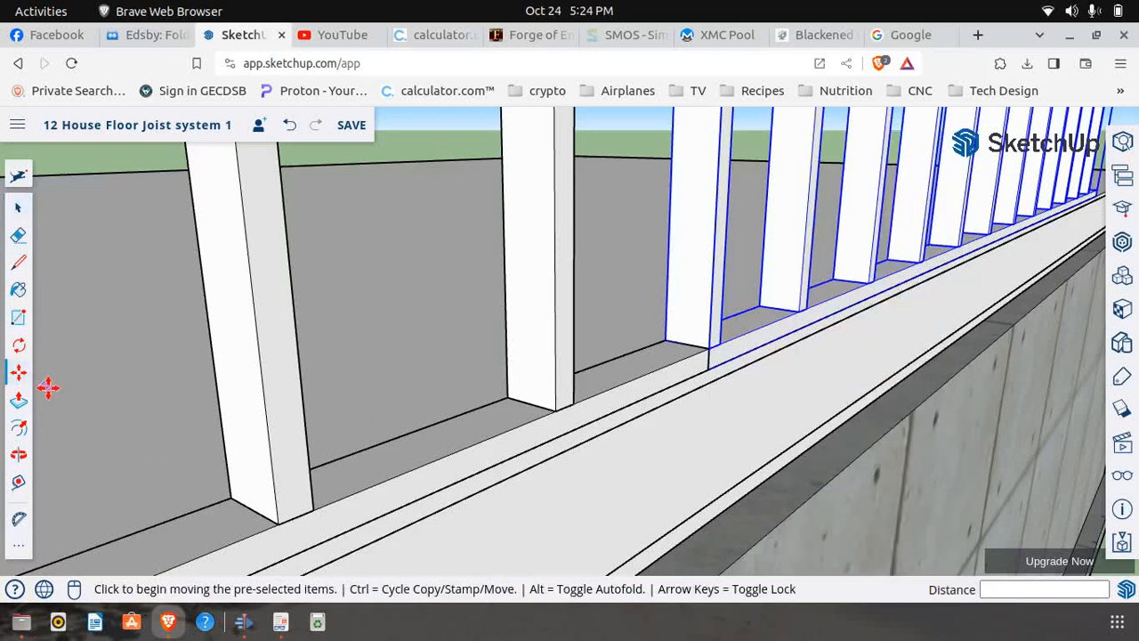
{"action": "left_click", "coordinate": [709, 365]}
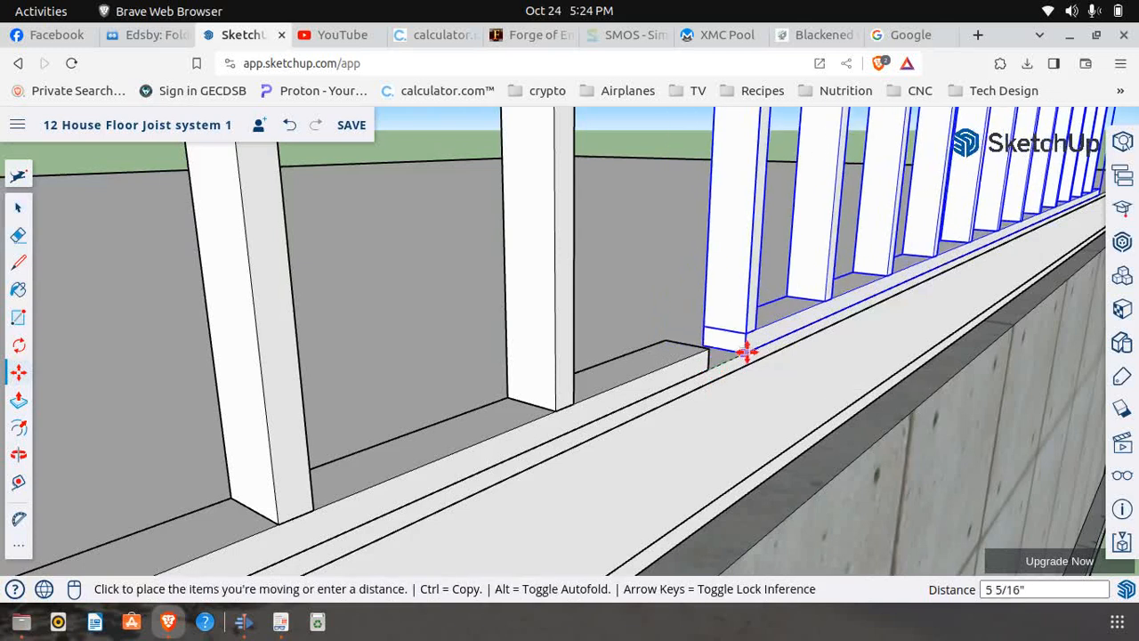
{"action": "key", "text": "ctrl"}
{"action": "scroll", "coordinate": [671, 346], "scroll_direction": "down", "scroll_amount": 3}
{"action": "scroll", "coordinate": [676, 346], "scroll_direction": "down", "scroll_amount": 5}
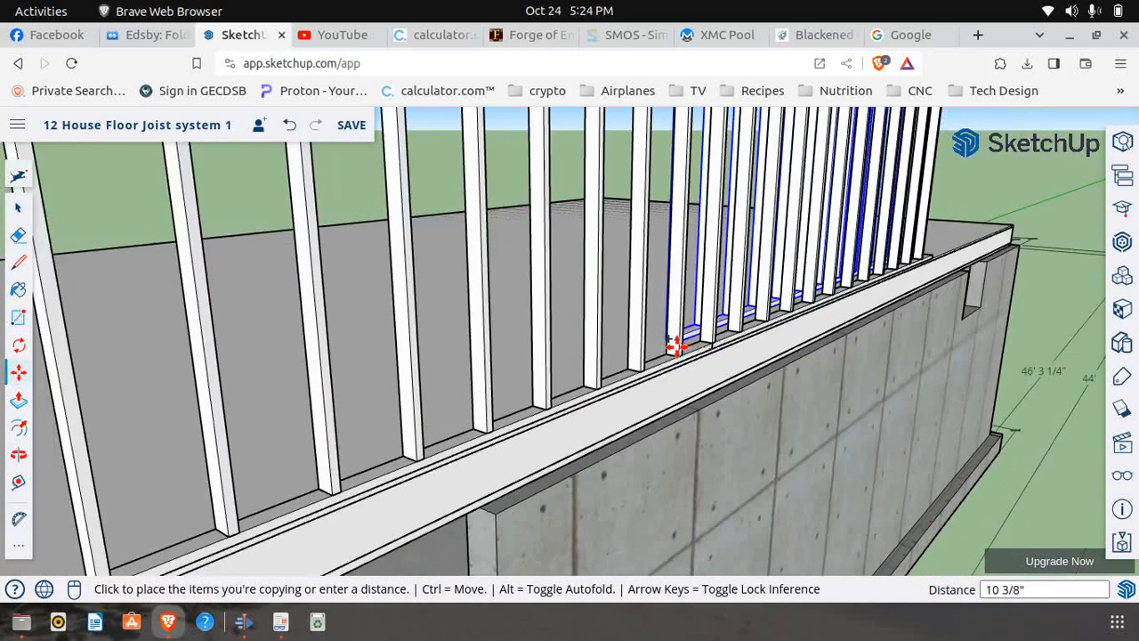
{"action": "scroll", "coordinate": [890, 261], "scroll_direction": "up", "scroll_amount": 5}
{"action": "scroll", "coordinate": [886, 267], "scroll_direction": "up", "scroll_amount": 6}
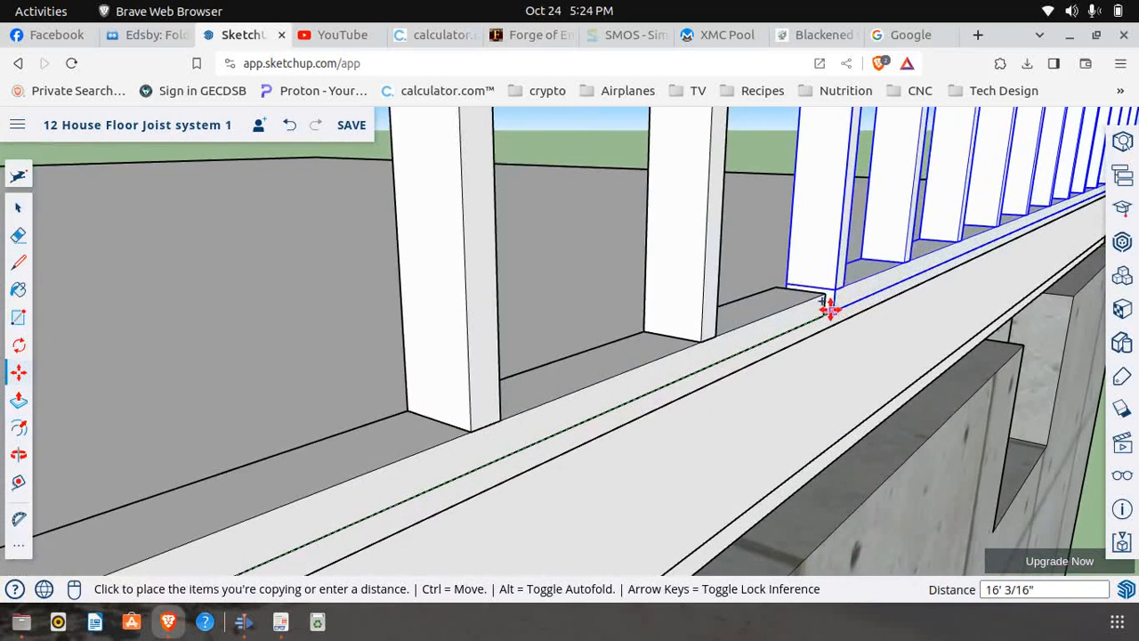
{"action": "left_click", "coordinate": [821, 313]}
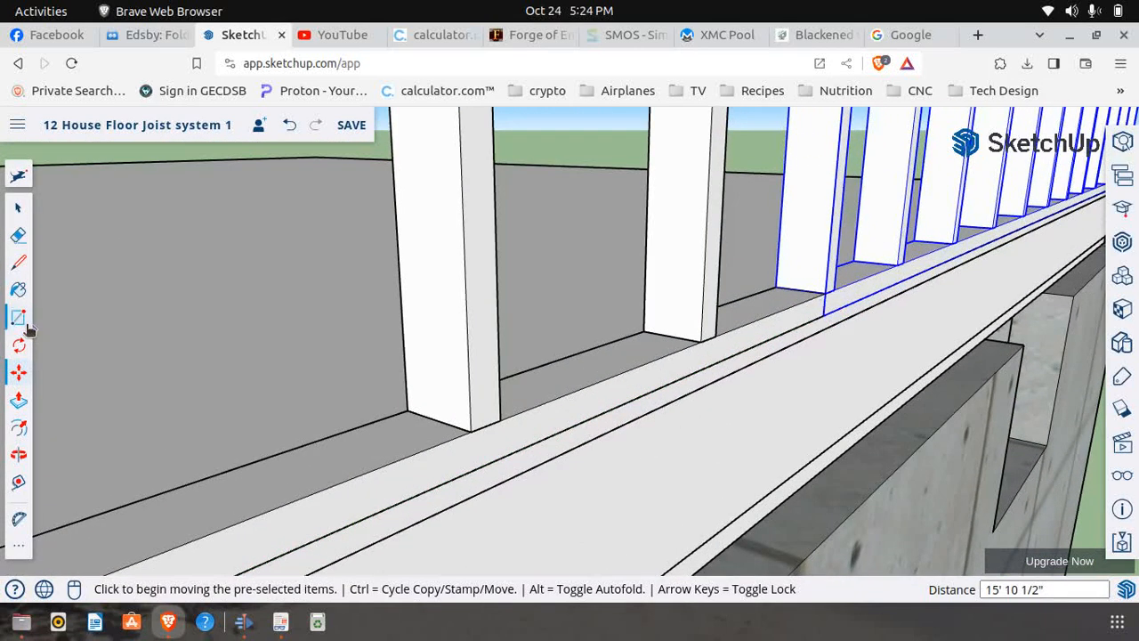
Make the third side wall panel, which overhangs the far end of the deck, a unique component
{"action": "left_click", "coordinate": [18, 209]}
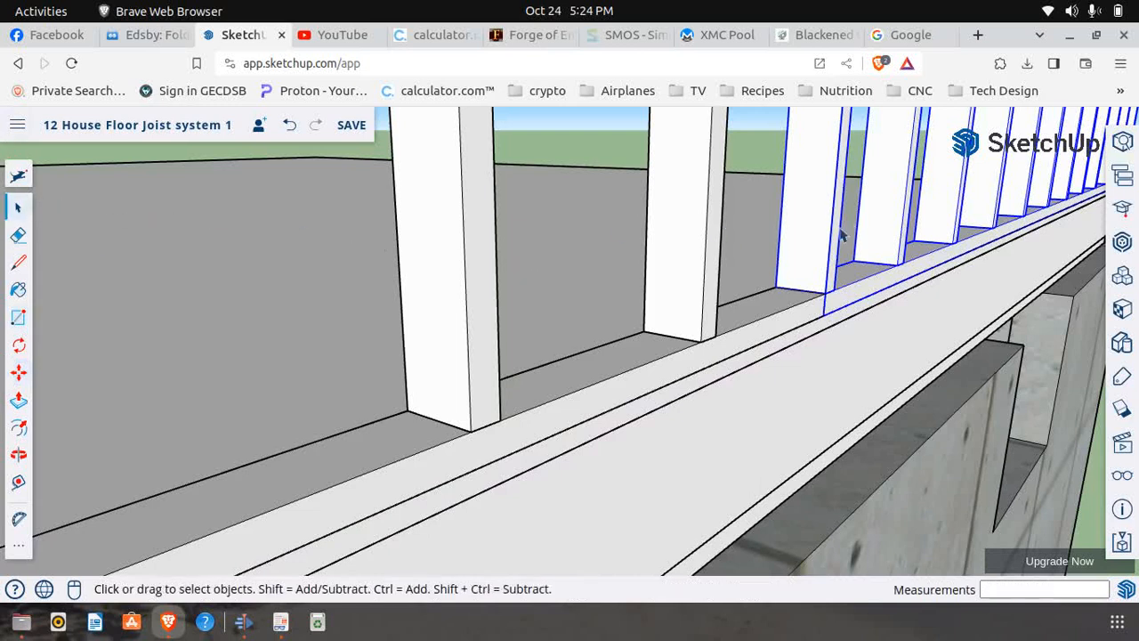
{"action": "right_click", "coordinate": [824, 192]}
{"action": "left_click", "coordinate": [890, 321]}
Open the third side wall panel for editing and make its bottom plate unique
{"action": "scroll", "coordinate": [669, 311], "scroll_direction": "down", "scroll_amount": 7}
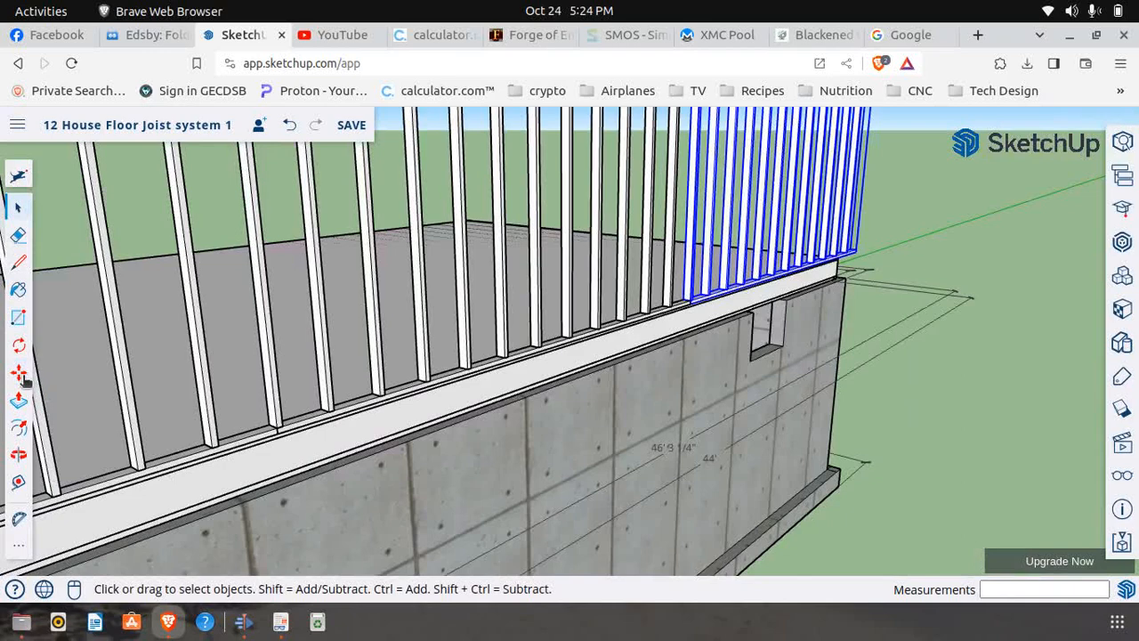
{"action": "left_click", "coordinate": [18, 454]}
{"action": "left_click_drag", "start_coordinate": [923, 310], "coordinate": [470, 338]}
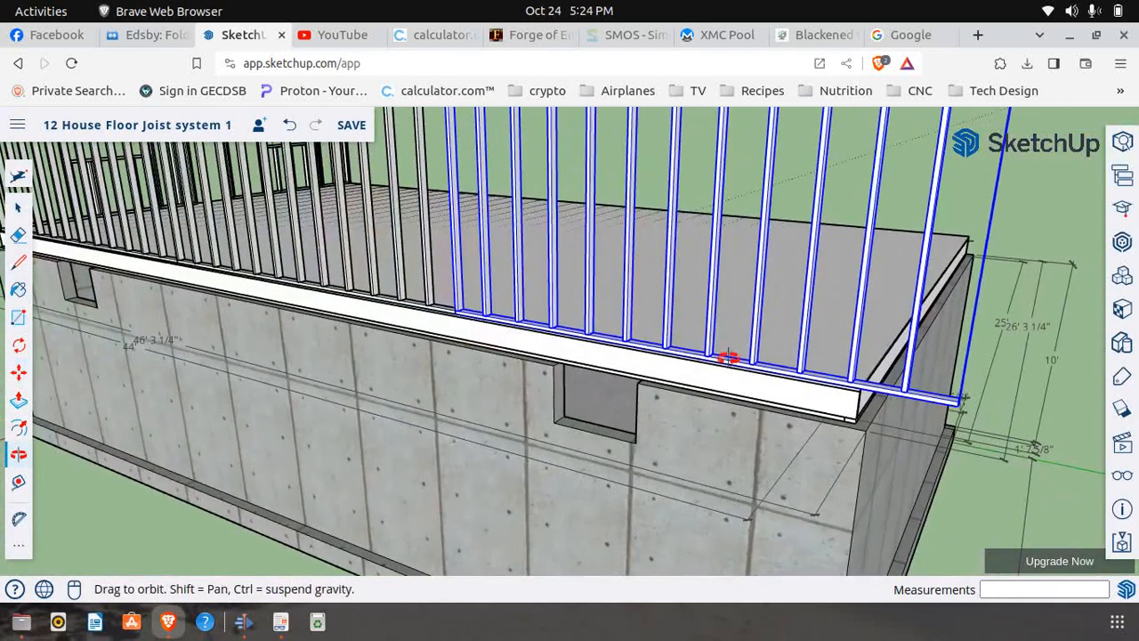
{"action": "scroll", "coordinate": [811, 341], "scroll_direction": "up", "scroll_amount": 6}
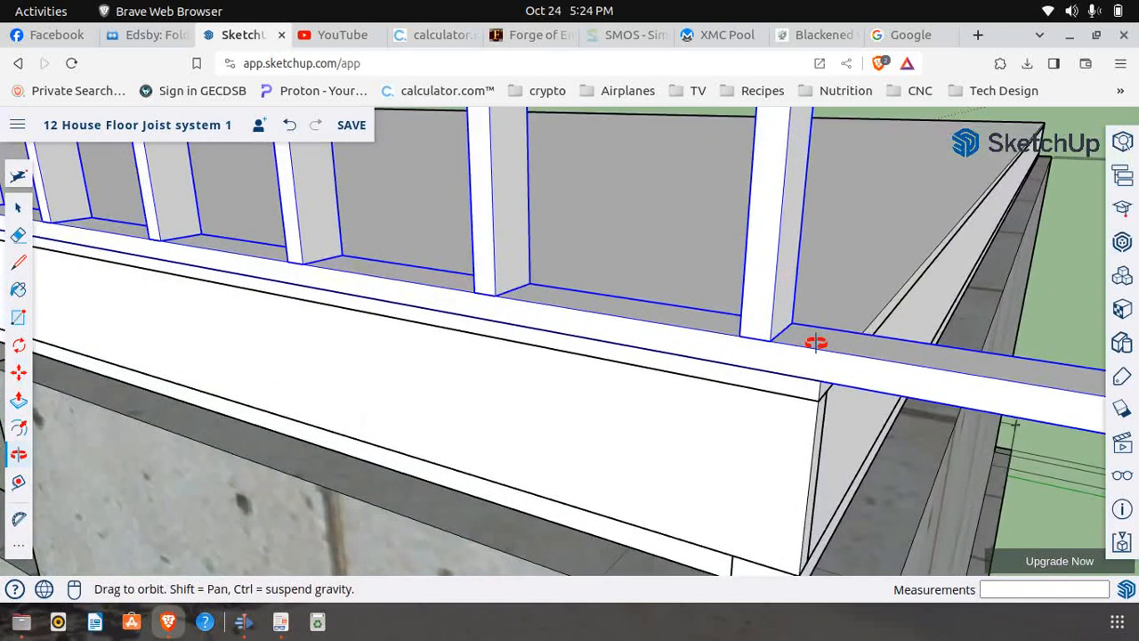
{"action": "scroll", "coordinate": [817, 342], "scroll_direction": "up", "scroll_amount": 1}
{"action": "left_click", "coordinate": [19, 208]}
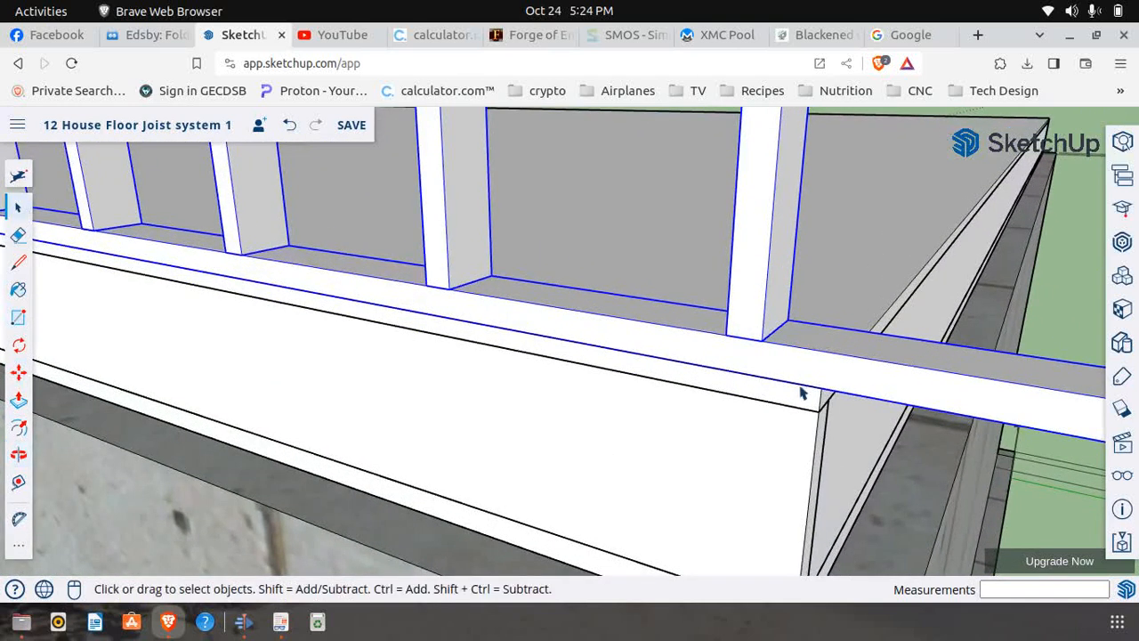
{"action": "right_click", "coordinate": [872, 374]}
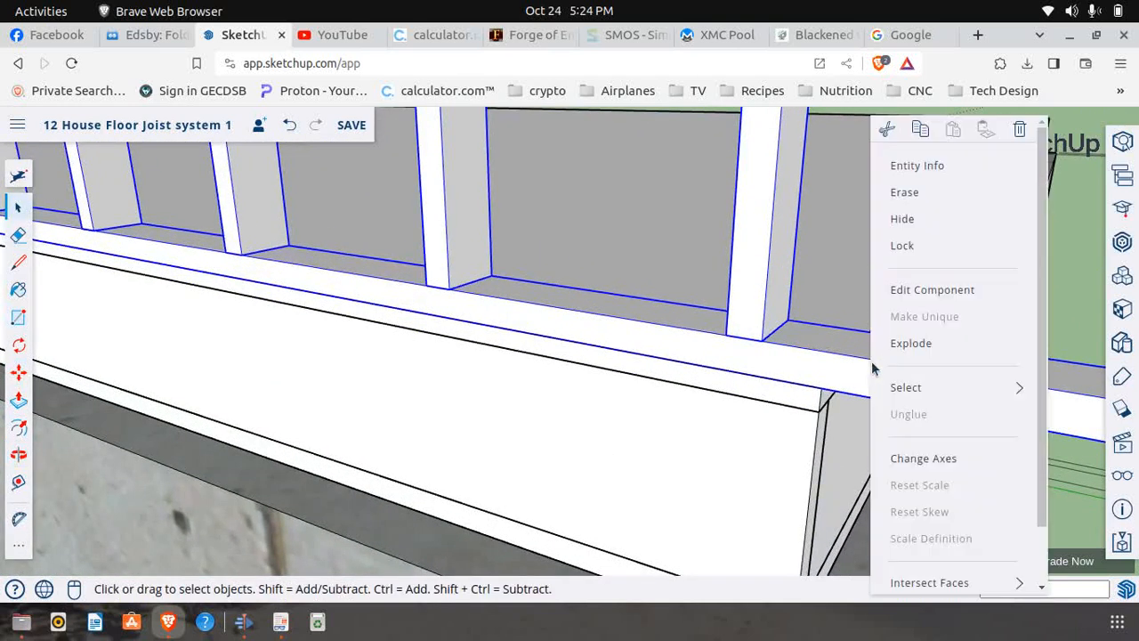
{"action": "left_click", "coordinate": [920, 300]}
{"action": "right_click", "coordinate": [837, 372]}
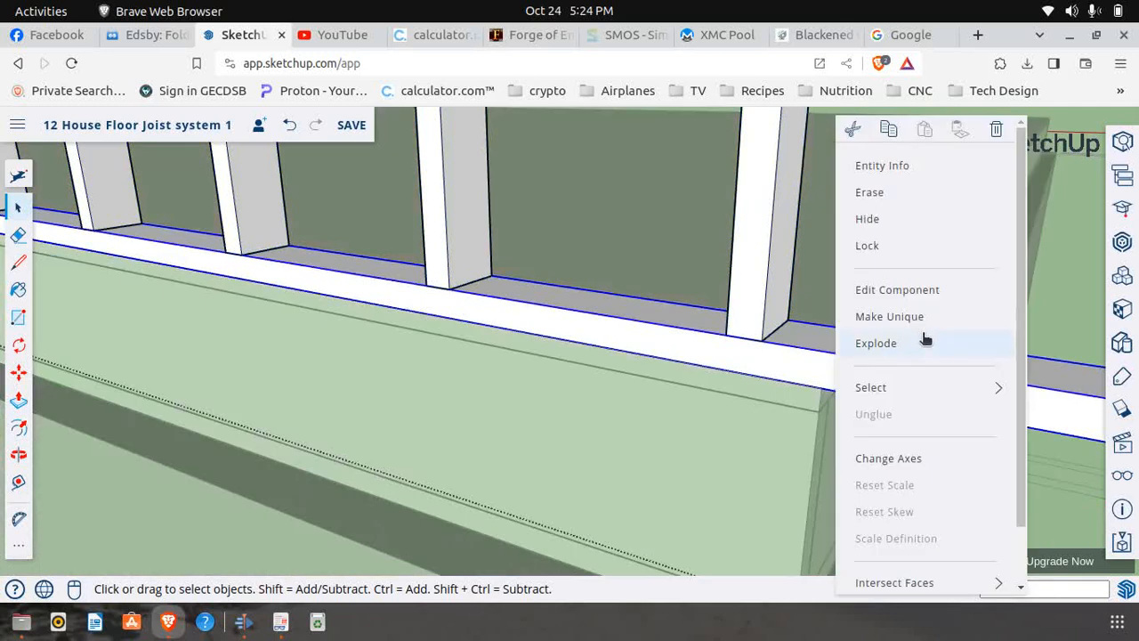
{"action": "left_click", "coordinate": [908, 318]}
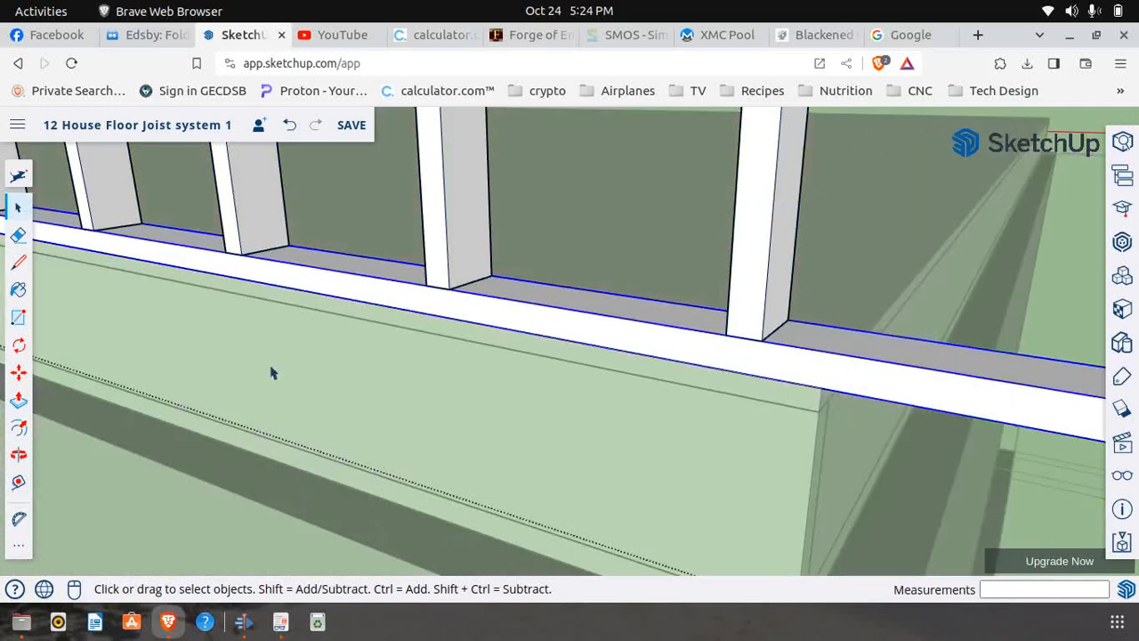
Draw a vertical cut line across the bottom plate's outer face at the deck's end corner, and select the plate
{"action": "left_click", "coordinate": [17, 262]}
{"action": "scroll", "coordinate": [828, 378], "scroll_direction": "up", "scroll_amount": 2}
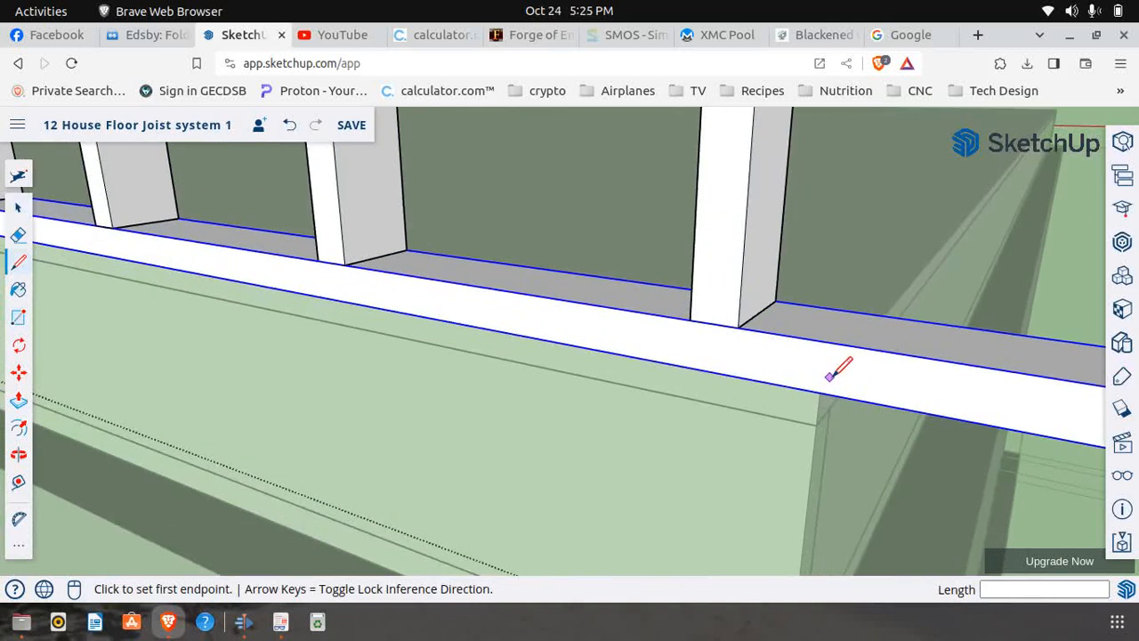
{"action": "left_click", "coordinate": [821, 390]}
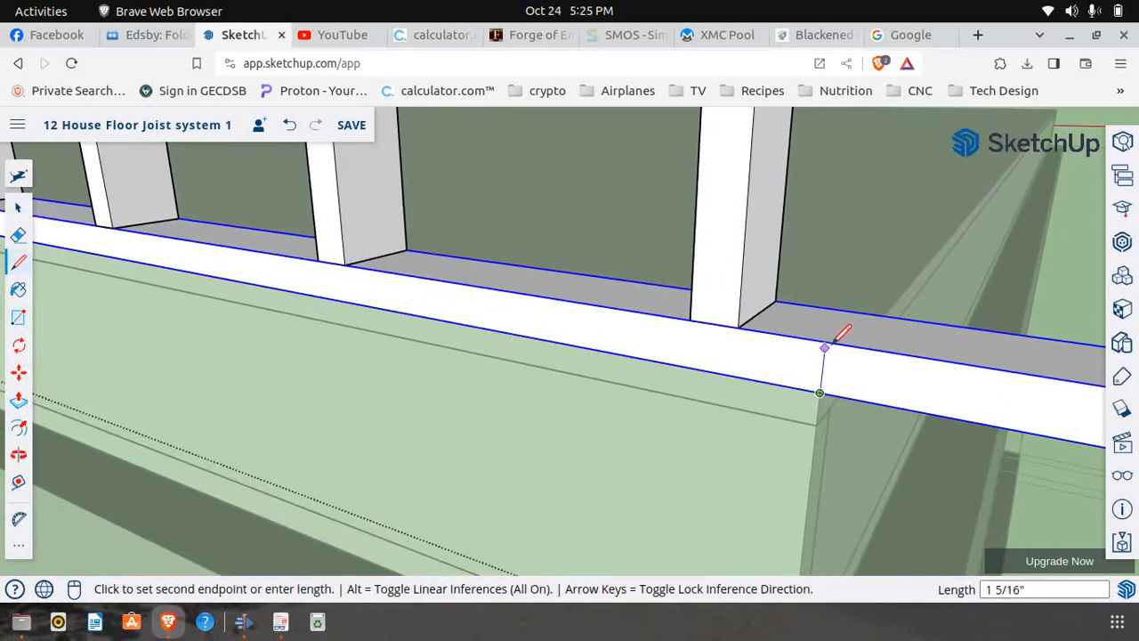
{"action": "left_click", "coordinate": [825, 342]}
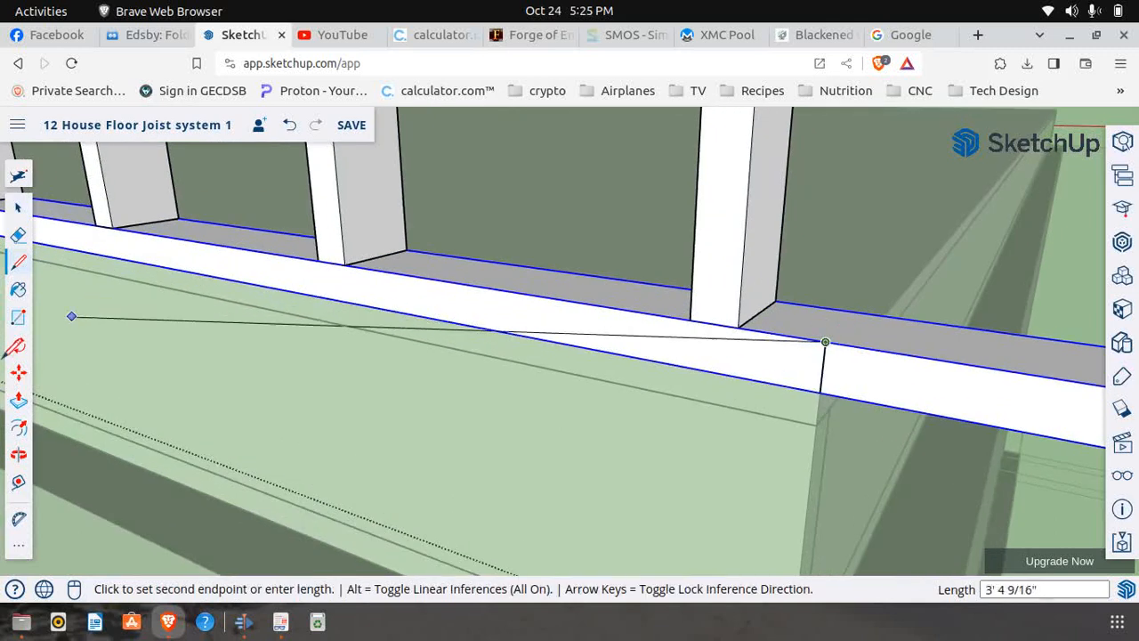
{"action": "left_click", "coordinate": [18, 400]}
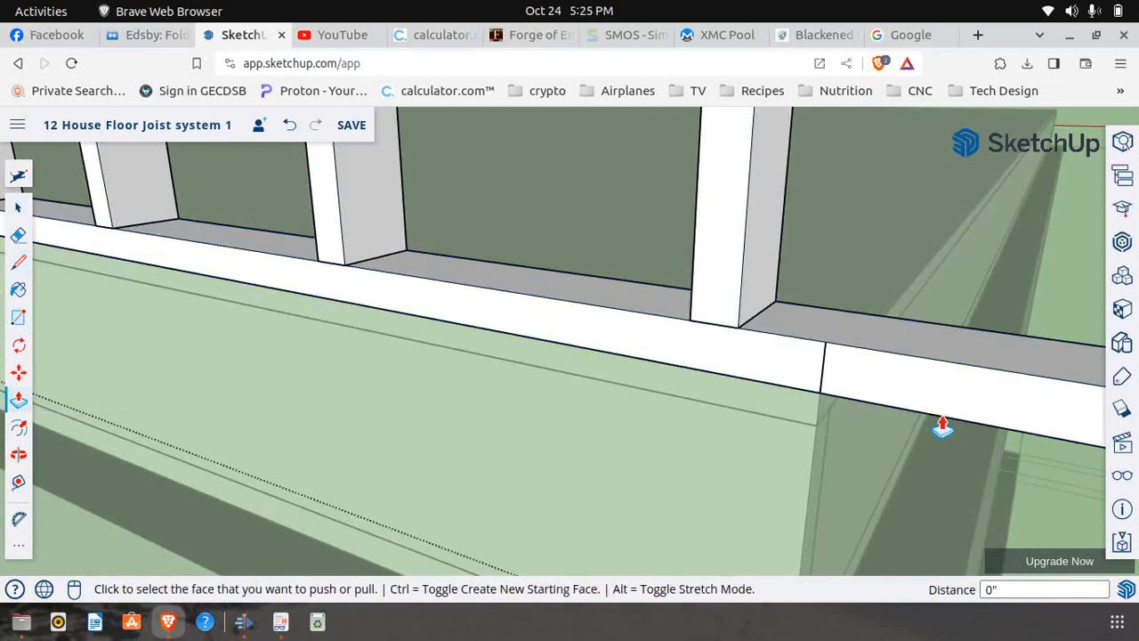
{"action": "left_click", "coordinate": [18, 206]}
{"action": "left_click", "coordinate": [933, 369]}
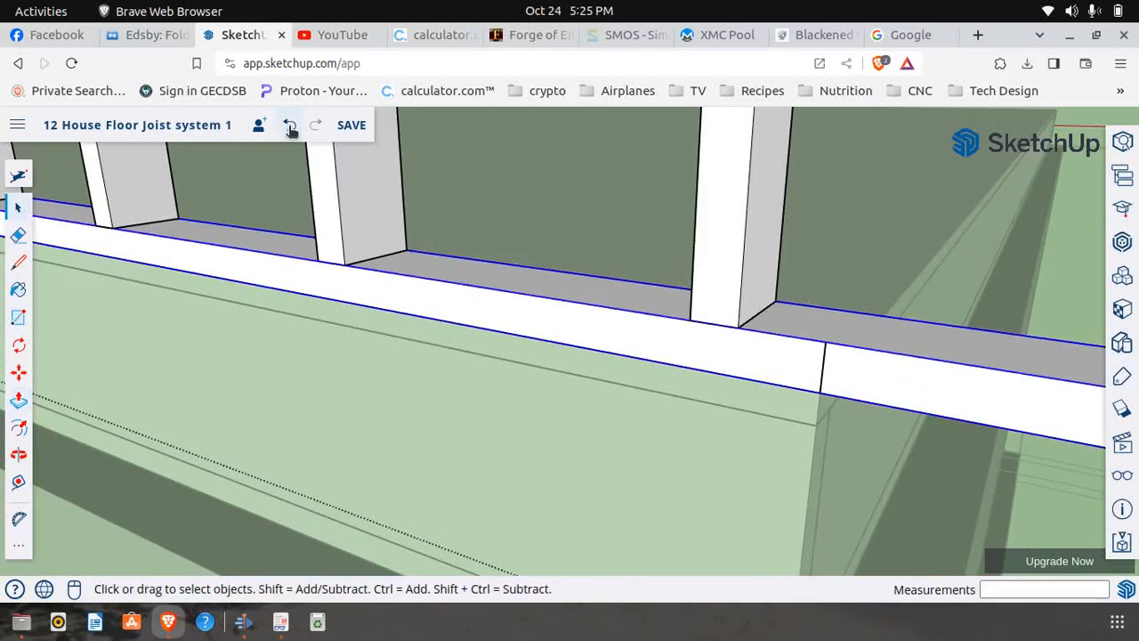
Open the third panel's bottom plate for editing and draw a 1 1/2" vertical cut line across its outer face at the deck's end corner
{"action": "right_click", "coordinate": [911, 379]}
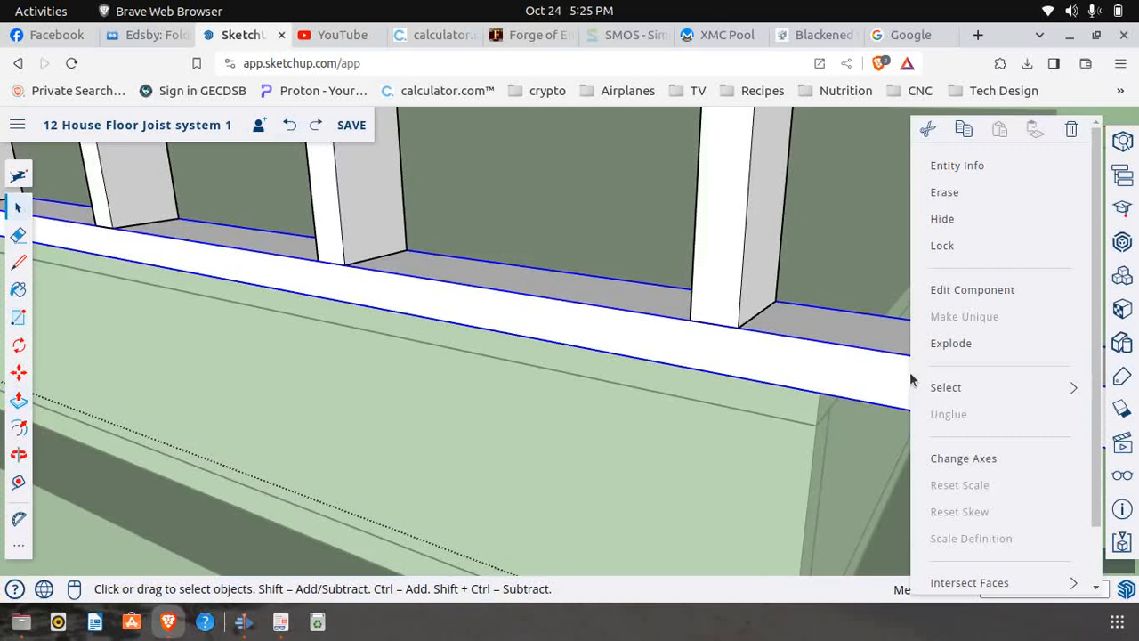
{"action": "left_click", "coordinate": [971, 290]}
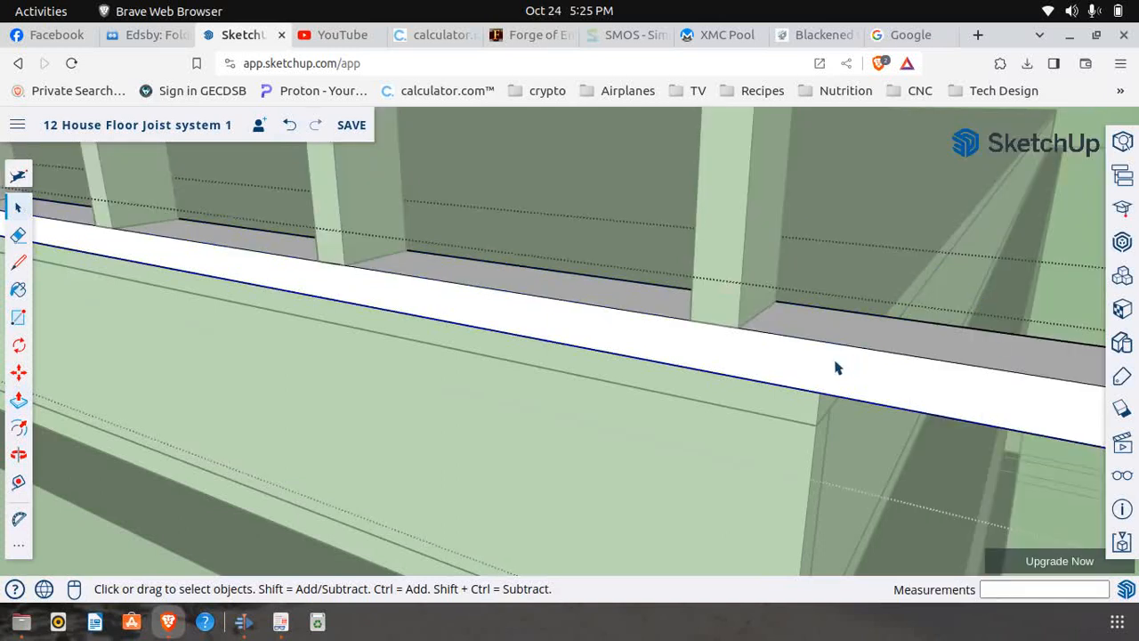
{"action": "left_click", "coordinate": [18, 289]}
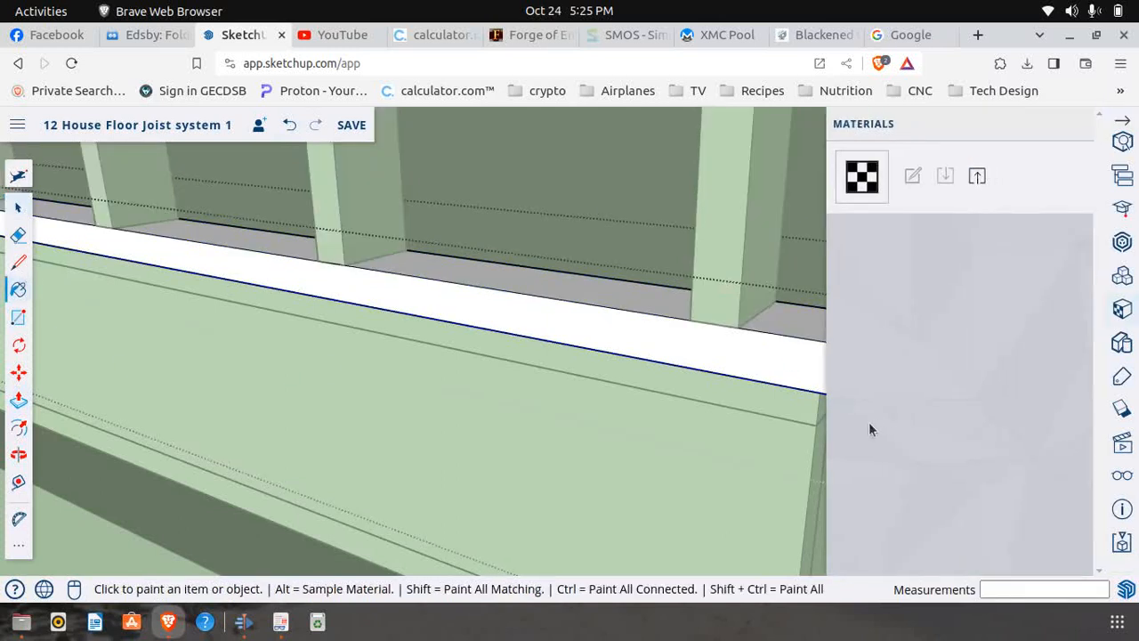
{"action": "left_click", "coordinate": [1122, 139]}
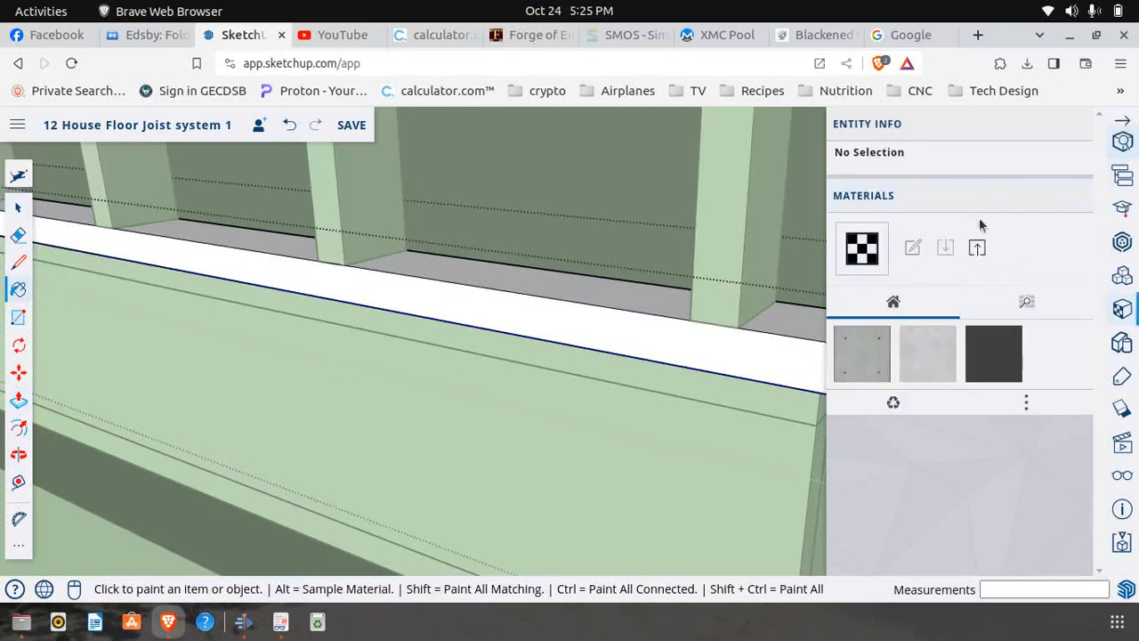
{"action": "left_click", "coordinate": [1122, 135]}
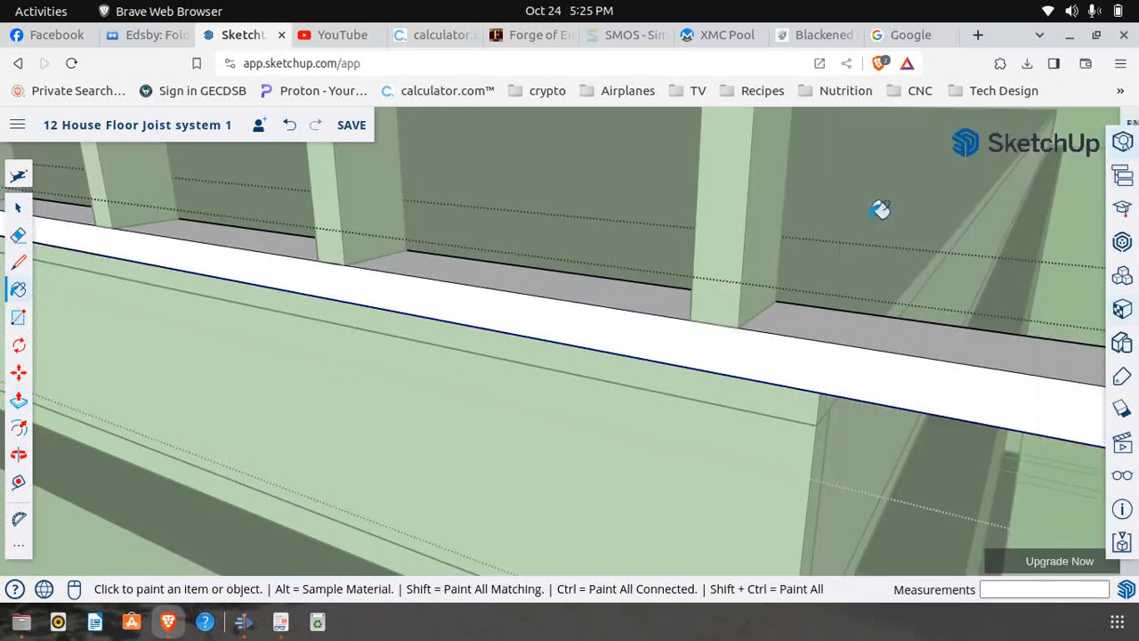
{"action": "left_click", "coordinate": [18, 261]}
{"action": "left_click", "coordinate": [820, 393]}
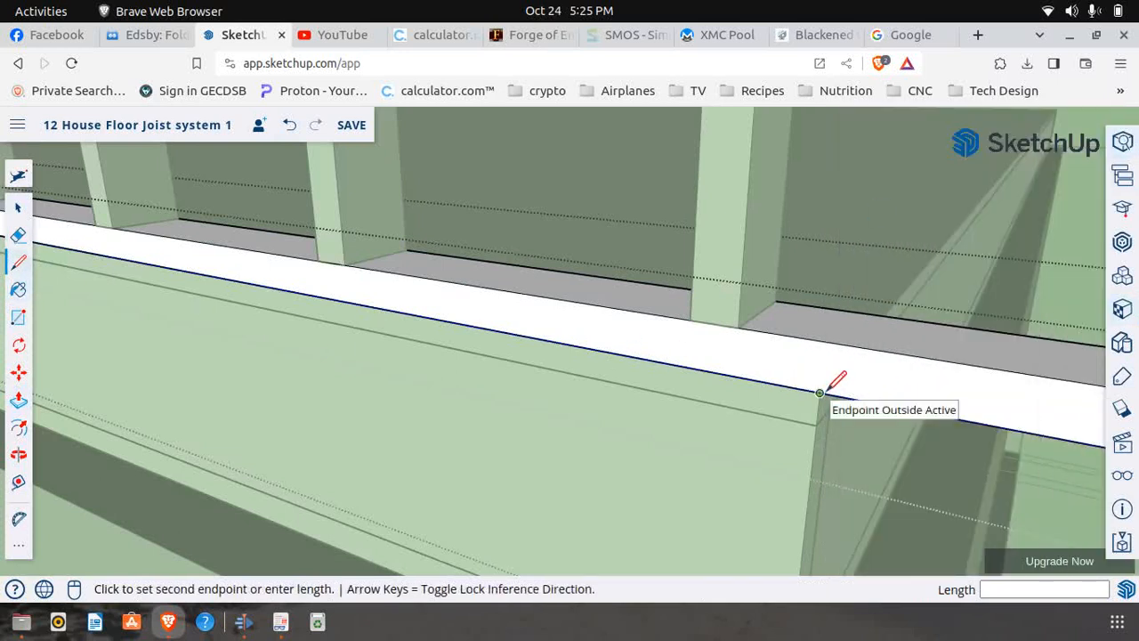
{"action": "left_click", "coordinate": [825, 341]}
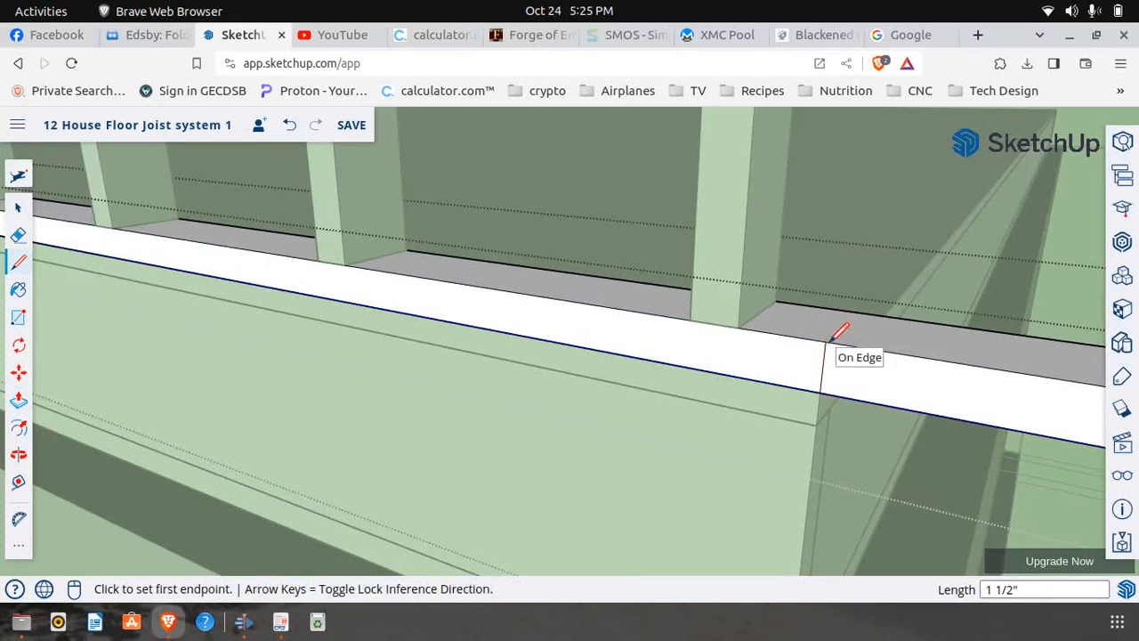
Push the bottom plate's overhanging end back 3 1/2" to remove it, and finish editing the plate
{"action": "left_click", "coordinate": [18, 399]}
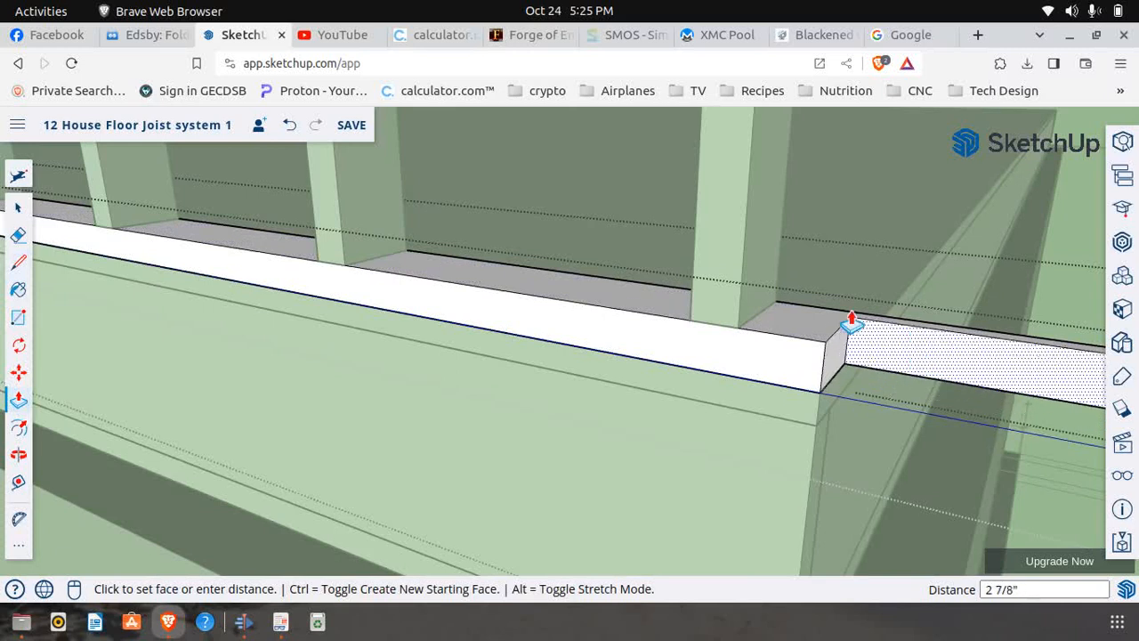
{"action": "left_click", "coordinate": [839, 321]}
{"action": "scroll", "coordinate": [777, 350], "scroll_direction": "down", "scroll_amount": 2}
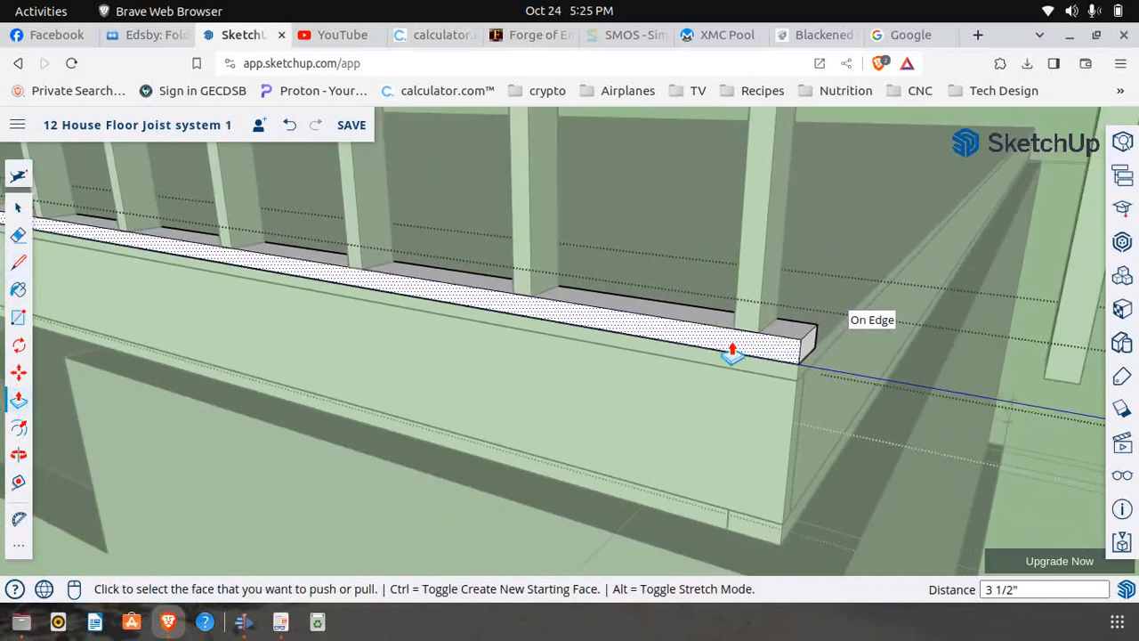
{"action": "scroll", "coordinate": [501, 338], "scroll_direction": "down", "scroll_amount": 2}
{"action": "left_click", "coordinate": [18, 208]}
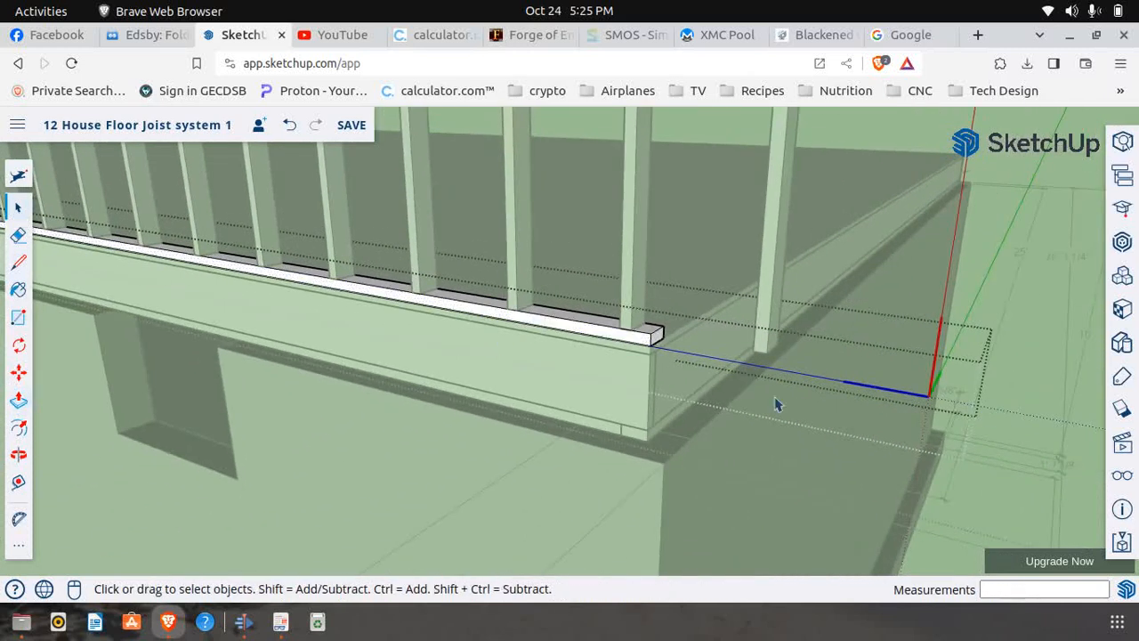
{"action": "middle_click_drag", "start_coordinate": [1024, 300], "coordinate": [563, 428]}
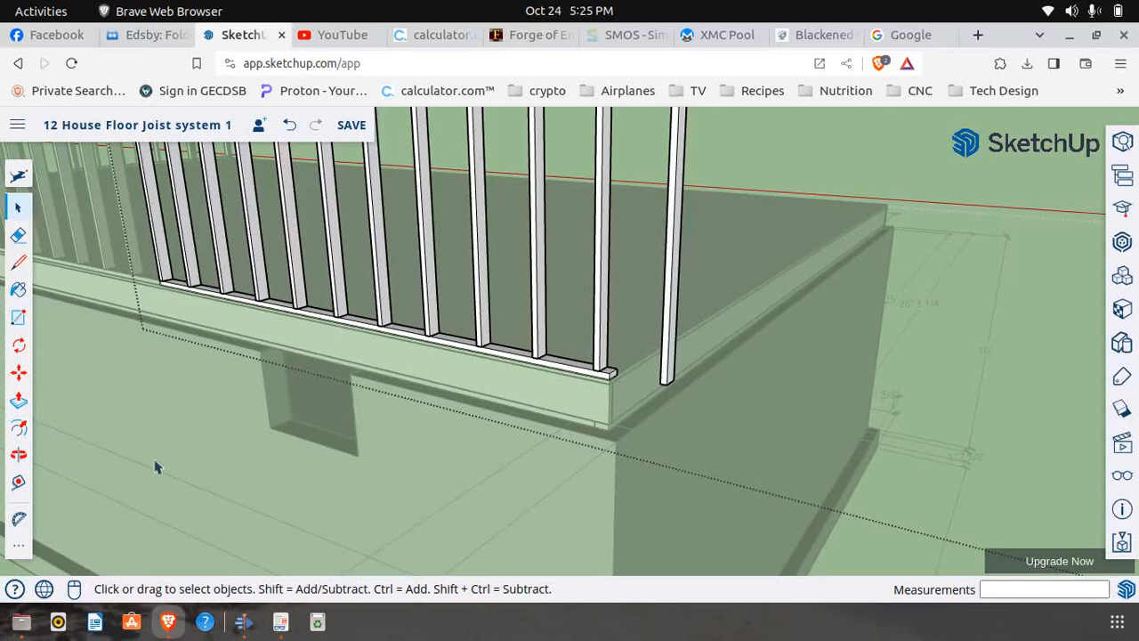
Move the overhanging end stud 1' 1 1/2" inward so its outer bottom corner meets the trimmed bottom plate's end corner
{"action": "left_click", "coordinate": [18, 374]}
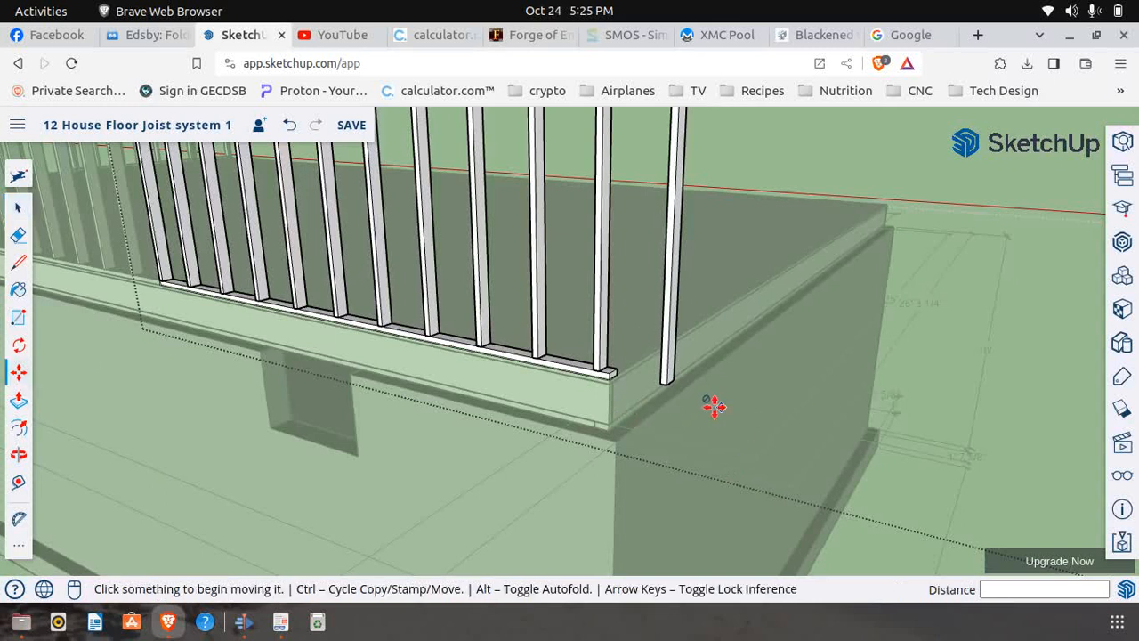
{"action": "scroll", "coordinate": [631, 404], "scroll_direction": "up", "scroll_amount": 3}
{"action": "scroll", "coordinate": [617, 382], "scroll_direction": "up", "scroll_amount": 3}
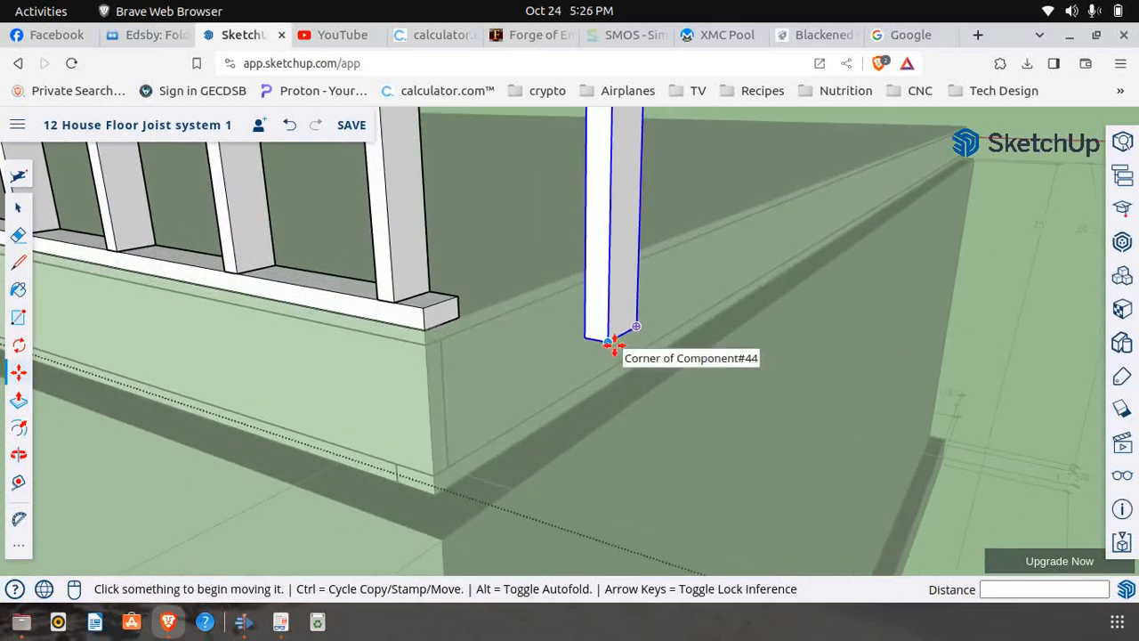
{"action": "left_click", "coordinate": [614, 345]}
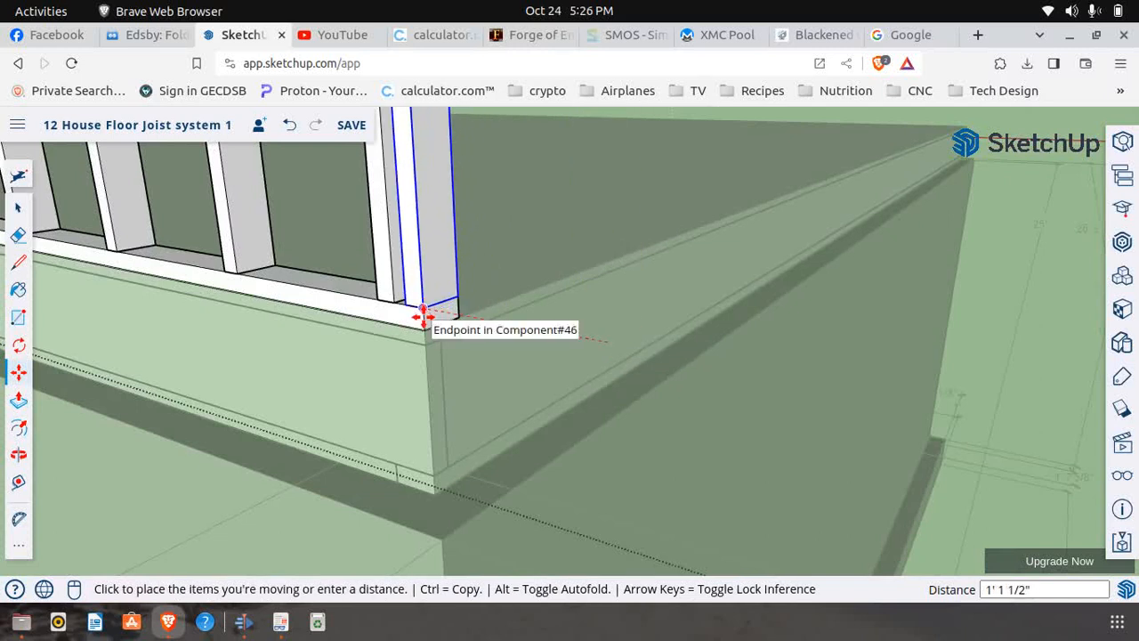
{"action": "left_click", "coordinate": [423, 316]}
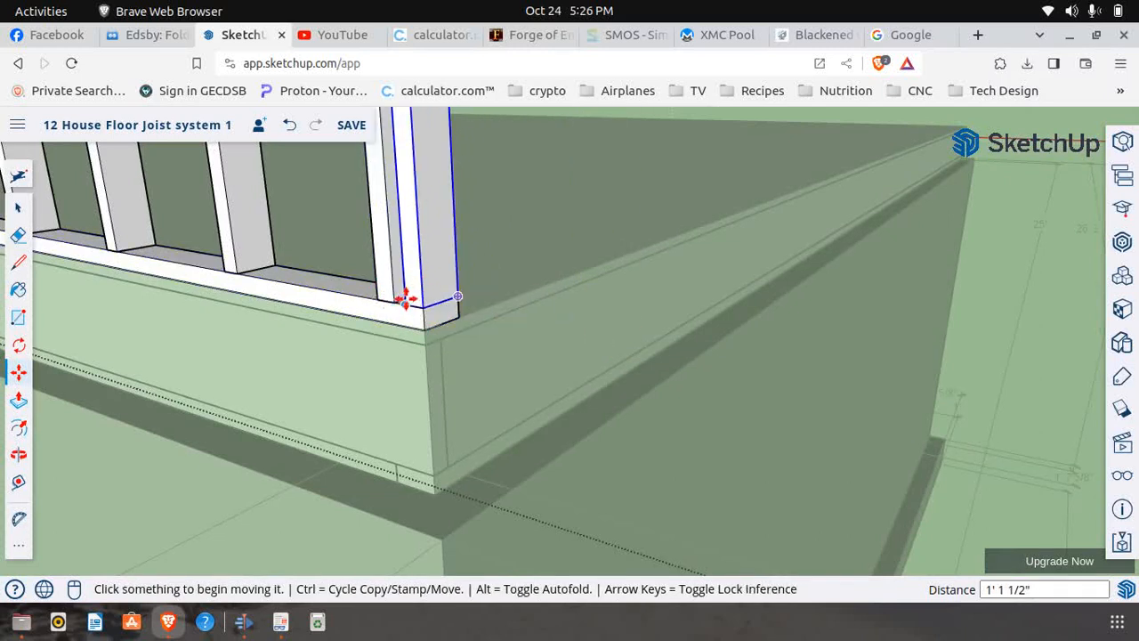
{"action": "scroll", "coordinate": [433, 364], "scroll_direction": "down", "scroll_amount": 8}
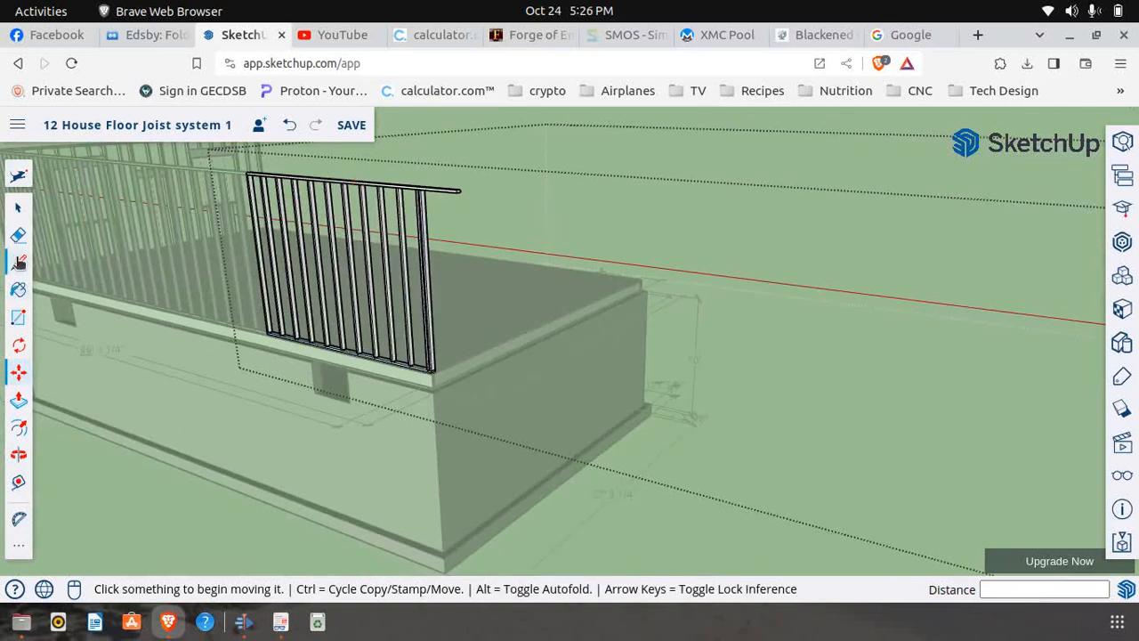
Make the third panel's top plate unique and open it for editing
{"action": "left_click", "coordinate": [19, 207]}
{"action": "scroll", "coordinate": [431, 187], "scroll_direction": "up", "scroll_amount": 5}
{"action": "left_click", "coordinate": [428, 210]}
{"action": "right_click", "coordinate": [427, 208]}
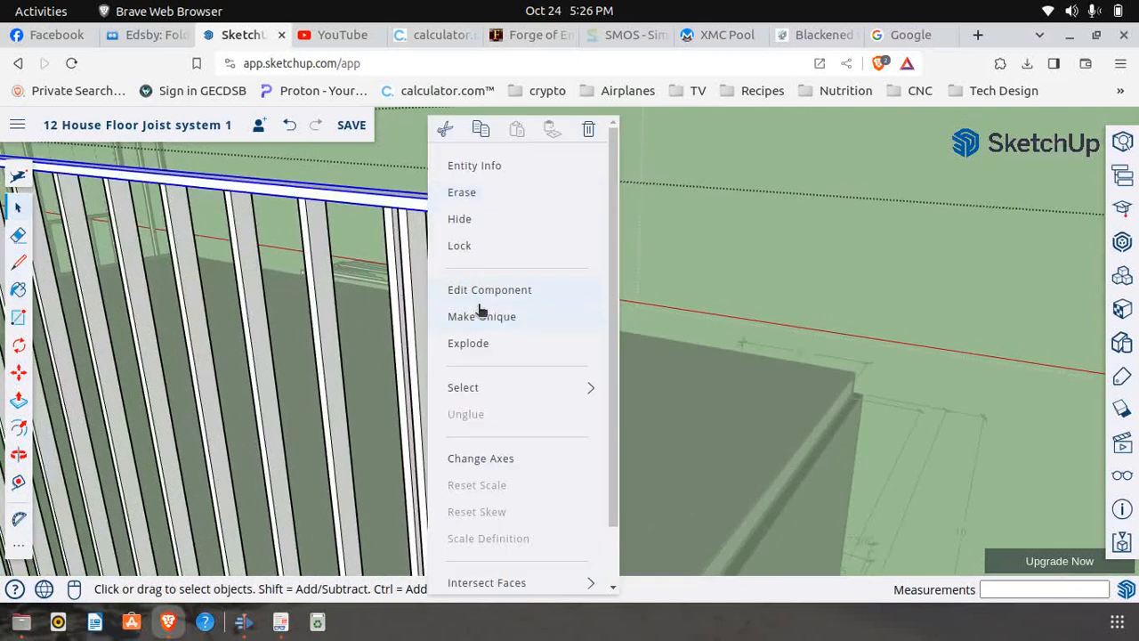
{"action": "left_click", "coordinate": [478, 318]}
{"action": "right_click", "coordinate": [424, 212]}
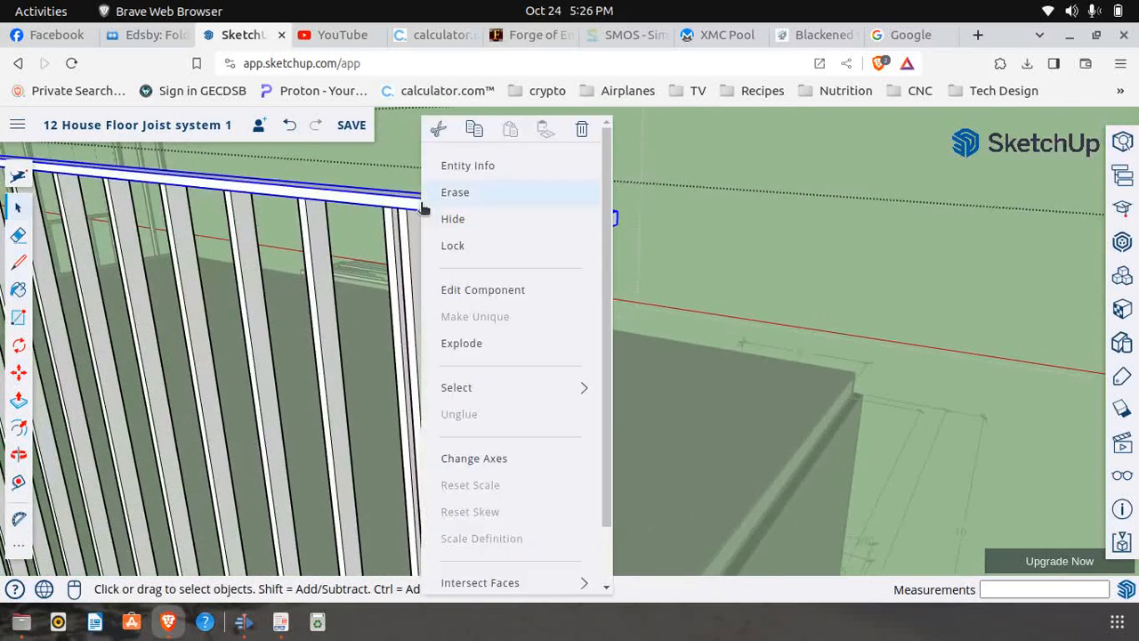
{"action": "left_click", "coordinate": [466, 291]}
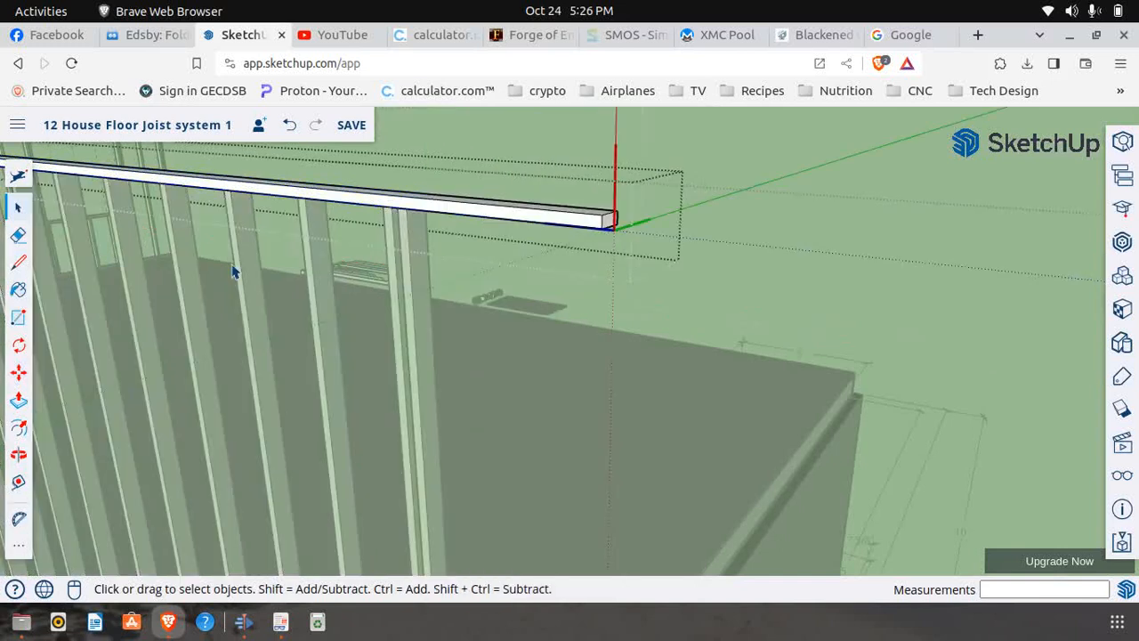
Draw a 1 1/2" vertical cut line across the top plate's outer face at the end stud's outer corner
{"action": "left_click", "coordinate": [18, 262]}
{"action": "scroll", "coordinate": [382, 204], "scroll_direction": "up", "scroll_amount": 5}
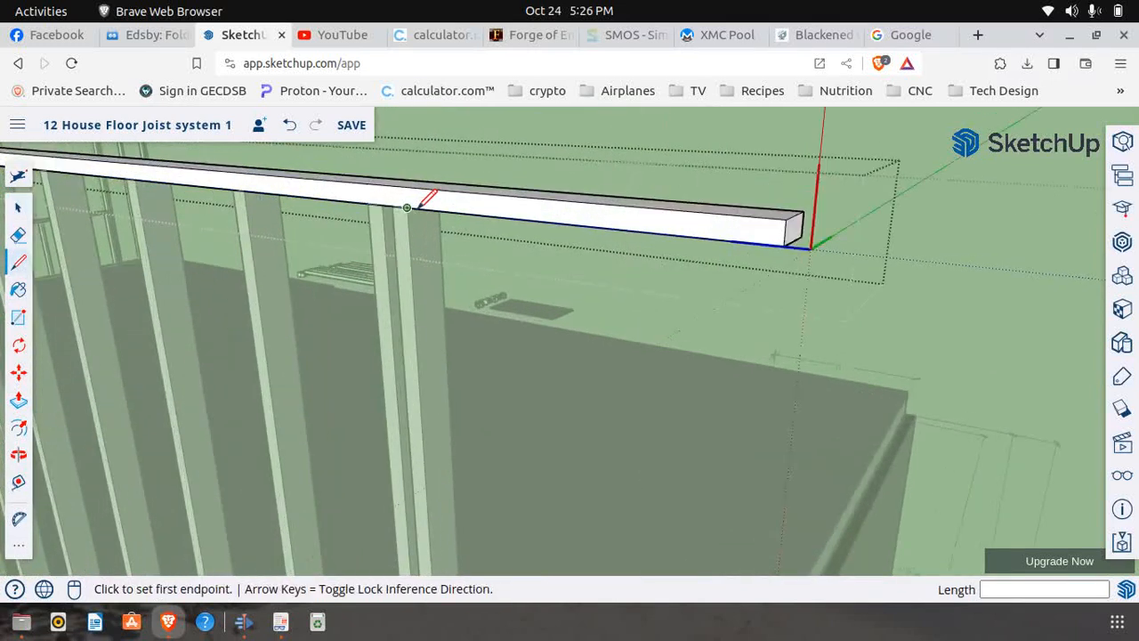
{"action": "left_click", "coordinate": [411, 206]}
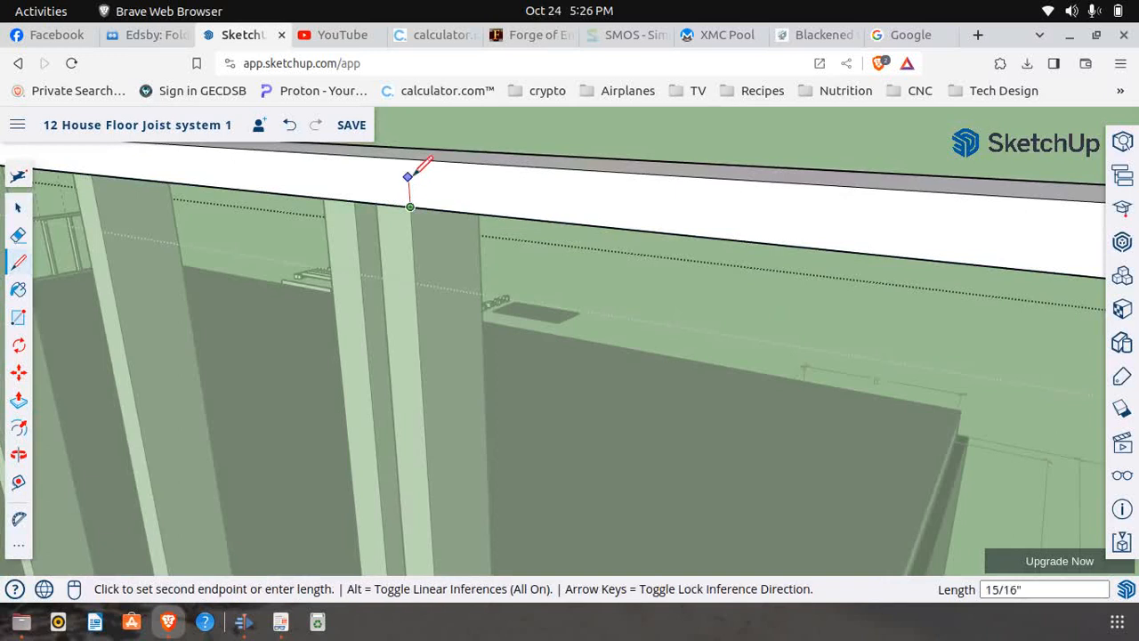
{"action": "left_click", "coordinate": [407, 157]}
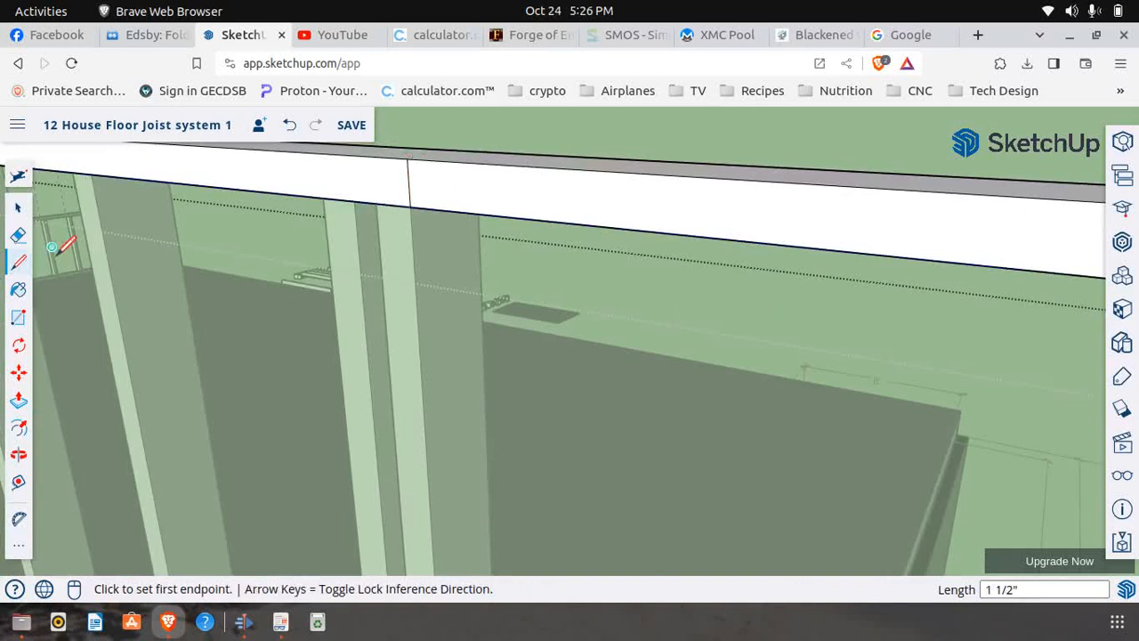
Push the top plate's overhanging end back 3 1/2" to remove it, and finish editing the plate and the panel
{"action": "left_click", "coordinate": [19, 400]}
{"action": "left_click", "coordinate": [489, 214]}
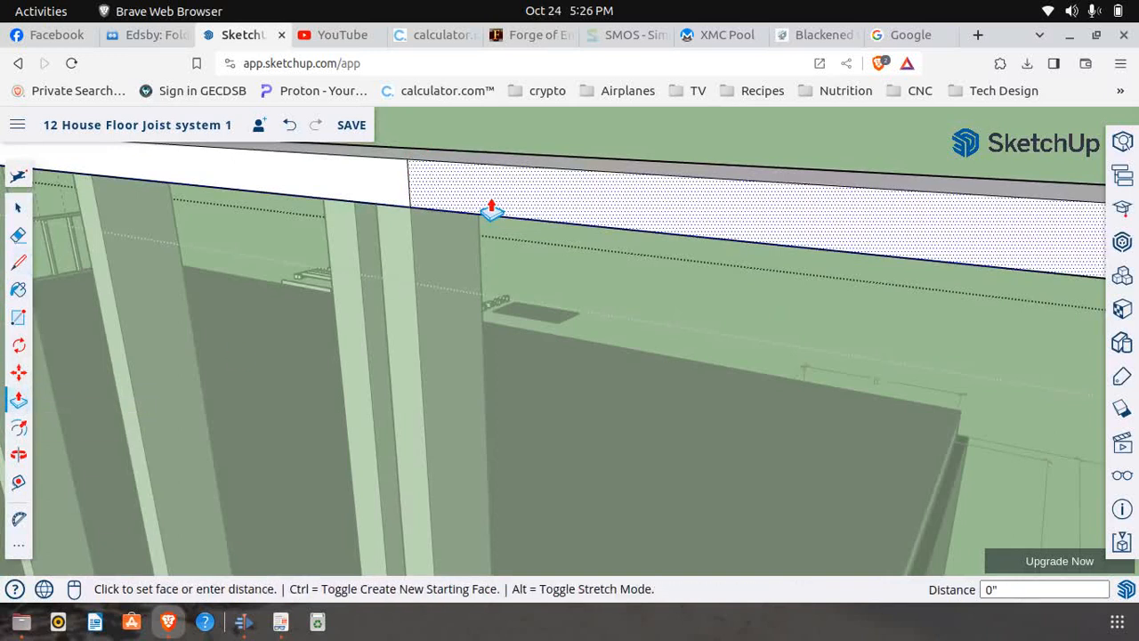
{"action": "left_click", "coordinate": [481, 258]}
{"action": "scroll", "coordinate": [481, 260], "scroll_direction": "down", "scroll_amount": 5}
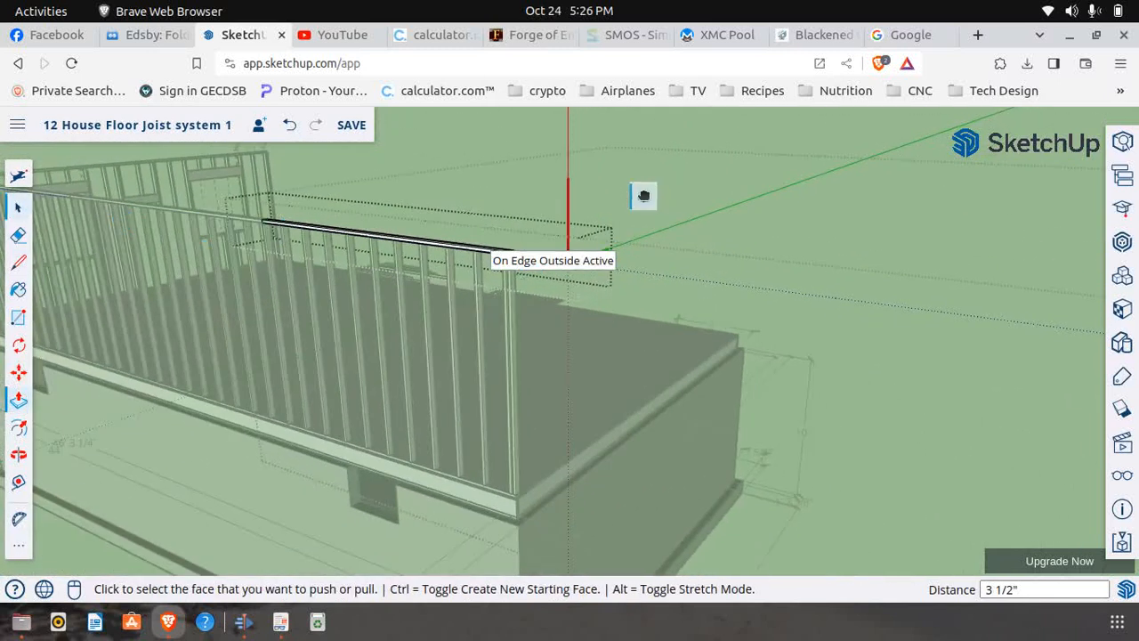
{"action": "left_click", "coordinate": [18, 207]}
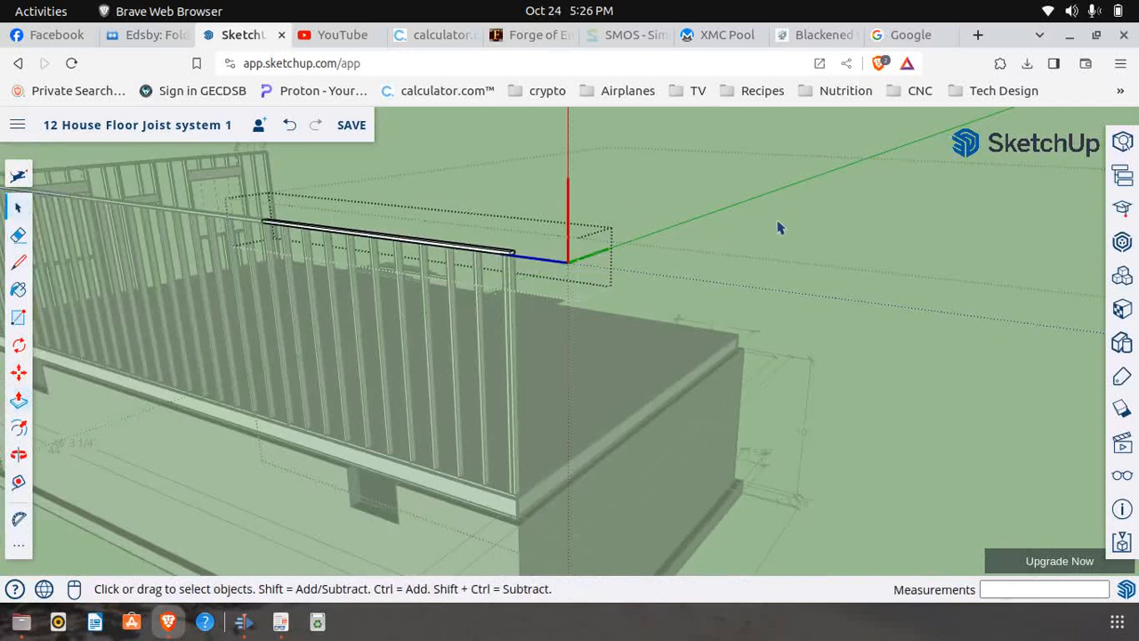
{"action": "left_click", "coordinate": [805, 210]}
{"action": "scroll", "coordinate": [709, 254], "scroll_direction": "down", "scroll_amount": 3}
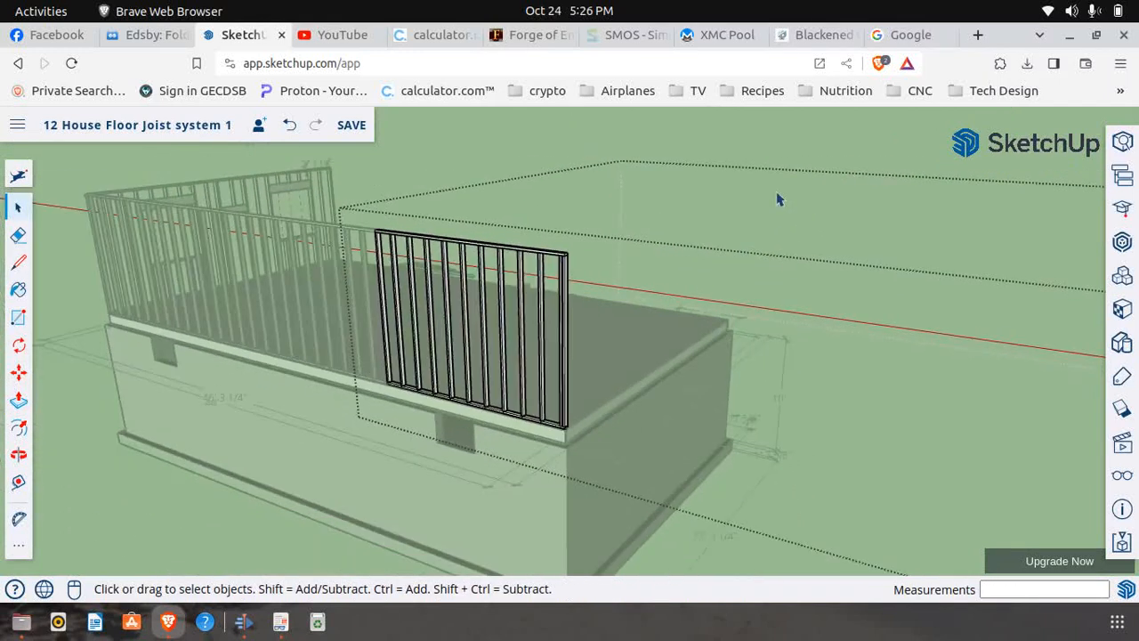
{"action": "left_click", "coordinate": [846, 156]}
{"action": "scroll", "coordinate": [777, 247], "scroll_direction": "down", "scroll_amount": 3}
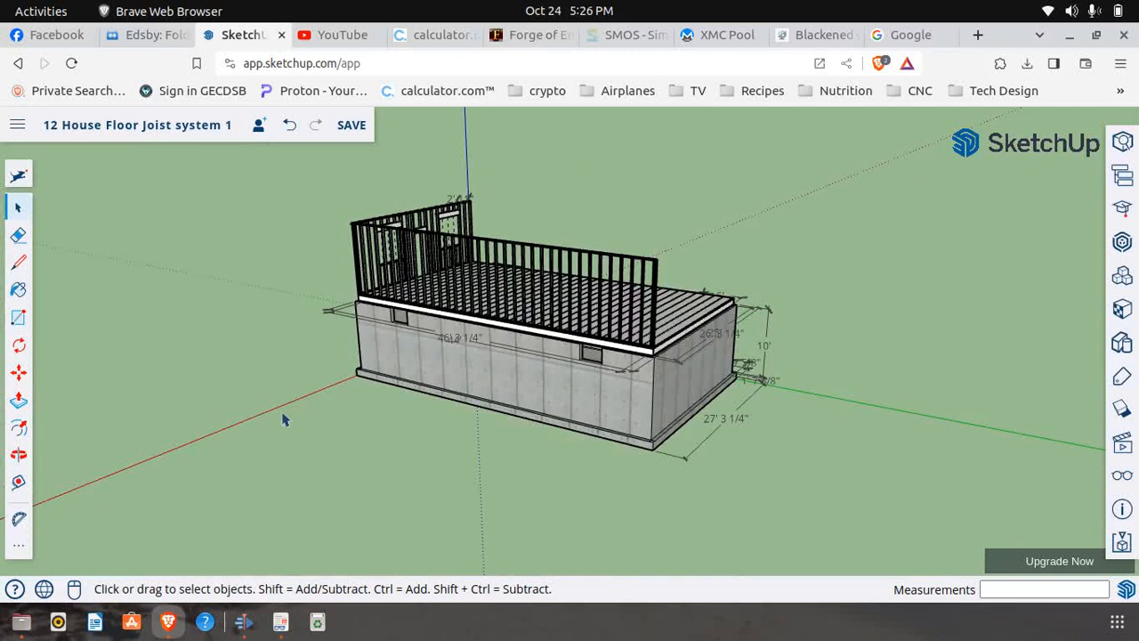
Switch to First Floor Frame.pdf and examine the small window's framing dimensions near the wall corner on page 6 at 175% zoom
{"action": "left_click", "coordinate": [18, 455]}
{"action": "left_click_drag", "start_coordinate": [382, 361], "coordinate": [595, 317]}
{"action": "scroll", "coordinate": [534, 303], "scroll_direction": "up", "scroll_amount": 2}
{"action": "scroll", "coordinate": [460, 298], "scroll_direction": "up", "scroll_amount": 2}
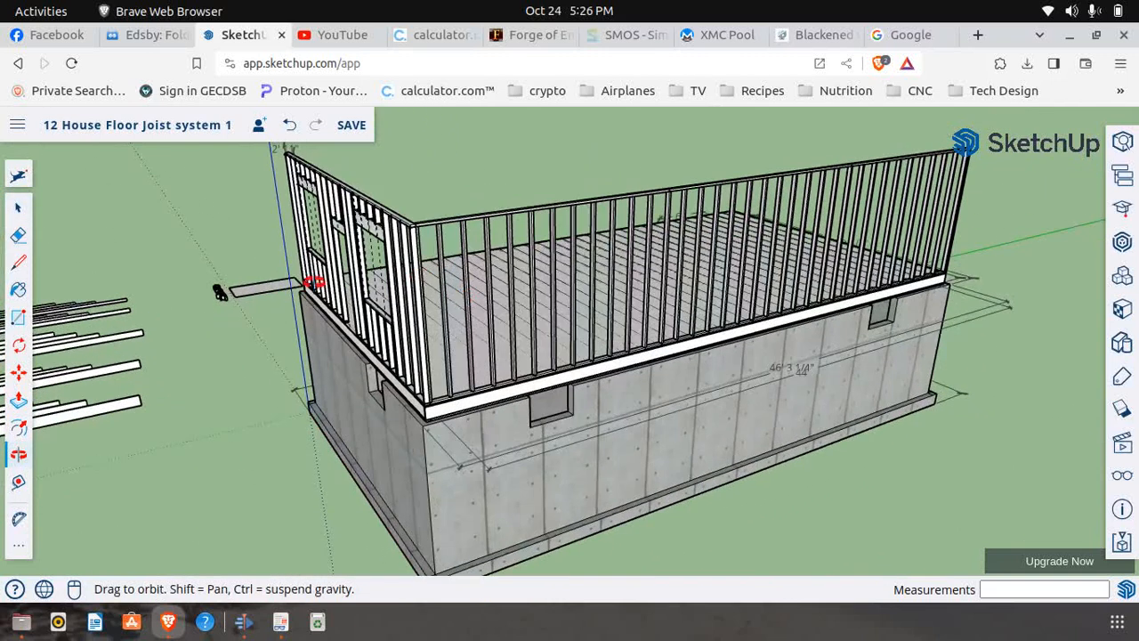
{"action": "left_click", "coordinate": [280, 621]}
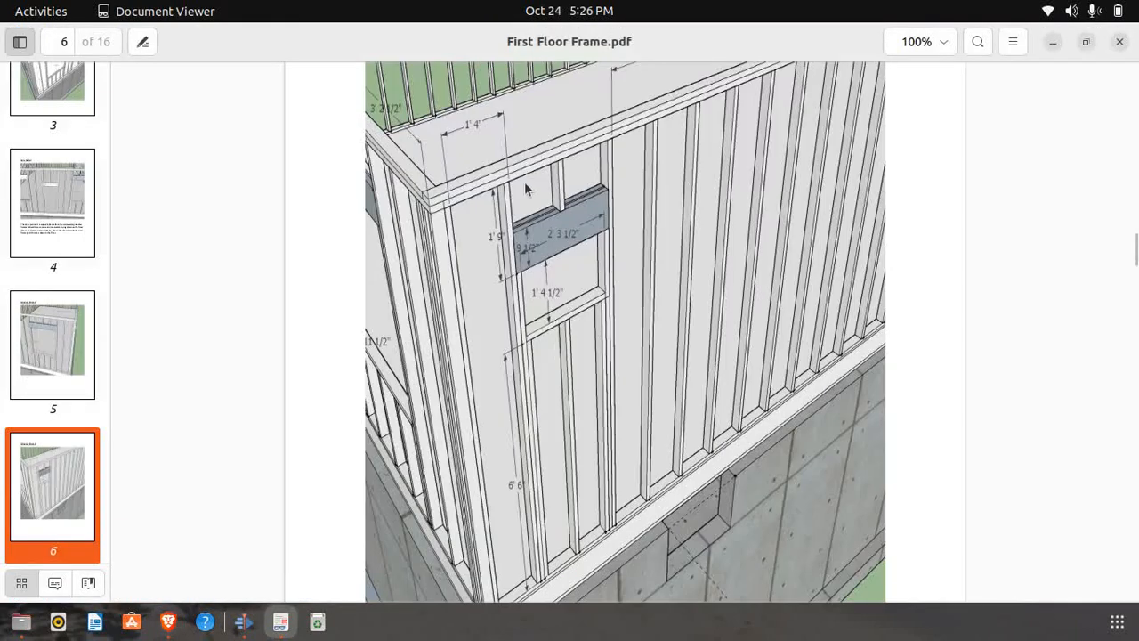
{"action": "scroll", "coordinate": [469, 215], "scroll_direction": "up", "scroll_amount": 1}
{"action": "scroll", "coordinate": [469, 215], "scroll_direction": "down", "scroll_amount": 1}
{"action": "left_click", "coordinate": [949, 44]}
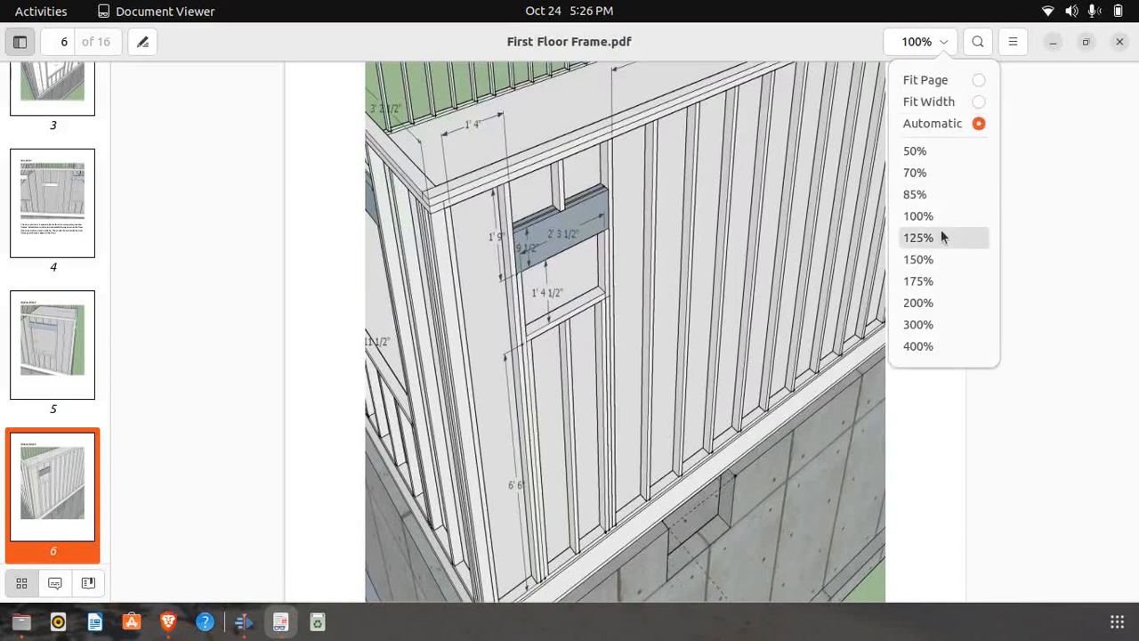
{"action": "left_click", "coordinate": [931, 284]}
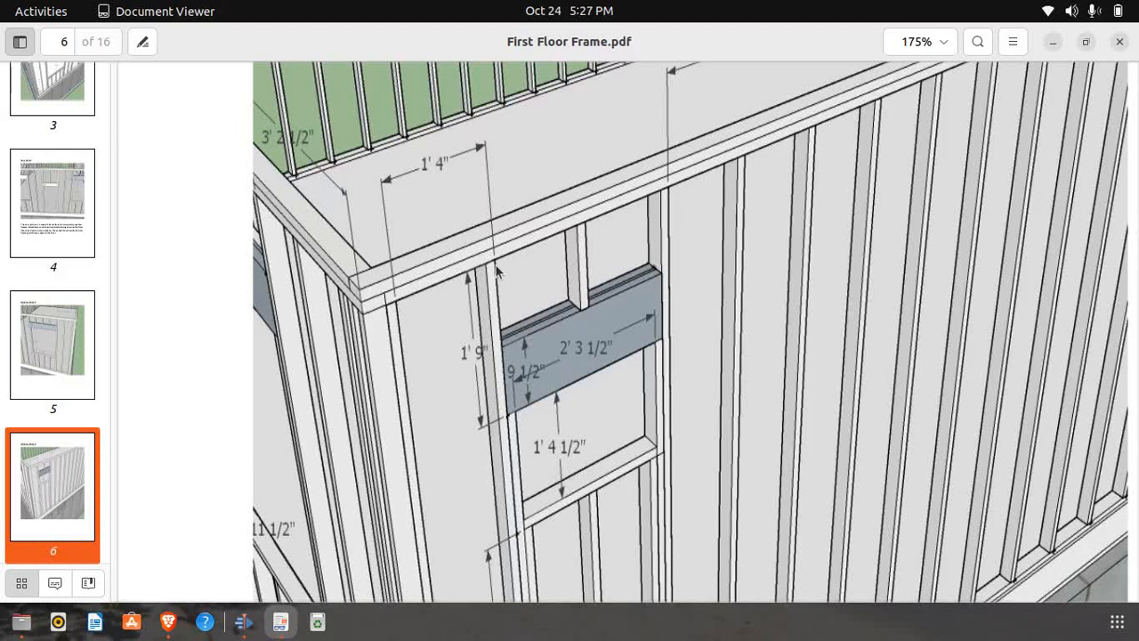
Switch to SketchUp and place a guide point 1' 4" along the top plate's lower edge from the end stud's inner corner
{"action": "left_click", "coordinate": [174, 626]}
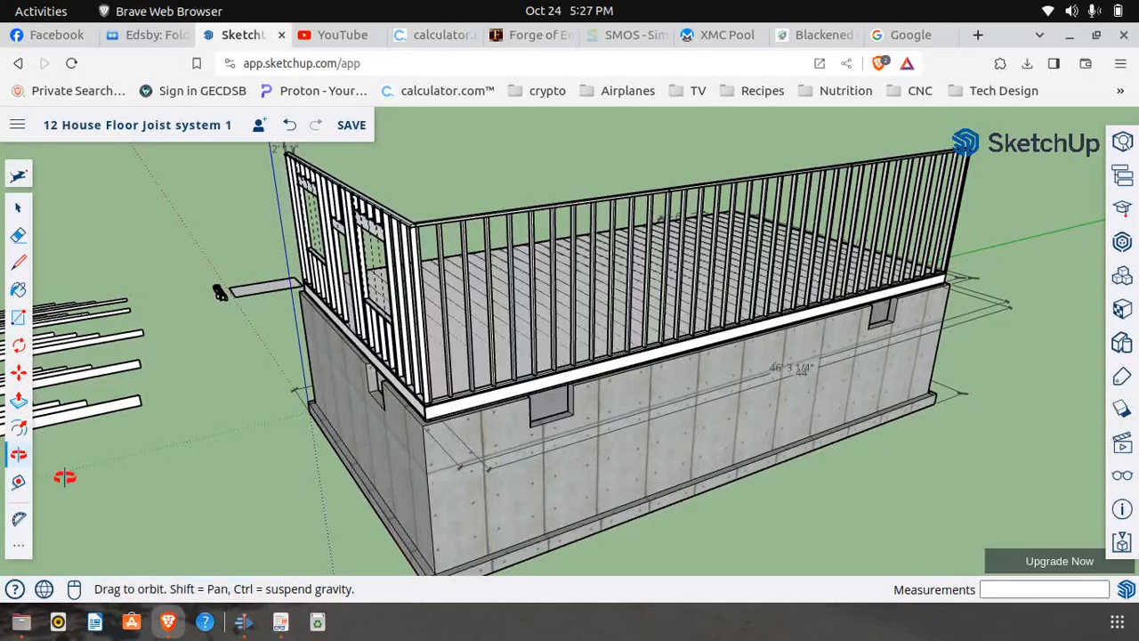
{"action": "left_click", "coordinate": [18, 480]}
{"action": "scroll", "coordinate": [436, 209], "scroll_direction": "up", "scroll_amount": 6}
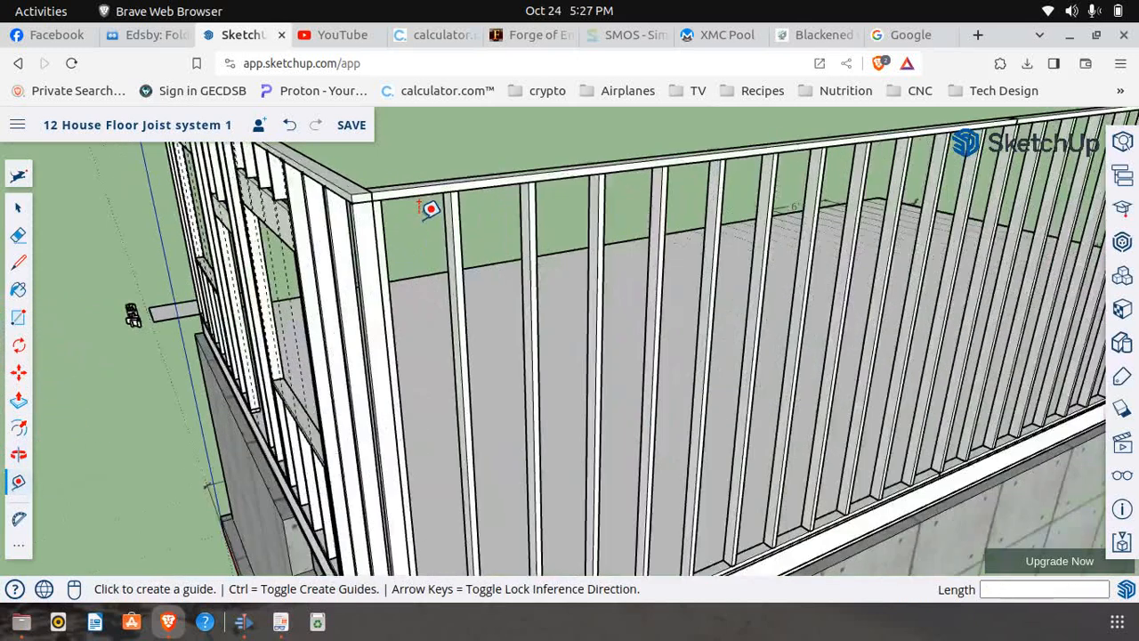
{"action": "scroll", "coordinate": [431, 203], "scroll_direction": "down", "scroll_amount": 6}
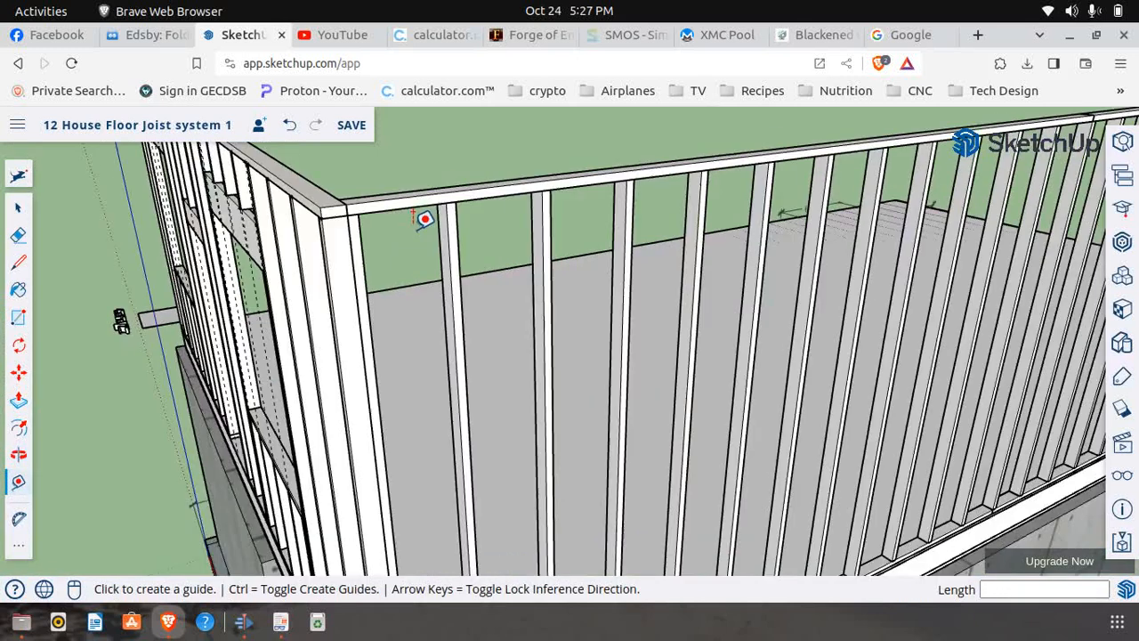
{"action": "left_click", "coordinate": [361, 206]}
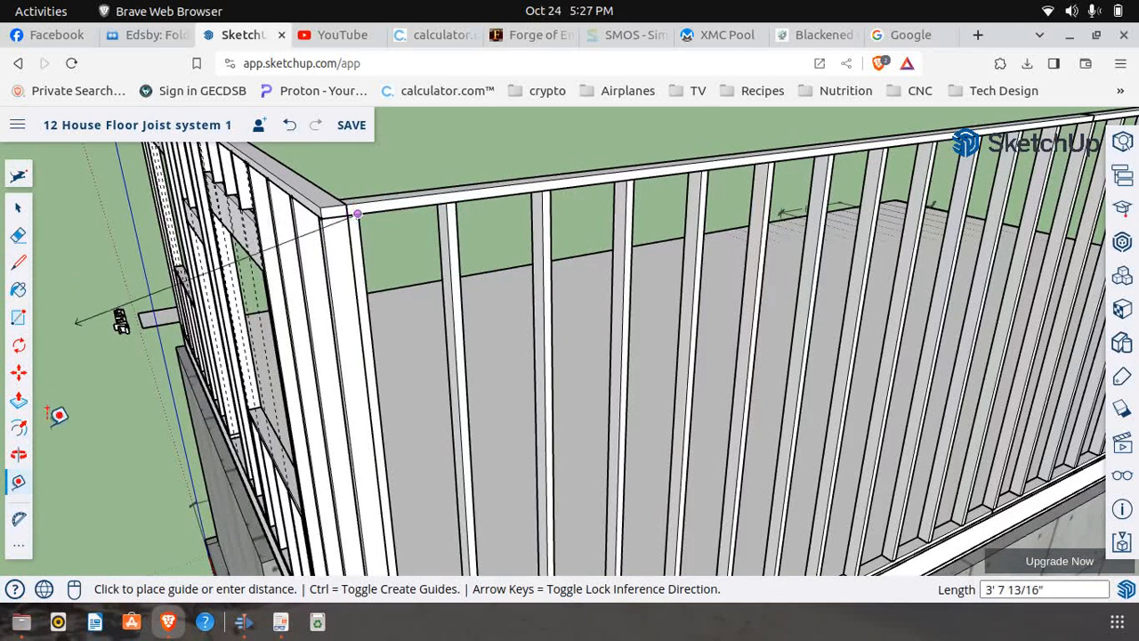
{"action": "left_click", "coordinate": [27, 487]}
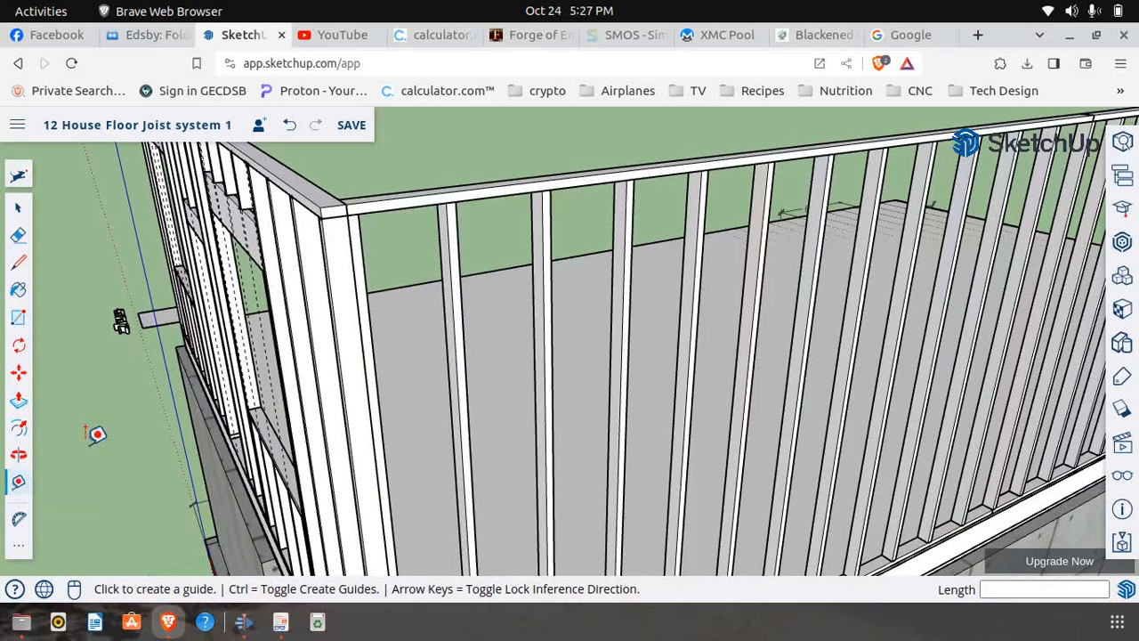
{"action": "left_click", "coordinate": [349, 213]}
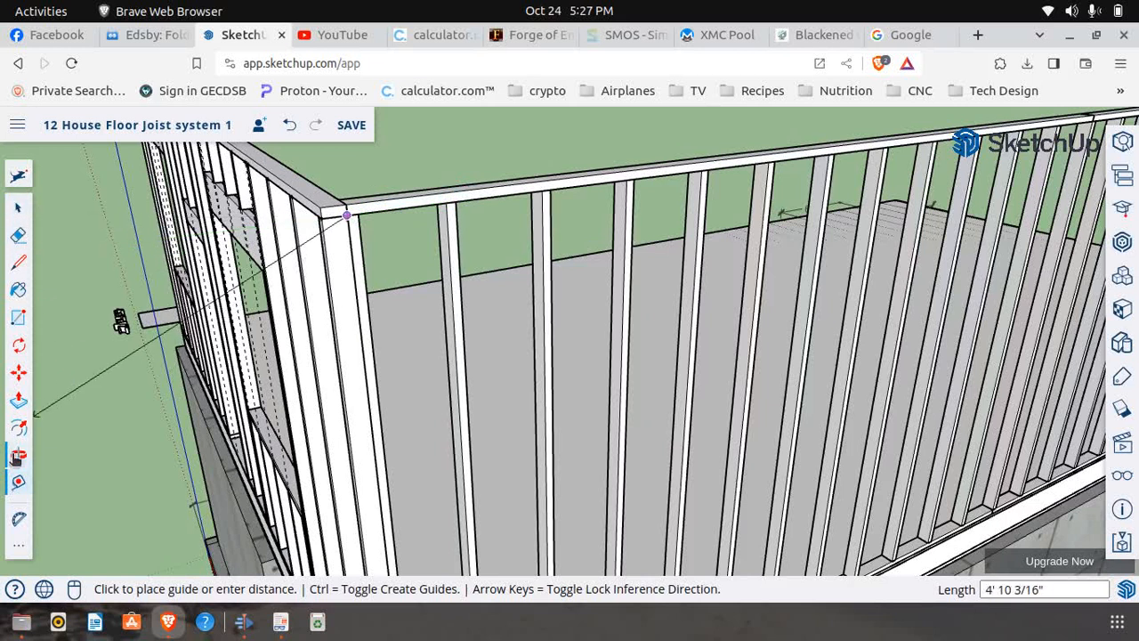
{"action": "left_click", "coordinate": [19, 482]}
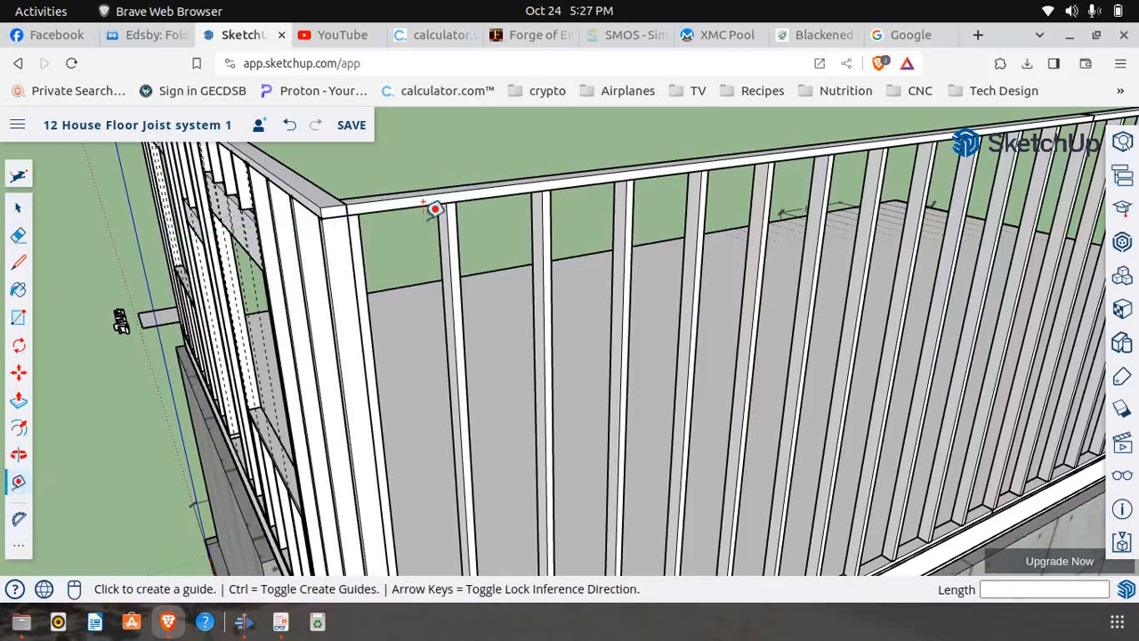
{"action": "left_click", "coordinate": [358, 213]}
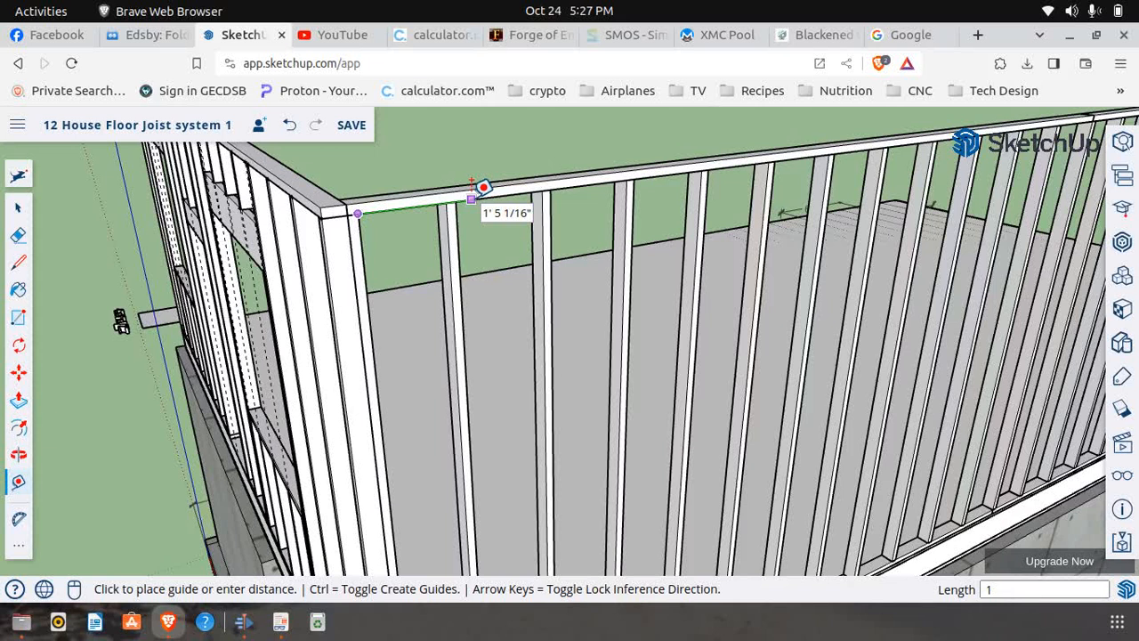
{"action": "type", "text": "1' 4\""}
{"action": "key", "text": "Return"}
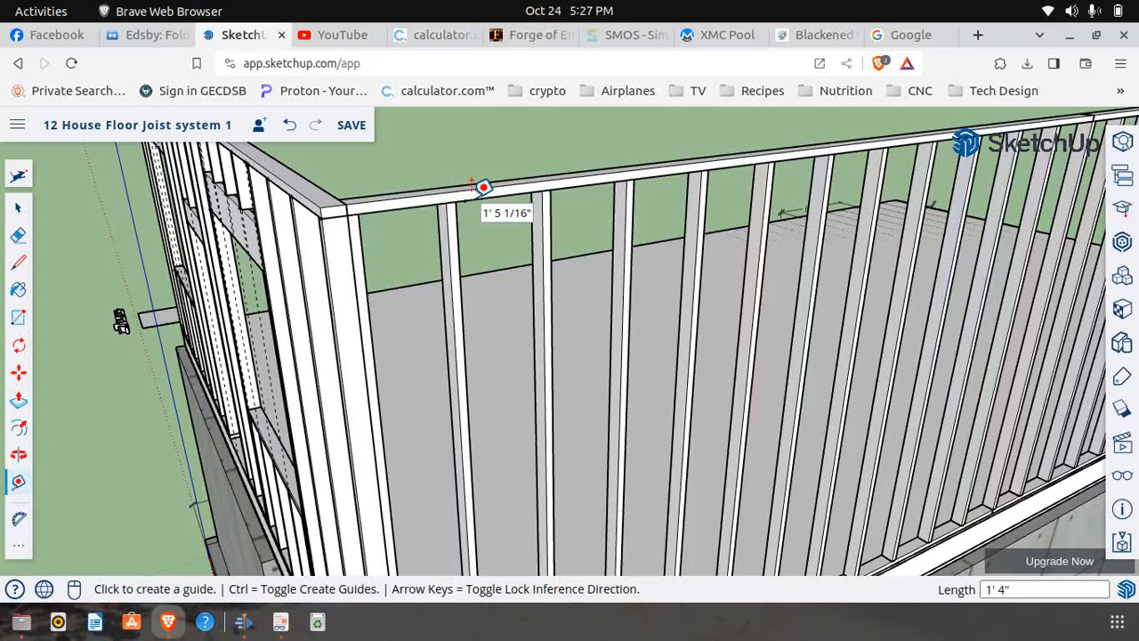
Recheck the stud position on page 6 of First Floor Frame.pdf, and open the corner wall panel in SketchUp for editing
{"action": "left_click", "coordinate": [281, 622]}
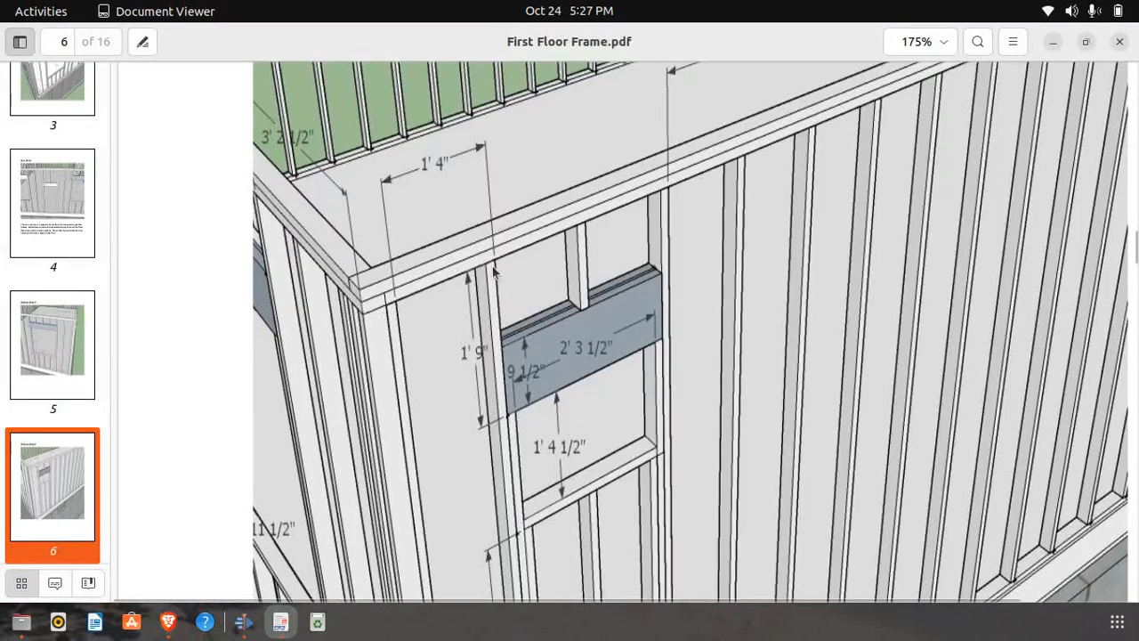
{"action": "left_click", "coordinate": [172, 623]}
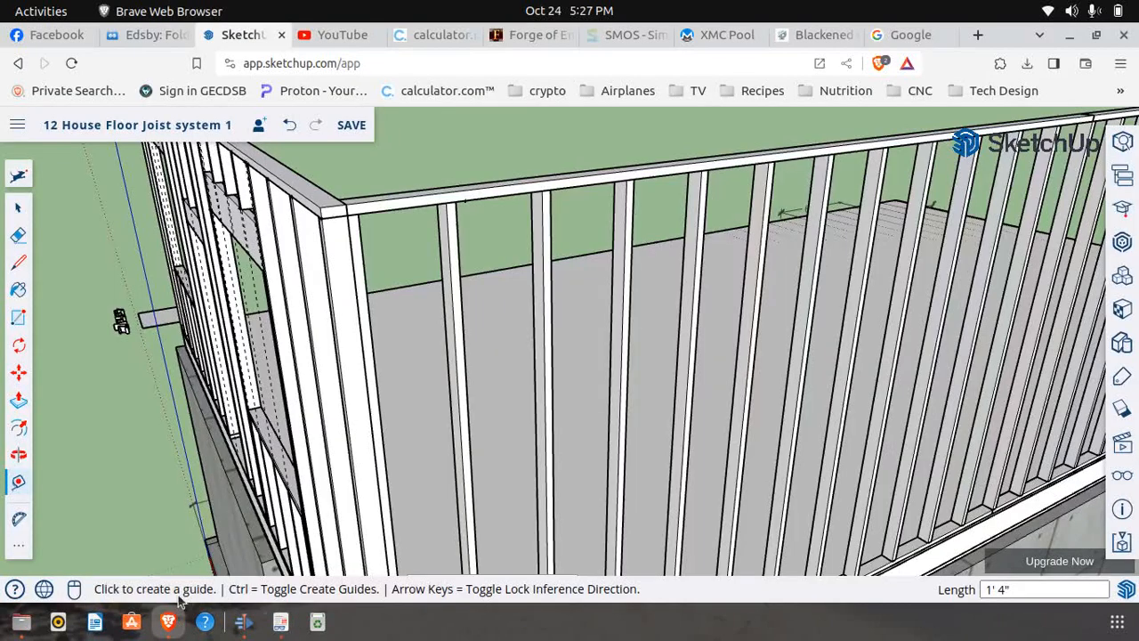
{"action": "left_click", "coordinate": [19, 208]}
{"action": "scroll", "coordinate": [463, 182], "scroll_direction": "up", "scroll_amount": 3}
{"action": "left_click", "coordinate": [475, 207]}
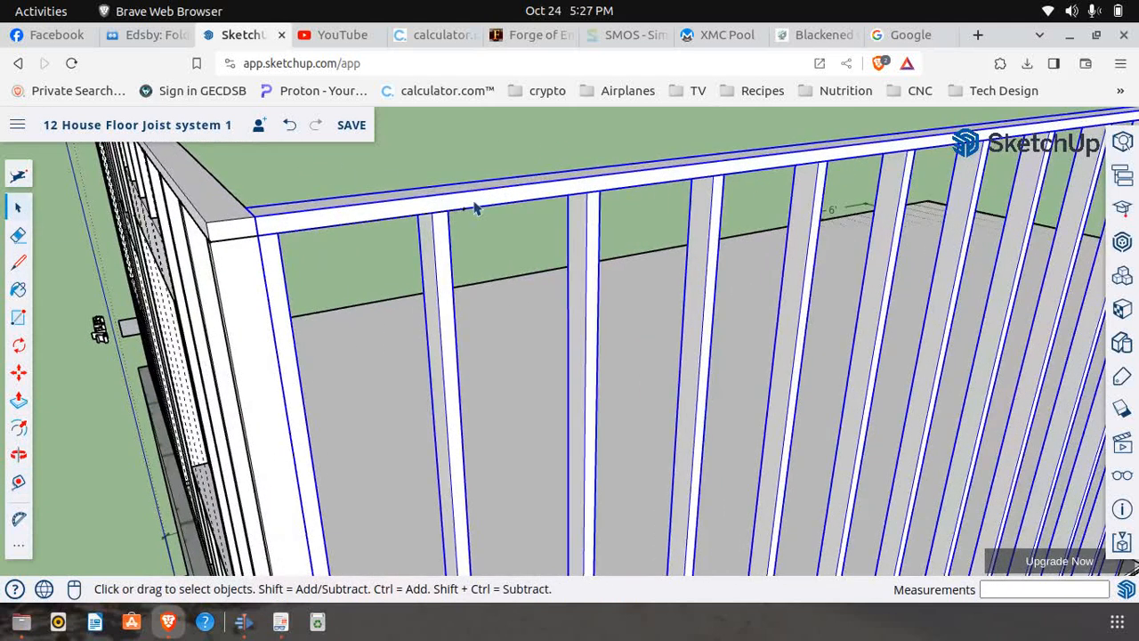
{"action": "right_click", "coordinate": [475, 207]}
{"action": "left_click", "coordinate": [535, 292]}
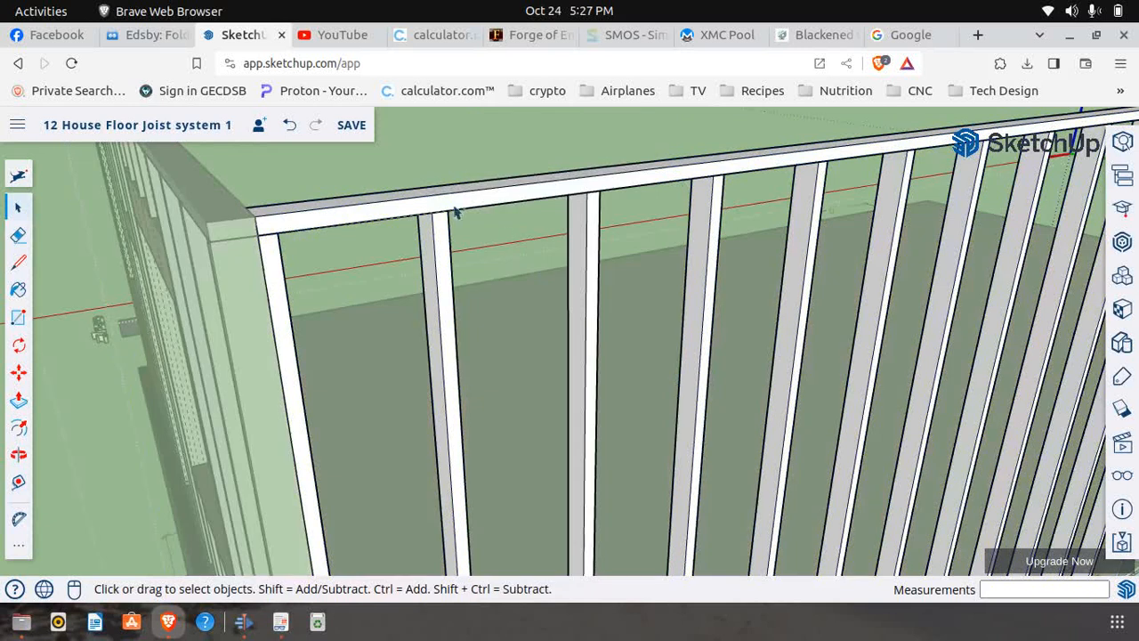
Move the panel's second stud along the underside of the top plate toward the wall corner
{"action": "left_click", "coordinate": [18, 374]}
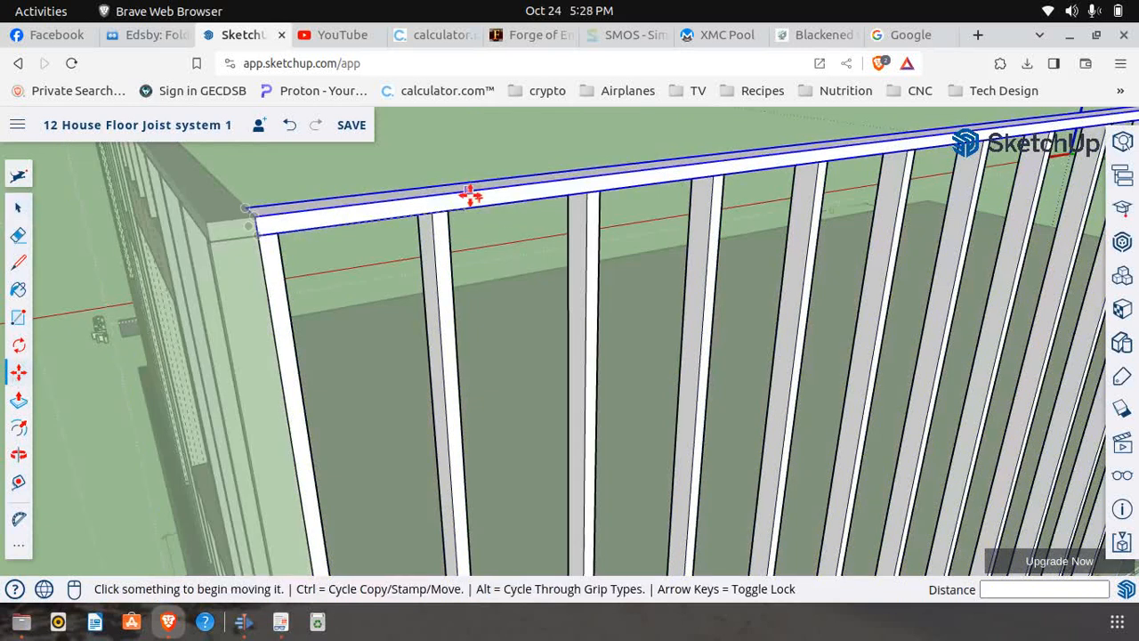
{"action": "scroll", "coordinate": [454, 213], "scroll_direction": "up", "scroll_amount": 3}
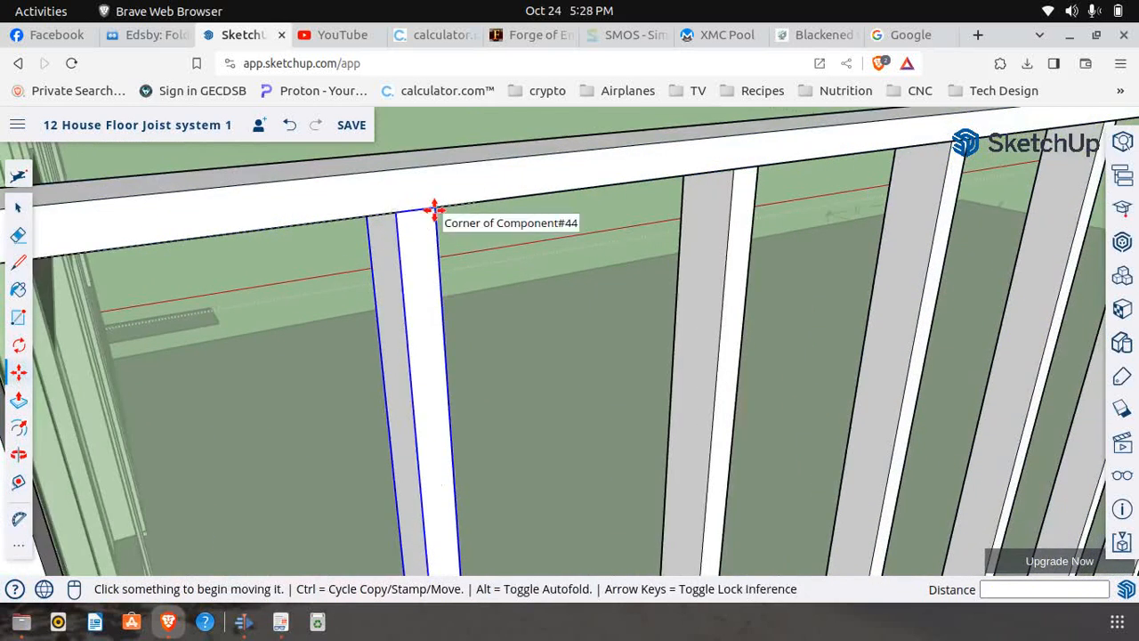
{"action": "left_click", "coordinate": [435, 211]}
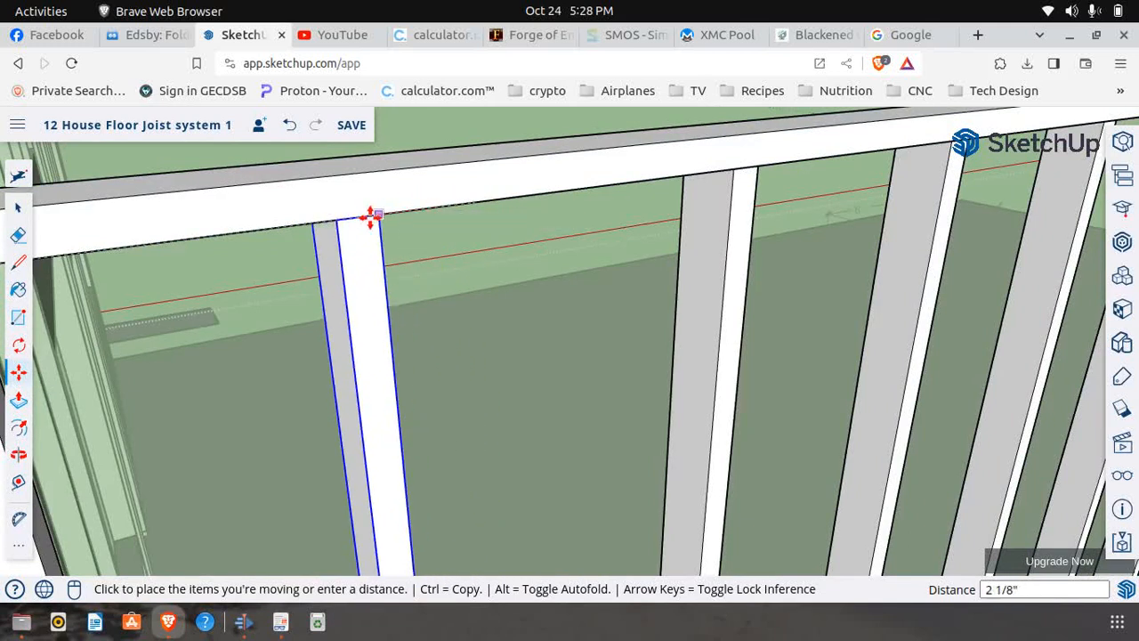
{"action": "left_click", "coordinate": [348, 225]}
{"action": "scroll", "coordinate": [534, 249], "scroll_direction": "down", "scroll_amount": 3}
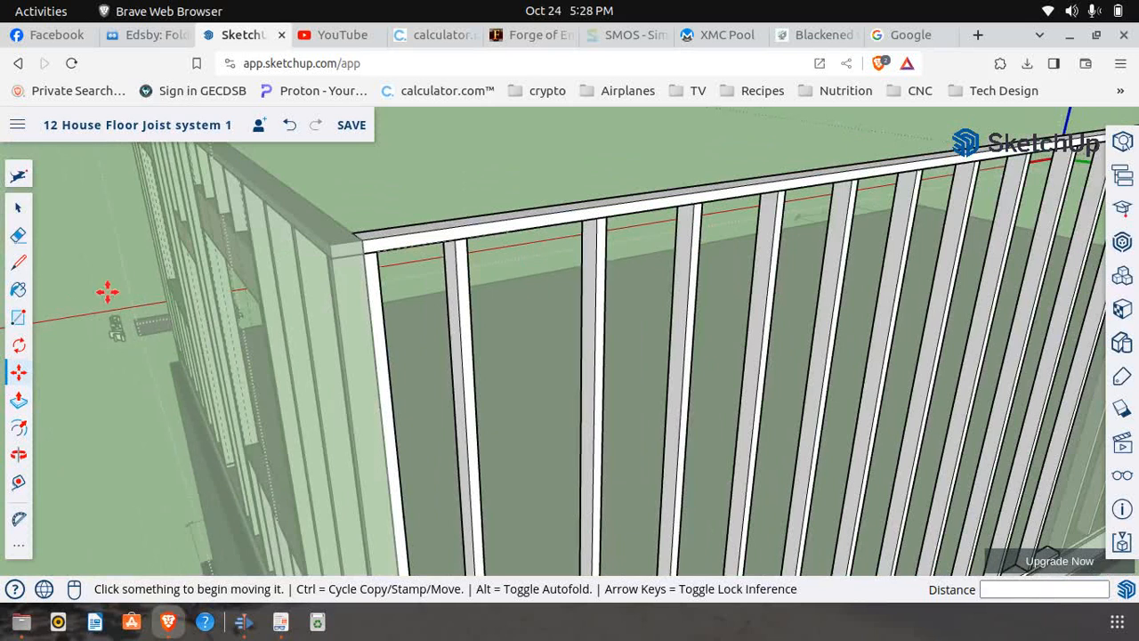
Inside the panel, place a guide point 1' 4" along the top plate's lower edge from the end stud's inner corner
{"action": "left_click", "coordinate": [19, 483]}
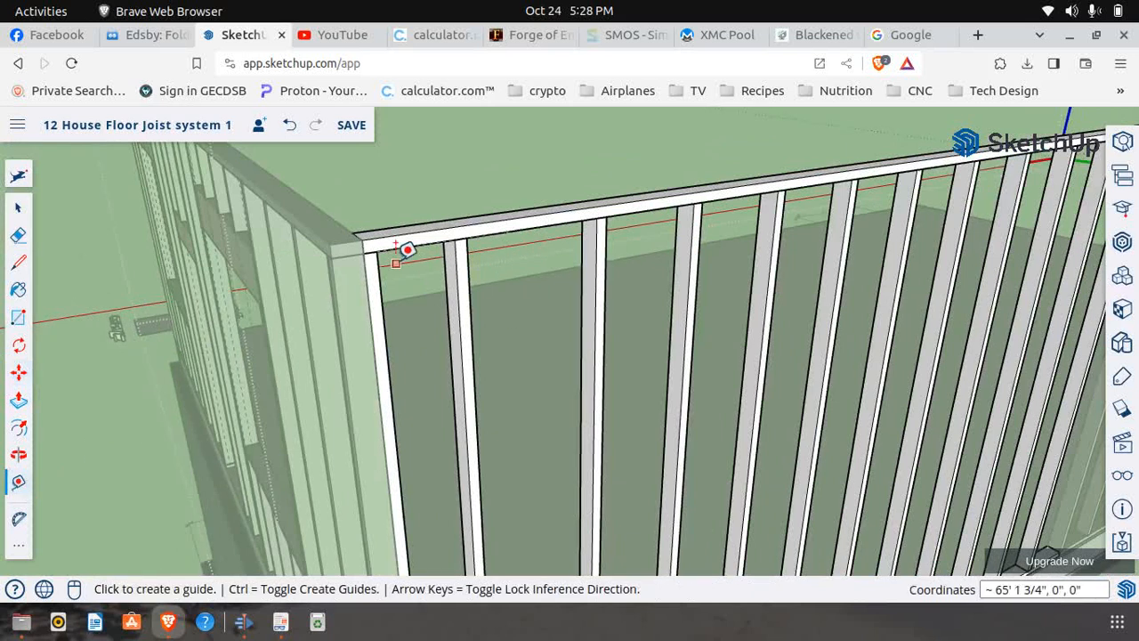
{"action": "scroll", "coordinate": [400, 249], "scroll_direction": "up", "scroll_amount": 3}
{"action": "left_click", "coordinate": [353, 237]}
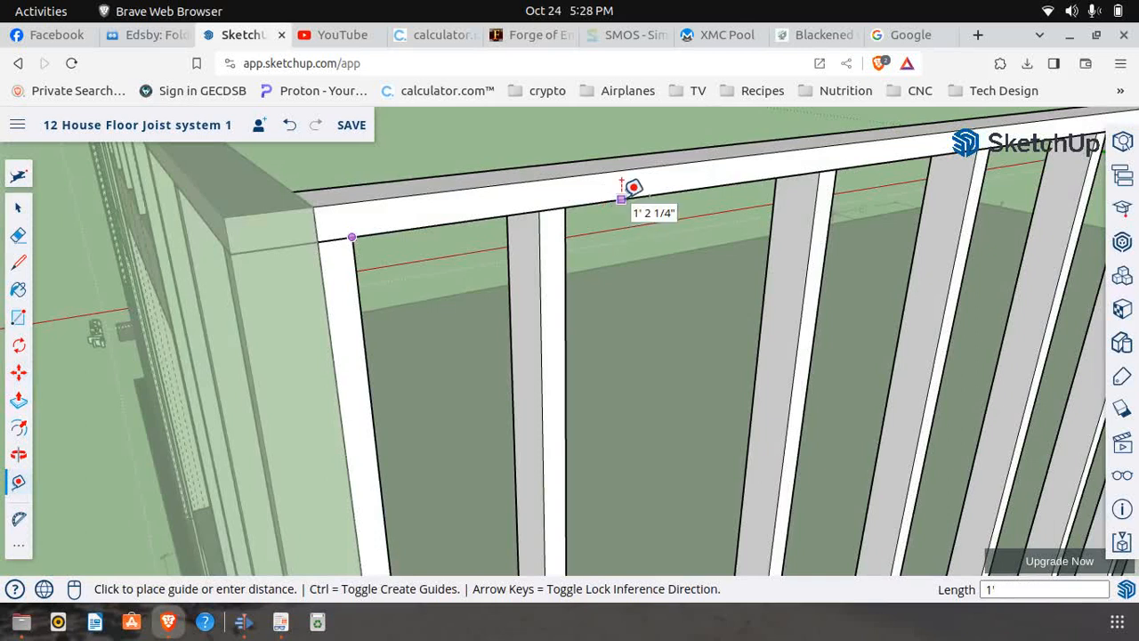
{"action": "type", "text": "1' 4\""}
{"action": "key", "text": "Return"}
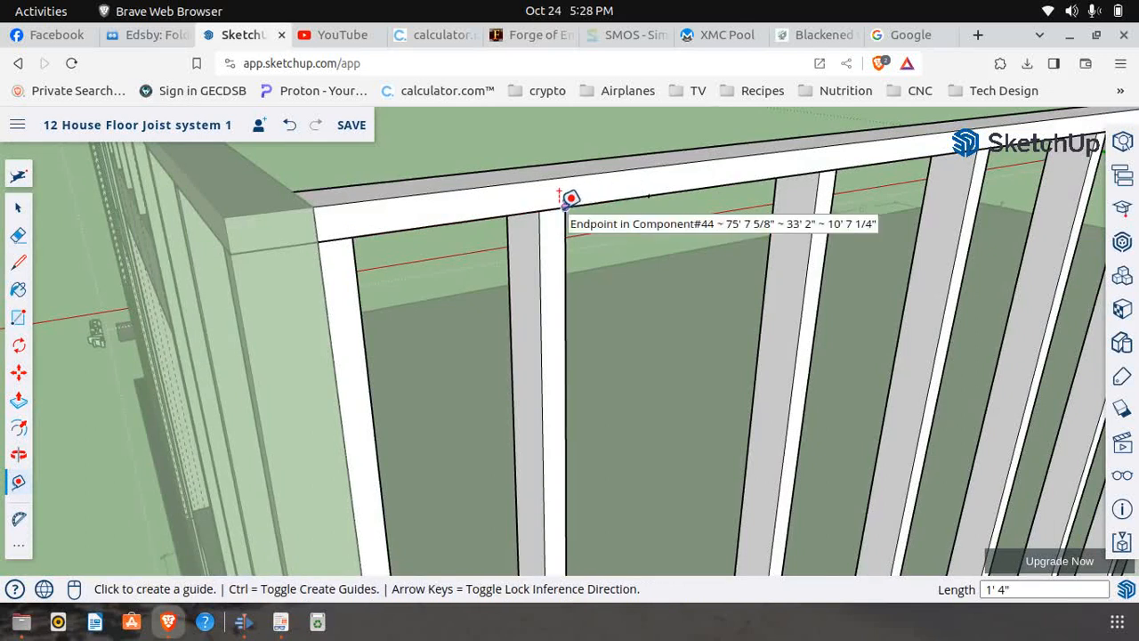
Move the second stud by its outer top corner away from the wall corner onto the 1' 4" guide point
{"action": "left_click", "coordinate": [19, 374]}
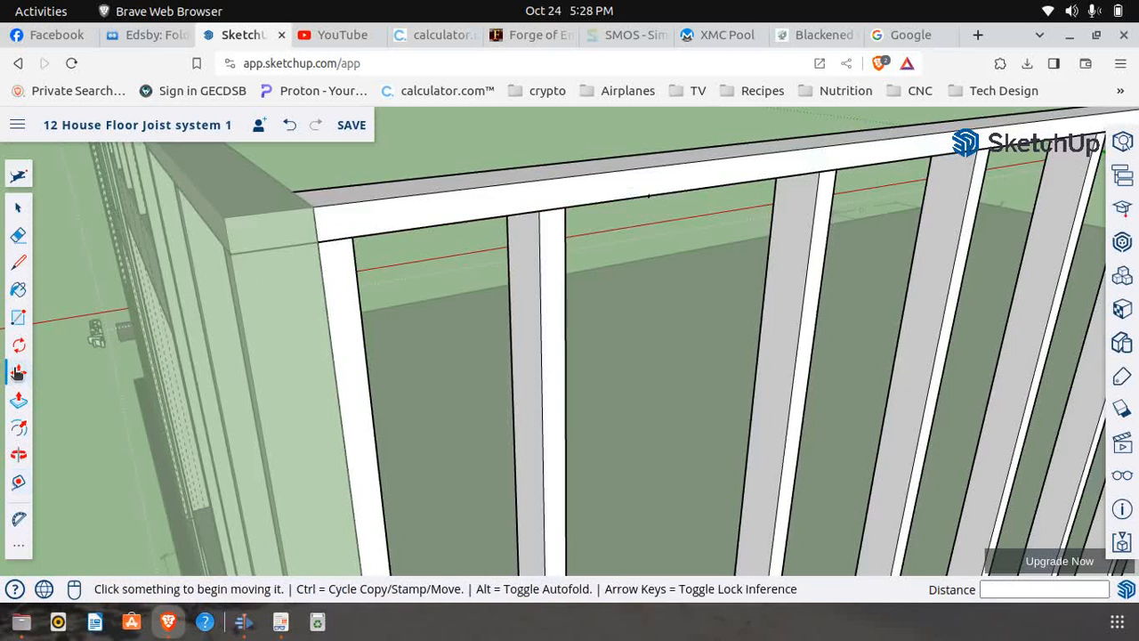
{"action": "left_click", "coordinate": [568, 208]}
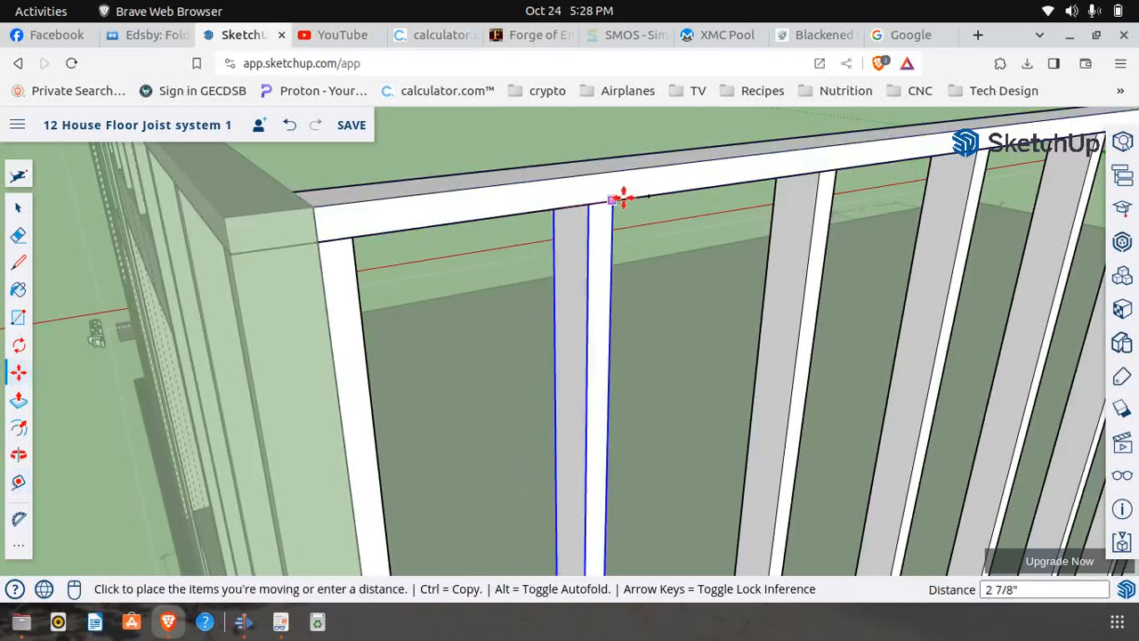
{"action": "left_click", "coordinate": [644, 198]}
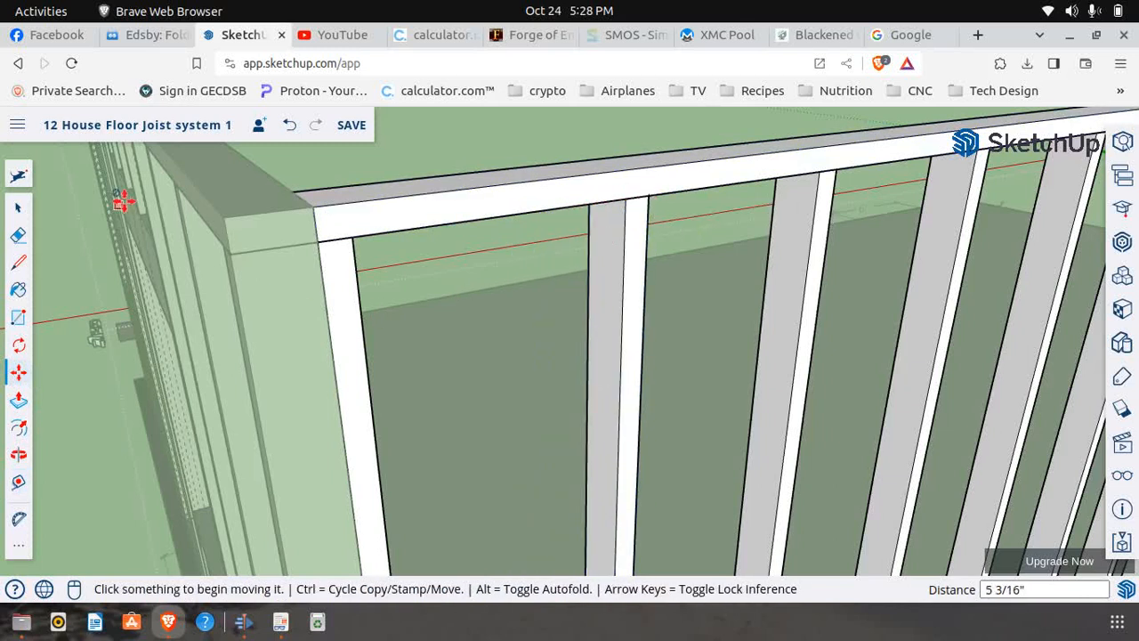
Examine the window's header, sill and supporting stud dimensions on page 6 of First Floor Frame.pdf, and return to SketchUp
{"action": "left_click", "coordinate": [280, 621]}
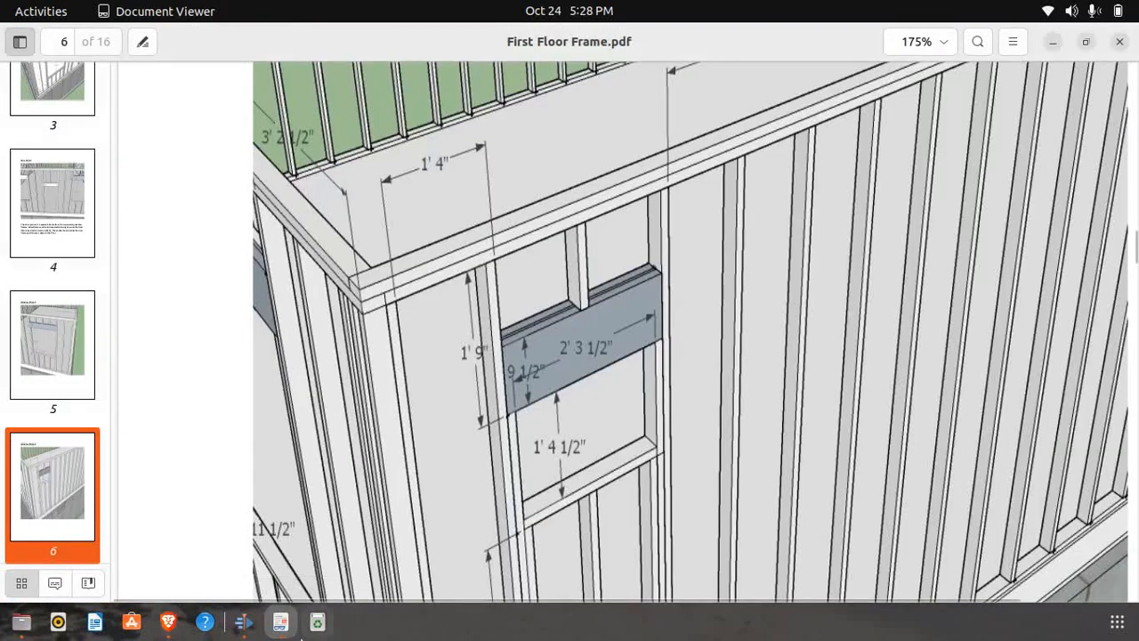
{"action": "left_click", "coordinate": [167, 621]}
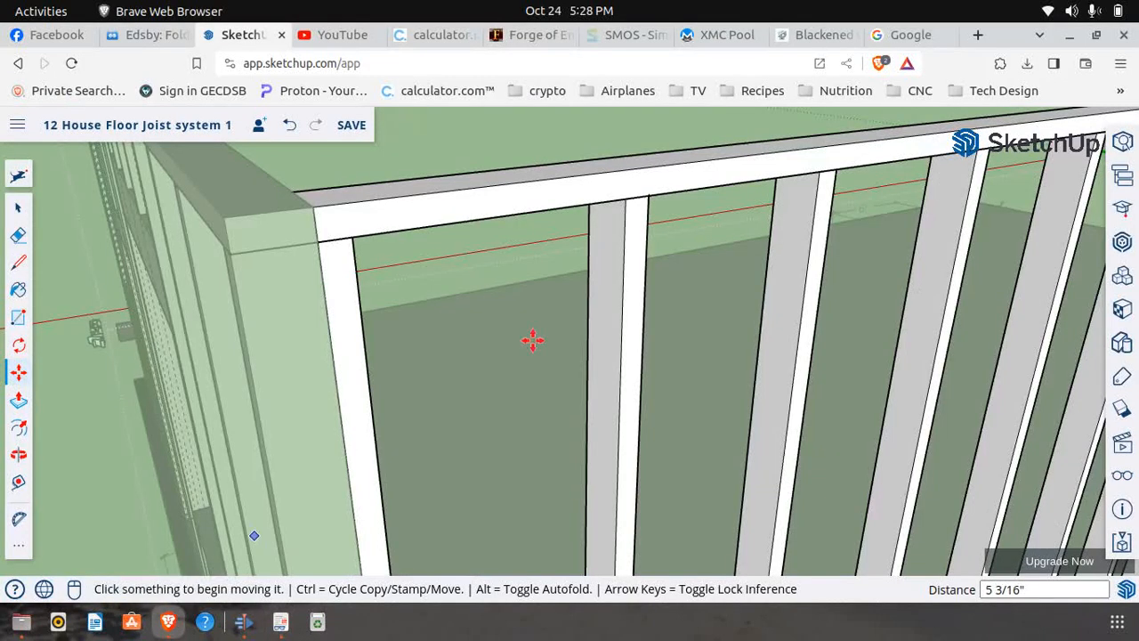
{"action": "left_click", "coordinate": [280, 623]}
{"action": "scroll", "coordinate": [476, 318], "scroll_direction": "down", "scroll_amount": 5}
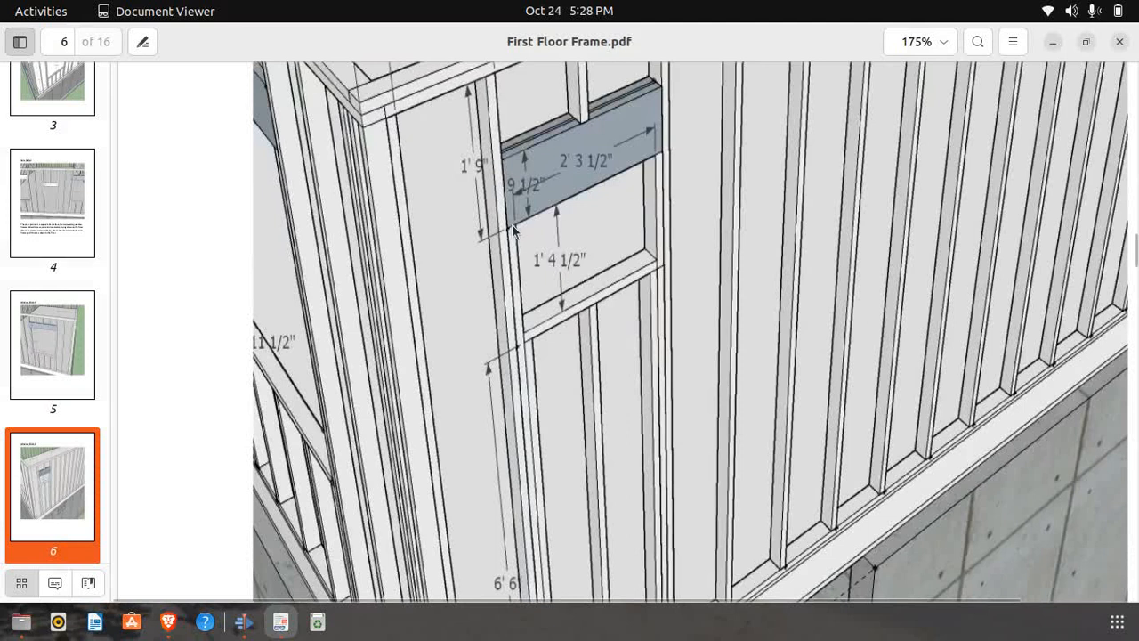
{"action": "scroll", "coordinate": [521, 373], "scroll_direction": "down", "scroll_amount": 4}
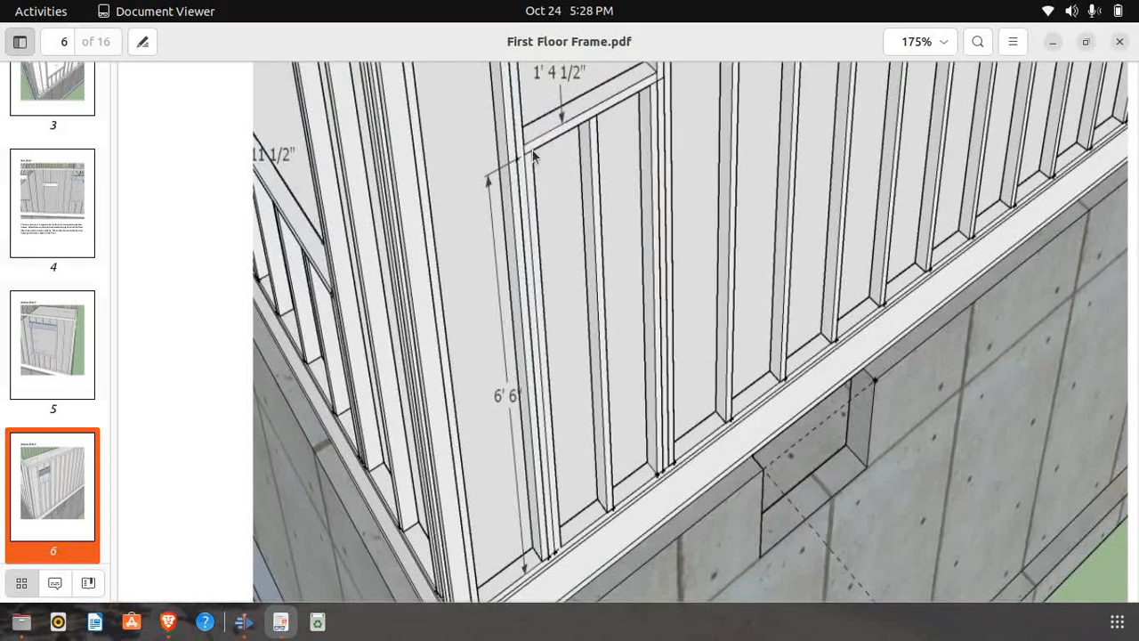
{"action": "scroll", "coordinate": [532, 150], "scroll_direction": "up", "scroll_amount": 4}
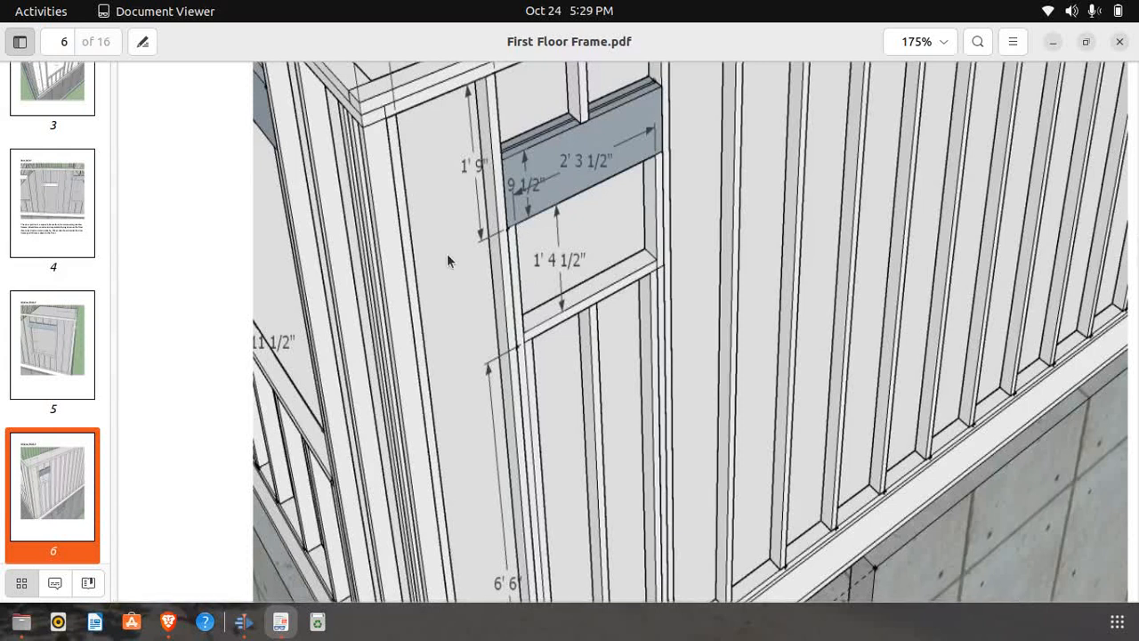
{"action": "left_click", "coordinate": [168, 622]}
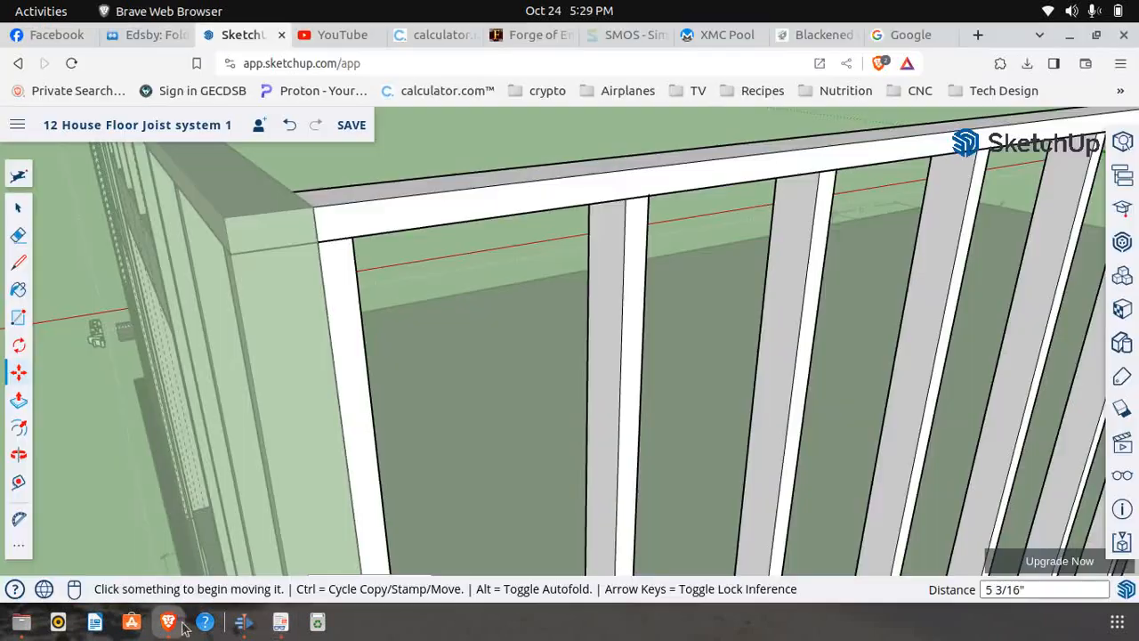
Copy the second stud 1 1/2" along the bottom plate so the copy sits flush against its window-side face
{"action": "mouse_move", "coordinate": [311, 335]}
{"action": "middle_mouse_down"}
{"action": "mouse_move", "coordinate": [318, 288]}
{"action": "mouse_move", "coordinate": [343, 257]}
{"action": "middle_mouse_up"}
{"action": "scroll", "coordinate": [343, 257], "scroll_direction": "down", "scroll_amount": 3}
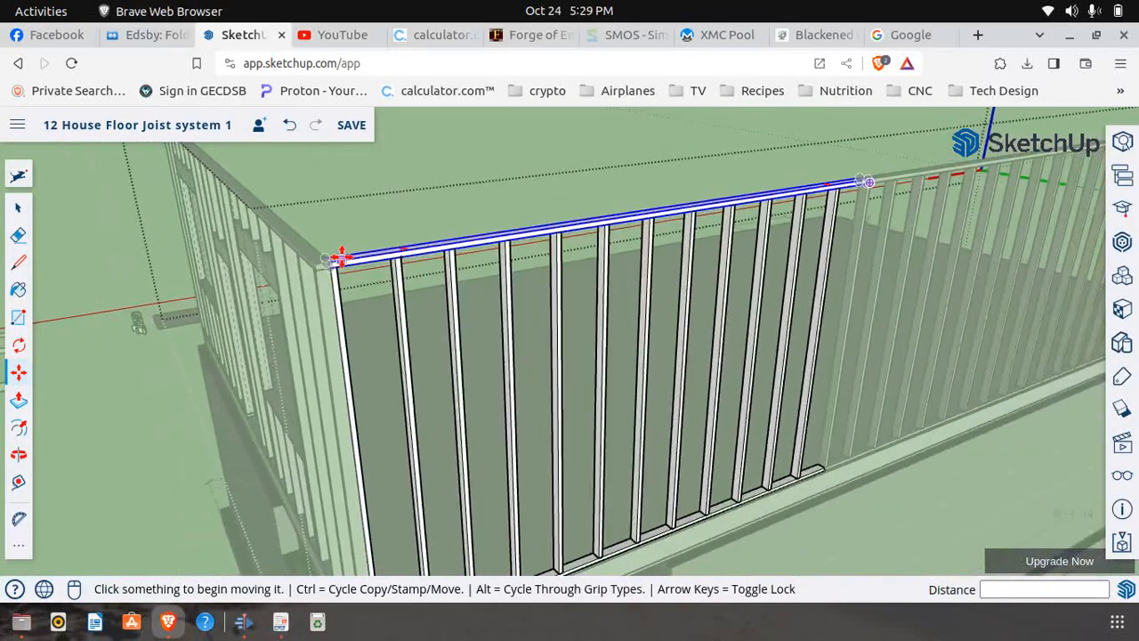
{"action": "scroll", "coordinate": [341, 258], "scroll_direction": "down", "scroll_amount": 2}
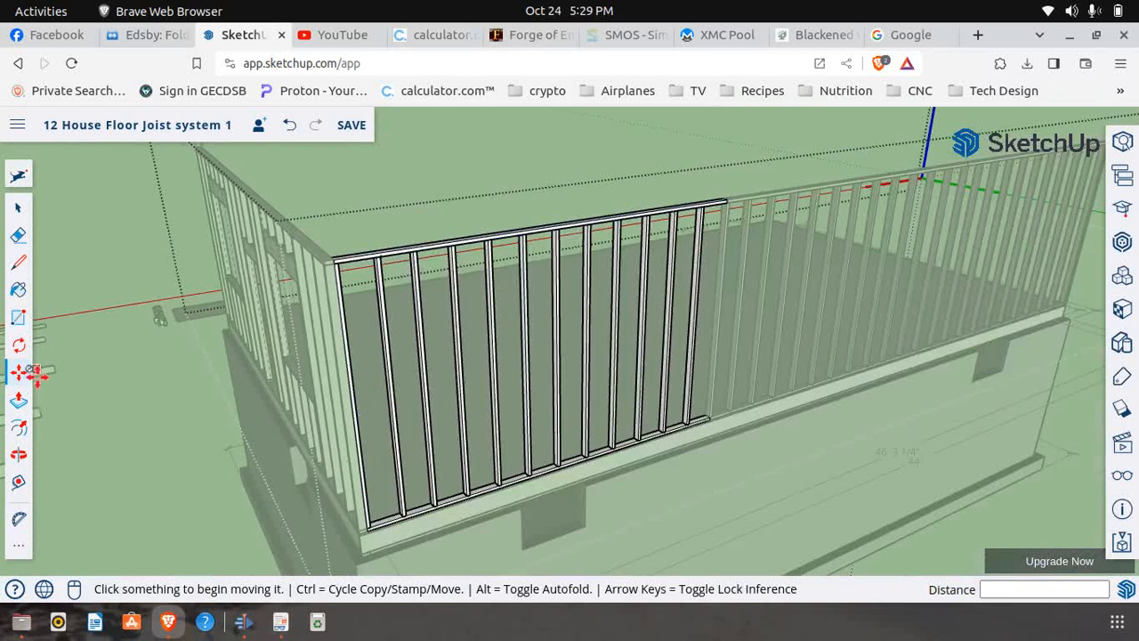
{"action": "scroll", "coordinate": [416, 537], "scroll_direction": "up", "scroll_amount": 6}
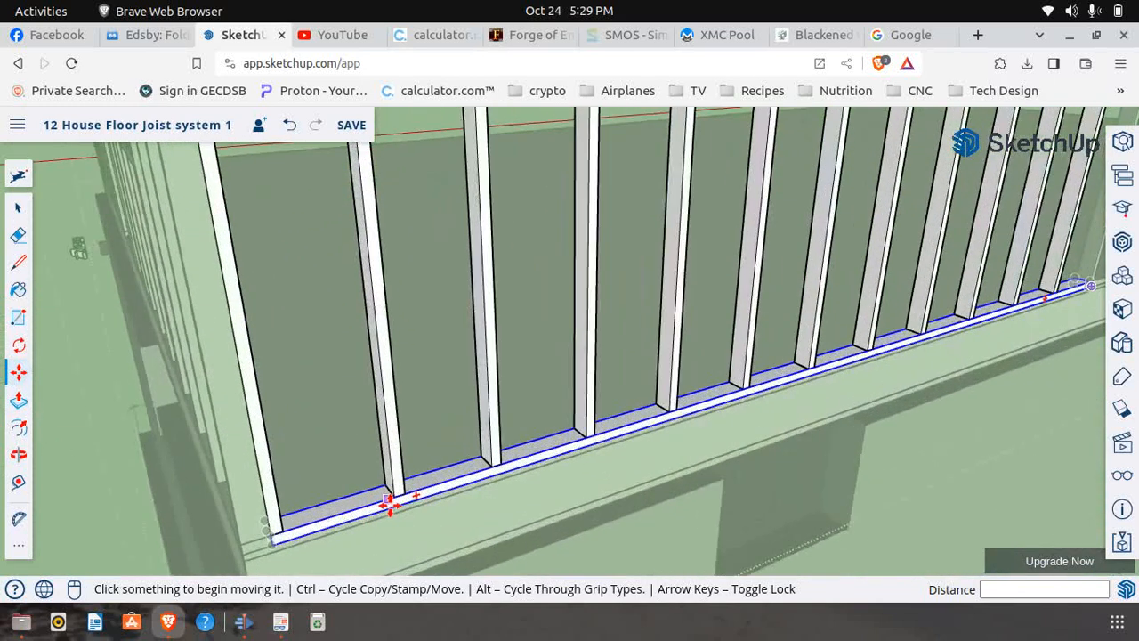
{"action": "left_click", "coordinate": [398, 487]}
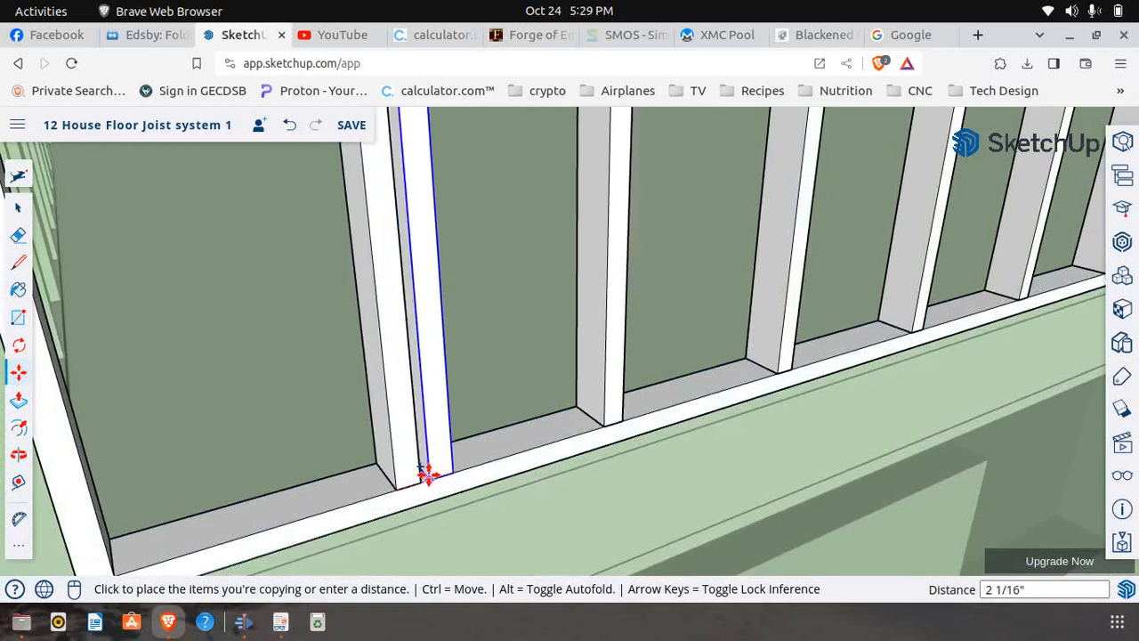
{"action": "left_click", "coordinate": [426, 481]}
Make the copied stud on the window side of the second stud a unique component
{"action": "left_click", "coordinate": [18, 207]}
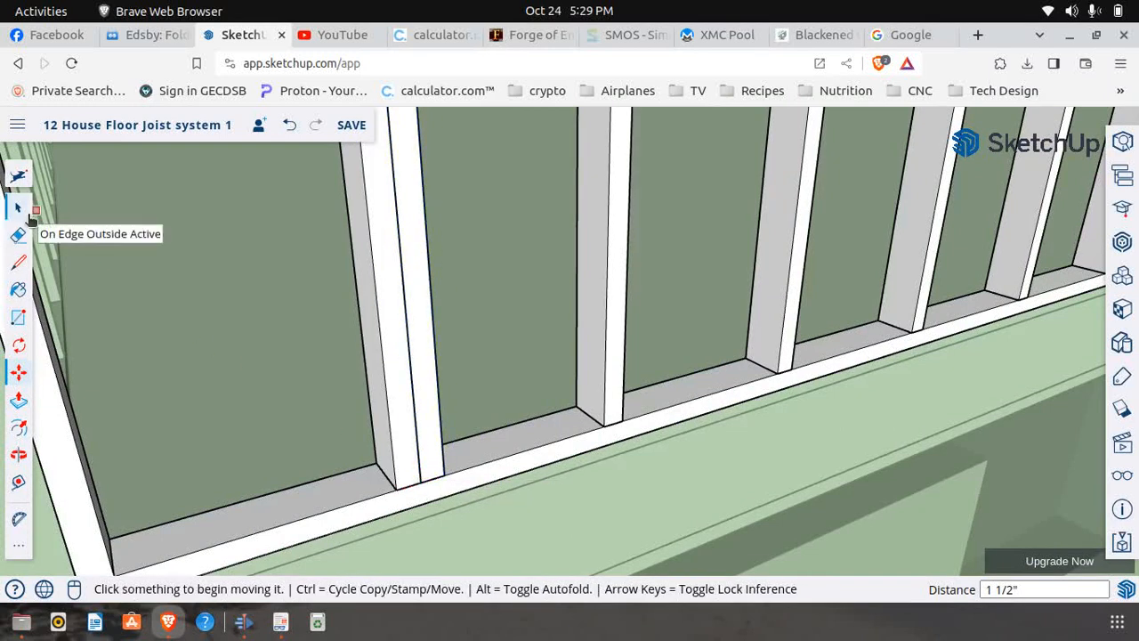
{"action": "right_click", "coordinate": [411, 252]}
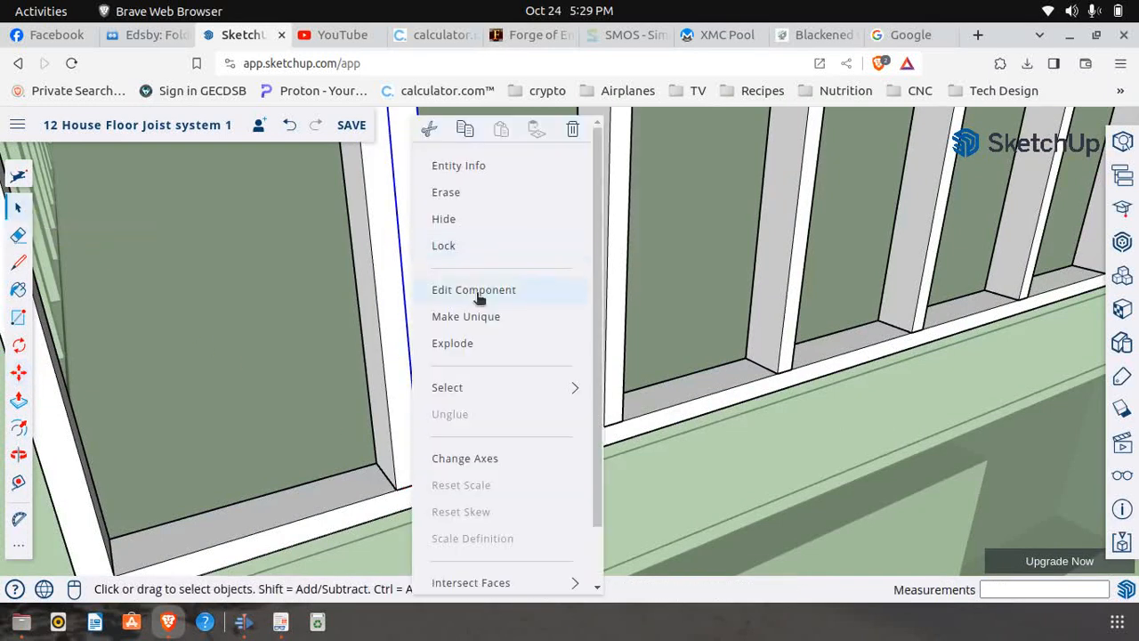
{"action": "left_click", "coordinate": [476, 318]}
Check the header-supporting stud's distance below the top plate on page 6 of First Floor Frame.pdf, and return to SketchUp
{"action": "scroll", "coordinate": [394, 456], "scroll_direction": "down", "scroll_amount": 5}
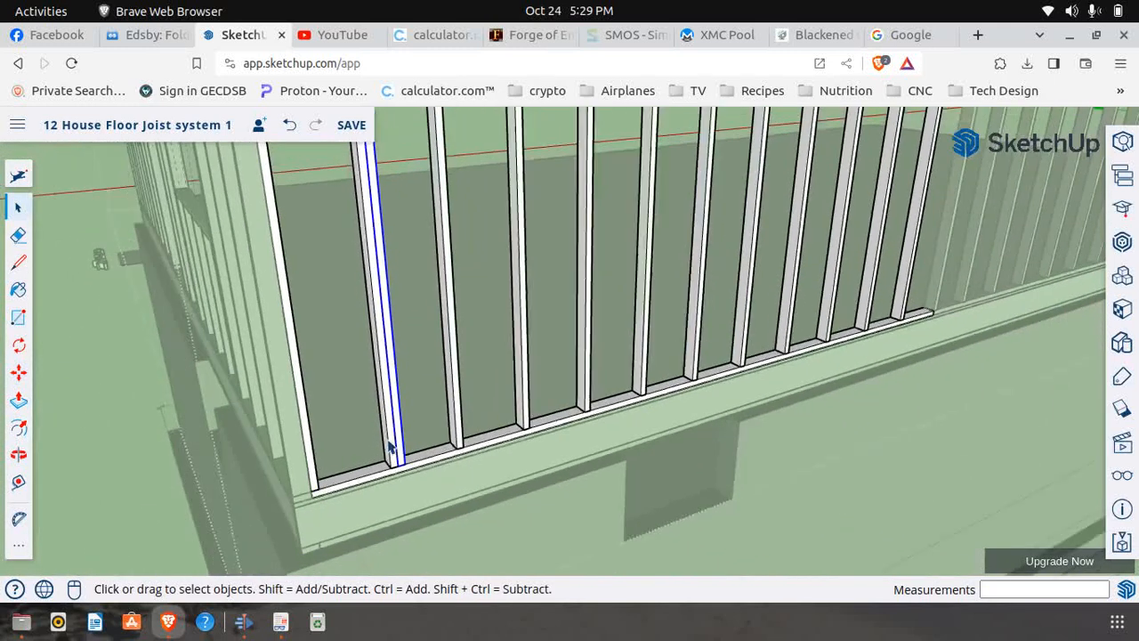
{"action": "scroll", "coordinate": [391, 449], "scroll_direction": "down", "scroll_amount": 3}
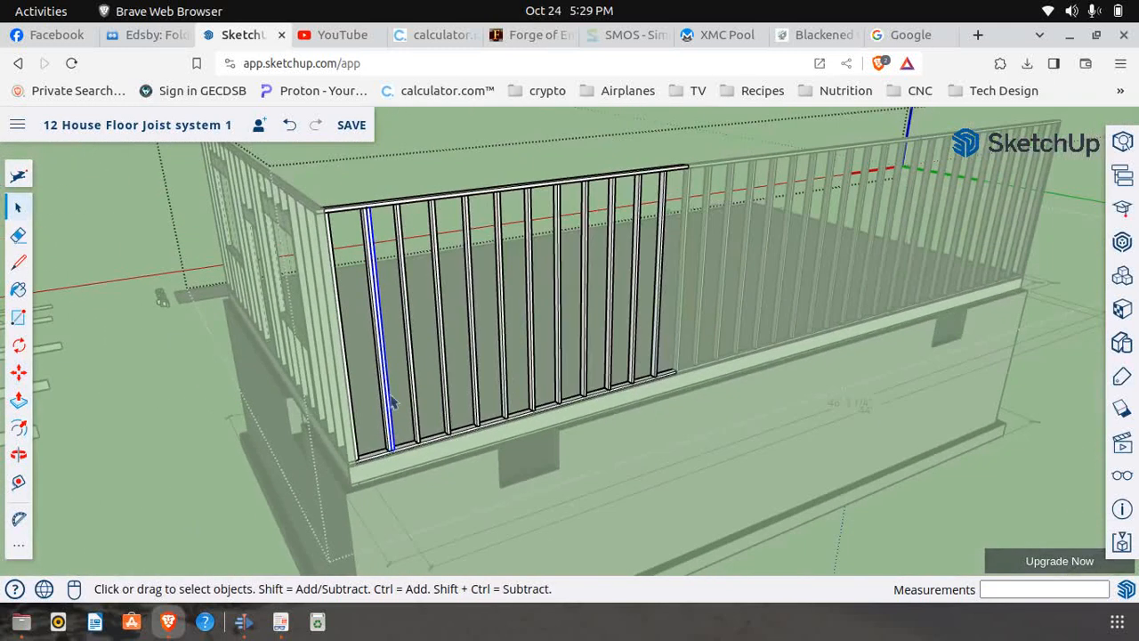
{"action": "left_click", "coordinate": [19, 454]}
{"action": "left_click_drag", "start_coordinate": [408, 322], "coordinate": [399, 355]}
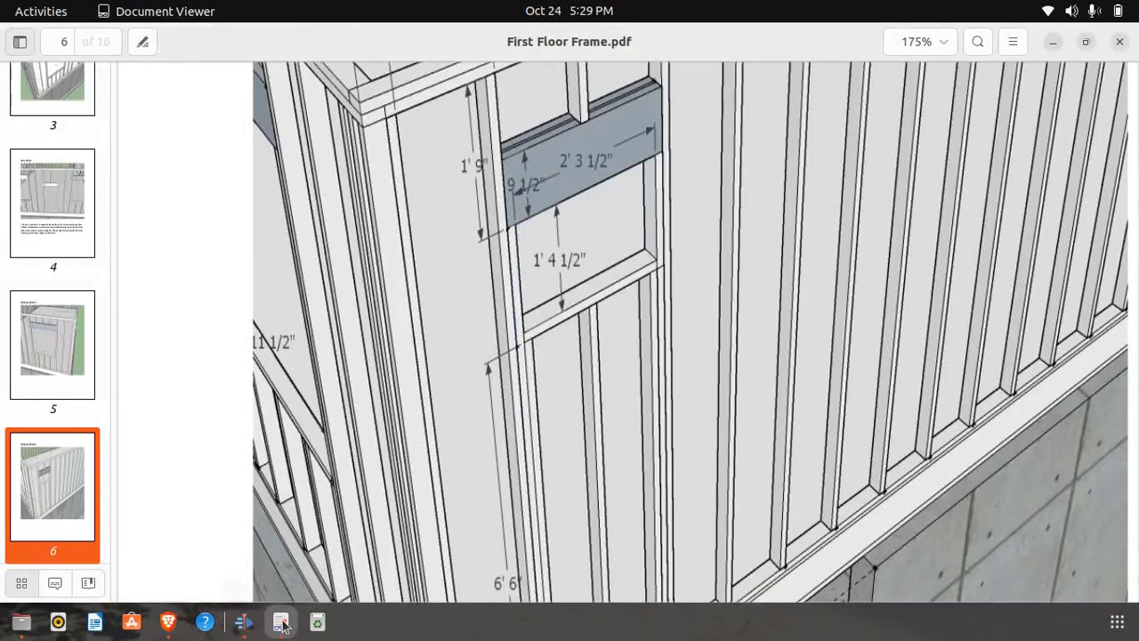
{"action": "left_click", "coordinate": [280, 621]}
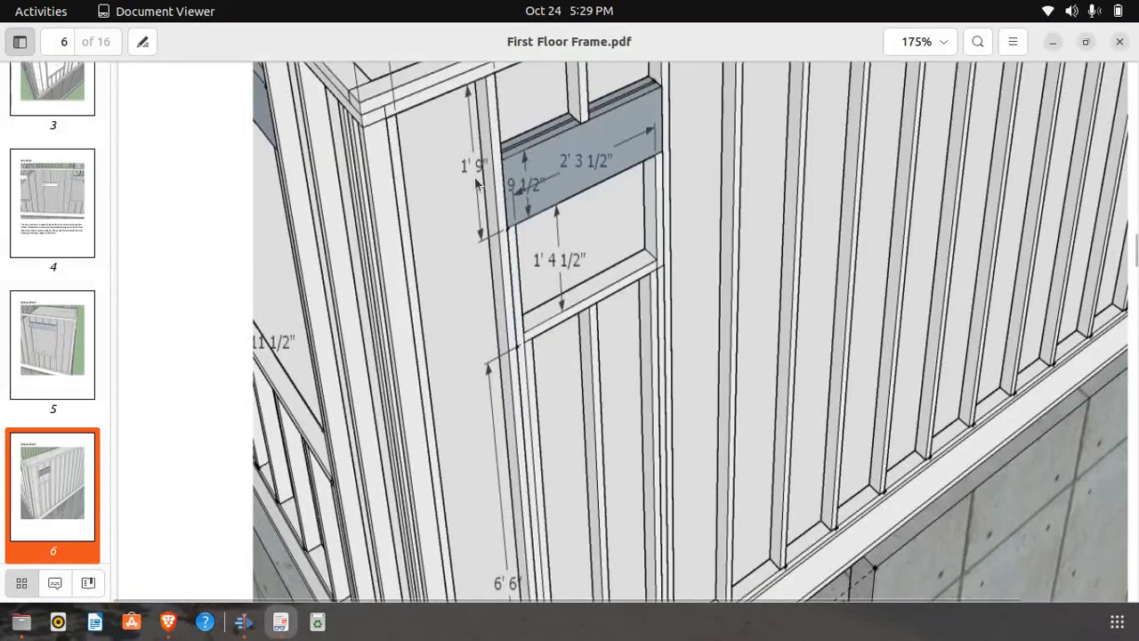
{"action": "left_click", "coordinate": [168, 621]}
{"action": "scroll", "coordinate": [365, 265], "scroll_direction": "up", "scroll_amount": 3}
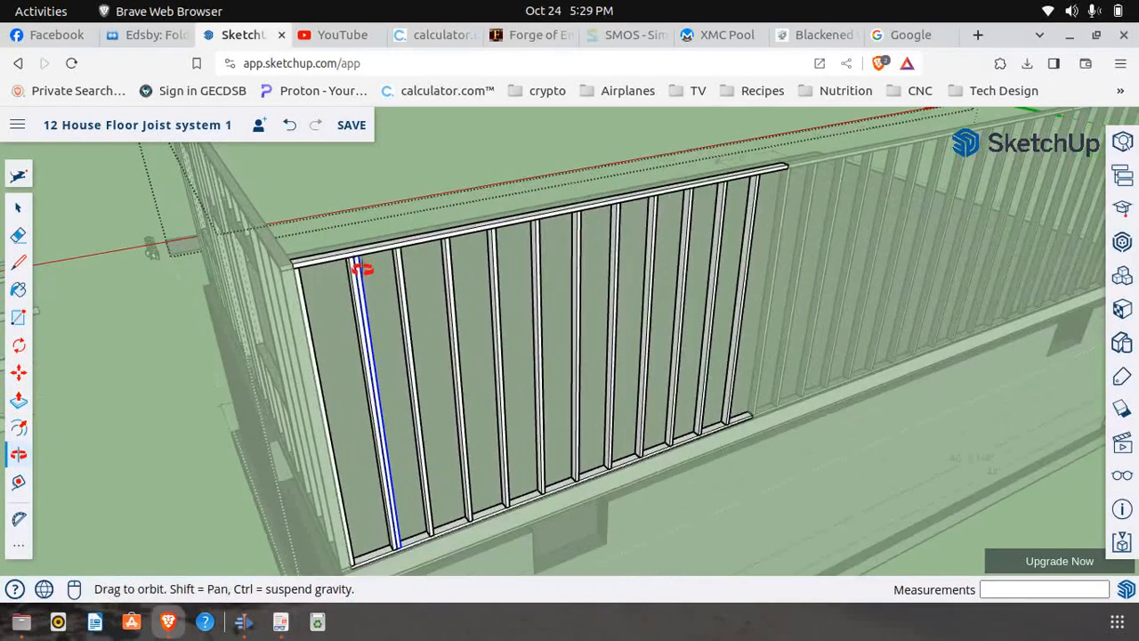
{"action": "scroll", "coordinate": [365, 265], "scroll_direction": "down", "scroll_amount": 6}
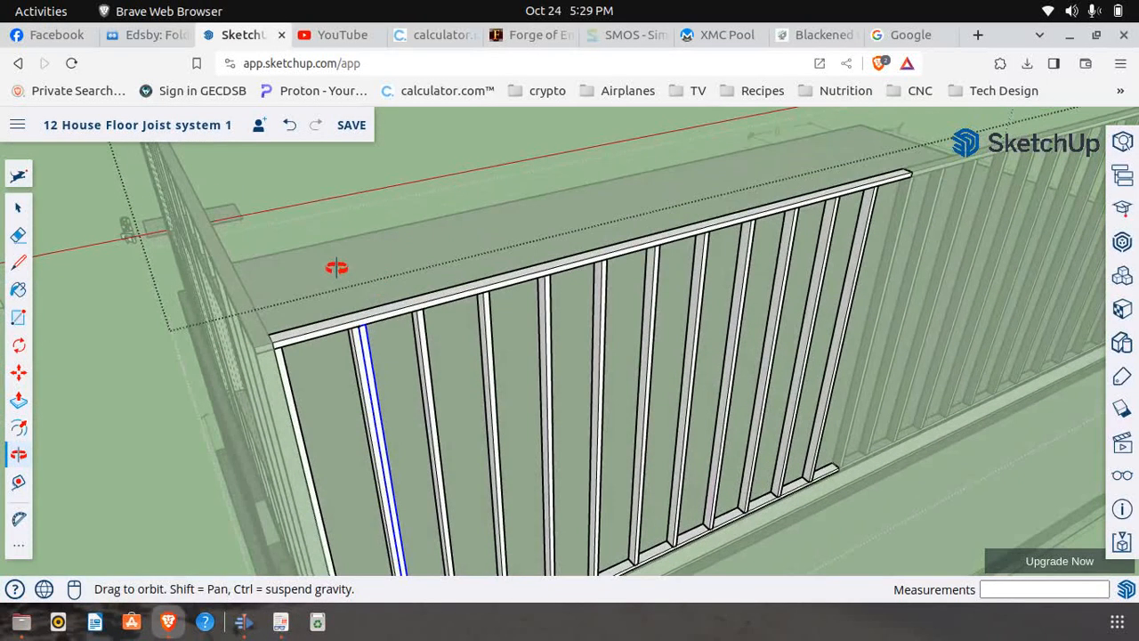
Inside the unique stud component, push its top face down 1' 9", and return to the wall panel
{"action": "left_click", "coordinate": [18, 207]}
{"action": "scroll", "coordinate": [365, 285], "scroll_direction": "up", "scroll_amount": 3}
{"action": "scroll", "coordinate": [337, 298], "scroll_direction": "up", "scroll_amount": 5}
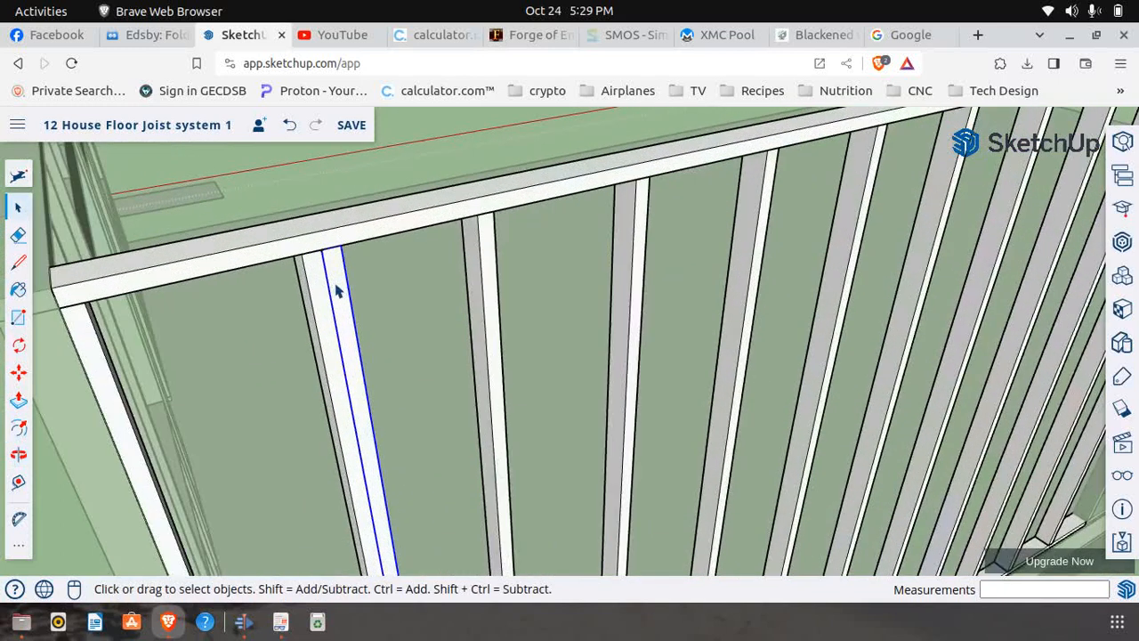
{"action": "right_click", "coordinate": [340, 288]}
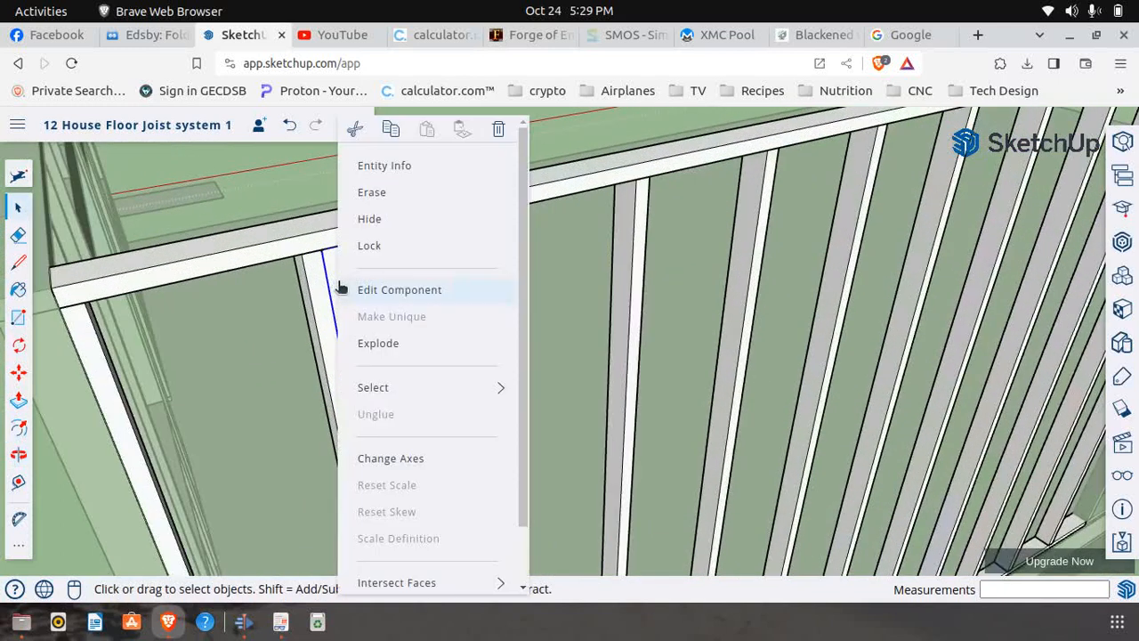
{"action": "left_click", "coordinate": [18, 400]}
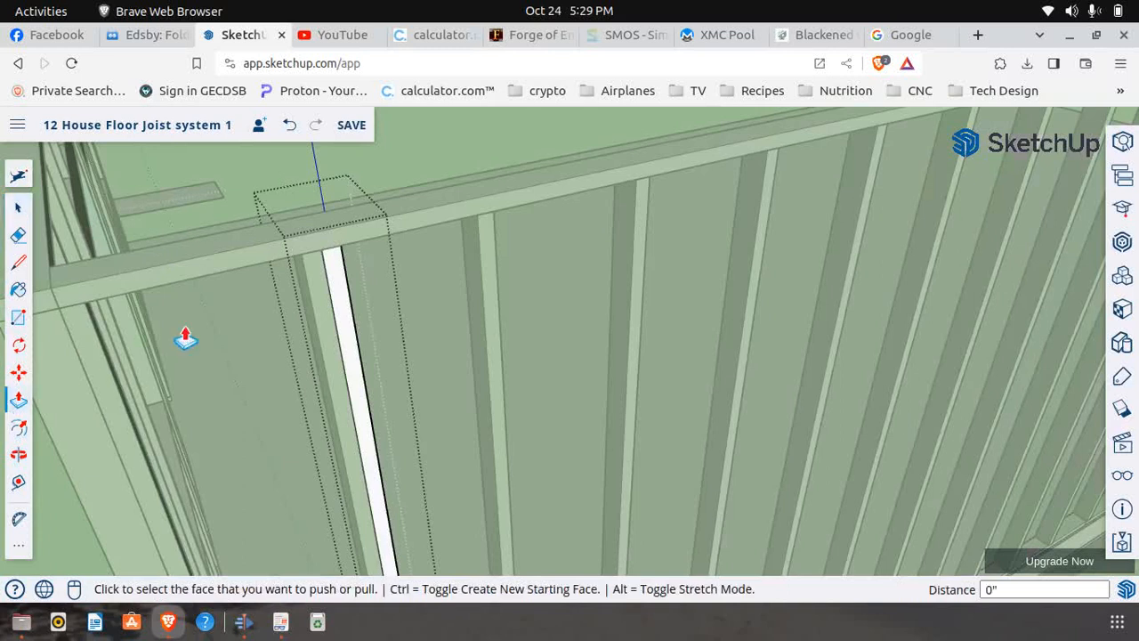
{"action": "left_click", "coordinate": [330, 261]}
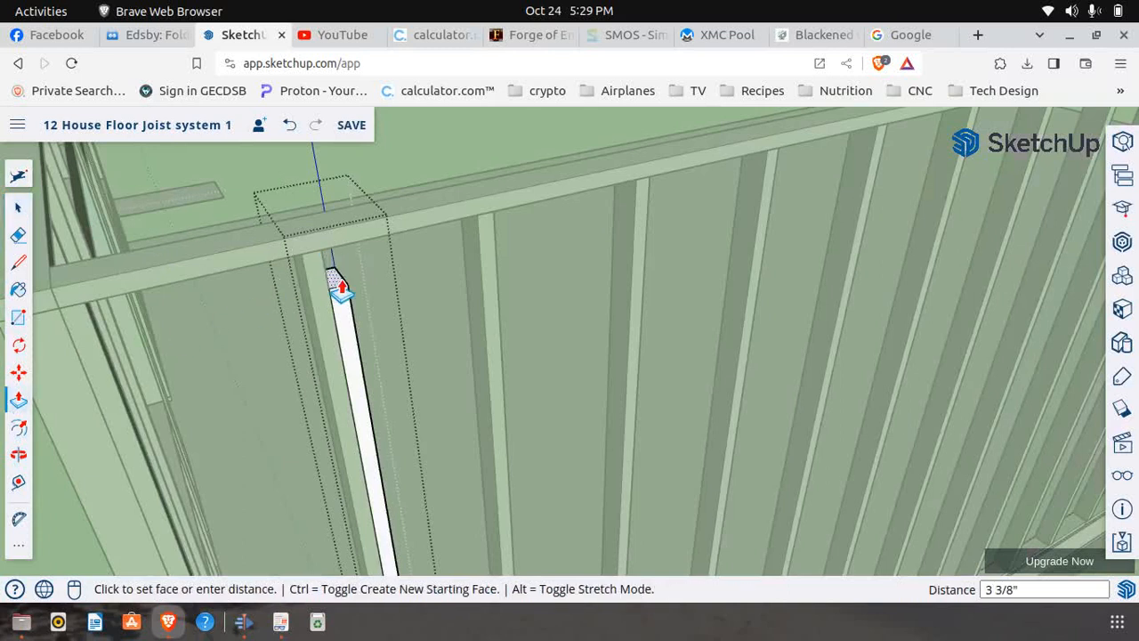
{"action": "type", "text": "1' 9"}
{"action": "middle_click_drag", "start_coordinate": [325, 318], "coordinate": [283, 260]}
{"action": "scroll", "coordinate": [276, 261], "scroll_direction": "down", "scroll_amount": 2}
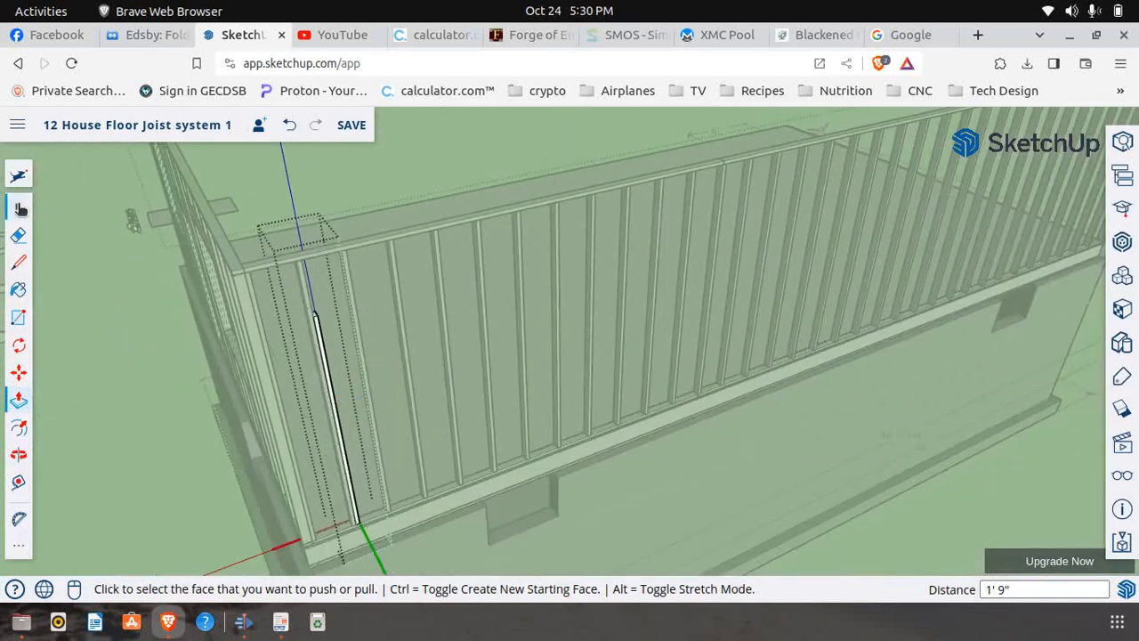
{"action": "left_click", "coordinate": [22, 208]}
{"action": "left_click", "coordinate": [507, 161]}
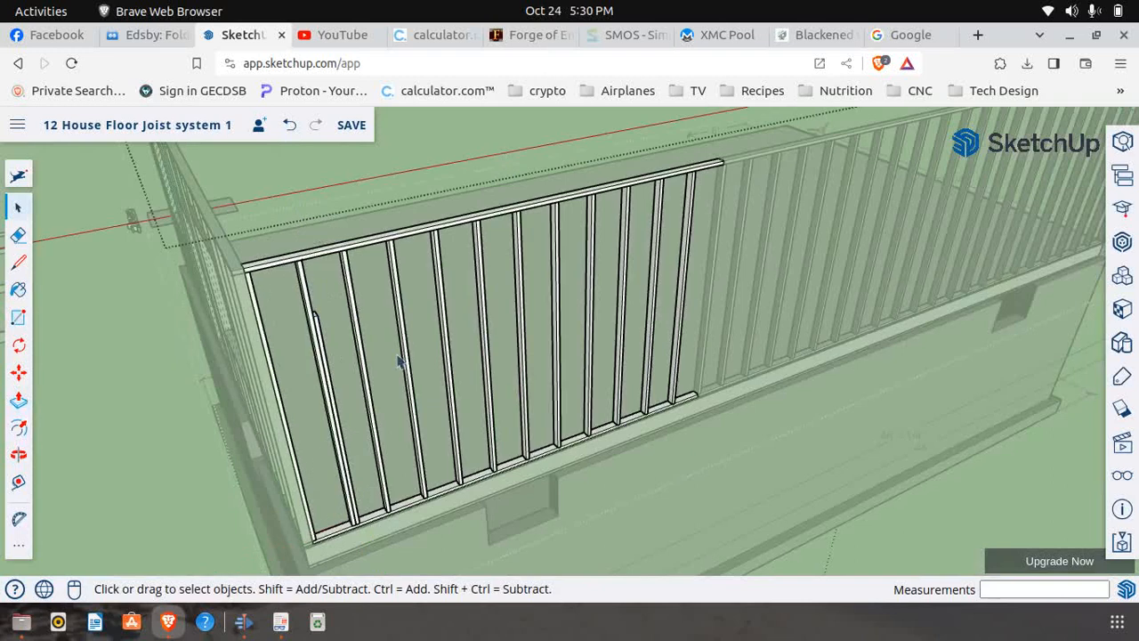
Examine the studs supporting the window sill on page 6 of First Floor Frame.pdf, and return to SketchUp
{"action": "left_click", "coordinate": [283, 623]}
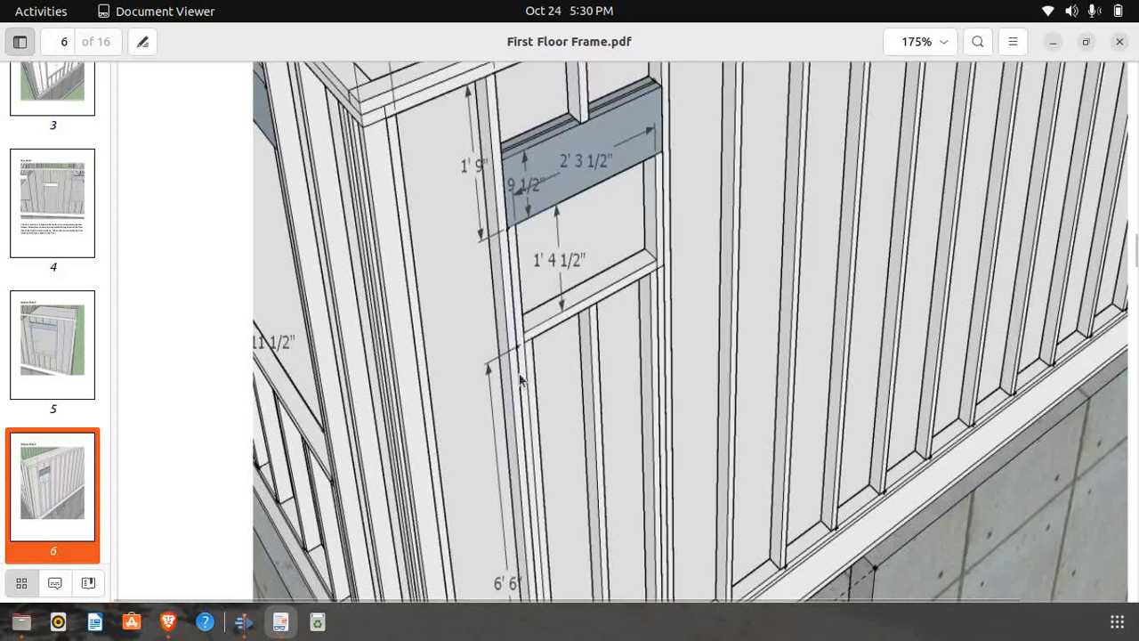
{"action": "scroll", "coordinate": [407, 274], "scroll_direction": "down", "scroll_amount": 2}
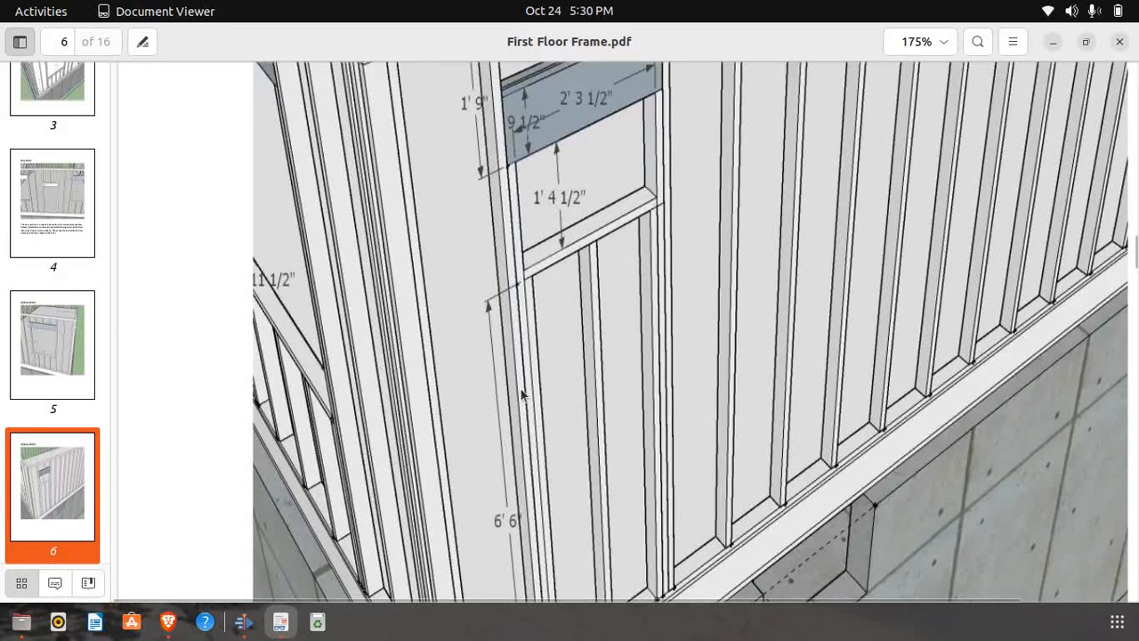
{"action": "left_click", "coordinate": [169, 622]}
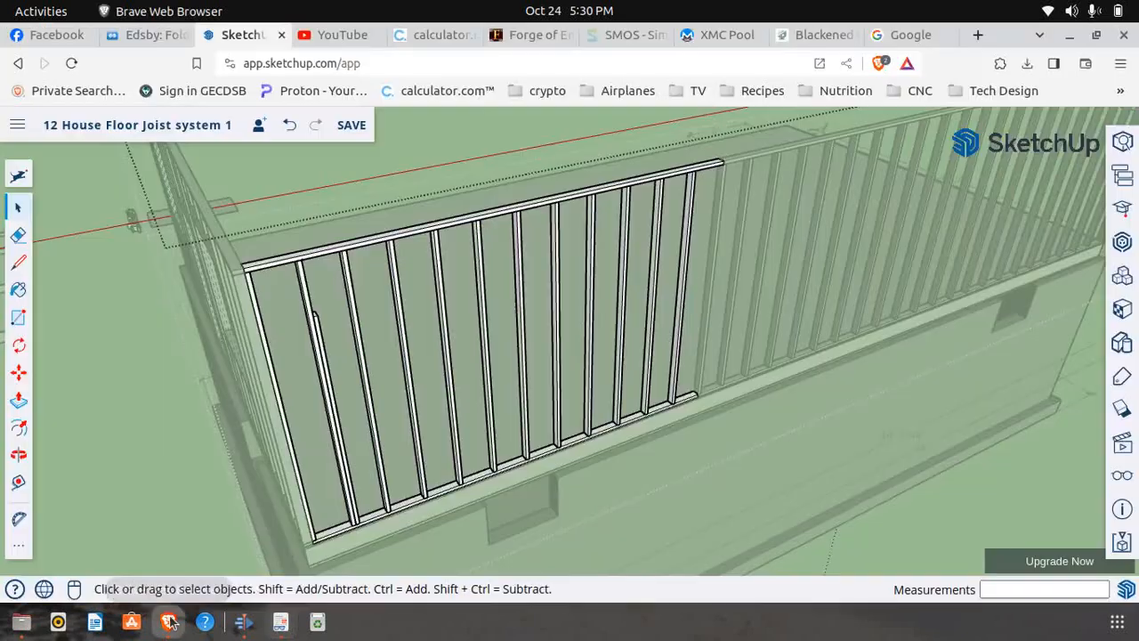
Copy the shortened stud 1 1/2" along the bottom plate so the copy sits flush against its window-side face
{"action": "left_click", "coordinate": [17, 374]}
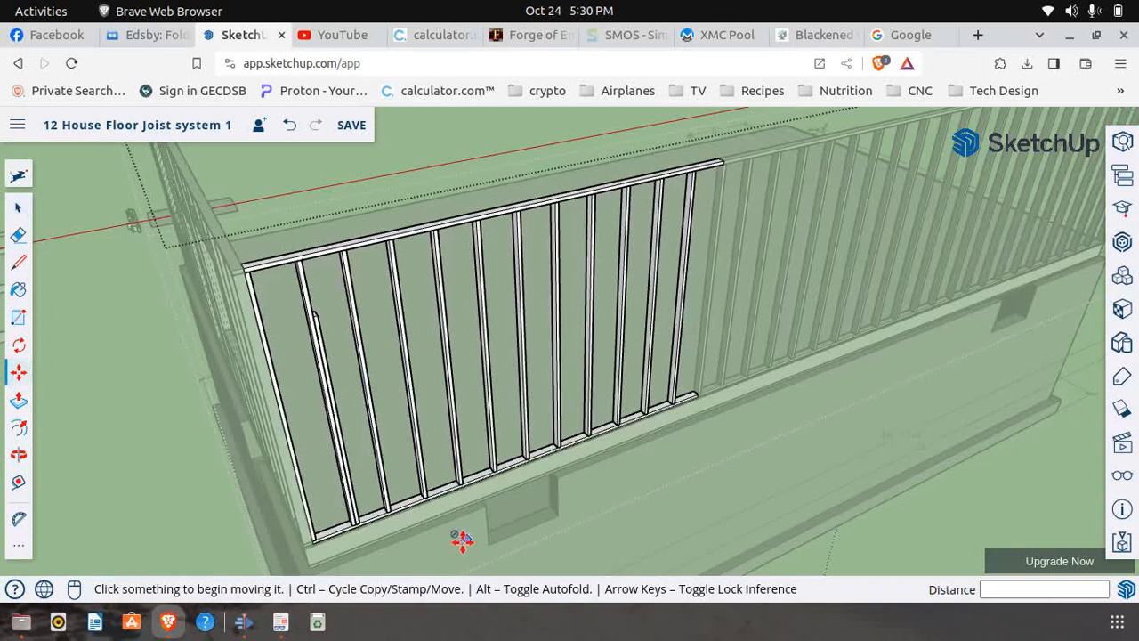
{"action": "scroll", "coordinate": [409, 549], "scroll_direction": "up", "scroll_amount": 3}
{"action": "scroll", "coordinate": [343, 521], "scroll_direction": "up", "scroll_amount": 3}
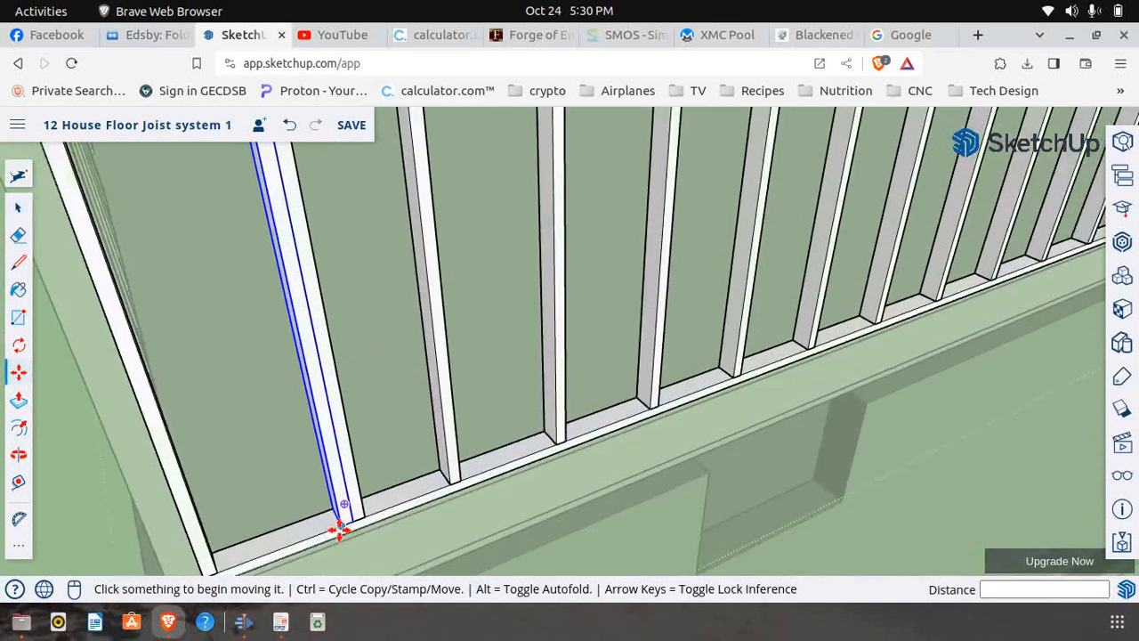
{"action": "scroll", "coordinate": [340, 529], "scroll_direction": "up", "scroll_amount": 4}
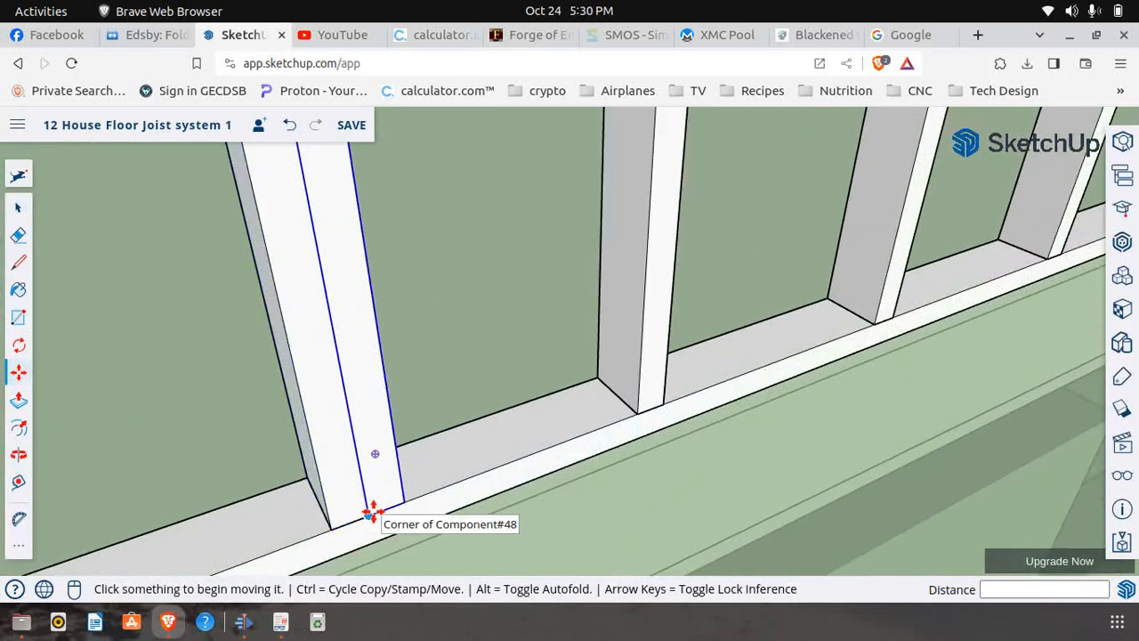
{"action": "left_click", "coordinate": [372, 514]}
{"action": "key", "text": "ctrl"}
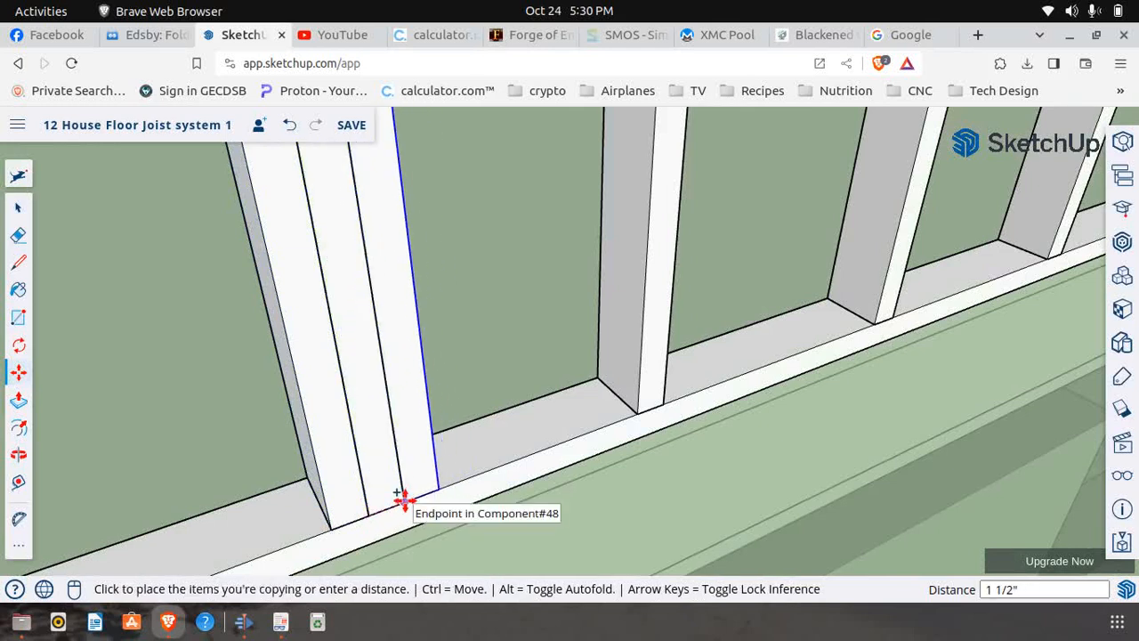
{"action": "left_click", "coordinate": [402, 500]}
{"action": "scroll", "coordinate": [391, 512], "scroll_direction": "down", "scroll_amount": 3}
{"action": "scroll", "coordinate": [363, 462], "scroll_direction": "up", "scroll_amount": 2}
{"action": "scroll", "coordinate": [364, 463], "scroll_direction": "down", "scroll_amount": 3}
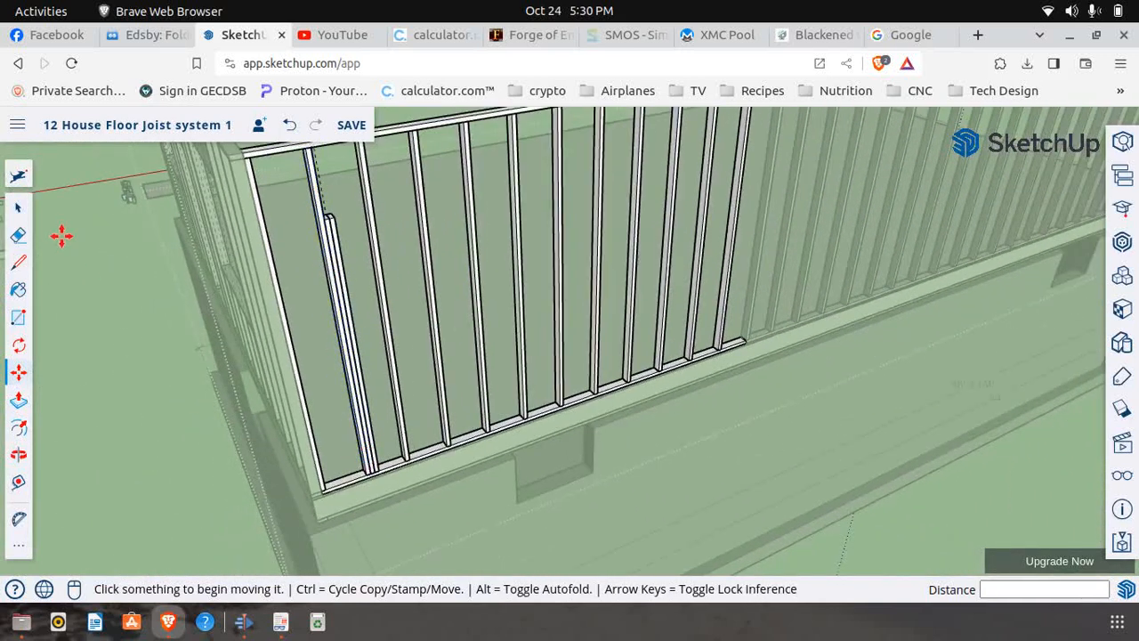
Make the new copy of the shortened stud unique and open it for editing
{"action": "scroll", "coordinate": [339, 201], "scroll_direction": "up", "scroll_amount": 3}
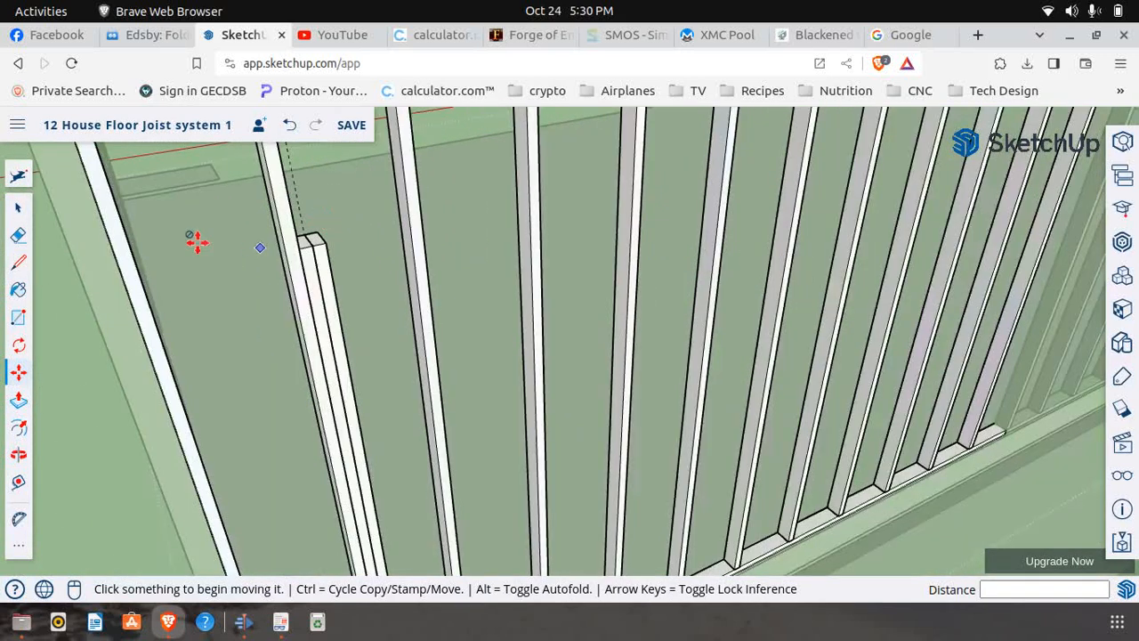
{"action": "left_click", "coordinate": [18, 207]}
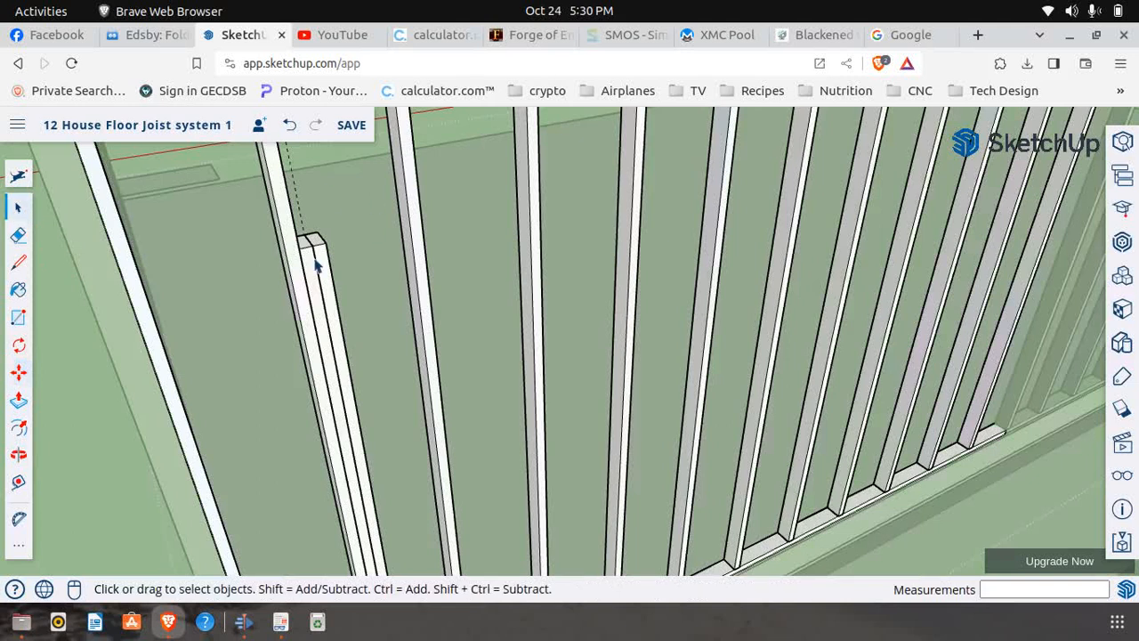
{"action": "scroll", "coordinate": [329, 284], "scroll_direction": "up", "scroll_amount": 2}
{"action": "left_click", "coordinate": [338, 305]}
{"action": "right_click", "coordinate": [338, 306]}
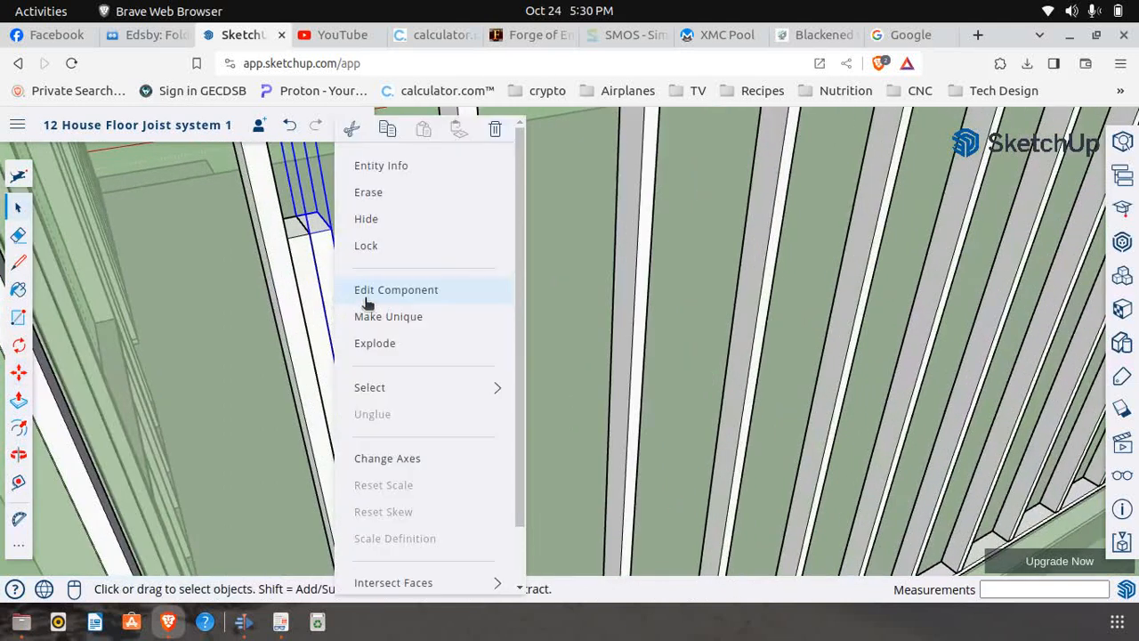
{"action": "left_click", "coordinate": [398, 318]}
{"action": "right_click", "coordinate": [341, 326]}
{"action": "left_click", "coordinate": [381, 291]}
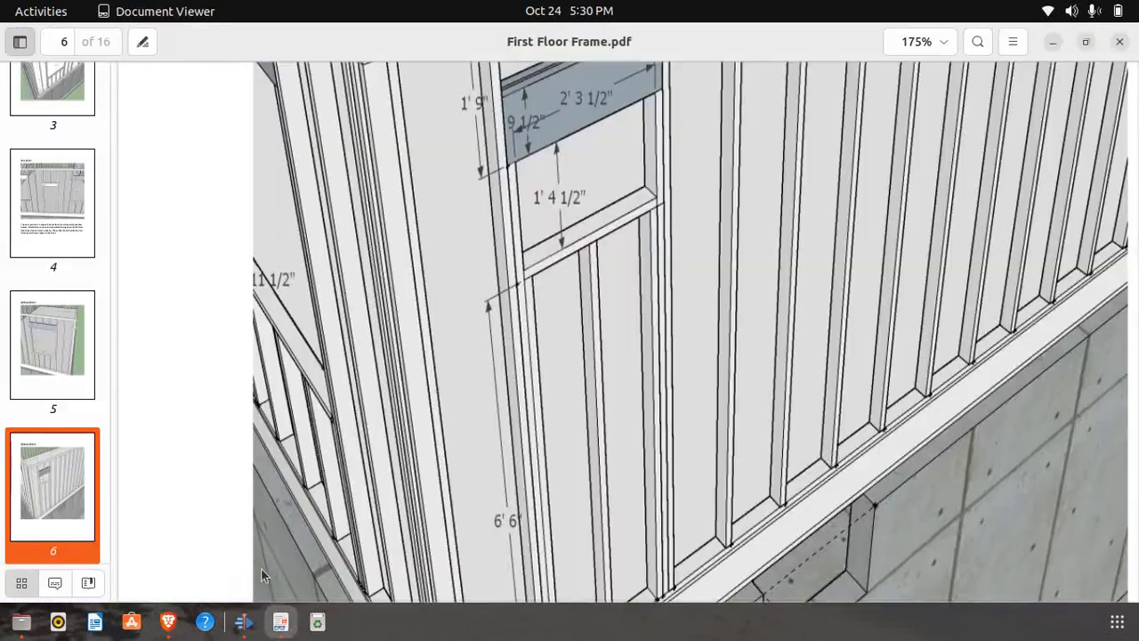
Following page 6 of First Floor Frame.pdf, push the new stud's top face down 1' 4 1/2" and return to the wall panel
{"action": "left_click", "coordinate": [280, 621]}
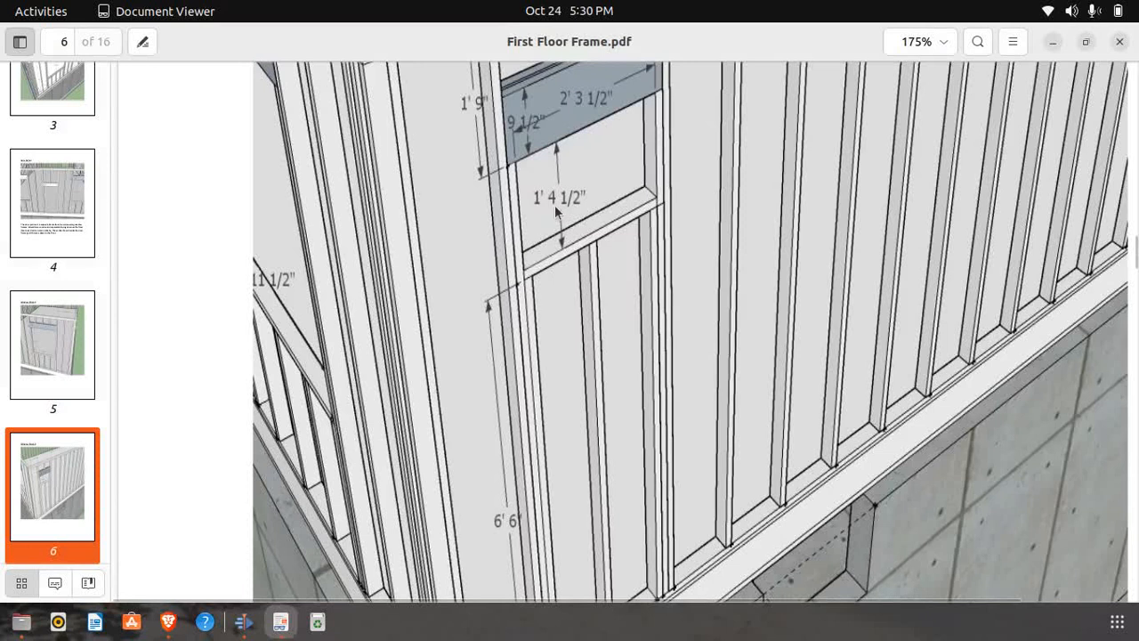
{"action": "left_click", "coordinate": [168, 622]}
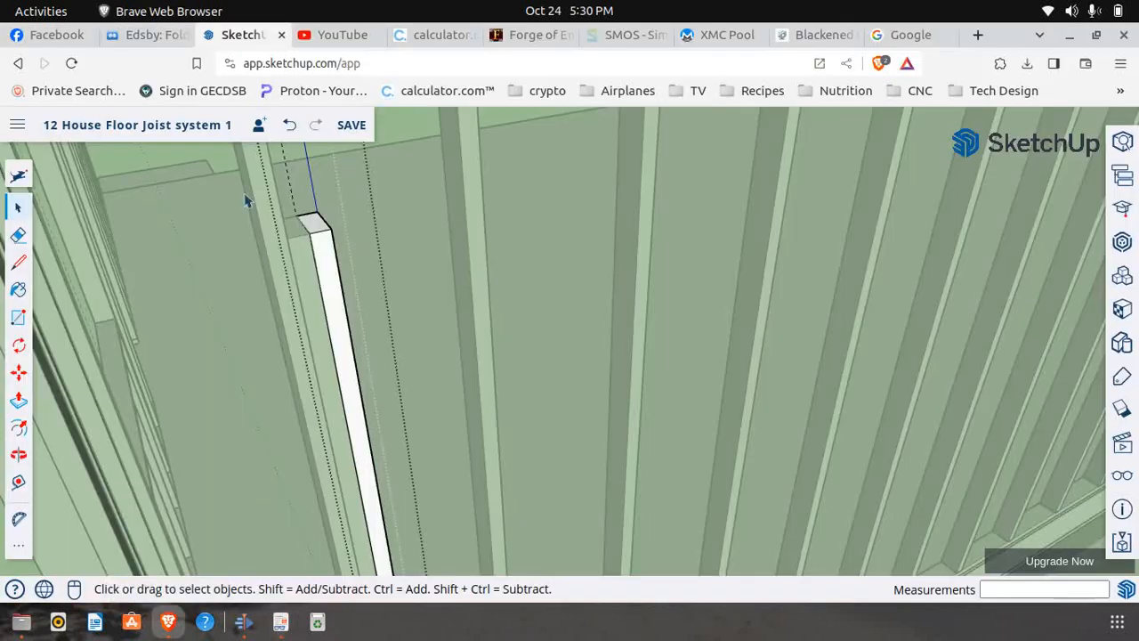
{"action": "left_click", "coordinate": [18, 399]}
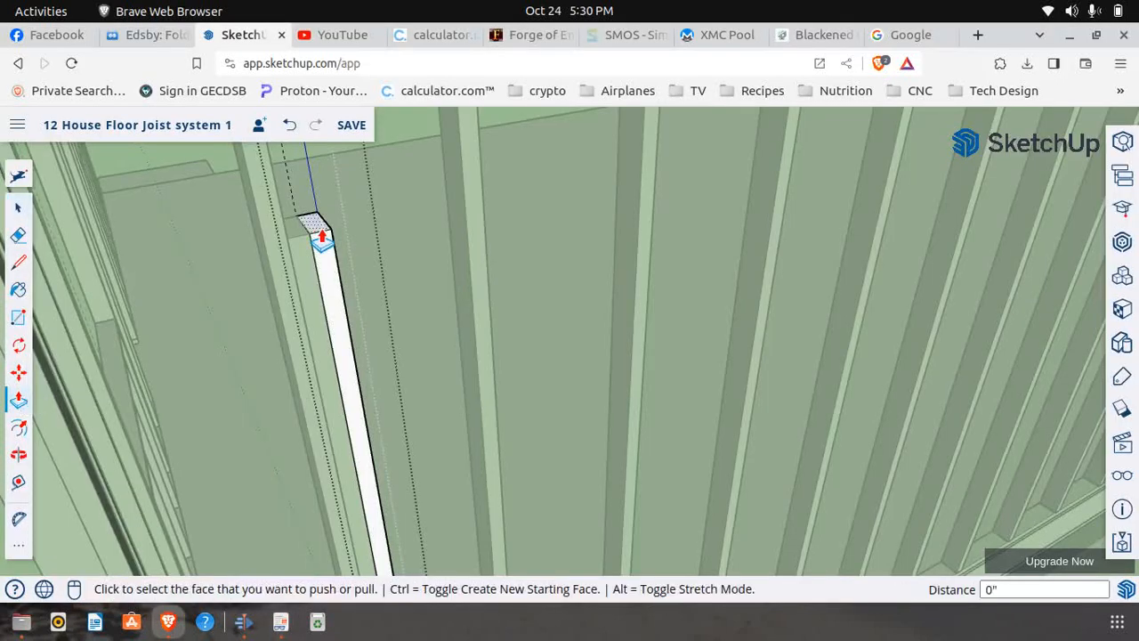
{"action": "left_click", "coordinate": [319, 252]}
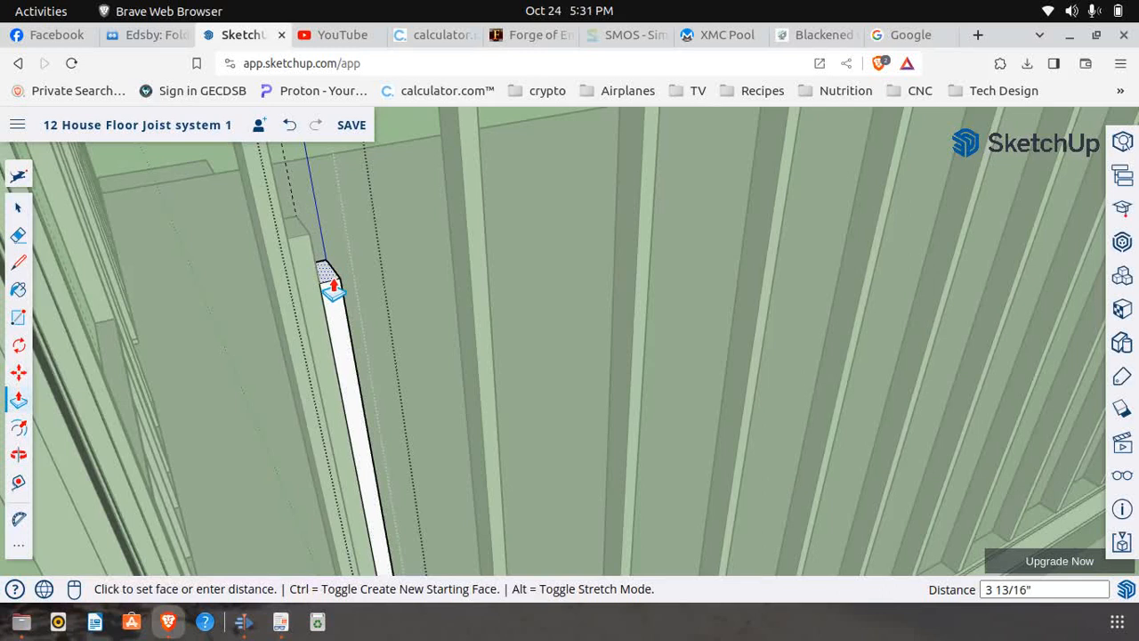
{"action": "type", "text": "1"}
{"action": "key", "text": "Return"}
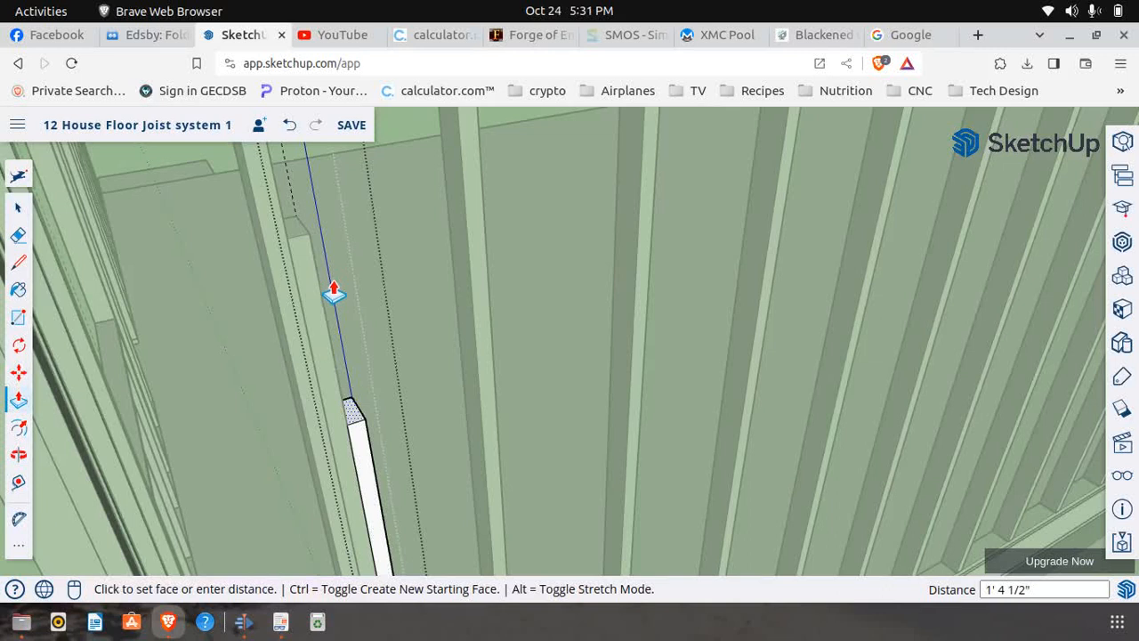
{"action": "scroll", "coordinate": [308, 333], "scroll_direction": "down", "scroll_amount": 5}
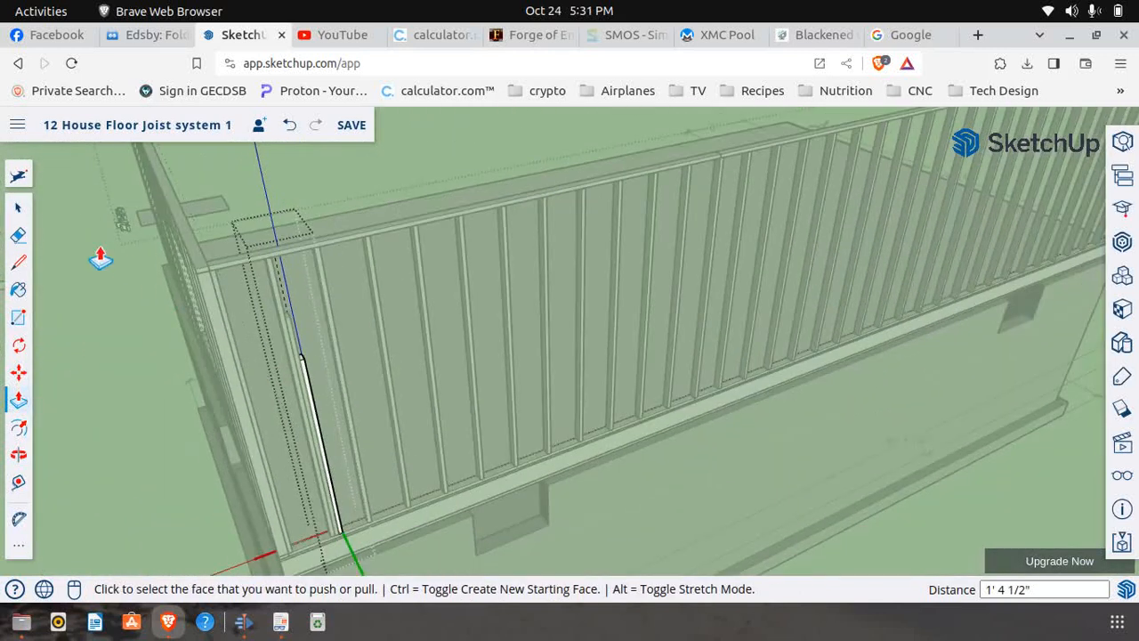
{"action": "left_click", "coordinate": [18, 208]}
{"action": "double_click", "coordinate": [427, 155]}
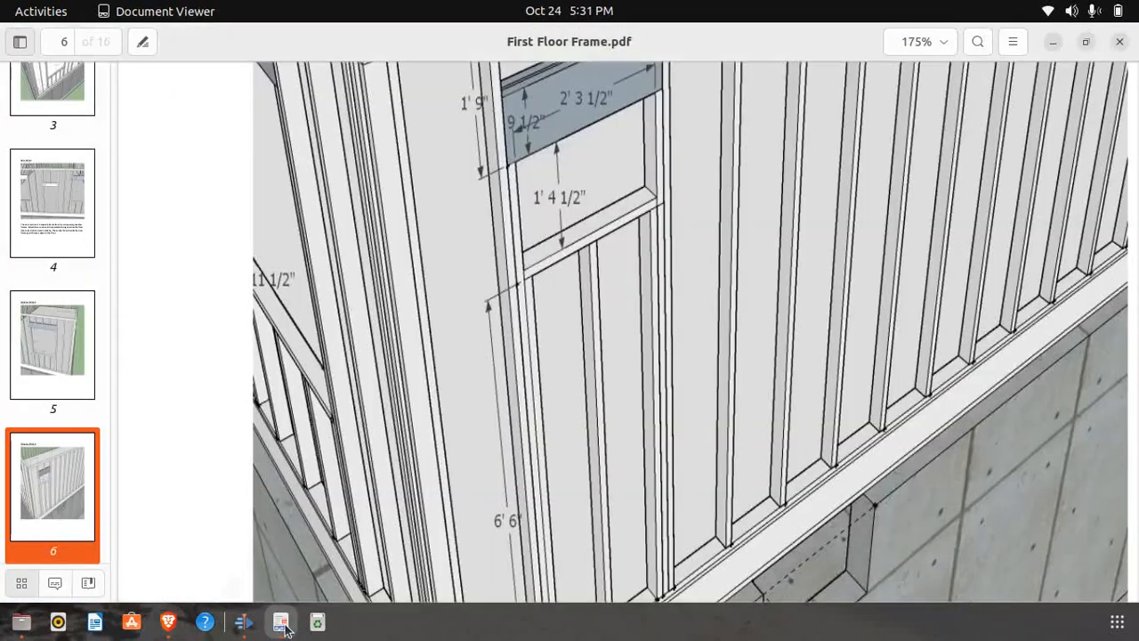
Review the remaining window framing on page 6 of First Floor Frame.pdf, and return to SketchUp
{"action": "left_click", "coordinate": [280, 621]}
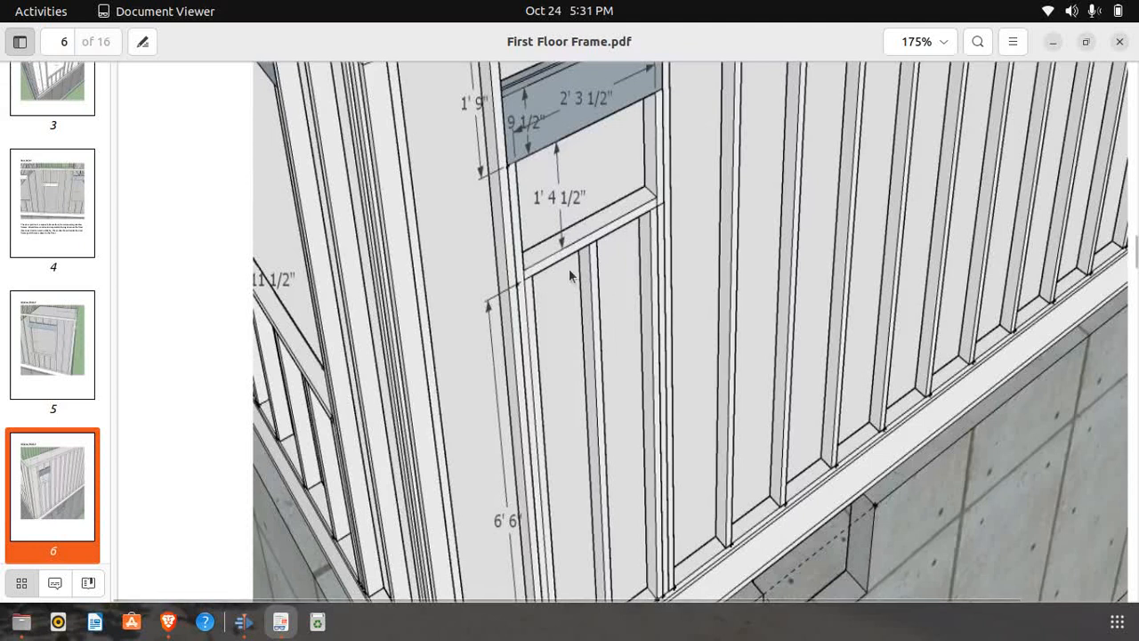
{"action": "left_click", "coordinate": [170, 622]}
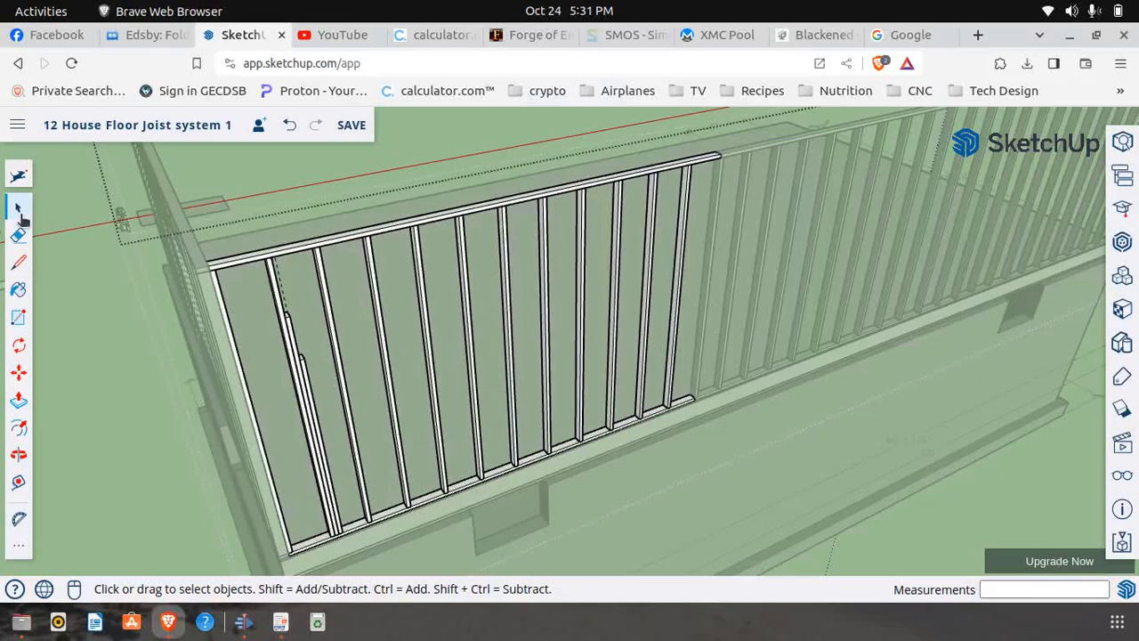
Open the shortest window-side stud for editing and push its top face down 1 1/2"
{"action": "scroll", "coordinate": [304, 369], "scroll_direction": "up", "scroll_amount": 3}
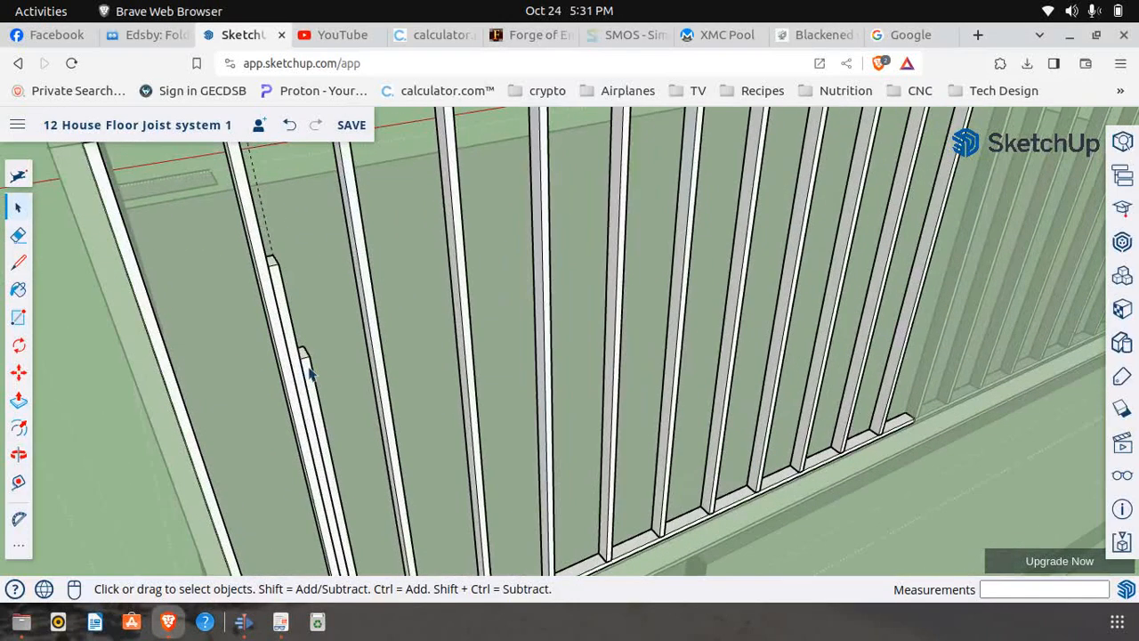
{"action": "left_click", "coordinate": [311, 372]}
{"action": "right_click", "coordinate": [313, 372]}
{"action": "left_click", "coordinate": [366, 291]}
{"action": "left_click", "coordinate": [17, 400]}
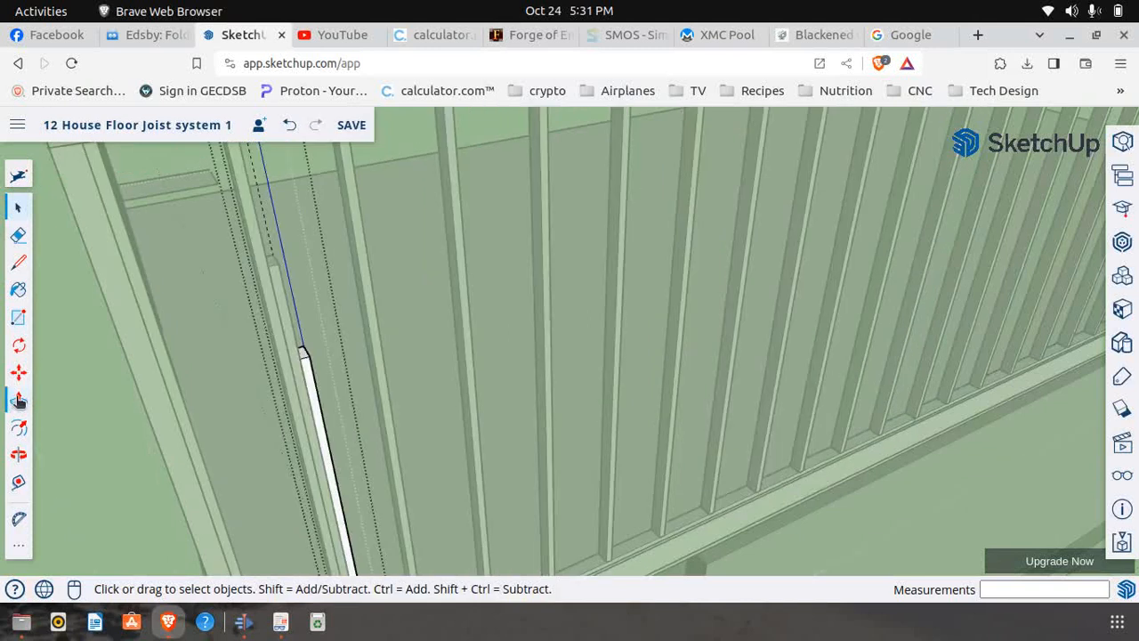
{"action": "left_click", "coordinate": [307, 360]}
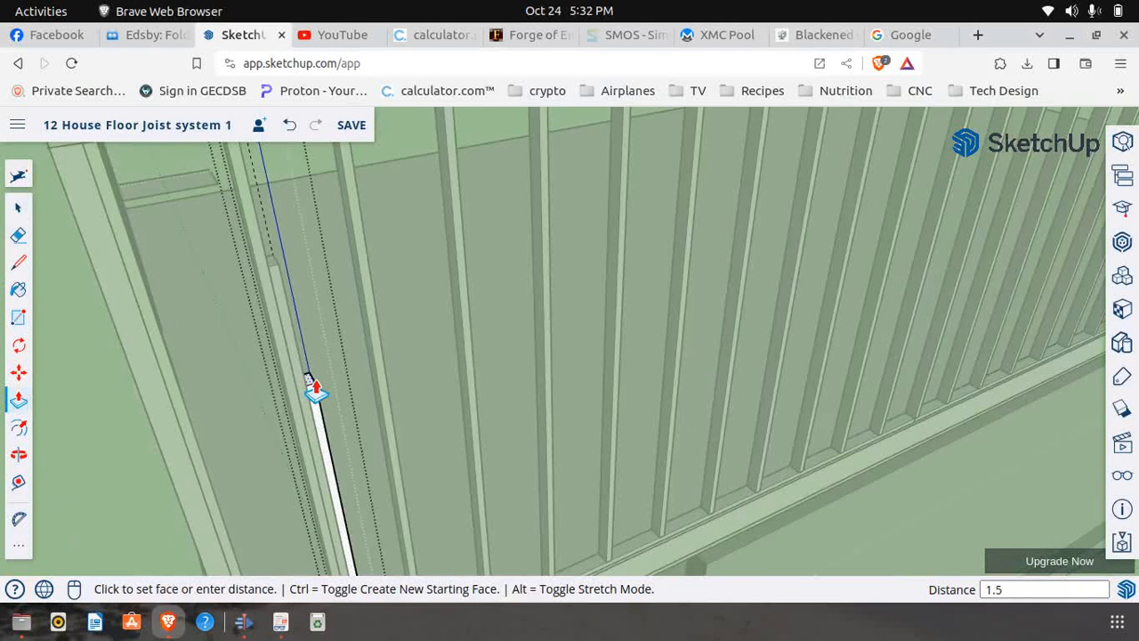
{"action": "type", "text": "1.5\""}
{"action": "key", "text": "Return"}
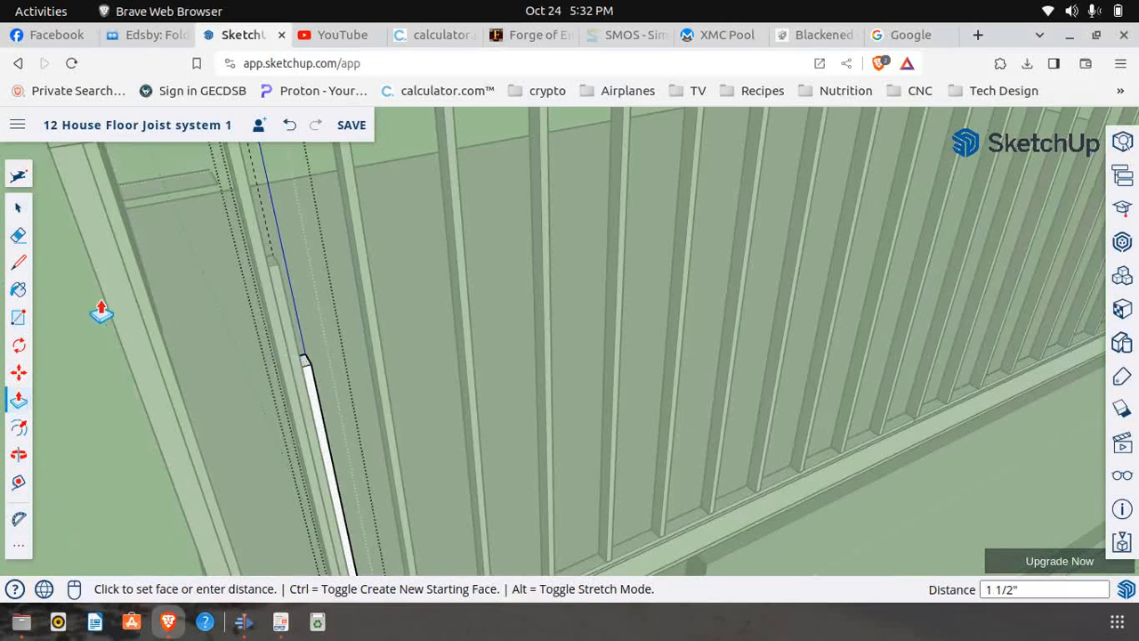
{"action": "scroll", "coordinate": [111, 290], "scroll_direction": "down", "scroll_amount": 4}
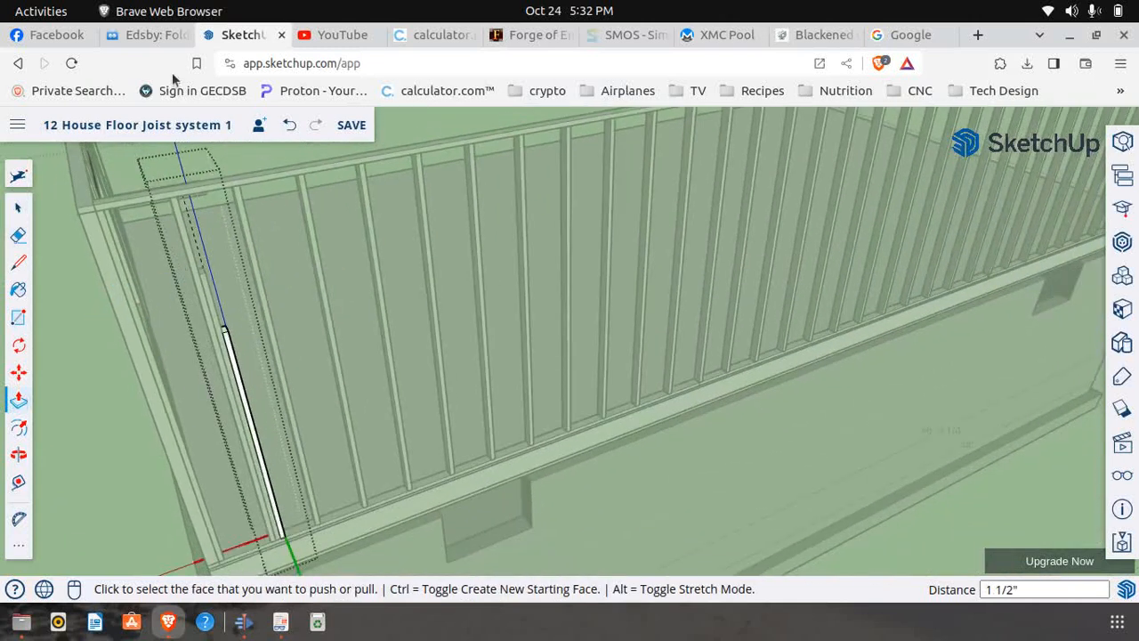
Check the sill-supporting stud's height on page 6 of First Floor Frame.pdf, and try to measure the edited stud from its base in SketchUp
{"action": "left_click", "coordinate": [280, 622]}
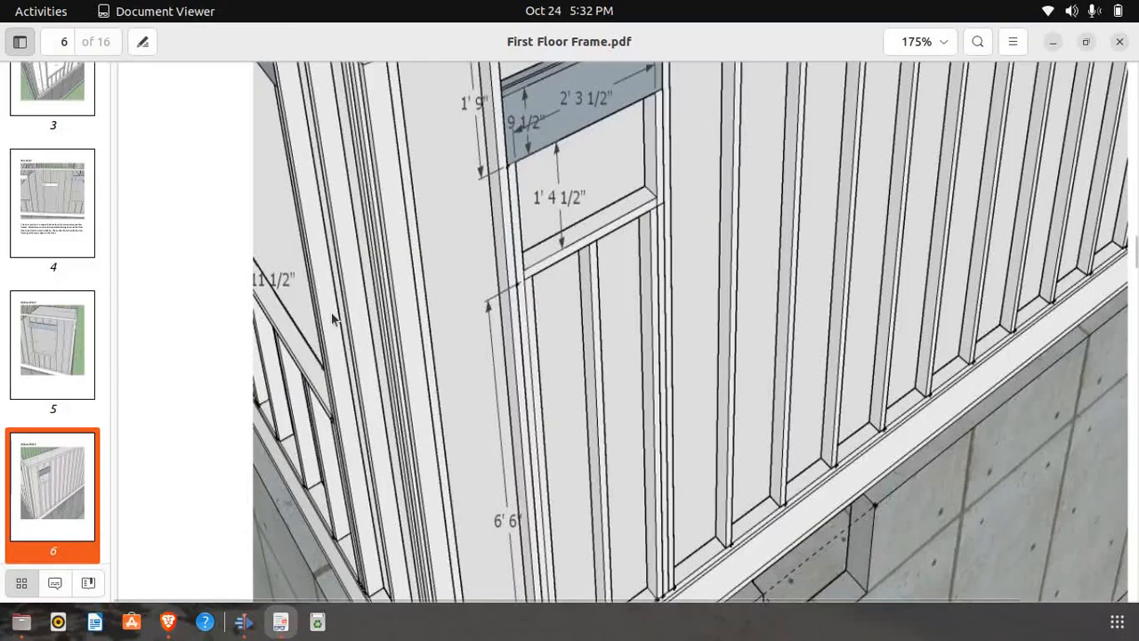
{"action": "scroll", "coordinate": [289, 307], "scroll_direction": "down", "scroll_amount": 1}
{"action": "scroll", "coordinate": [425, 271], "scroll_direction": "down", "scroll_amount": 1}
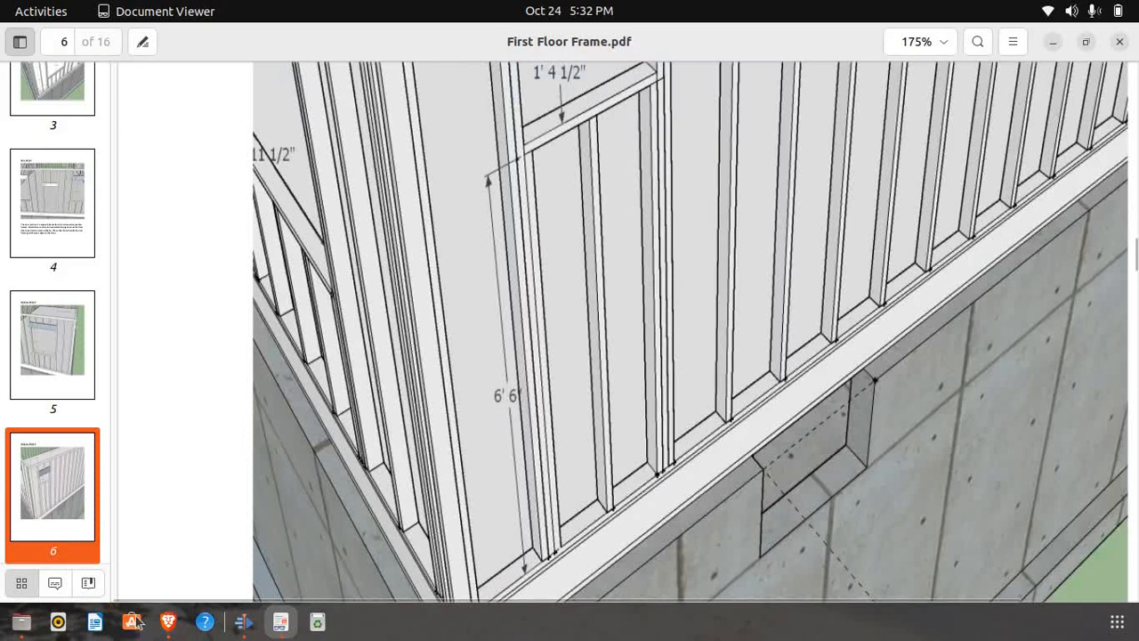
{"action": "left_click", "coordinate": [168, 622]}
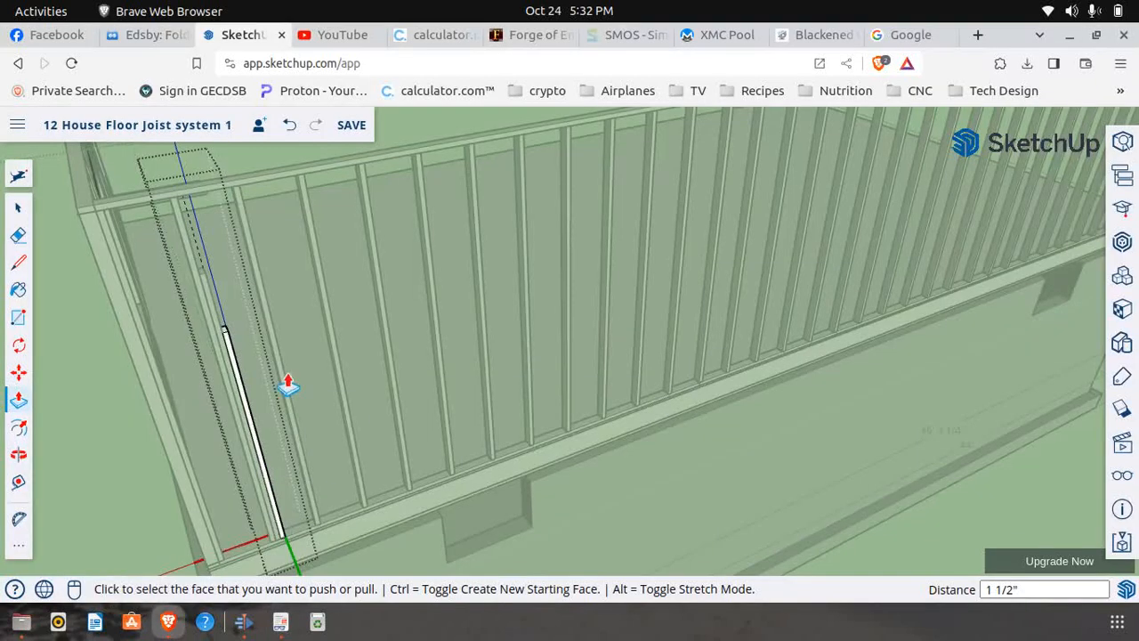
{"action": "left_click", "coordinate": [18, 481]}
{"action": "scroll", "coordinate": [291, 537], "scroll_direction": "up", "scroll_amount": 2}
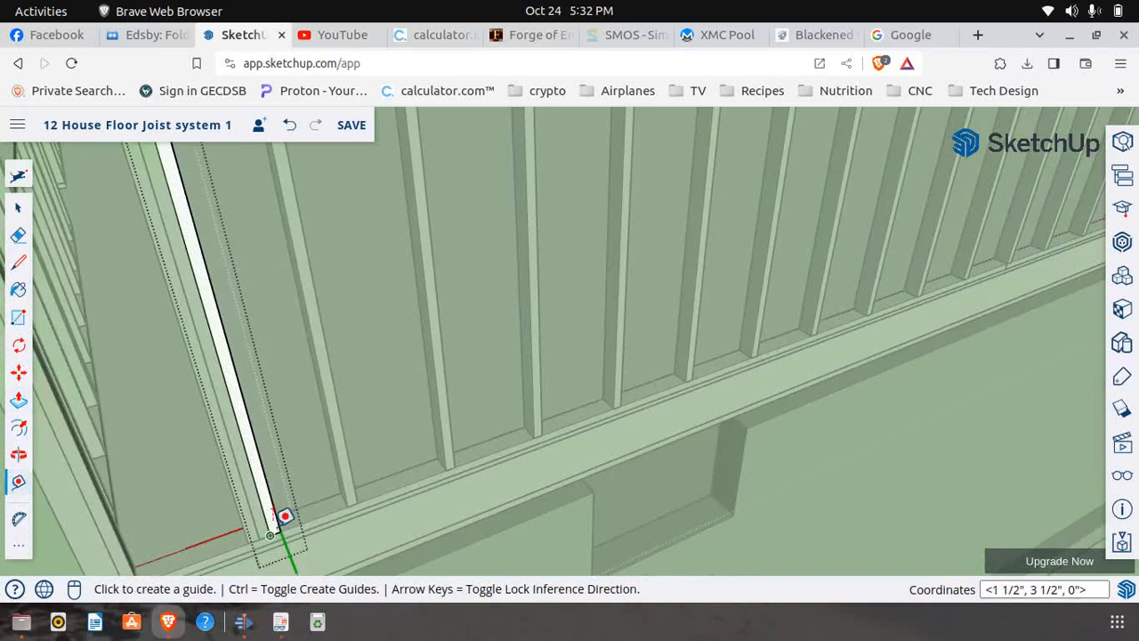
{"action": "left_click", "coordinate": [287, 514]}
{"action": "scroll", "coordinate": [290, 518], "scroll_direction": "down", "scroll_amount": 2}
{"action": "scroll", "coordinate": [289, 518], "scroll_direction": "down", "scroll_amount": 1}
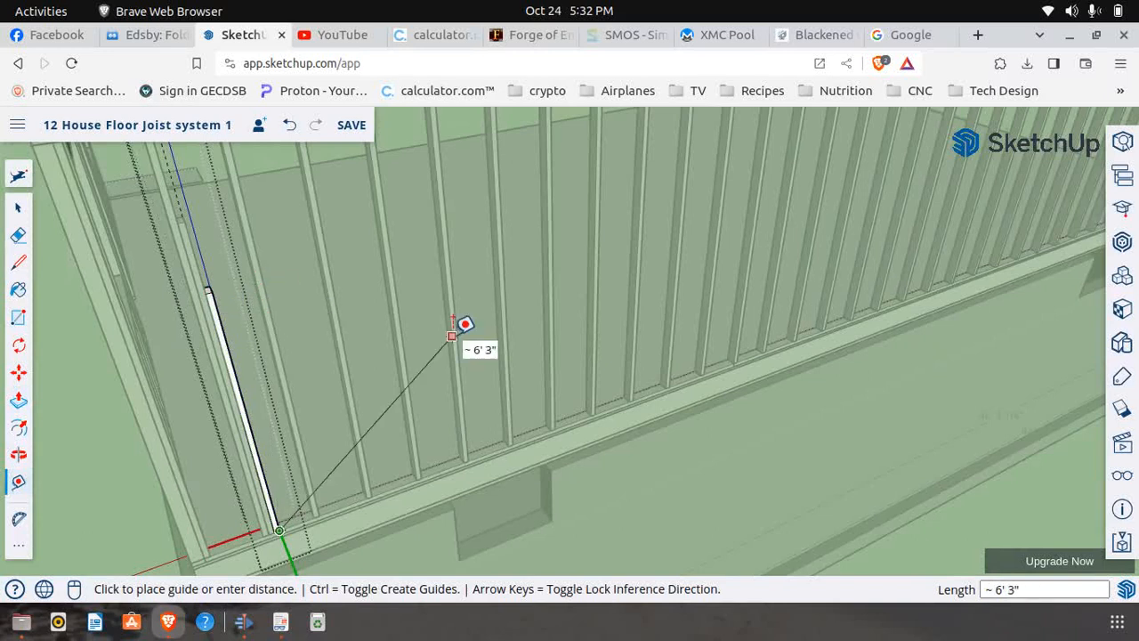
{"action": "key", "text": "Escape"}
{"action": "scroll", "coordinate": [462, 324], "scroll_direction": "down", "scroll_amount": 6}
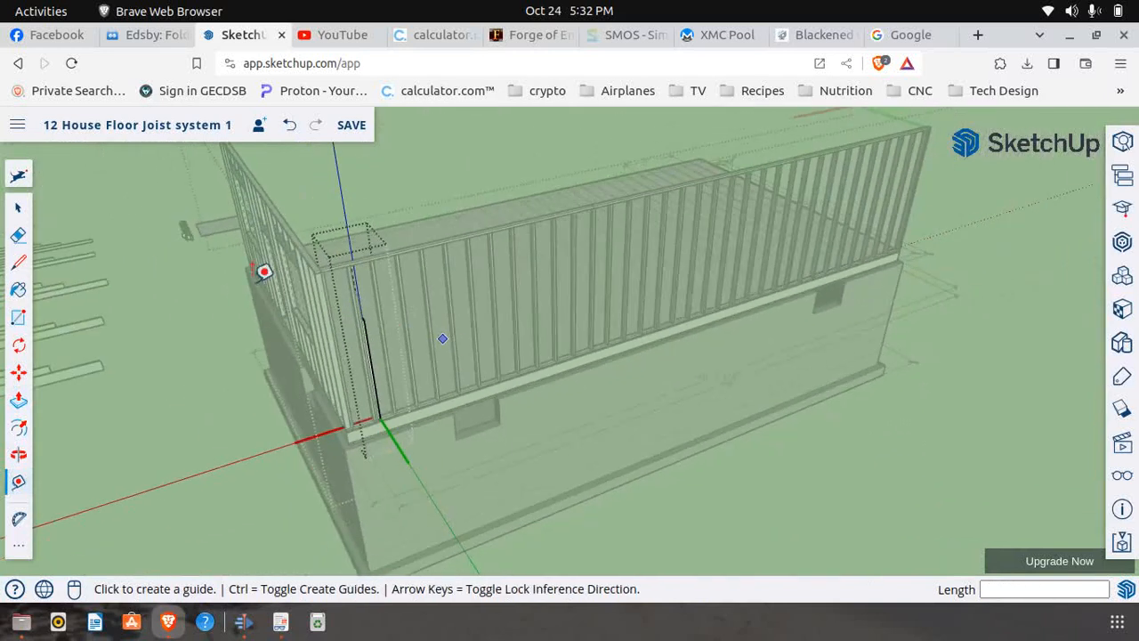
Close the sill-supporting stud and return to editing the wall panel
{"action": "left_click", "coordinate": [17, 206]}
{"action": "left_click", "coordinate": [177, 245]}
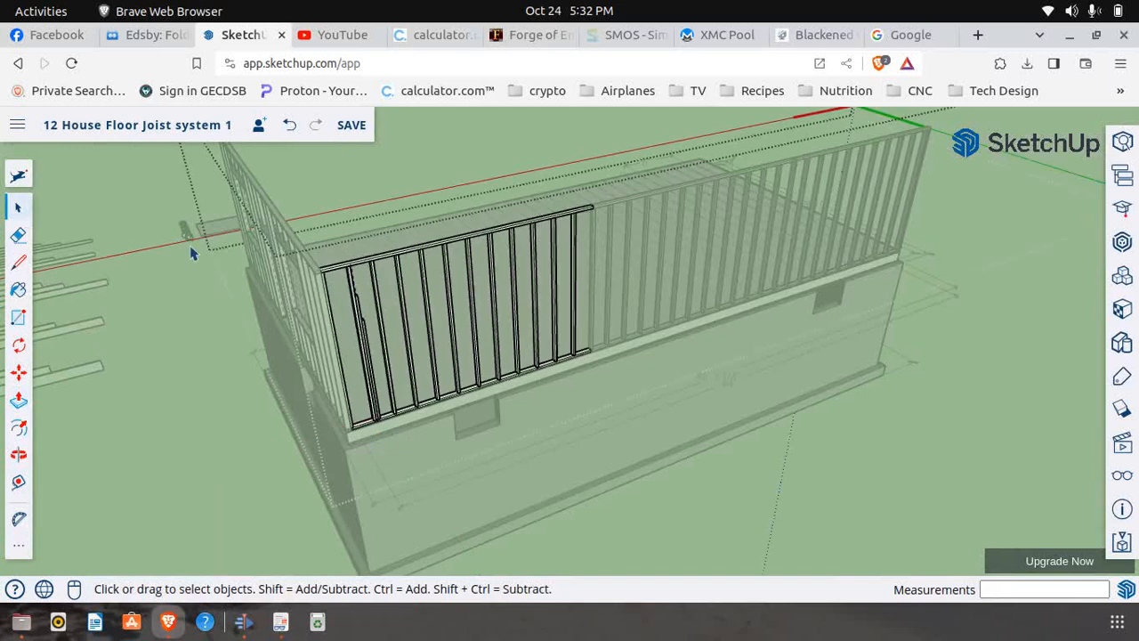
{"action": "scroll", "coordinate": [366, 307], "scroll_direction": "up", "scroll_amount": 3}
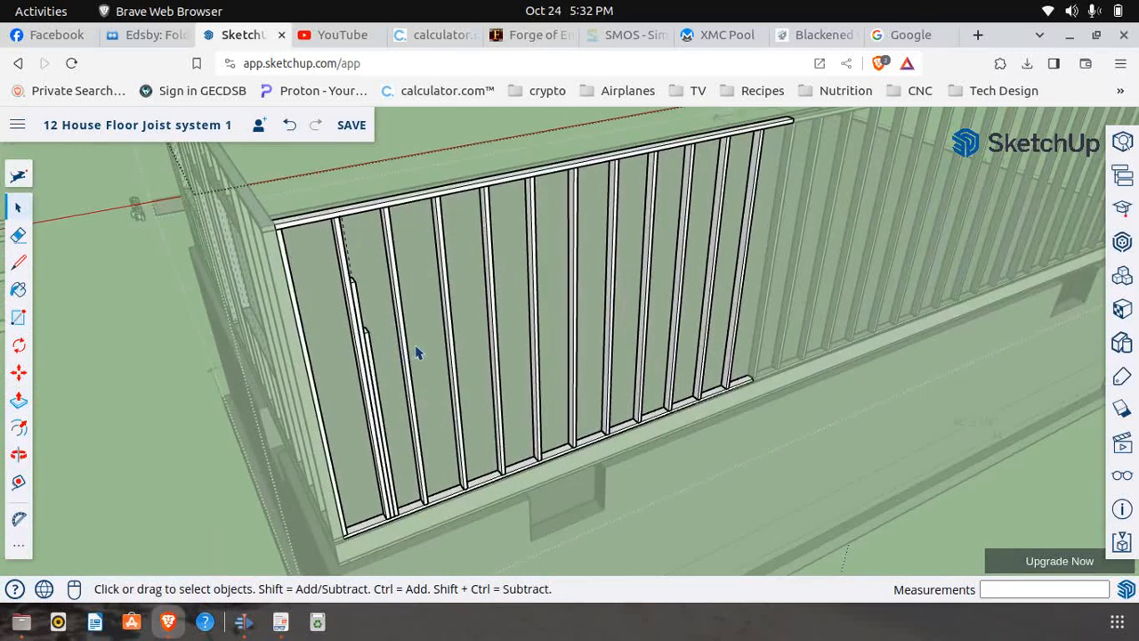
{"action": "scroll", "coordinate": [415, 356], "scroll_direction": "up", "scroll_amount": 2}
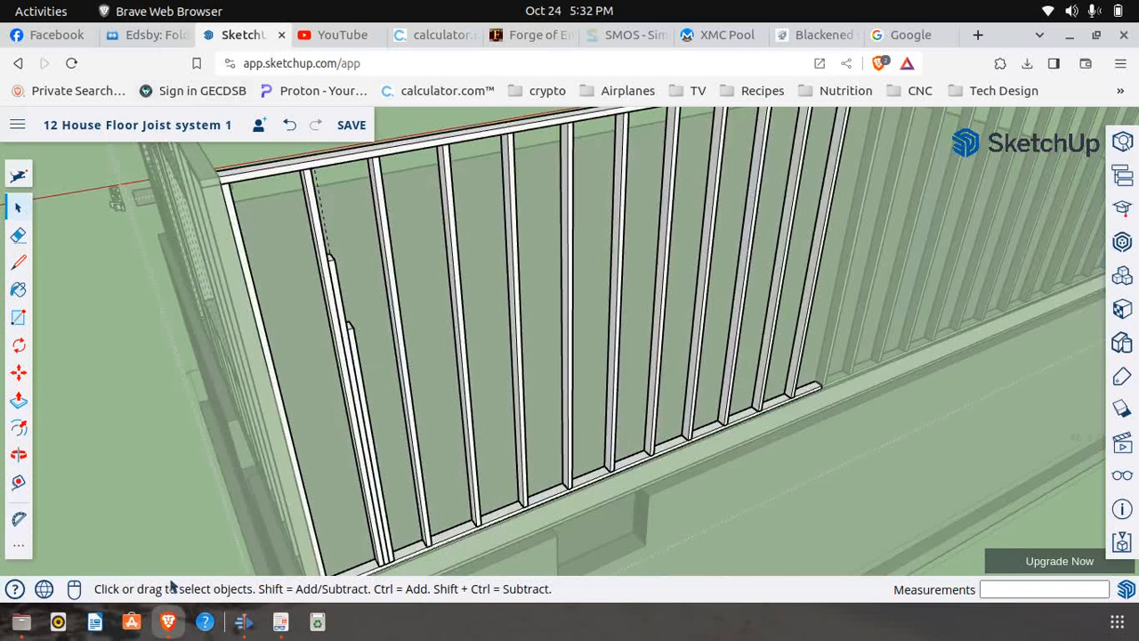
Examine the window's header, sill, side studs and short studs on page 6 of First Floor Frame.pdf, and return to SketchUp
{"action": "left_click", "coordinate": [281, 622]}
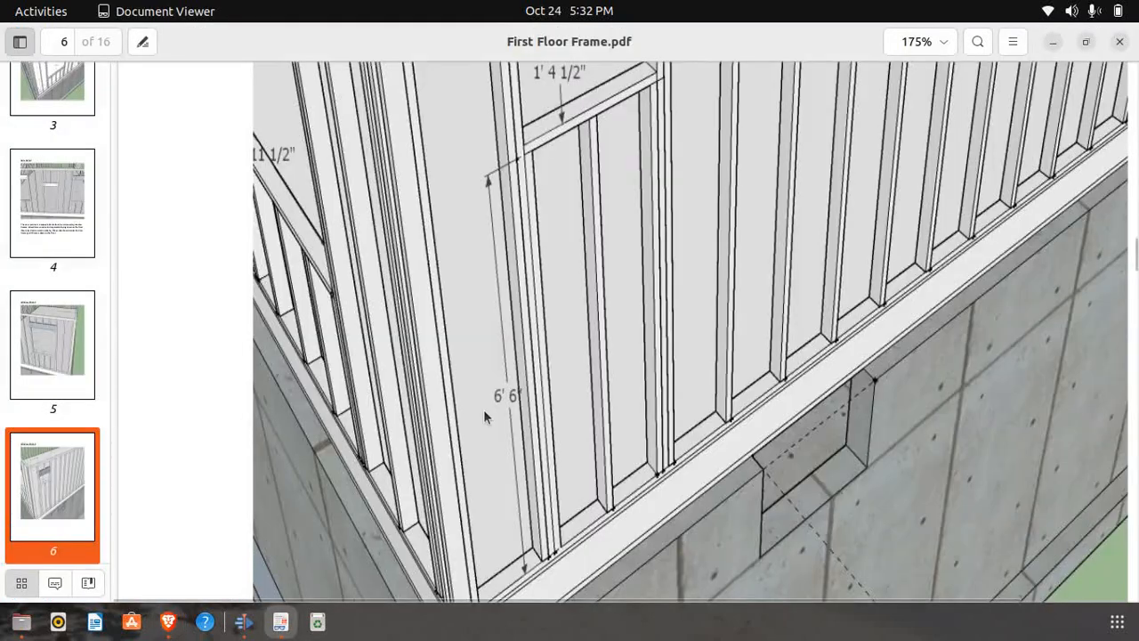
{"action": "scroll", "coordinate": [485, 417], "scroll_direction": "down", "scroll_amount": 1}
{"action": "scroll", "coordinate": [552, 401], "scroll_direction": "up", "scroll_amount": 3}
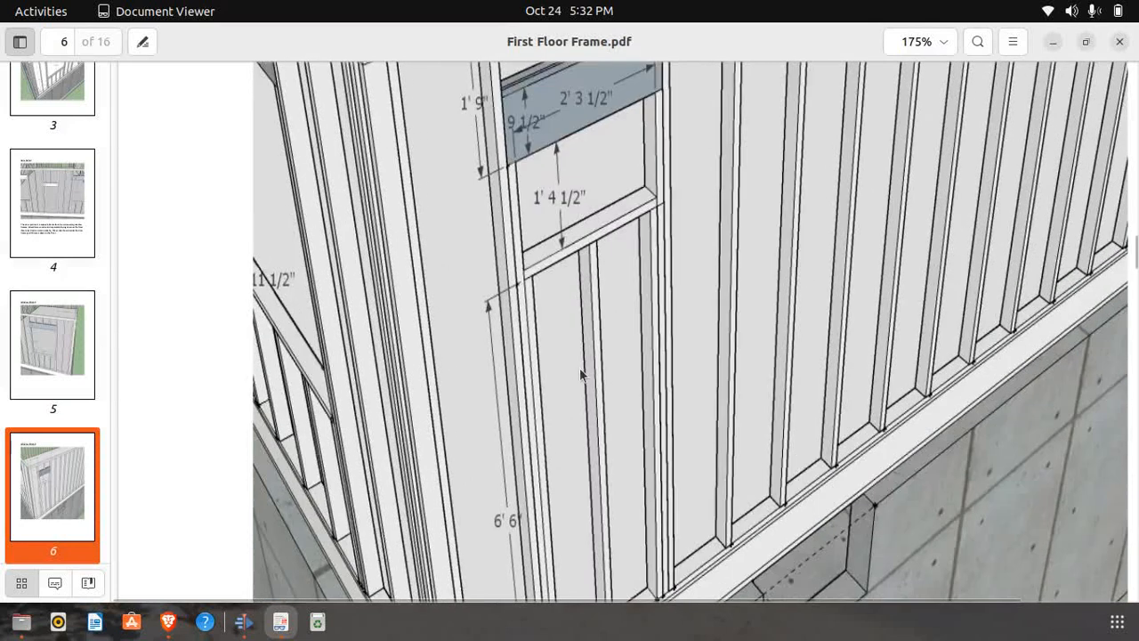
{"action": "scroll", "coordinate": [587, 365], "scroll_direction": "up", "scroll_amount": 3}
{"action": "scroll", "coordinate": [593, 347], "scroll_direction": "down", "scroll_amount": 3}
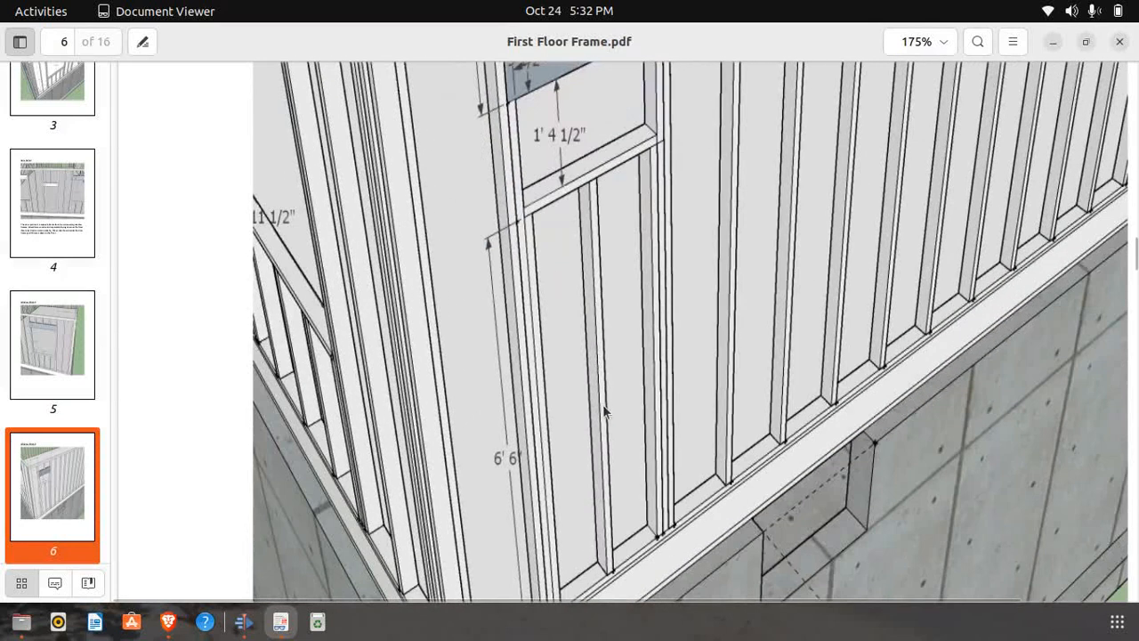
{"action": "scroll", "coordinate": [603, 408], "scroll_direction": "down", "scroll_amount": 1}
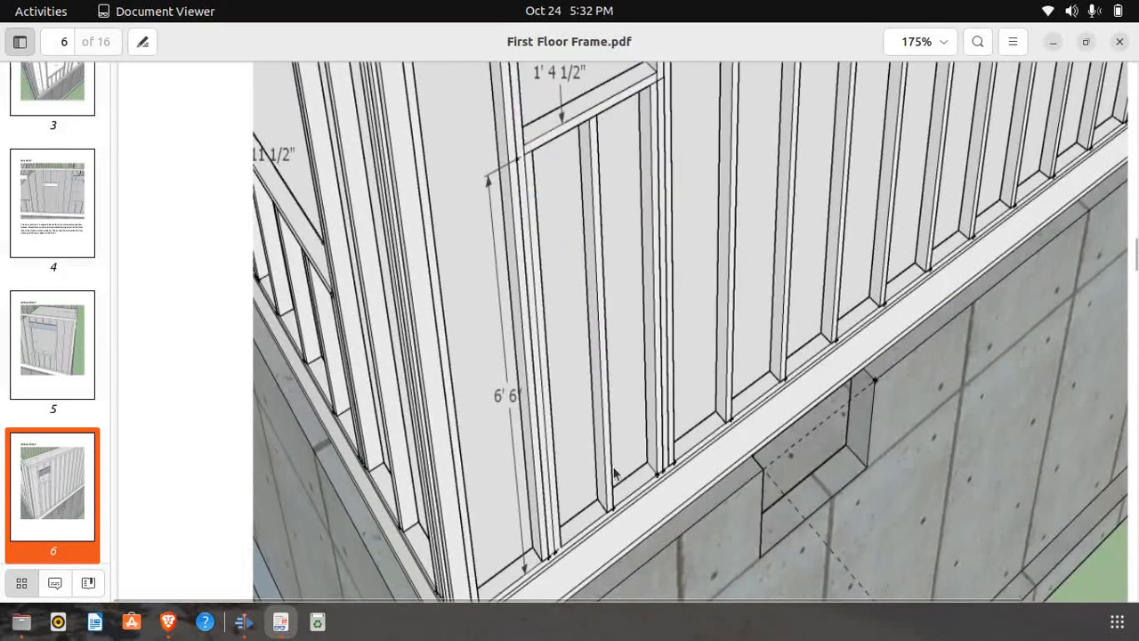
{"action": "scroll", "coordinate": [614, 472], "scroll_direction": "up", "scroll_amount": 2}
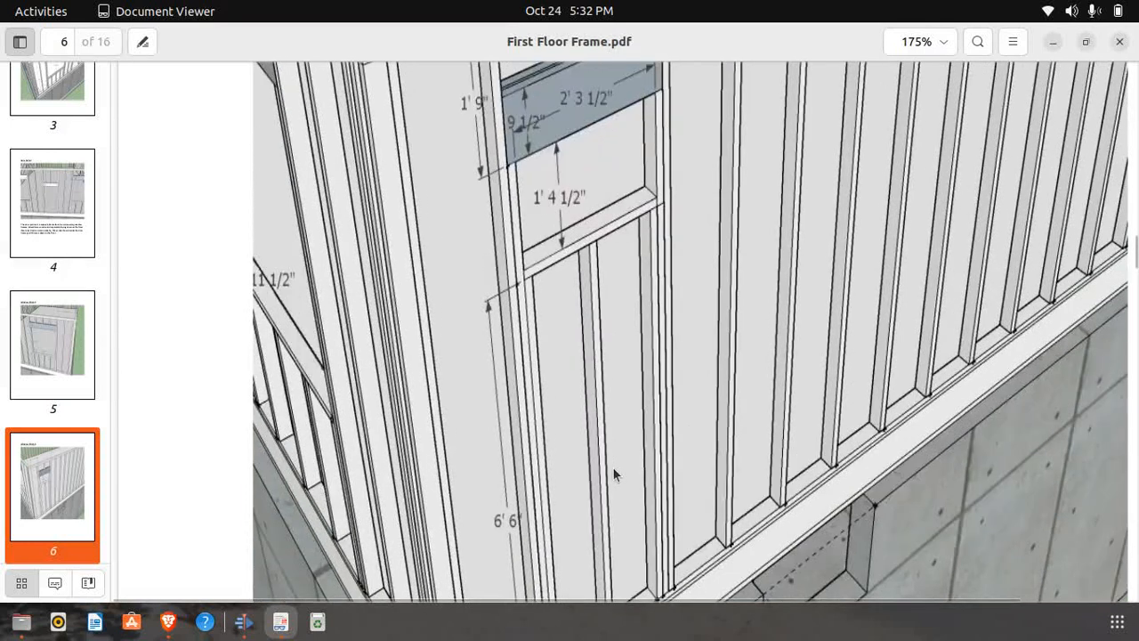
{"action": "scroll", "coordinate": [614, 472], "scroll_direction": "up", "scroll_amount": 3}
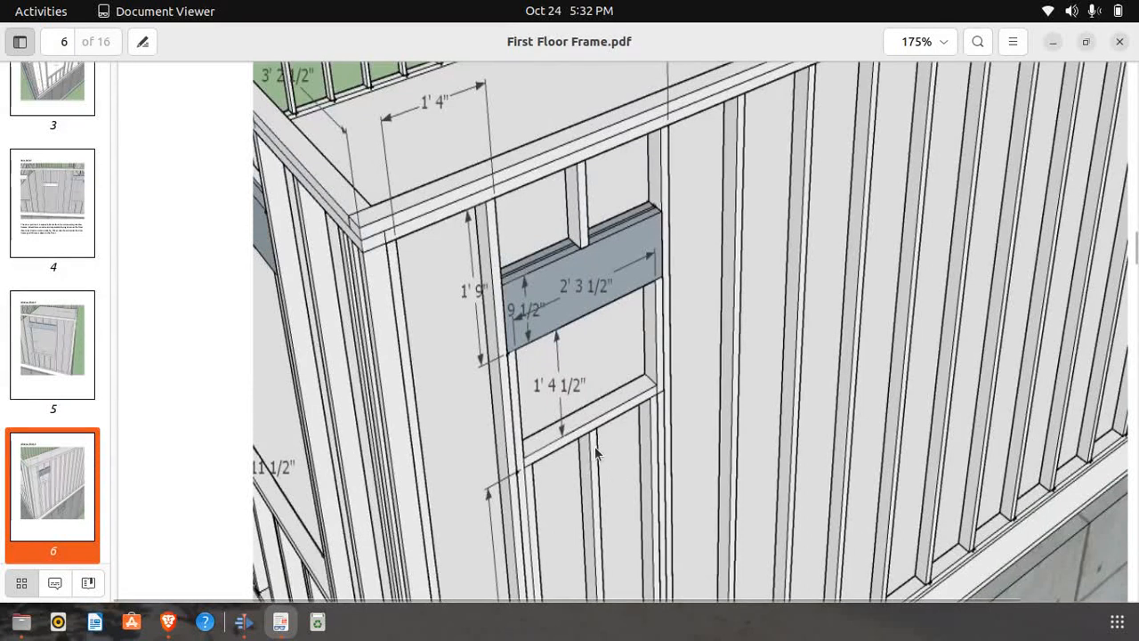
{"action": "scroll", "coordinate": [546, 371], "scroll_direction": "down", "scroll_amount": 3}
{"action": "scroll", "coordinate": [546, 374], "scroll_direction": "up", "scroll_amount": 2}
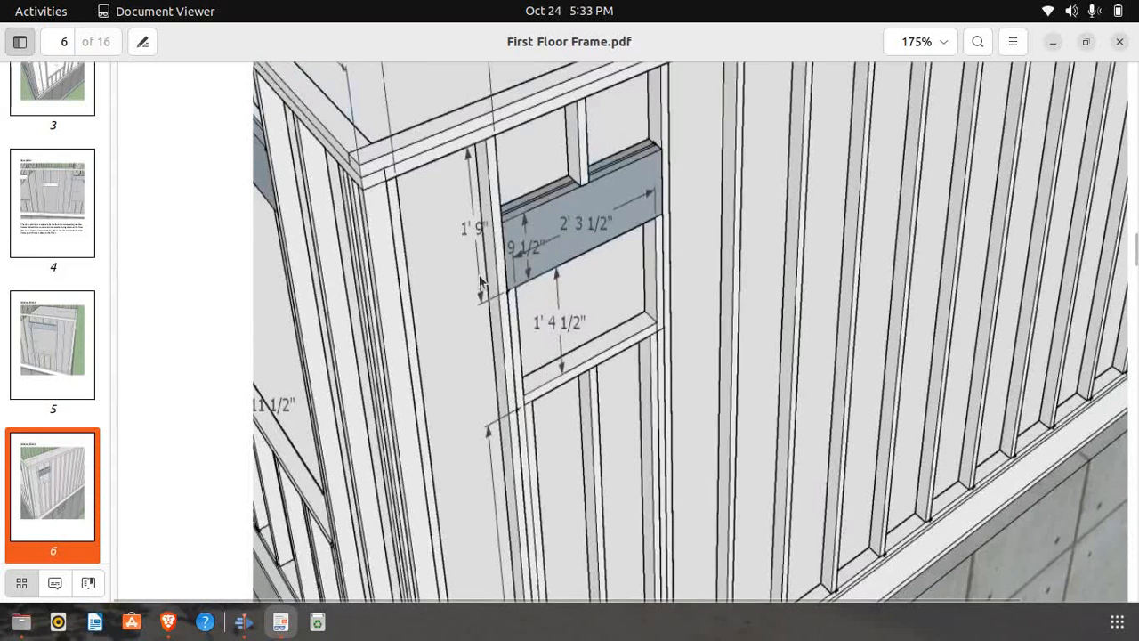
{"action": "scroll", "coordinate": [441, 303], "scroll_direction": "down", "scroll_amount": 3}
{"action": "scroll", "coordinate": [439, 303], "scroll_direction": "up", "scroll_amount": 5}
{"action": "left_click", "coordinate": [168, 622]}
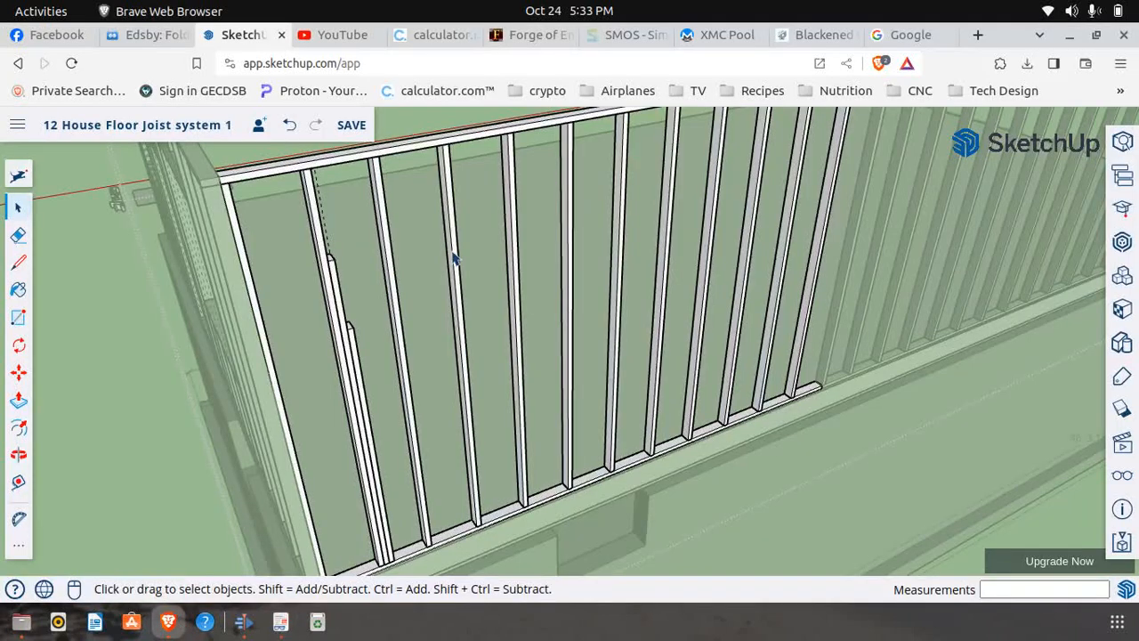
Draw a 2' 3 1/2" line along the red axis from the shortest stud's top corner, checking the width against page 6 of First Floor Frame.pdf
{"action": "left_click", "coordinate": [18, 262]}
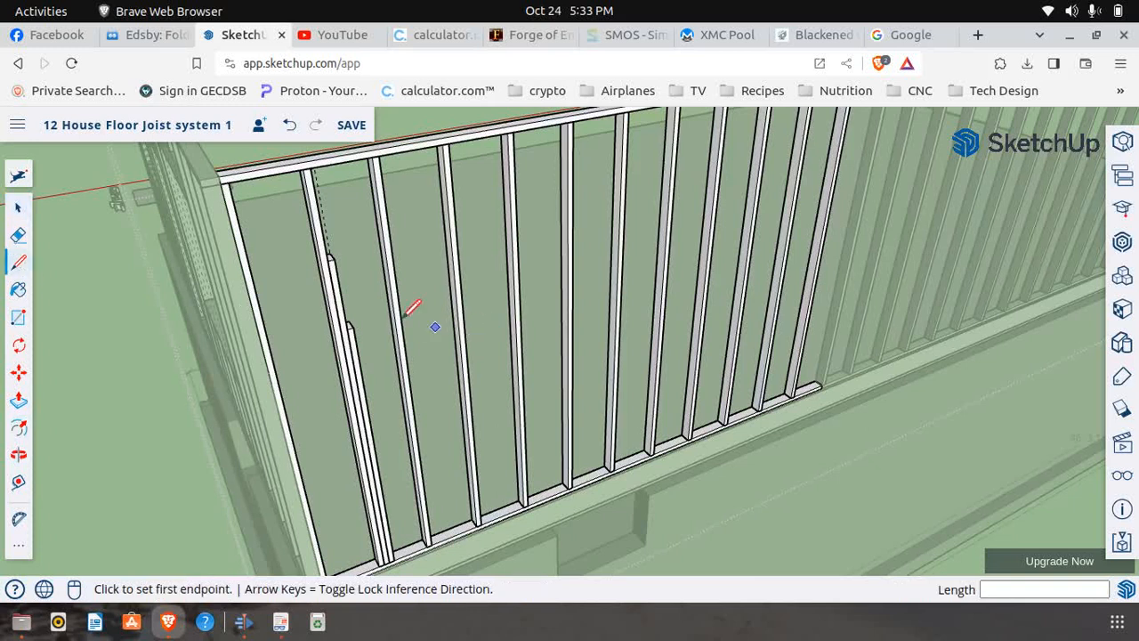
{"action": "left_click", "coordinate": [353, 327]}
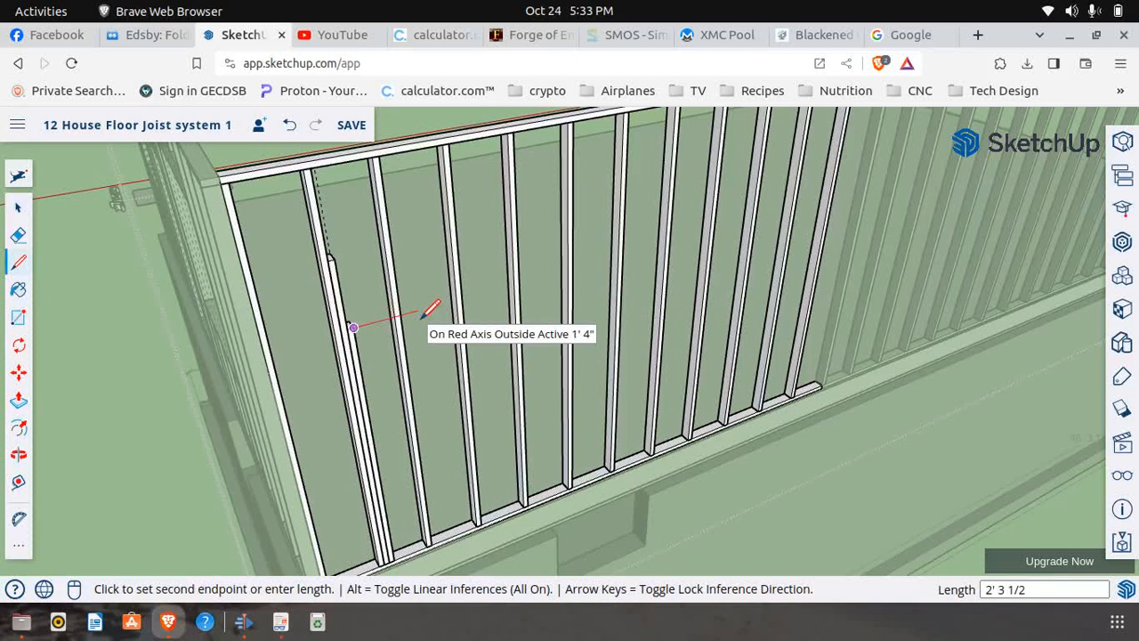
{"action": "key", "text": "Return"}
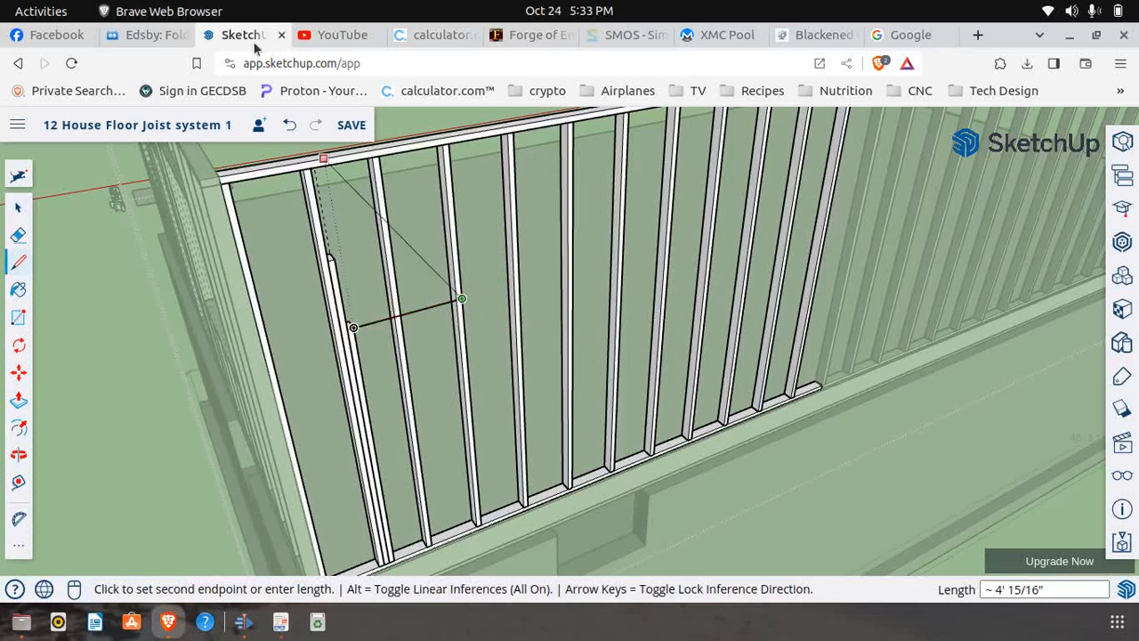
{"action": "left_click", "coordinate": [280, 621]}
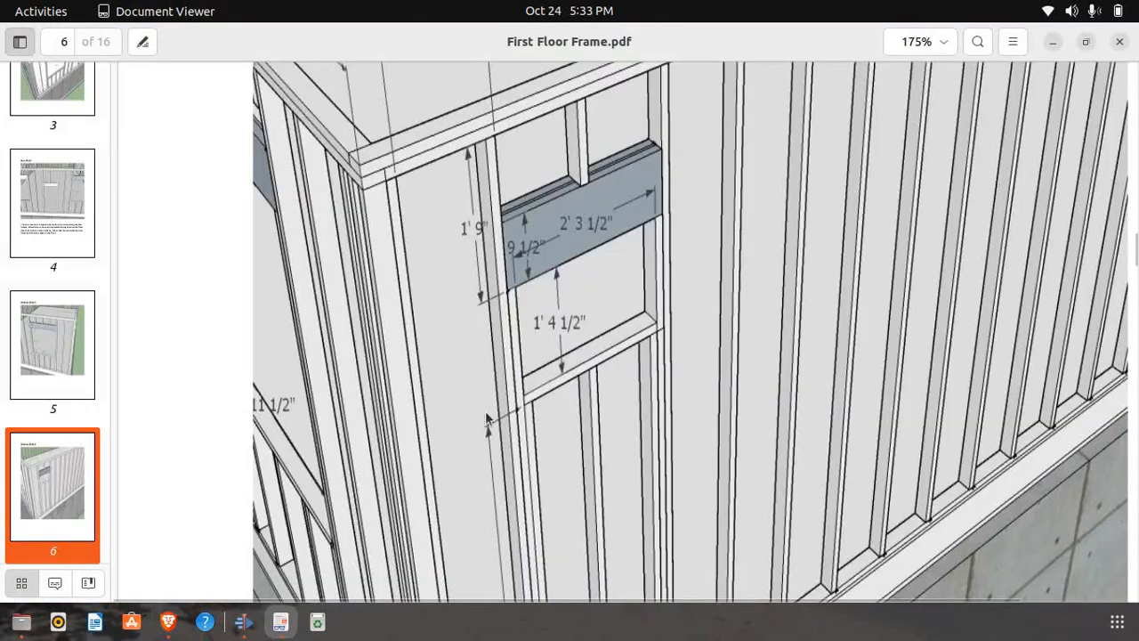
{"action": "left_click", "coordinate": [169, 621]}
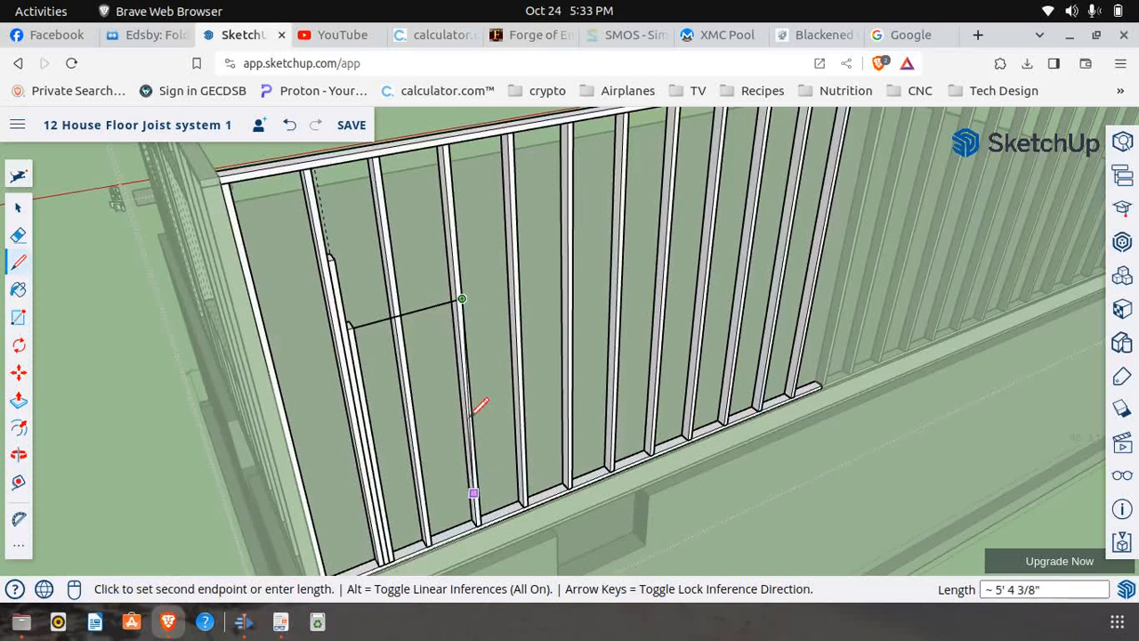
{"action": "scroll", "coordinate": [498, 295], "scroll_direction": "up", "scroll_amount": 5}
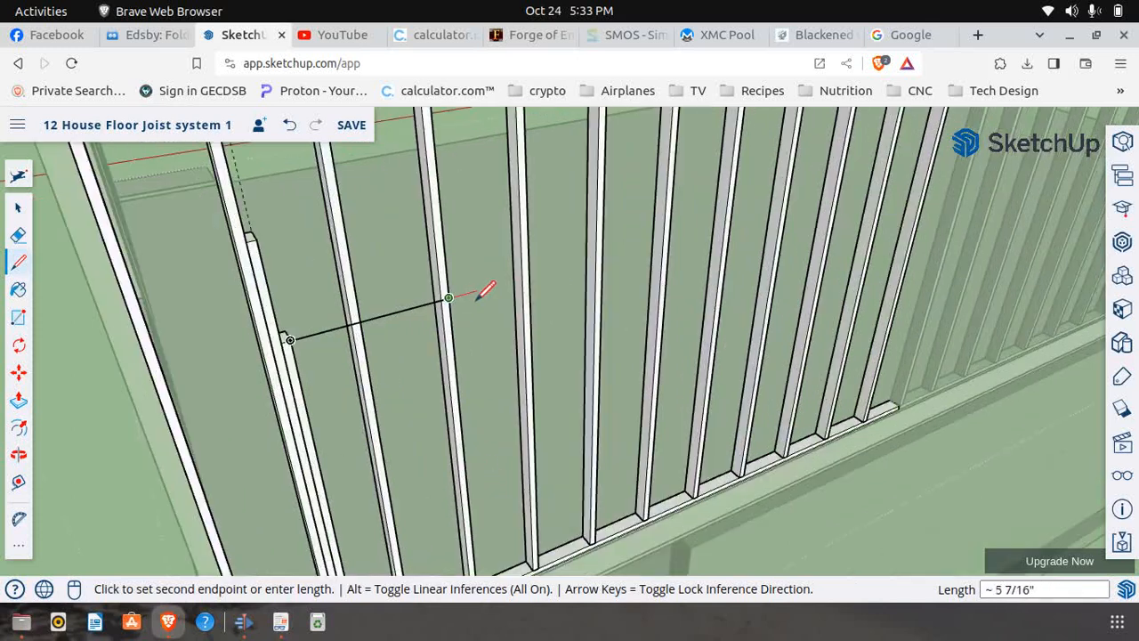
{"action": "scroll", "coordinate": [454, 294], "scroll_direction": "down", "scroll_amount": 5}
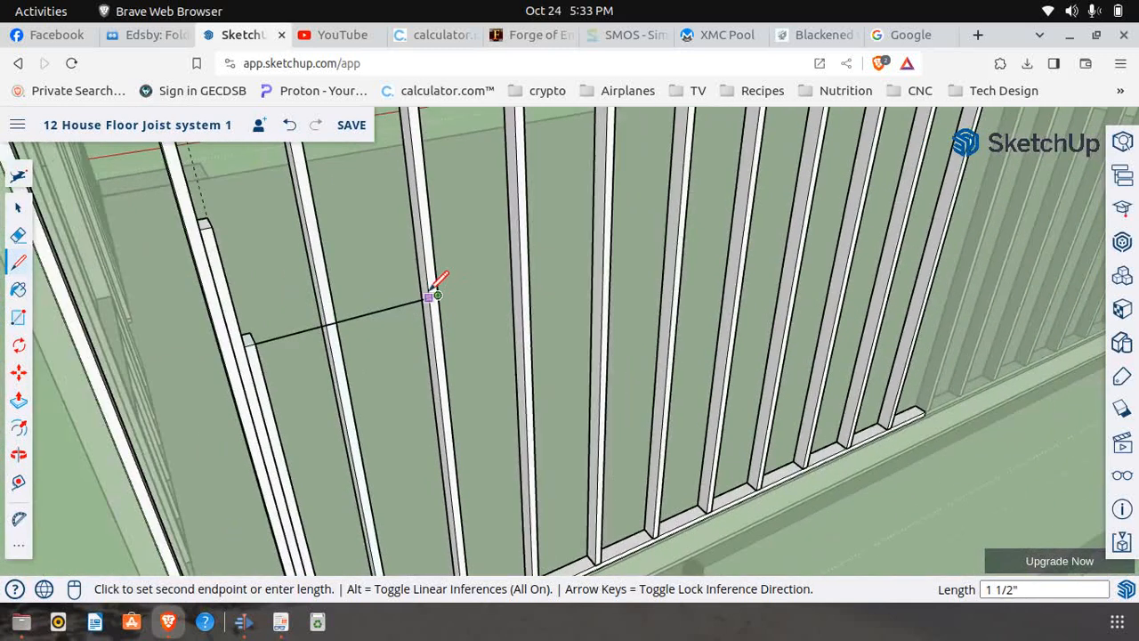
{"action": "scroll", "coordinate": [430, 294], "scroll_direction": "down", "scroll_amount": 5}
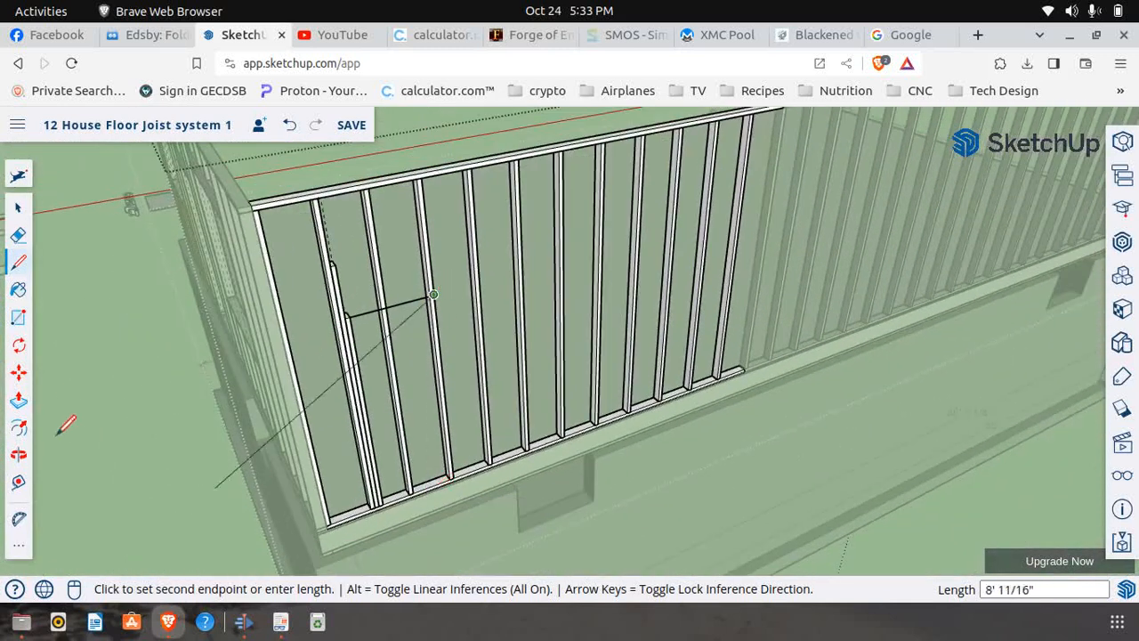
Copy the full-height stud at the far end of the window-width line 1 1/2" along the bottom plate, away from the opening
{"action": "left_click", "coordinate": [19, 372]}
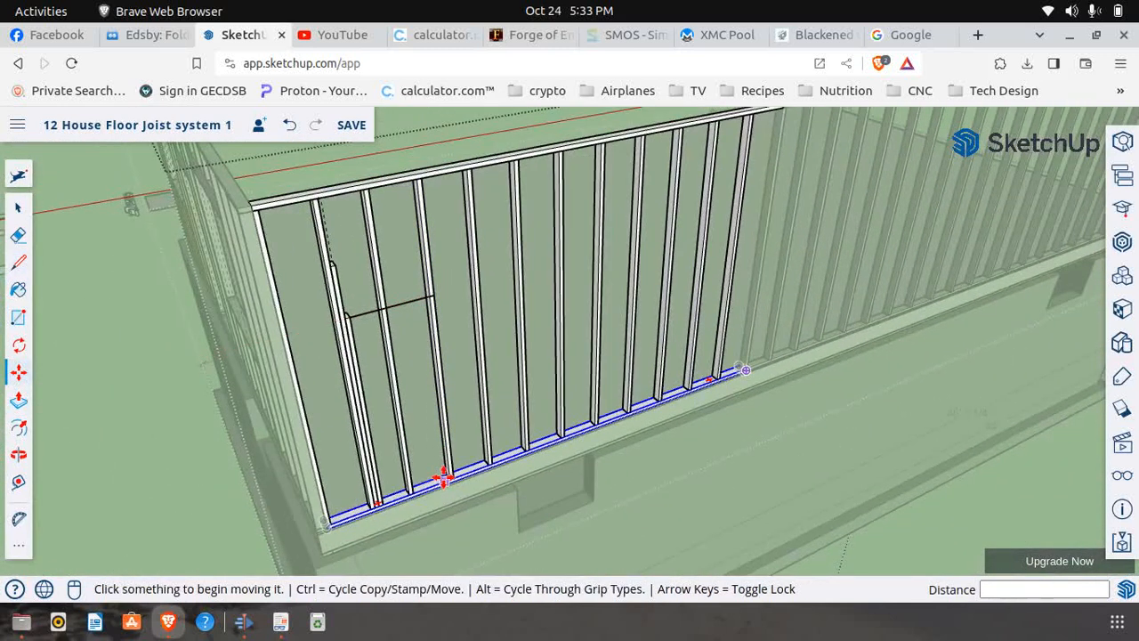
{"action": "scroll", "coordinate": [445, 478], "scroll_direction": "up", "scroll_amount": 5}
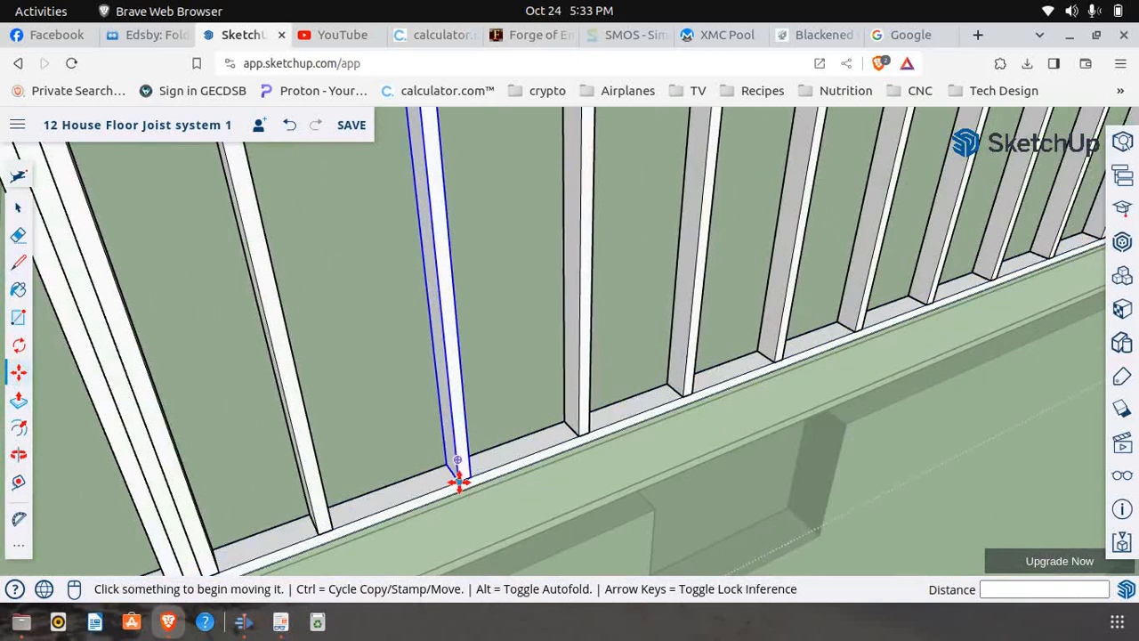
{"action": "left_click", "coordinate": [457, 481]}
{"action": "key", "text": "ctrl"}
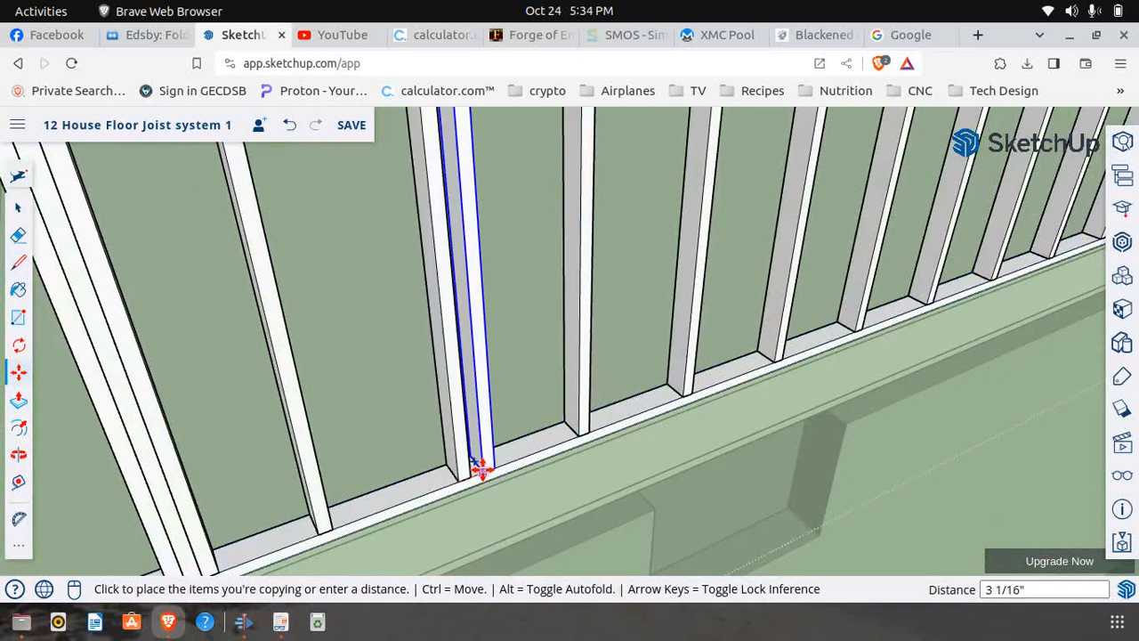
{"action": "left_click", "coordinate": [467, 472]}
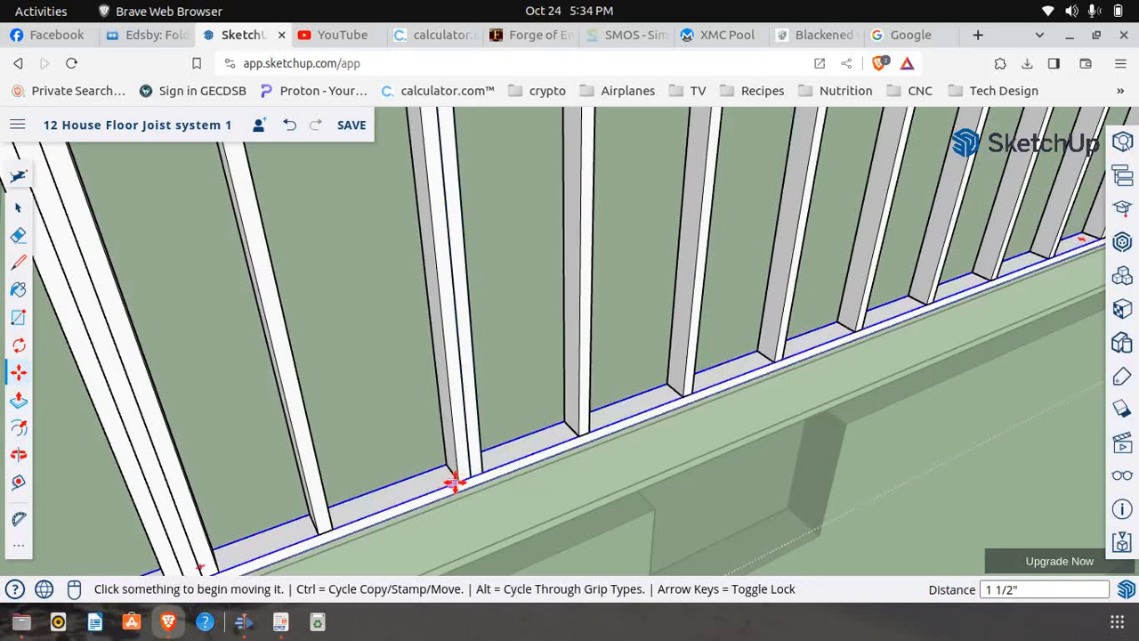
Move the original full-height stud 3" along the bottom plate to the far side of its copy
{"action": "left_click", "coordinate": [457, 481]}
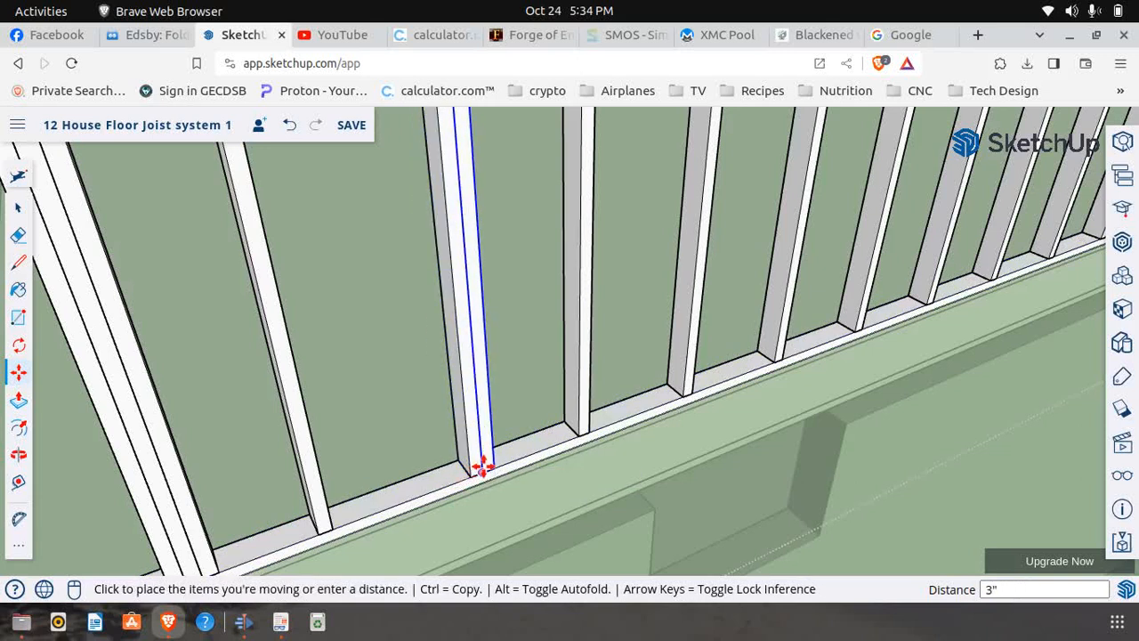
{"action": "left_click", "coordinate": [481, 466]}
{"action": "scroll", "coordinate": [415, 506], "scroll_direction": "down", "scroll_amount": 3}
{"action": "scroll", "coordinate": [425, 420], "scroll_direction": "down", "scroll_amount": 3}
{"action": "scroll", "coordinate": [422, 316], "scroll_direction": "up", "scroll_amount": 3}
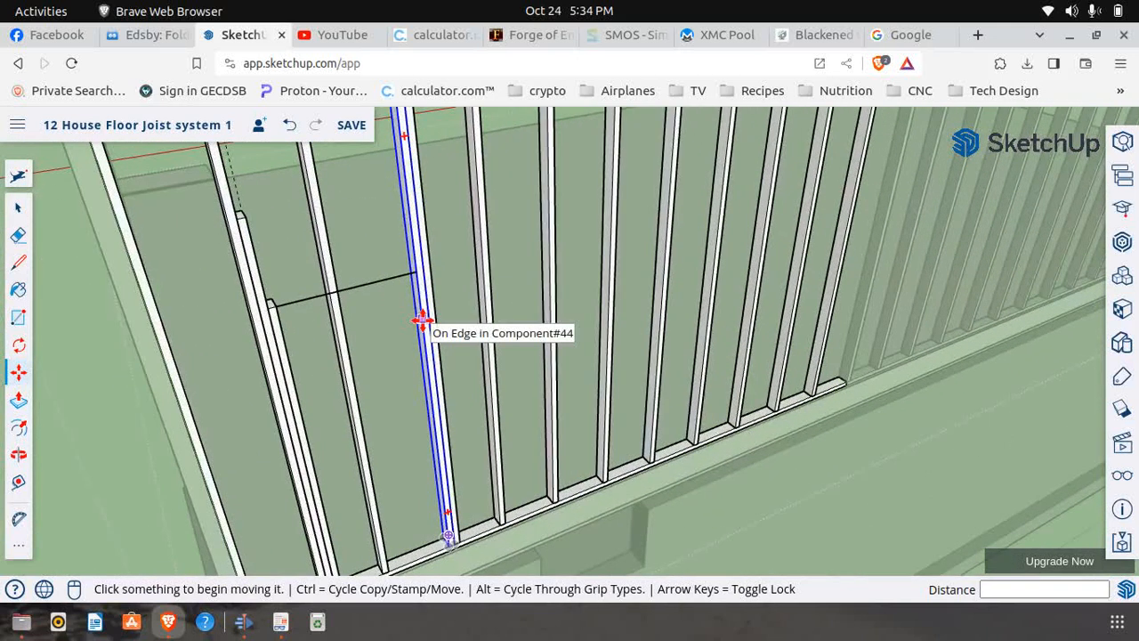
Erase the extra full-height stud from the pair beyond the far end of the window-width line
{"action": "mouse_move", "coordinate": [460, 356]}
{"action": "left_mouse_down"}
{"action": "mouse_move", "coordinate": [32, 326]}
{"action": "mouse_move", "coordinate": [20, 210]}
{"action": "left_mouse_up"}
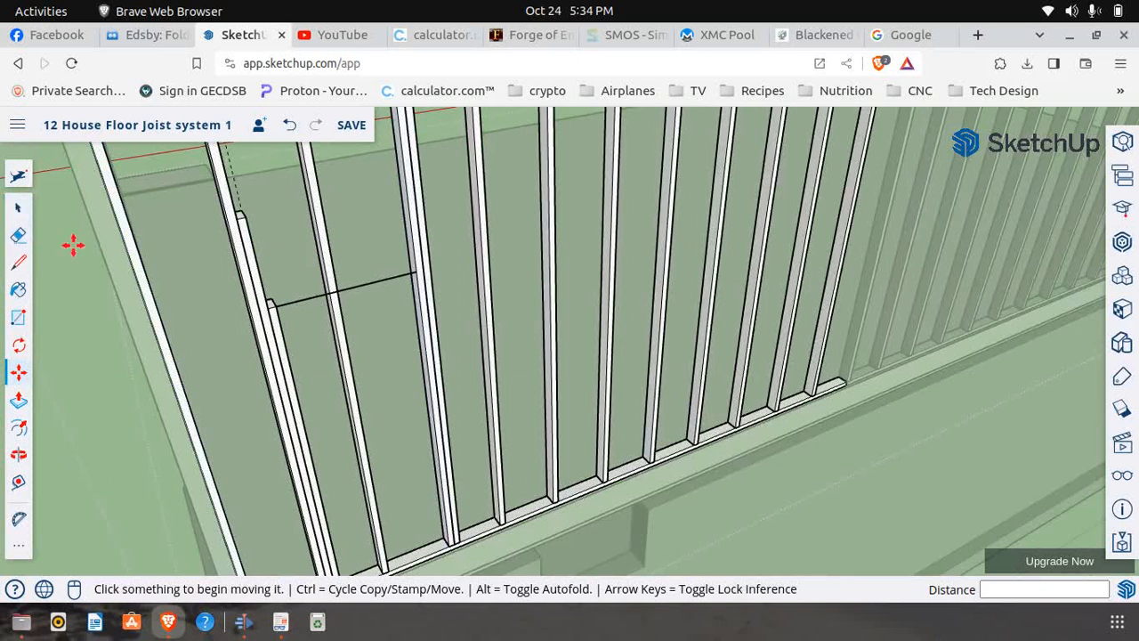
{"action": "left_click", "coordinate": [19, 235]}
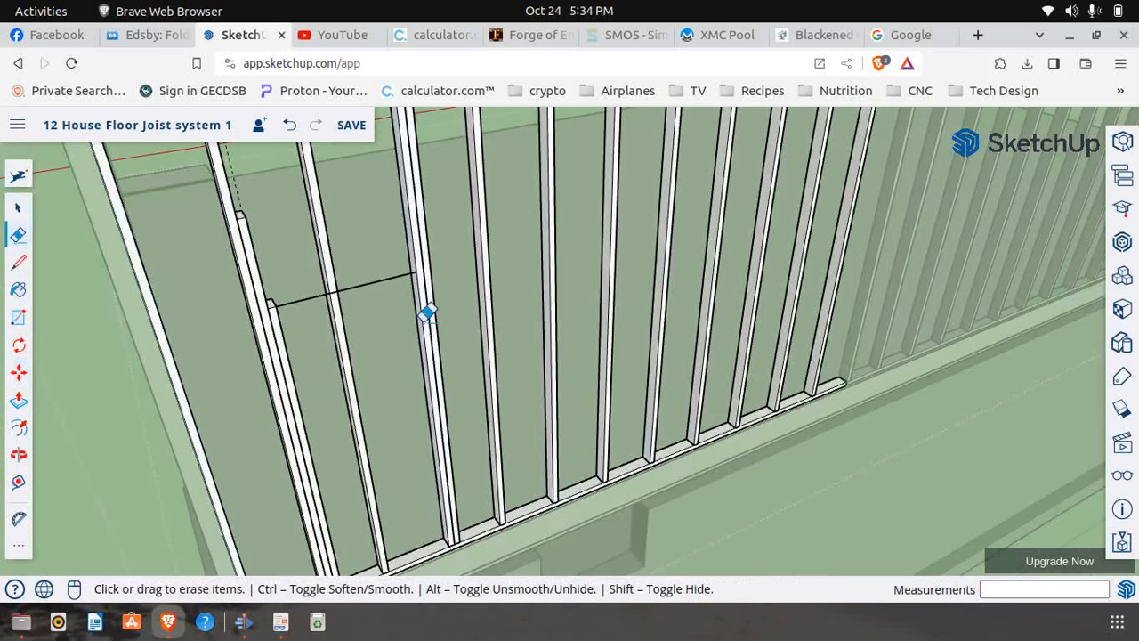
{"action": "scroll", "coordinate": [271, 267], "scroll_direction": "down", "scroll_amount": 5}
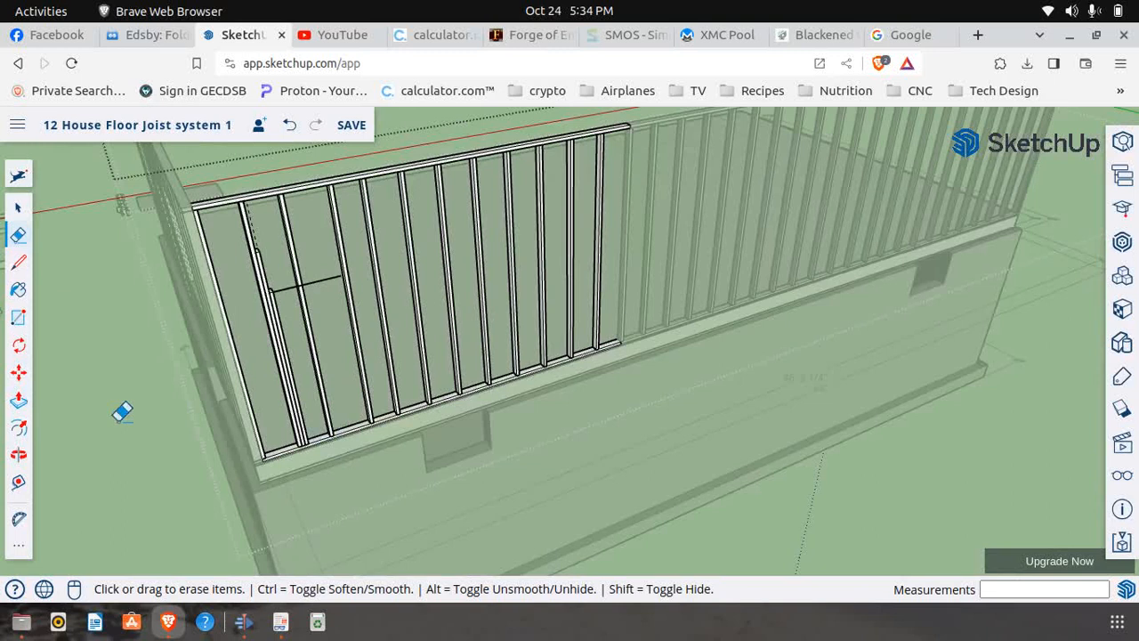
Move the shortest window stud across the opening so that it sits flush against the remaining full-height stud on the far side
{"action": "left_click", "coordinate": [19, 372]}
{"action": "scroll", "coordinate": [321, 460], "scroll_direction": "up", "scroll_amount": 3}
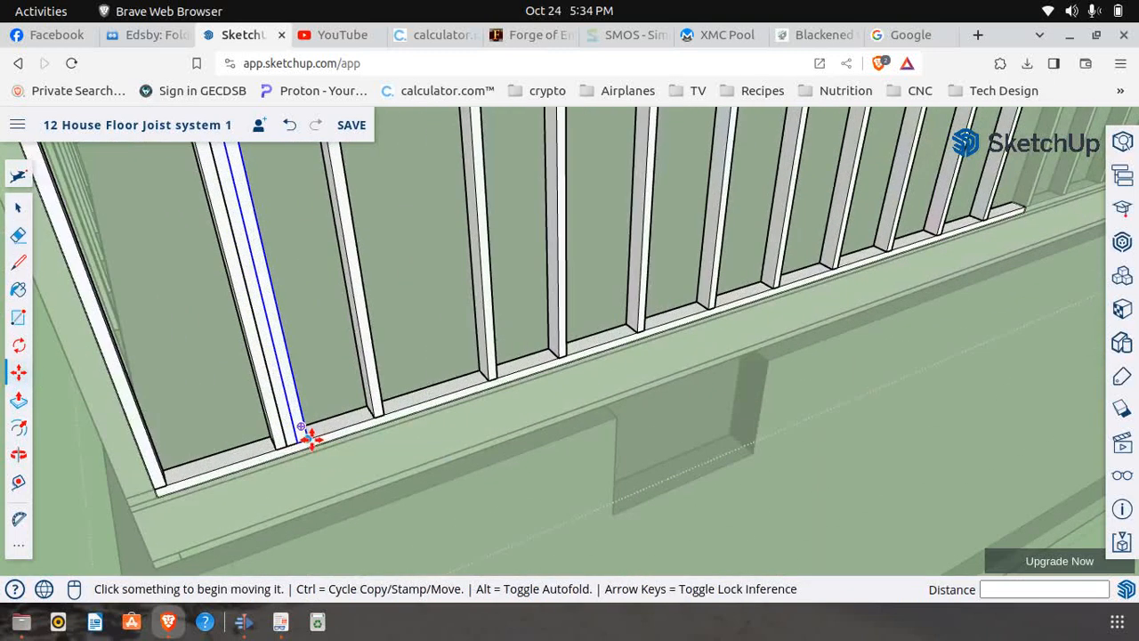
{"action": "left_click", "coordinate": [310, 441]}
{"action": "scroll", "coordinate": [307, 441], "scroll_direction": "down", "scroll_amount": 3}
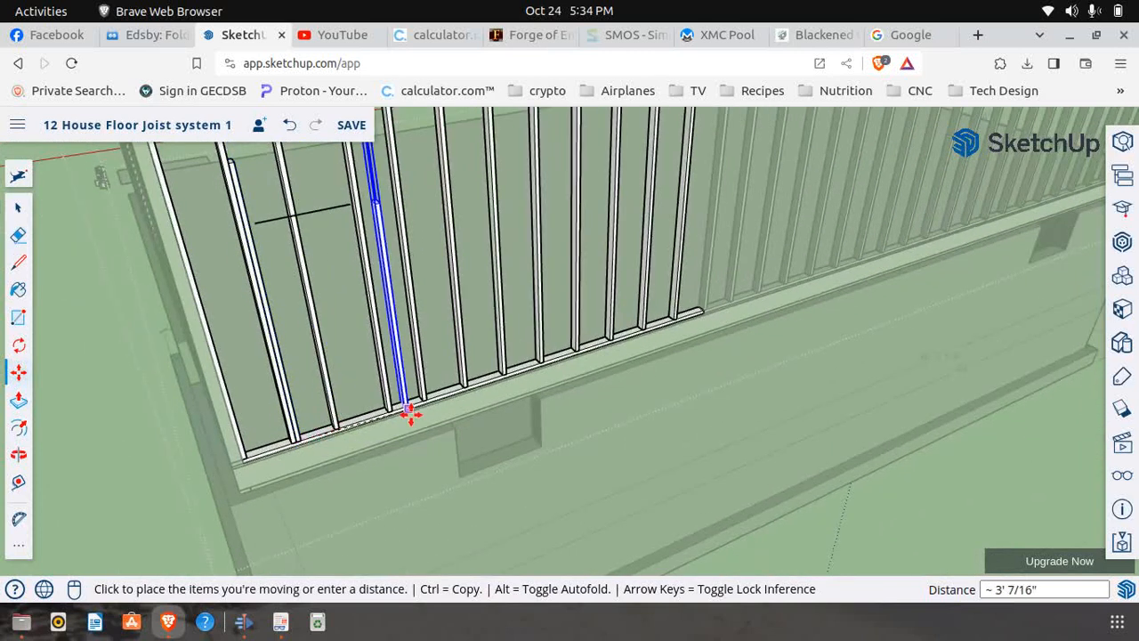
{"action": "scroll", "coordinate": [383, 412], "scroll_direction": "up", "scroll_amount": 3}
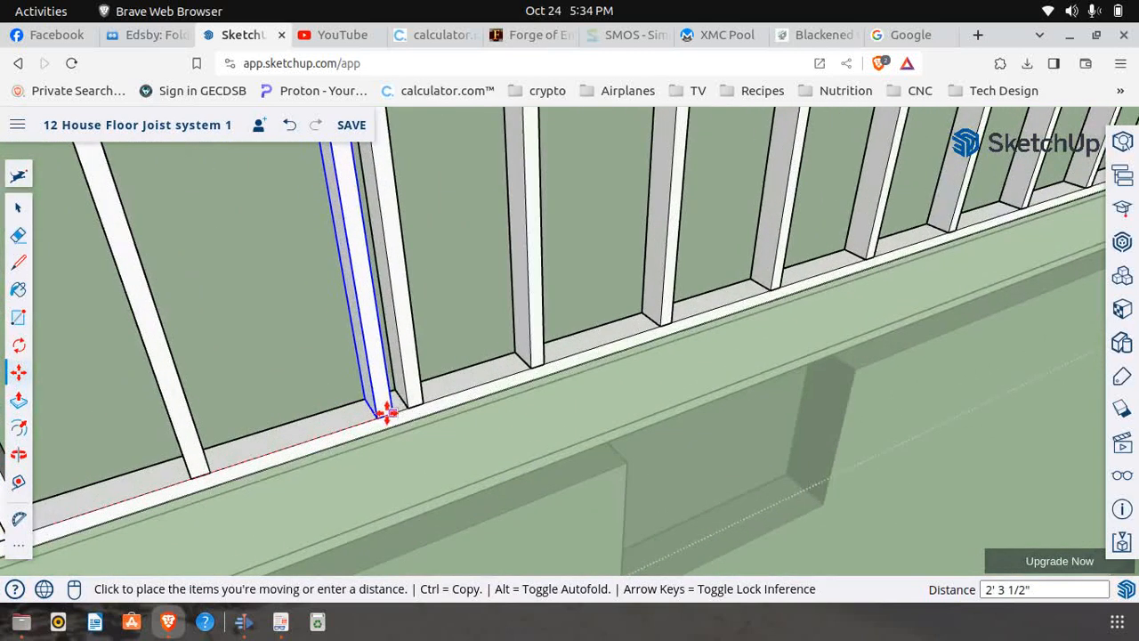
{"action": "left_click", "coordinate": [407, 402]}
{"action": "scroll", "coordinate": [428, 449], "scroll_direction": "down", "scroll_amount": 2}
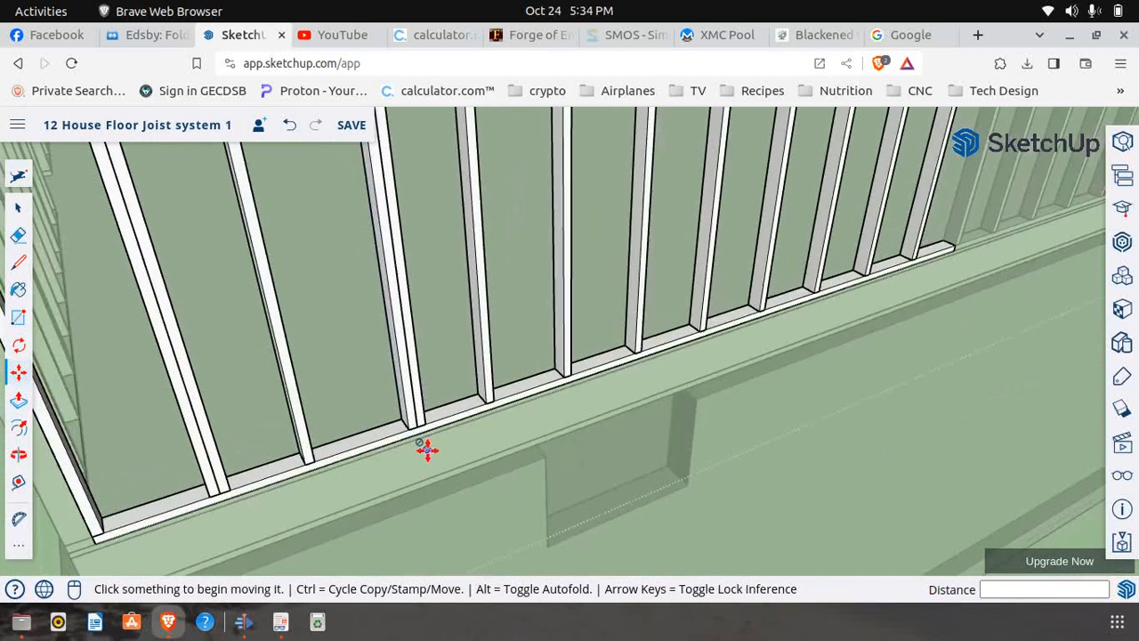
Erase the full-height stud standing directly beside the relocated short stud
{"action": "scroll", "coordinate": [425, 449], "scroll_direction": "down", "scroll_amount": 2}
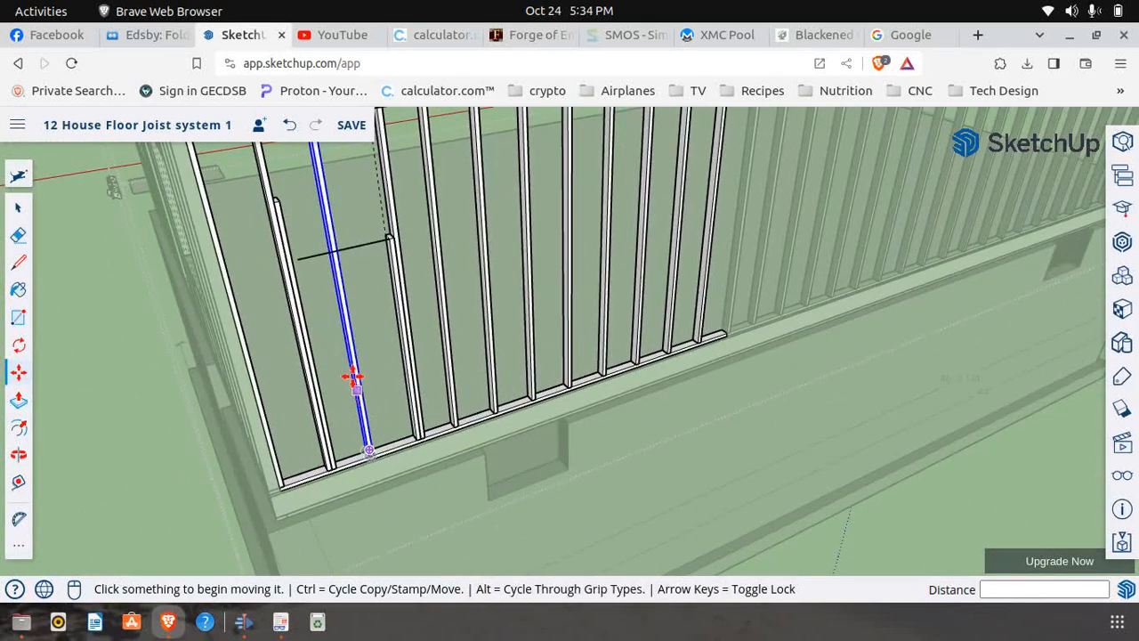
{"action": "left_click", "coordinate": [19, 210]}
{"action": "left_click", "coordinate": [389, 187]}
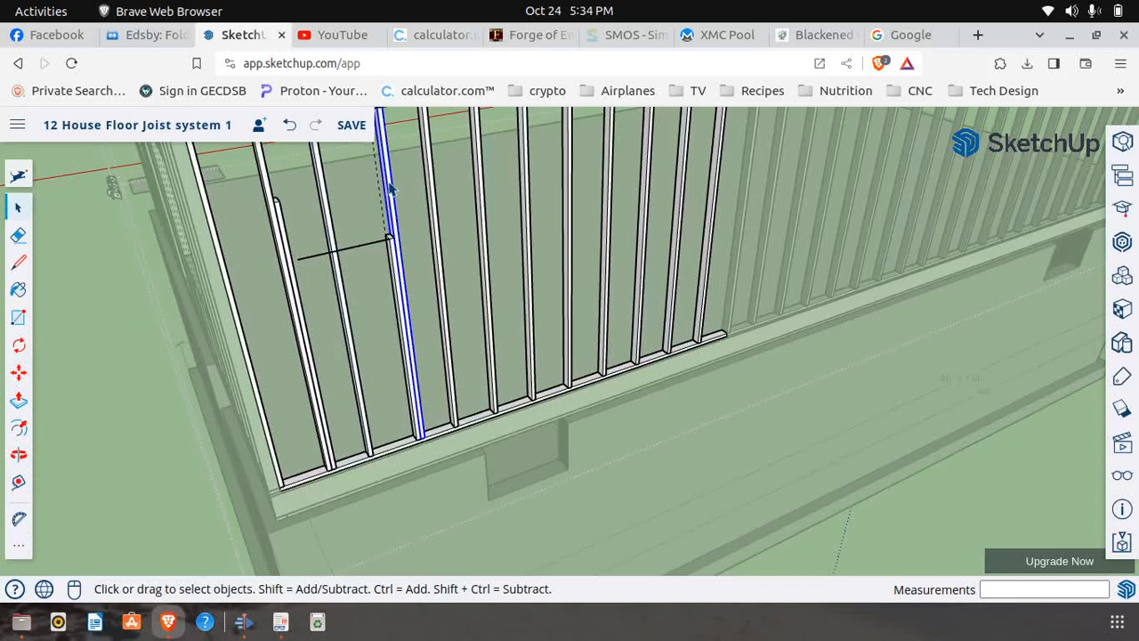
{"action": "right_click", "coordinate": [389, 187]}
{"action": "left_click", "coordinate": [434, 194]}
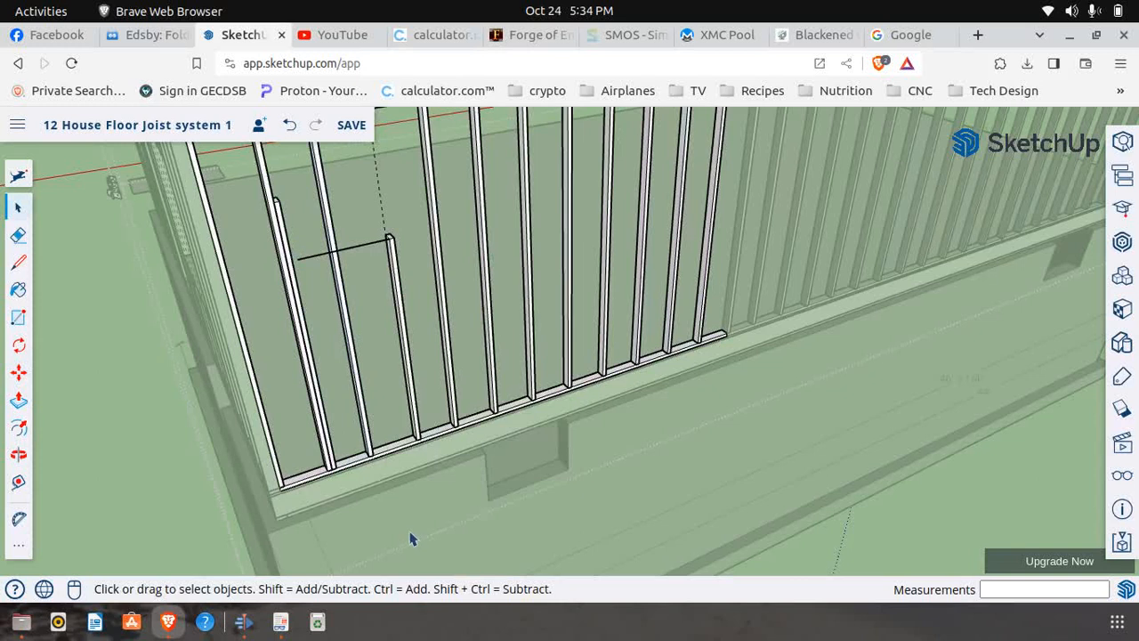
Copy the short stud 2' 5" back across the opening, flush against the taller support stud near the wall corner
{"action": "left_click", "coordinate": [18, 372]}
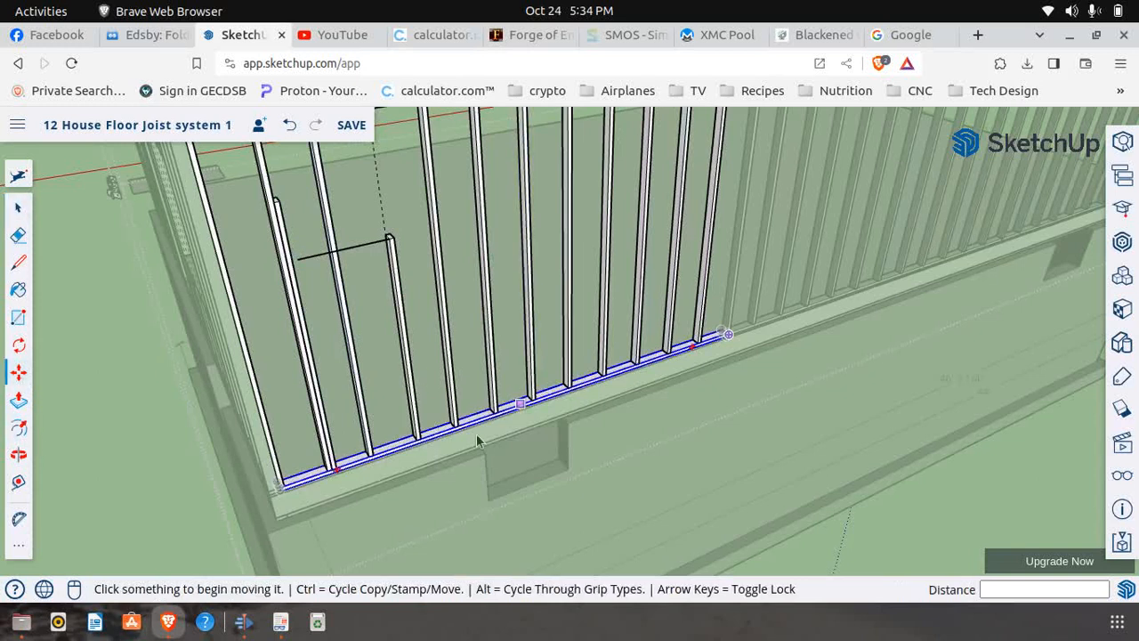
{"action": "scroll", "coordinate": [412, 442], "scroll_direction": "up", "scroll_amount": 3}
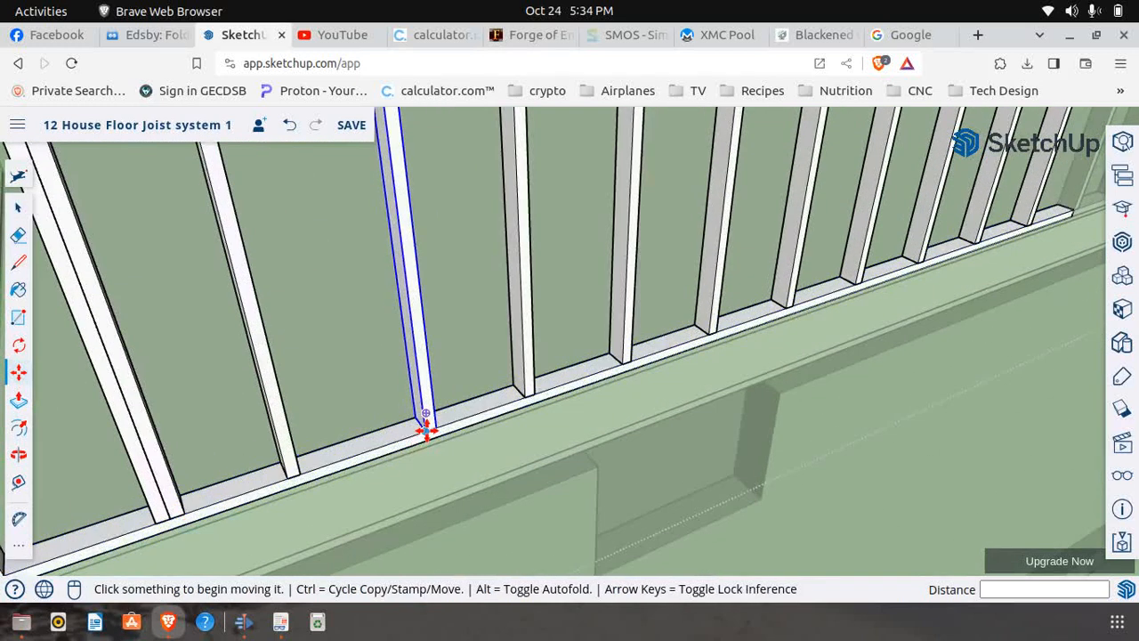
{"action": "left_click", "coordinate": [426, 431]}
{"action": "key", "text": "ctrl"}
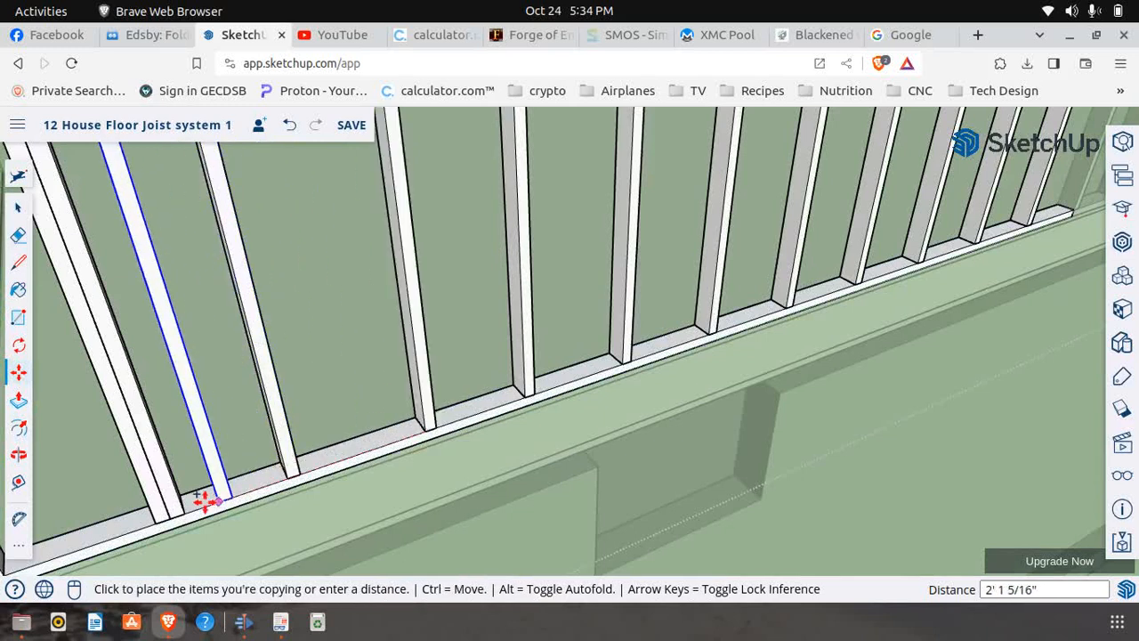
{"action": "left_click", "coordinate": [180, 514]}
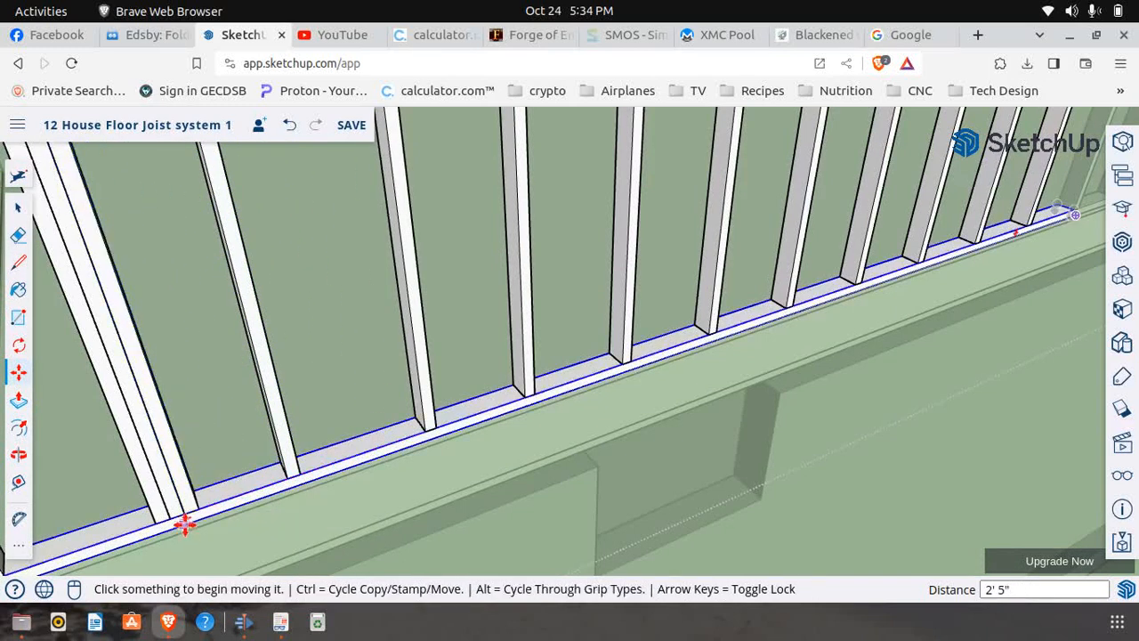
Copy the medium-height support stud 2' 8" across the opening to the outer side of the far short stud
{"action": "left_click", "coordinate": [178, 518]}
{"action": "key", "text": "ctrl"}
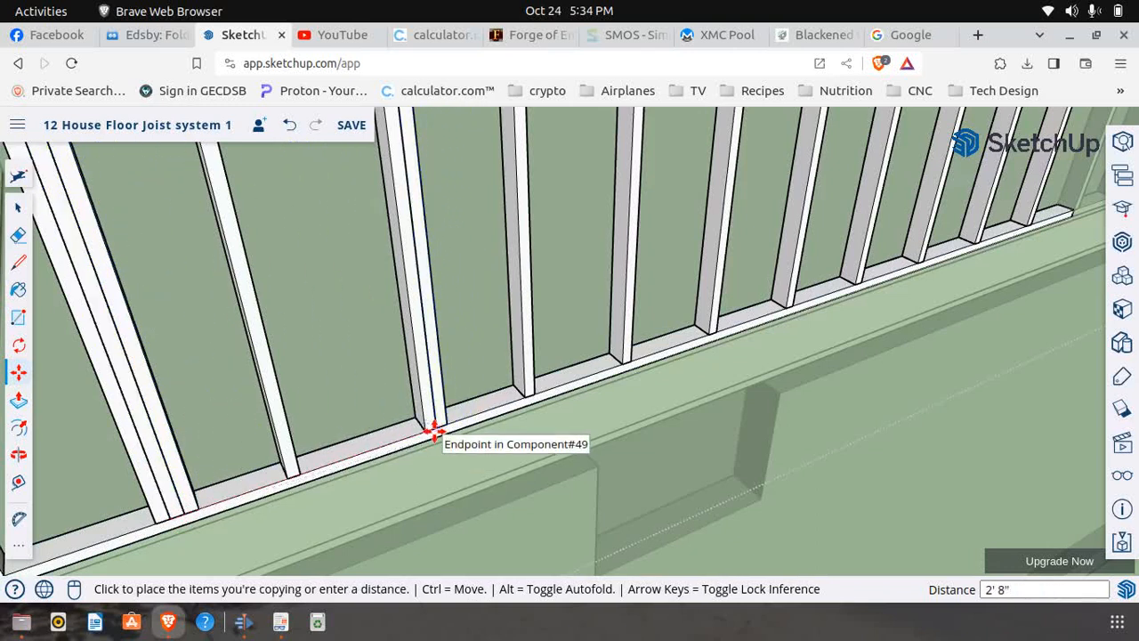
{"action": "left_click", "coordinate": [433, 431]}
{"action": "scroll", "coordinate": [488, 471], "scroll_direction": "down", "scroll_amount": 2}
{"action": "scroll", "coordinate": [487, 472], "scroll_direction": "down", "scroll_amount": 3}
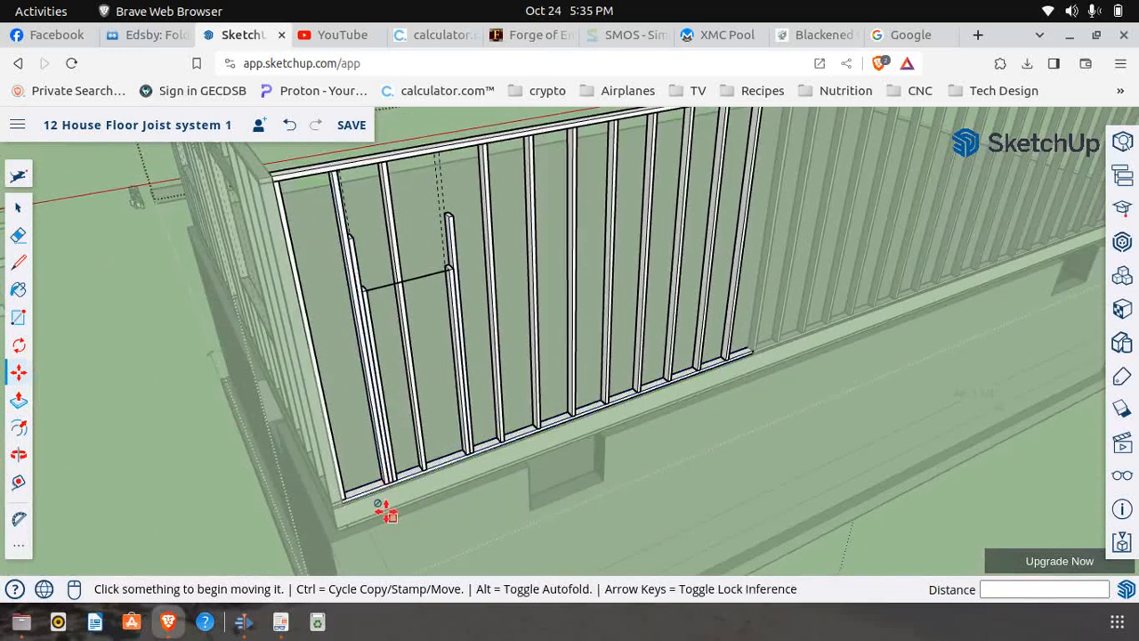
Copy the full-height side stud across the opening to the outer side of the far medium-height support stud
{"action": "scroll", "coordinate": [383, 499], "scroll_direction": "up", "scroll_amount": 1}
{"action": "scroll", "coordinate": [383, 499], "scroll_direction": "up", "scroll_amount": 2}
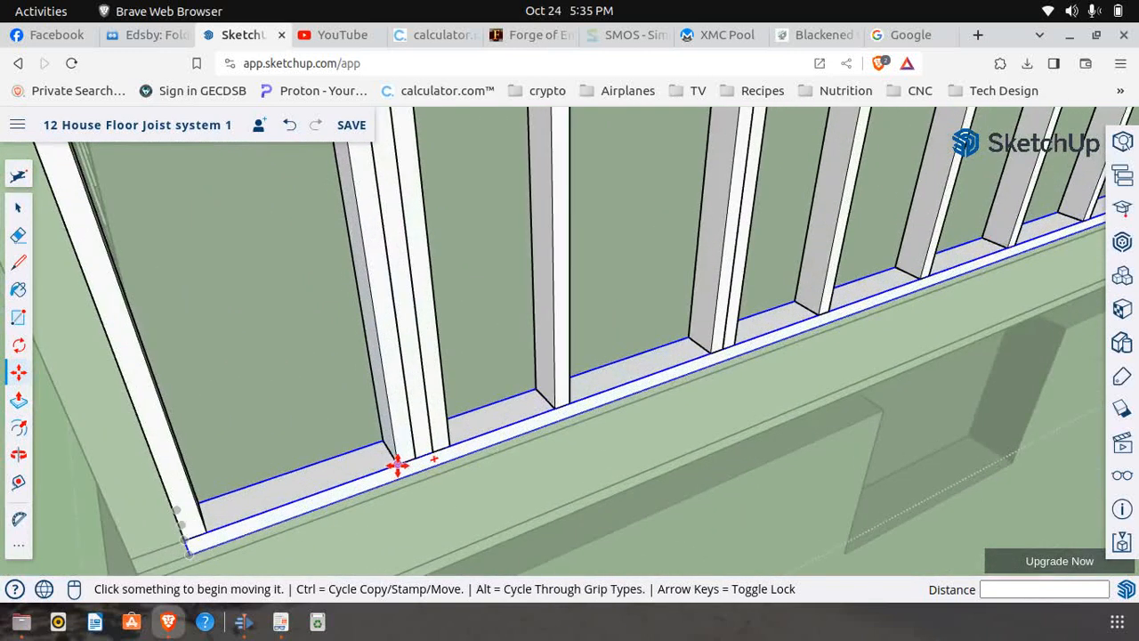
{"action": "left_click", "coordinate": [399, 463]}
{"action": "key", "text": "ctrl"}
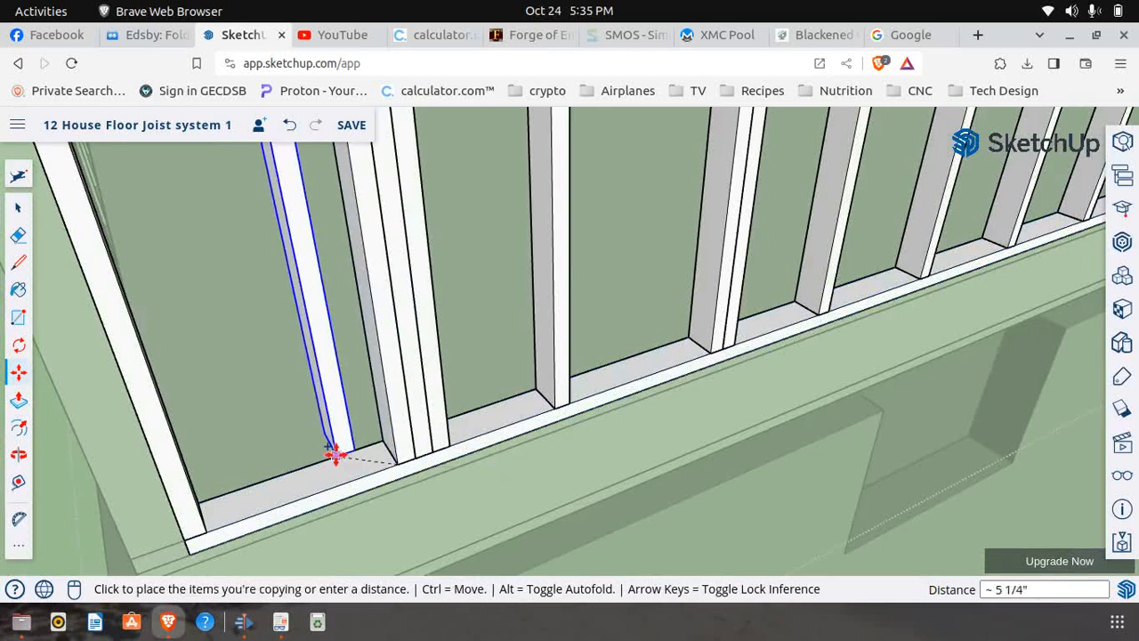
{"action": "left_click", "coordinate": [718, 360]}
{"action": "scroll", "coordinate": [566, 409], "scroll_direction": "down", "scroll_amount": 8}
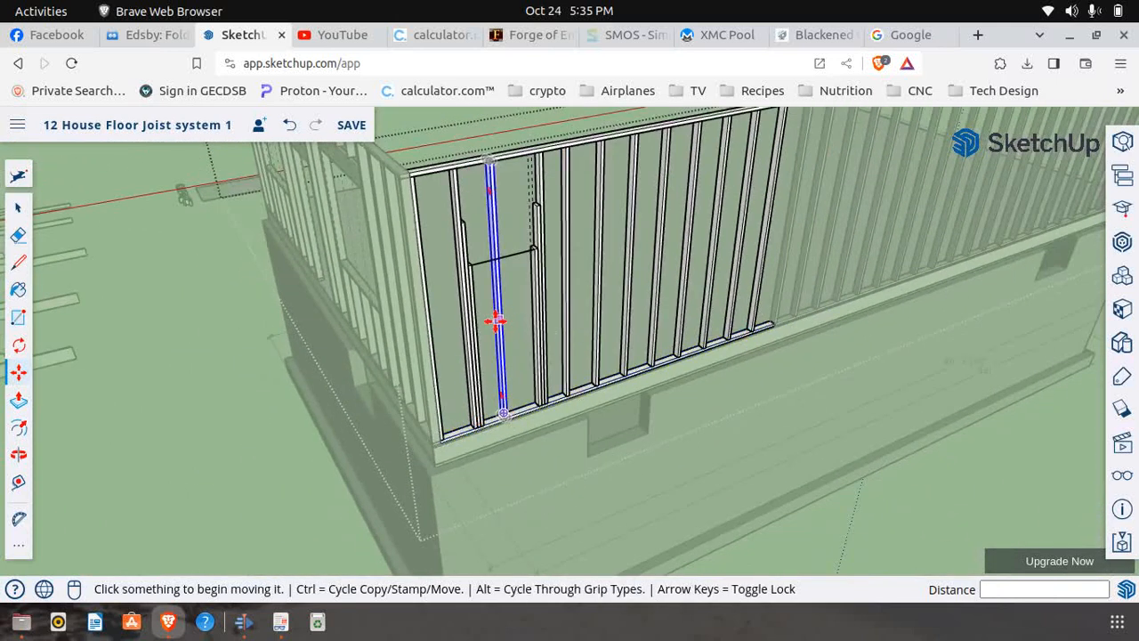
Make the full-height stud crossing the window opening unique and open that component for editing
{"action": "middle_click_drag", "start_coordinate": [496, 321], "coordinate": [463, 326]}
{"action": "scroll", "coordinate": [500, 261], "scroll_direction": "up", "scroll_amount": 5}
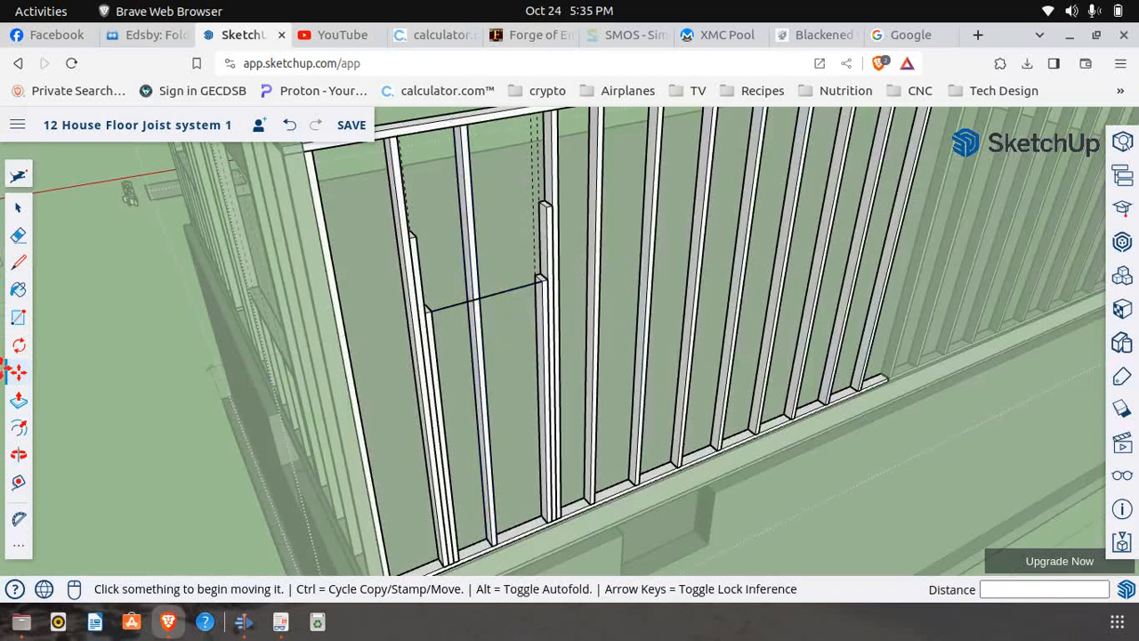
{"action": "left_click", "coordinate": [24, 208]}
{"action": "scroll", "coordinate": [480, 285], "scroll_direction": "up", "scroll_amount": 3}
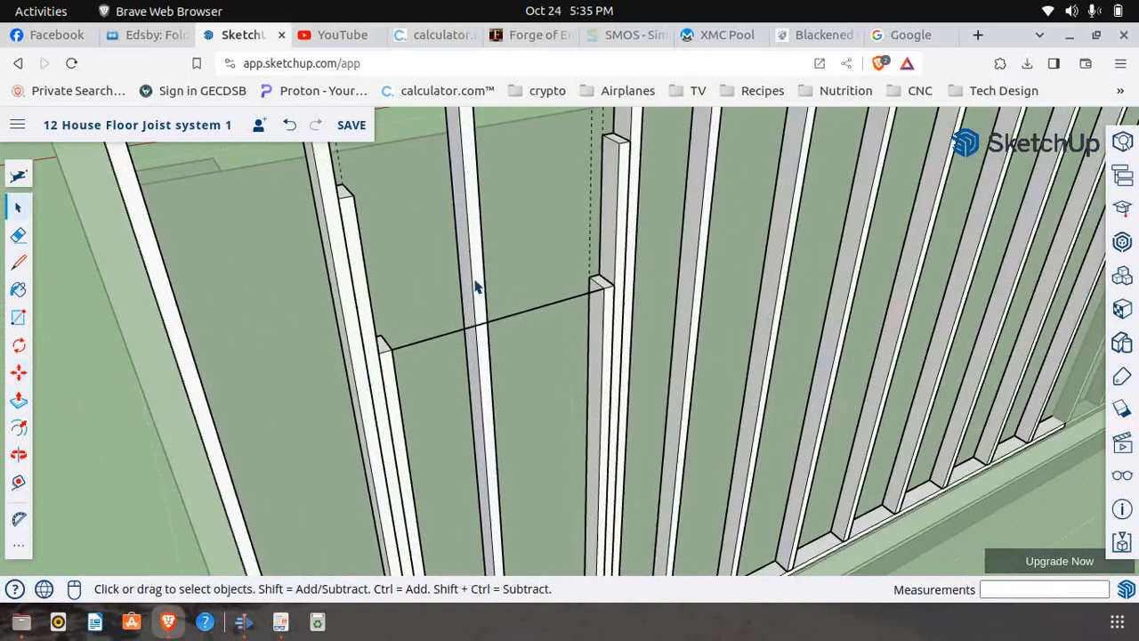
{"action": "right_click", "coordinate": [480, 312]}
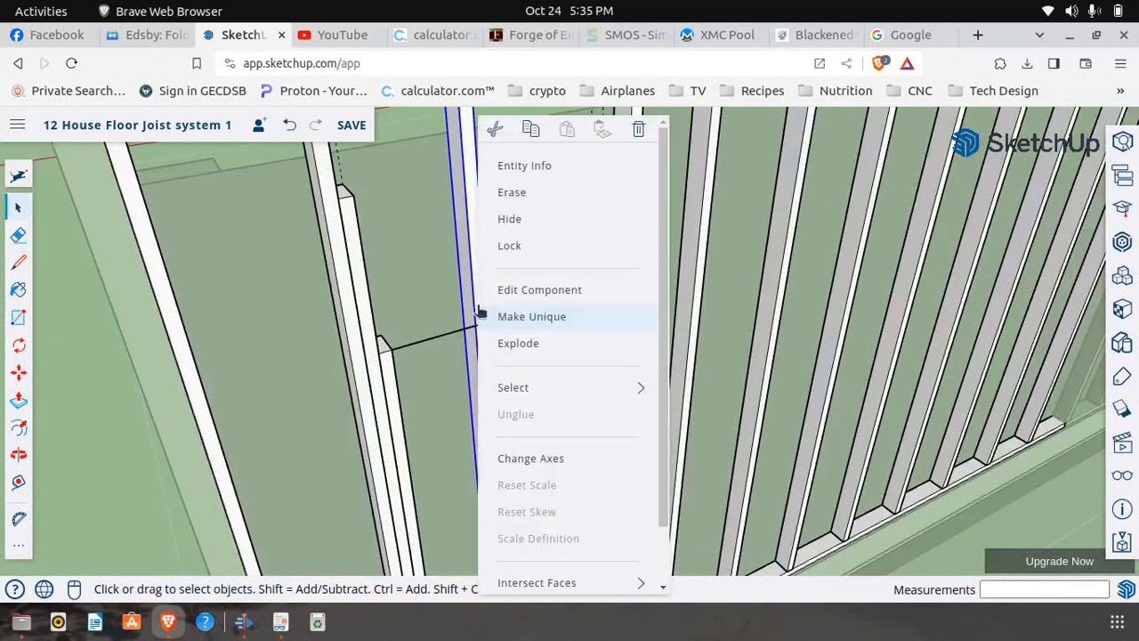
{"action": "left_click", "coordinate": [541, 319]}
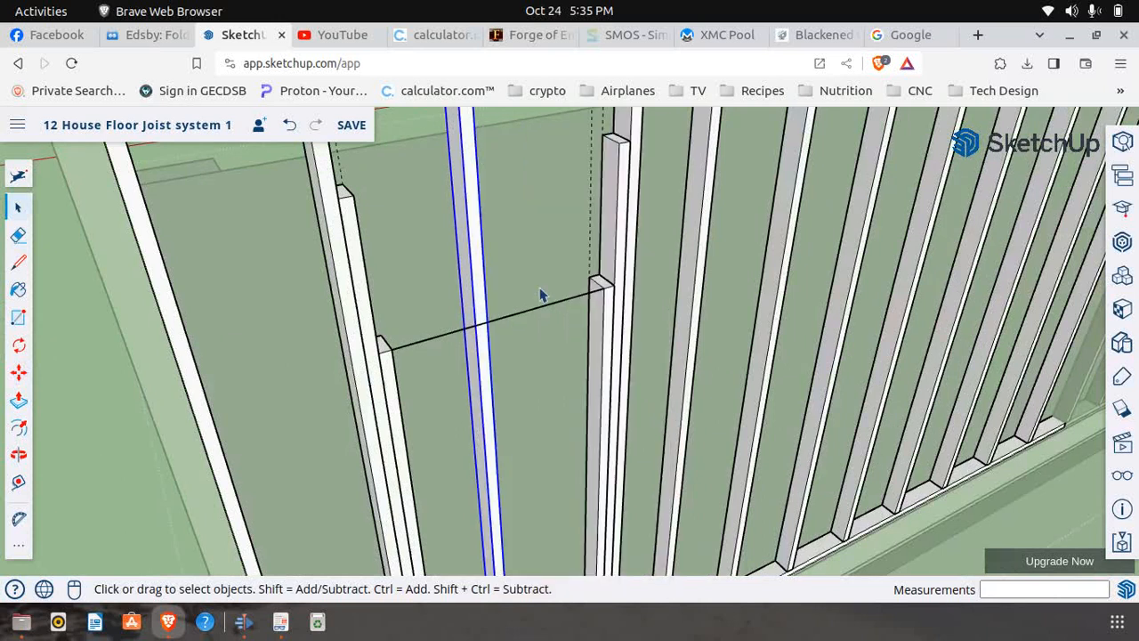
{"action": "right_click", "coordinate": [476, 309]}
{"action": "left_click", "coordinate": [500, 292]}
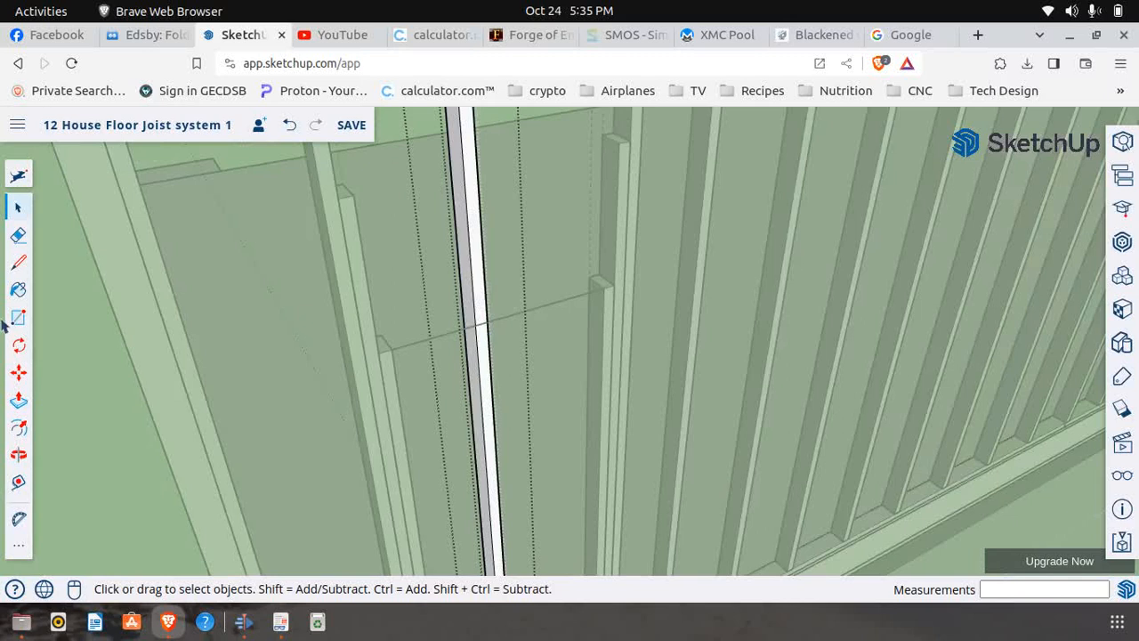
Draw a 1 1/2" line across the middle stud's front face at the window-width line, and push the portion above it back 3 1/2"
{"action": "left_click", "coordinate": [26, 260]}
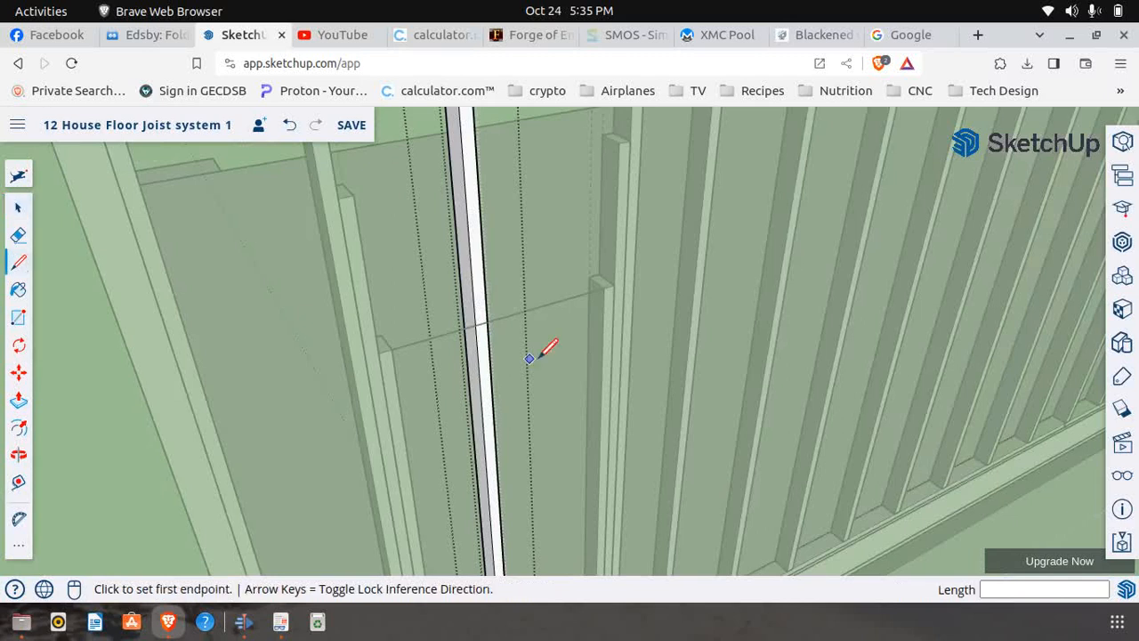
{"action": "left_click", "coordinate": [480, 322]}
{"action": "left_click", "coordinate": [495, 312]}
{"action": "left_click", "coordinate": [18, 402]}
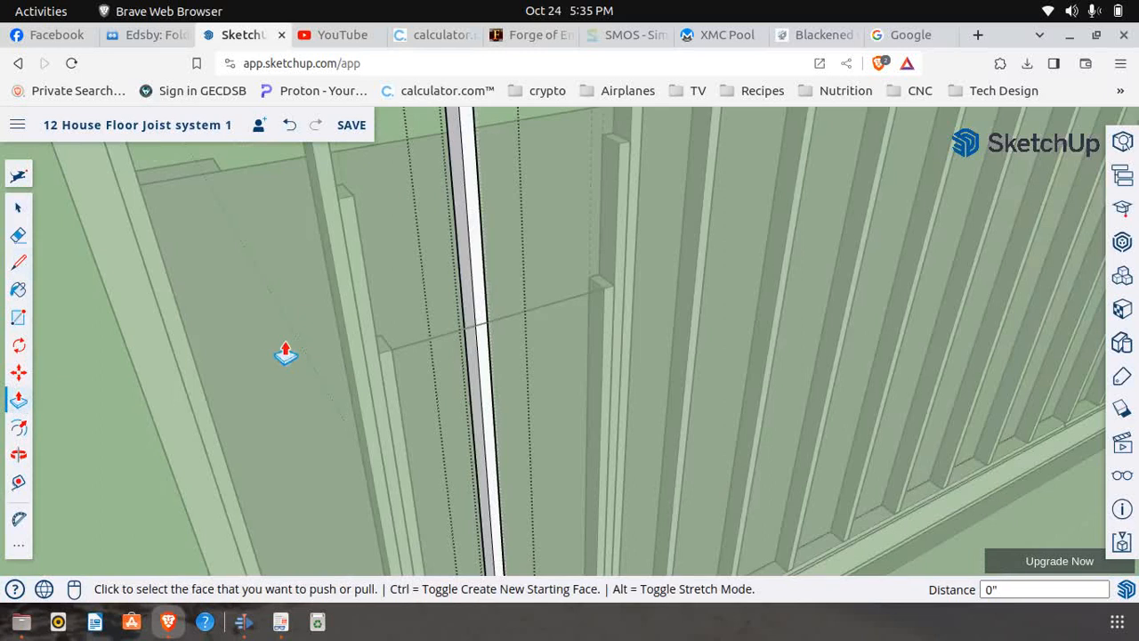
{"action": "left_click", "coordinate": [478, 317]}
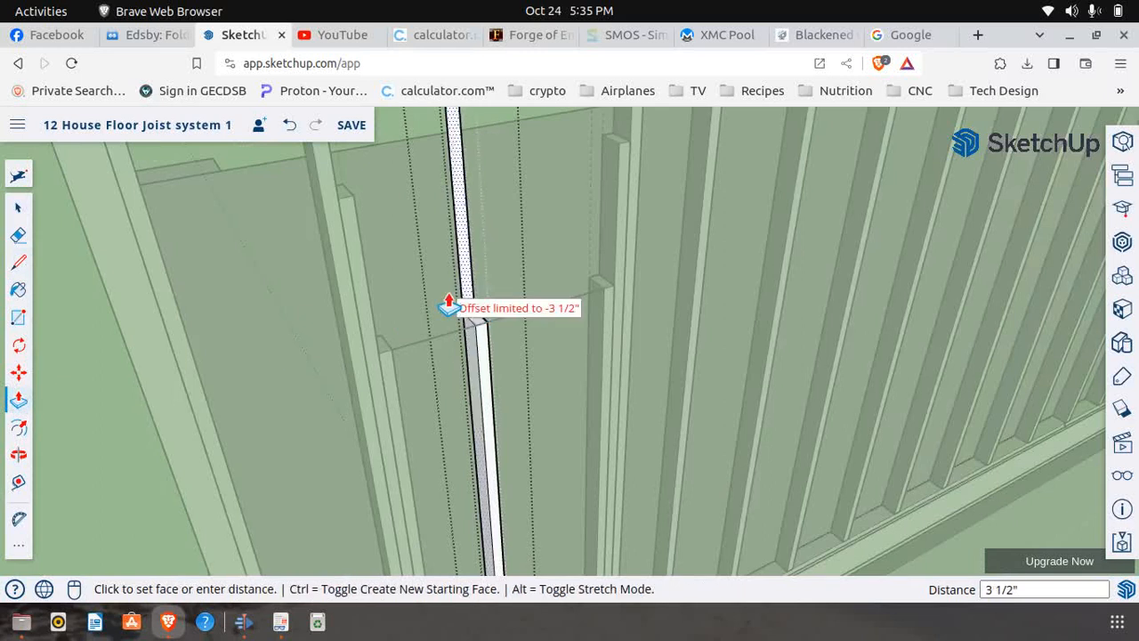
{"action": "left_click", "coordinate": [449, 305]}
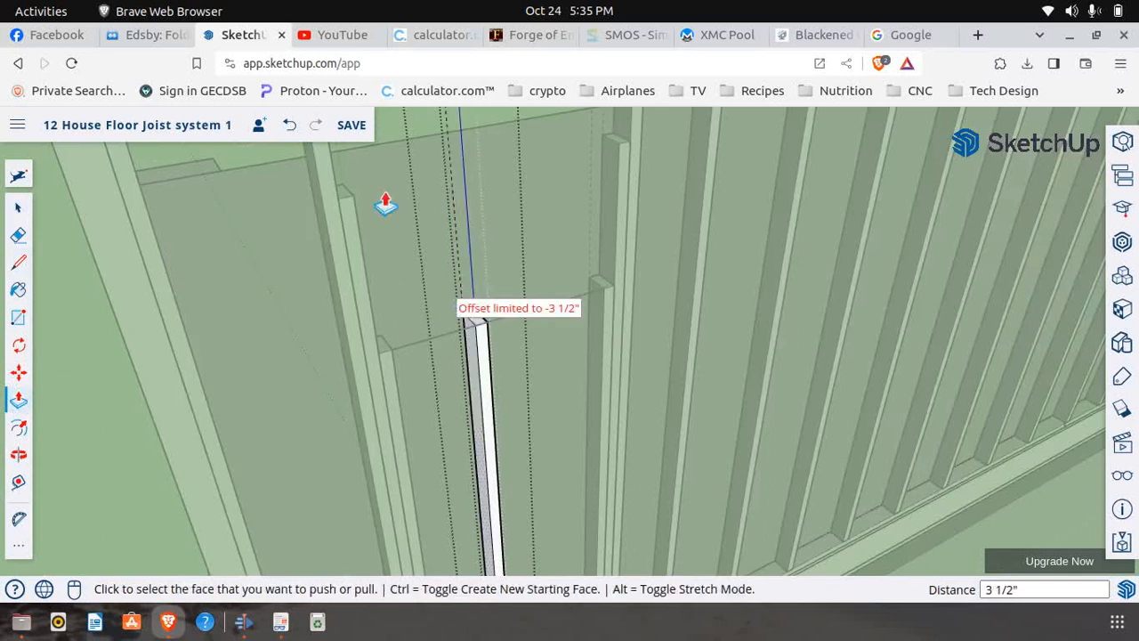
Copy the shortened middle stud about 9' 5 1/2" out to the open space beyond the wall's corner
{"action": "left_click", "coordinate": [20, 206]}
{"action": "scroll", "coordinate": [136, 430], "scroll_direction": "down", "scroll_amount": 10}
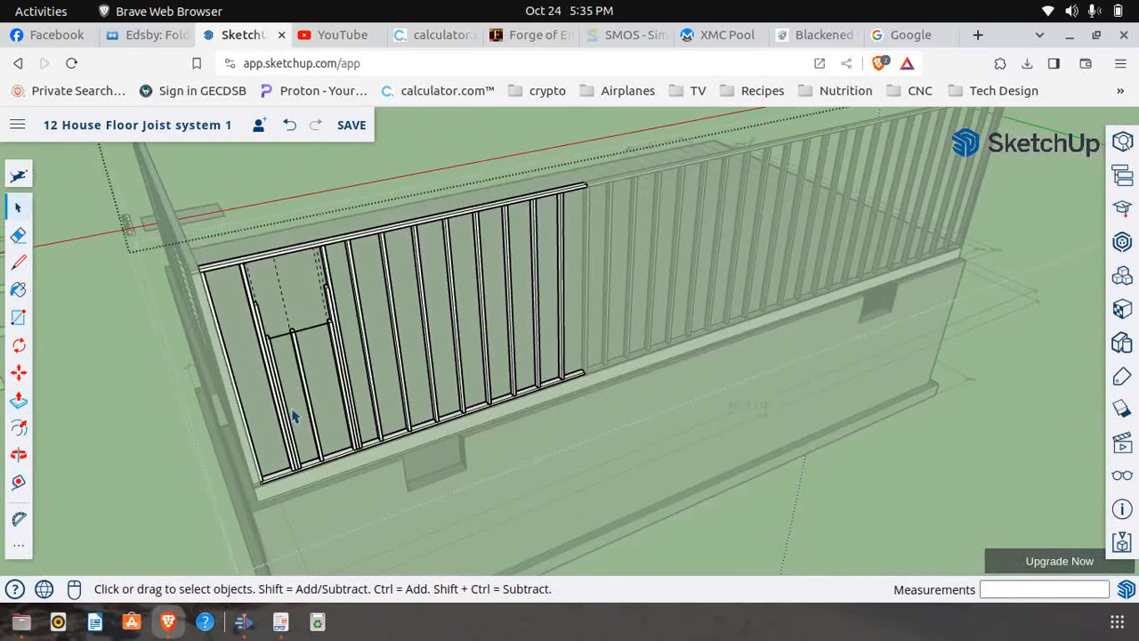
{"action": "left_click", "coordinate": [19, 374]}
{"action": "scroll", "coordinate": [321, 458], "scroll_direction": "up", "scroll_amount": 4}
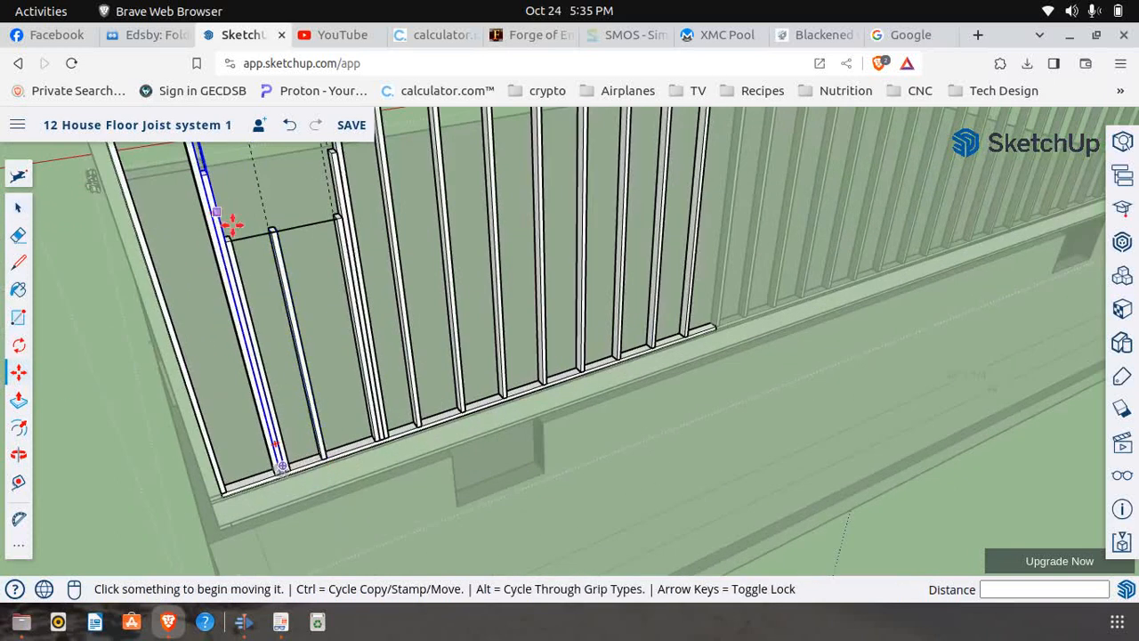
{"action": "scroll", "coordinate": [310, 463], "scroll_direction": "up", "scroll_amount": 5}
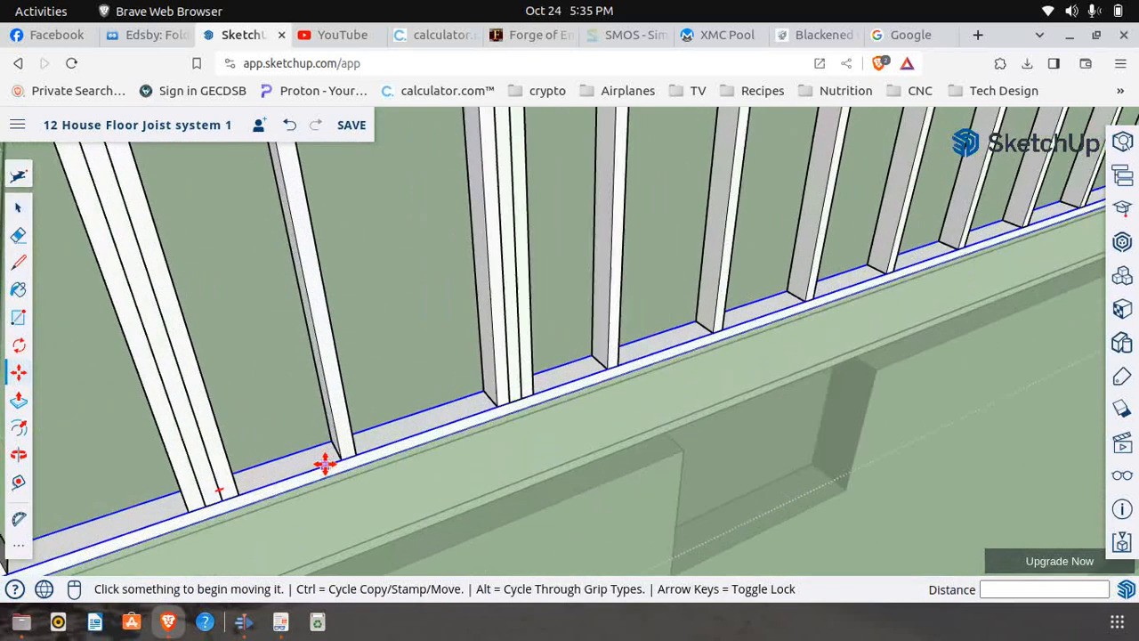
{"action": "key", "text": "ctrl"}
{"action": "left_click", "coordinate": [354, 463]}
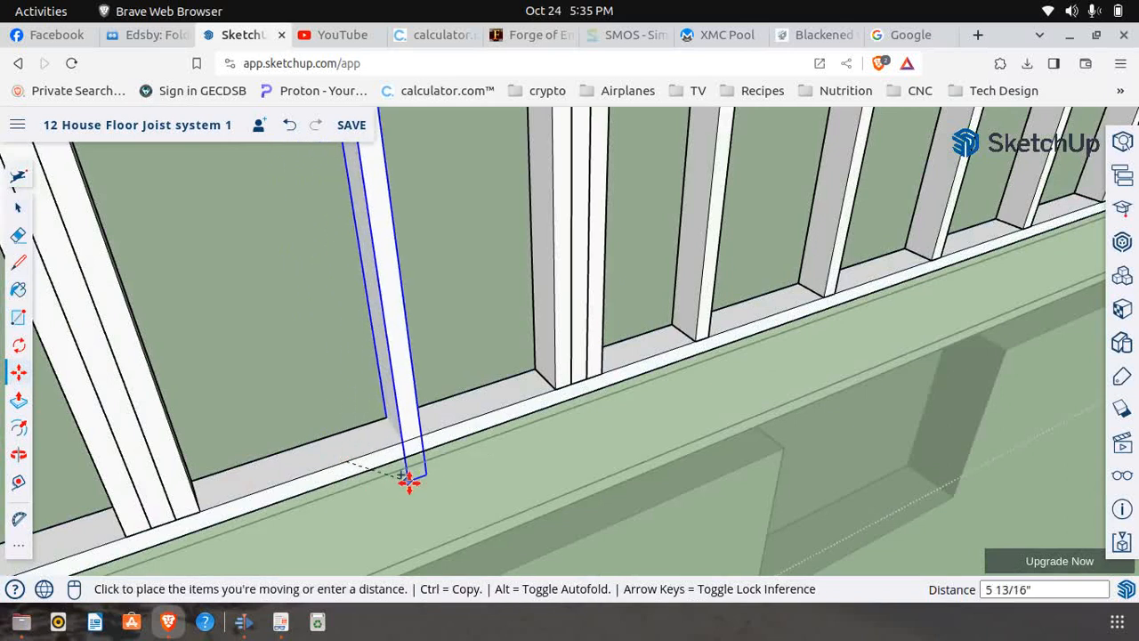
{"action": "scroll", "coordinate": [397, 445], "scroll_direction": "down", "scroll_amount": 1}
{"action": "scroll", "coordinate": [397, 445], "scroll_direction": "down", "scroll_amount": 5}
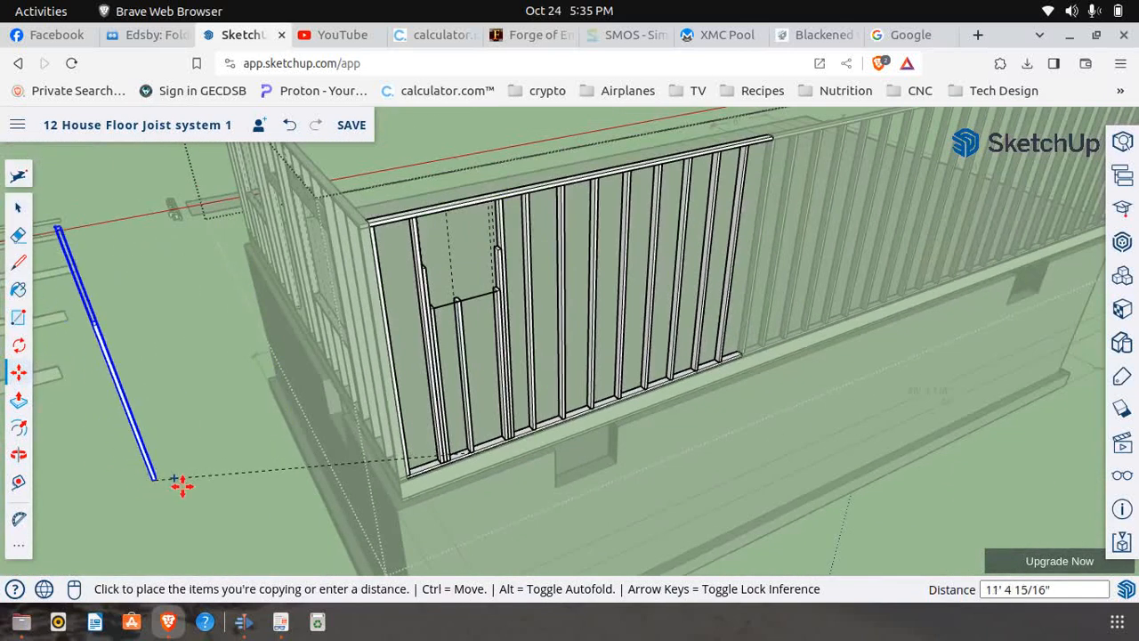
{"action": "left_click", "coordinate": [204, 488]}
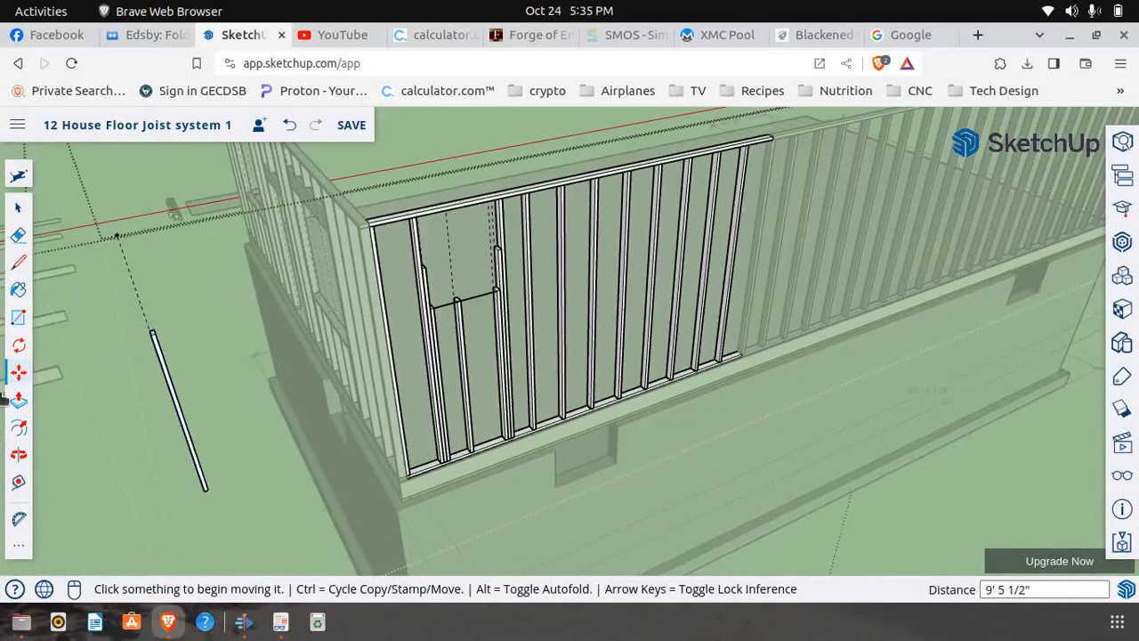
Make the copied stud beyond the wall's corner a unique component
{"action": "left_click", "coordinate": [19, 207]}
{"action": "left_click", "coordinate": [197, 462]}
{"action": "right_click", "coordinate": [195, 461]}
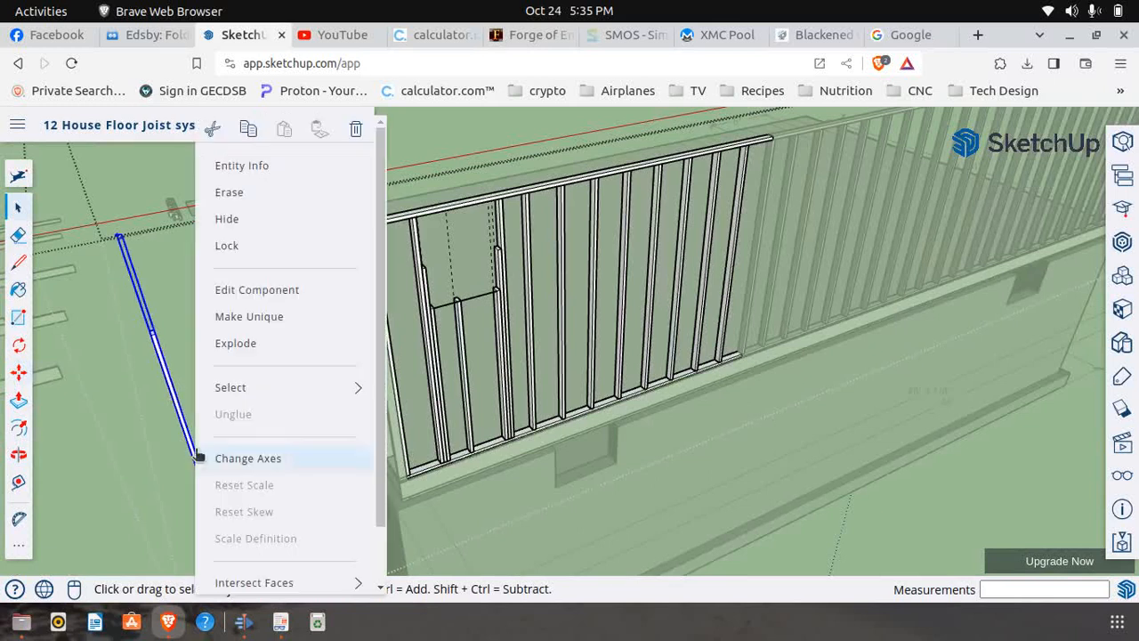
{"action": "left_click", "coordinate": [233, 319]}
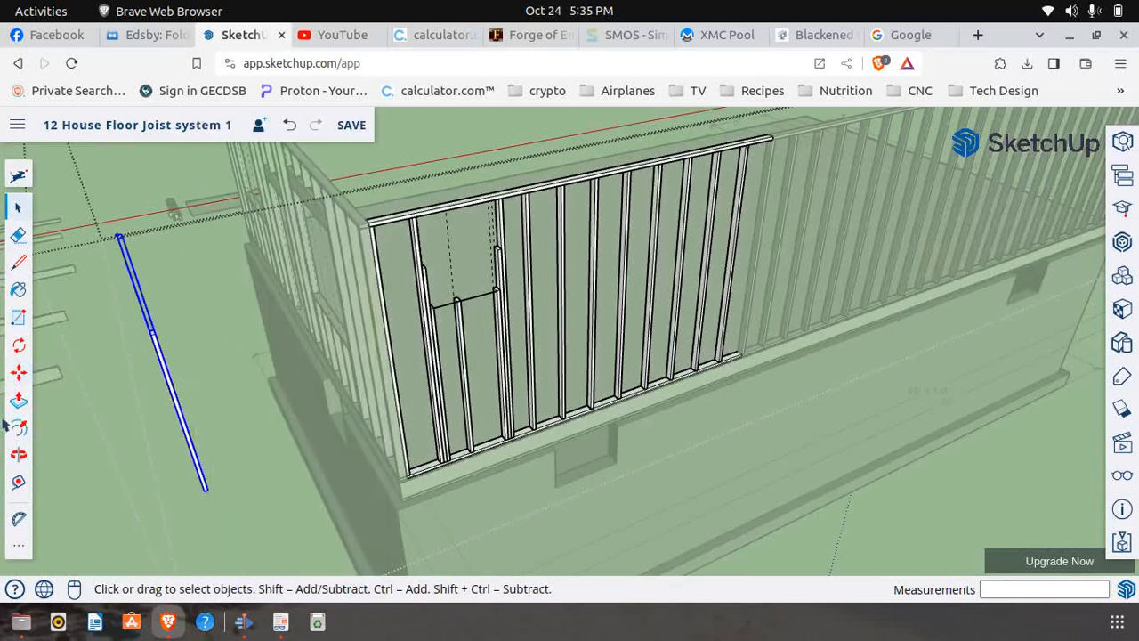
Rotate the unique stud copy 90° in the wall's plane so it lies horizontally along the wall
{"action": "left_click", "coordinate": [18, 347]}
{"action": "scroll", "coordinate": [183, 525], "scroll_direction": "up", "scroll_amount": 6}
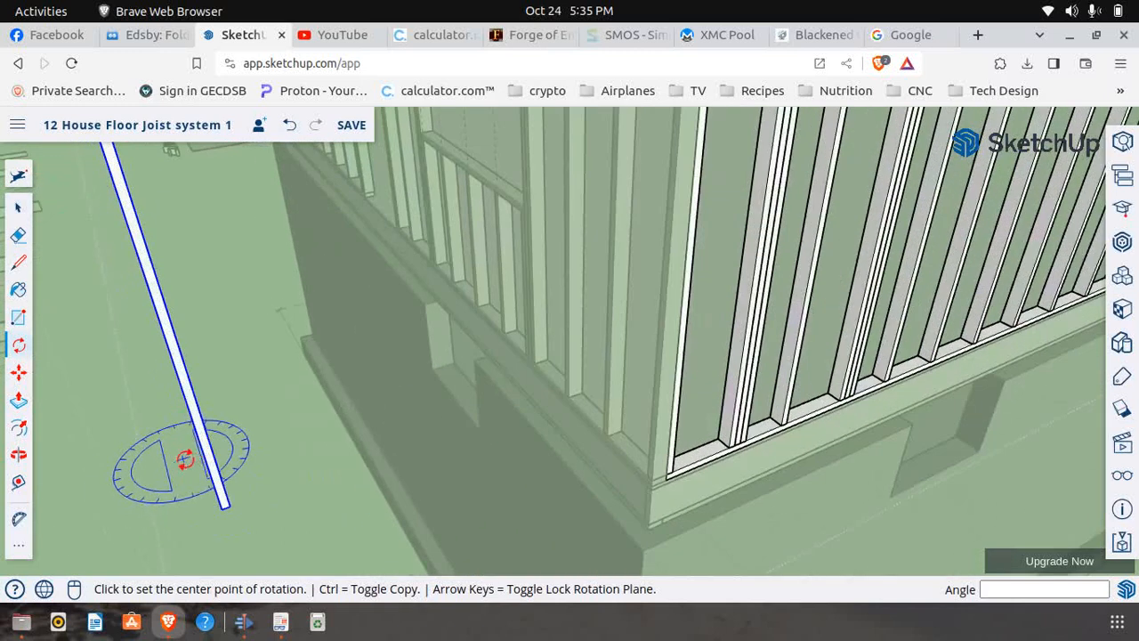
{"action": "left_click", "coordinate": [207, 435]}
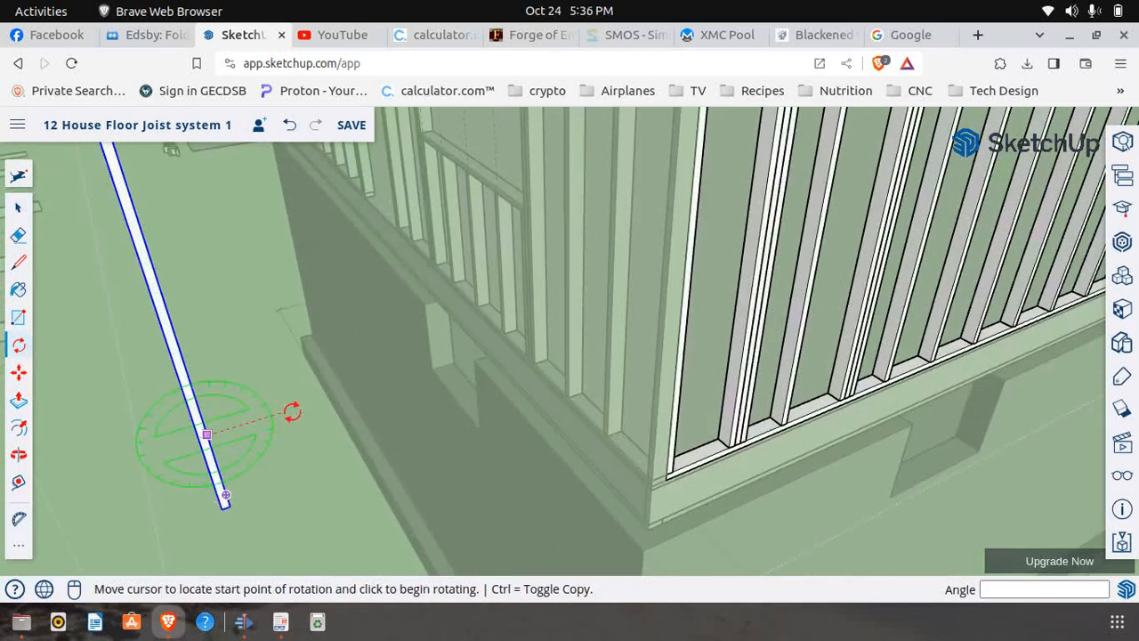
{"action": "left_click", "coordinate": [297, 403]}
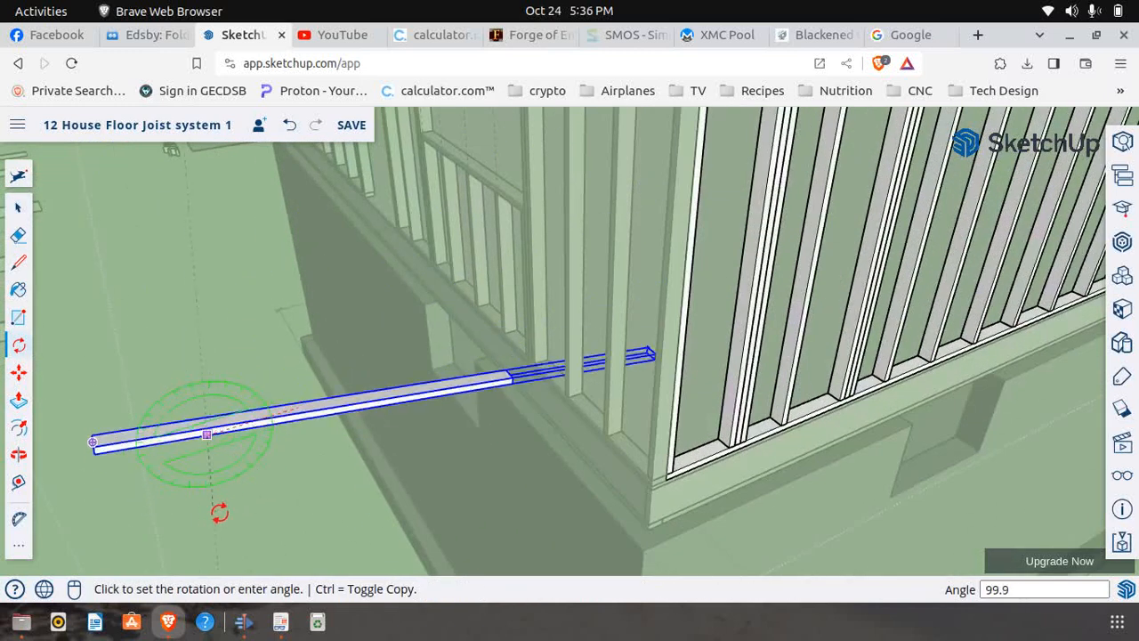
{"action": "left_click", "coordinate": [239, 506]}
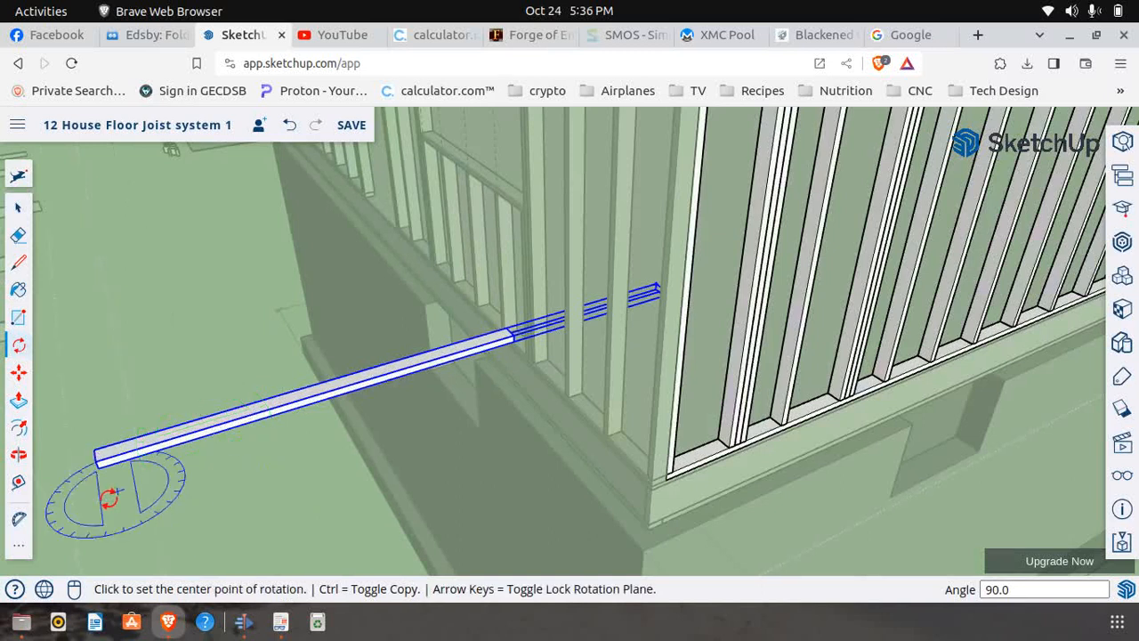
Move the horizontal board by its lower front corner onto the top of the near short stud, against the adjacent support stud
{"action": "left_click", "coordinate": [18, 374]}
{"action": "scroll", "coordinate": [82, 457], "scroll_direction": "up", "scroll_amount": 2}
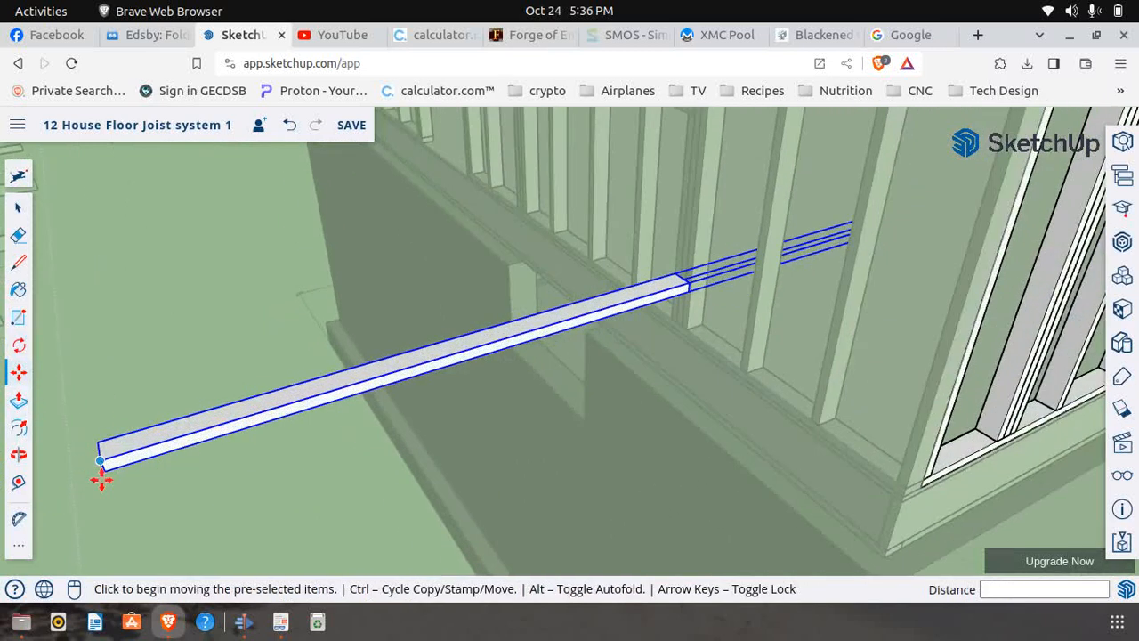
{"action": "left_click", "coordinate": [105, 478]}
{"action": "middle_click_drag", "start_coordinate": [105, 478], "coordinate": [12, 471]}
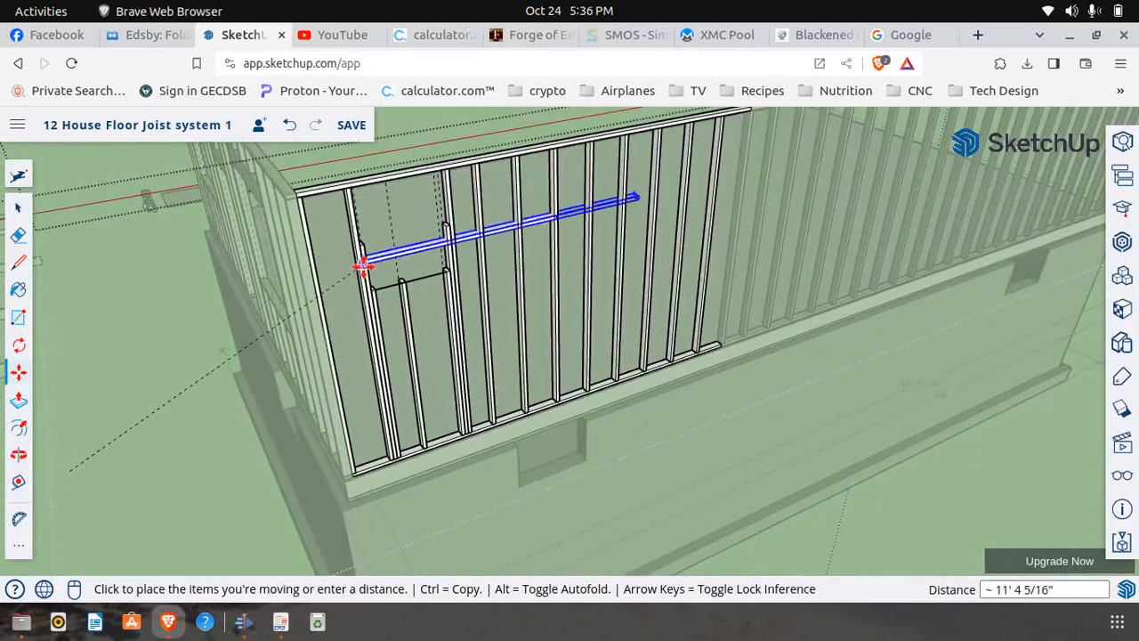
{"action": "scroll", "coordinate": [378, 285], "scroll_direction": "up", "scroll_amount": 6}
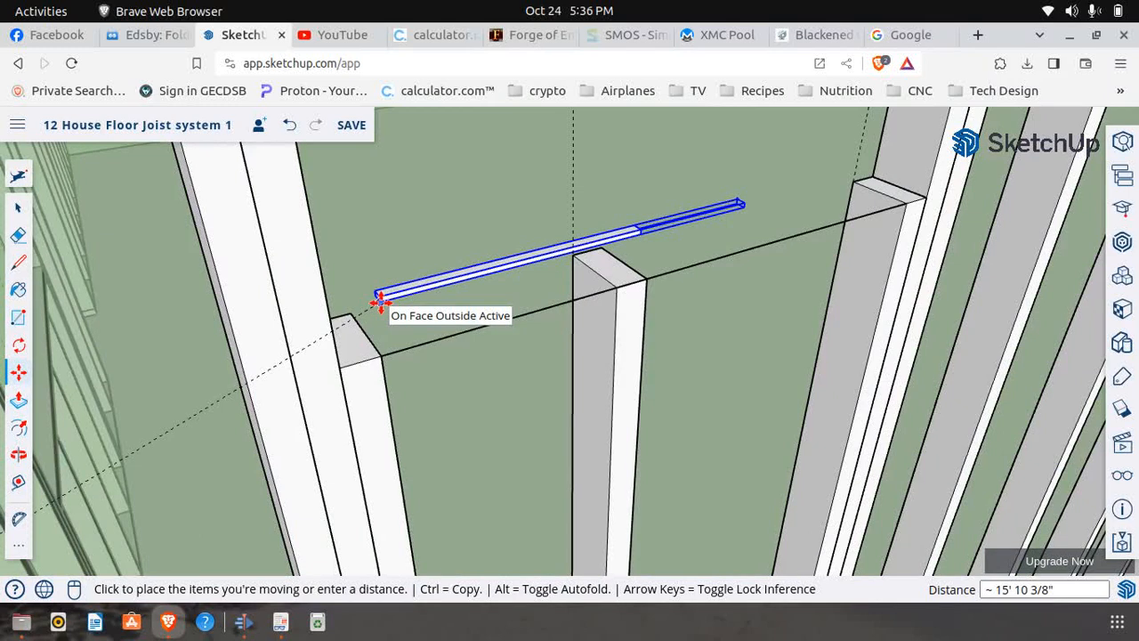
{"action": "left_click", "coordinate": [344, 369]}
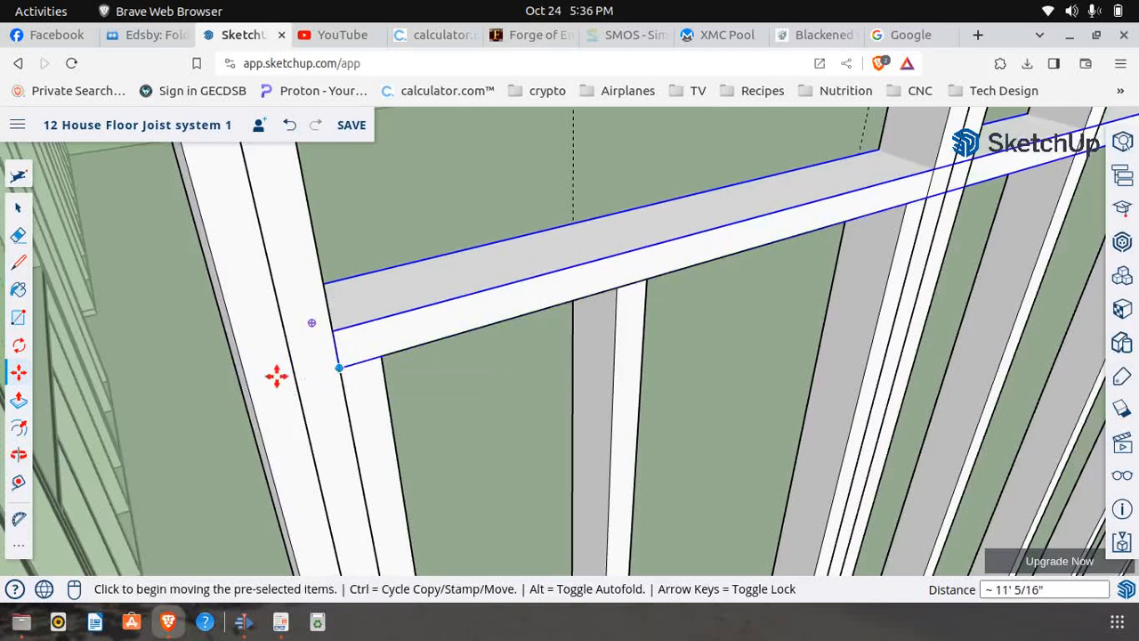
{"action": "middle_click_drag", "start_coordinate": [344, 371], "coordinate": [37, 414]}
Open the horizontal sill for editing and draw a 1 1/2" line across its front face at the far support stud's inner edge
{"action": "left_click", "coordinate": [16, 208]}
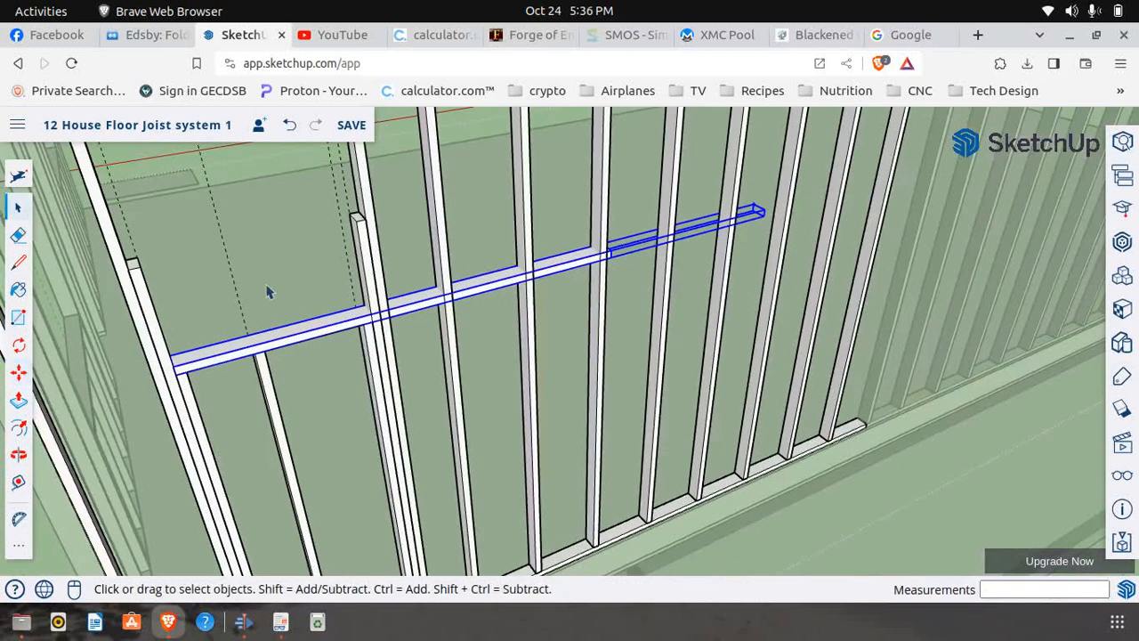
{"action": "scroll", "coordinate": [337, 338], "scroll_direction": "up", "scroll_amount": 5}
{"action": "right_click", "coordinate": [365, 331]}
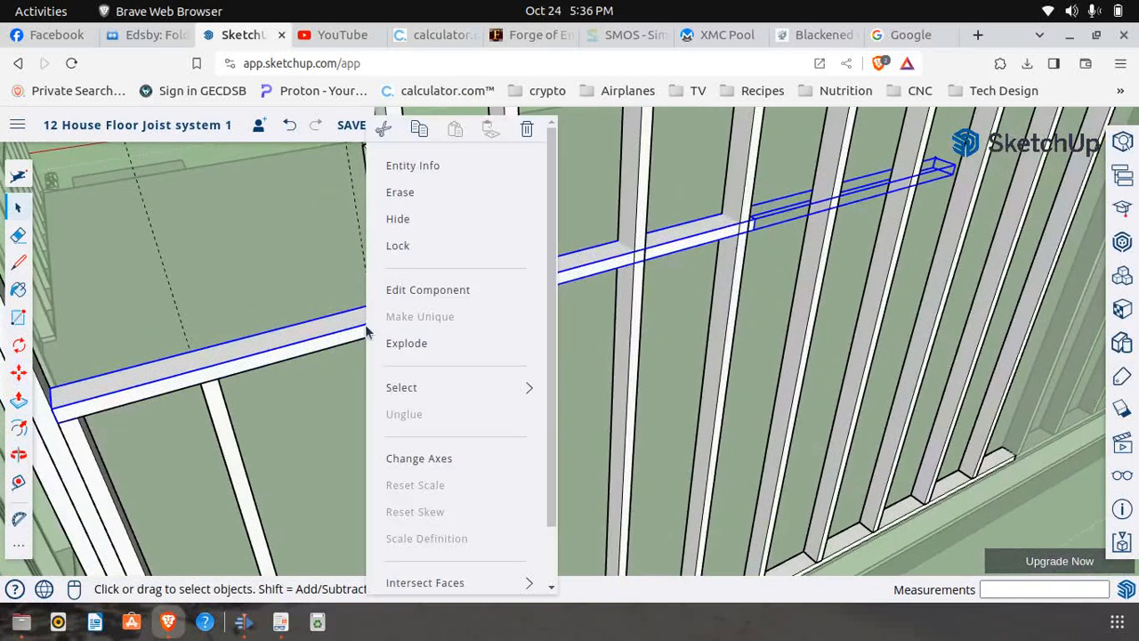
{"action": "left_click", "coordinate": [400, 290]}
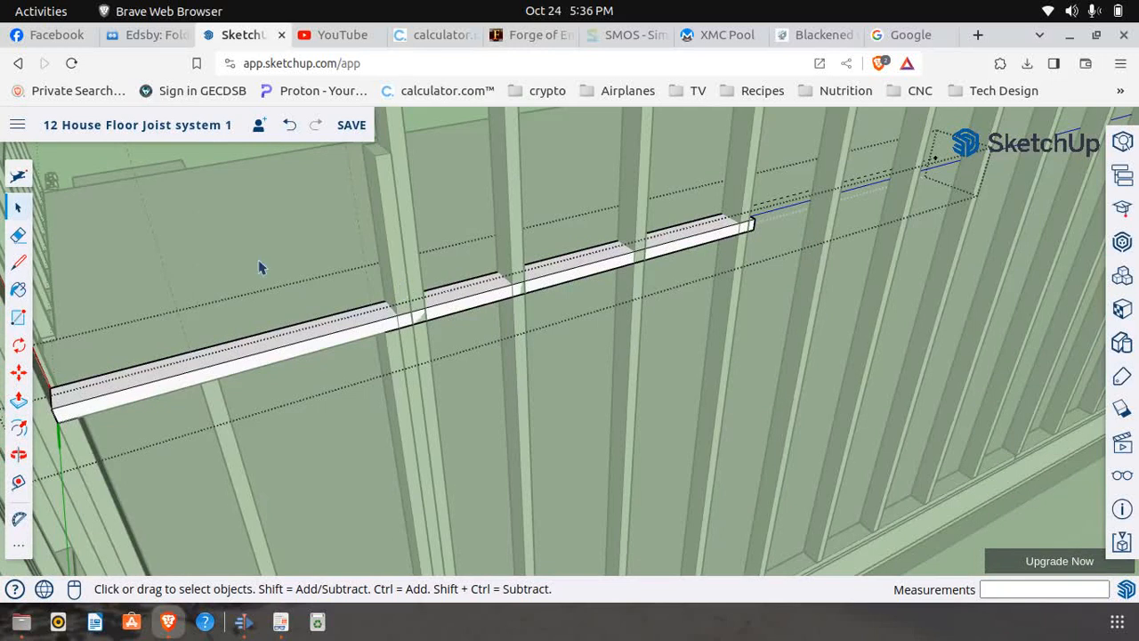
{"action": "left_click", "coordinate": [17, 262]}
{"action": "scroll", "coordinate": [410, 329], "scroll_direction": "up", "scroll_amount": 2}
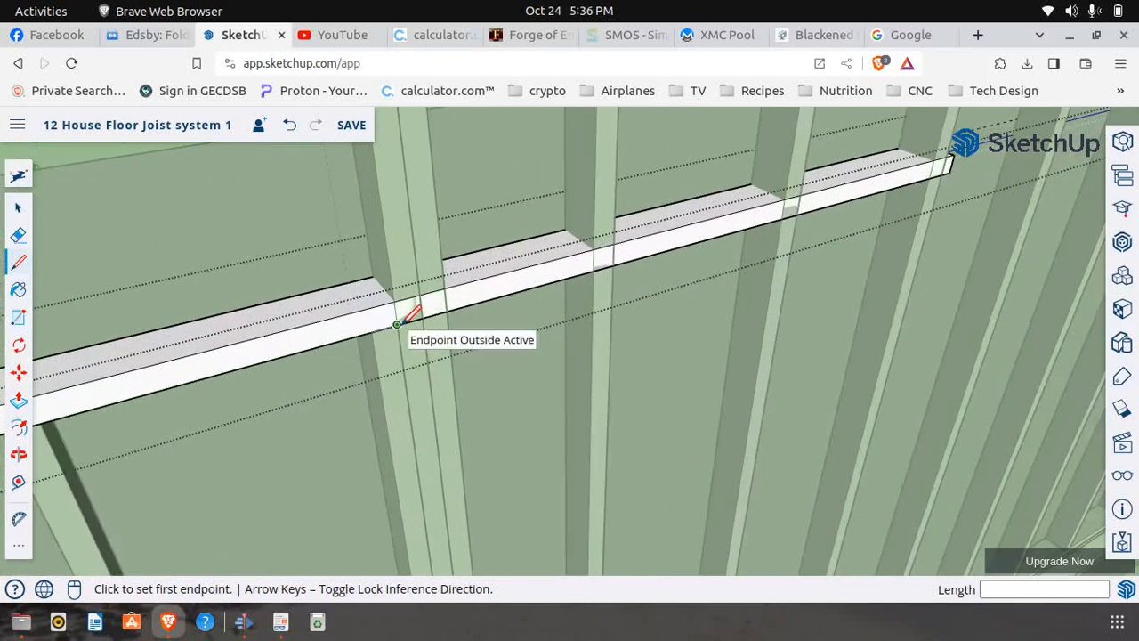
{"action": "left_click", "coordinate": [397, 324]}
{"action": "left_click", "coordinate": [396, 301]}
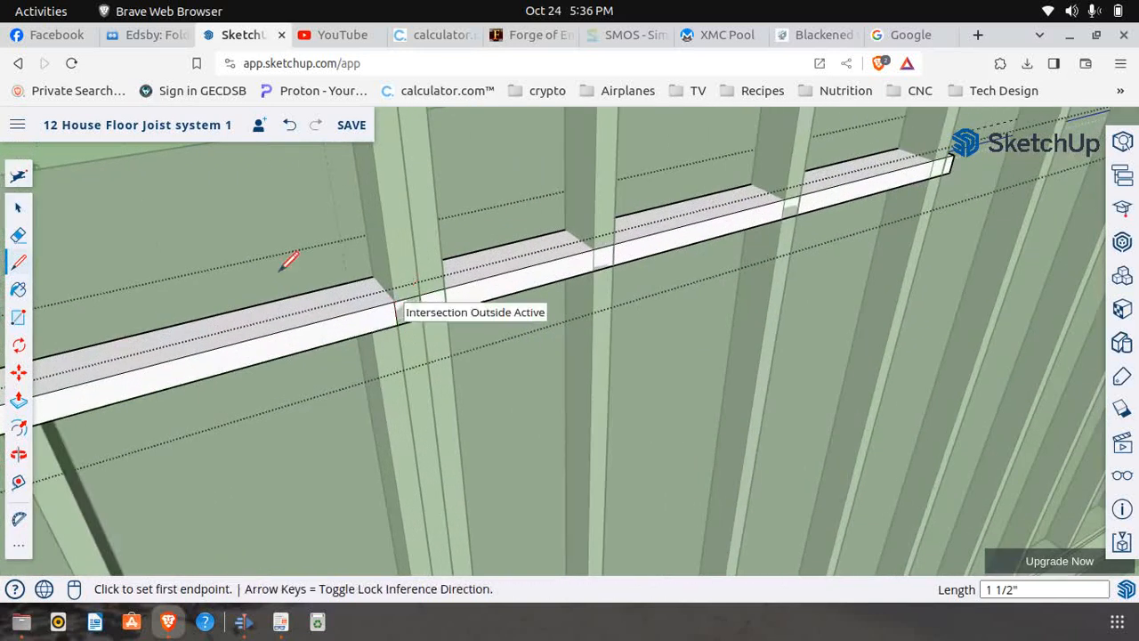
Push the sill portion beyond the line back 3 1/2" to cut it off, and close the component
{"action": "left_click", "coordinate": [18, 398]}
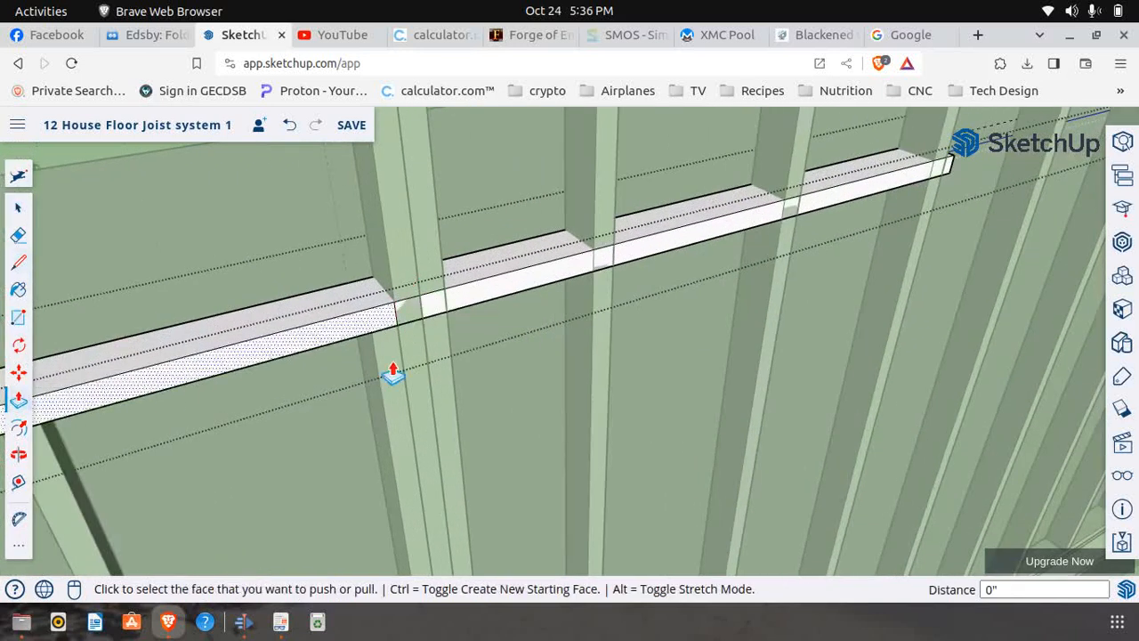
{"action": "left_click", "coordinate": [522, 286]}
{"action": "left_click", "coordinate": [300, 303]}
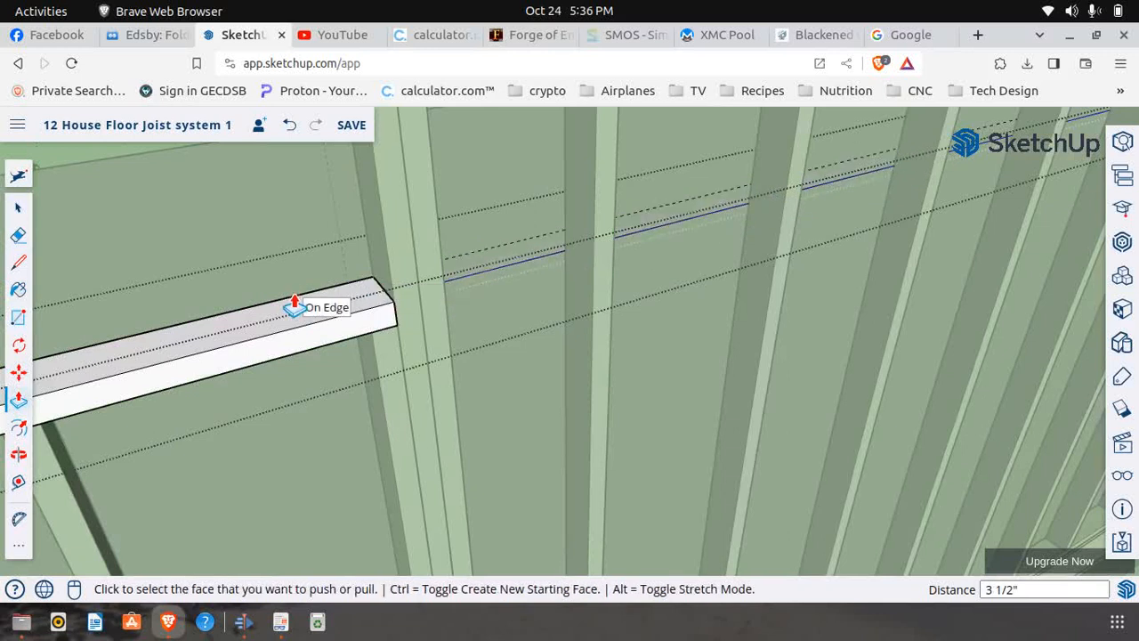
{"action": "middle_click_drag", "start_coordinate": [386, 292], "coordinate": [306, 290]}
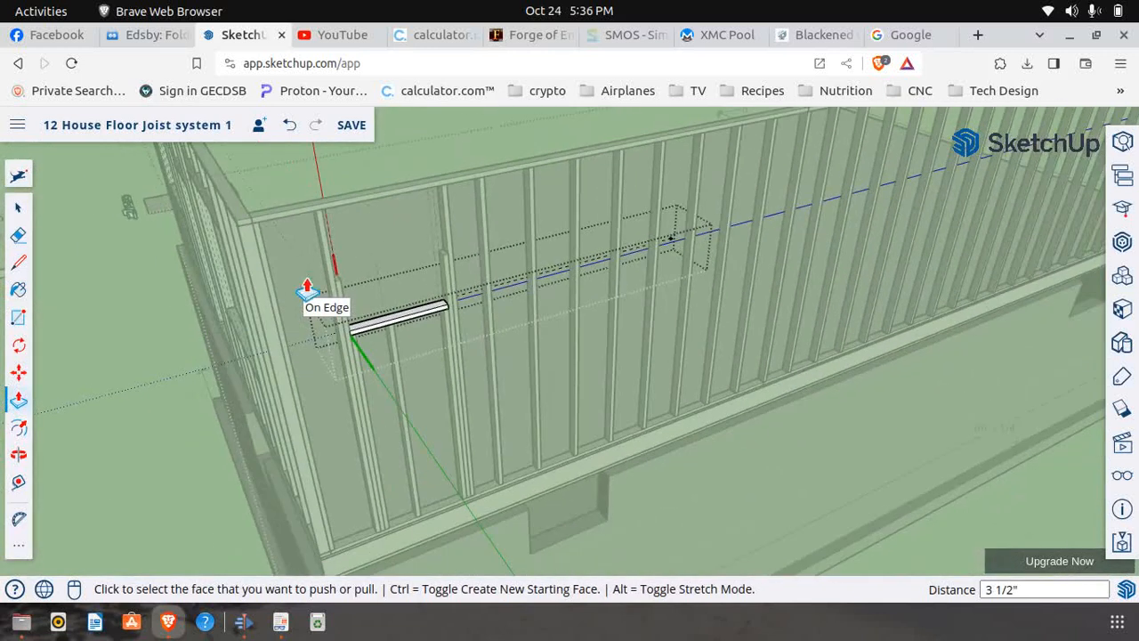
{"action": "left_click", "coordinate": [18, 206]}
{"action": "left_click", "coordinate": [182, 384]}
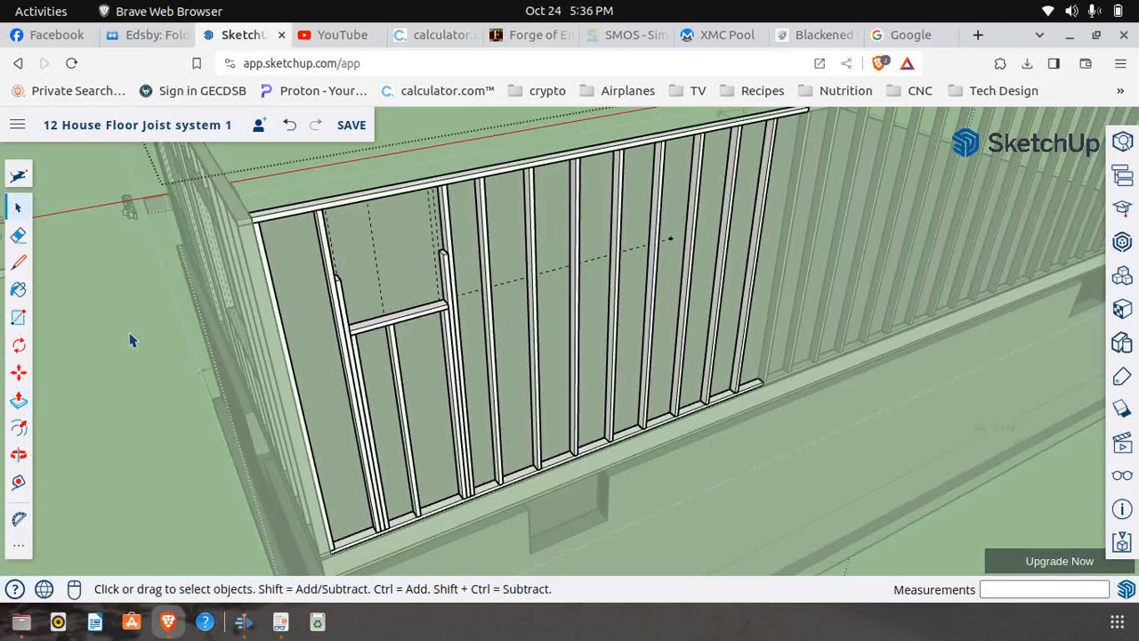
Check the header and sill dimensions of the corner window opening in First Floor Frame.pdf
{"action": "scroll", "coordinate": [185, 339], "scroll_direction": "down", "scroll_amount": 3}
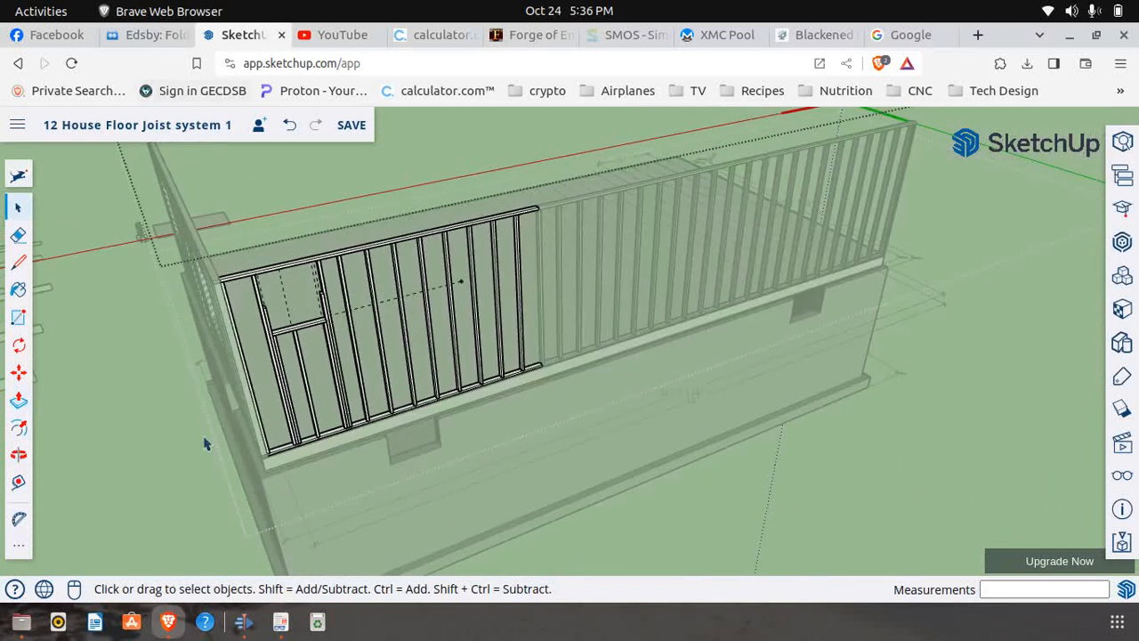
{"action": "left_click", "coordinate": [278, 622]}
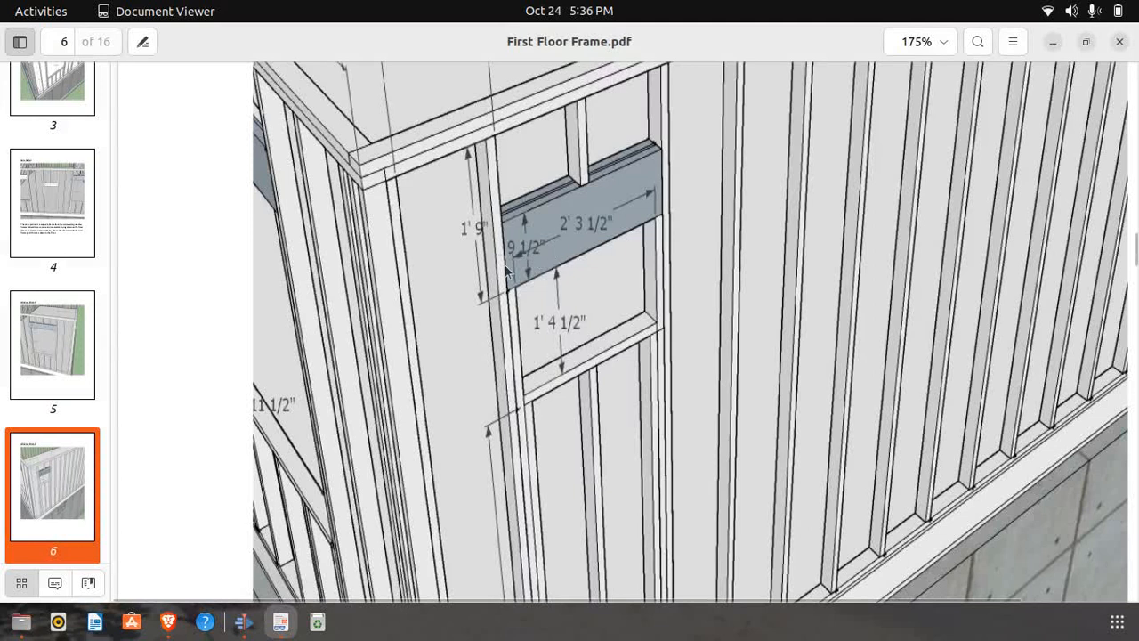
{"action": "scroll", "coordinate": [504, 266], "scroll_direction": "down", "scroll_amount": 4}
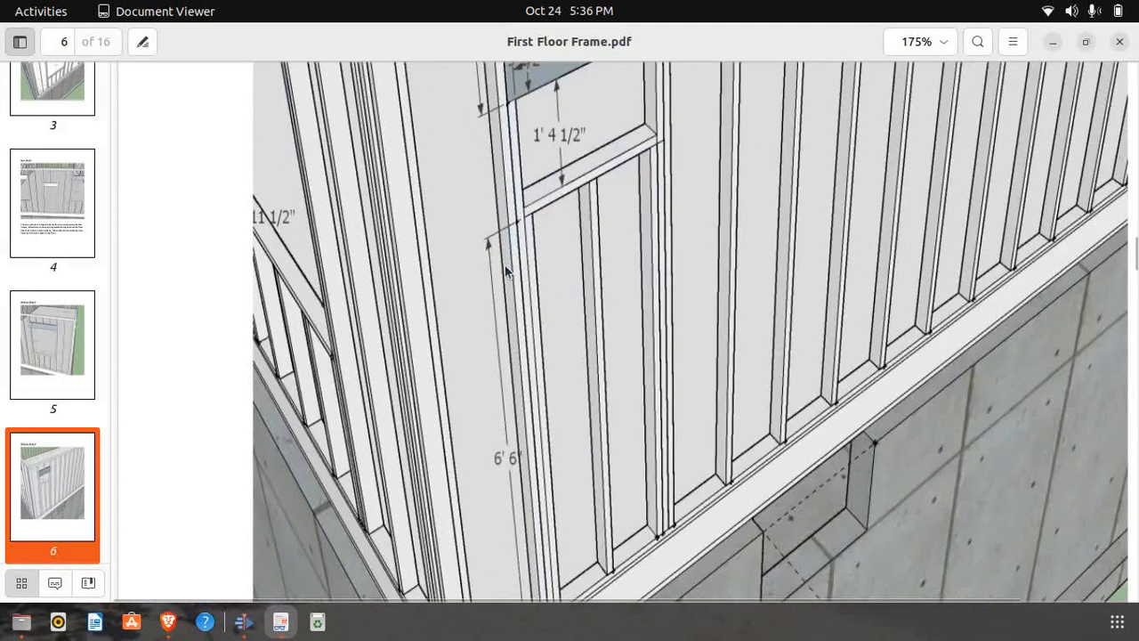
{"action": "left_click", "coordinate": [169, 621]}
{"action": "scroll", "coordinate": [351, 391], "scroll_direction": "down", "scroll_amount": 5}
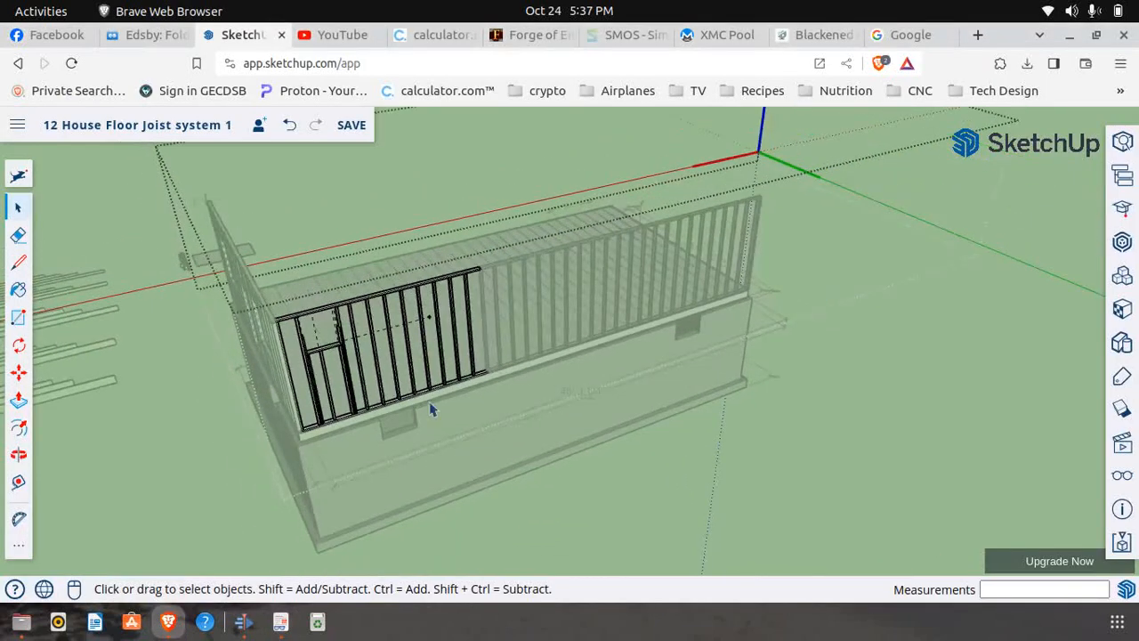
Close the wall group and copy the shortest 2x10 from the lumber library to the open ground beside the house's long side wall
{"action": "left_click", "coordinate": [263, 253]}
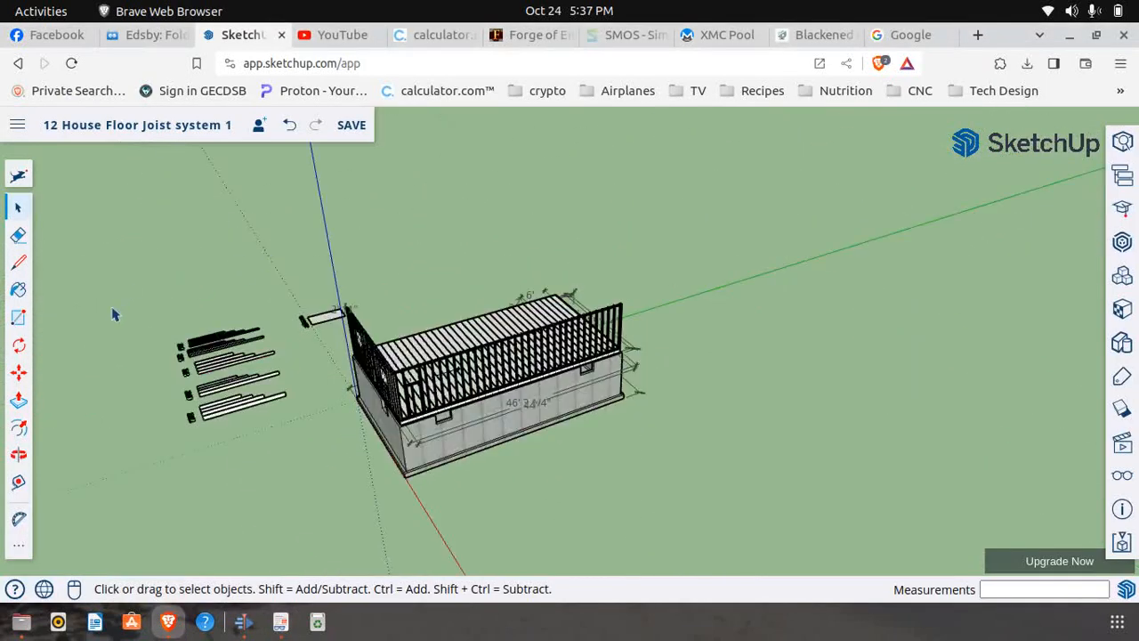
{"action": "left_click", "coordinate": [18, 455]}
{"action": "mouse_move", "coordinate": [178, 436]}
{"action": "left_mouse_down"}
{"action": "mouse_move", "coordinate": [211, 452]}
{"action": "mouse_move", "coordinate": [384, 460]}
{"action": "mouse_move", "coordinate": [384, 352]}
{"action": "mouse_move", "coordinate": [393, 385]}
{"action": "mouse_move", "coordinate": [325, 425]}
{"action": "mouse_move", "coordinate": [277, 559]}
{"action": "left_mouse_up"}
{"action": "scroll", "coordinate": [241, 501], "scroll_direction": "up", "scroll_amount": 6}
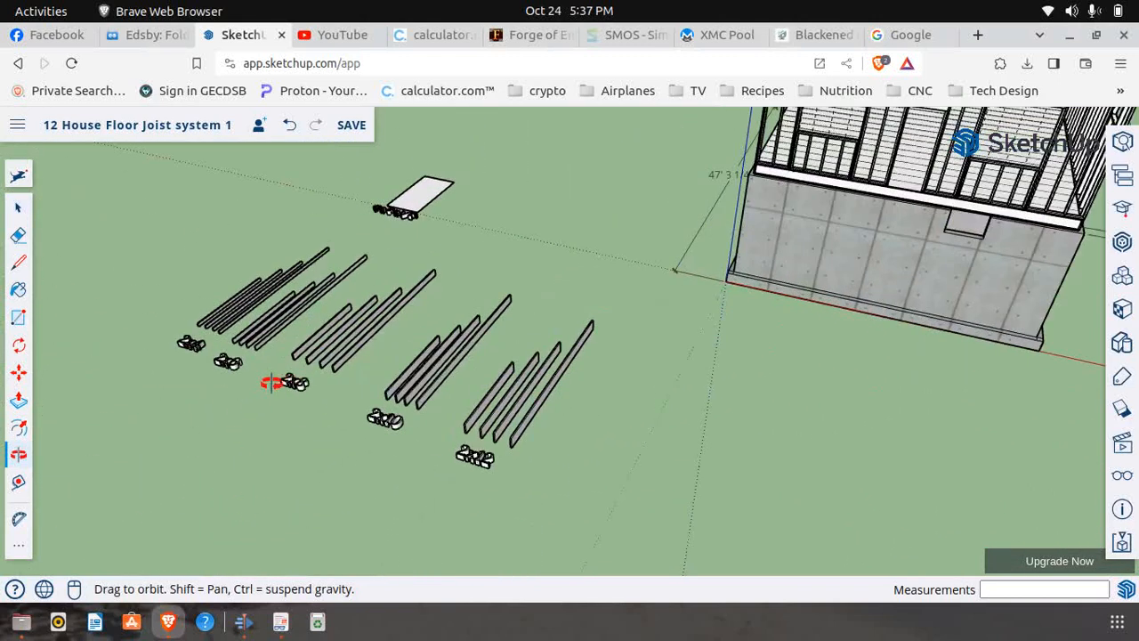
{"action": "scroll", "coordinate": [341, 388], "scroll_direction": "up", "scroll_amount": 2}
{"action": "left_click", "coordinate": [18, 372]}
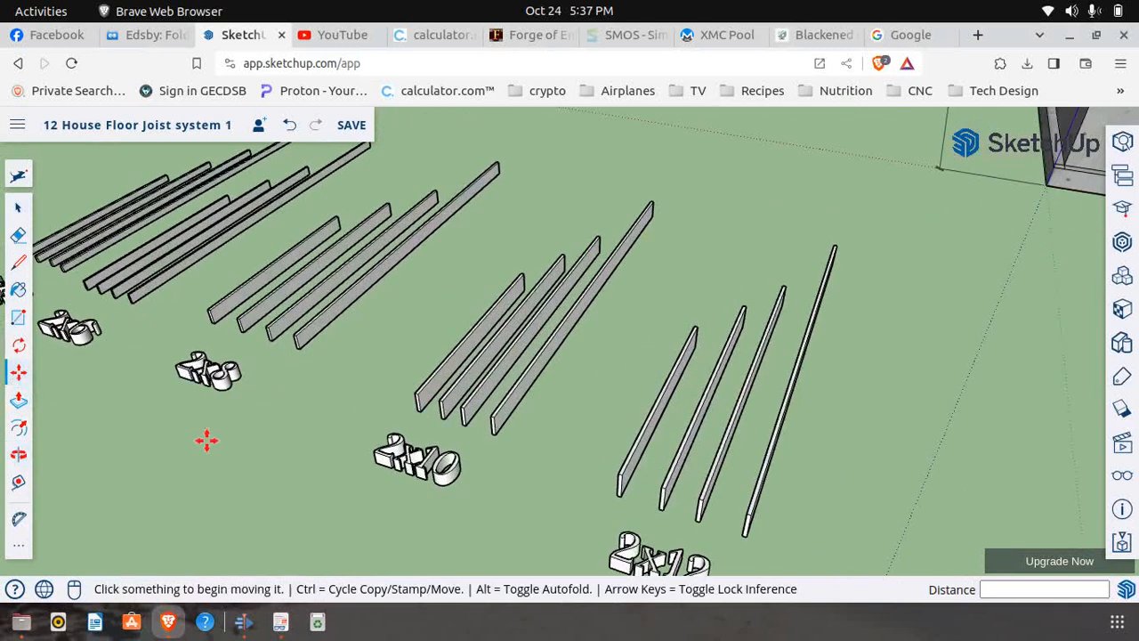
{"action": "scroll", "coordinate": [445, 402], "scroll_direction": "up", "scroll_amount": 4}
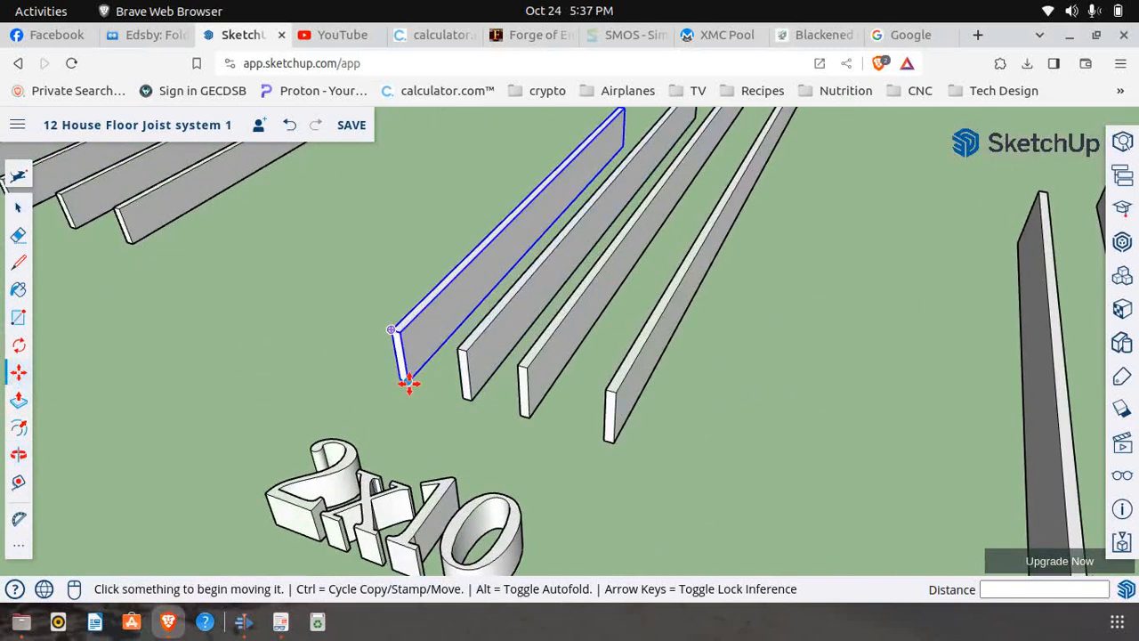
{"action": "left_click", "coordinate": [407, 382]}
{"action": "key", "text": "ctrl"}
{"action": "scroll", "coordinate": [214, 396], "scroll_direction": "down", "scroll_amount": 4}
{"action": "scroll", "coordinate": [152, 403], "scroll_direction": "down", "scroll_amount": 5}
{"action": "middle_click_drag", "start_coordinate": [152, 386], "coordinate": [503, 351]}
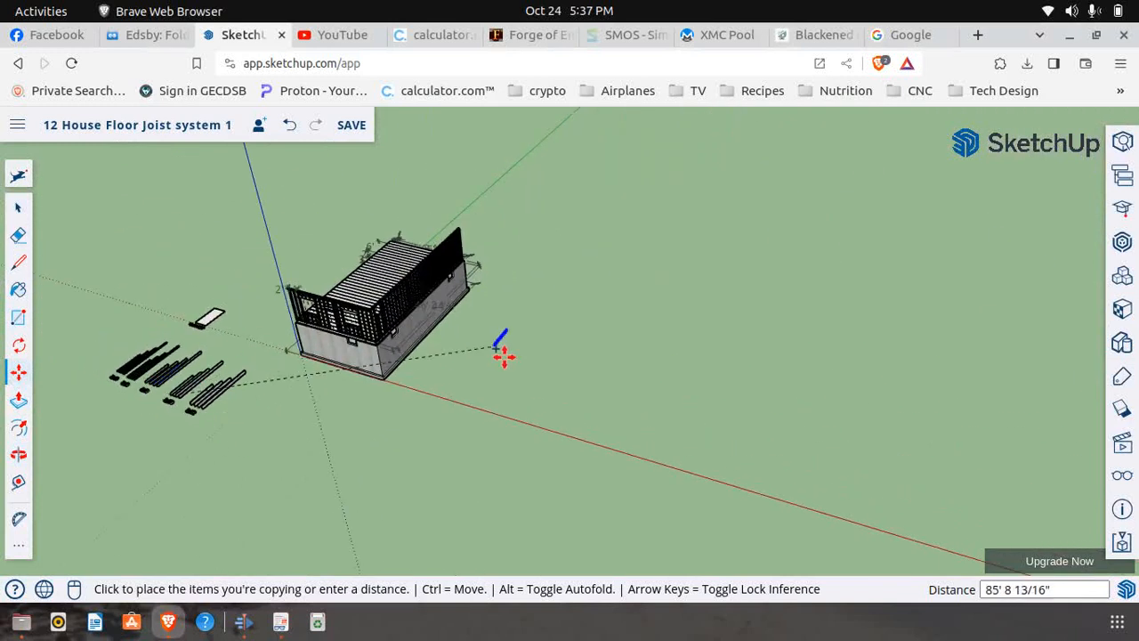
{"action": "left_click", "coordinate": [452, 364]}
{"action": "key", "text": "space"}
{"action": "scroll", "coordinate": [452, 367], "scroll_direction": "up", "scroll_amount": 10}
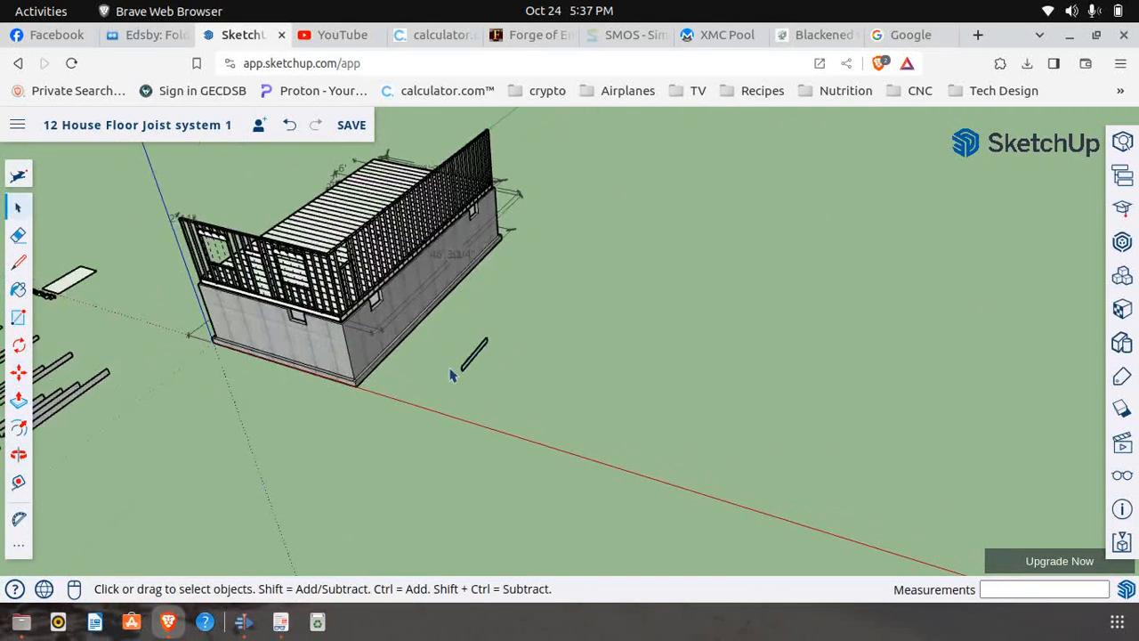
Make the copied 2x10 unique and move it by its lower end corner onto the corner window's support stud as a header board
{"action": "right_click", "coordinate": [478, 365]}
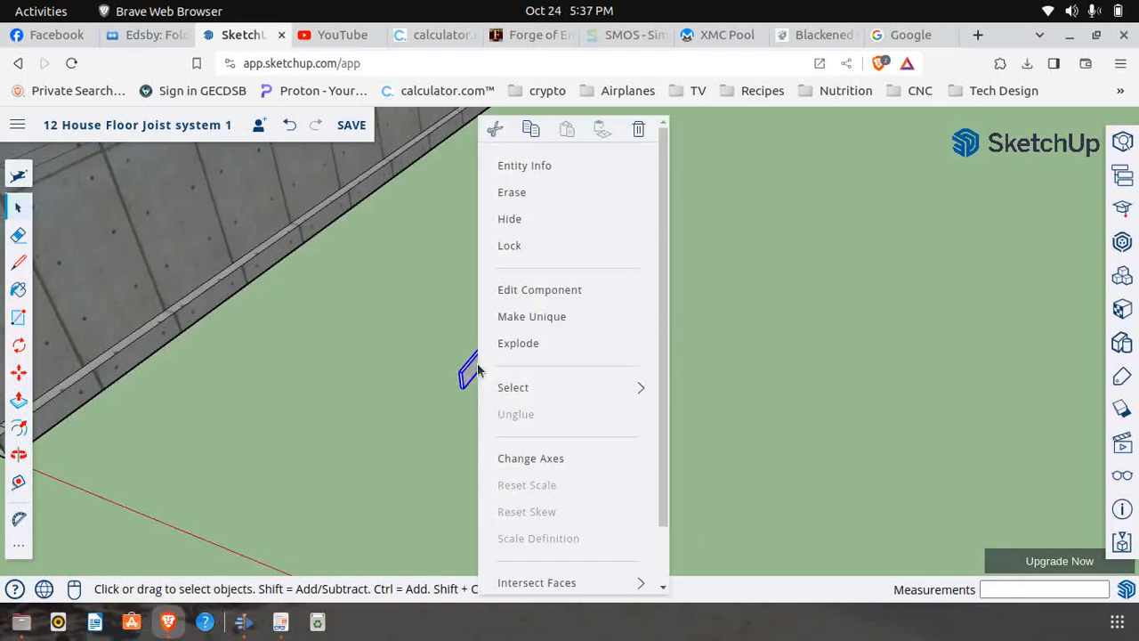
{"action": "left_click", "coordinate": [524, 322]}
{"action": "scroll", "coordinate": [412, 407], "scroll_direction": "up", "scroll_amount": 4}
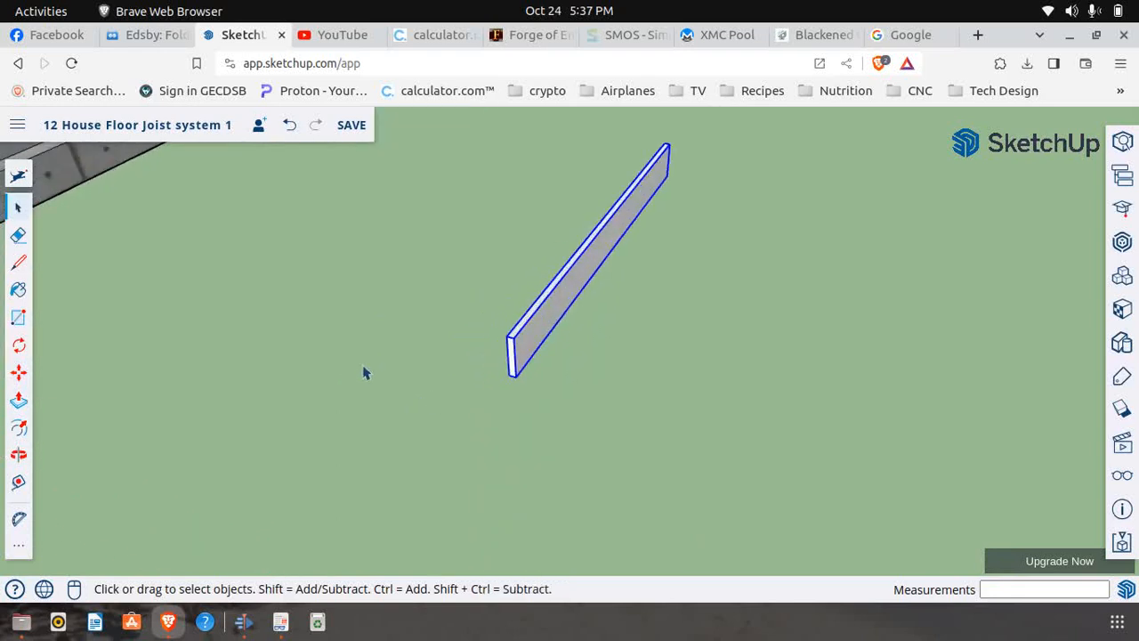
{"action": "left_click", "coordinate": [20, 374]}
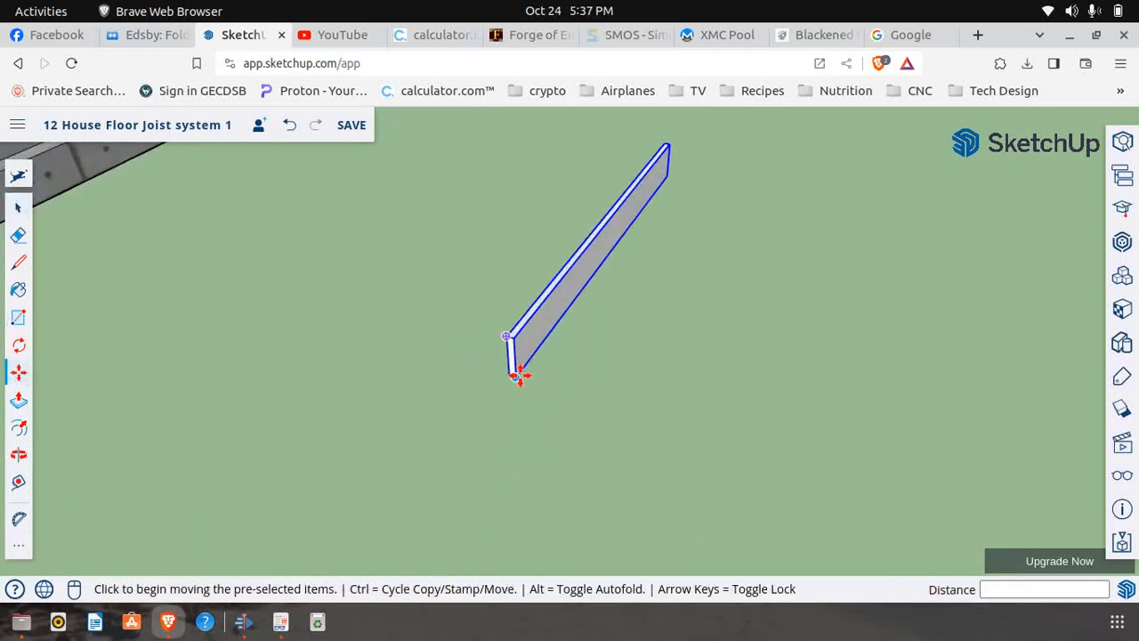
{"action": "left_click", "coordinate": [520, 376]}
{"action": "scroll", "coordinate": [499, 401], "scroll_direction": "down", "scroll_amount": 8}
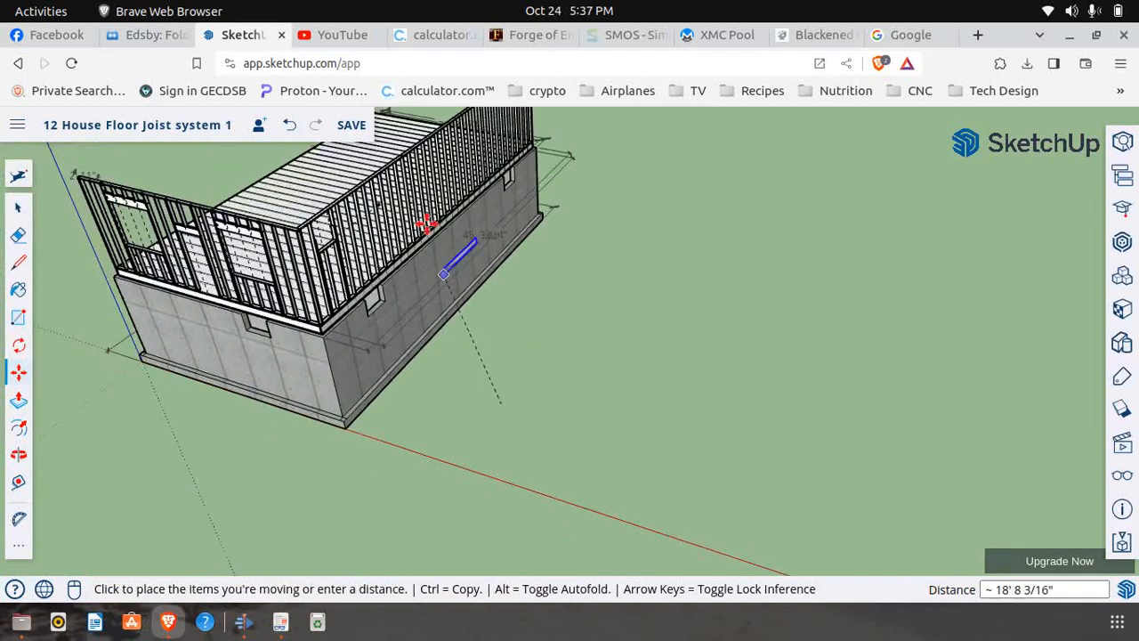
{"action": "scroll", "coordinate": [316, 233], "scroll_direction": "up", "scroll_amount": 5}
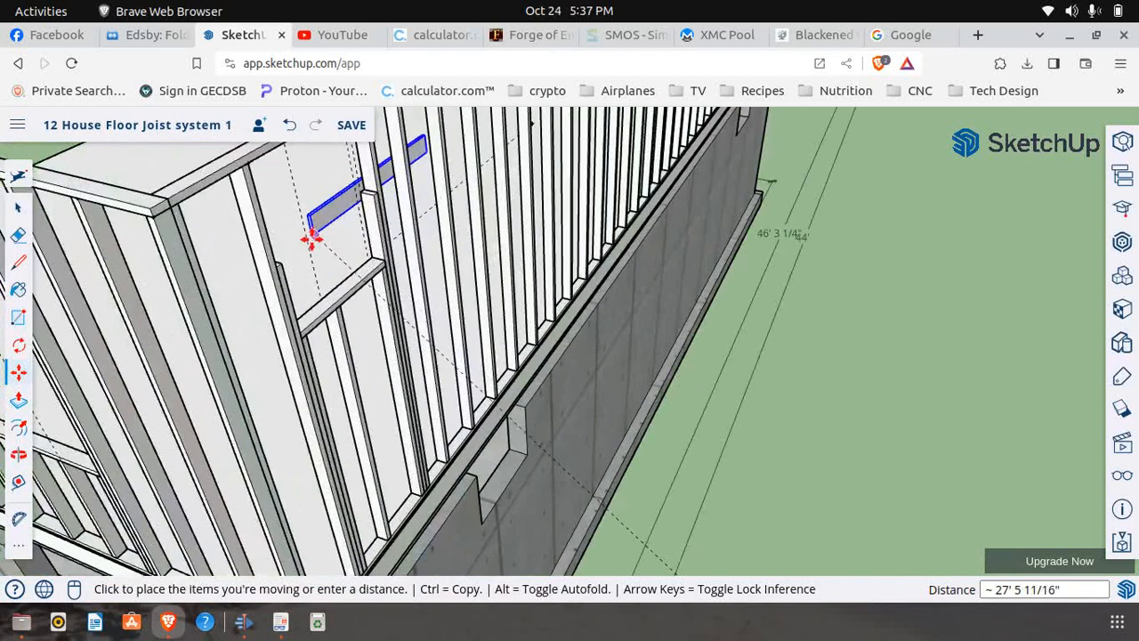
{"action": "scroll", "coordinate": [314, 234], "scroll_direction": "up", "scroll_amount": 3}
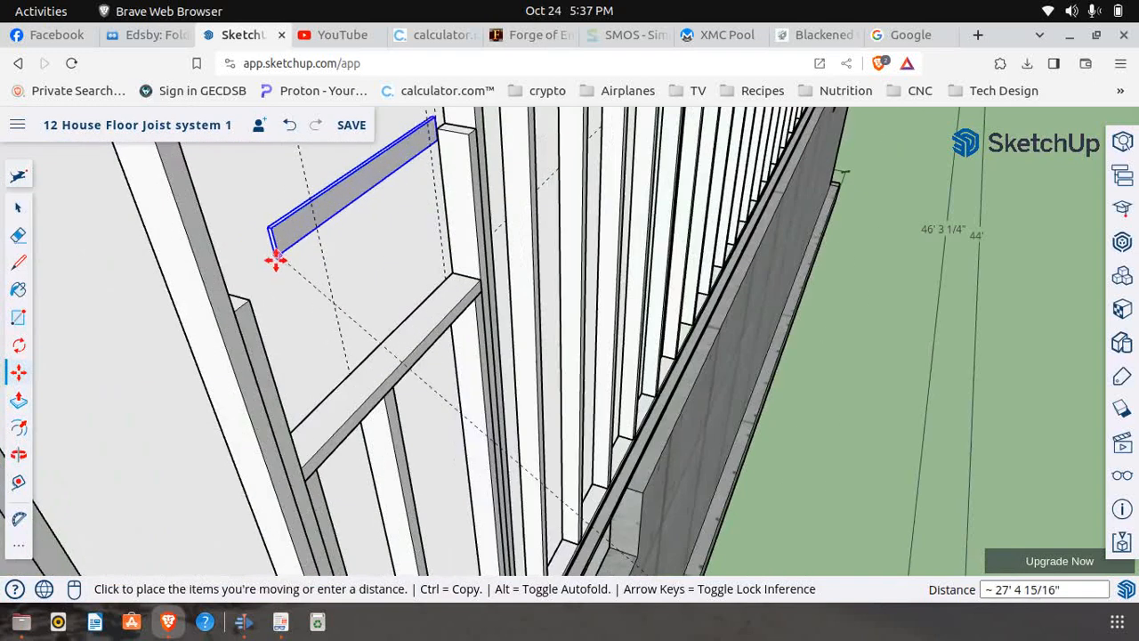
{"action": "left_click", "coordinate": [238, 311]}
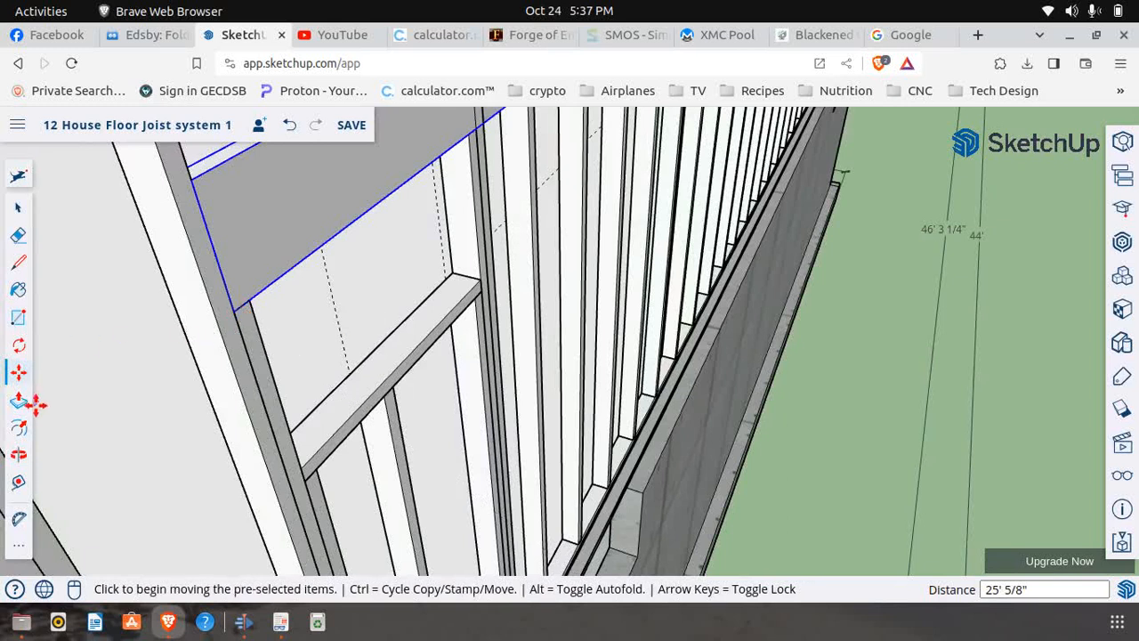
From inside the house, copy the 2x10 header board 2" toward the wall's inner face to double the header
{"action": "left_click", "coordinate": [18, 453]}
{"action": "left_click_drag", "start_coordinate": [128, 377], "coordinate": [514, 306]}
{"action": "left_click_drag", "start_coordinate": [425, 296], "coordinate": [110, 338]}
{"action": "left_click", "coordinate": [22, 373]}
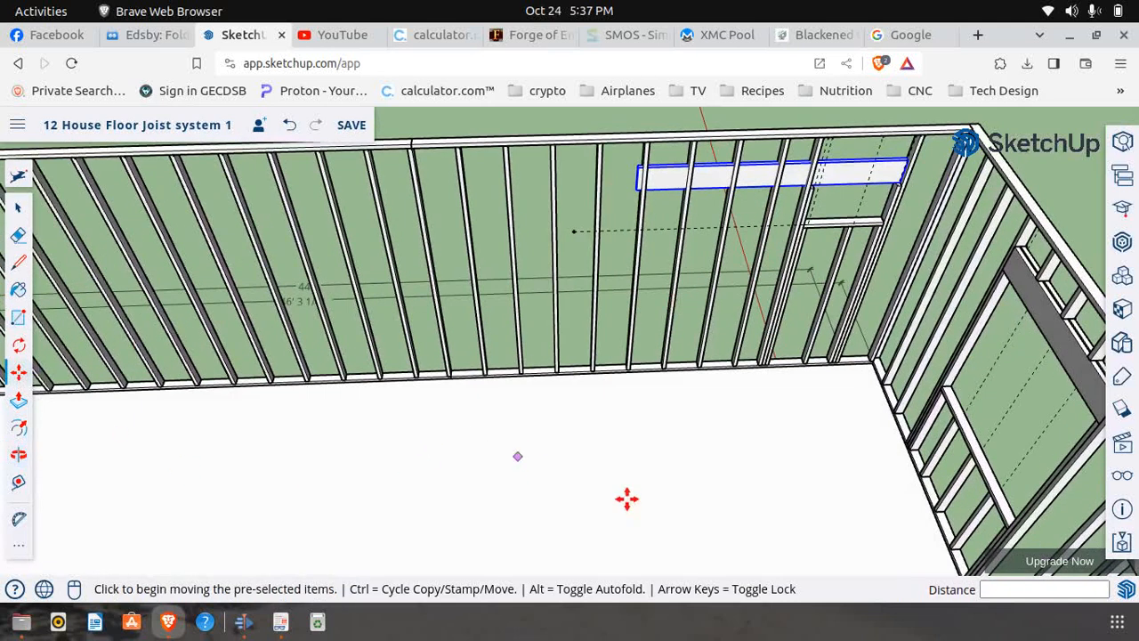
{"action": "scroll", "coordinate": [901, 181], "scroll_direction": "up", "scroll_amount": 1}
{"action": "scroll", "coordinate": [900, 180], "scroll_direction": "up", "scroll_amount": 4}
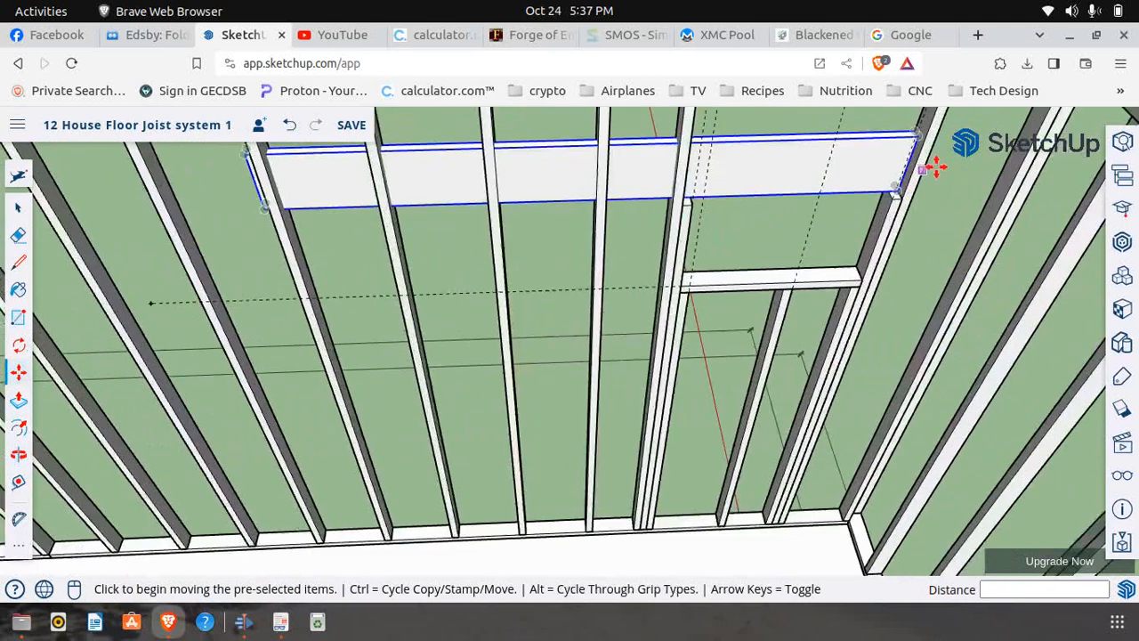
{"action": "scroll", "coordinate": [898, 198], "scroll_direction": "down", "scroll_amount": 2}
{"action": "scroll", "coordinate": [827, 240], "scroll_direction": "up", "scroll_amount": 1}
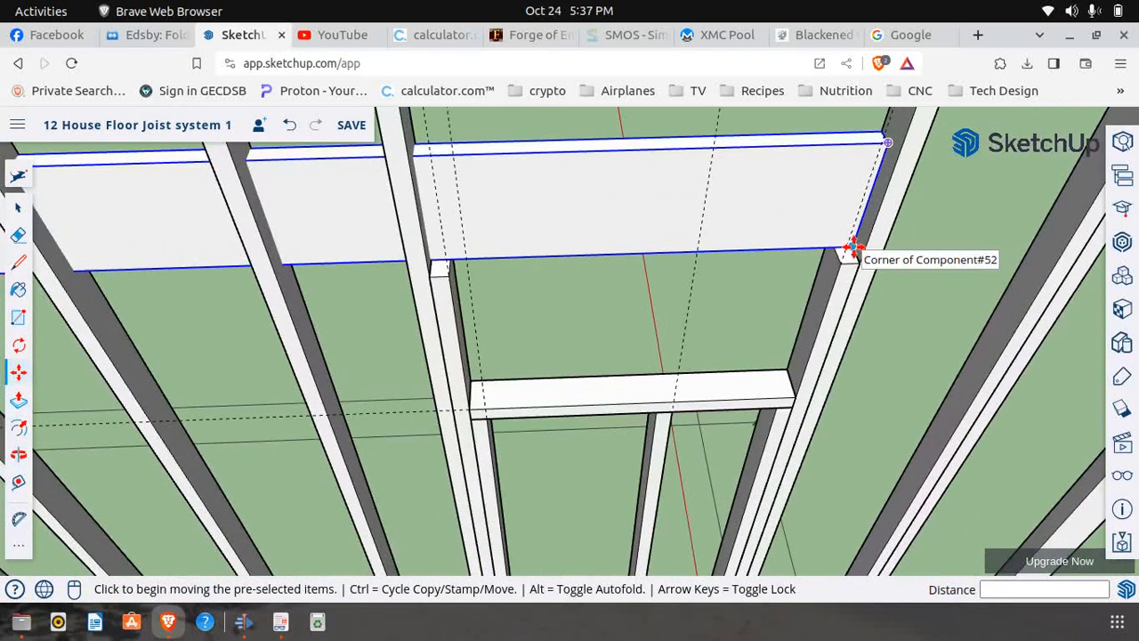
{"action": "left_click", "coordinate": [852, 247]}
{"action": "key", "text": "ctrl"}
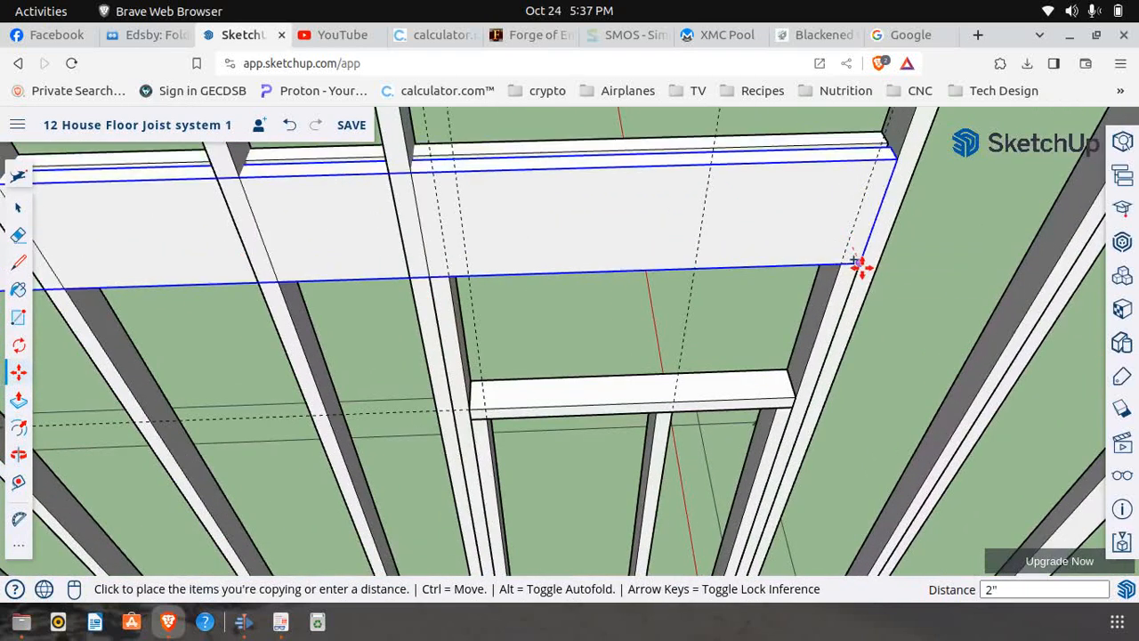
{"action": "left_click", "coordinate": [863, 265]}
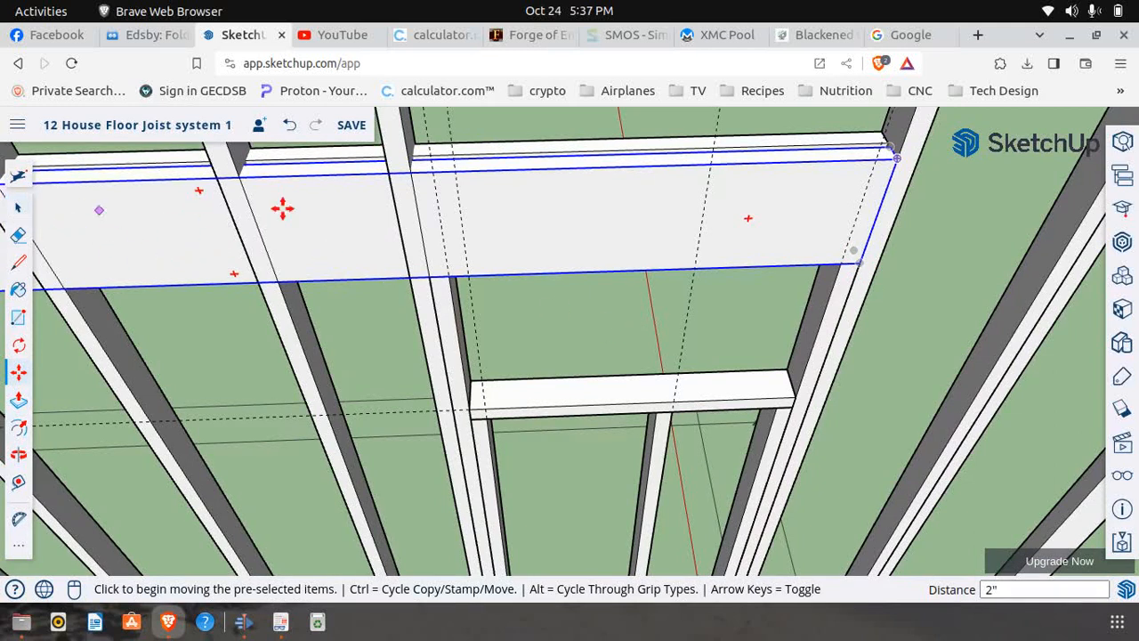
Open the inner header board for editing and draw a 9 1/2" line across its face at the far full-height stud's inner edge
{"action": "left_click", "coordinate": [18, 209]}
{"action": "right_click", "coordinate": [511, 224]}
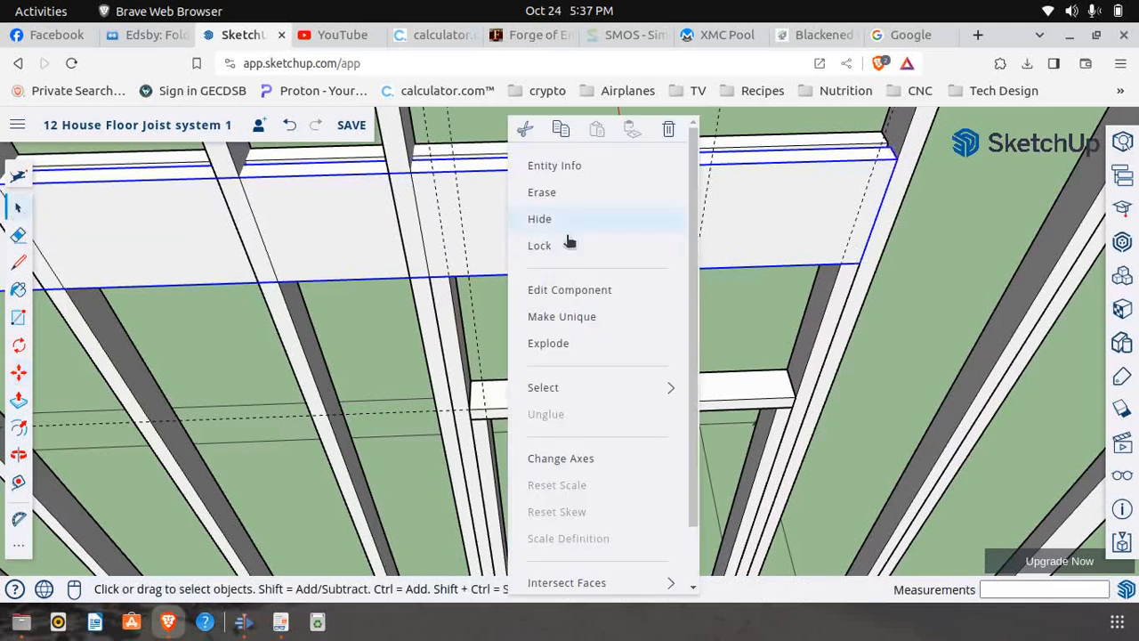
{"action": "left_click", "coordinate": [578, 294]}
{"action": "left_click", "coordinate": [18, 261]}
{"action": "left_click", "coordinate": [430, 276]}
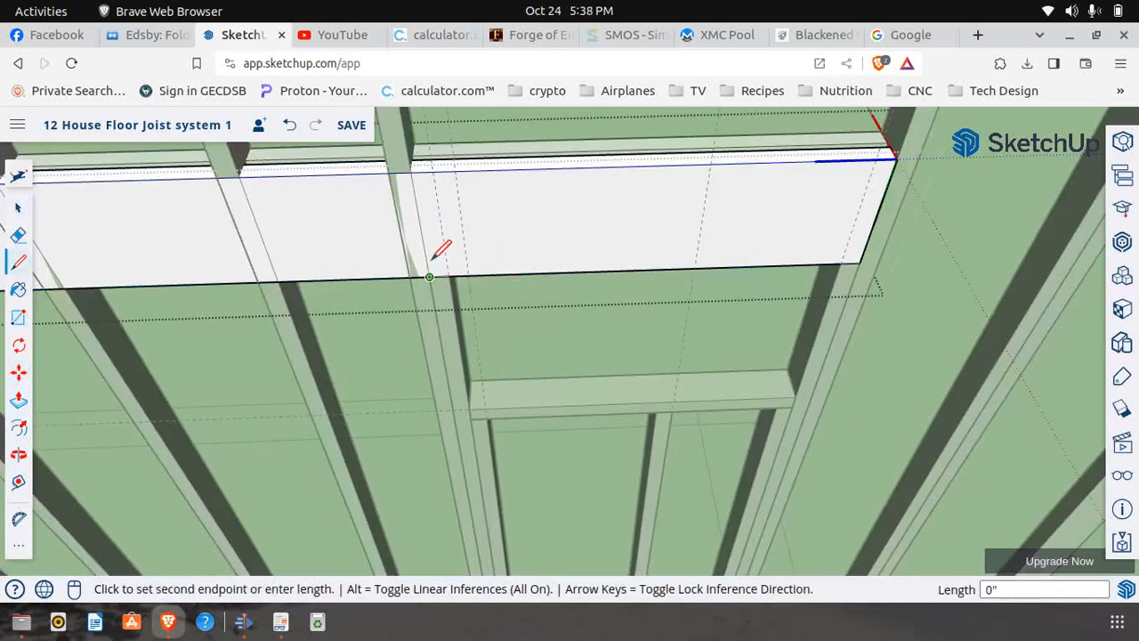
{"action": "left_click", "coordinate": [414, 165]}
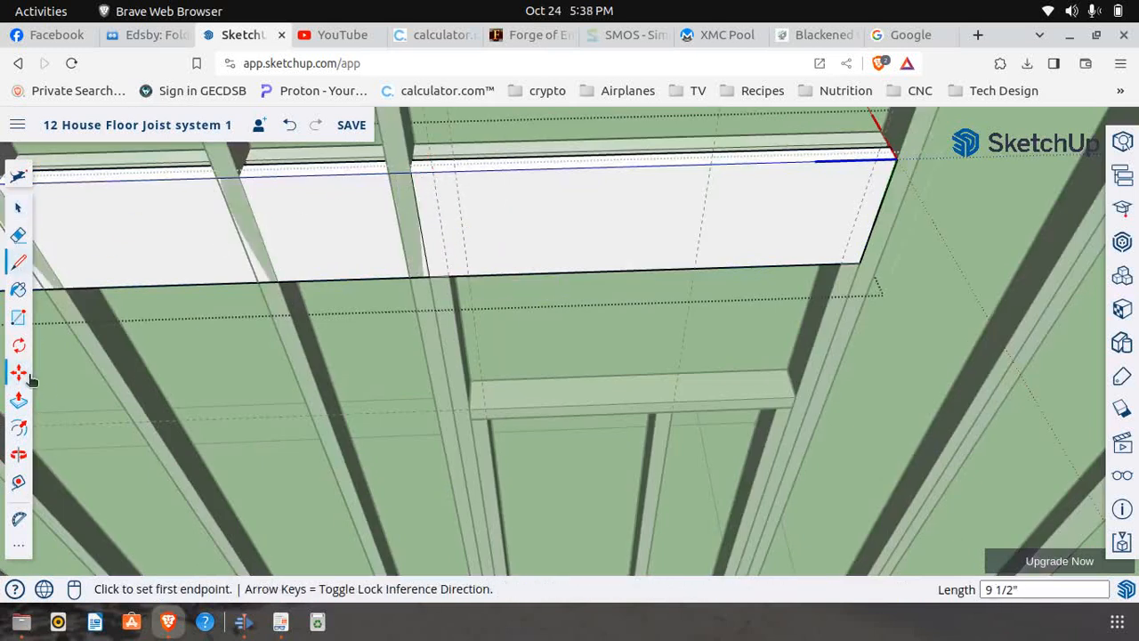
Push the header portion beyond the line back 1 1/2" to cut it off, and close the component
{"action": "left_click", "coordinate": [18, 401]}
{"action": "left_click", "coordinate": [320, 218]}
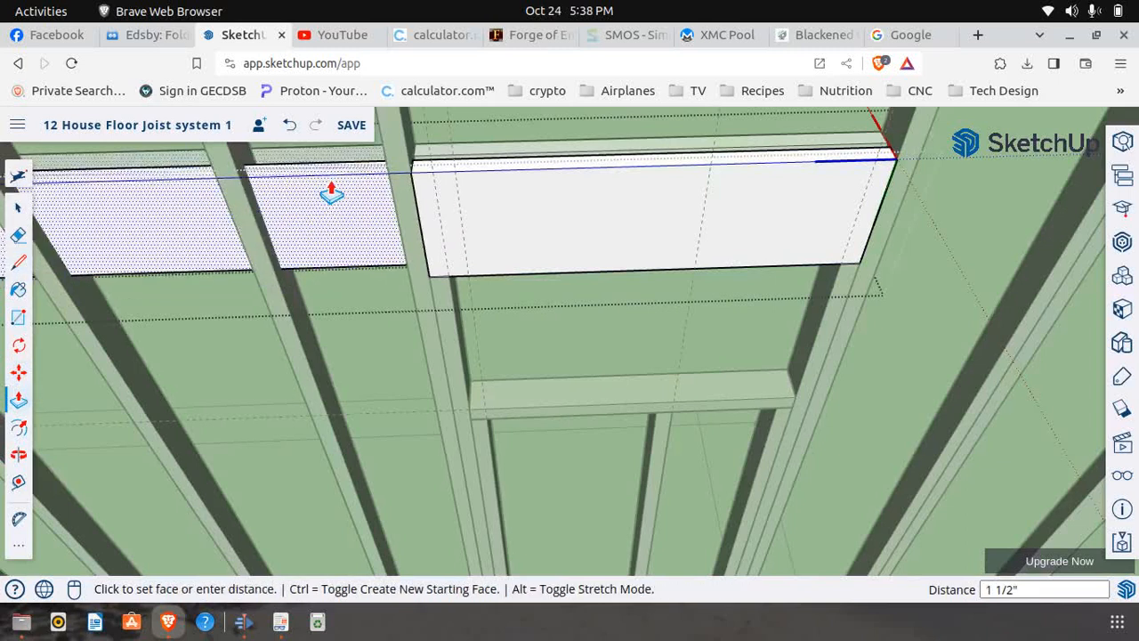
{"action": "left_click", "coordinate": [328, 190]}
{"action": "scroll", "coordinate": [332, 238], "scroll_direction": "down", "scroll_amount": 3}
{"action": "scroll", "coordinate": [334, 238], "scroll_direction": "down", "scroll_amount": 3}
{"action": "left_click", "coordinate": [17, 208]}
{"action": "scroll", "coordinate": [564, 309], "scroll_direction": "up", "scroll_amount": 3}
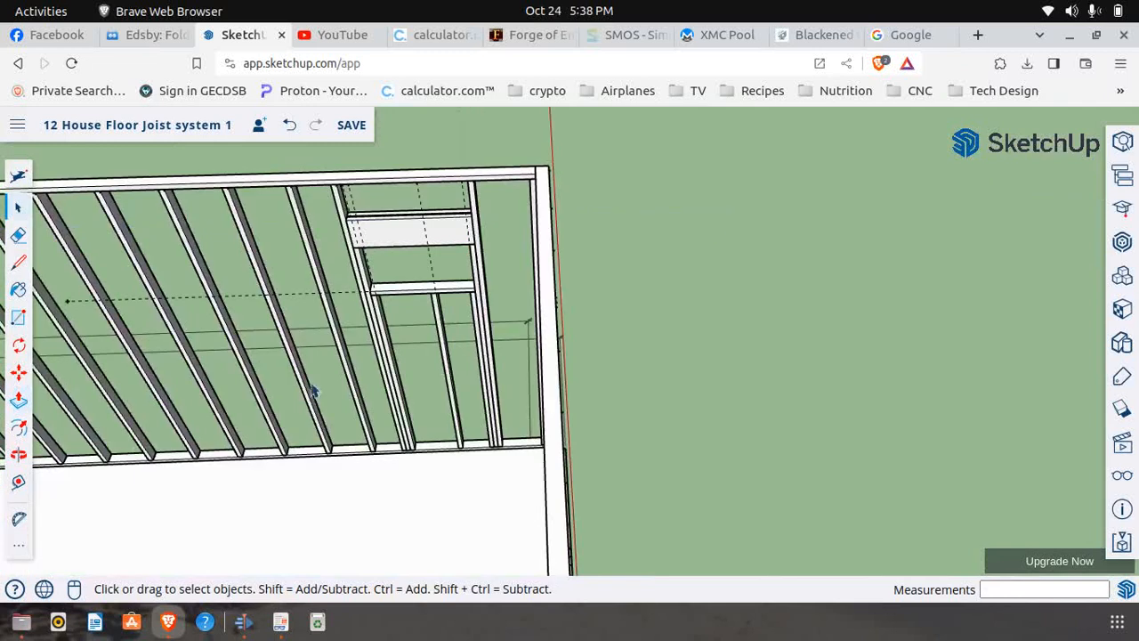
{"action": "left_click", "coordinate": [20, 456]}
{"action": "left_click_drag", "start_coordinate": [740, 318], "coordinate": [279, 360]}
{"action": "left_click_drag", "start_coordinate": [503, 288], "coordinate": [448, 168]}
{"action": "scroll", "coordinate": [447, 171], "scroll_direction": "up", "scroll_amount": 5}
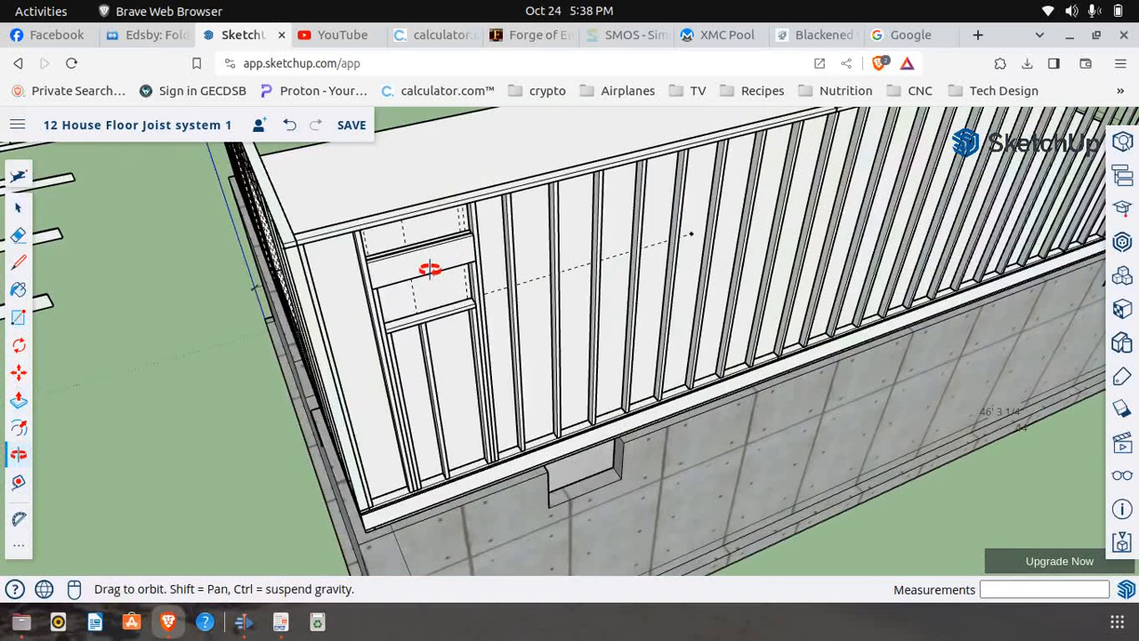
{"action": "scroll", "coordinate": [433, 268], "scroll_direction": "up", "scroll_amount": 2}
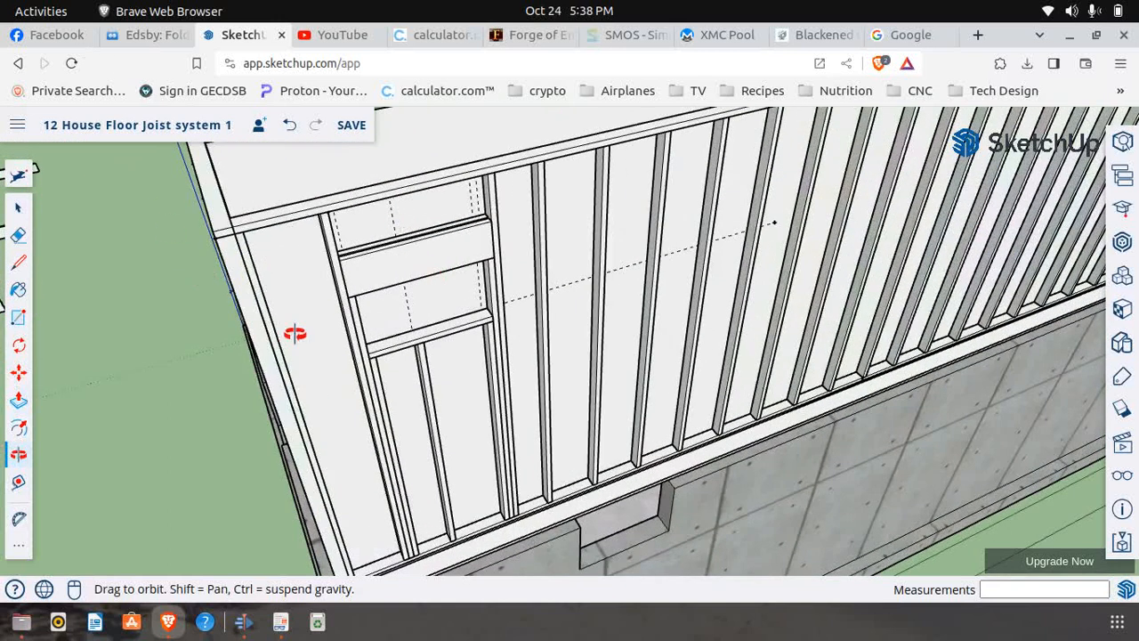
{"action": "left_click", "coordinate": [20, 375]}
{"action": "scroll", "coordinate": [446, 432], "scroll_direction": "down", "scroll_amount": 3}
{"action": "scroll", "coordinate": [451, 472], "scroll_direction": "up", "scroll_amount": 6}
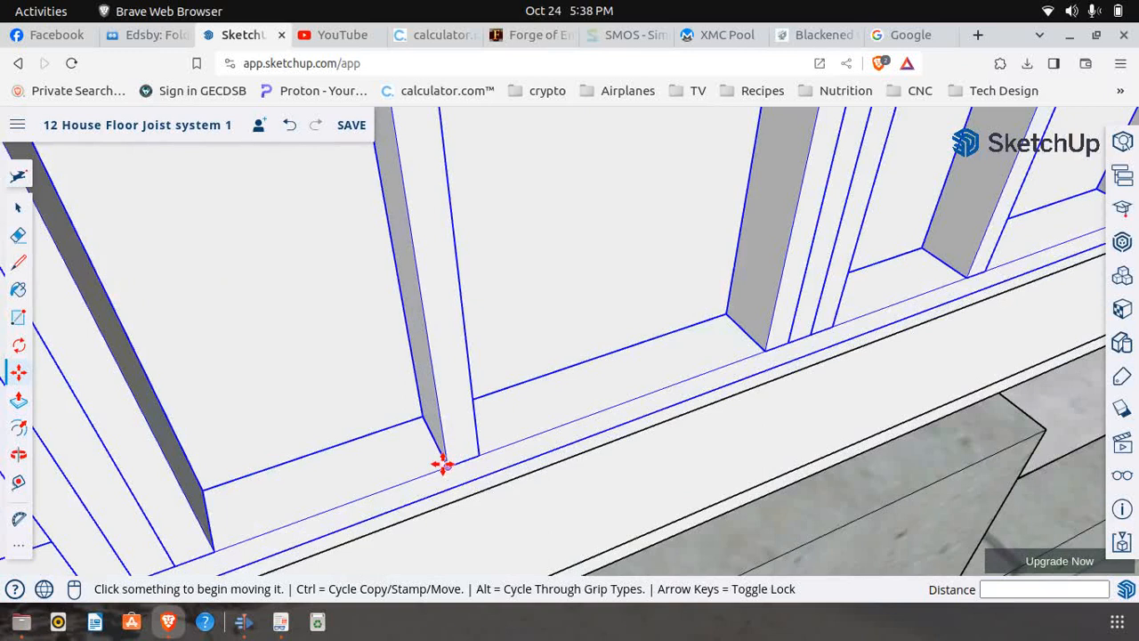
{"action": "left_click", "coordinate": [442, 463]}
{"action": "key", "text": "ctrl"}
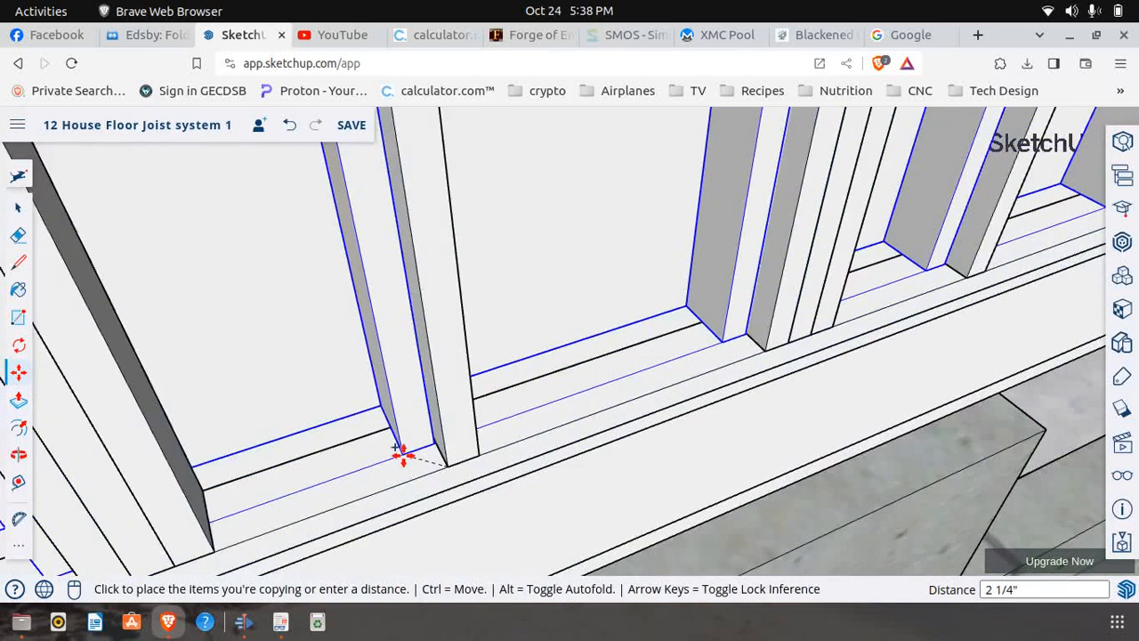
{"action": "key", "text": "Escape"}
{"action": "scroll", "coordinate": [476, 455], "scroll_direction": "down", "scroll_amount": 3}
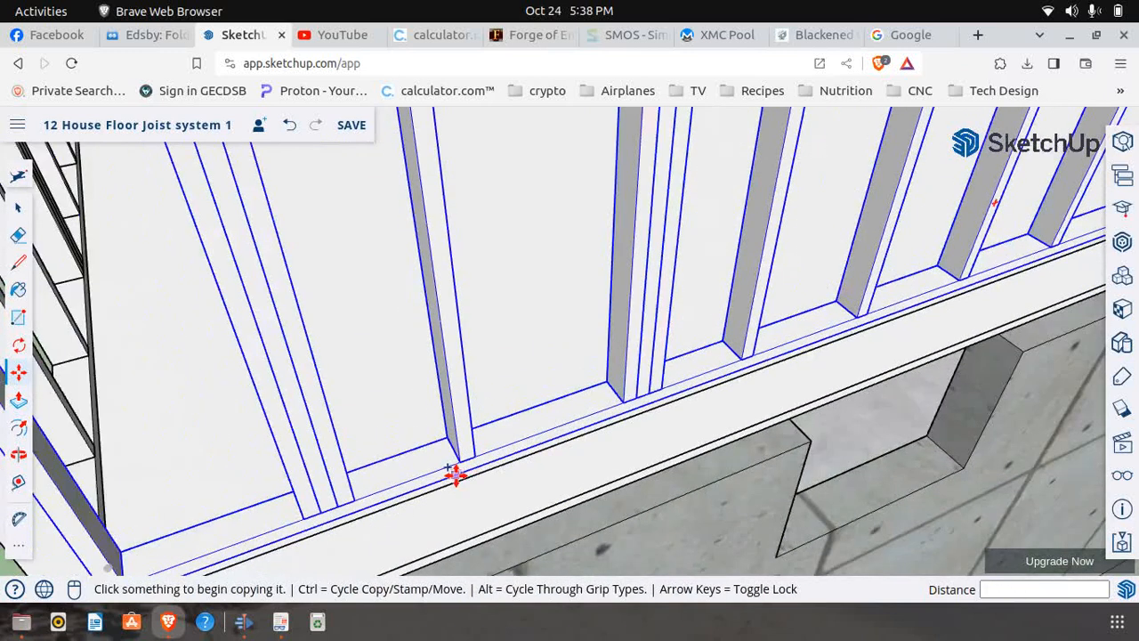
{"action": "scroll", "coordinate": [452, 476], "scroll_direction": "down", "scroll_amount": 5}
{"action": "key", "text": "Escape"}
Open the wall section for editing and copy the stud beneath the window sill straight up onto the top of the header
{"action": "left_click", "coordinate": [18, 208]}
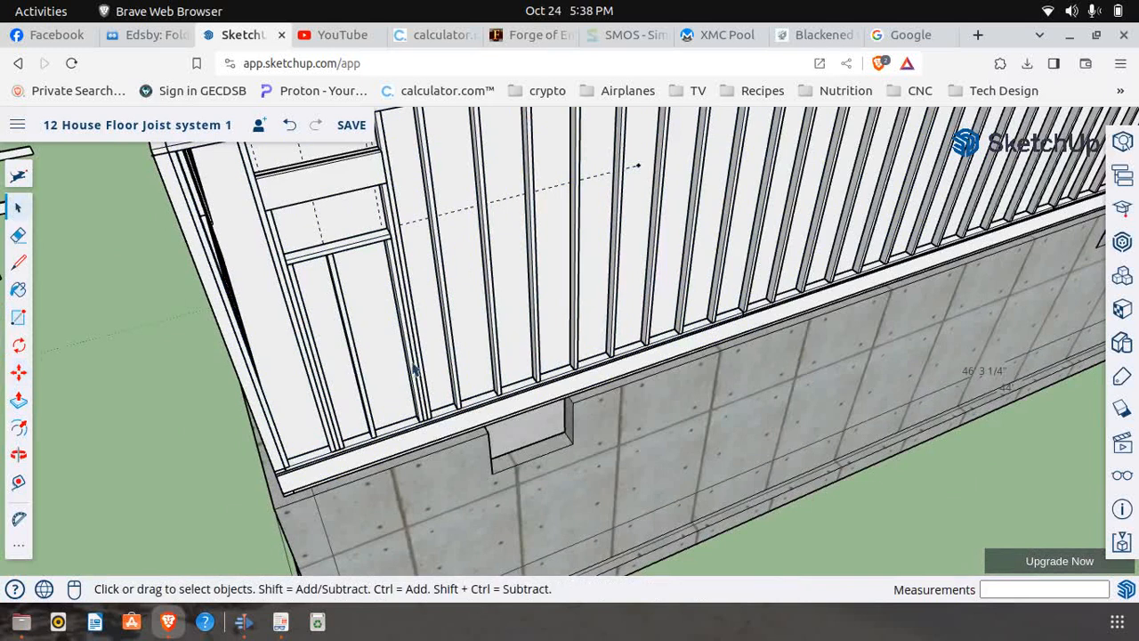
{"action": "right_click", "coordinate": [377, 432]}
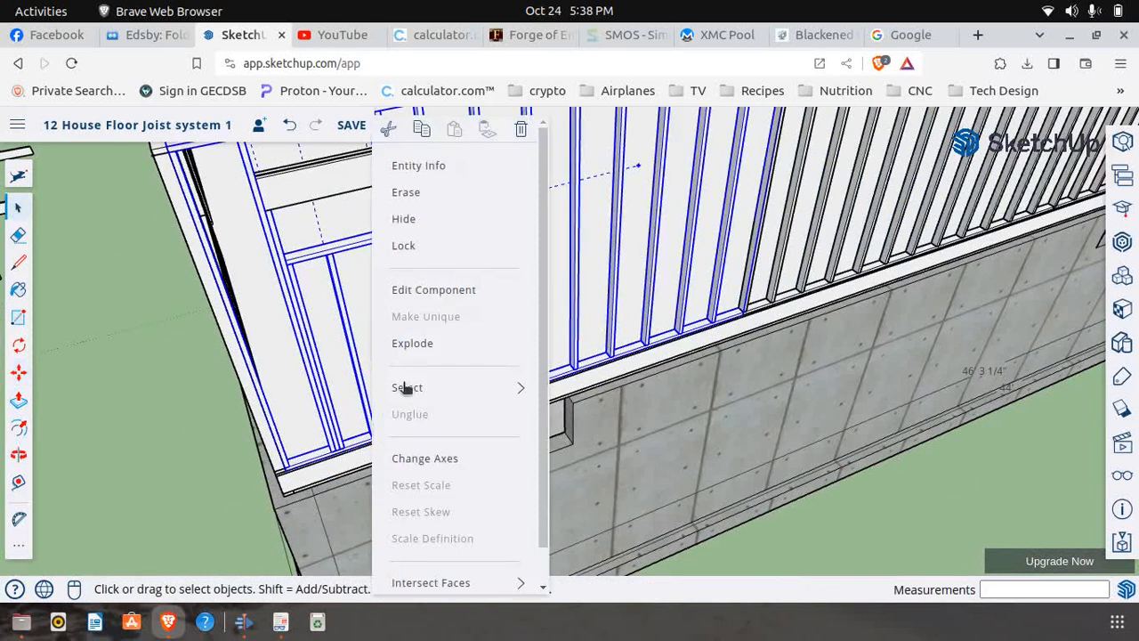
{"action": "left_click", "coordinate": [438, 295]}
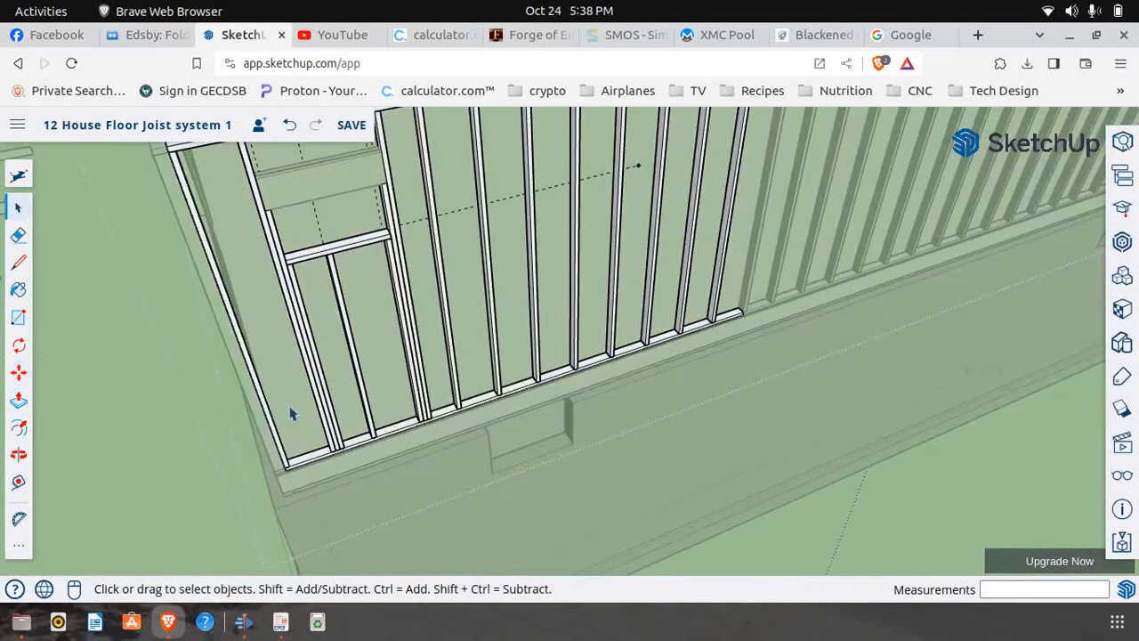
{"action": "left_click", "coordinate": [19, 373]}
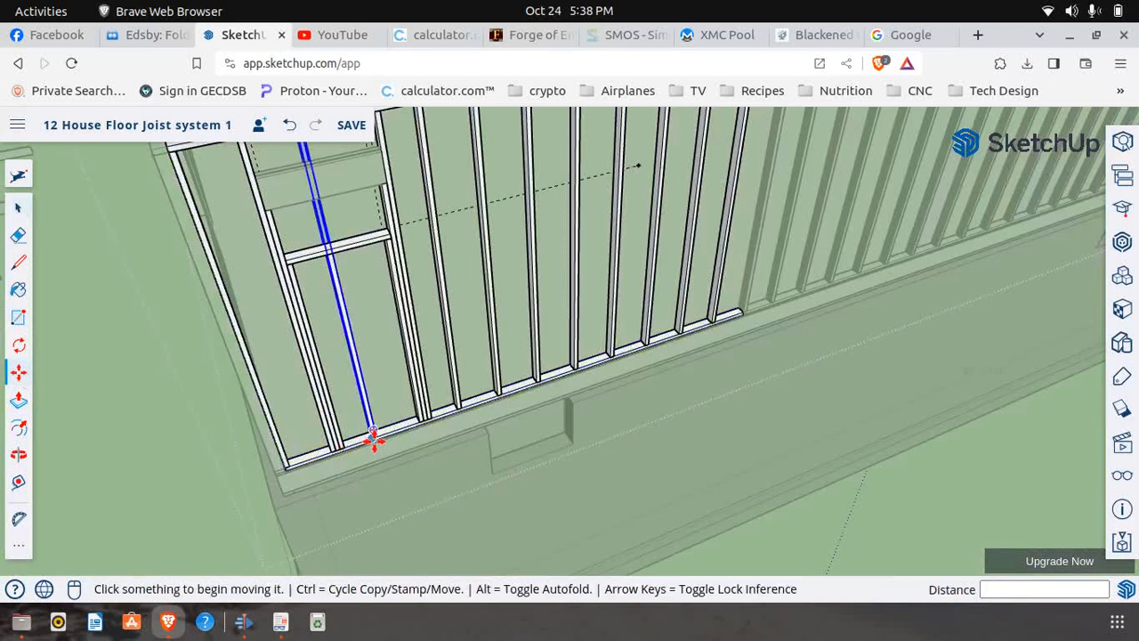
{"action": "scroll", "coordinate": [374, 438], "scroll_direction": "up", "scroll_amount": 2}
{"action": "scroll", "coordinate": [374, 437], "scroll_direction": "up", "scroll_amount": 4}
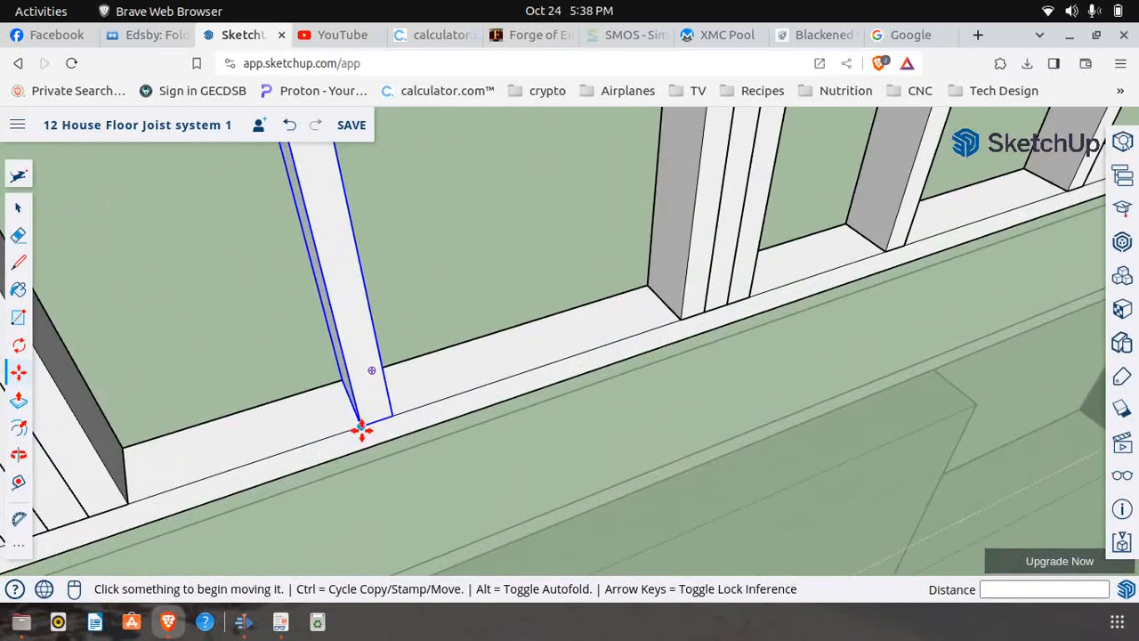
{"action": "left_click", "coordinate": [361, 426]}
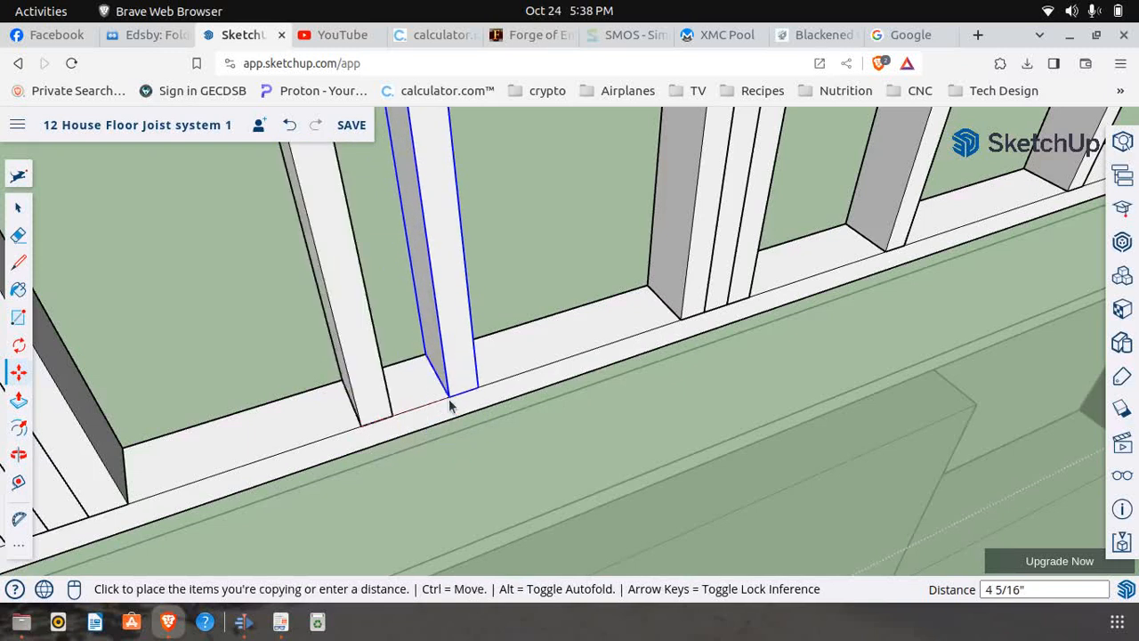
{"action": "key", "text": "ctrl"}
{"action": "scroll", "coordinate": [399, 434], "scroll_direction": "down", "scroll_amount": 3}
{"action": "scroll", "coordinate": [403, 443], "scroll_direction": "down", "scroll_amount": 5}
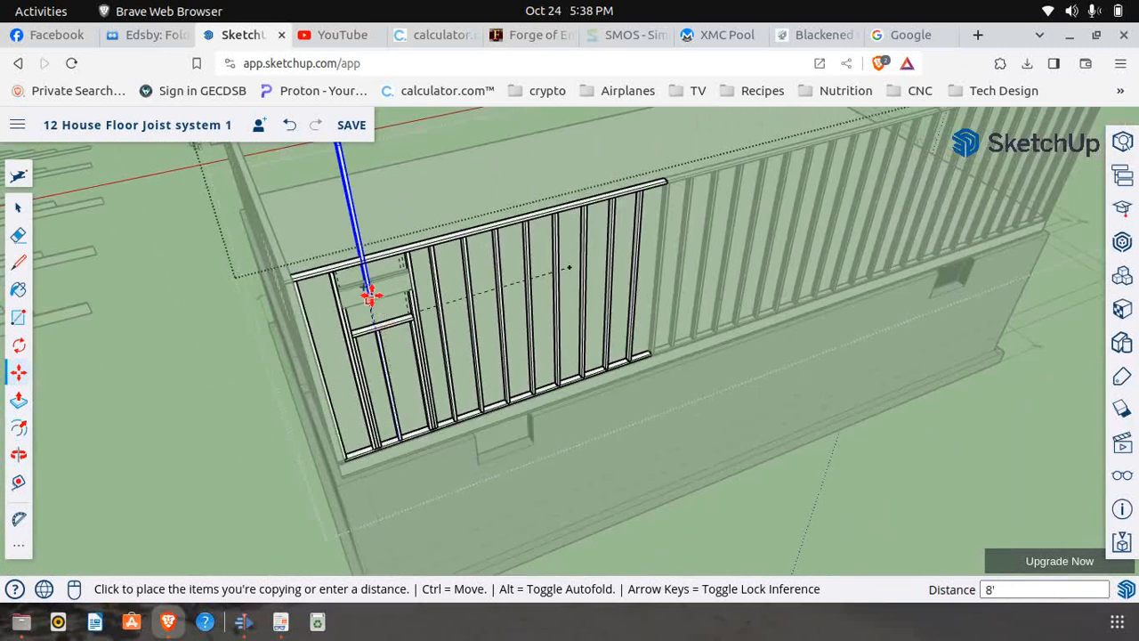
{"action": "scroll", "coordinate": [369, 287], "scroll_direction": "up", "scroll_amount": 3}
{"action": "scroll", "coordinate": [368, 288], "scroll_direction": "up", "scroll_amount": 3}
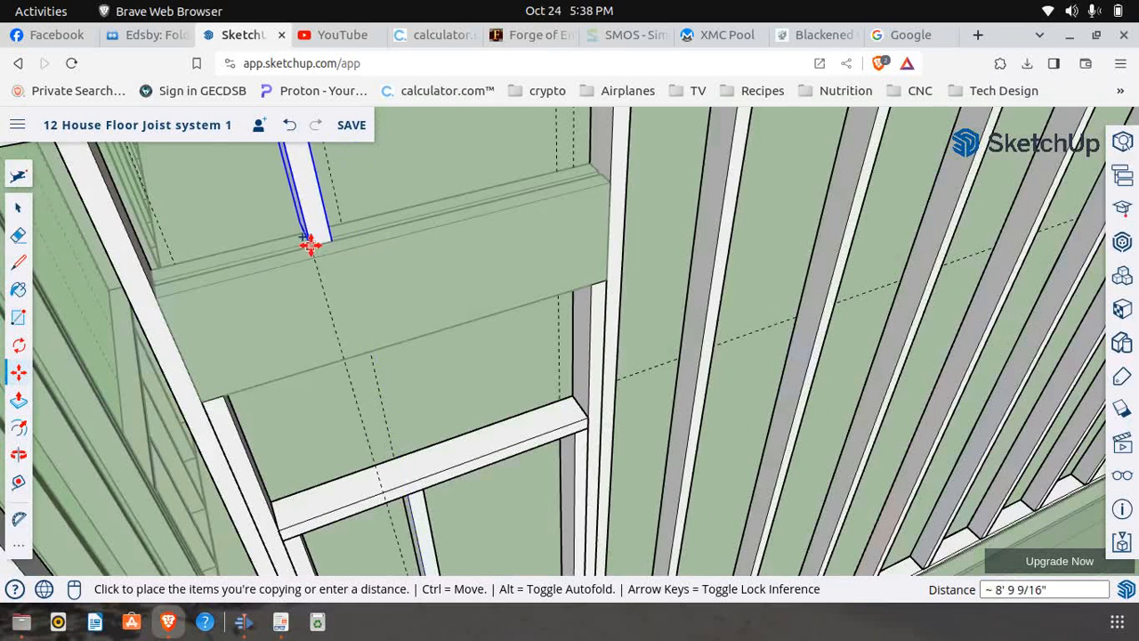
{"action": "left_click", "coordinate": [356, 247]}
Make the stud copy standing on the header a unique component
{"action": "scroll", "coordinate": [364, 285], "scroll_direction": "down", "scroll_amount": 5}
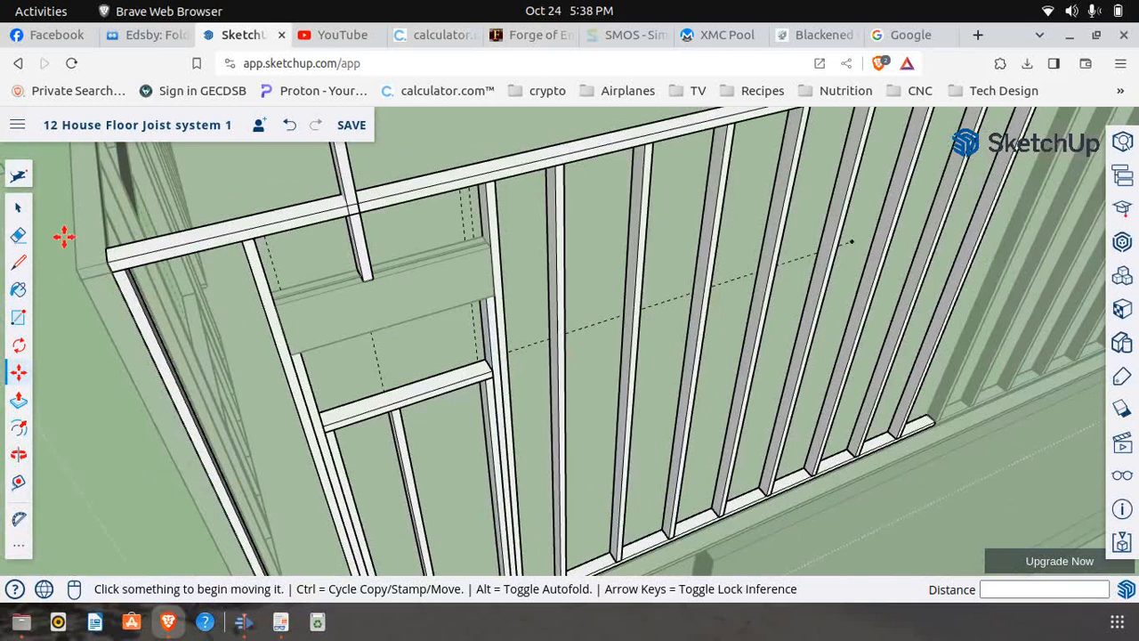
{"action": "scroll", "coordinate": [164, 405], "scroll_direction": "down", "scroll_amount": 3}
{"action": "scroll", "coordinate": [419, 342], "scroll_direction": "down", "scroll_amount": 3}
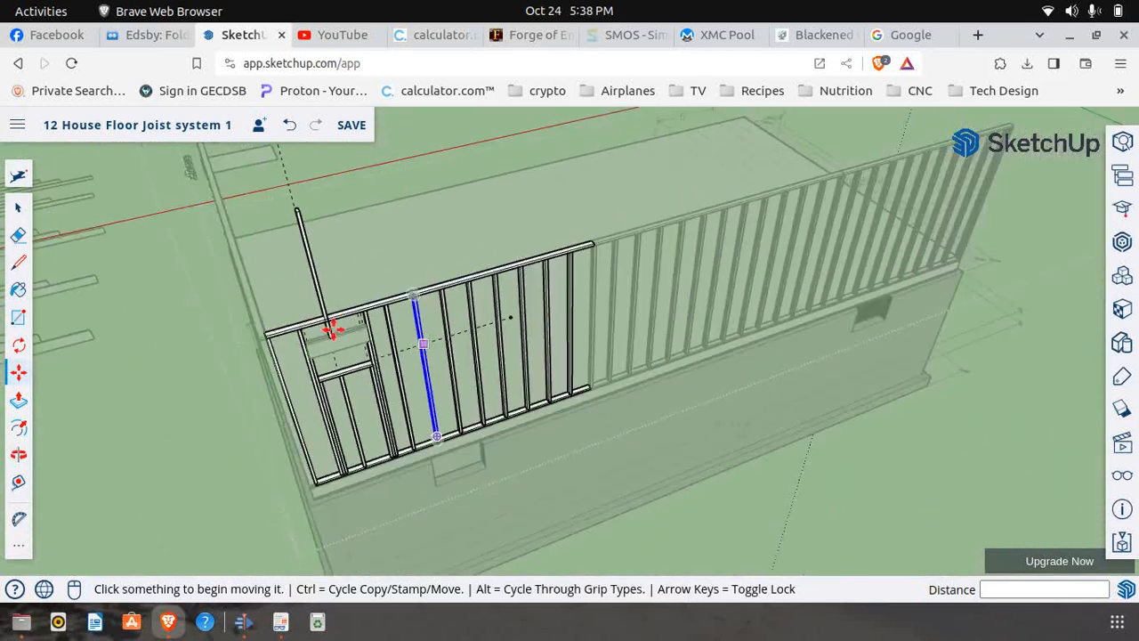
{"action": "scroll", "coordinate": [321, 318], "scroll_direction": "up", "scroll_amount": 3}
{"action": "scroll", "coordinate": [377, 338], "scroll_direction": "up", "scroll_amount": 5}
{"action": "scroll", "coordinate": [376, 338], "scroll_direction": "down", "scroll_amount": 3}
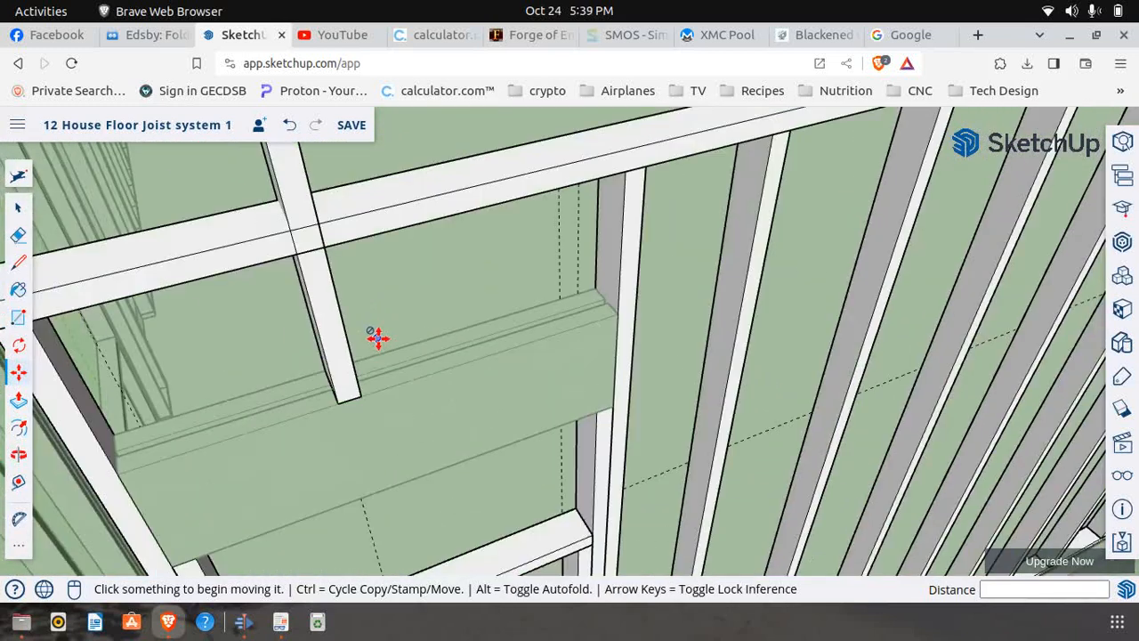
{"action": "left_click", "coordinate": [18, 208]}
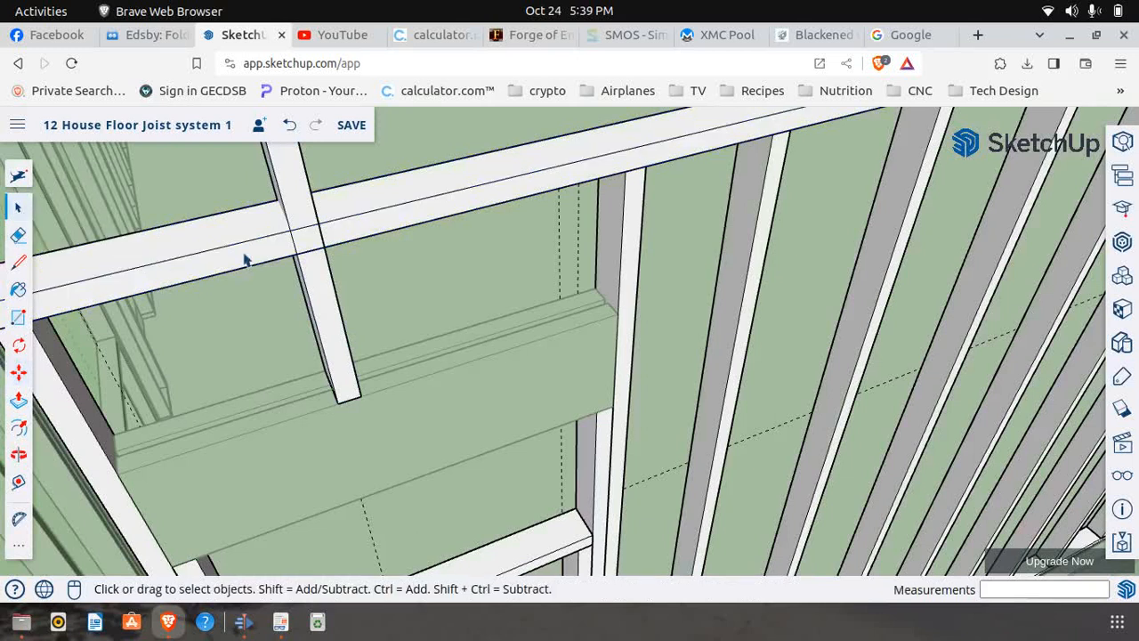
{"action": "right_click", "coordinate": [329, 337]}
{"action": "left_click", "coordinate": [370, 319]}
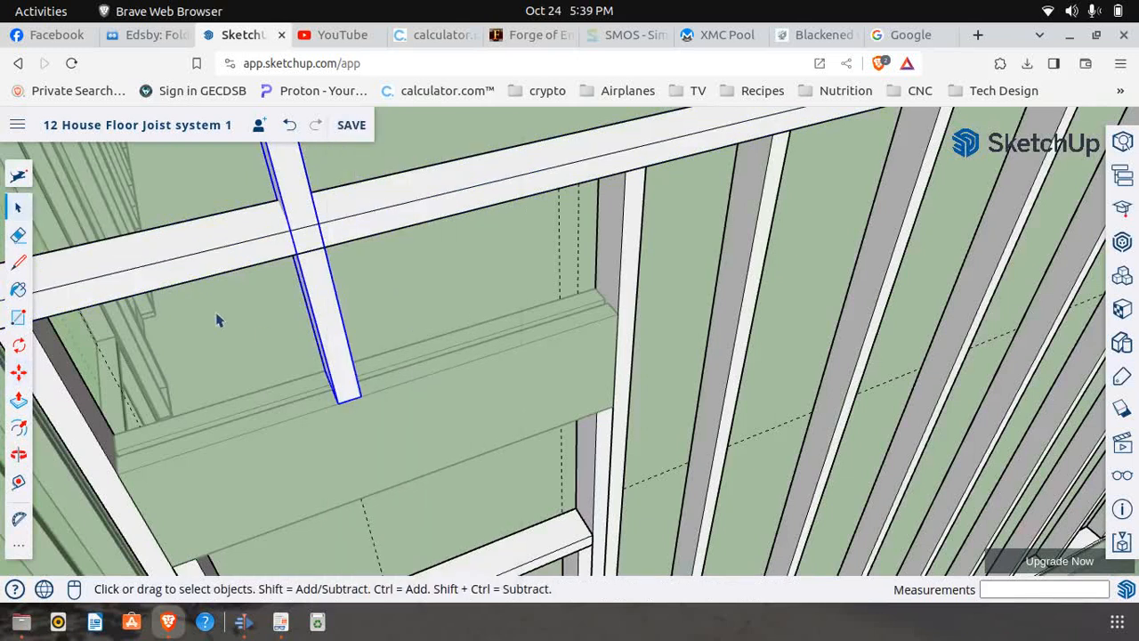
{"action": "left_click", "coordinate": [18, 262]}
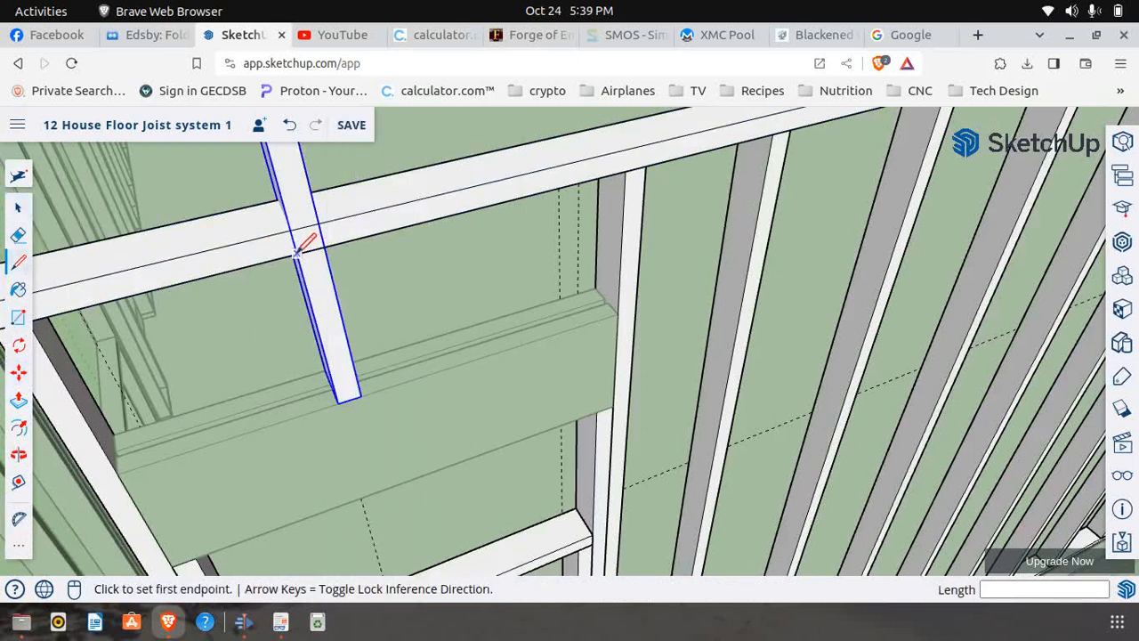
{"action": "left_click", "coordinate": [297, 252]}
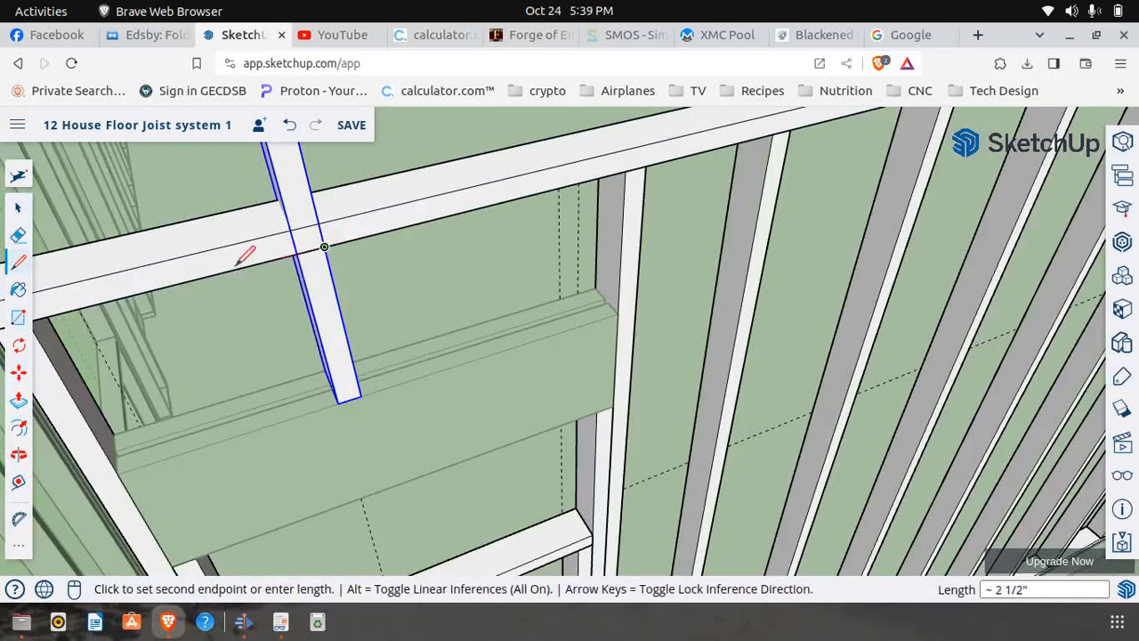
{"action": "left_click", "coordinate": [18, 400]}
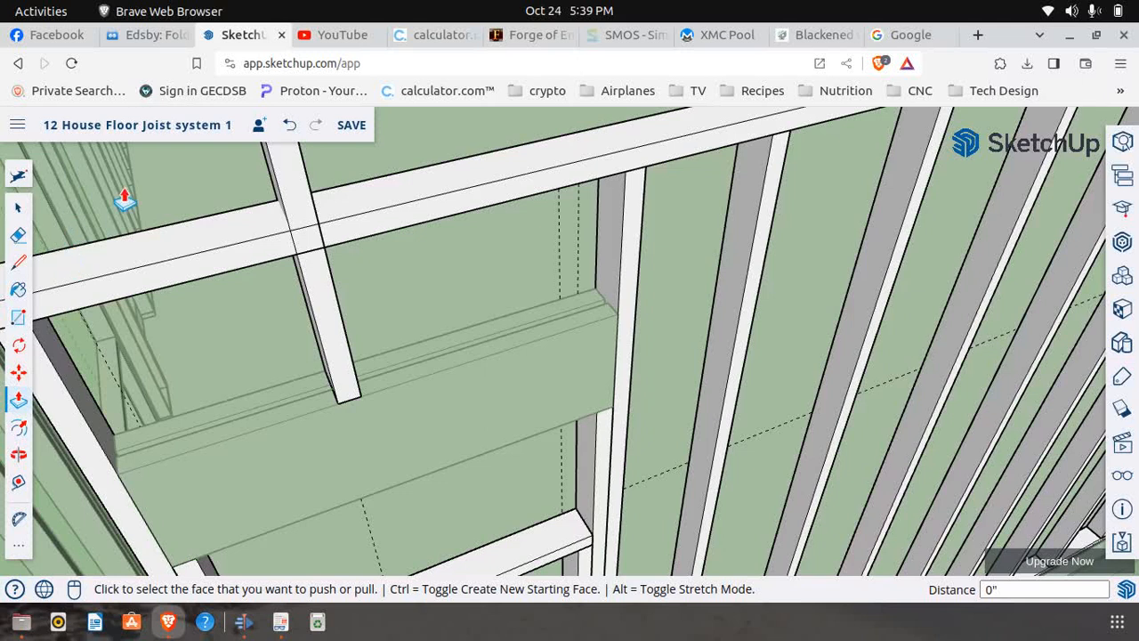
{"action": "left_click", "coordinate": [290, 125]}
{"action": "left_click", "coordinate": [20, 209]}
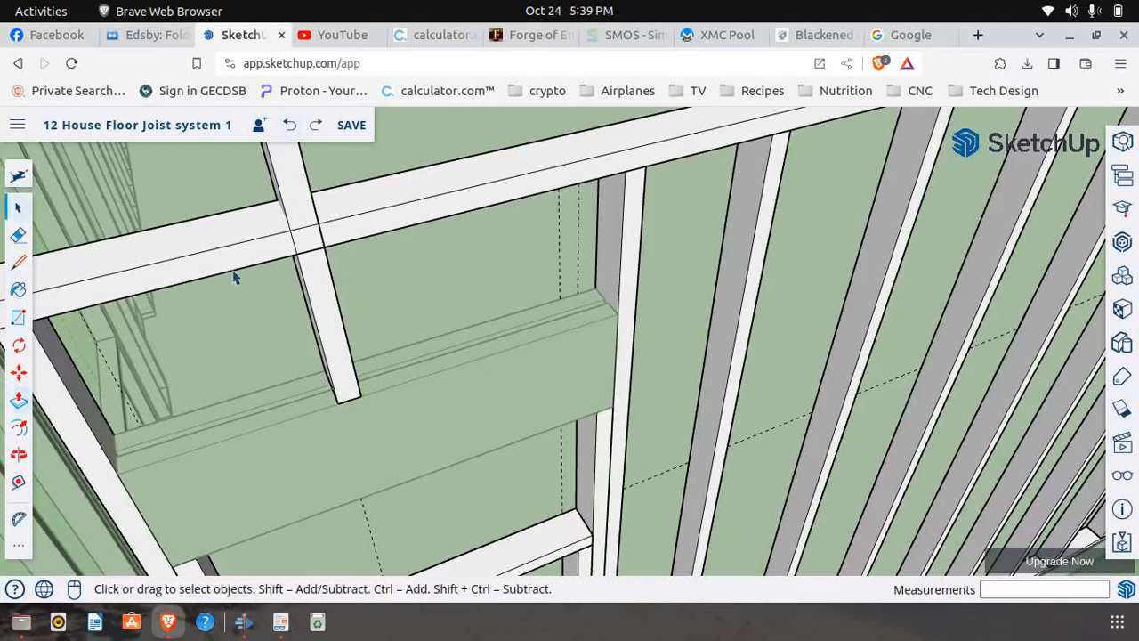
Open the stud copy above the header for editing and draw a 1 1/2" line across its face at the top plate's underside
{"action": "left_click", "coordinate": [331, 326]}
{"action": "right_click", "coordinate": [331, 326]}
{"action": "left_click", "coordinate": [372, 292]}
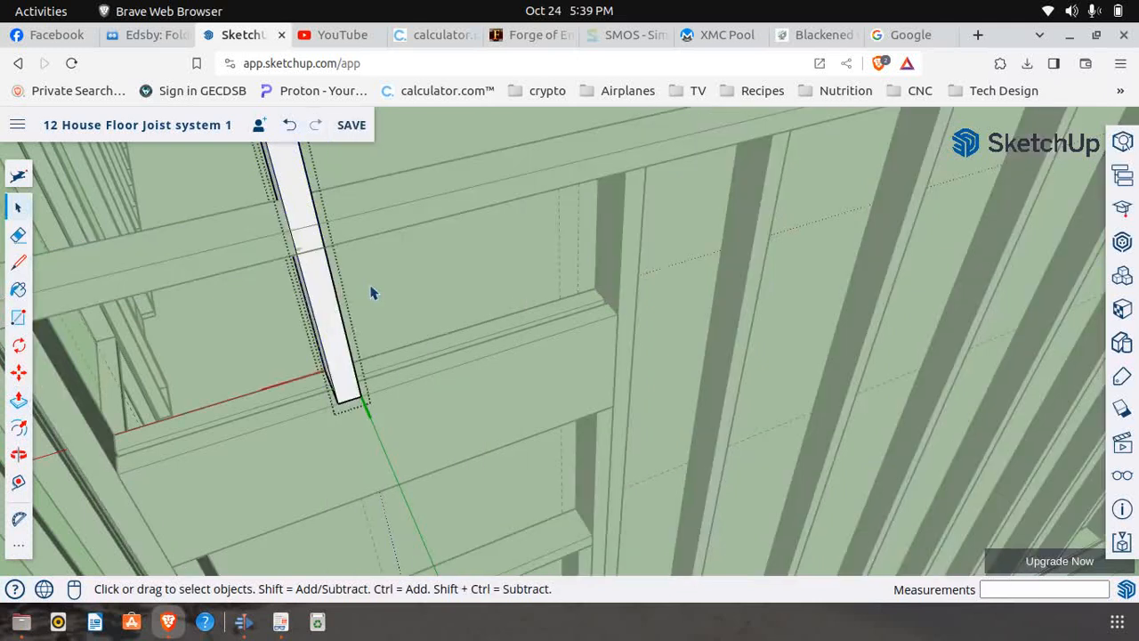
{"action": "left_click", "coordinate": [18, 262]}
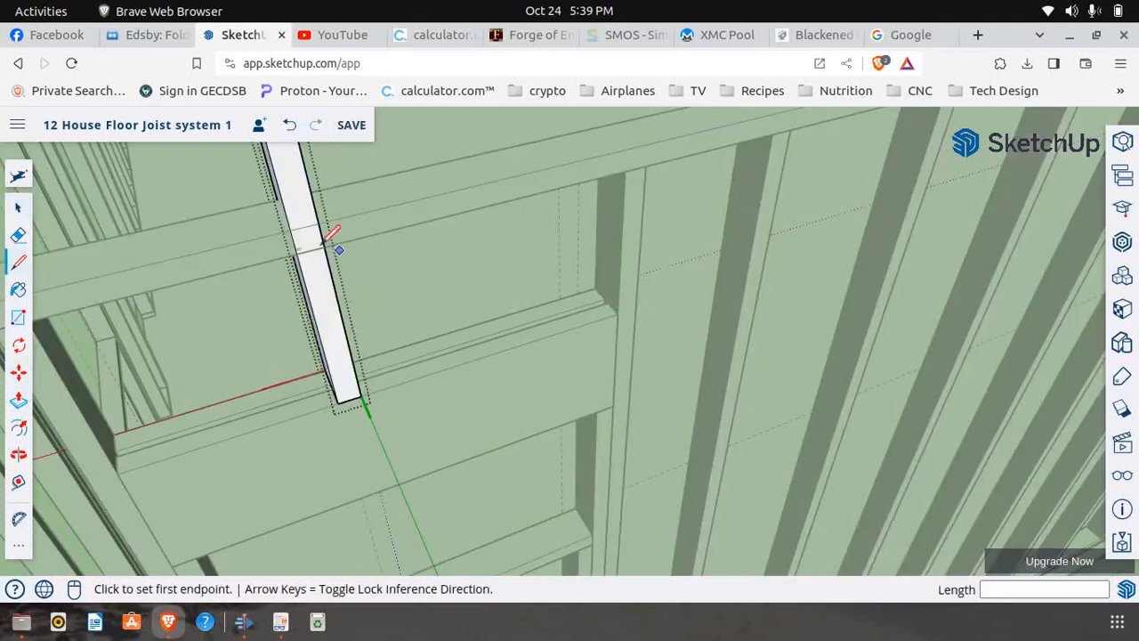
{"action": "left_click", "coordinate": [296, 254]}
{"action": "left_click", "coordinate": [324, 249]}
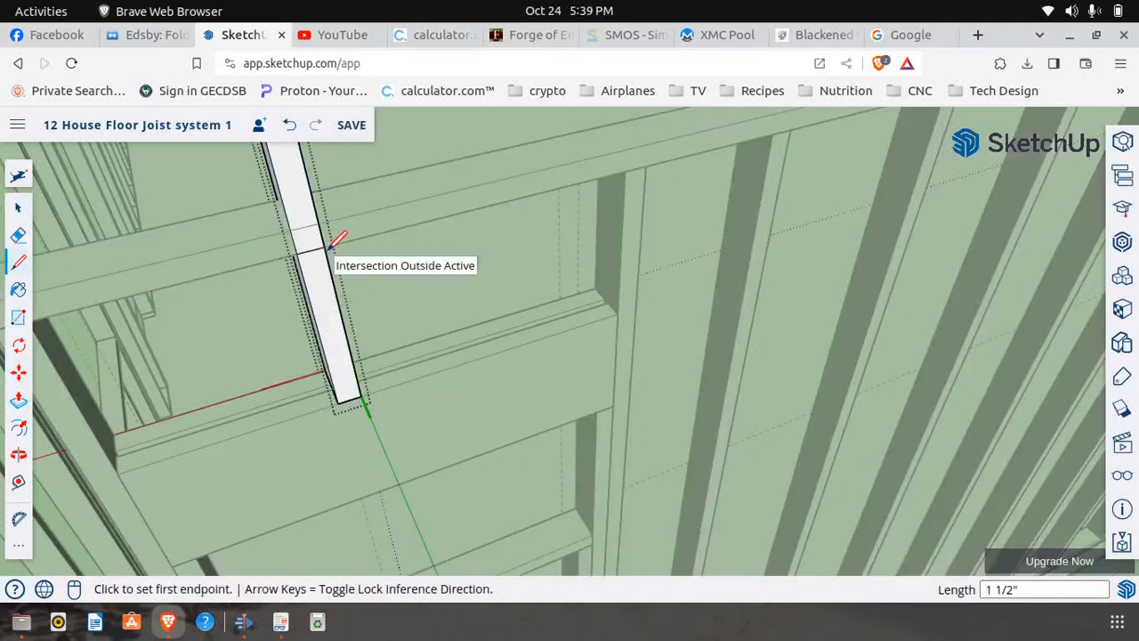
Push the stud portion above the line back 3 1/2" to cut it off, and close the component and the wall section
{"action": "left_click", "coordinate": [18, 401]}
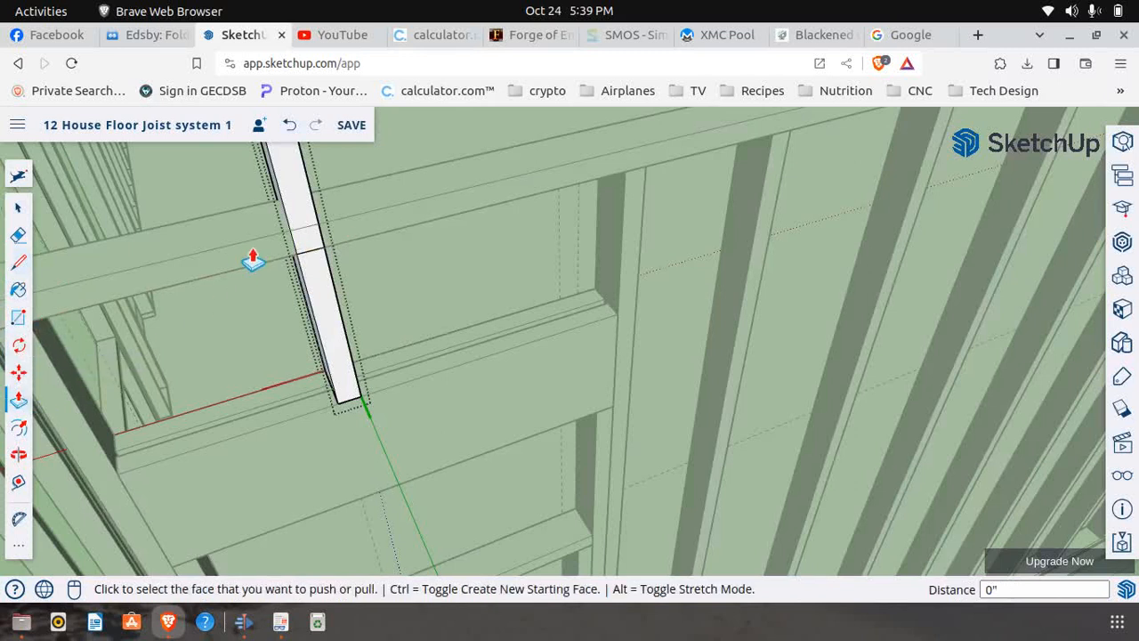
{"action": "left_click", "coordinate": [343, 194]}
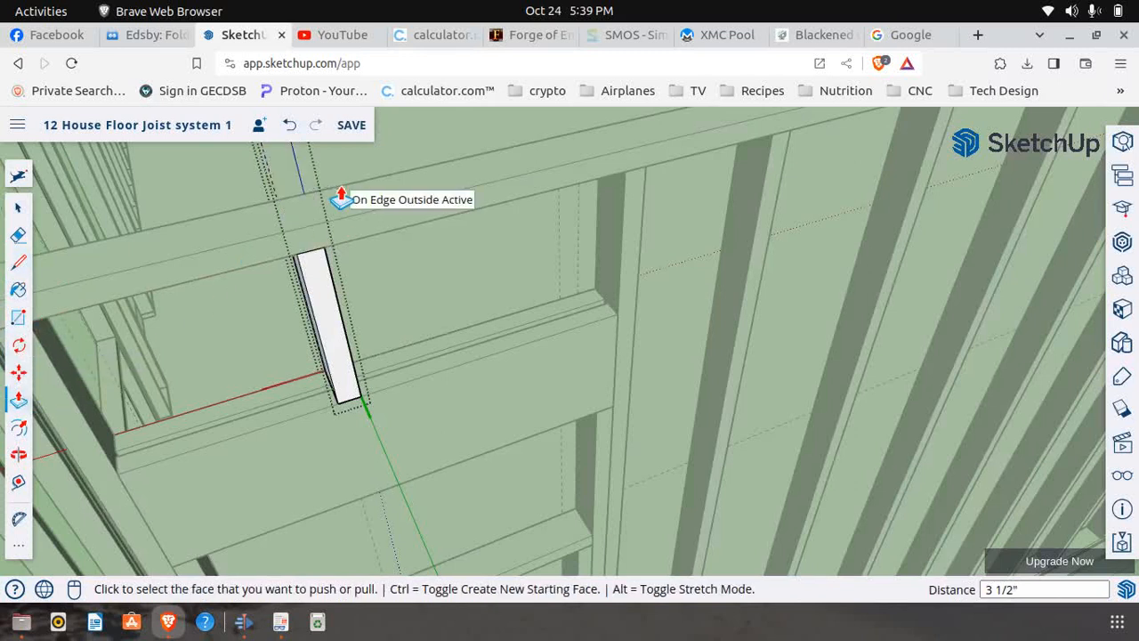
{"action": "middle_click_drag", "start_coordinate": [427, 241], "coordinate": [310, 290]}
{"action": "scroll", "coordinate": [310, 289], "scroll_direction": "down", "scroll_amount": 2}
{"action": "left_click", "coordinate": [18, 207]}
{"action": "scroll", "coordinate": [203, 388], "scroll_direction": "down", "scroll_amount": 1}
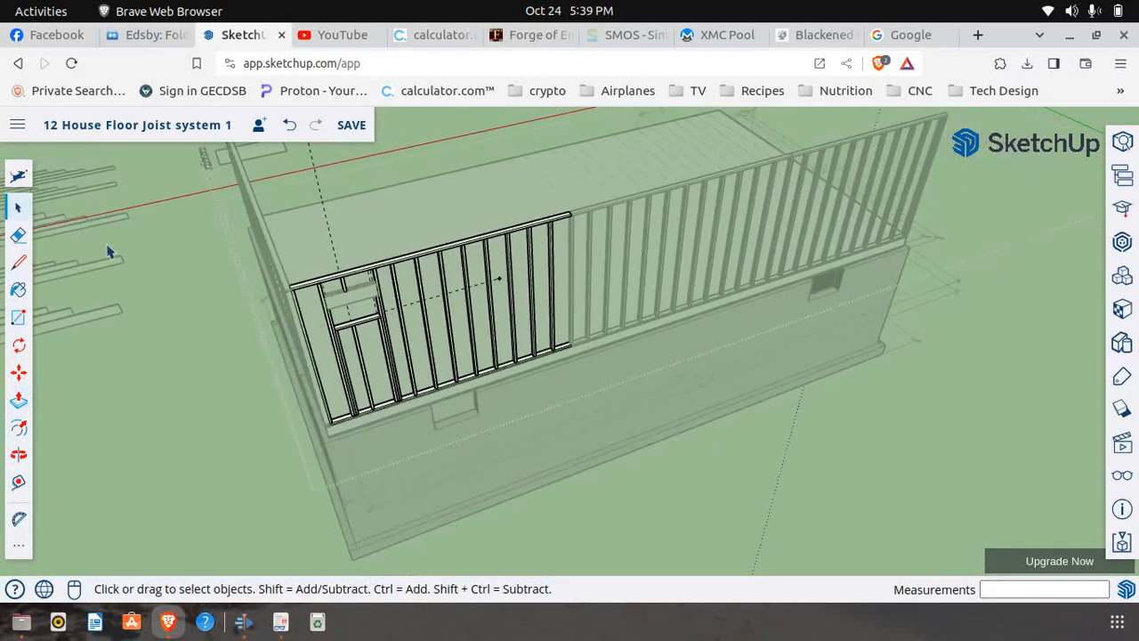
{"action": "left_click", "coordinate": [187, 308]}
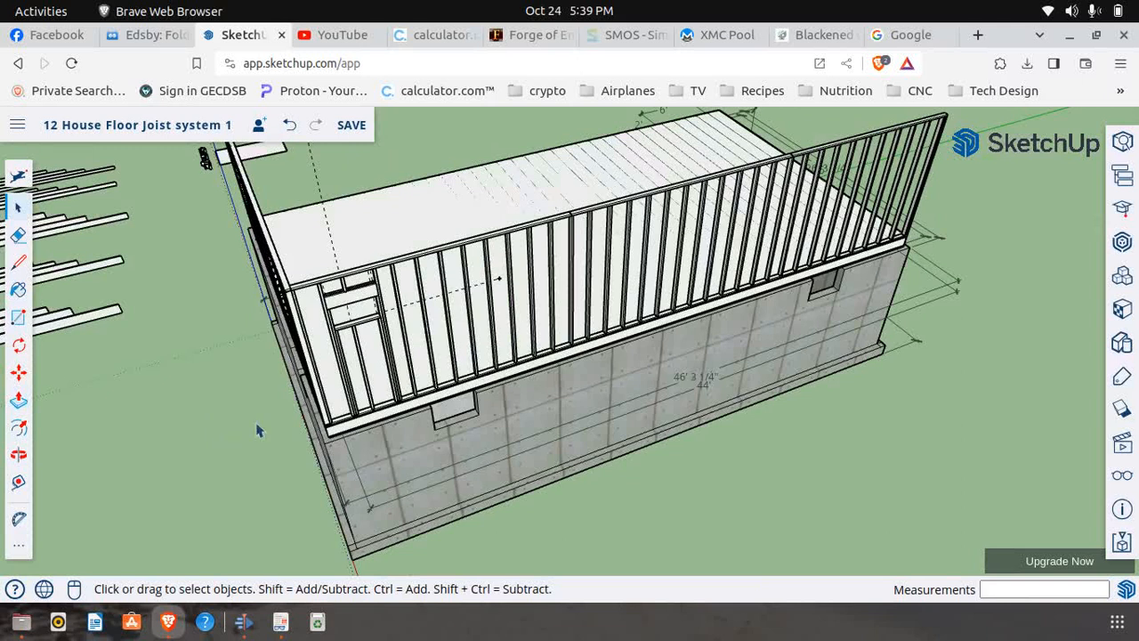
Switch to First Floor Frame.pdf and examine the Window Span drawing on page 7 for the spacing between the window openings
{"action": "left_click", "coordinate": [283, 622]}
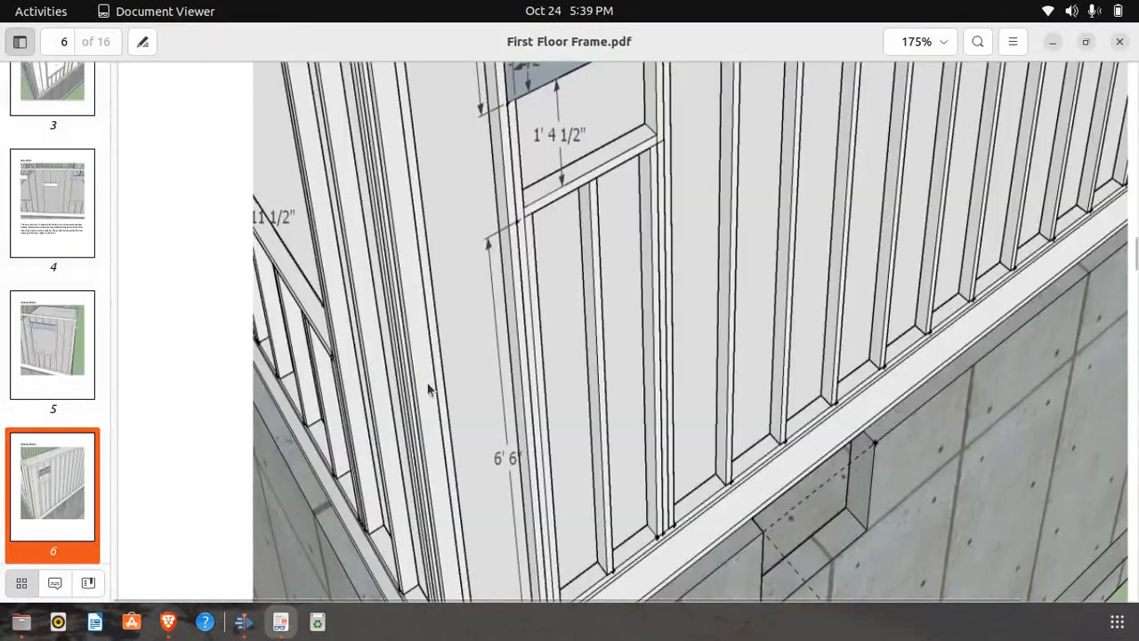
{"action": "scroll", "coordinate": [440, 392], "scroll_direction": "up", "scroll_amount": 3}
{"action": "scroll", "coordinate": [482, 361], "scroll_direction": "down", "scroll_amount": 7}
{"action": "scroll", "coordinate": [473, 373], "scroll_direction": "down", "scroll_amount": 10}
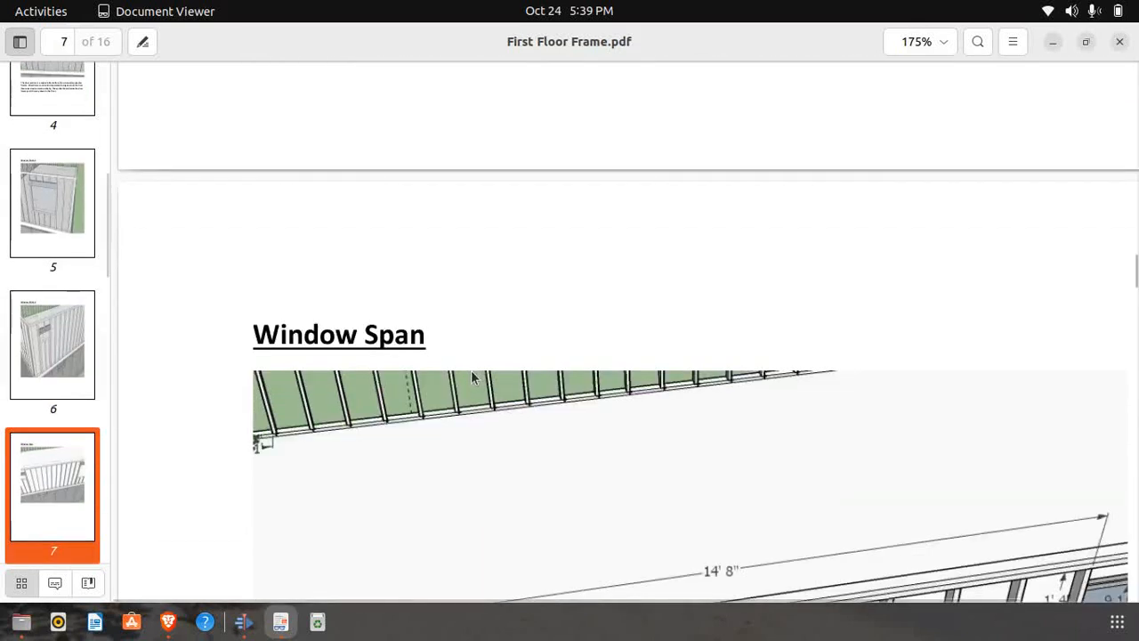
{"action": "scroll", "coordinate": [456, 376], "scroll_direction": "down", "scroll_amount": 3}
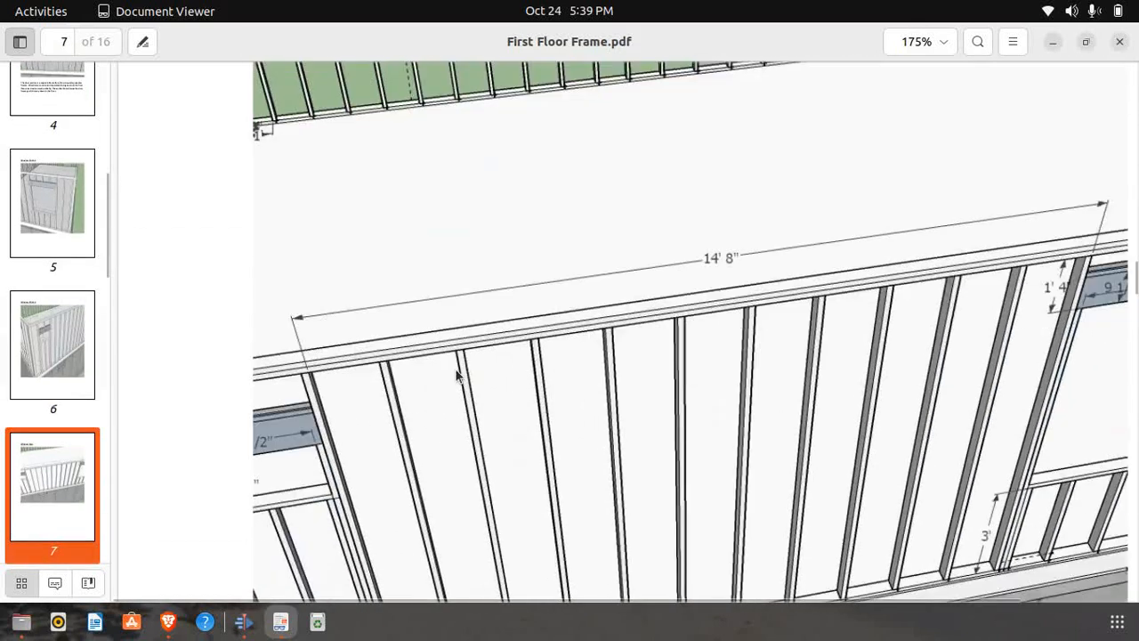
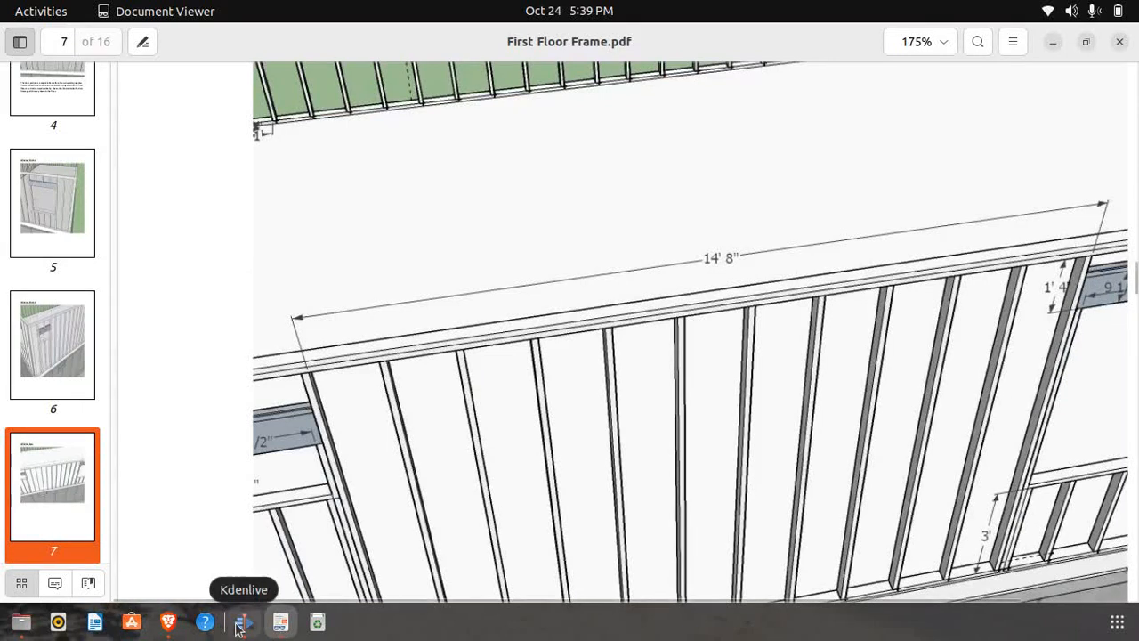
Back in SketchUp, place a guide point 14' 8" along the top plate's lower edge from the corner window's stud, and check it against page 7
{"action": "left_click", "coordinate": [158, 628]}
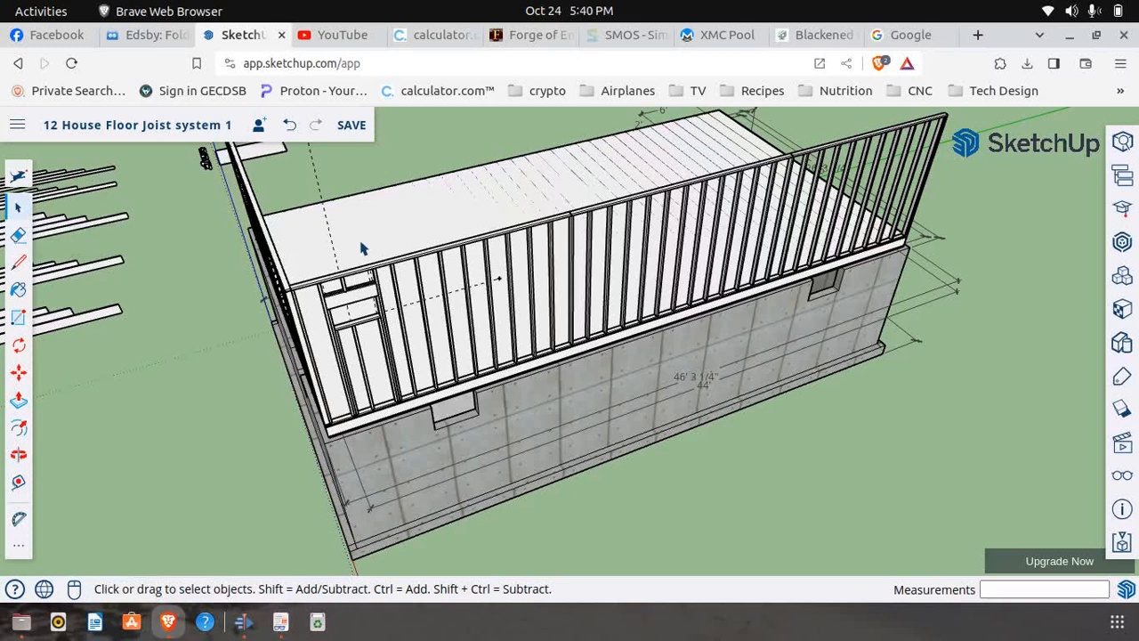
{"action": "scroll", "coordinate": [381, 281], "scroll_direction": "up", "scroll_amount": 8}
{"action": "scroll", "coordinate": [388, 295], "scroll_direction": "up", "scroll_amount": 2}
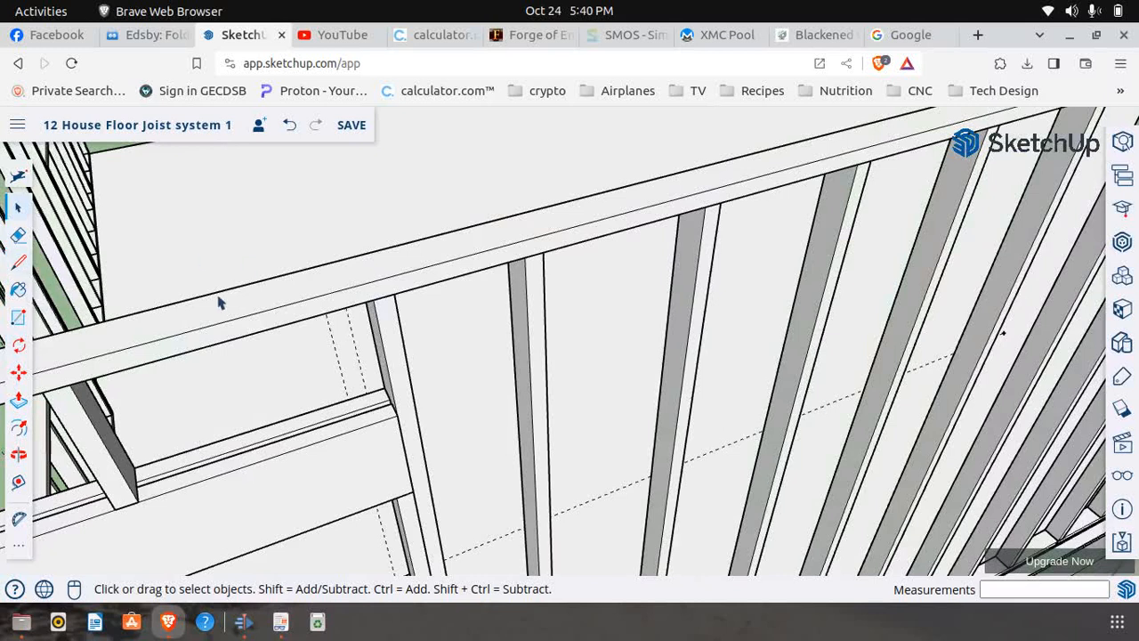
{"action": "left_click", "coordinate": [19, 482]}
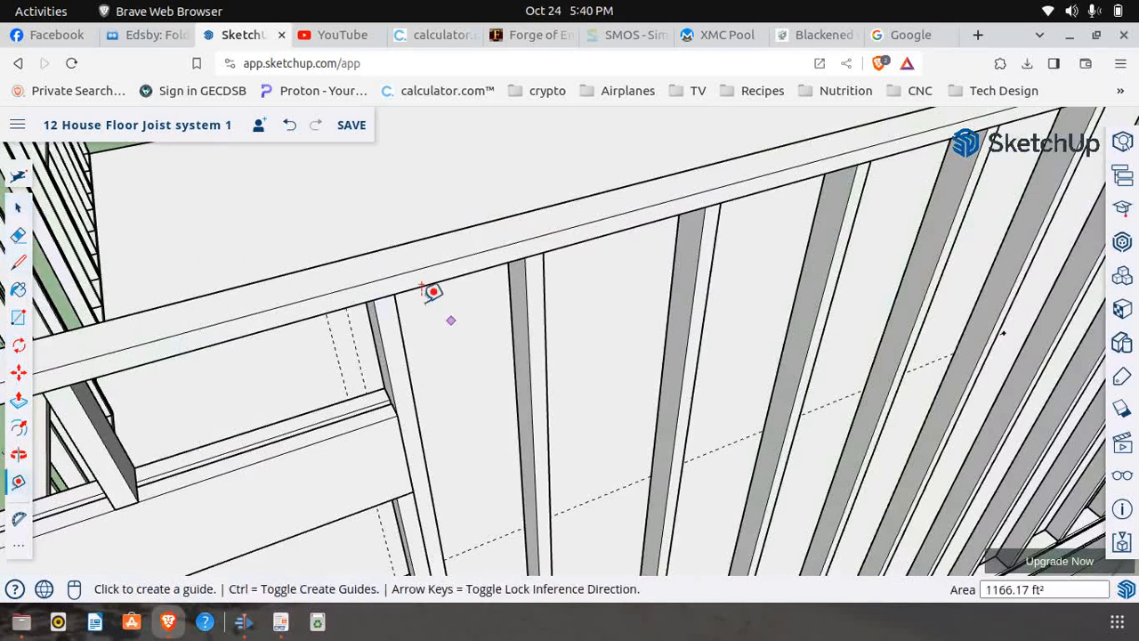
{"action": "left_click", "coordinate": [402, 279]}
{"action": "scroll", "coordinate": [195, 327], "scroll_direction": "down", "scroll_amount": 1}
{"action": "scroll", "coordinate": [196, 327], "scroll_direction": "down", "scroll_amount": 2}
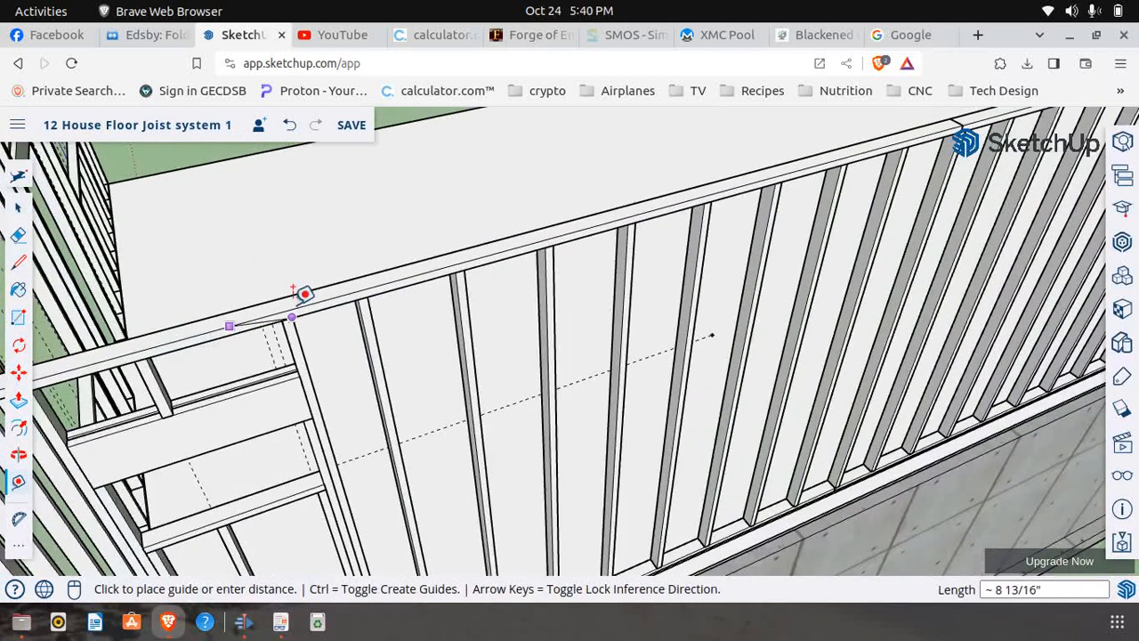
{"action": "scroll", "coordinate": [173, 338], "scroll_direction": "down", "scroll_amount": 2}
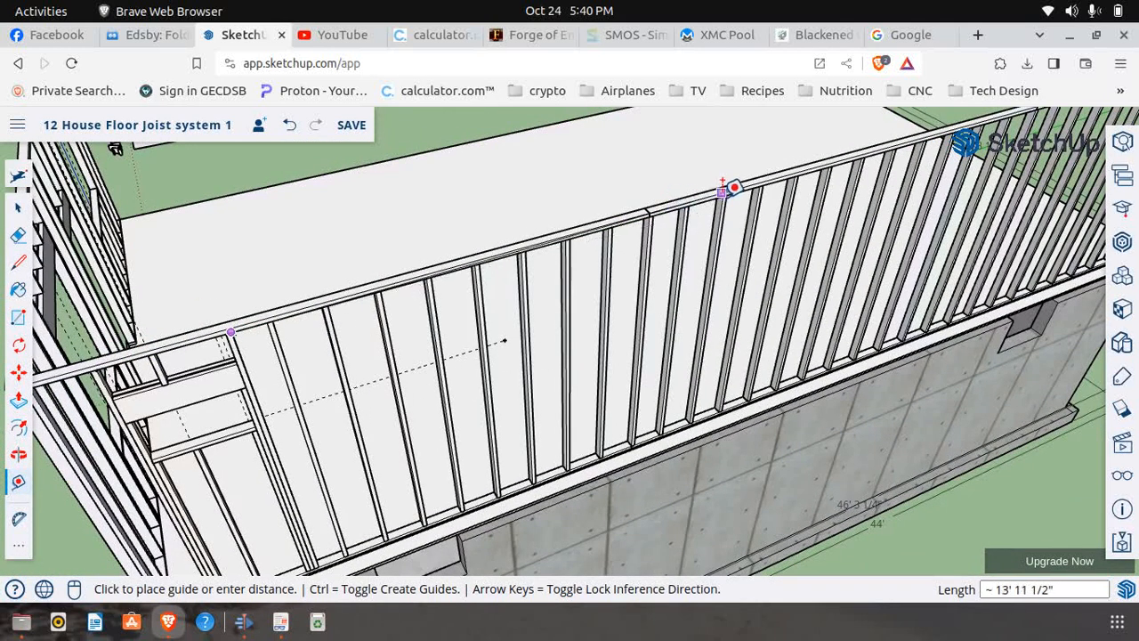
{"action": "scroll", "coordinate": [734, 187], "scroll_direction": "up", "scroll_amount": 4}
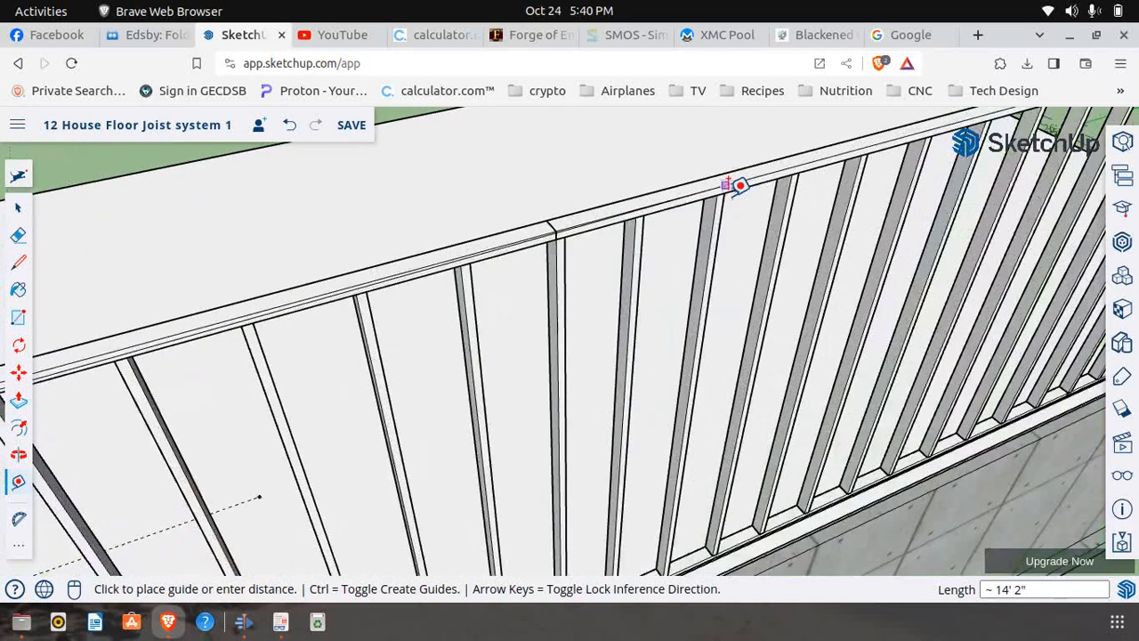
{"action": "scroll", "coordinate": [703, 183], "scroll_direction": "down", "scroll_amount": 2}
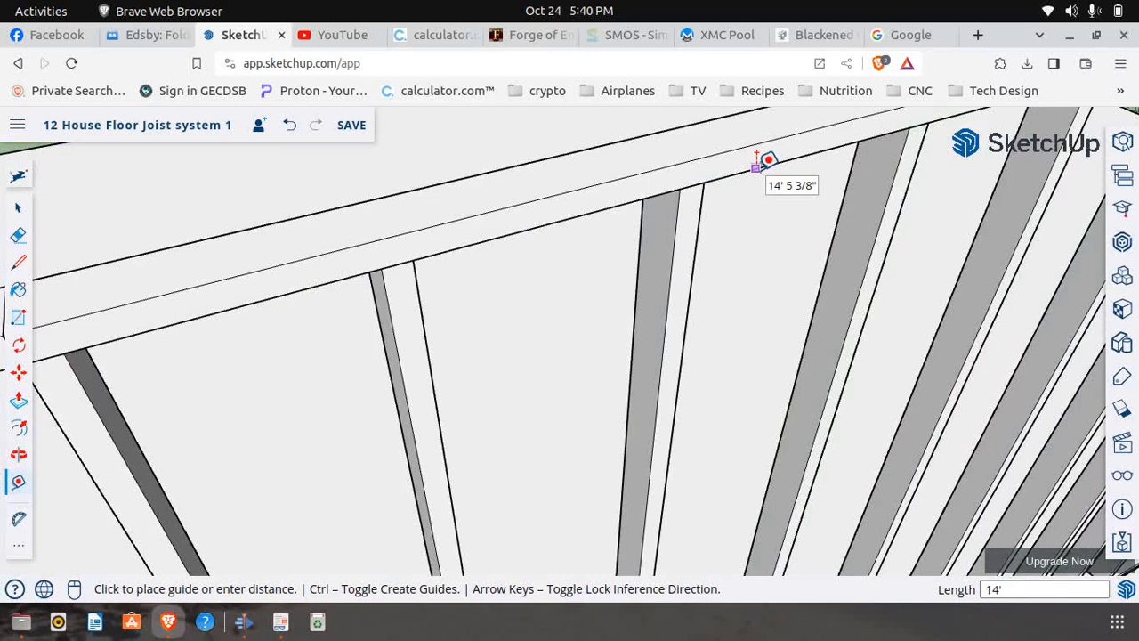
{"action": "type", "text": "\""}
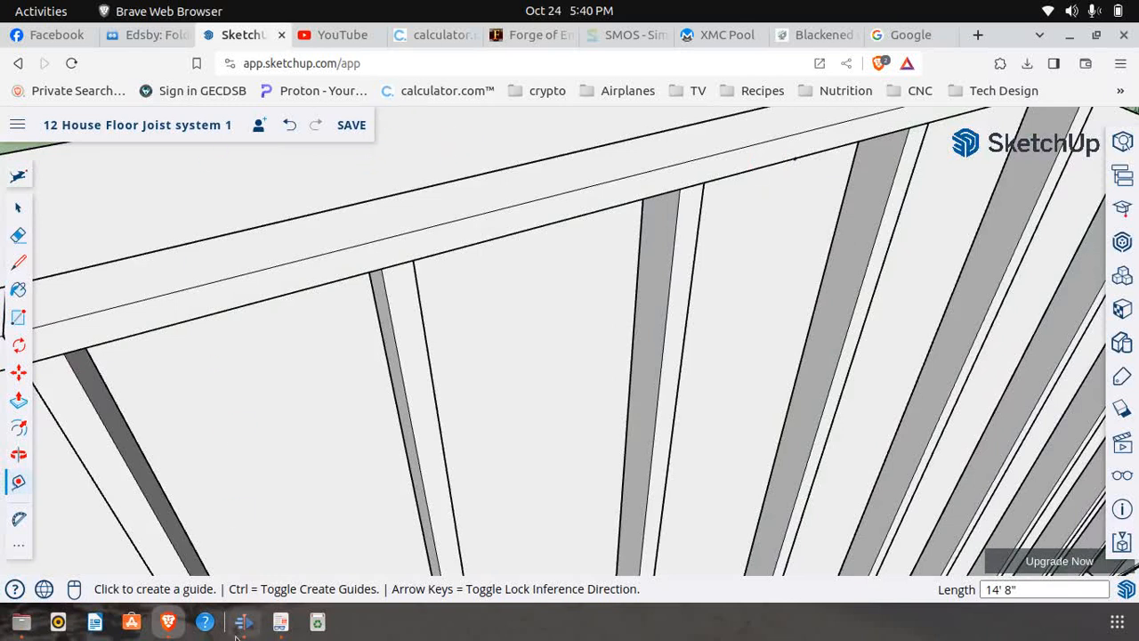
{"action": "left_click", "coordinate": [280, 622]}
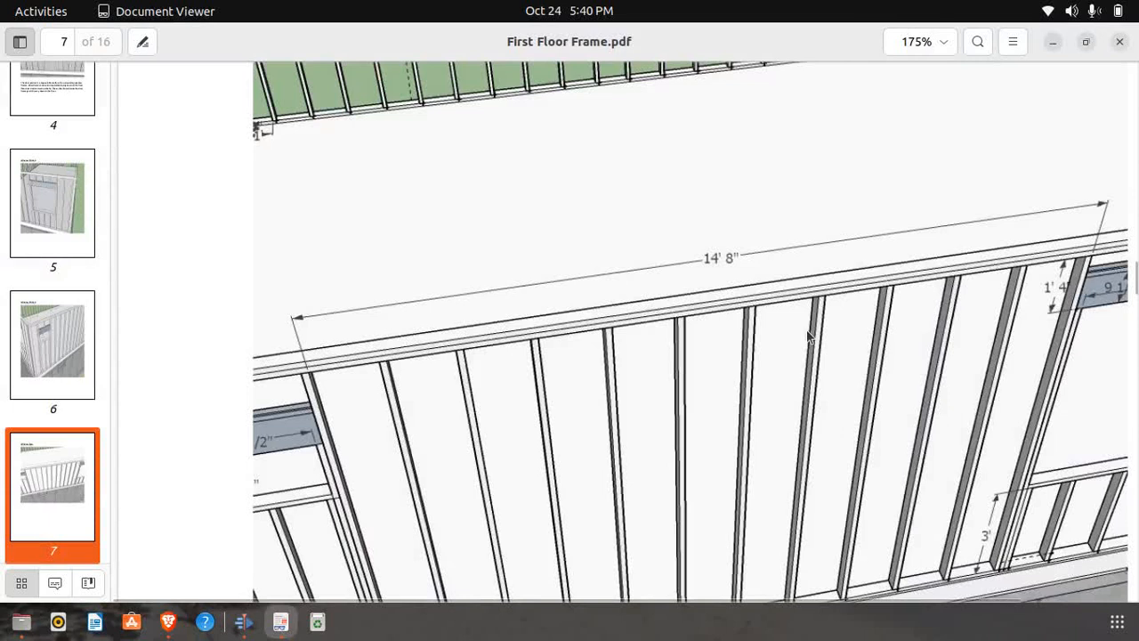
{"action": "left_click", "coordinate": [168, 622]}
{"action": "scroll", "coordinate": [404, 344], "scroll_direction": "down", "scroll_amount": 5}
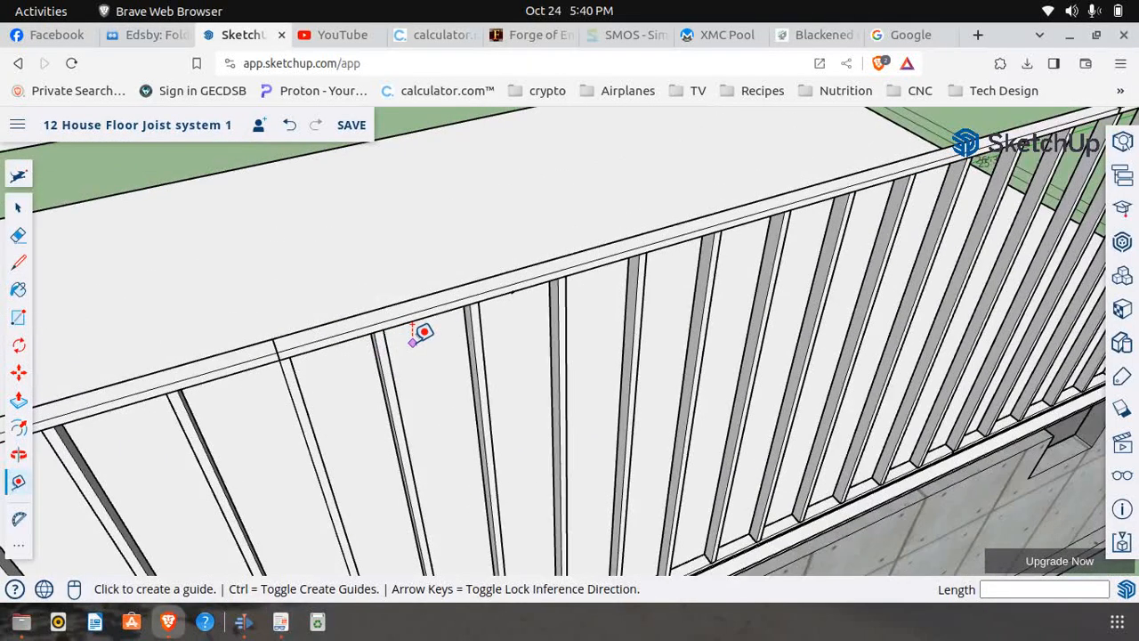
{"action": "scroll", "coordinate": [574, 249], "scroll_direction": "down", "scroll_amount": 5}
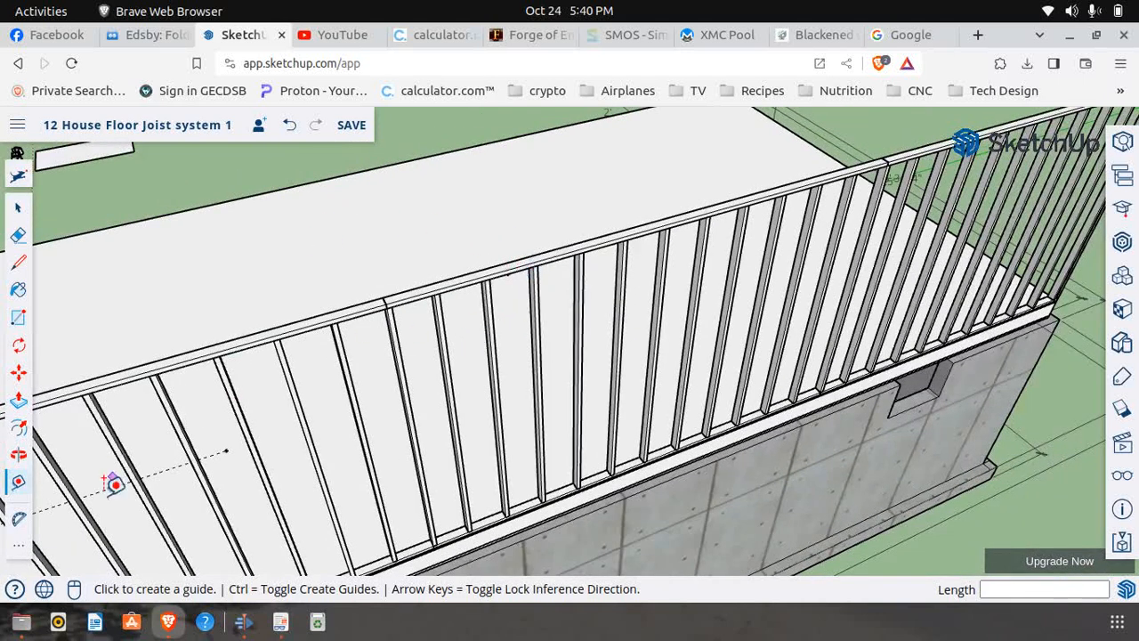
{"action": "left_click", "coordinate": [18, 207]}
{"action": "scroll", "coordinate": [539, 298], "scroll_direction": "up", "scroll_amount": 5}
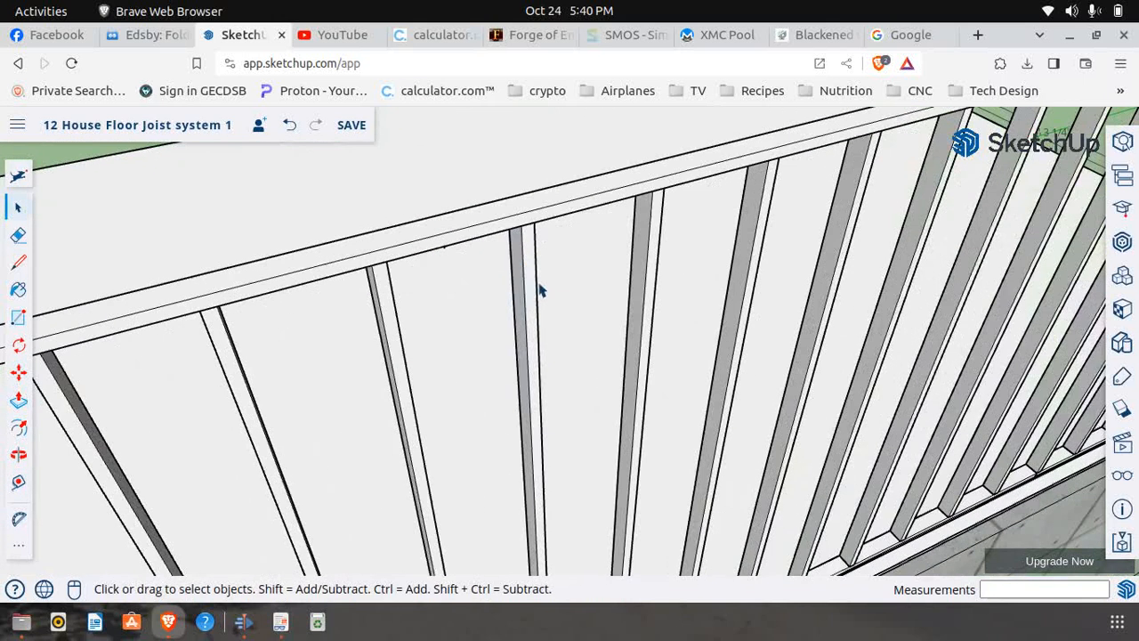
{"action": "triple_click", "coordinate": [528, 236]}
{"action": "right_click", "coordinate": [528, 237]}
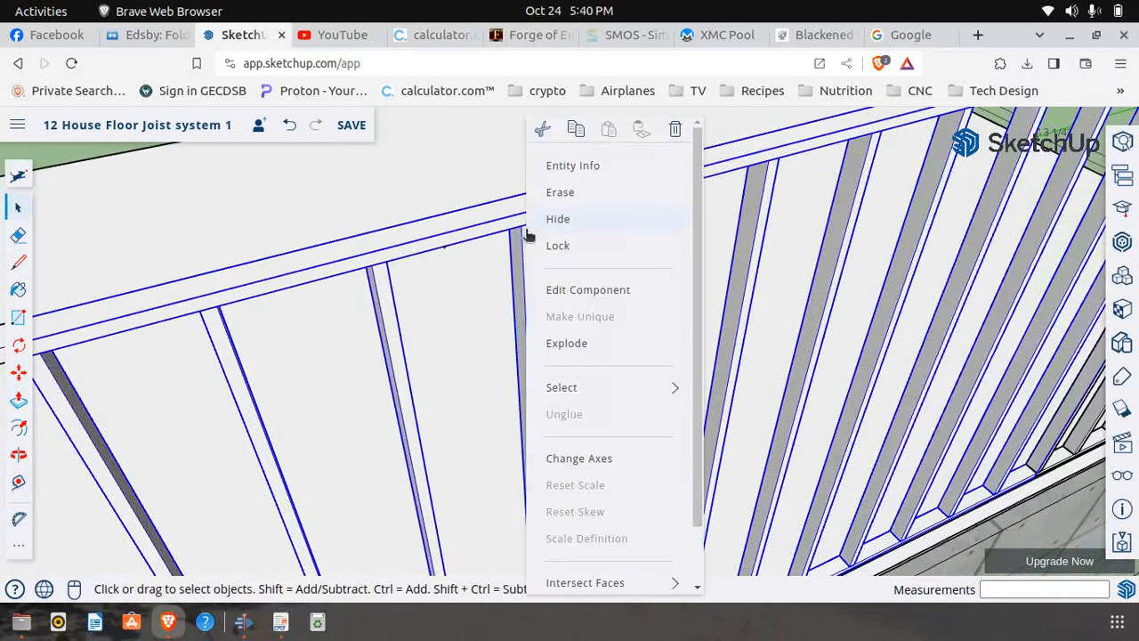
{"action": "left_click", "coordinate": [549, 283]}
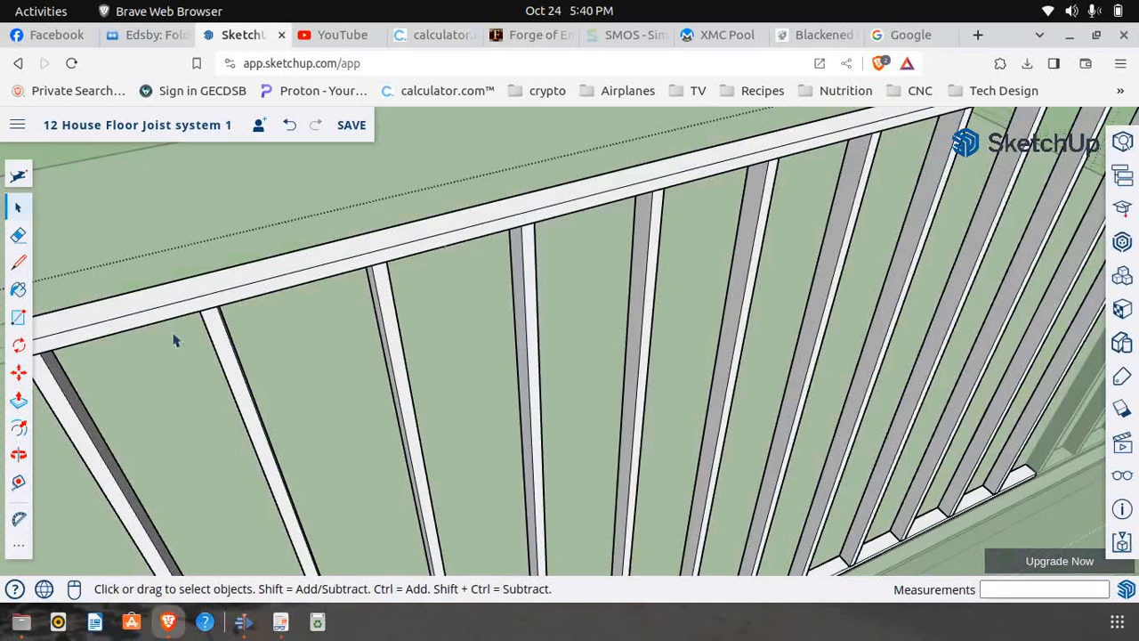
{"action": "left_click", "coordinate": [19, 372]}
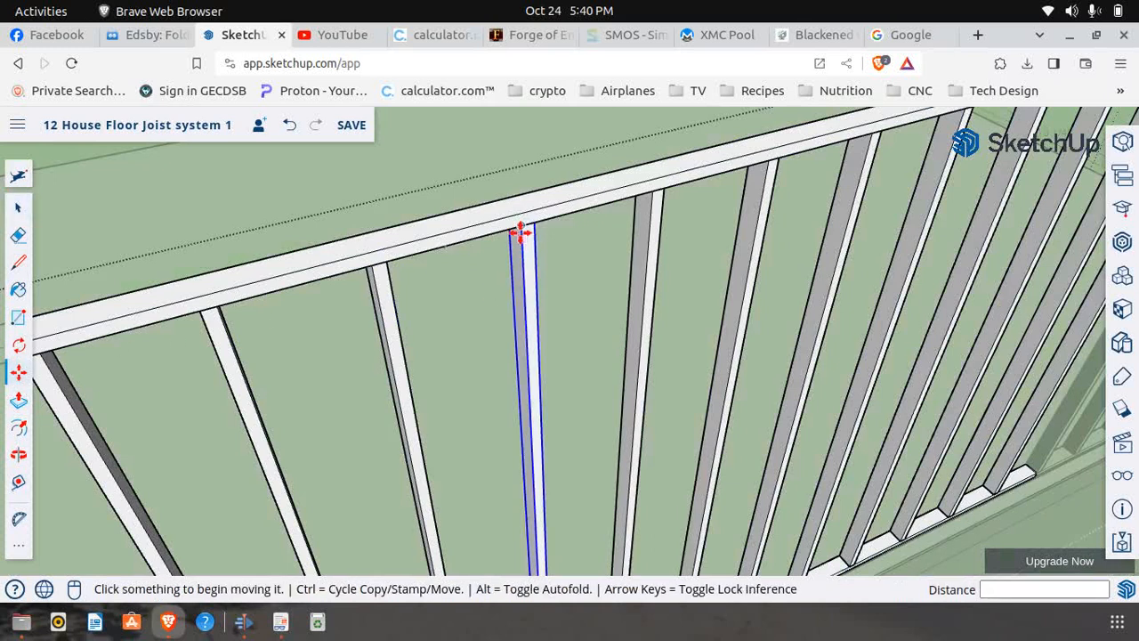
{"action": "left_click", "coordinate": [524, 230]}
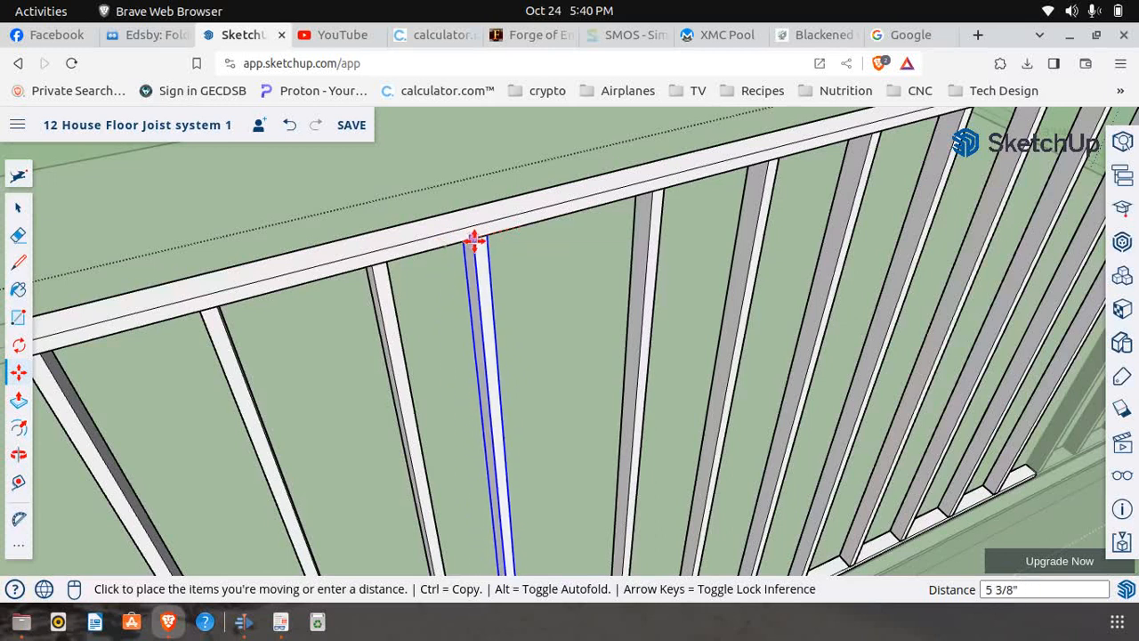
{"action": "scroll", "coordinate": [500, 235], "scroll_direction": "up", "scroll_amount": 2}
{"action": "scroll", "coordinate": [501, 226], "scroll_direction": "up", "scroll_amount": 2}
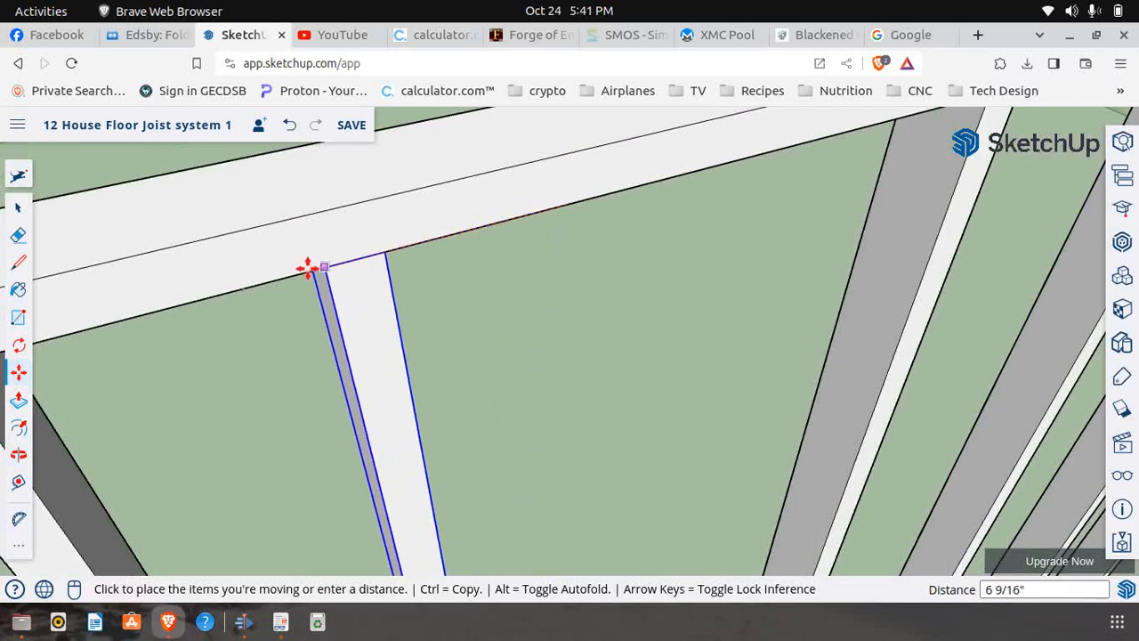
{"action": "left_click", "coordinate": [399, 263]}
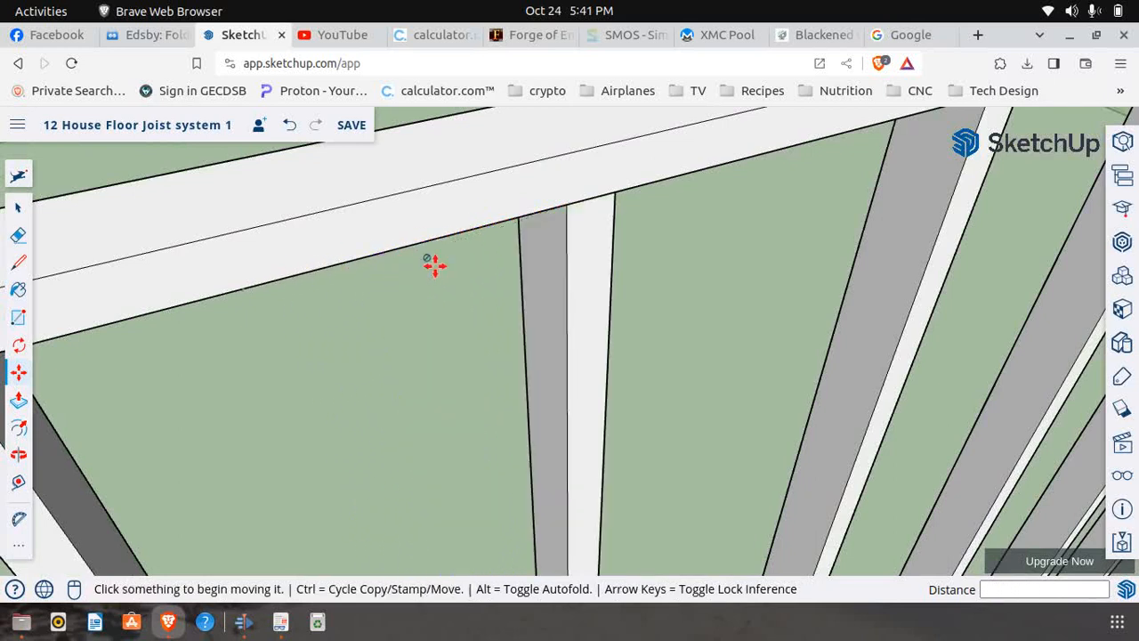
{"action": "scroll", "coordinate": [519, 300], "scroll_direction": "down", "scroll_amount": 5}
{"action": "scroll", "coordinate": [519, 300], "scroll_direction": "down", "scroll_amount": 6}
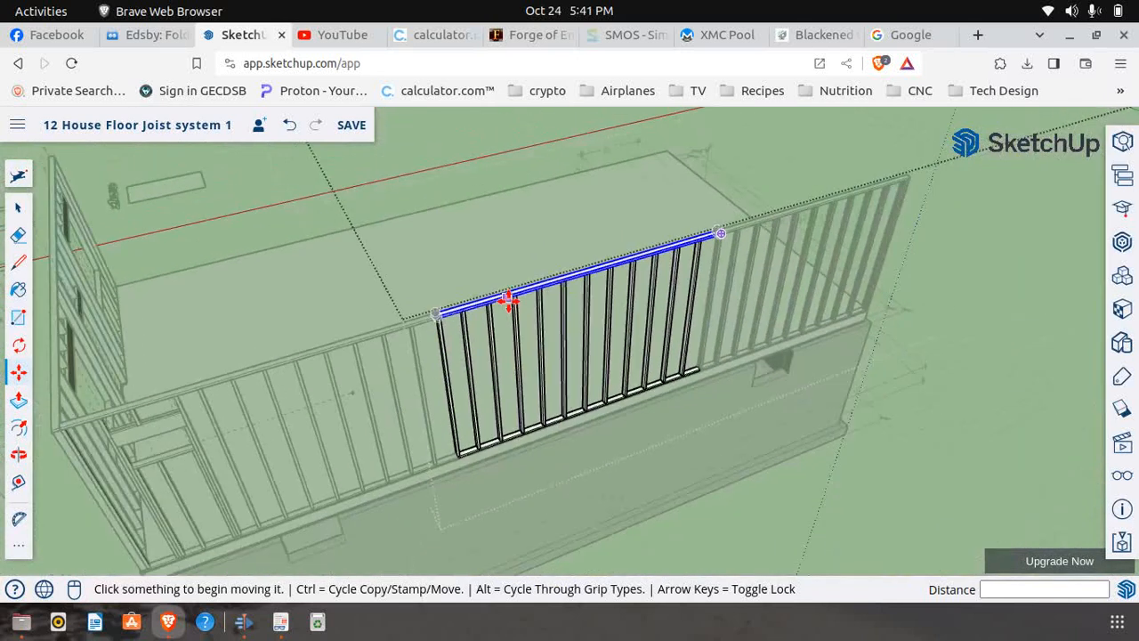
{"action": "left_click", "coordinate": [21, 208]}
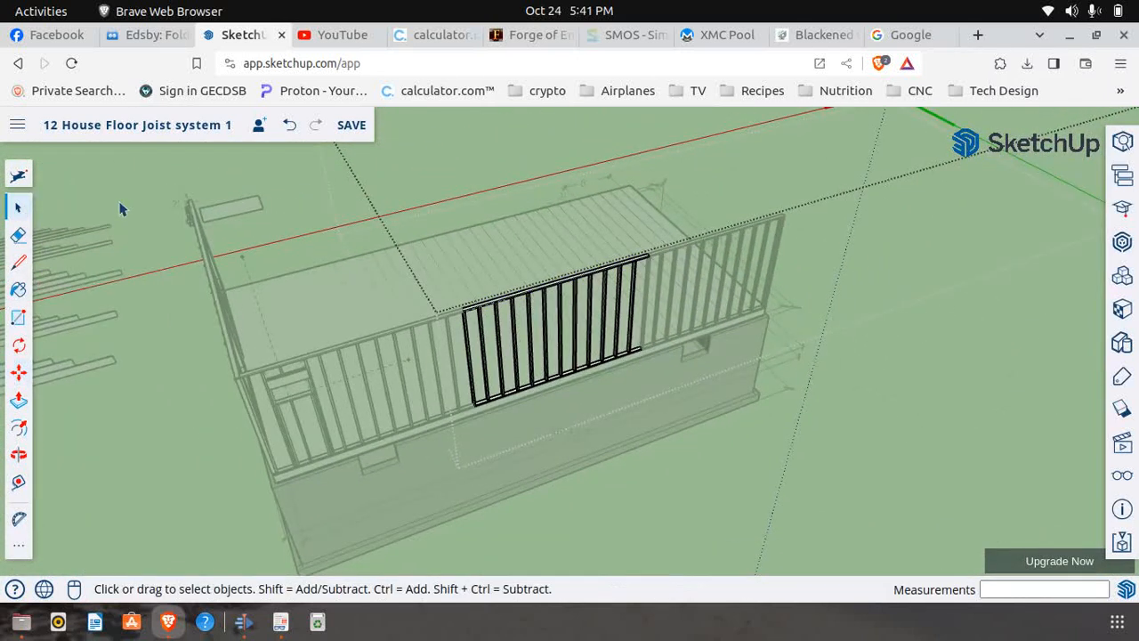
{"action": "left_click", "coordinate": [127, 209]}
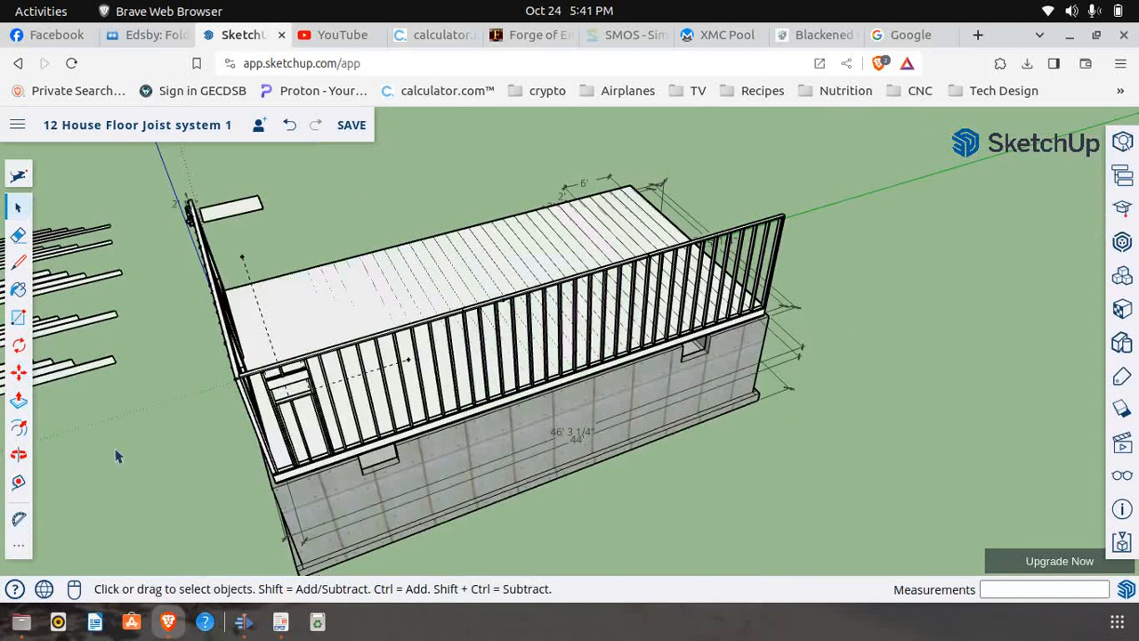
Draw a 1 1/2" line up the top plate's face from the 14' 8" guide point to mark the next window's edge
{"action": "left_click", "coordinate": [18, 262]}
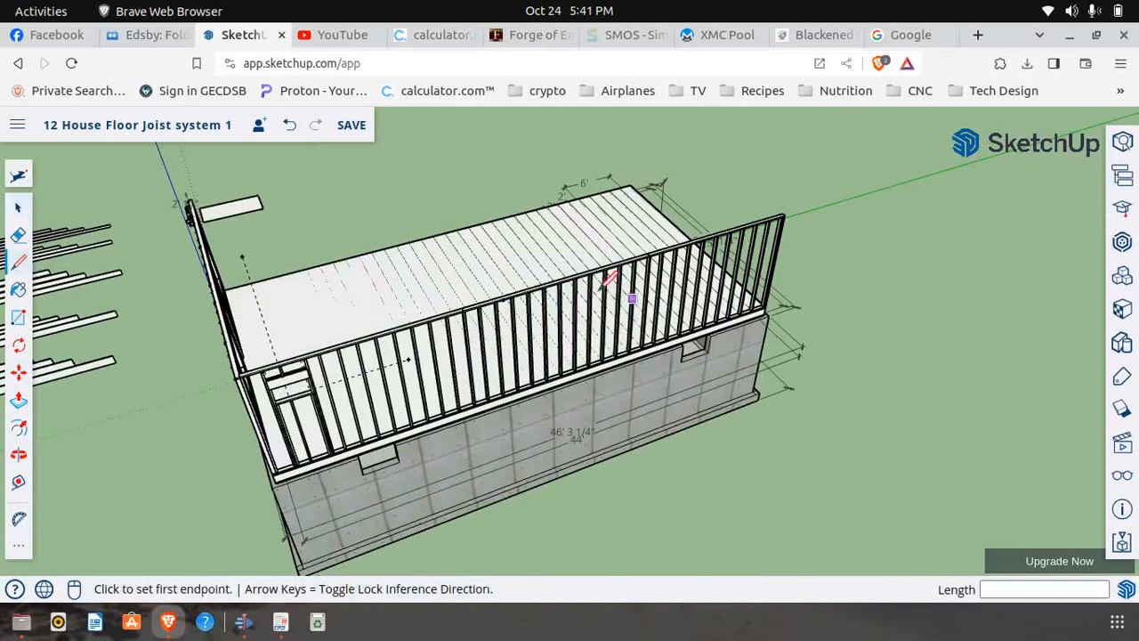
{"action": "scroll", "coordinate": [528, 286], "scroll_direction": "up", "scroll_amount": 5}
{"action": "scroll", "coordinate": [410, 310], "scroll_direction": "up", "scroll_amount": 3}
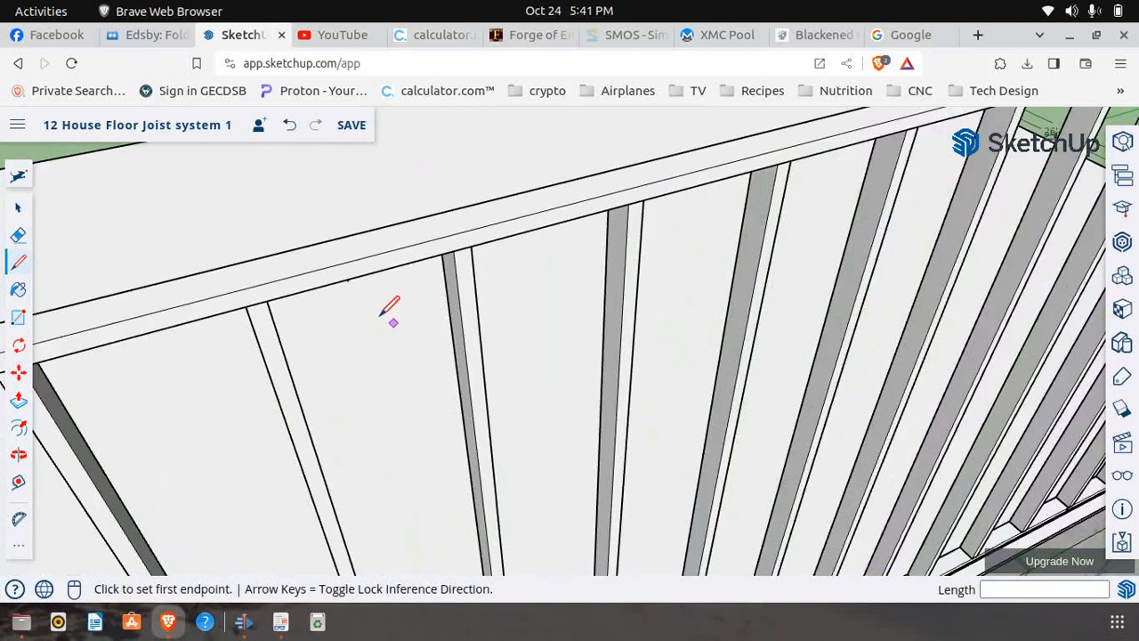
{"action": "left_click", "coordinate": [347, 278]}
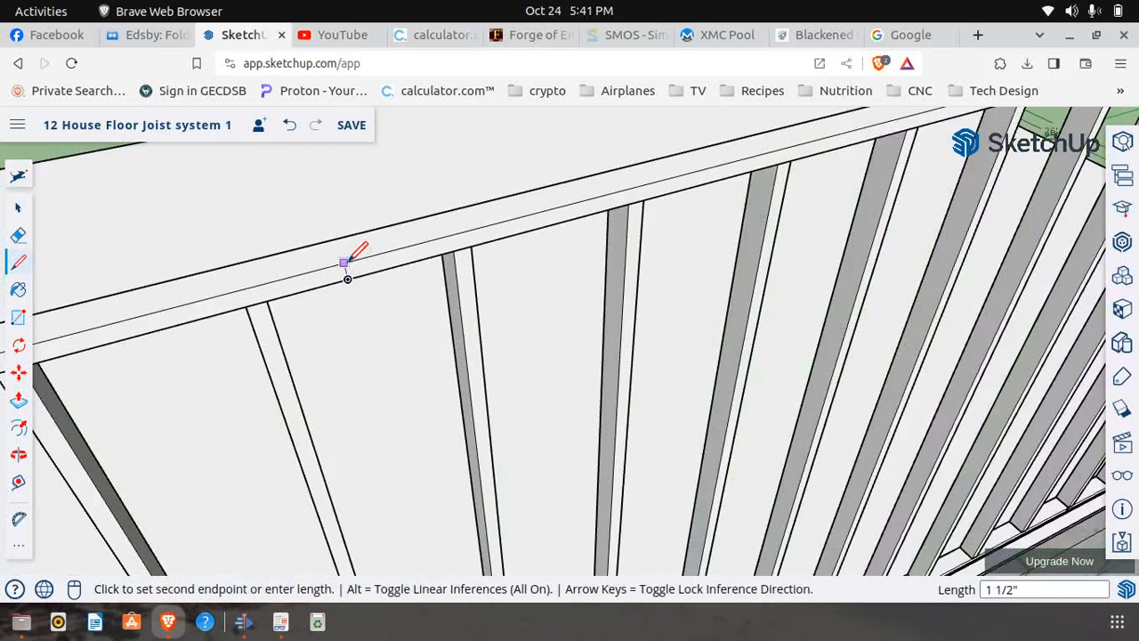
{"action": "scroll", "coordinate": [350, 327], "scroll_direction": "down", "scroll_amount": 4}
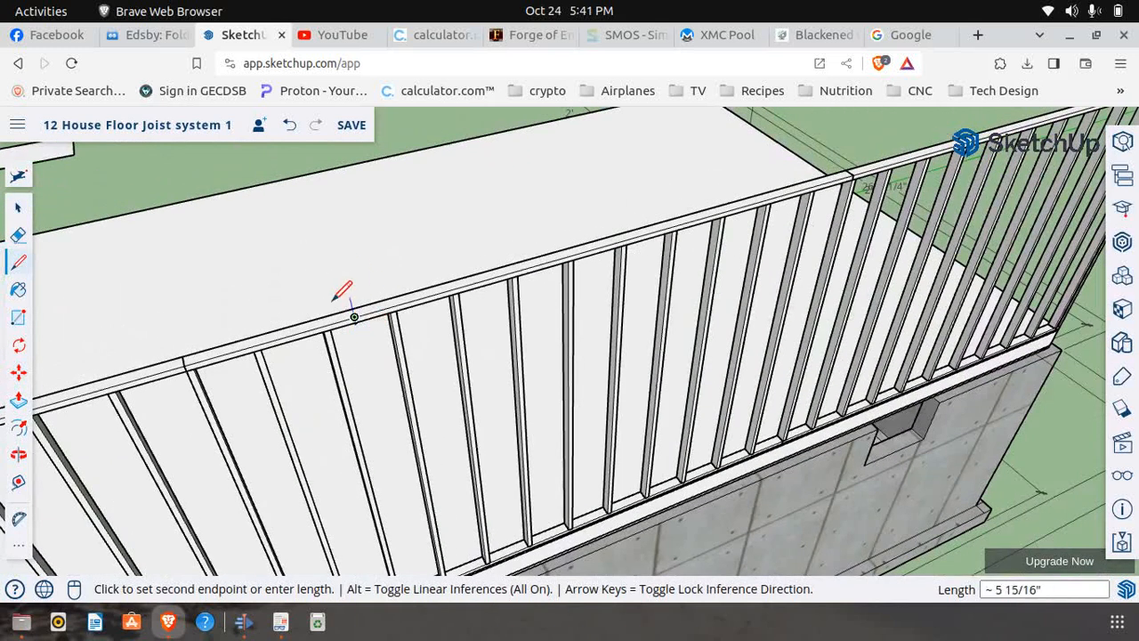
Open the middle wall section for editing and move the stud just past the mark 8 1/2" so its corner meets the marked line
{"action": "left_click", "coordinate": [18, 212]}
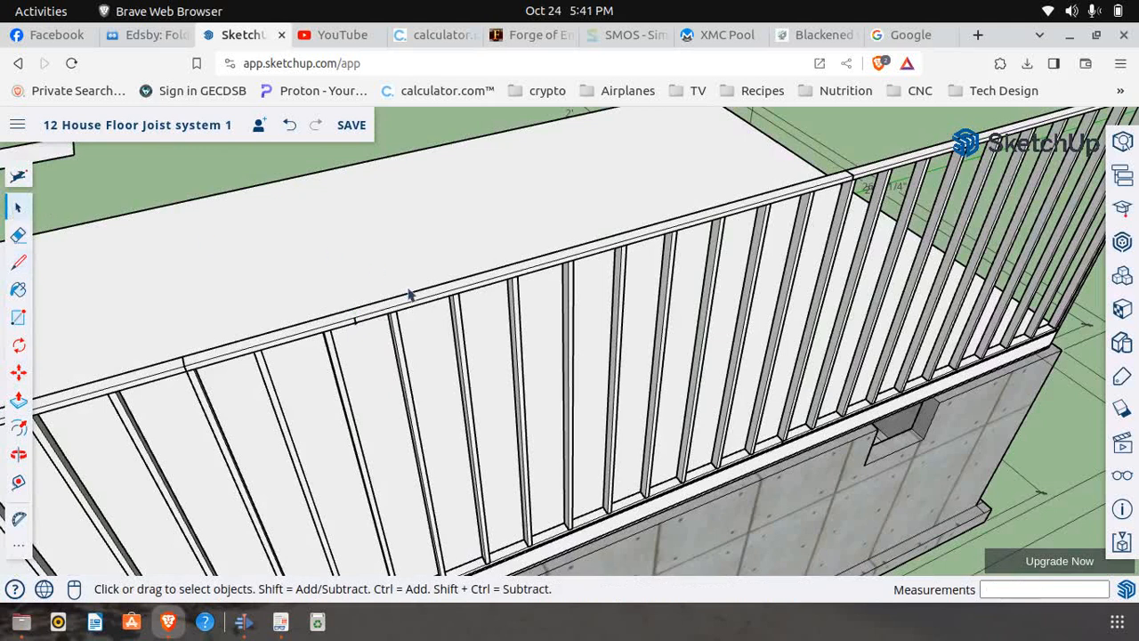
{"action": "left_click", "coordinate": [400, 349]}
{"action": "right_click", "coordinate": [400, 350]}
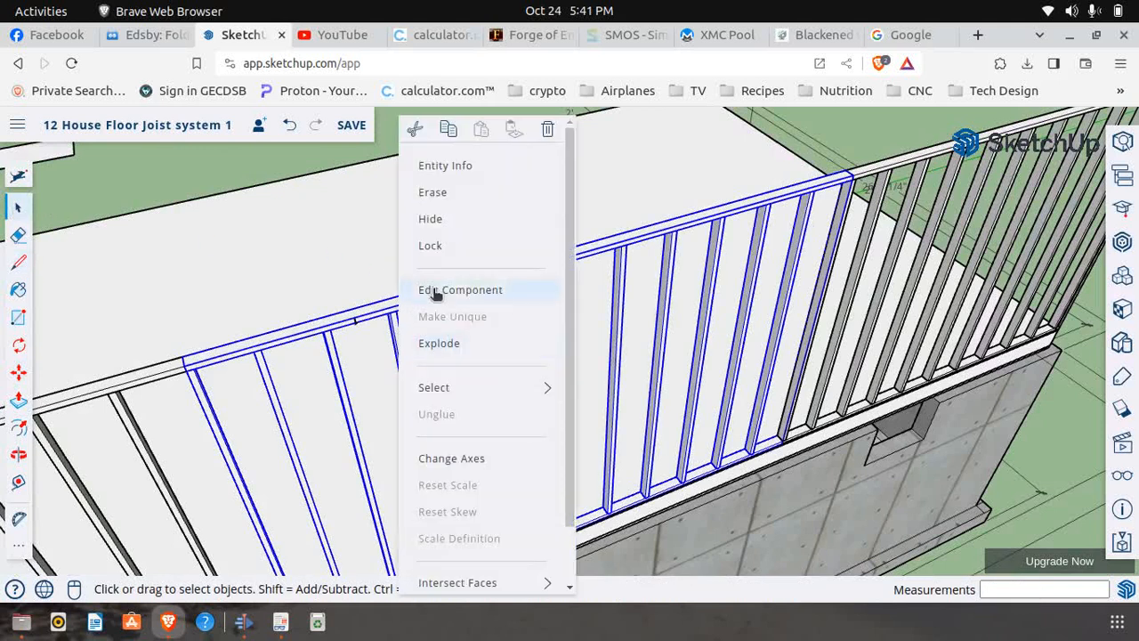
{"action": "left_click", "coordinate": [436, 292]}
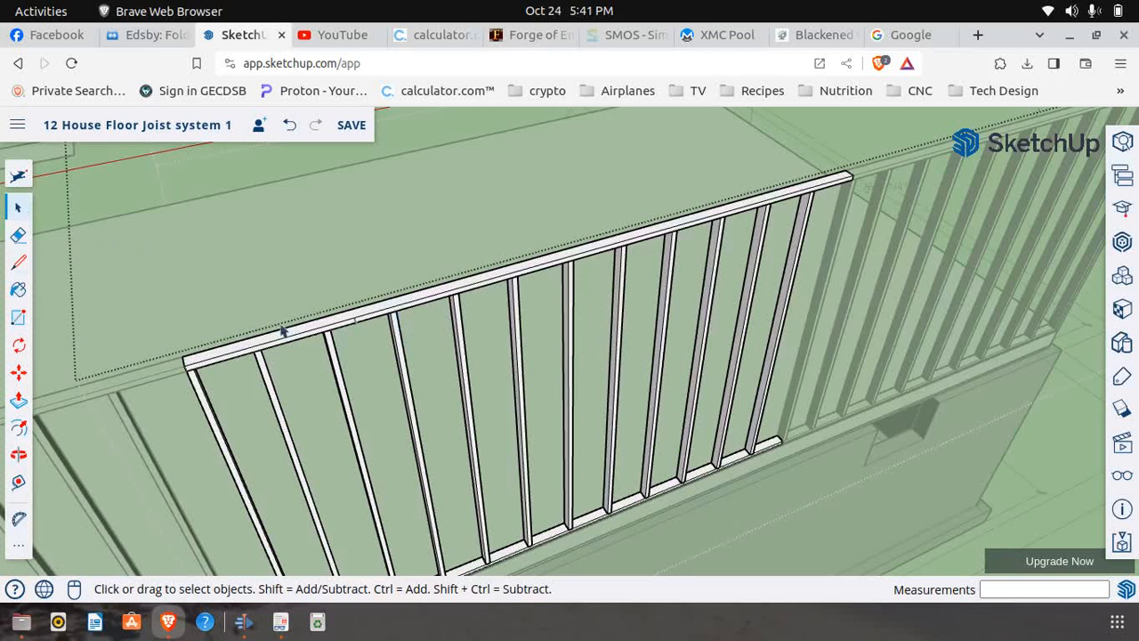
{"action": "left_click", "coordinate": [398, 338]}
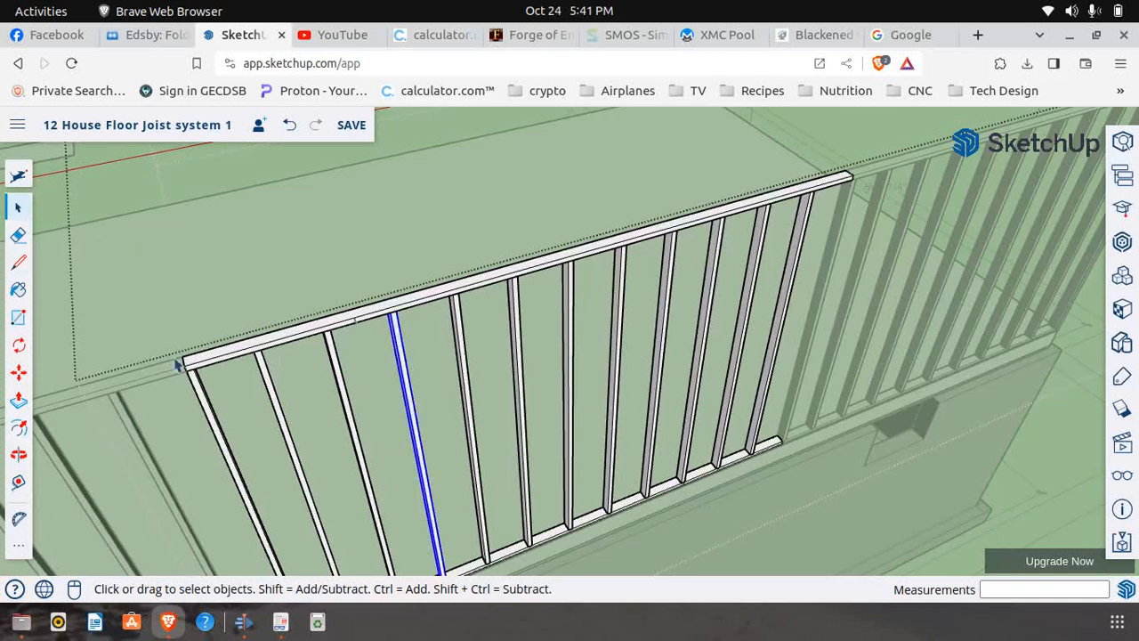
{"action": "left_click", "coordinate": [19, 372]}
{"action": "scroll", "coordinate": [386, 321], "scroll_direction": "up", "scroll_amount": 5}
{"action": "scroll", "coordinate": [396, 318], "scroll_direction": "down", "scroll_amount": 3}
{"action": "scroll", "coordinate": [394, 300], "scroll_direction": "up", "scroll_amount": 4}
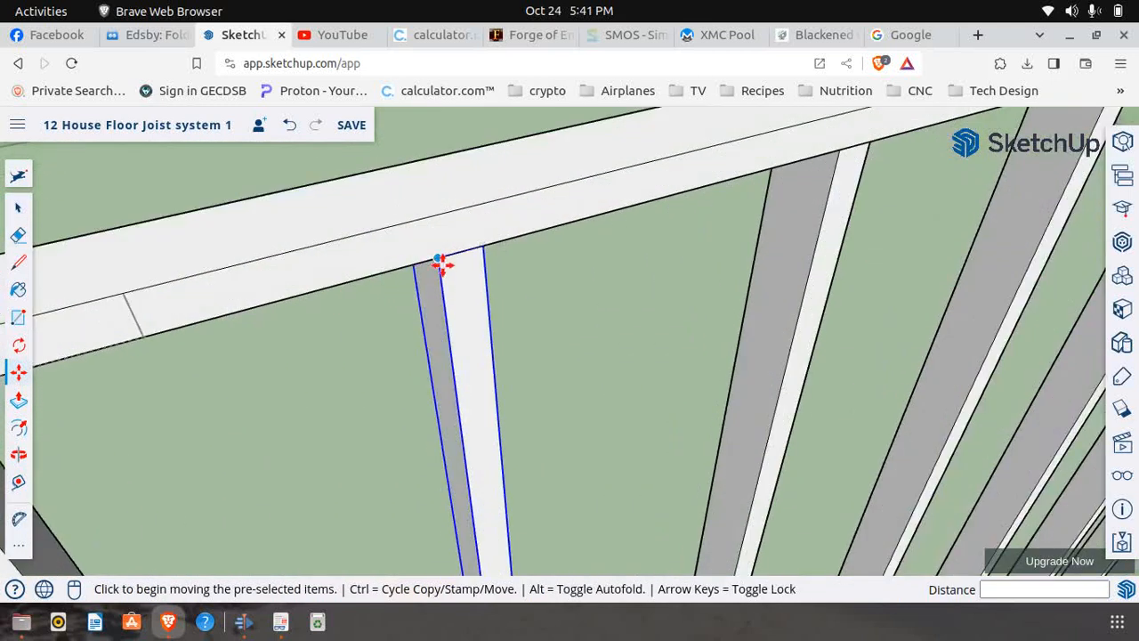
{"action": "left_click", "coordinate": [437, 263]}
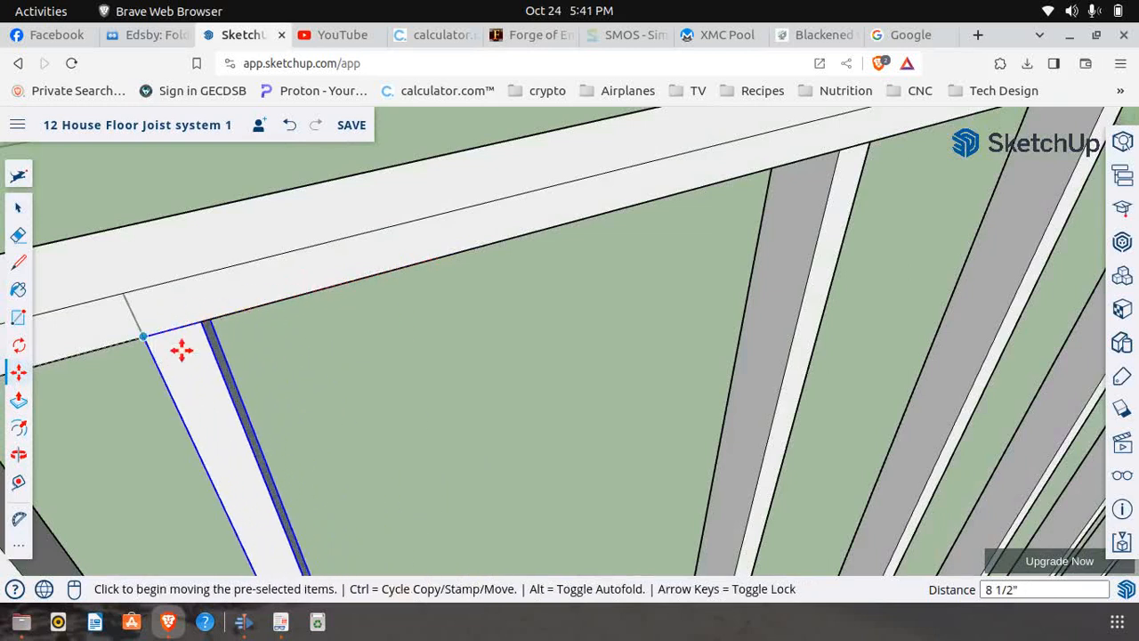
{"action": "left_click", "coordinate": [145, 336]}
Compare the moved stud with the Window Span drawing on page 7 of First Floor Frame.pdf, and return to SketchUp
{"action": "scroll", "coordinate": [243, 365], "scroll_direction": "down", "scroll_amount": 5}
{"action": "scroll", "coordinate": [395, 279], "scroll_direction": "down", "scroll_amount": 3}
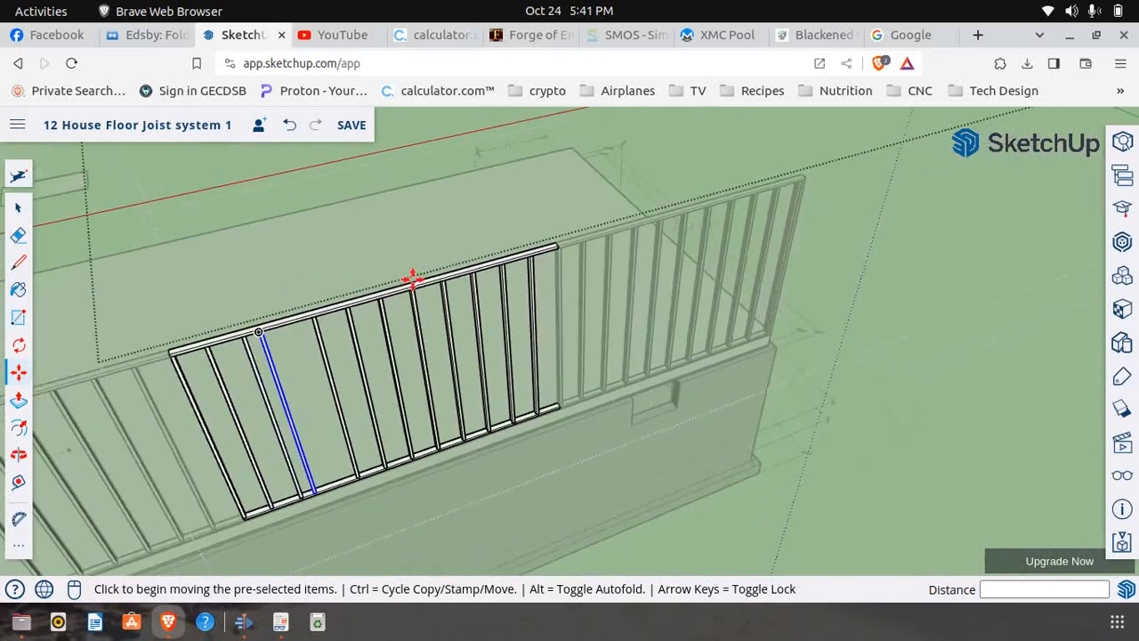
{"action": "middle_click_drag", "start_coordinate": [483, 270], "coordinate": [422, 259]}
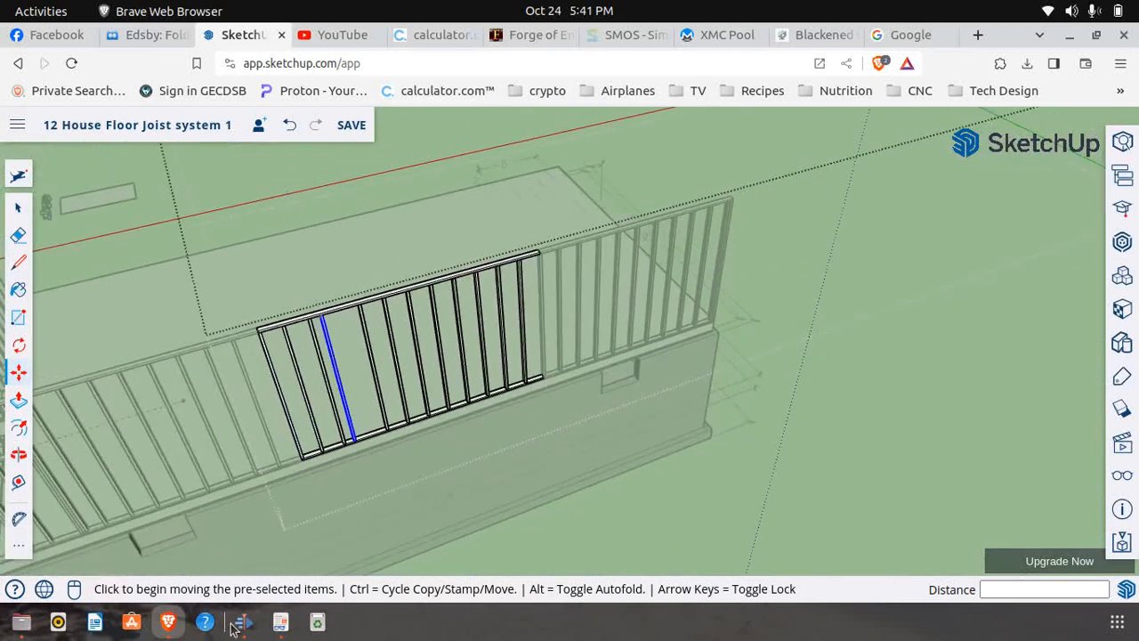
{"action": "left_click", "coordinate": [280, 621]}
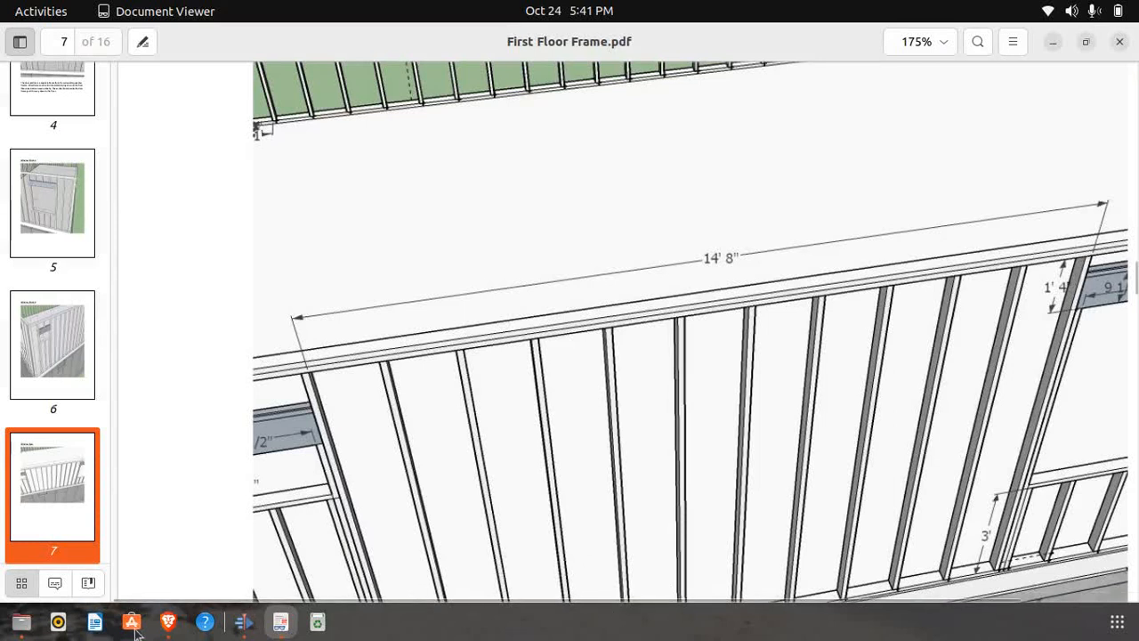
{"action": "left_click", "coordinate": [167, 621]}
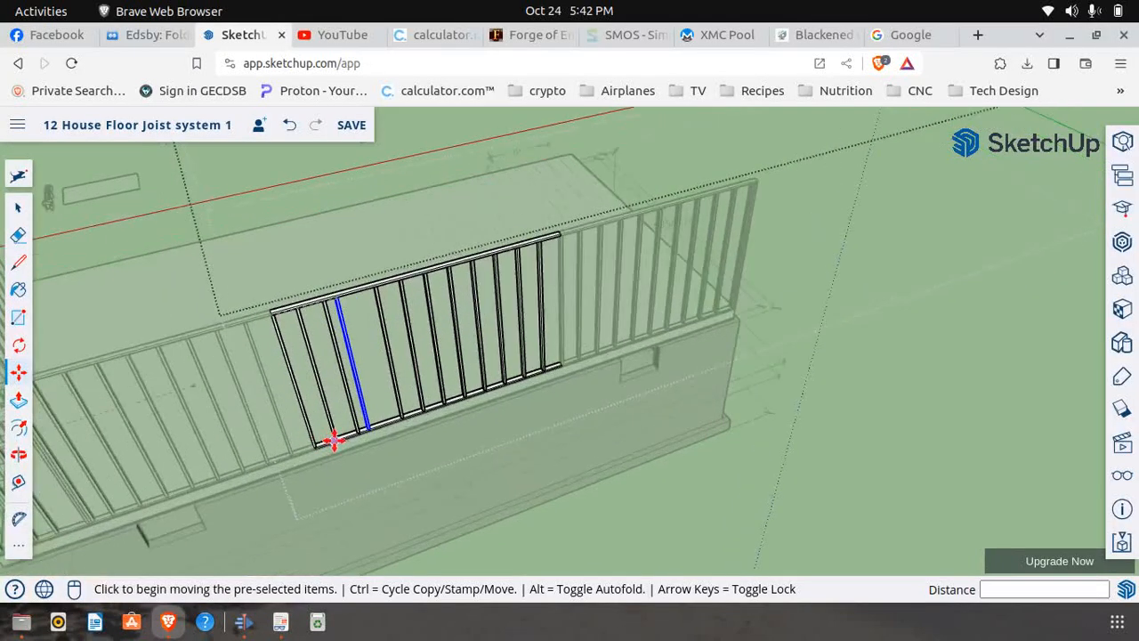
Copy the relocated stud along the bottom plate so the copy sits flush against its window side
{"action": "scroll", "coordinate": [330, 440], "scroll_direction": "up", "scroll_amount": 10}
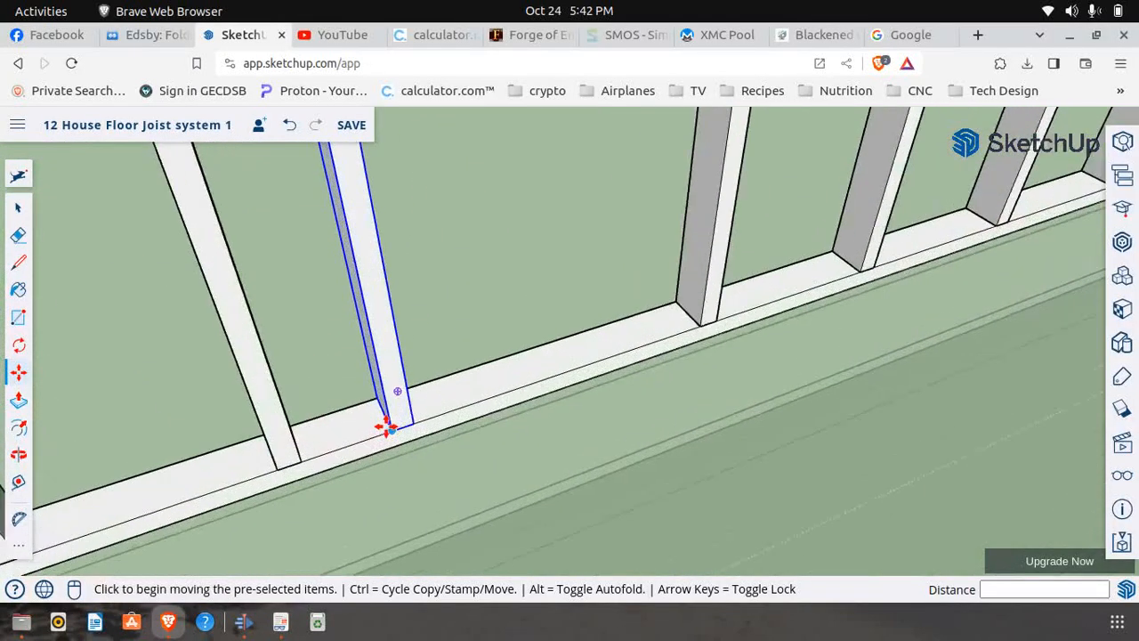
{"action": "scroll", "coordinate": [386, 427], "scroll_direction": "up", "scroll_amount": 2}
{"action": "left_click", "coordinate": [397, 433]}
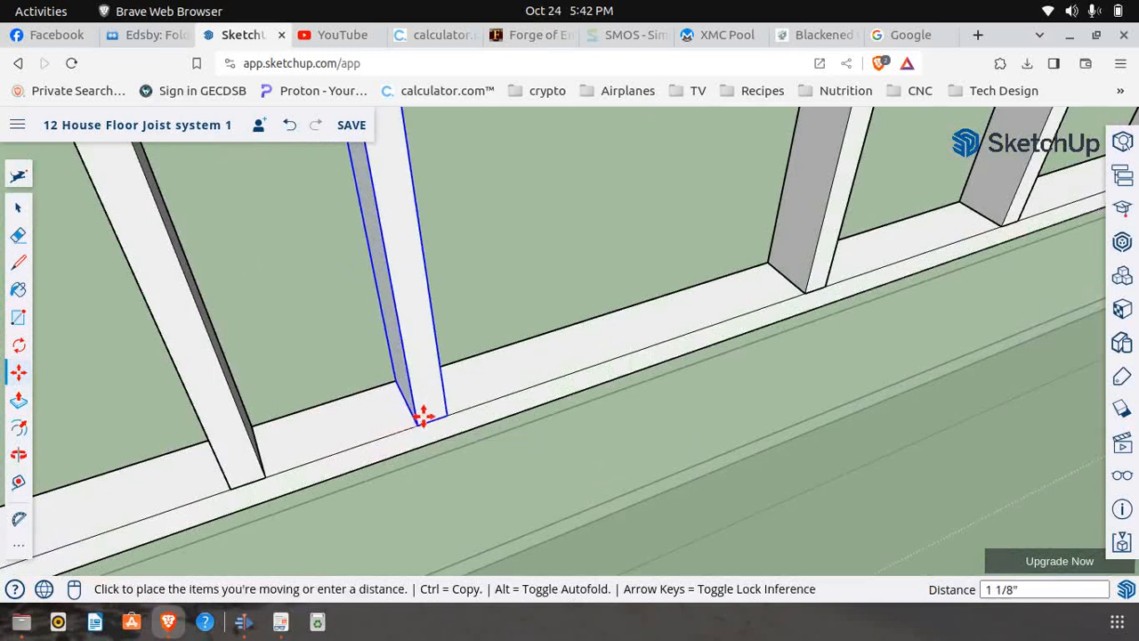
{"action": "key", "text": "ctrl"}
{"action": "left_click", "coordinate": [420, 423]}
{"action": "scroll", "coordinate": [422, 427], "scroll_direction": "down", "scroll_amount": 10}
{"action": "scroll", "coordinate": [427, 402], "scroll_direction": "down", "scroll_amount": 3}
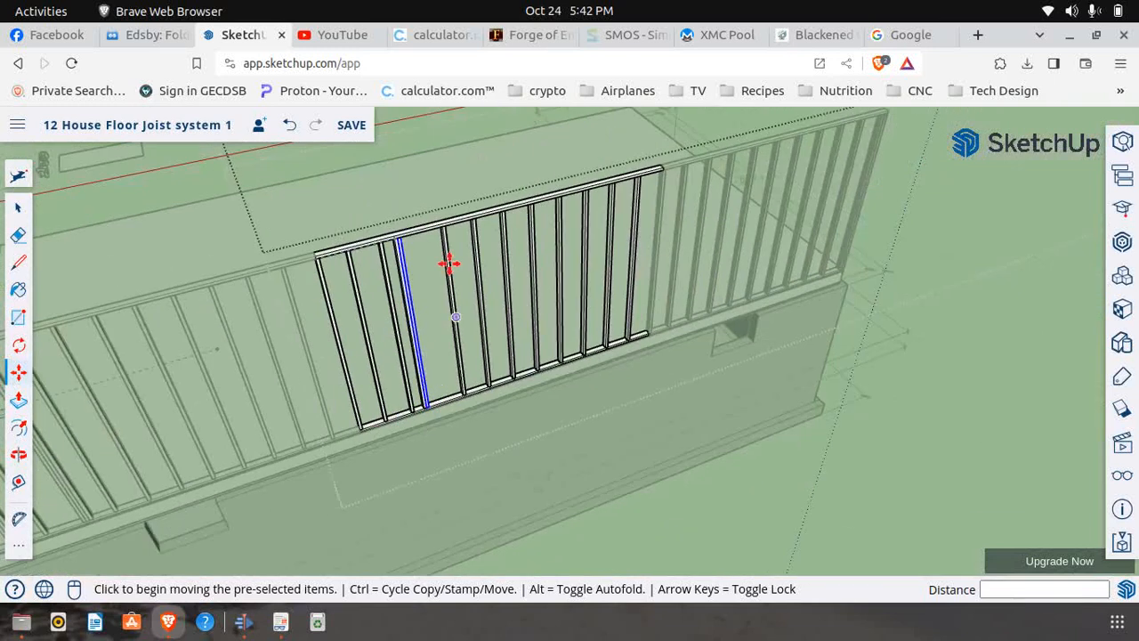
Make the copied stud a unique component and open it for editing
{"action": "scroll", "coordinate": [409, 196], "scroll_direction": "up", "scroll_amount": 4}
{"action": "scroll", "coordinate": [389, 293], "scroll_direction": "up", "scroll_amount": 3}
{"action": "scroll", "coordinate": [389, 294], "scroll_direction": "up", "scroll_amount": 2}
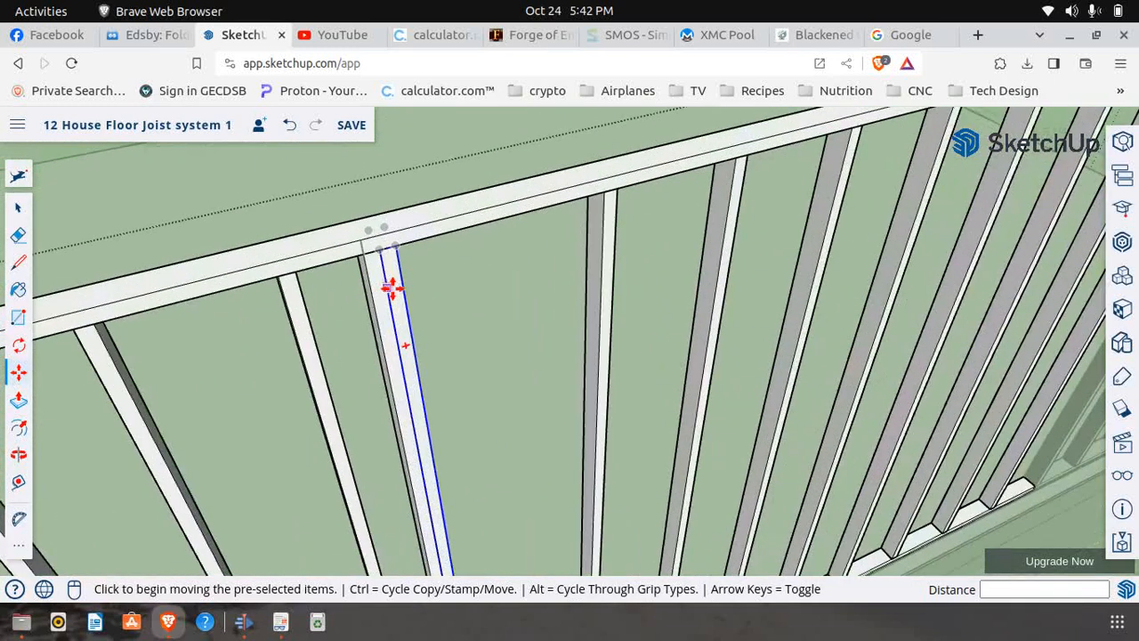
{"action": "left_click", "coordinate": [17, 207]}
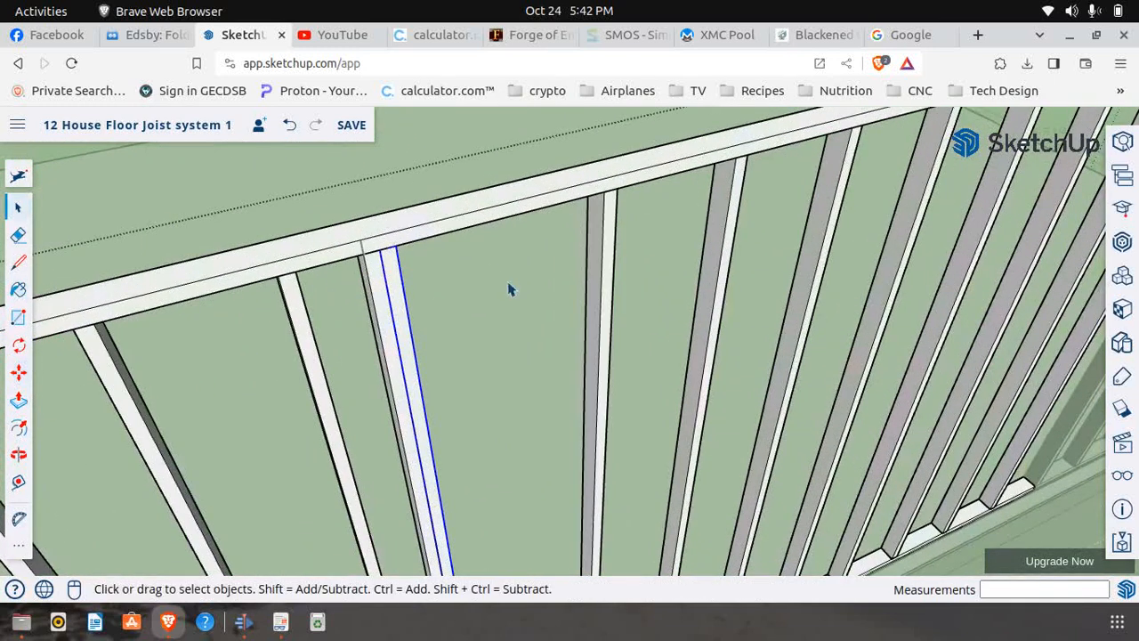
{"action": "right_click", "coordinate": [406, 336]}
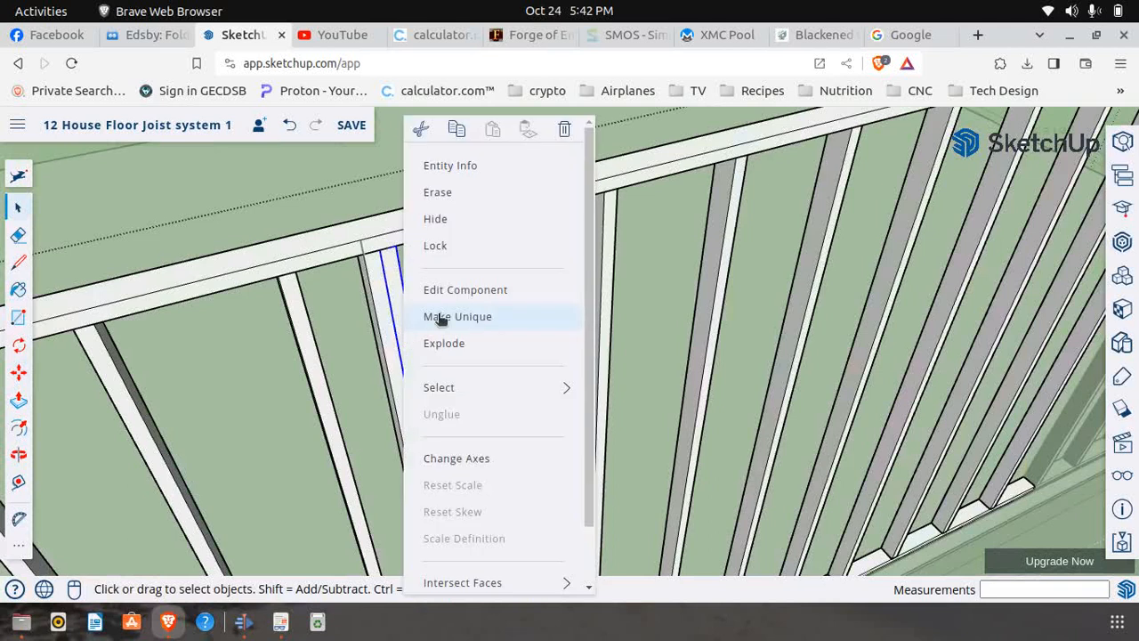
{"action": "left_click", "coordinate": [441, 319]}
{"action": "right_click", "coordinate": [405, 350]}
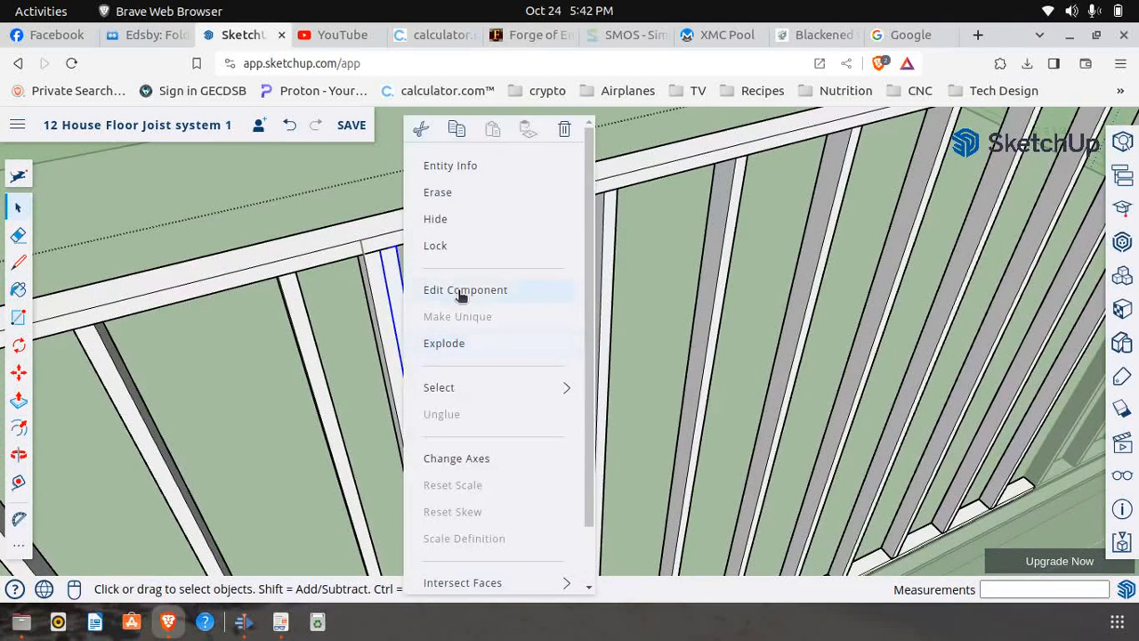
{"action": "left_click", "coordinate": [454, 361]}
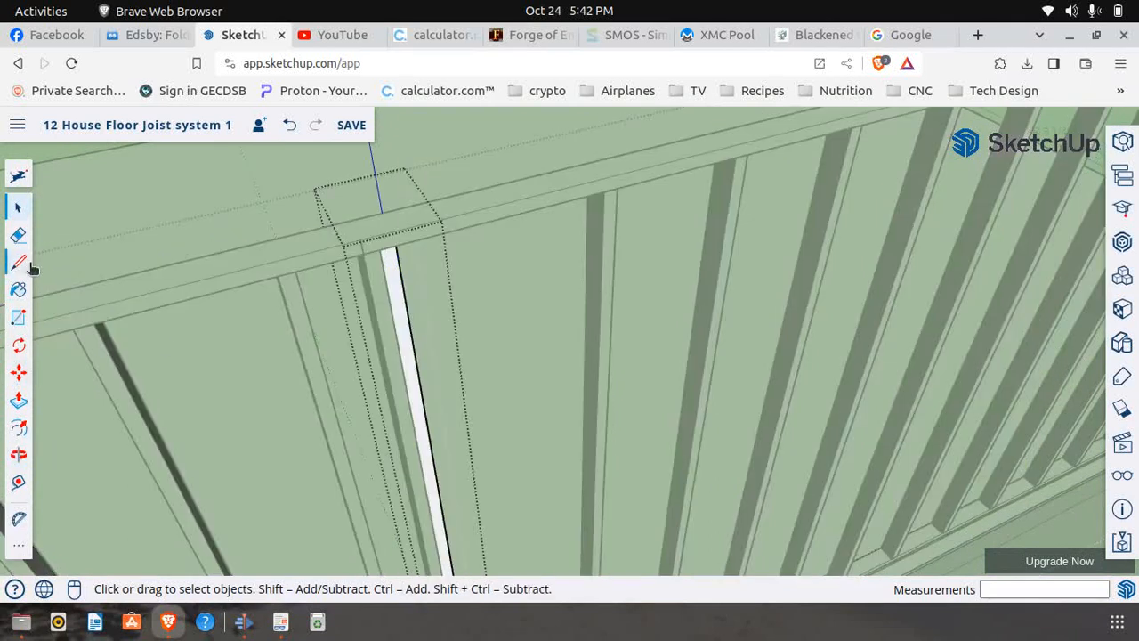
Place a guide point 16" down from the stud's top corner and draw a 1 1/2" line across its face there
{"action": "left_click", "coordinate": [18, 481]}
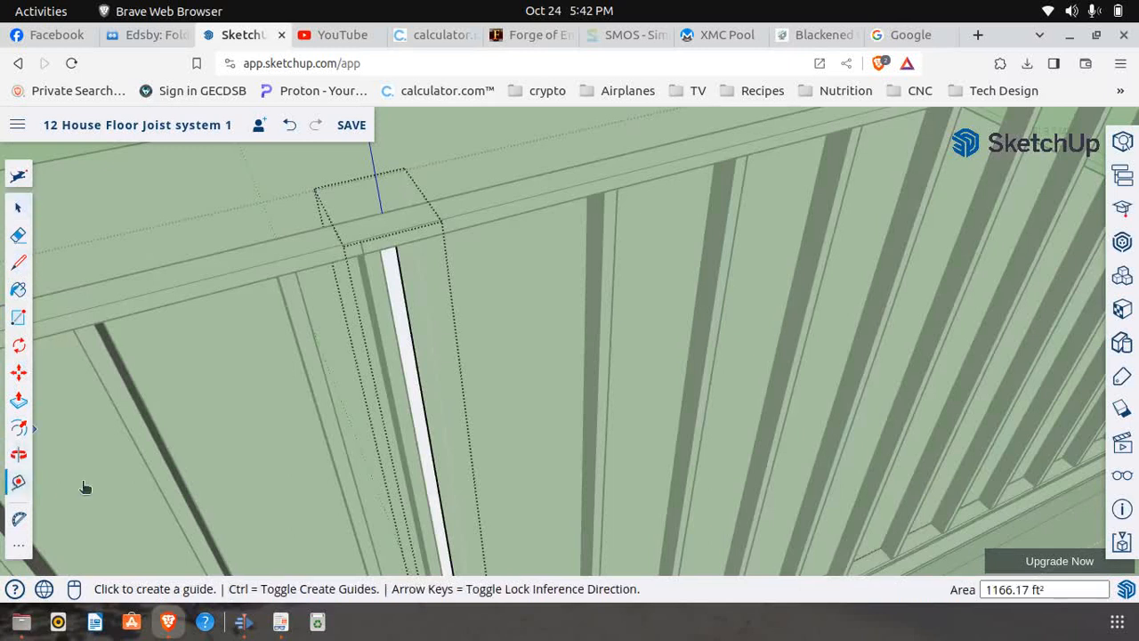
{"action": "left_click", "coordinate": [380, 248]}
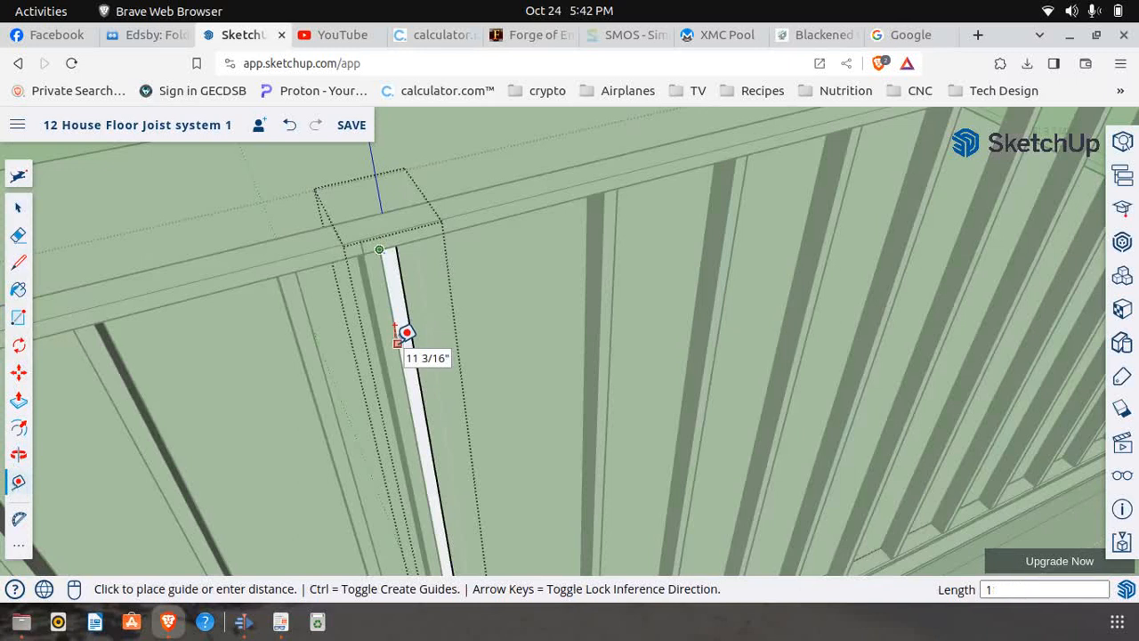
{"action": "key", "text": "Return"}
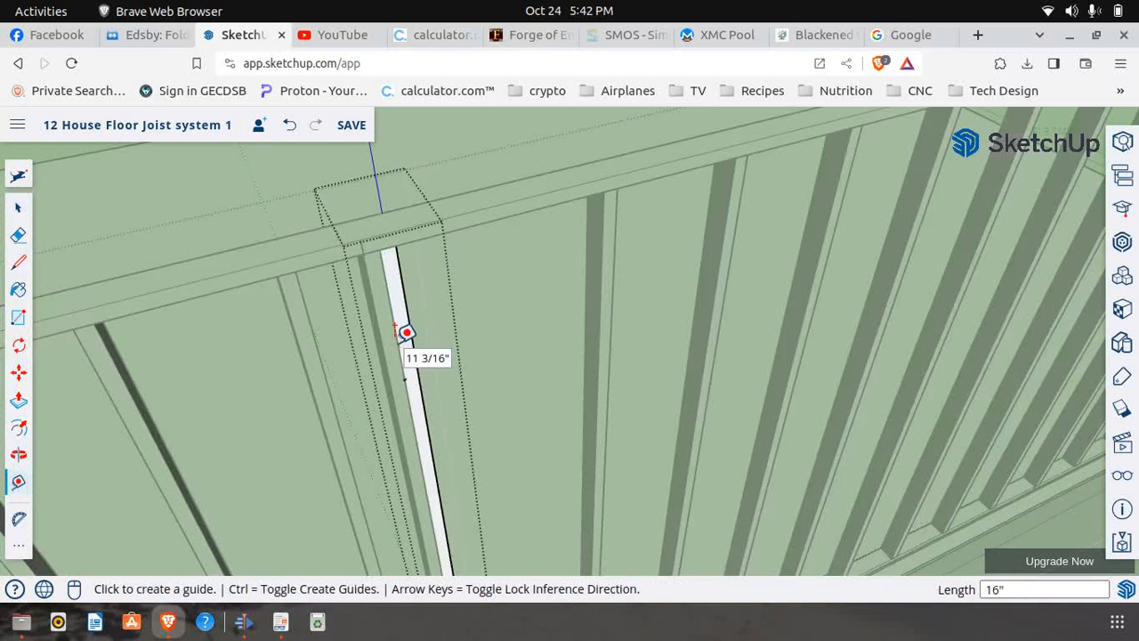
{"action": "left_click", "coordinate": [18, 261]}
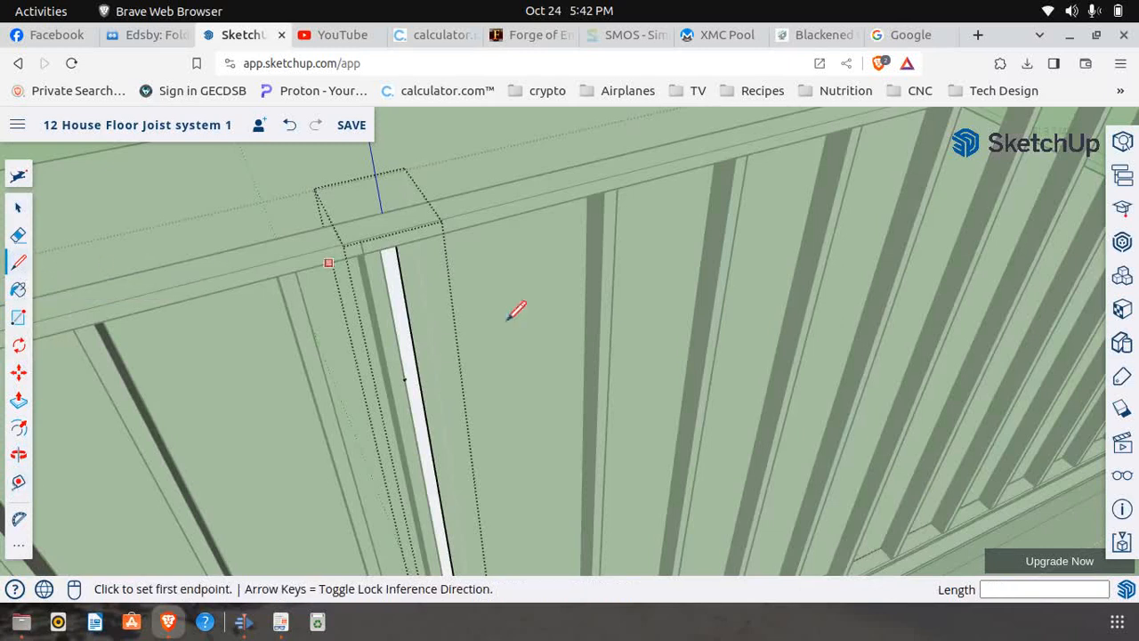
{"action": "left_click", "coordinate": [405, 378]}
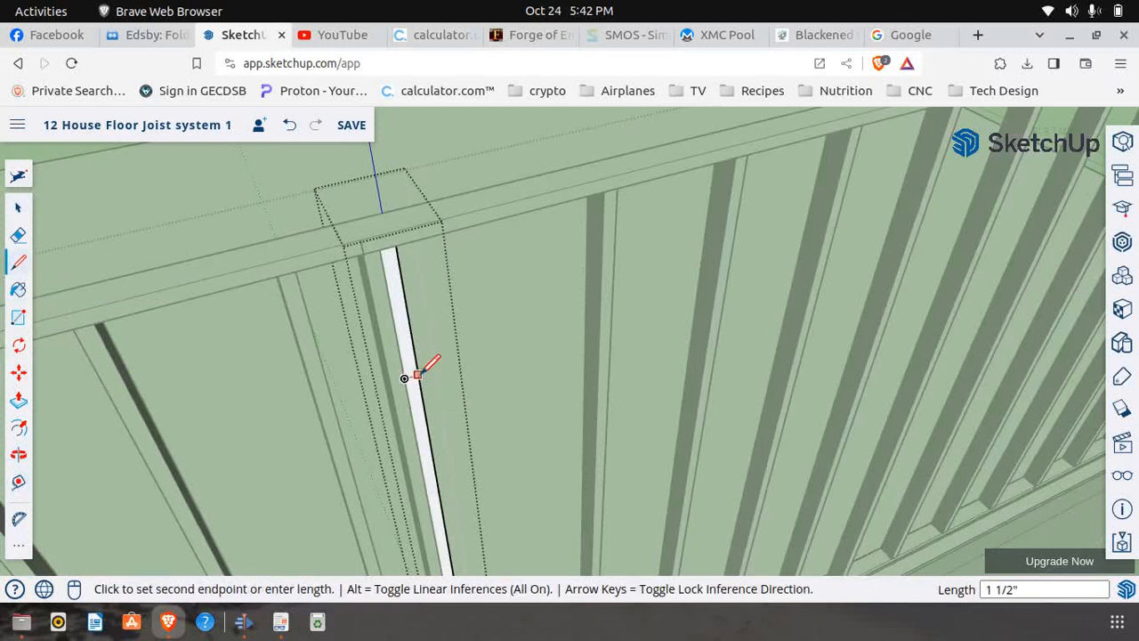
{"action": "left_click", "coordinate": [414, 378]}
Push the part of the stud above the line back 3 1/2" to cut it off for the header
{"action": "left_click", "coordinate": [17, 400]}
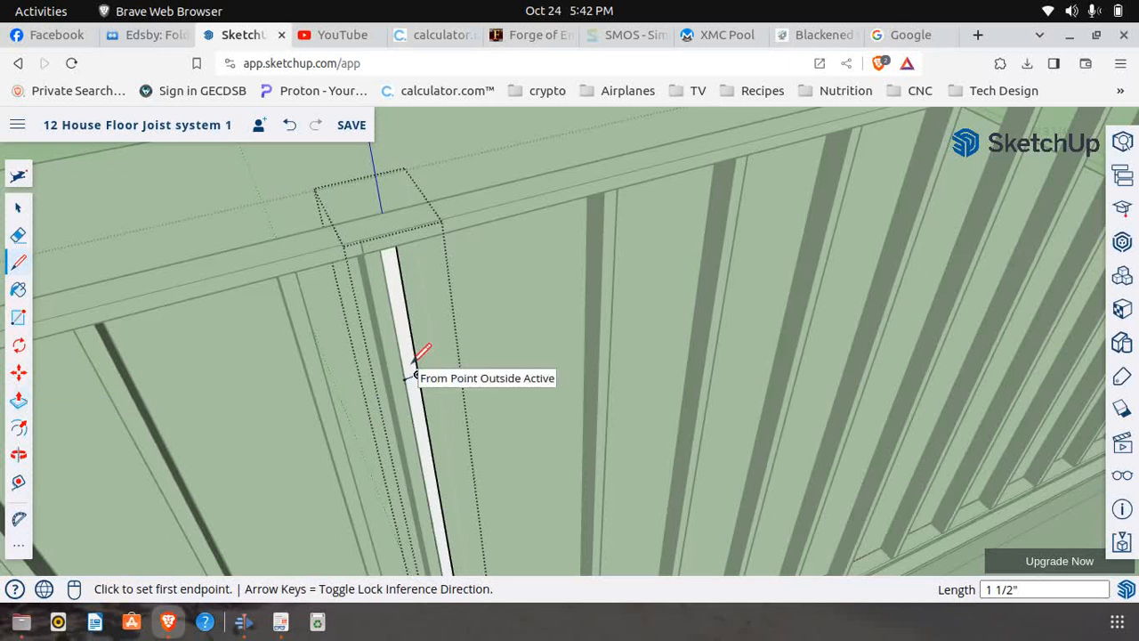
{"action": "left_click", "coordinate": [21, 400]}
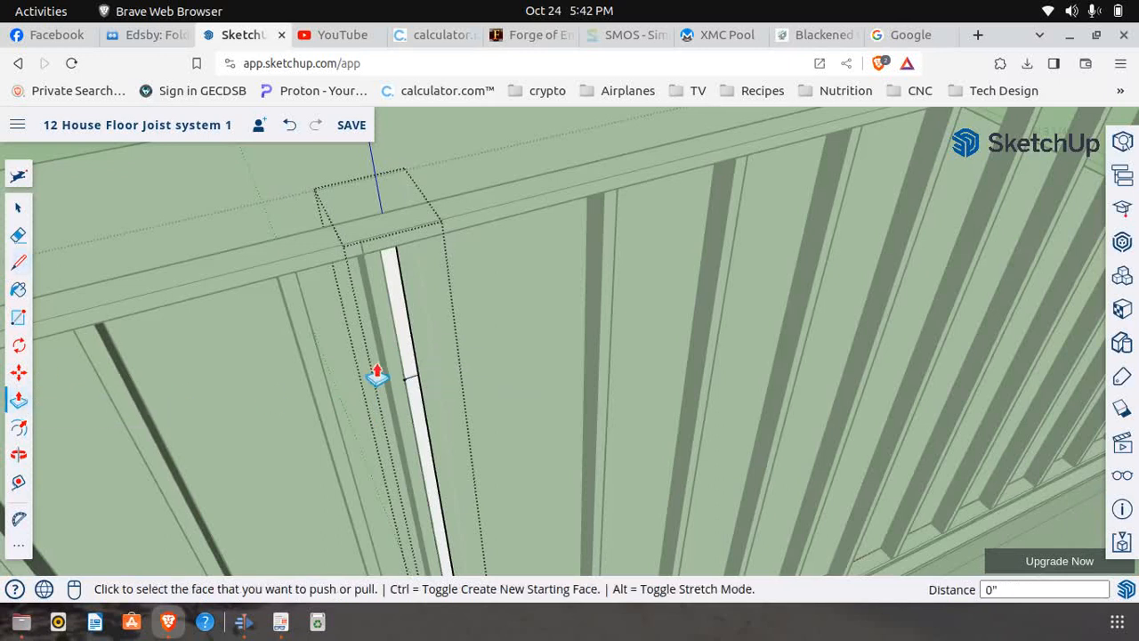
{"action": "left_click", "coordinate": [408, 354]}
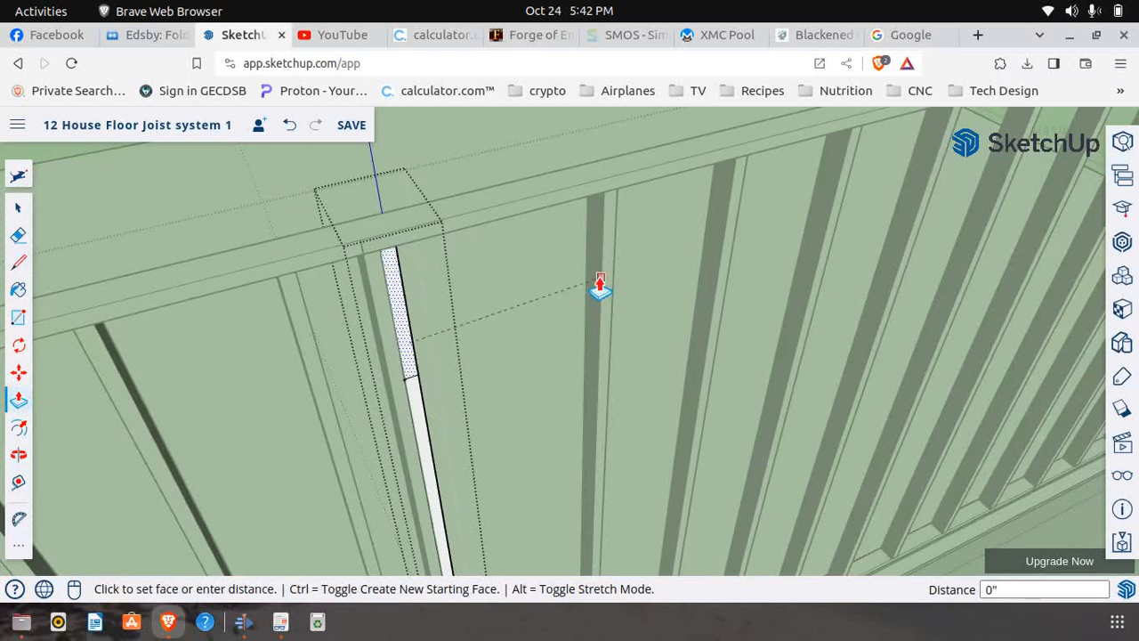
{"action": "key", "text": "Escape"}
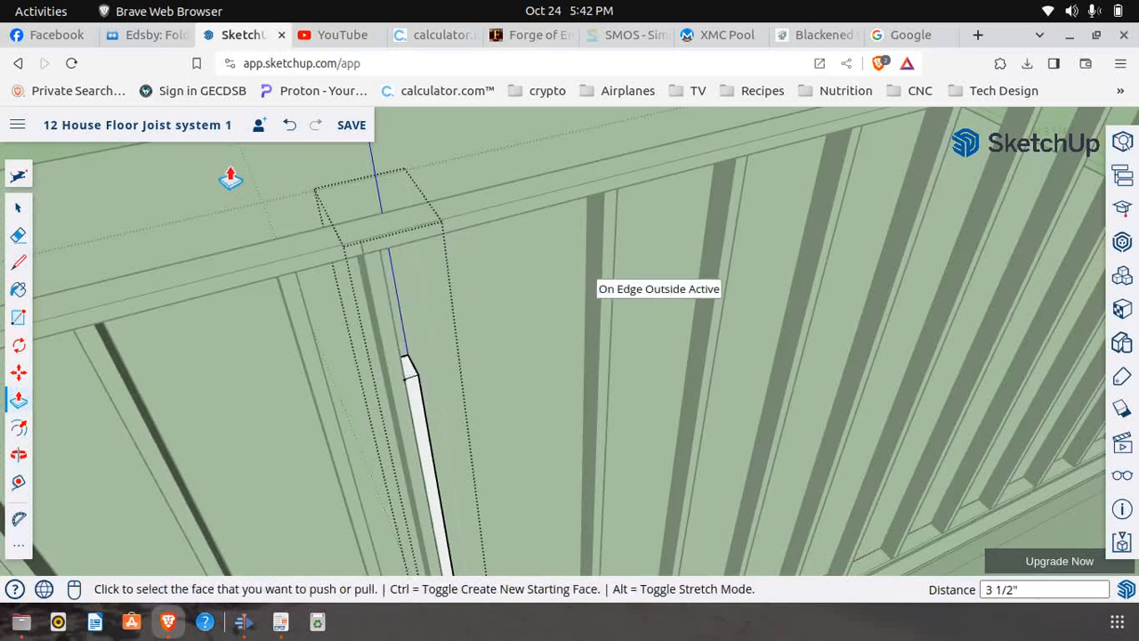
Check the header, opening and sill dimensions under Window 4 Detail on page 8 of First Floor Frame.pdf, and return to SketchUp
{"action": "left_click", "coordinate": [281, 621]}
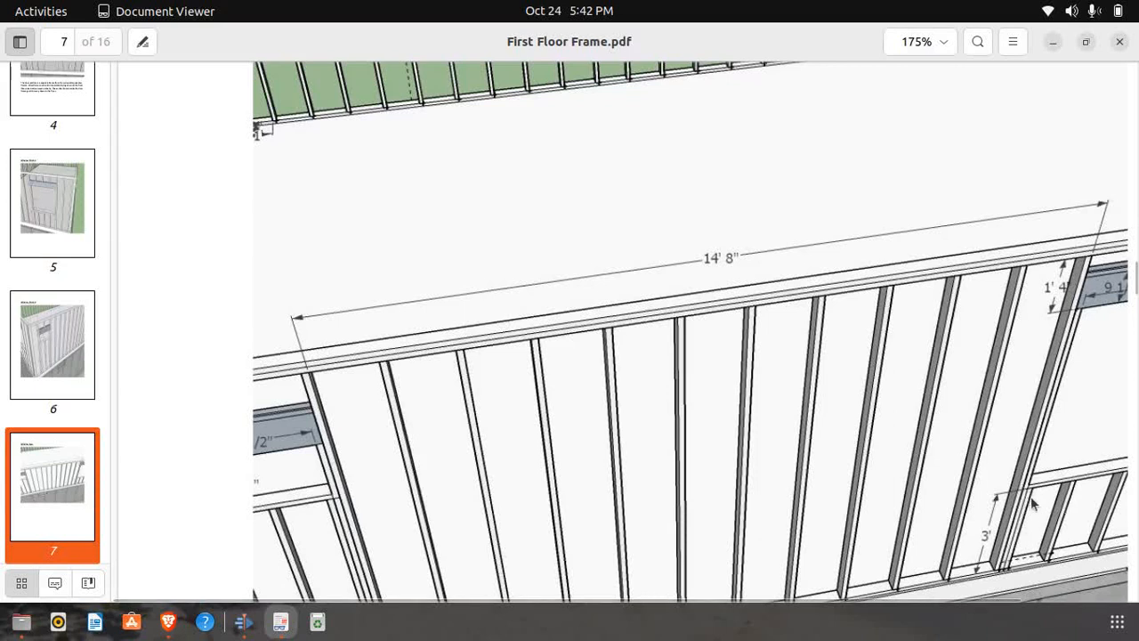
{"action": "scroll", "coordinate": [659, 498], "scroll_direction": "down", "scroll_amount": 10}
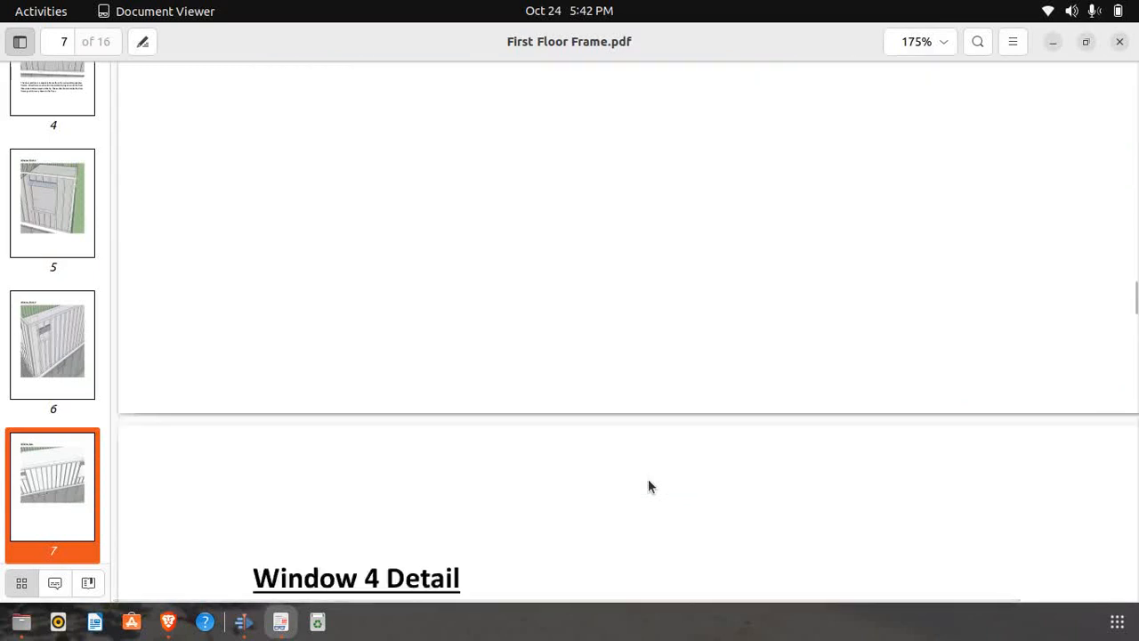
{"action": "scroll", "coordinate": [648, 478], "scroll_direction": "down", "scroll_amount": 5}
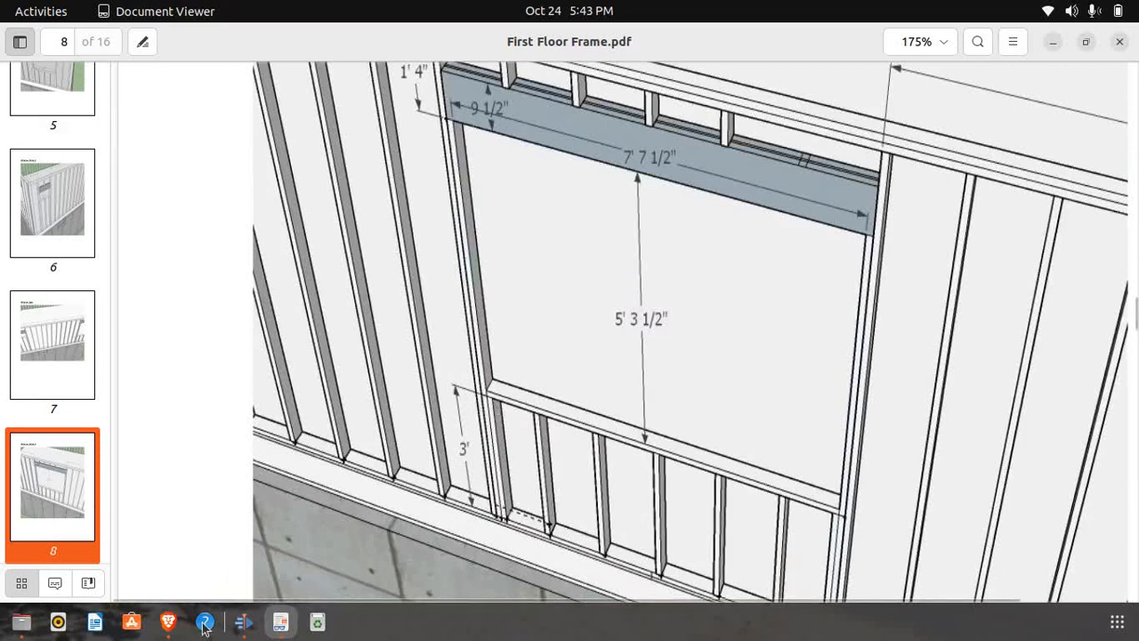
{"action": "left_click", "coordinate": [168, 621]}
Close the stud component and copy the shortened stud 1 1/2" along the bottom plate toward the window opening
{"action": "scroll", "coordinate": [415, 393], "scroll_direction": "down", "scroll_amount": 7}
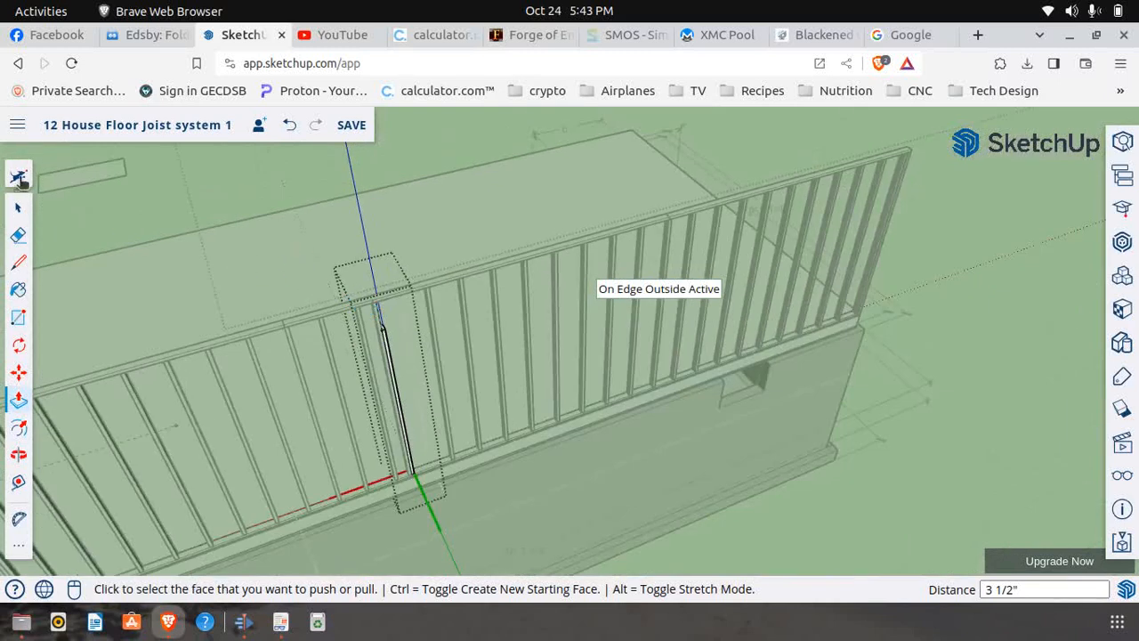
{"action": "left_click", "coordinate": [18, 208]}
{"action": "left_click", "coordinate": [347, 210]}
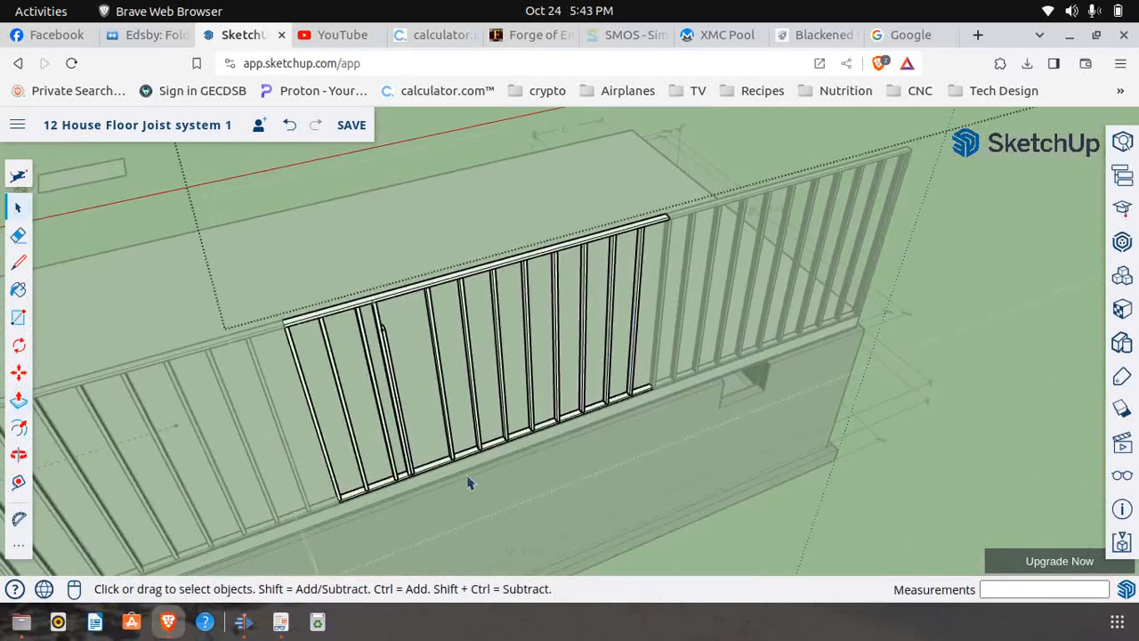
{"action": "scroll", "coordinate": [434, 487], "scroll_direction": "up", "scroll_amount": 3}
{"action": "scroll", "coordinate": [401, 485], "scroll_direction": "up", "scroll_amount": 6}
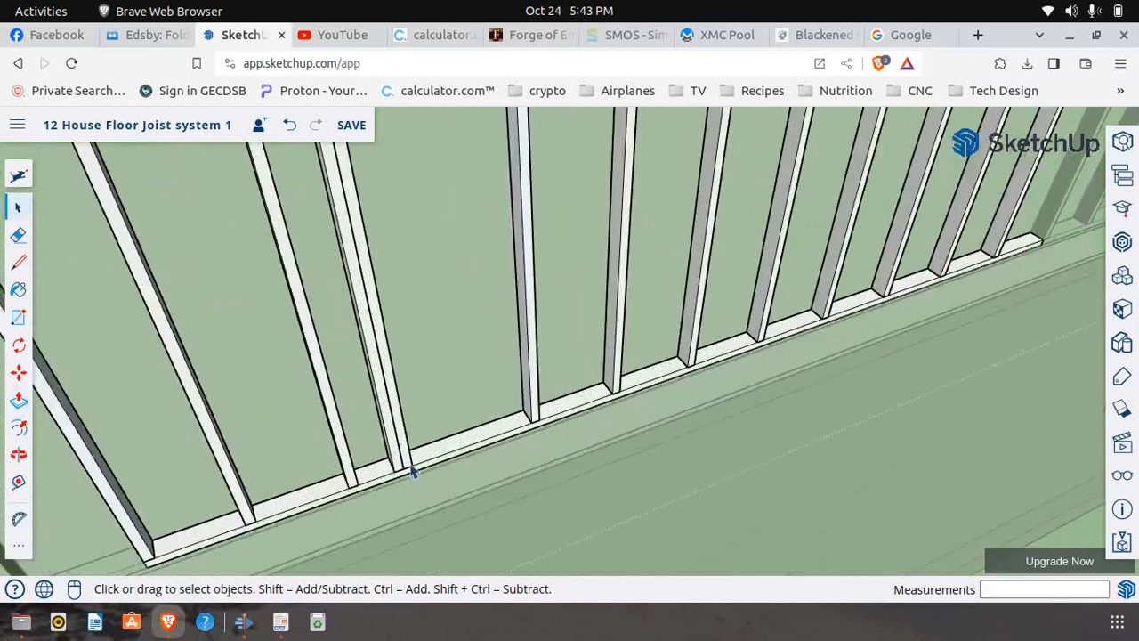
{"action": "left_click", "coordinate": [17, 372]}
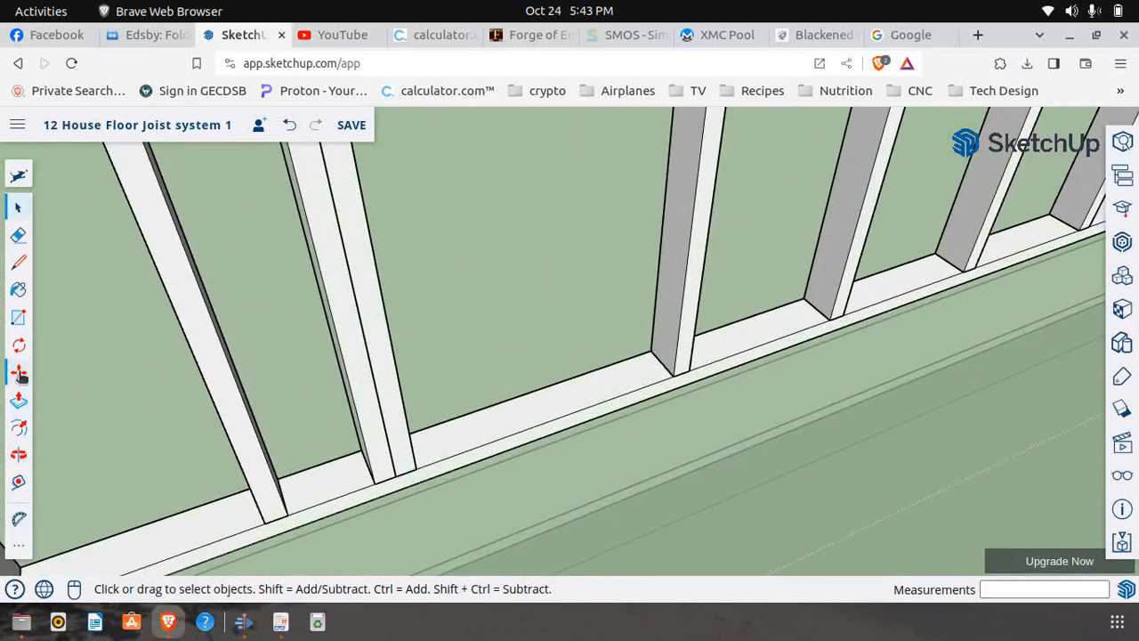
{"action": "left_click", "coordinate": [398, 471]}
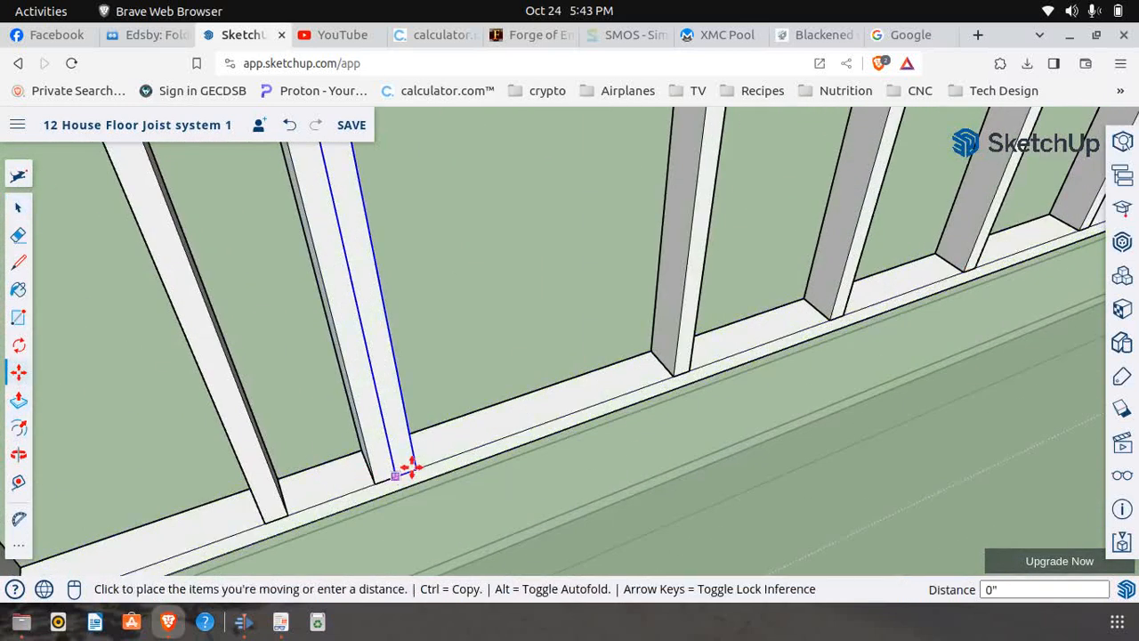
{"action": "key", "text": "ctrl"}
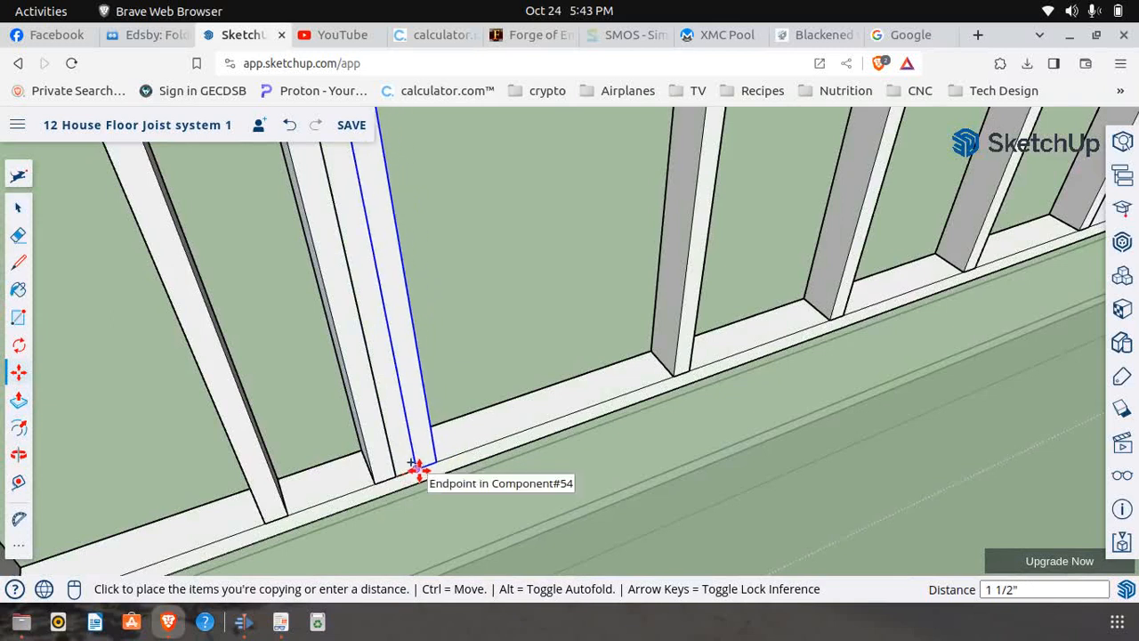
{"action": "left_click", "coordinate": [419, 470]}
{"action": "scroll", "coordinate": [448, 474], "scroll_direction": "down", "scroll_amount": 4}
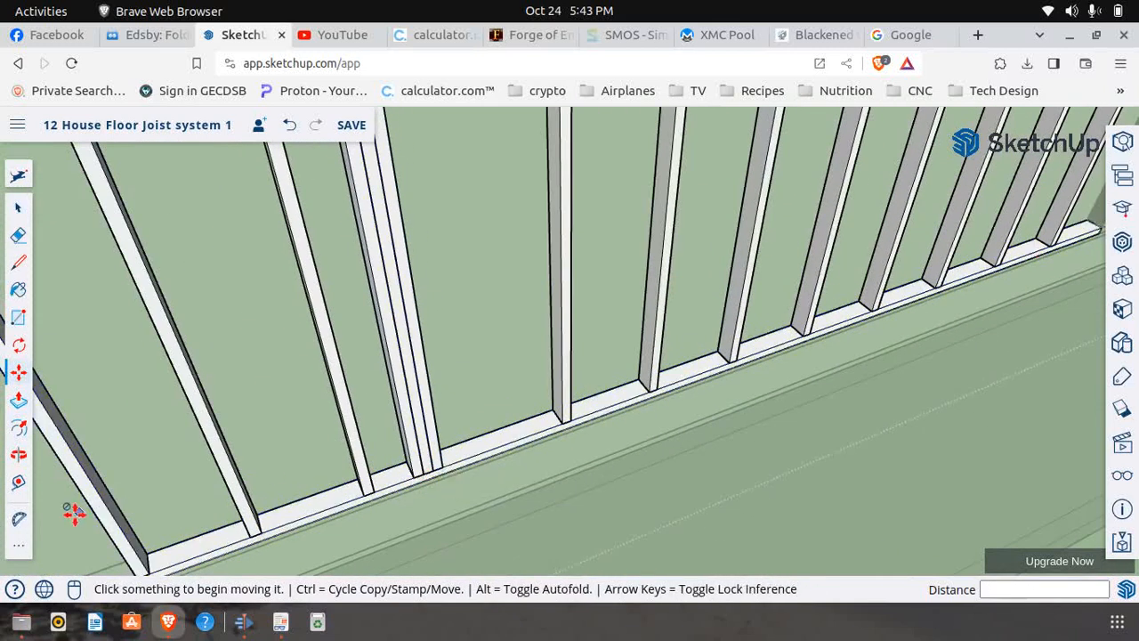
Place a guide point 3' up the outer edge of the newest stud copy from its bottom corner
{"action": "left_click", "coordinate": [17, 481]}
{"action": "scroll", "coordinate": [463, 460], "scroll_direction": "up", "scroll_amount": 3}
{"action": "left_click", "coordinate": [440, 456]}
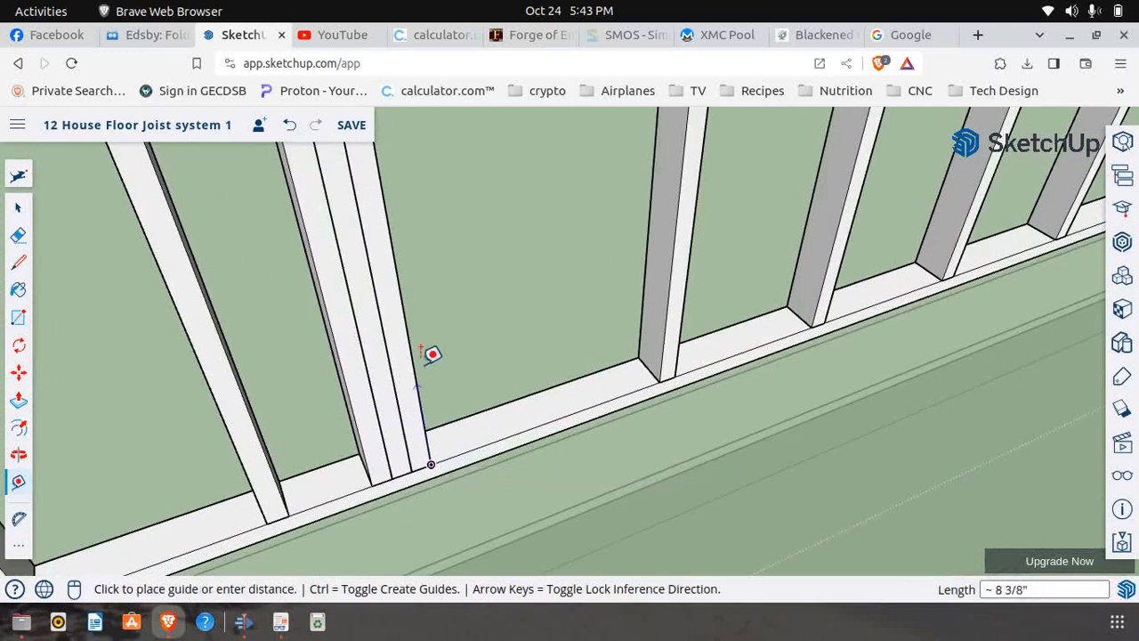
{"action": "type", "text": "3'"}
{"action": "key", "text": "Return"}
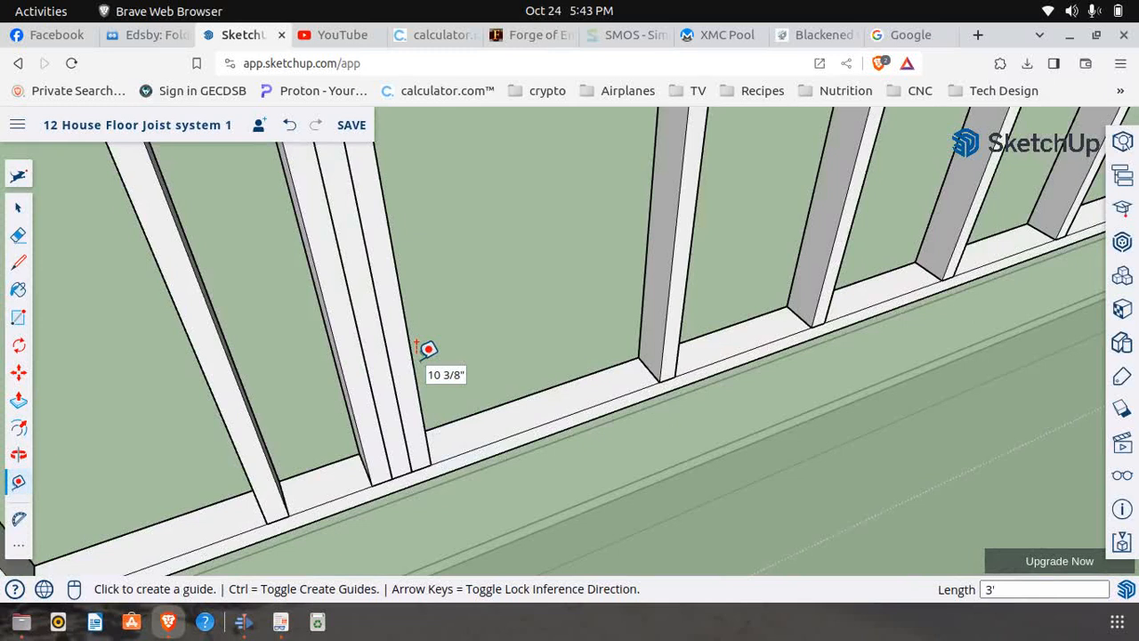
Make the innermost stud copy with the 3' guide point unique and open it for editing
{"action": "left_click", "coordinate": [18, 454]}
{"action": "left_click_drag", "start_coordinate": [231, 456], "coordinate": [359, 347]}
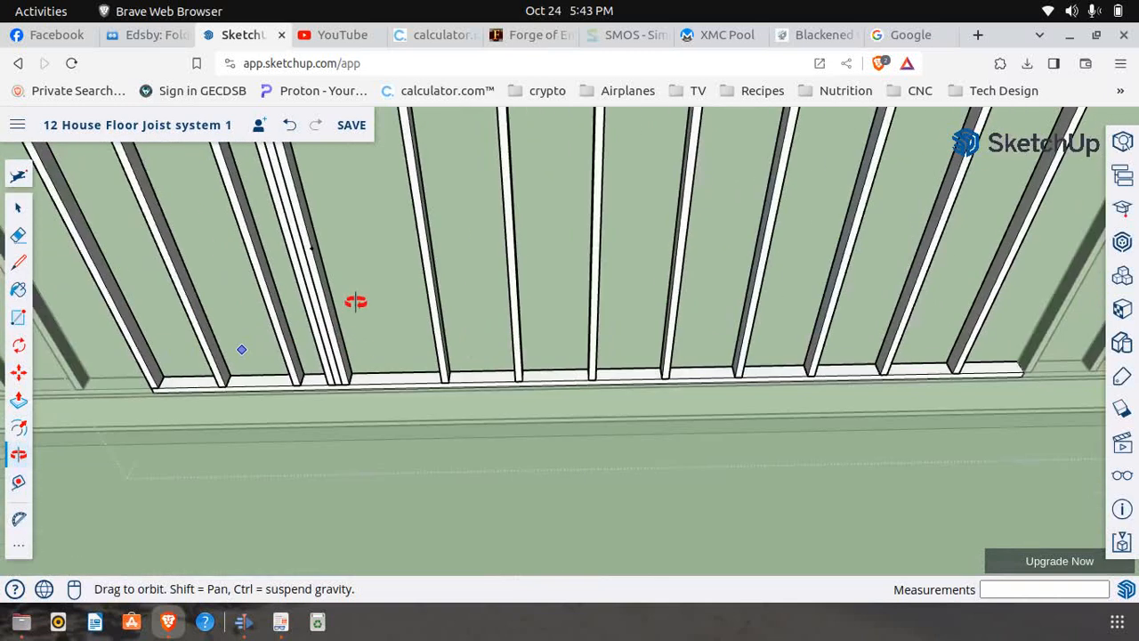
{"action": "scroll", "coordinate": [301, 214], "scroll_direction": "up", "scroll_amount": 4}
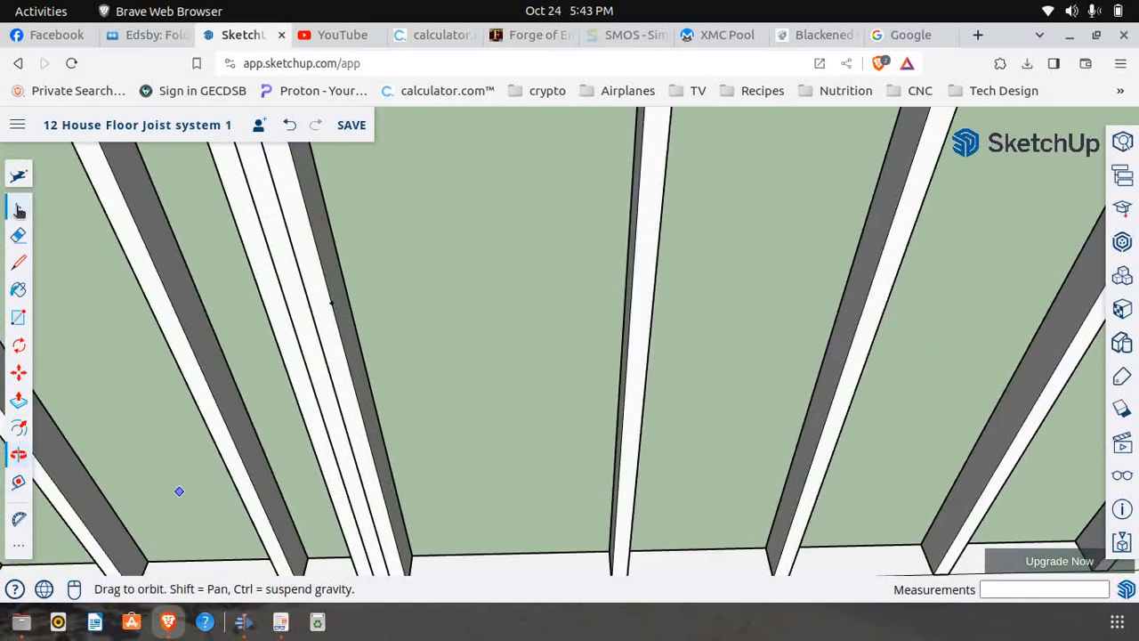
{"action": "left_click", "coordinate": [19, 210]}
{"action": "left_click", "coordinate": [328, 283]}
{"action": "right_click", "coordinate": [326, 282]}
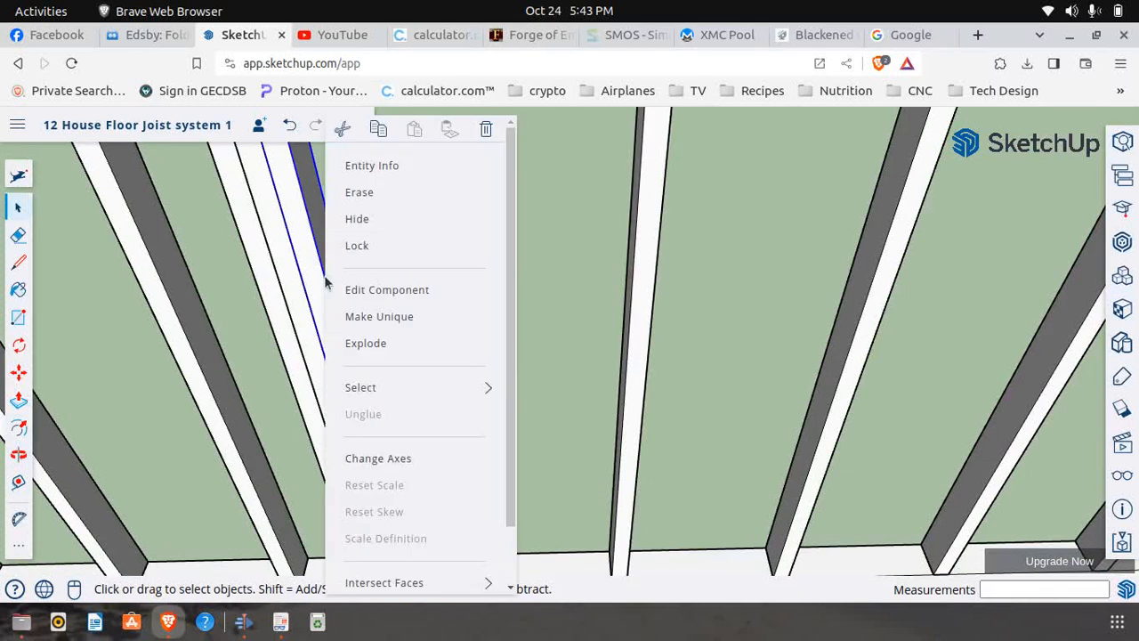
{"action": "left_click", "coordinate": [364, 317]}
{"action": "right_click", "coordinate": [329, 295]}
{"action": "left_click", "coordinate": [363, 292]}
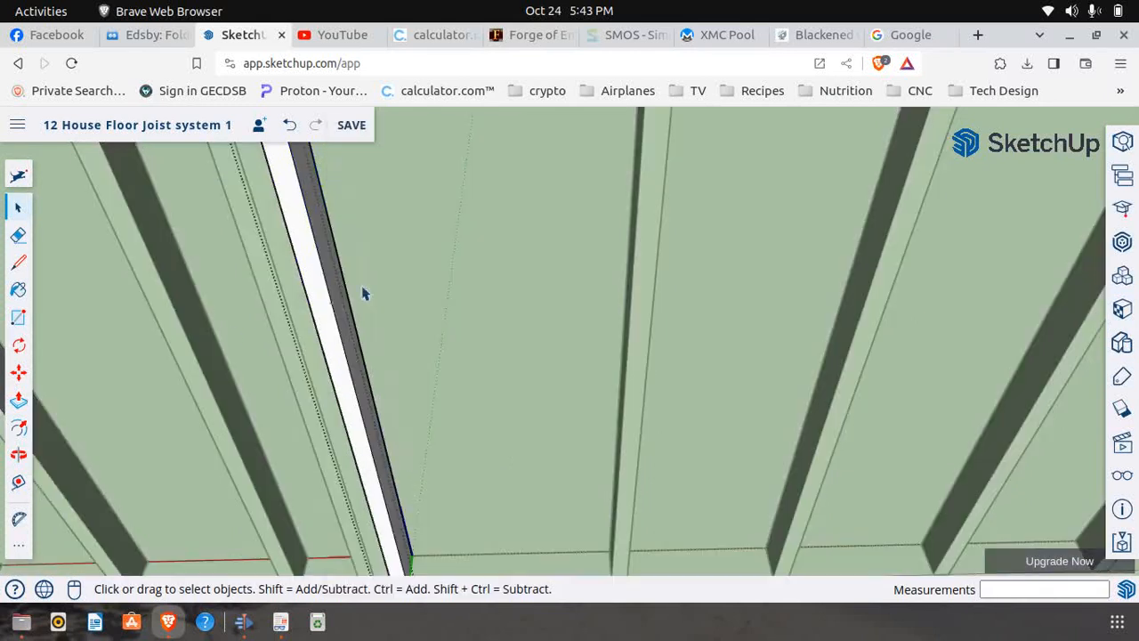
Cut the open stud off at its 3' guide point by splitting its face and pushing the upper part back 3 1/2", and close the component
{"action": "left_click", "coordinate": [19, 262]}
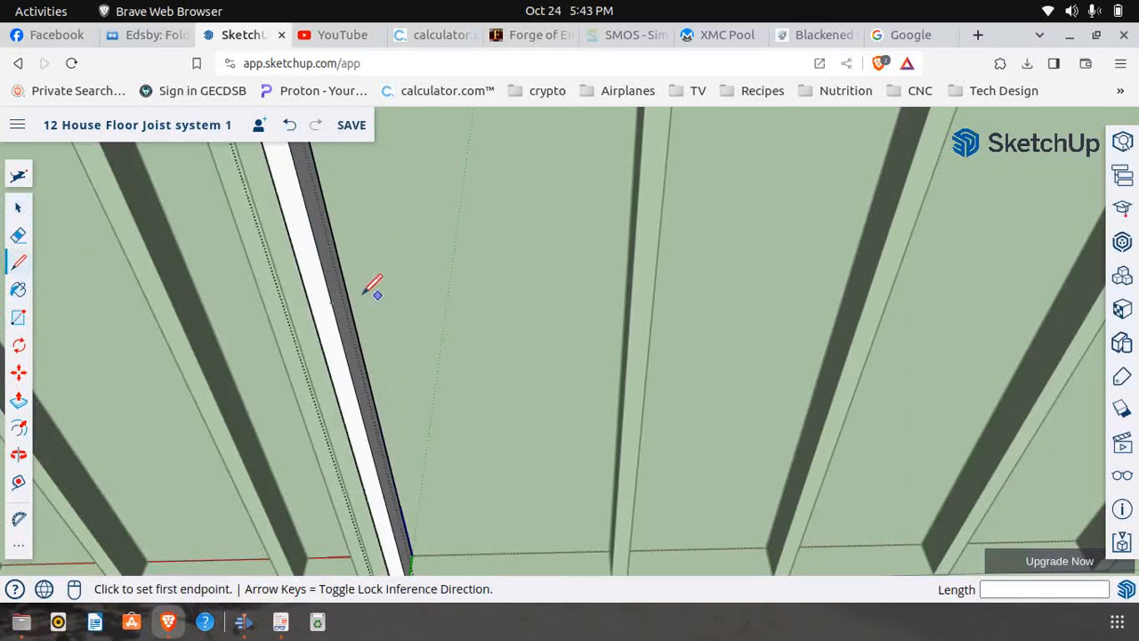
{"action": "left_click", "coordinate": [331, 303]}
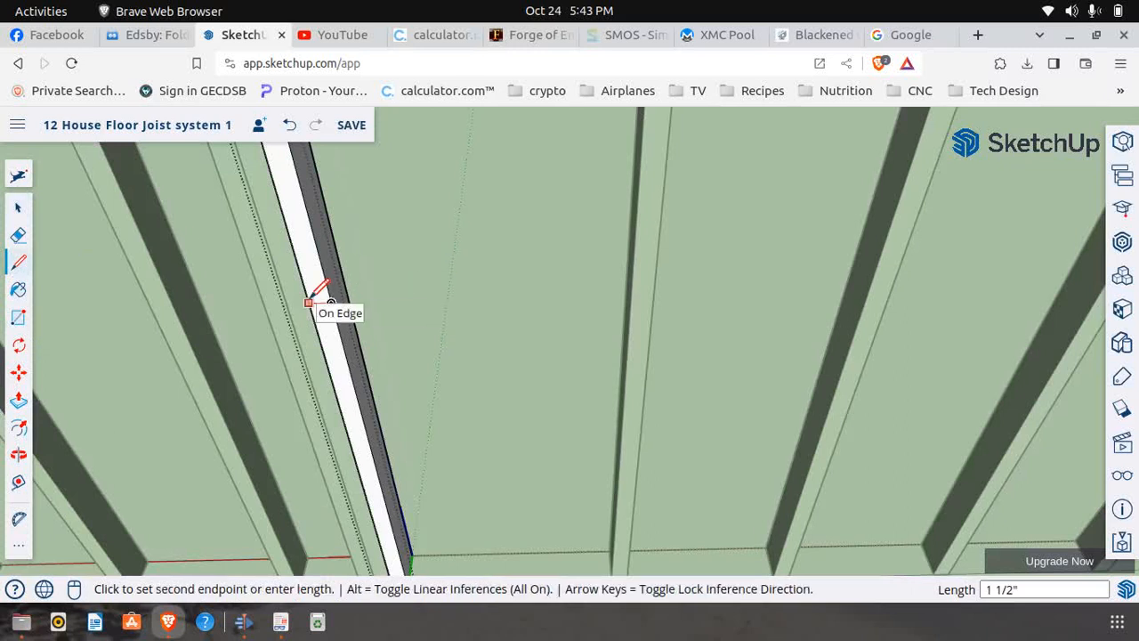
{"action": "left_click", "coordinate": [308, 303]}
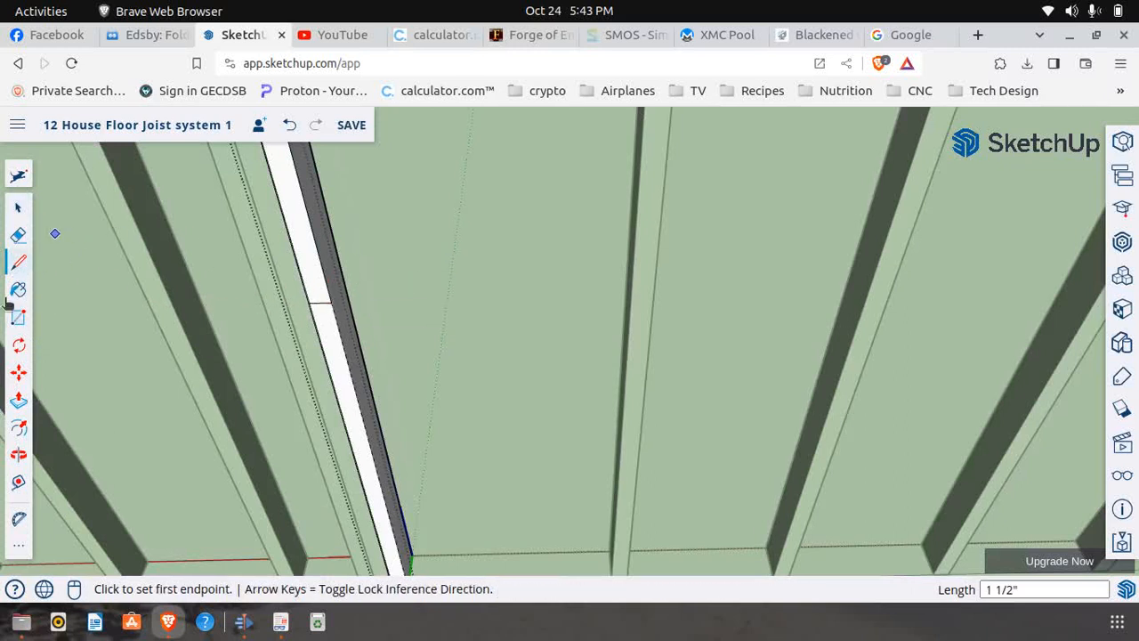
{"action": "left_click", "coordinate": [19, 401]}
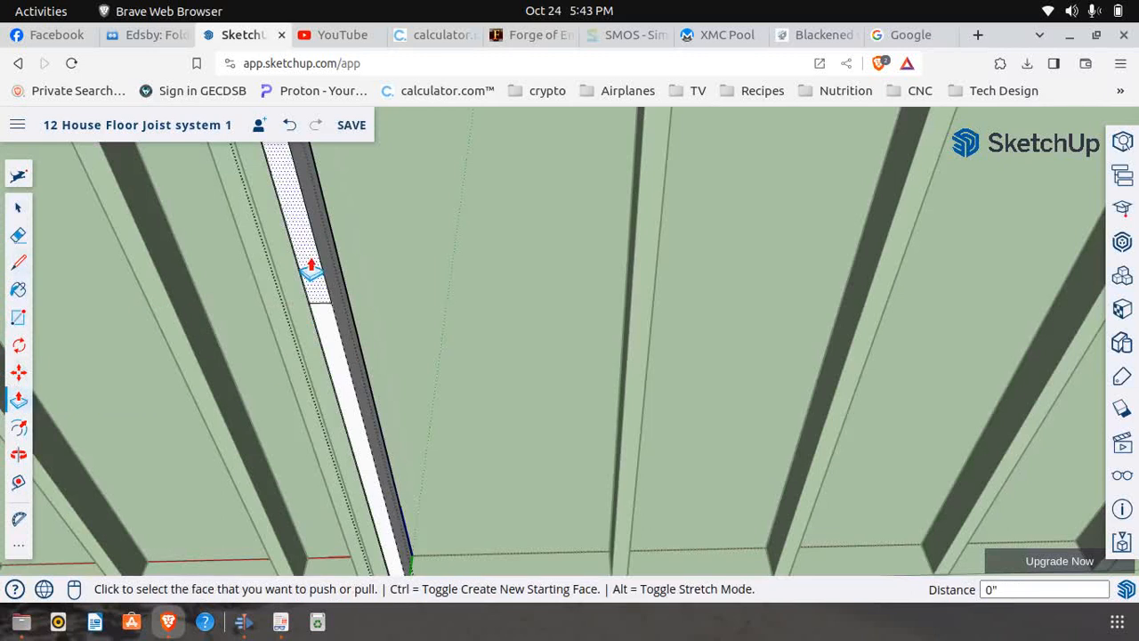
{"action": "left_click", "coordinate": [311, 271]}
{"action": "left_click", "coordinate": [346, 295]}
{"action": "scroll", "coordinate": [306, 352], "scroll_direction": "down", "scroll_amount": 5}
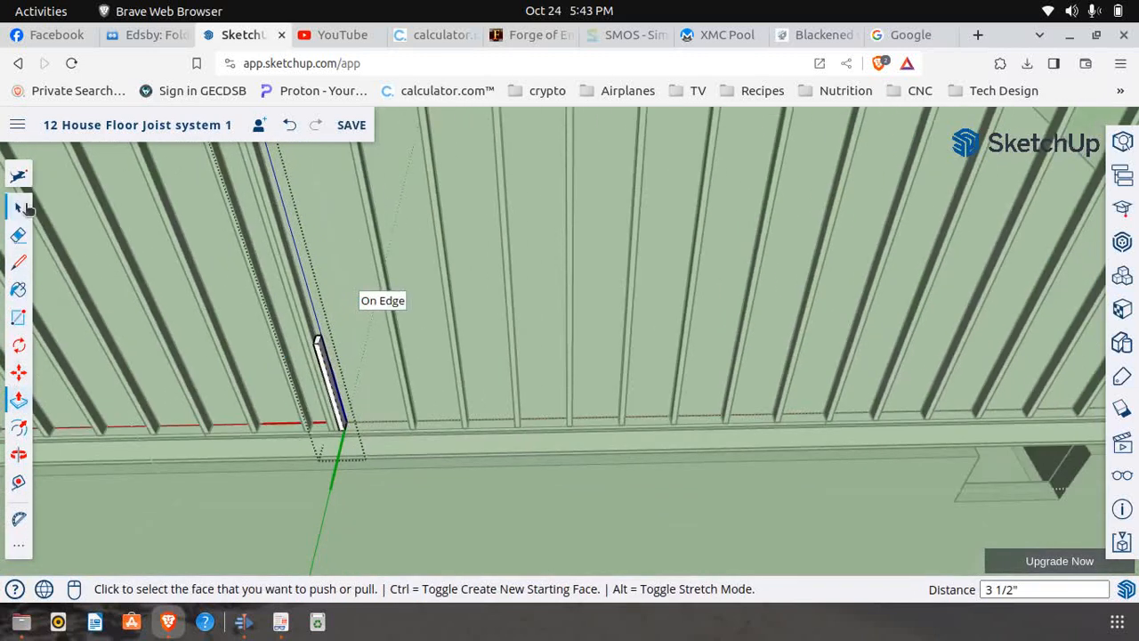
{"action": "left_click", "coordinate": [19, 207]}
{"action": "left_click", "coordinate": [429, 487]}
{"action": "scroll", "coordinate": [347, 378], "scroll_direction": "down", "scroll_amount": 3}
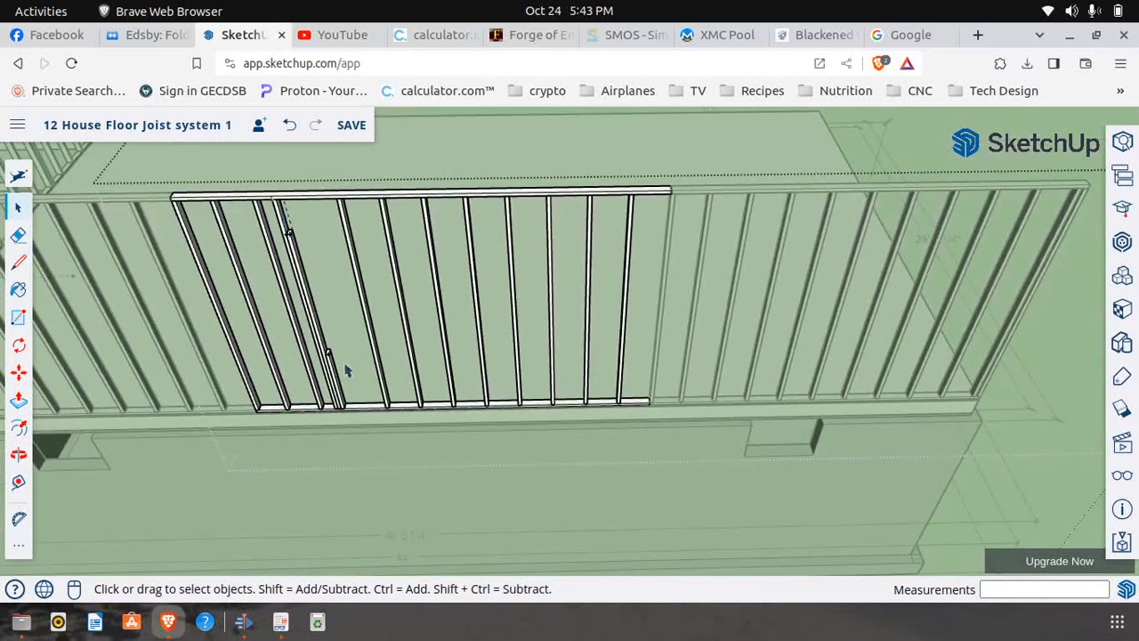
Check the Window 4 header length and opening dimensions on page 8 of First Floor Frame.pdf, and return to SketchUp
{"action": "left_click", "coordinate": [281, 622]}
{"action": "scroll", "coordinate": [377, 346], "scroll_direction": "down", "scroll_amount": 1}
{"action": "scroll", "coordinate": [376, 345], "scroll_direction": "up", "scroll_amount": 3}
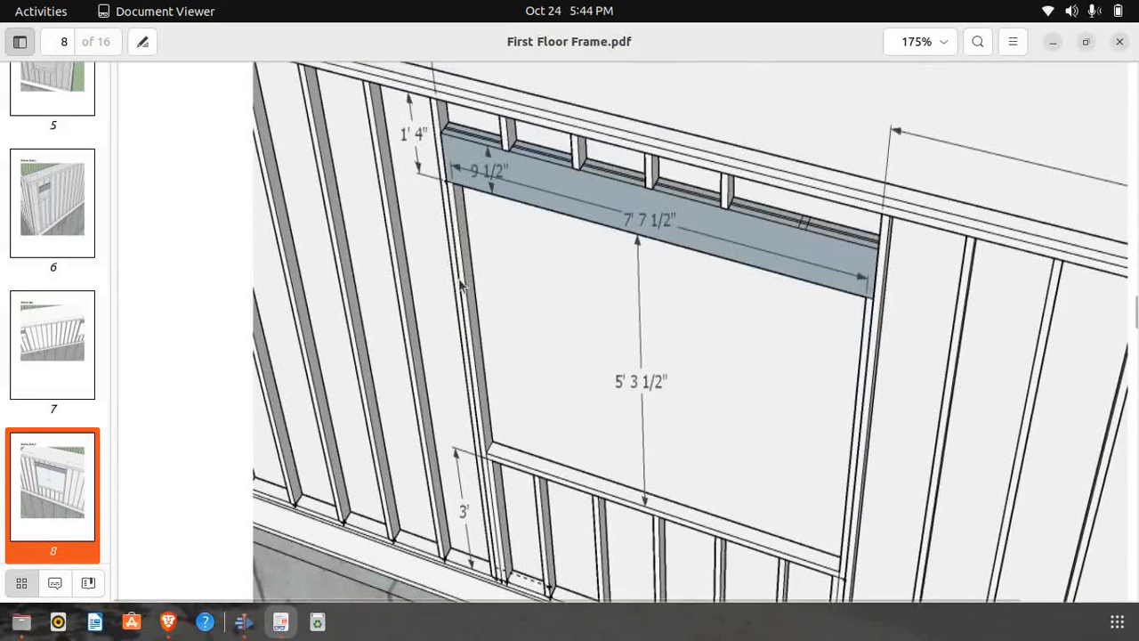
{"action": "left_click", "coordinate": [168, 621]}
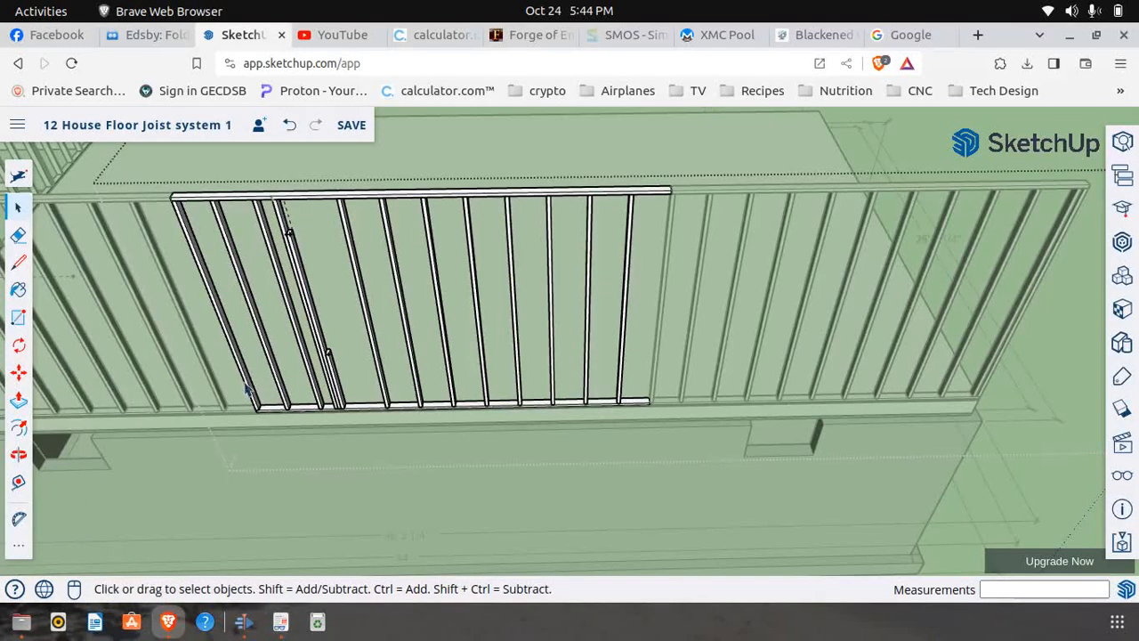
Draw a 7' 7.5" horizontal line across the window opening from the header-height stud's top corner, and continue it down to the bottom plate
{"action": "left_click", "coordinate": [18, 261]}
{"action": "scroll", "coordinate": [291, 229], "scroll_direction": "up", "scroll_amount": 4}
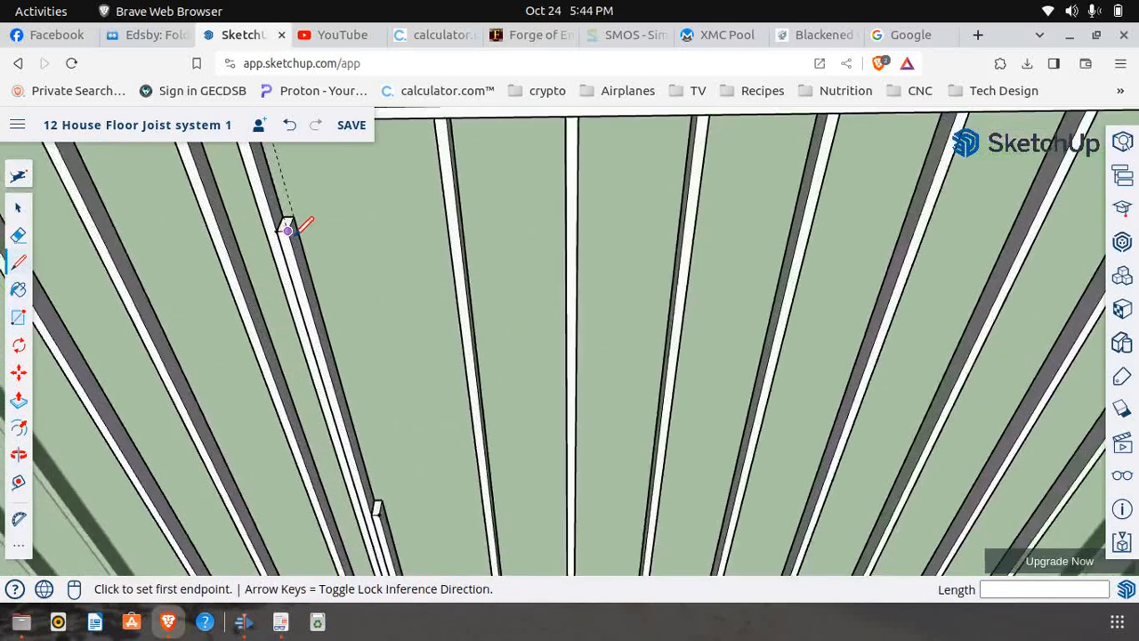
{"action": "left_click", "coordinate": [287, 229]}
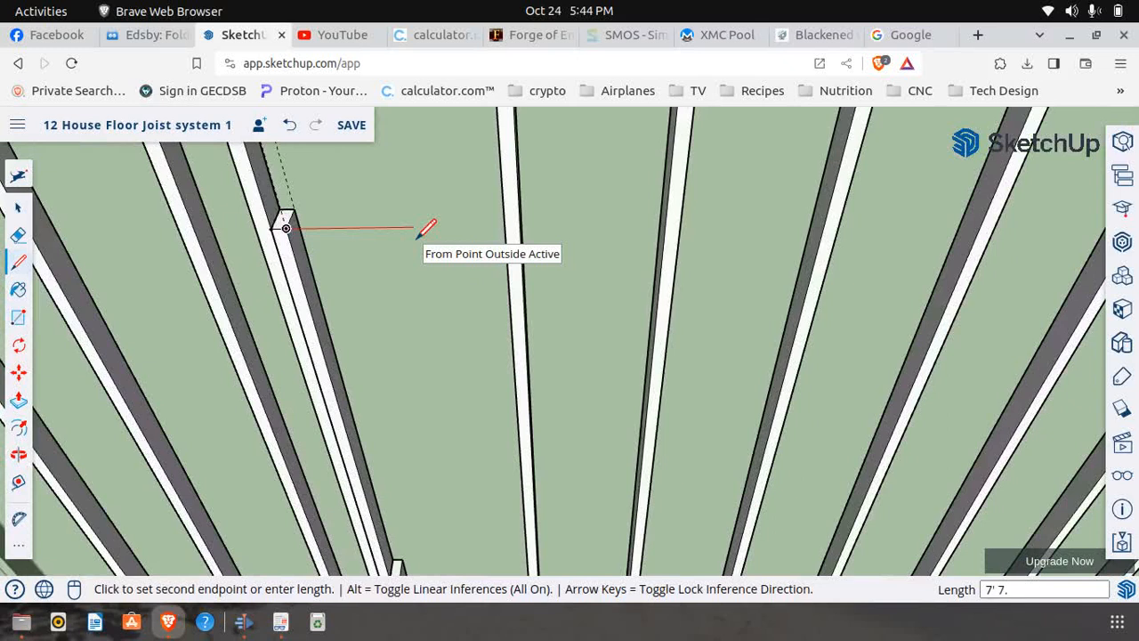
{"action": "key", "text": "Return"}
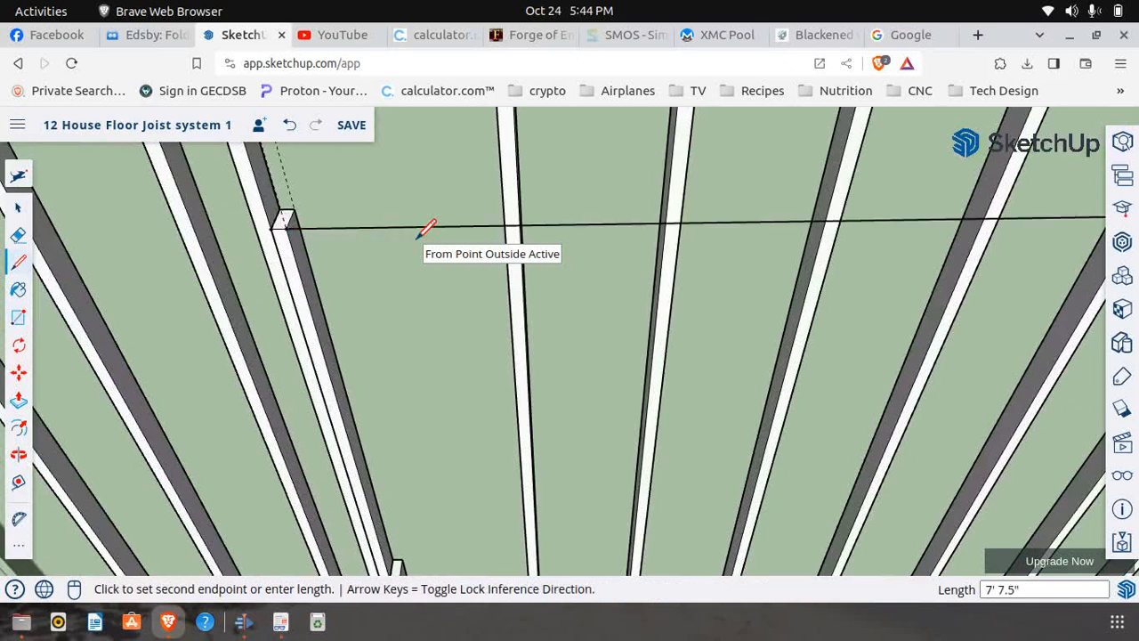
{"action": "scroll", "coordinate": [300, 249], "scroll_direction": "down", "scroll_amount": 6}
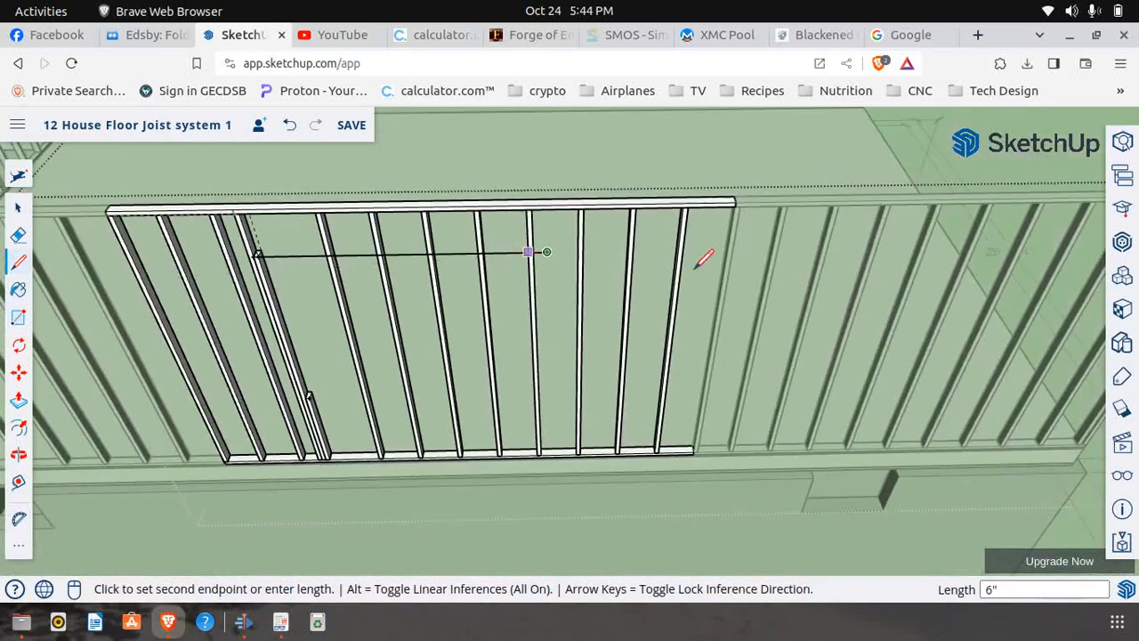
{"action": "scroll", "coordinate": [551, 256], "scroll_direction": "up", "scroll_amount": 4}
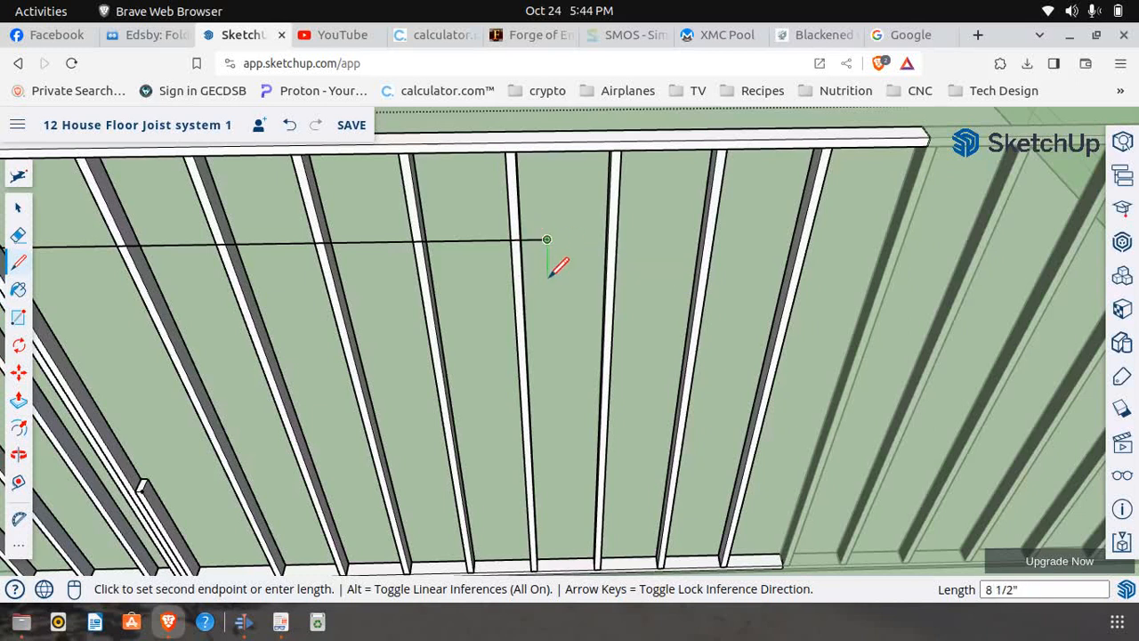
{"action": "left_click", "coordinate": [553, 568]}
{"action": "scroll", "coordinate": [499, 414], "scroll_direction": "down", "scroll_amount": 5}
{"action": "scroll", "coordinate": [499, 415], "scroll_direction": "down", "scroll_amount": 2}
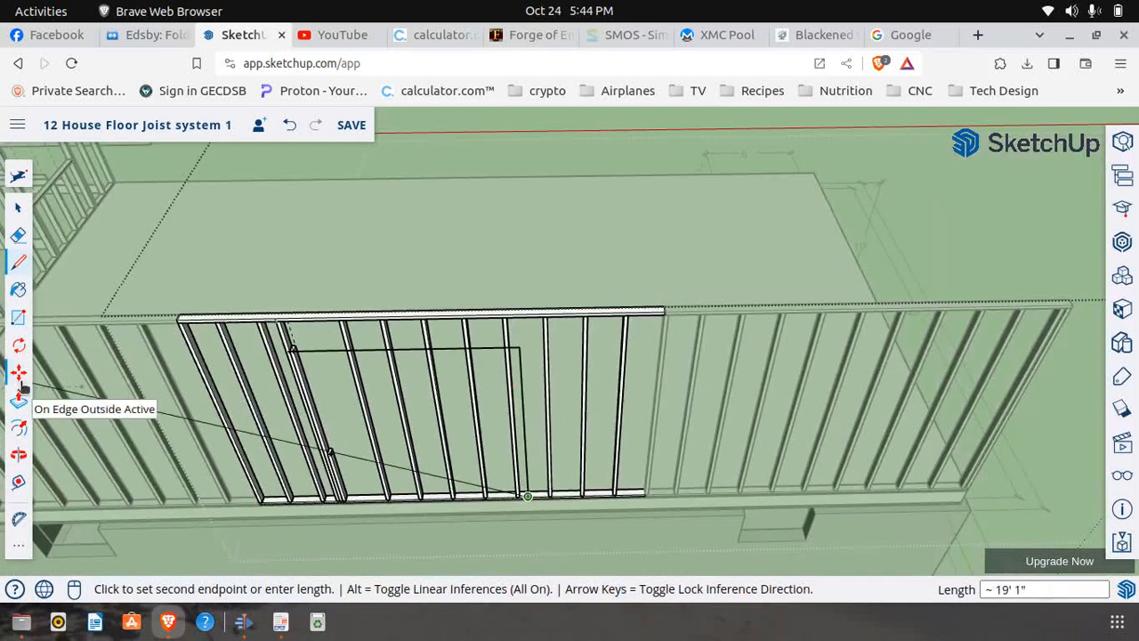
{"action": "key", "text": "m"}
{"action": "scroll", "coordinate": [528, 503], "scroll_direction": "up", "scroll_amount": 10}
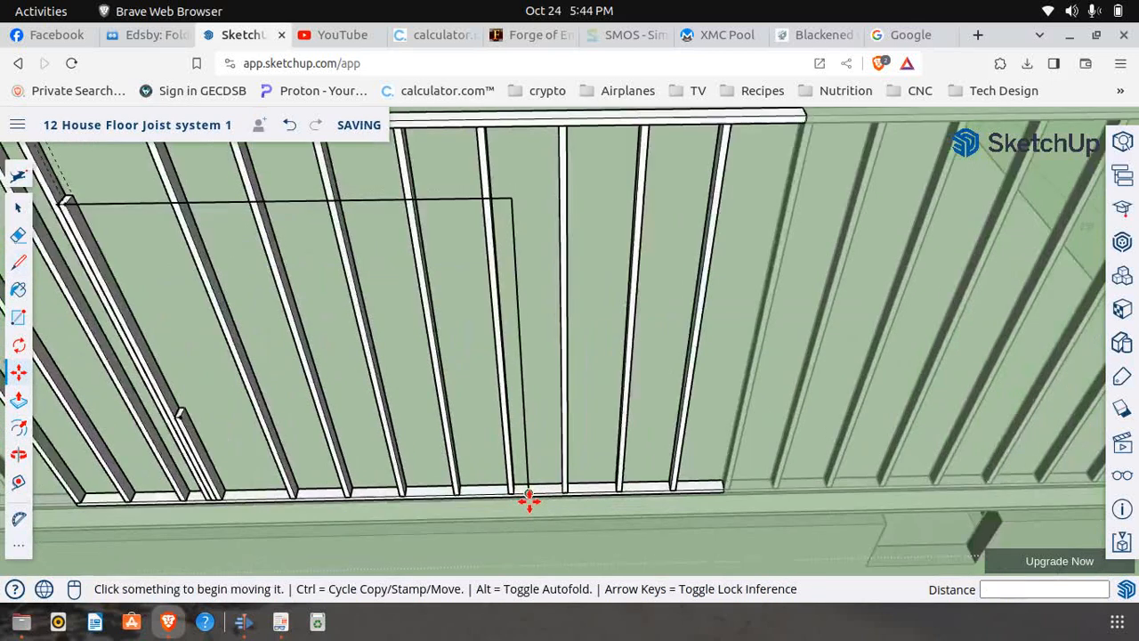
{"action": "scroll", "coordinate": [500, 492], "scroll_direction": "up", "scroll_amount": 3}
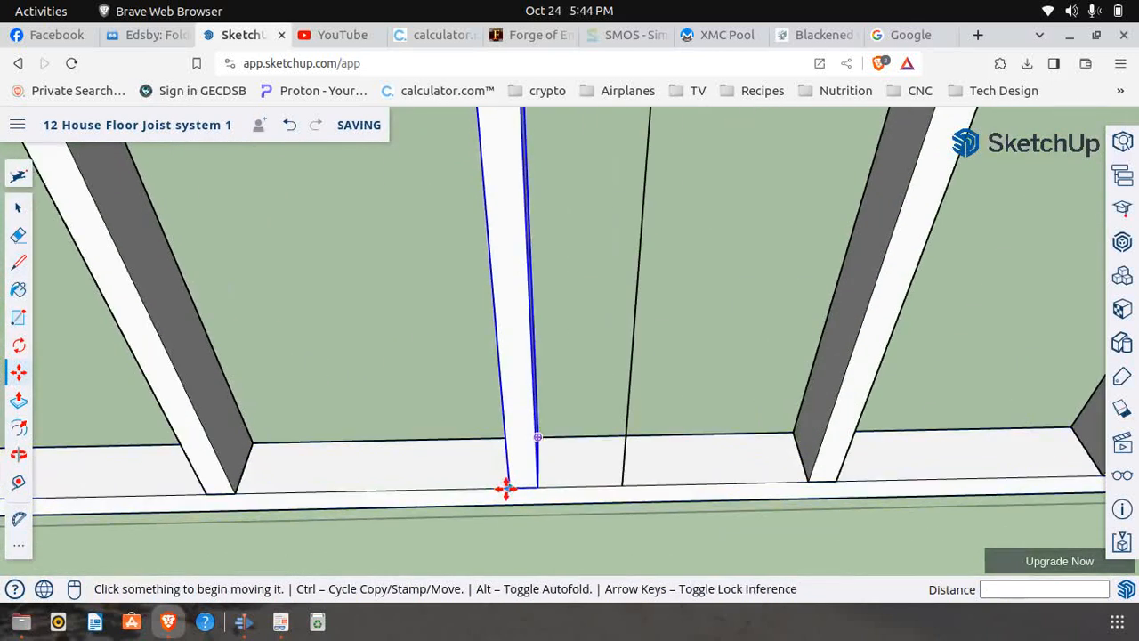
{"action": "left_click", "coordinate": [20, 208]}
{"action": "left_click", "coordinate": [472, 479]}
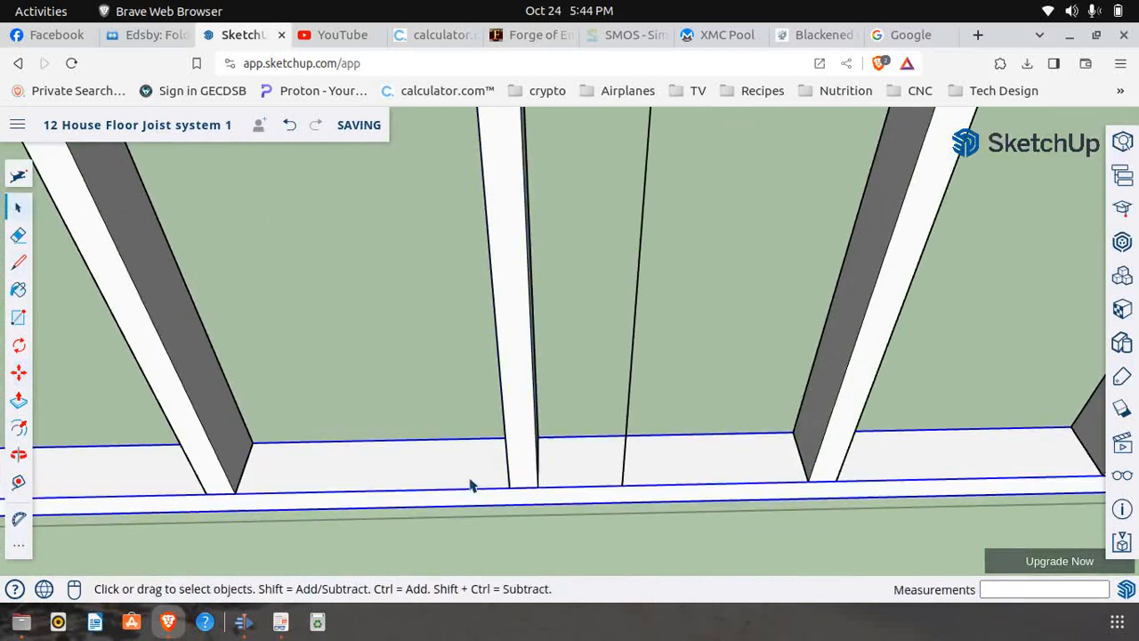
{"action": "right_click", "coordinate": [471, 480]}
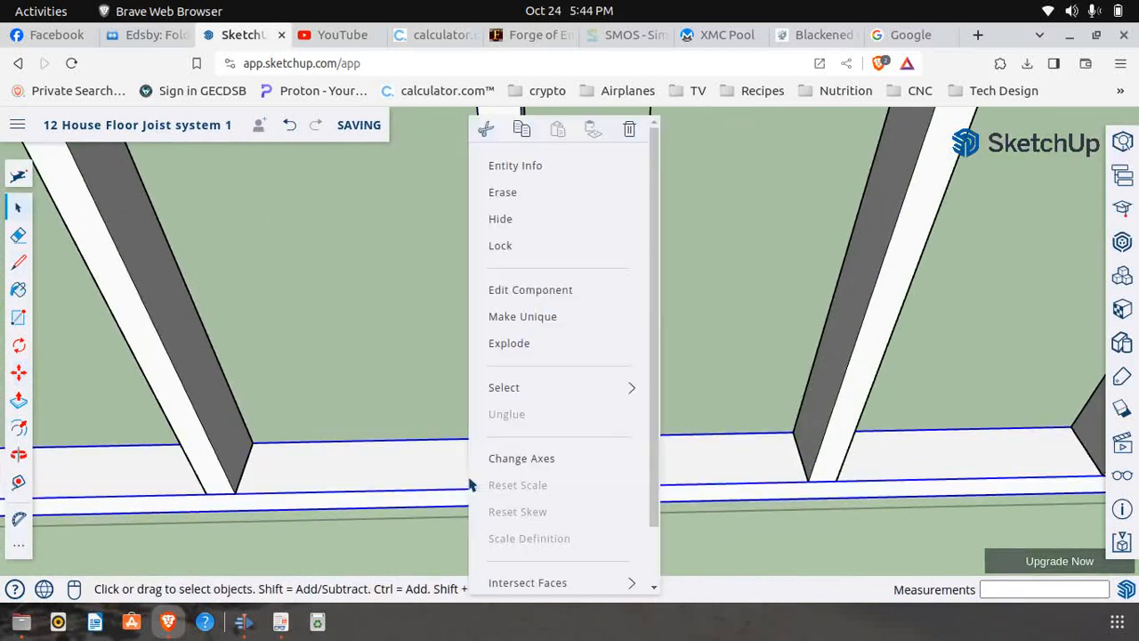
{"action": "left_click", "coordinate": [536, 299]}
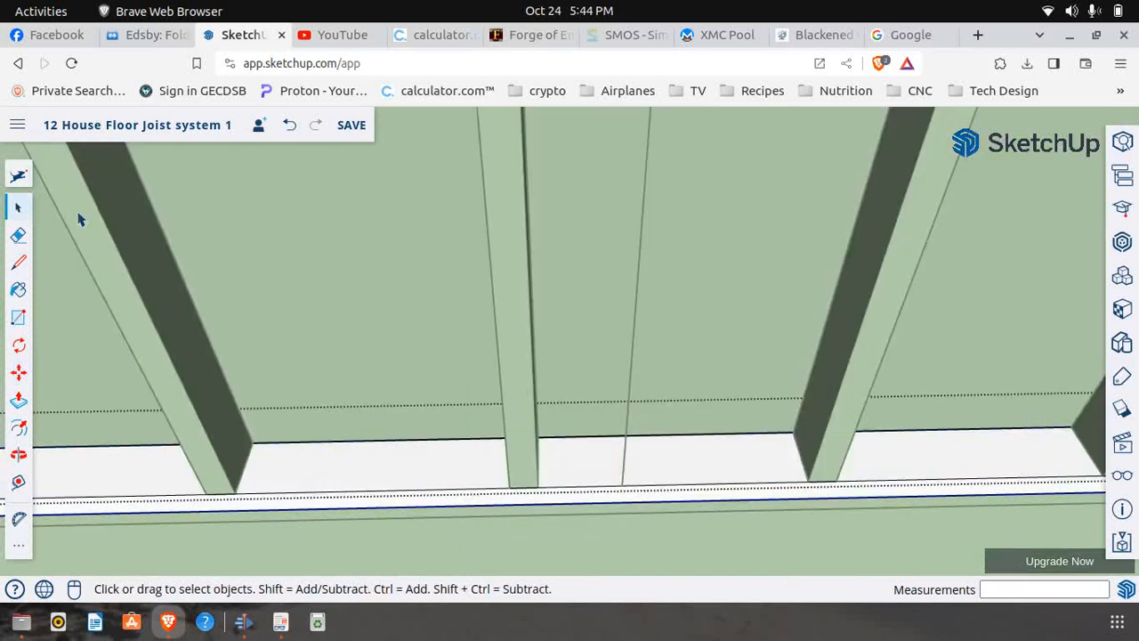
{"action": "left_click", "coordinate": [290, 124]}
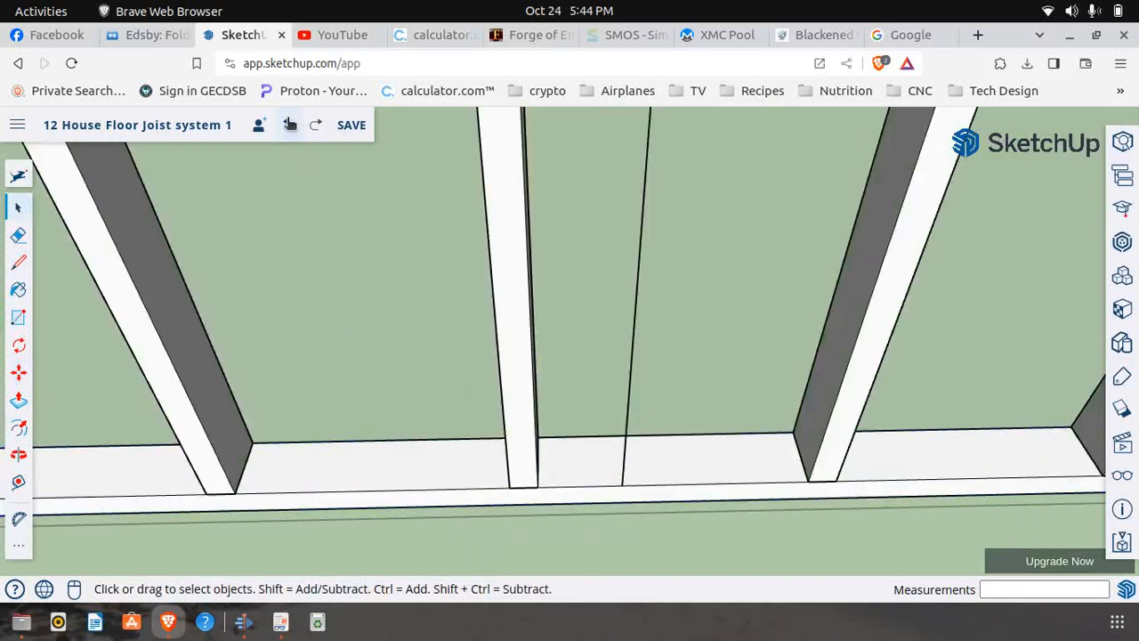
{"action": "left_click", "coordinate": [570, 479]}
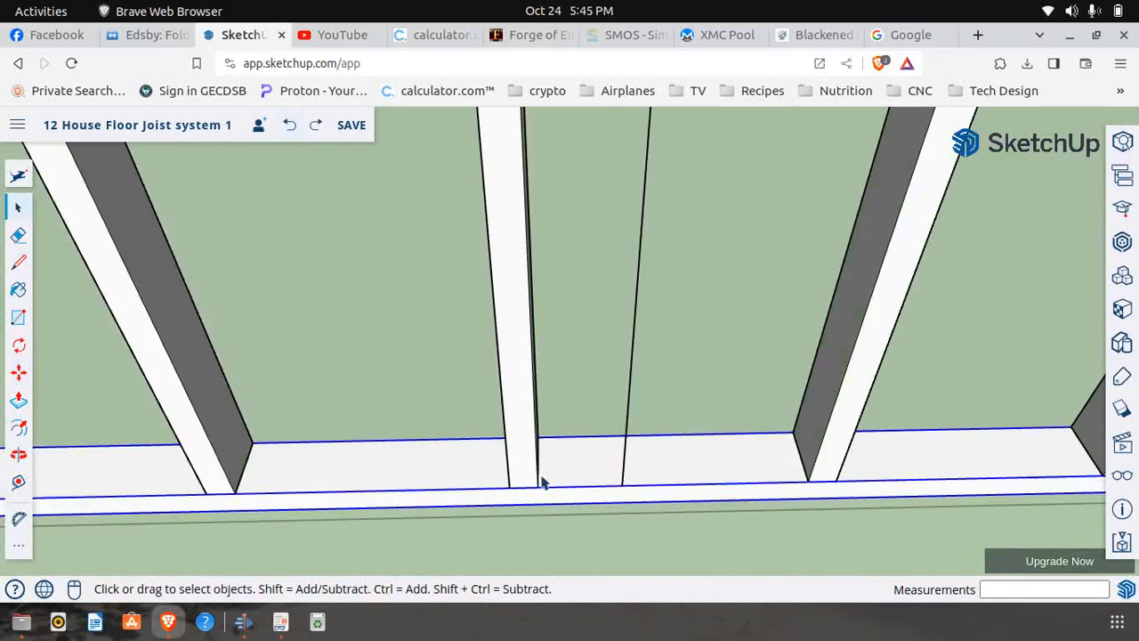
{"action": "scroll", "coordinate": [537, 481], "scroll_direction": "down", "scroll_amount": 2}
{"action": "scroll", "coordinate": [536, 476], "scroll_direction": "up", "scroll_amount": 2}
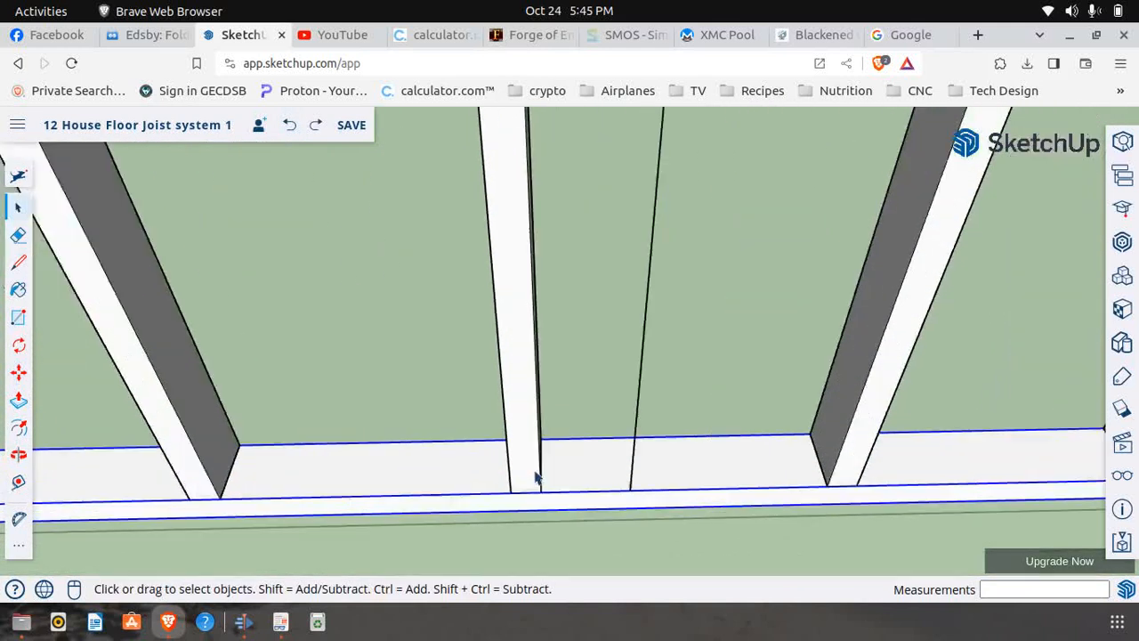
Move the full-height stud just beside the vertical reference line along the bottom plate so its lower corner meets the line's end
{"action": "left_click", "coordinate": [522, 442]}
{"action": "left_click", "coordinate": [19, 377]}
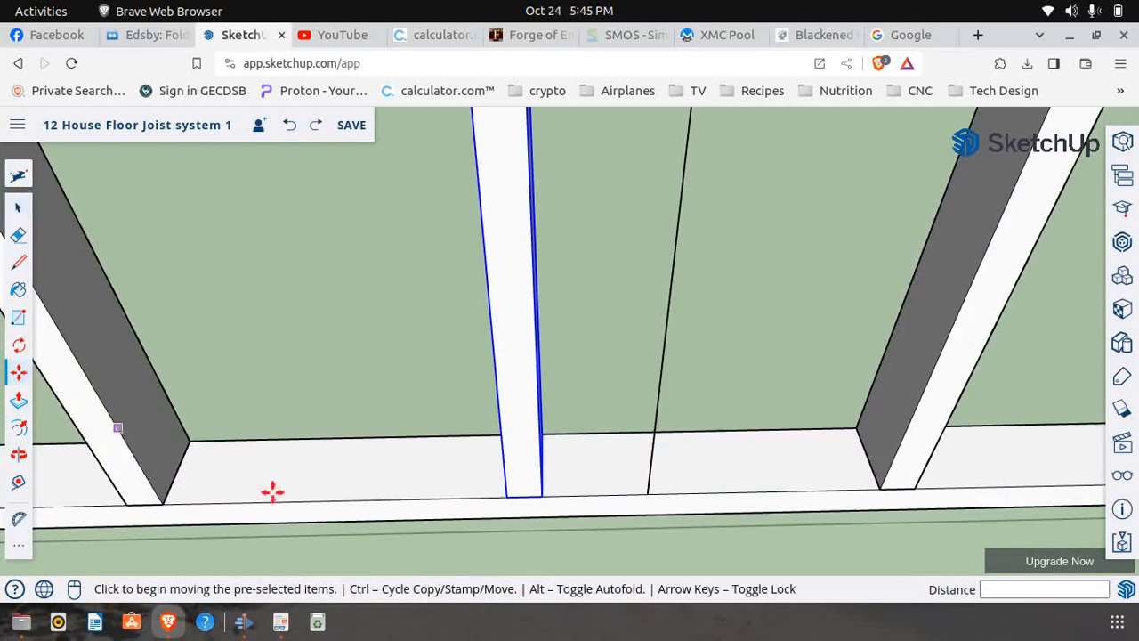
{"action": "left_click", "coordinate": [506, 496]}
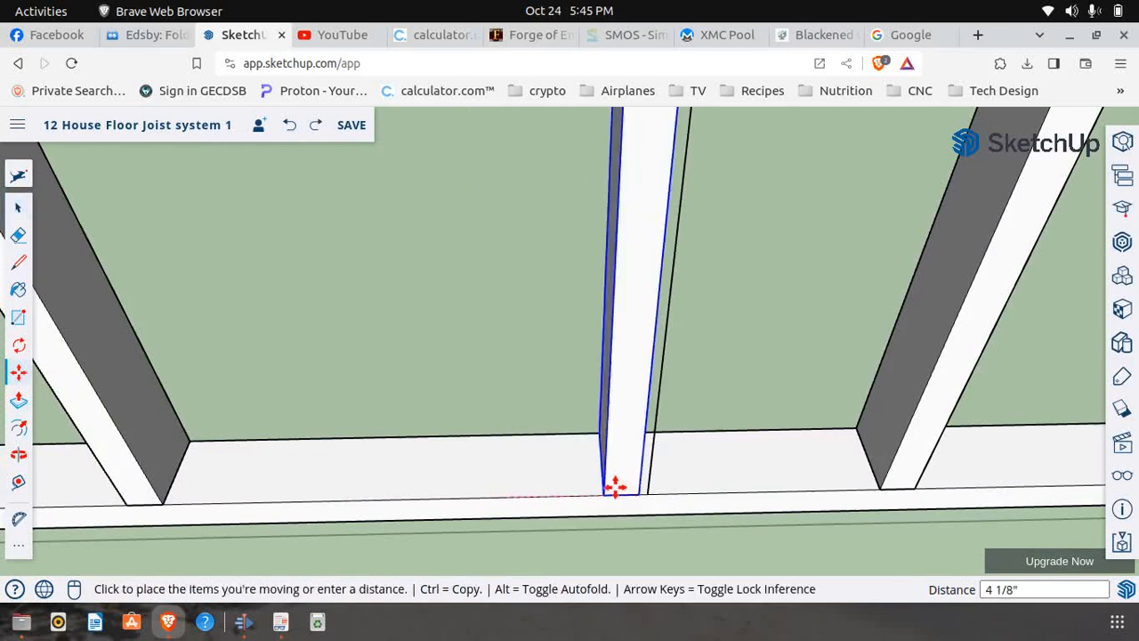
{"action": "left_click", "coordinate": [648, 489]}
{"action": "scroll", "coordinate": [552, 462], "scroll_direction": "down", "scroll_amount": 10}
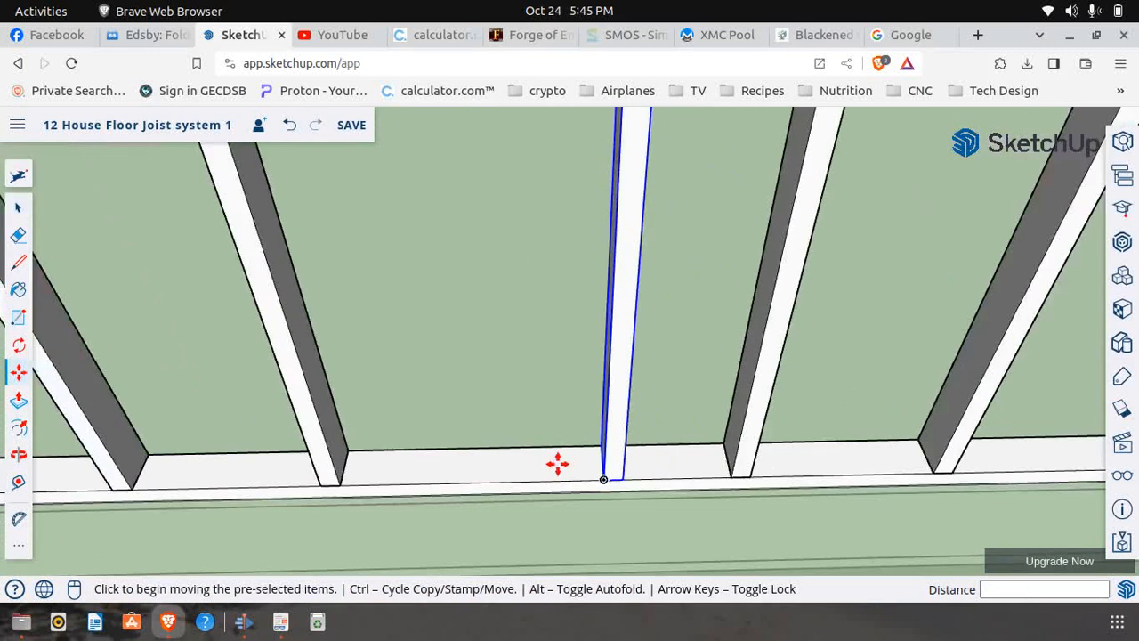
Move the header-height stud from the start of the window opening along the bottom plate to the lower corner of the repositioned full-height stud
{"action": "scroll", "coordinate": [560, 461], "scroll_direction": "down", "scroll_amount": 2}
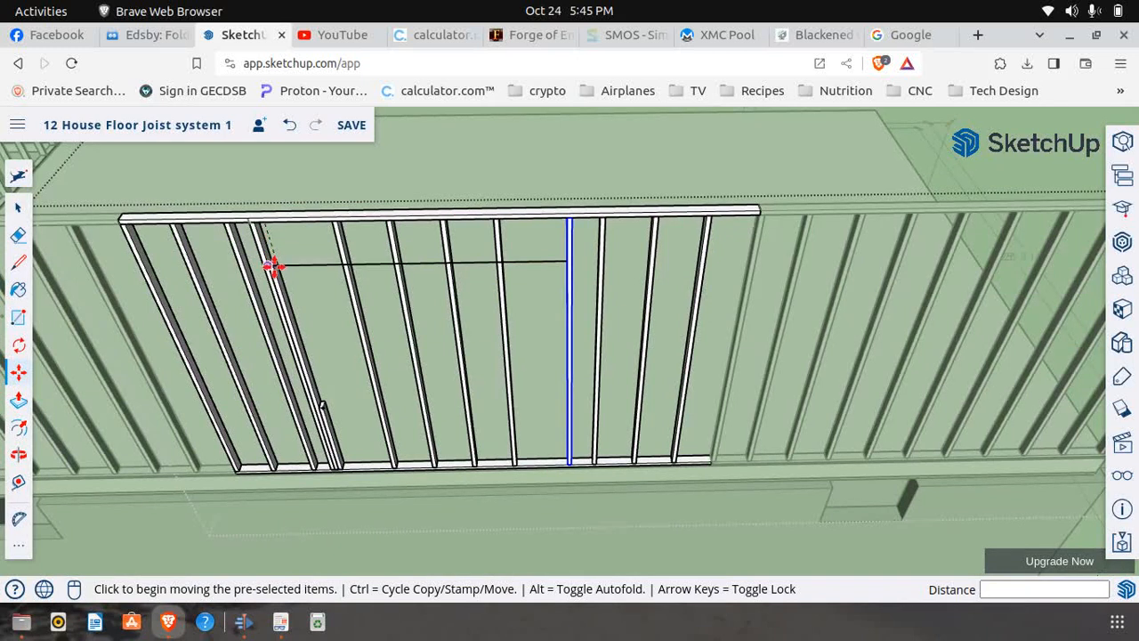
{"action": "scroll", "coordinate": [341, 439], "scroll_direction": "up", "scroll_amount": 3}
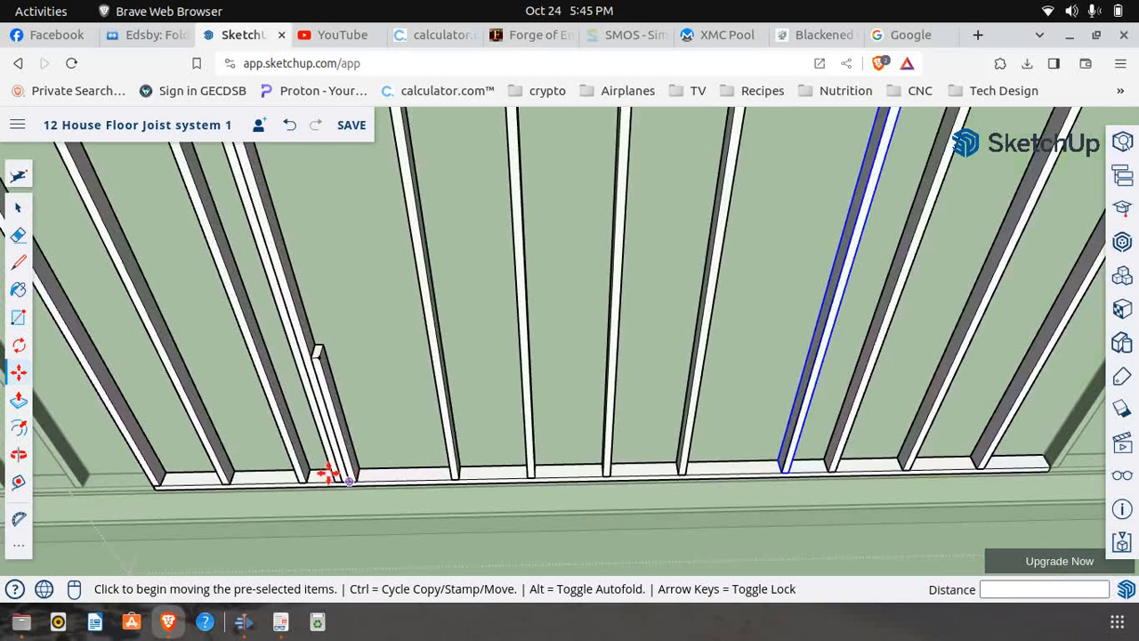
{"action": "scroll", "coordinate": [307, 473], "scroll_direction": "up", "scroll_amount": 2}
{"action": "scroll", "coordinate": [307, 473], "scroll_direction": "down", "scroll_amount": 6}
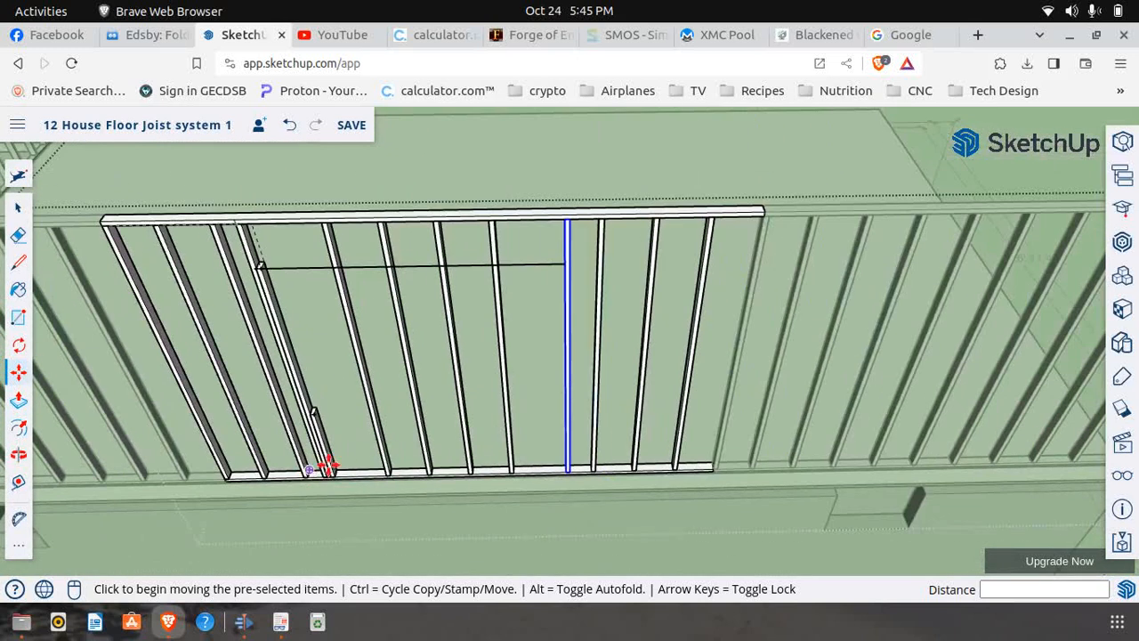
{"action": "scroll", "coordinate": [320, 476], "scroll_direction": "up", "scroll_amount": 4}
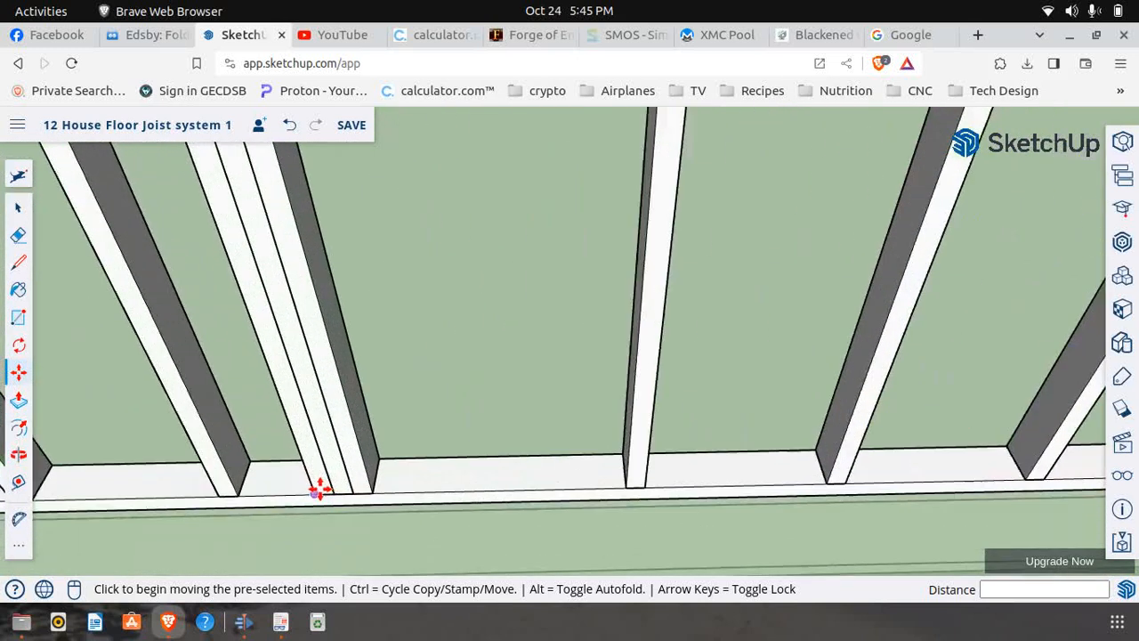
{"action": "left_click", "coordinate": [30, 214]}
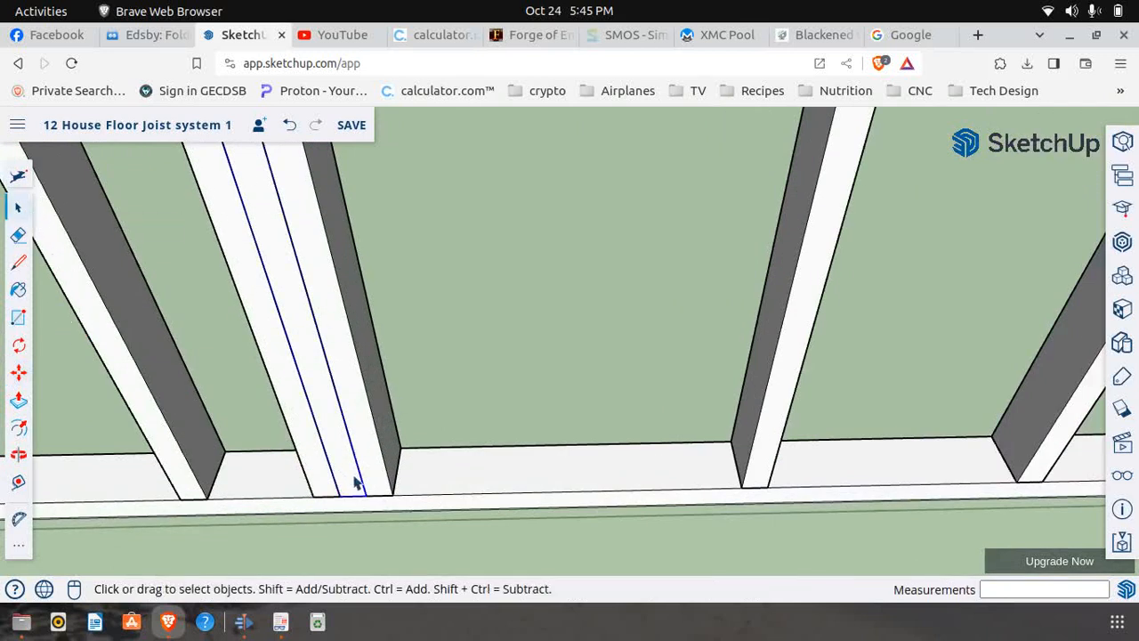
{"action": "left_click", "coordinate": [19, 374]}
{"action": "left_click", "coordinate": [335, 496]}
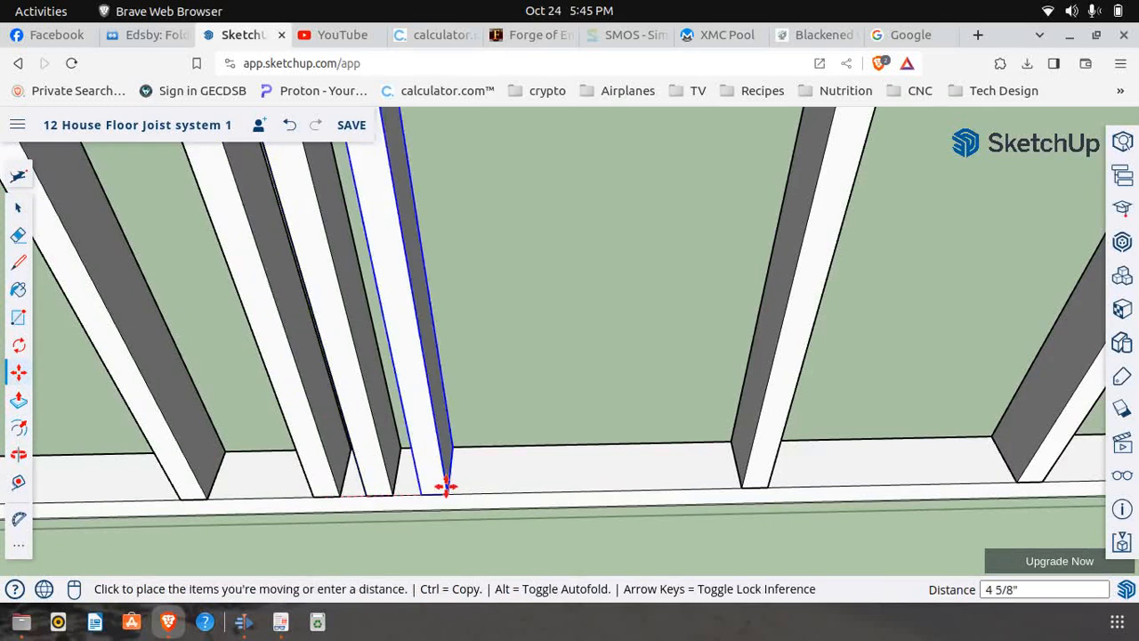
{"action": "scroll", "coordinate": [413, 477], "scroll_direction": "down", "scroll_amount": 6}
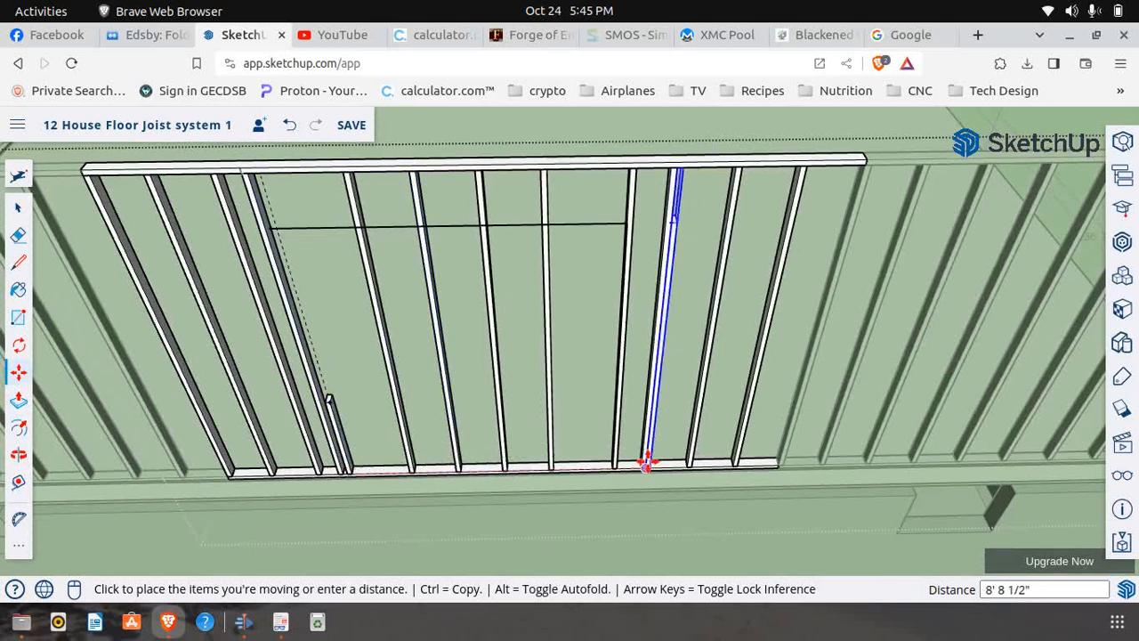
{"action": "scroll", "coordinate": [632, 475], "scroll_direction": "up", "scroll_amount": 5}
{"action": "scroll", "coordinate": [598, 465], "scroll_direction": "up", "scroll_amount": 5}
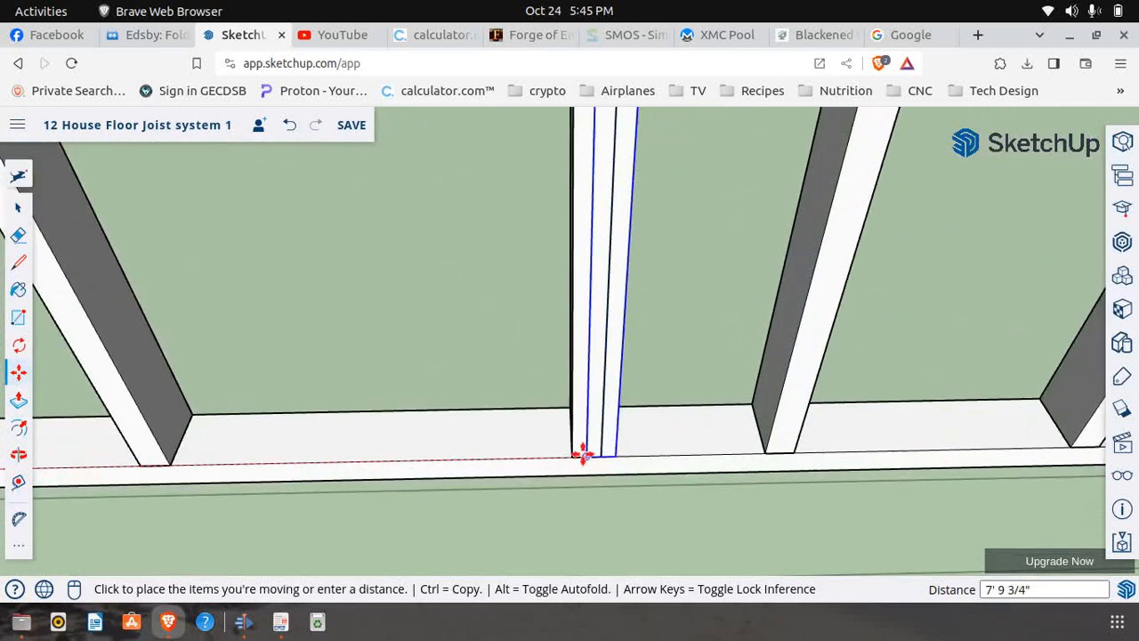
{"action": "left_click", "coordinate": [572, 457]}
{"action": "scroll", "coordinate": [516, 480], "scroll_direction": "down", "scroll_amount": 6}
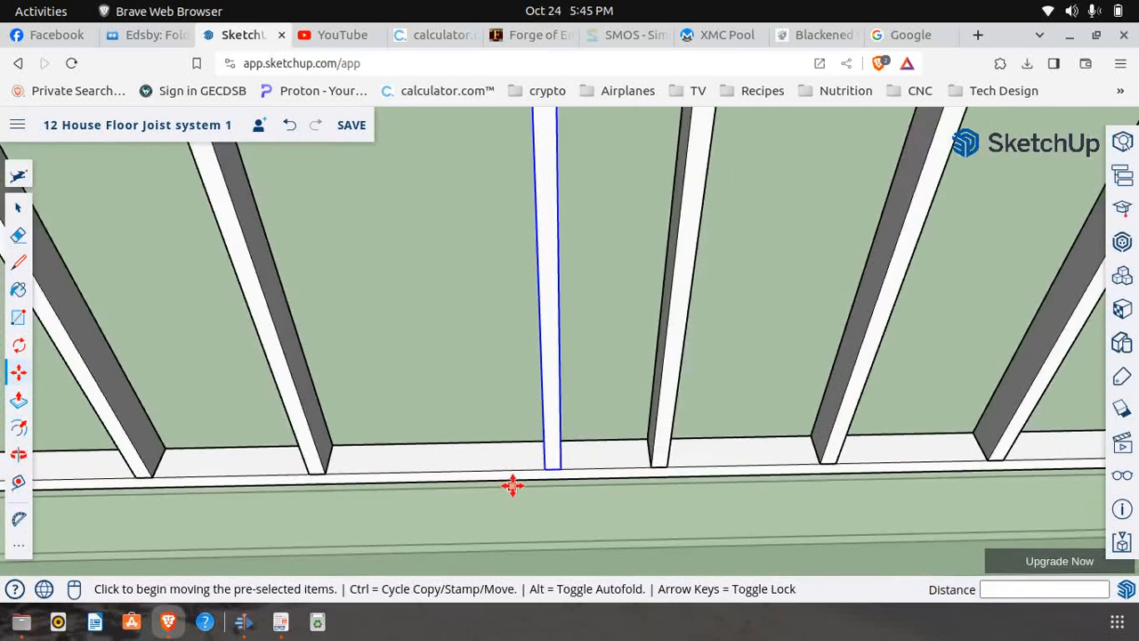
{"action": "scroll", "coordinate": [521, 445], "scroll_direction": "down", "scroll_amount": 5}
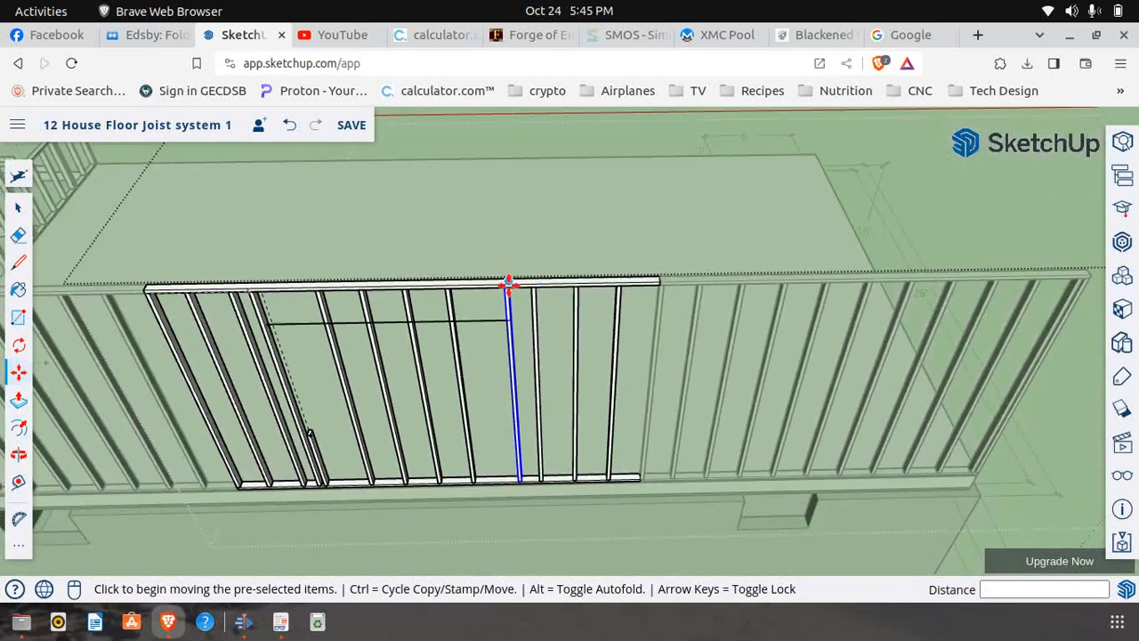
{"action": "scroll", "coordinate": [499, 291], "scroll_direction": "up", "scroll_amount": 5}
{"action": "left_click", "coordinate": [533, 313]}
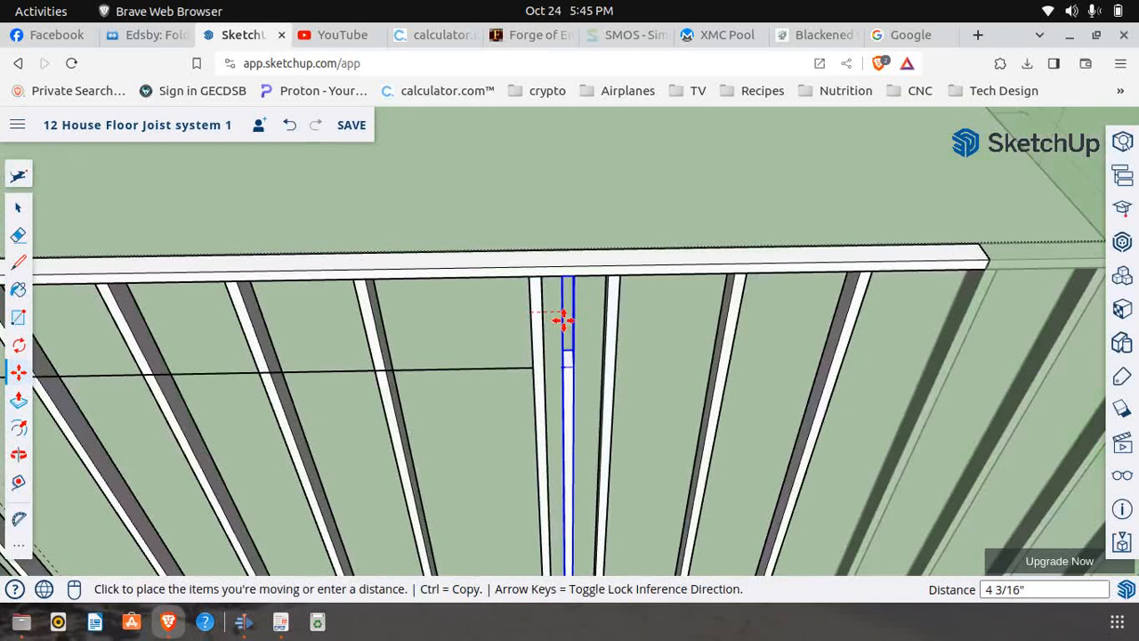
{"action": "key", "text": "Escape"}
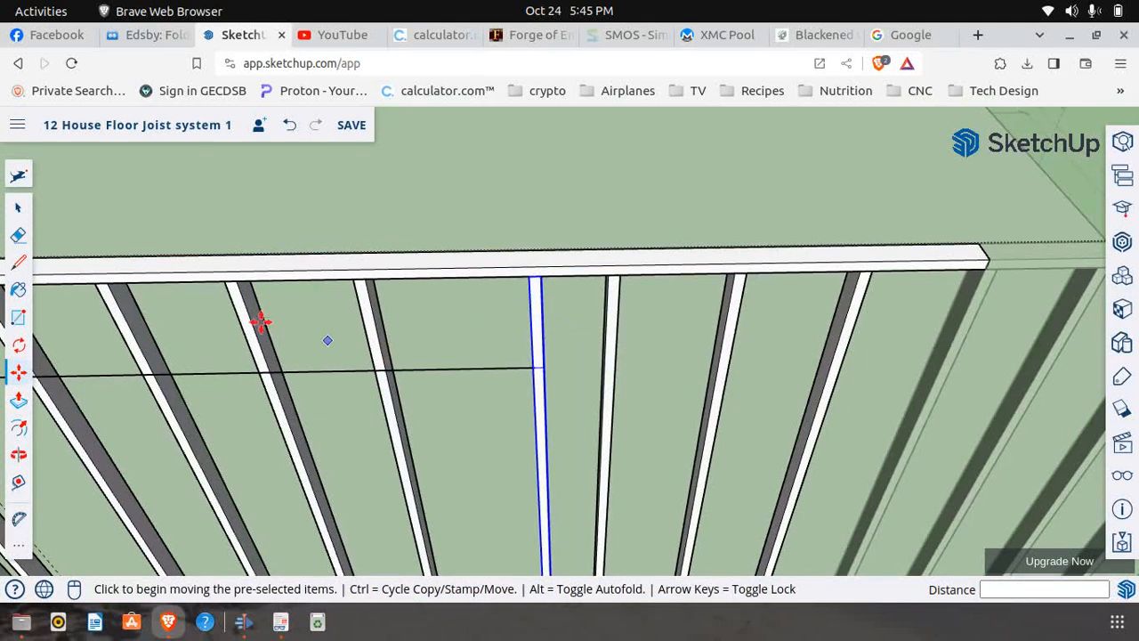
{"action": "left_click", "coordinate": [18, 210]}
{"action": "left_click", "coordinate": [525, 246]}
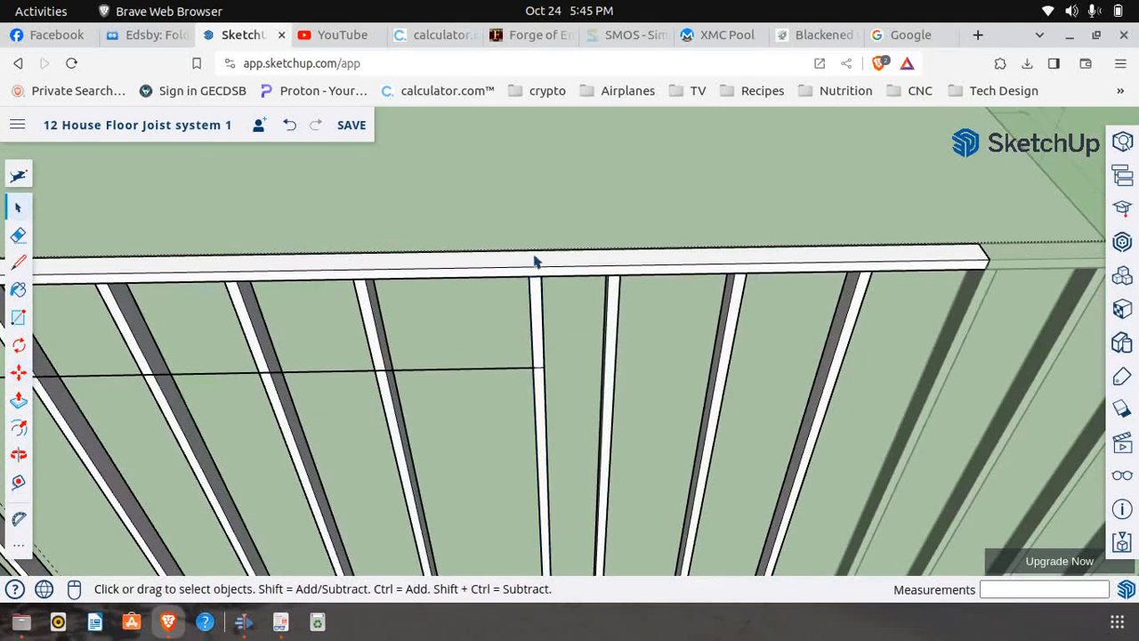
Move the full-height stud at the window opening's far end clear of the overlapping header-height stud along the plates, shifting it a further 1 3/4"
{"action": "left_click", "coordinate": [536, 317]}
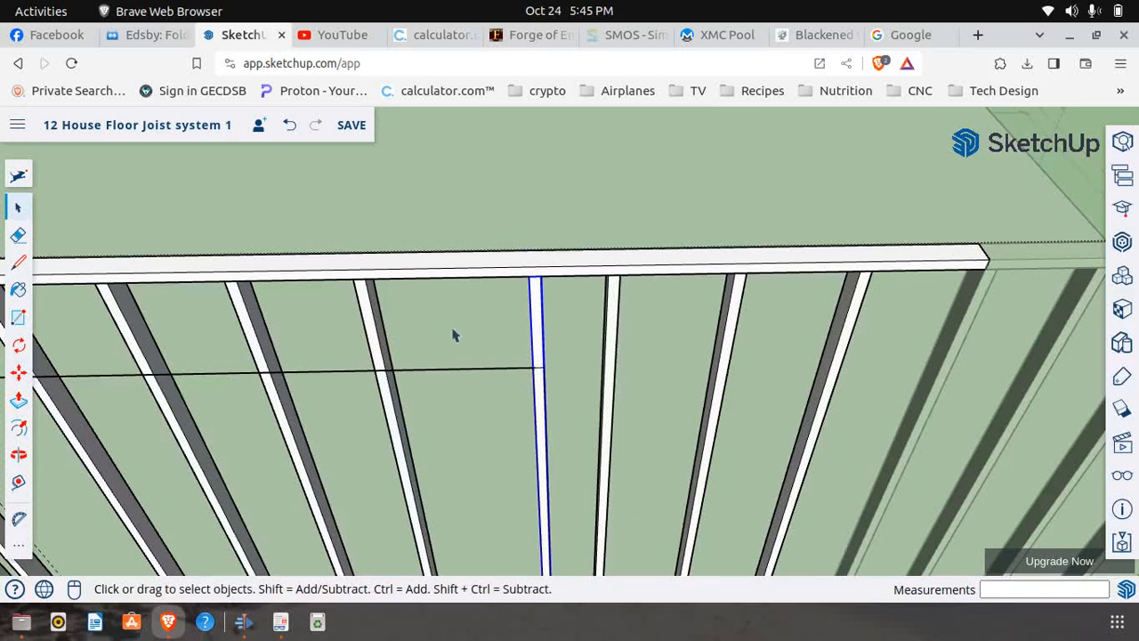
{"action": "left_click", "coordinate": [19, 373]}
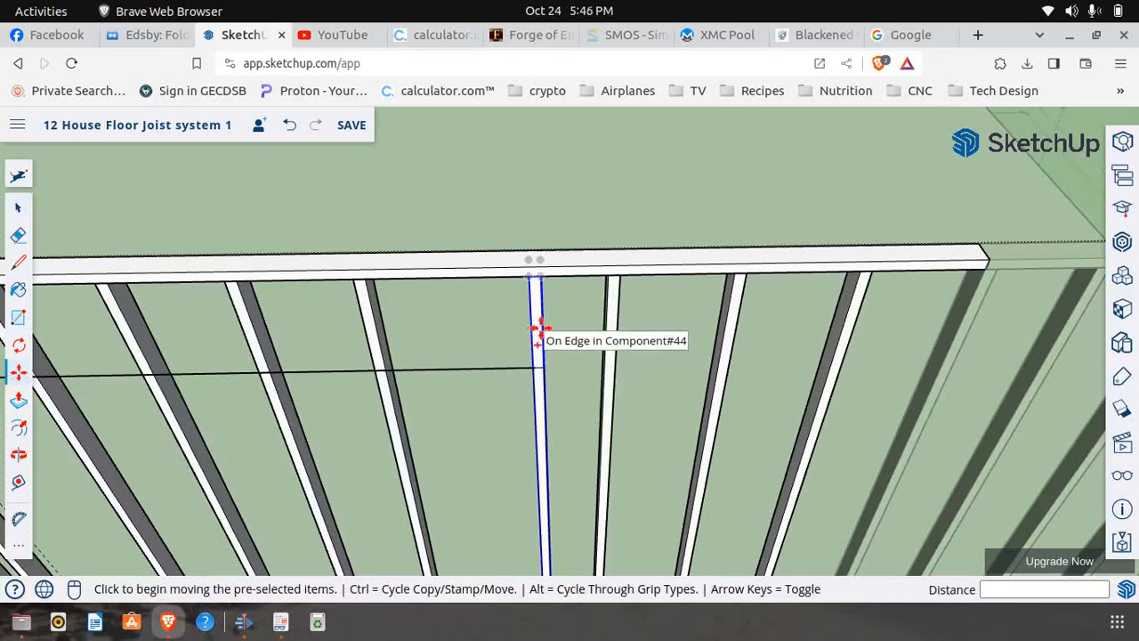
{"action": "left_click", "coordinate": [534, 326]}
{"action": "left_click", "coordinate": [566, 326]}
{"action": "scroll", "coordinate": [454, 312], "scroll_direction": "down", "scroll_amount": 6}
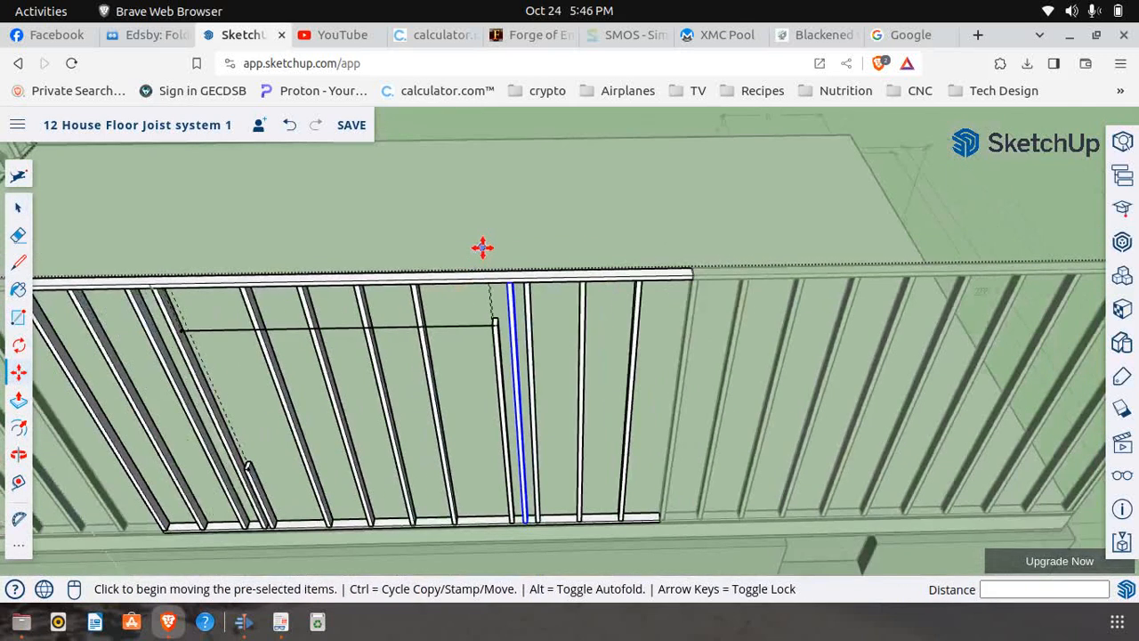
{"action": "scroll", "coordinate": [515, 426], "scroll_direction": "up", "scroll_amount": 1}
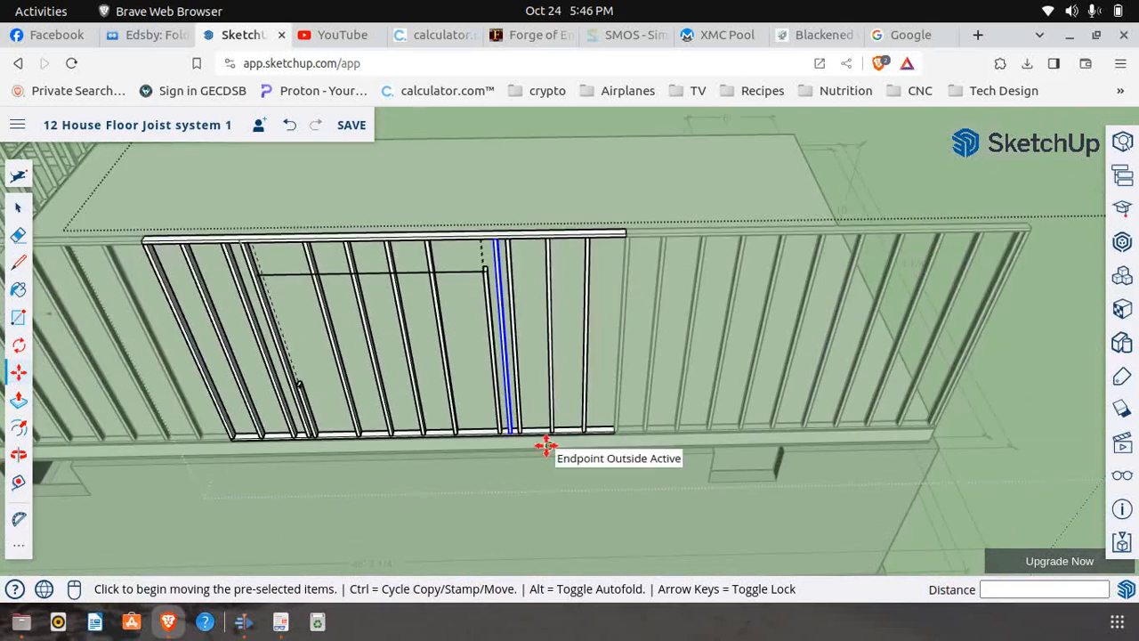
{"action": "scroll", "coordinate": [521, 436], "scroll_direction": "up", "scroll_amount": 5}
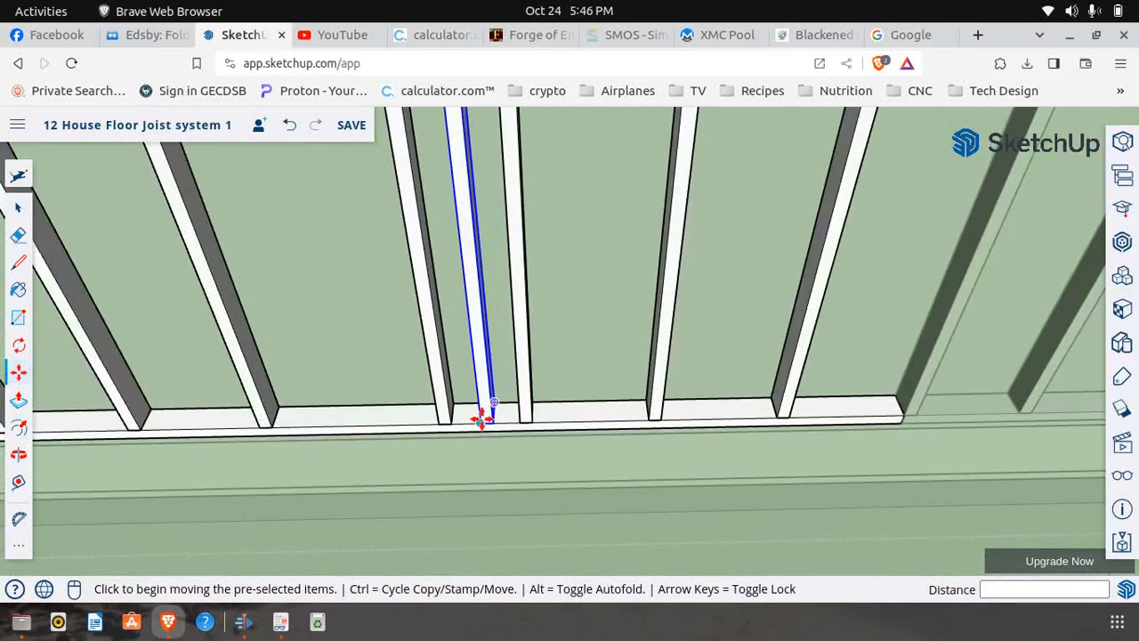
{"action": "left_click", "coordinate": [483, 414]}
{"action": "left_click", "coordinate": [498, 414]}
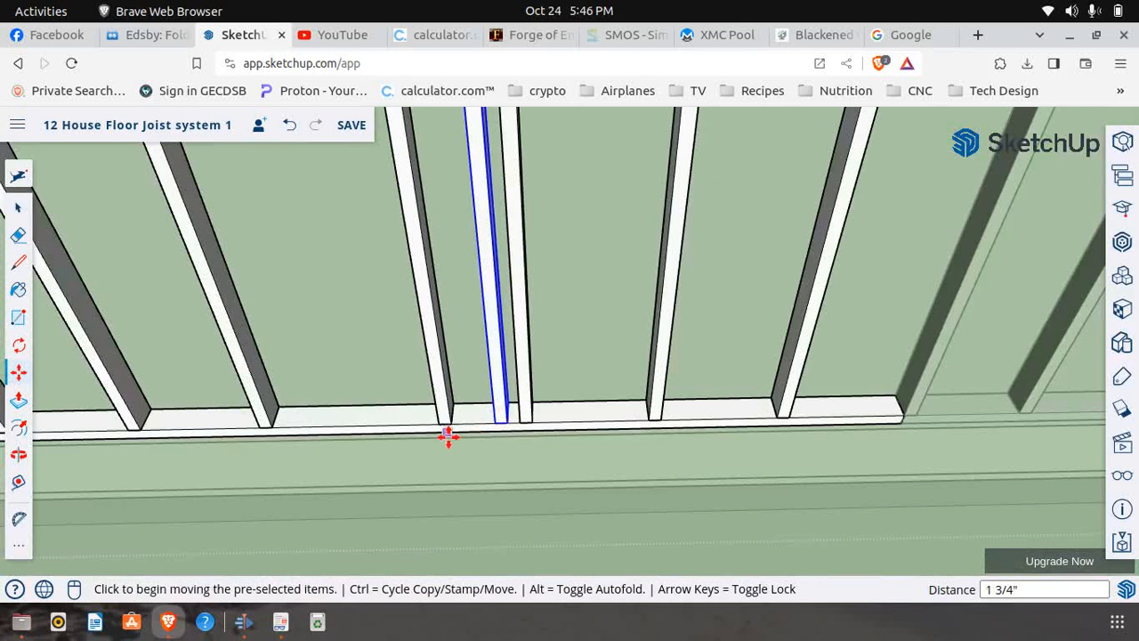
Copy the header-height stud from the opening's far end back into the gap between the starting full-height stud and the short sill stud
{"action": "scroll", "coordinate": [448, 435], "scroll_direction": "down", "scroll_amount": 6}
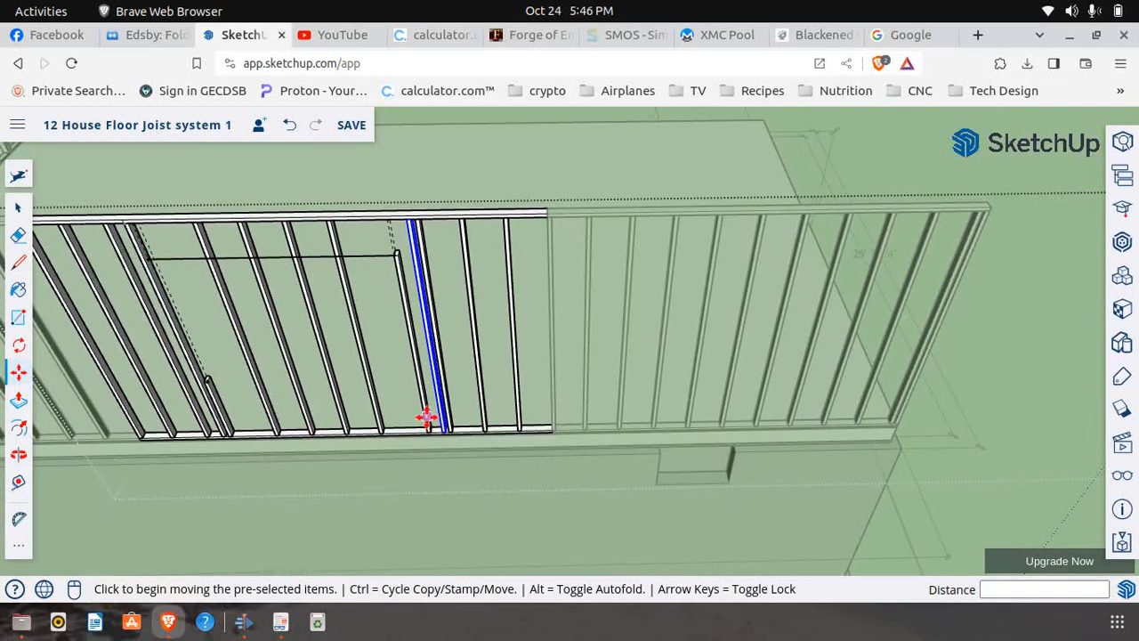
{"action": "scroll", "coordinate": [188, 430], "scroll_direction": "up", "scroll_amount": 3}
{"action": "scroll", "coordinate": [222, 372], "scroll_direction": "up", "scroll_amount": 3}
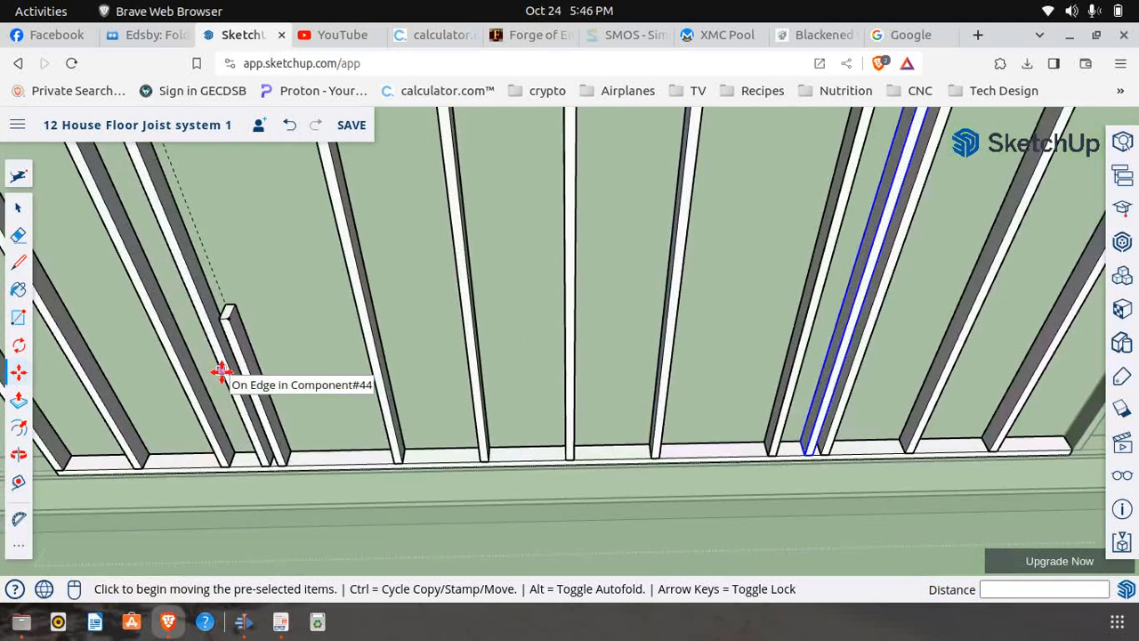
{"action": "scroll", "coordinate": [235, 387], "scroll_direction": "down", "scroll_amount": 4}
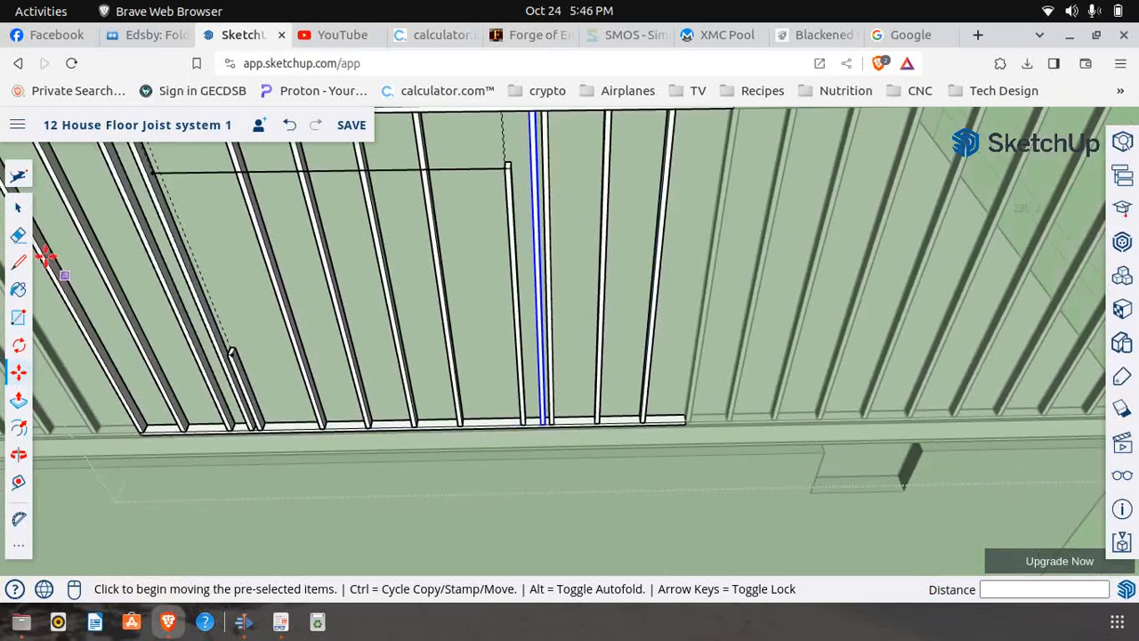
{"action": "left_click", "coordinate": [18, 207]}
{"action": "left_click", "coordinate": [520, 474]}
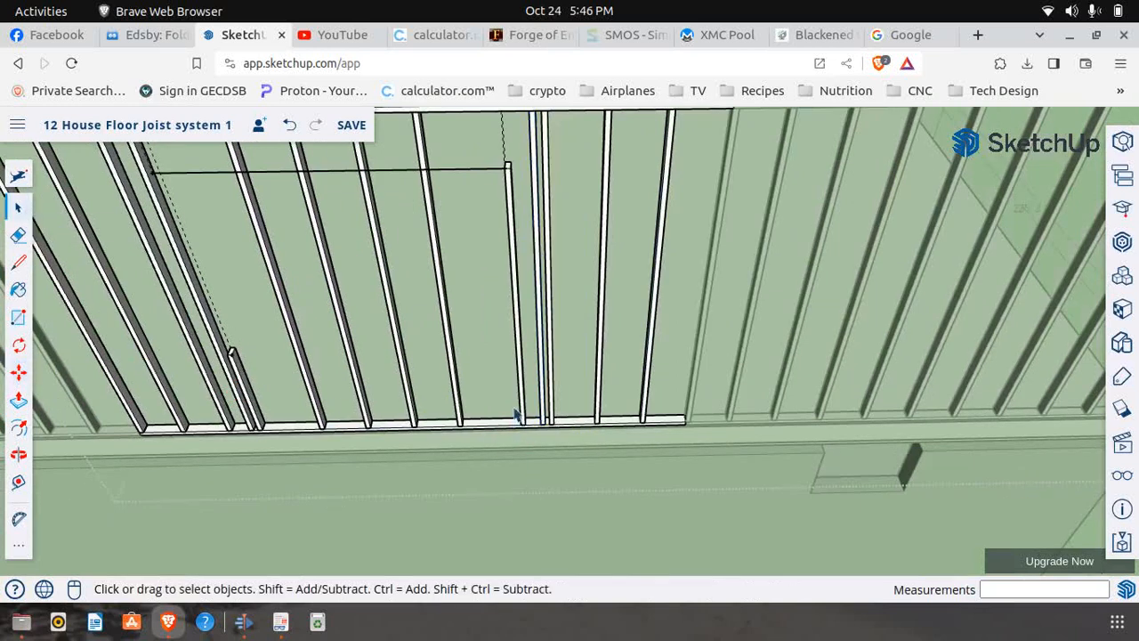
{"action": "scroll", "coordinate": [516, 414], "scroll_direction": "up", "scroll_amount": 4}
{"action": "left_click", "coordinate": [536, 434]}
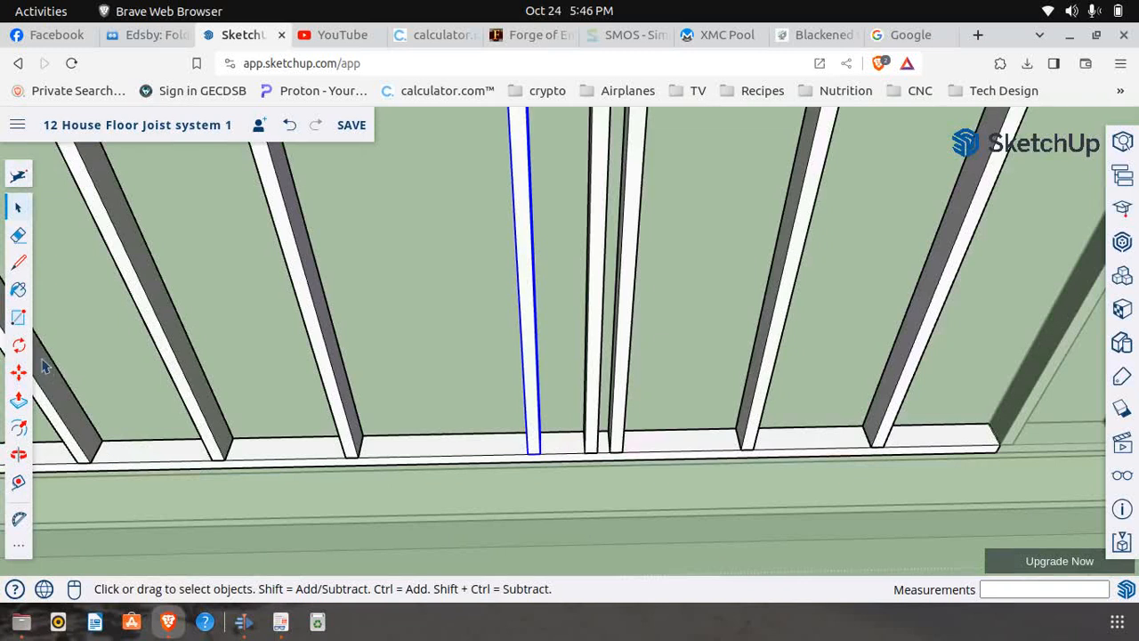
{"action": "left_click", "coordinate": [18, 374]}
{"action": "left_click", "coordinate": [527, 456]}
{"action": "key", "text": "ctrl"}
{"action": "scroll", "coordinate": [478, 444], "scroll_direction": "down", "scroll_amount": 5}
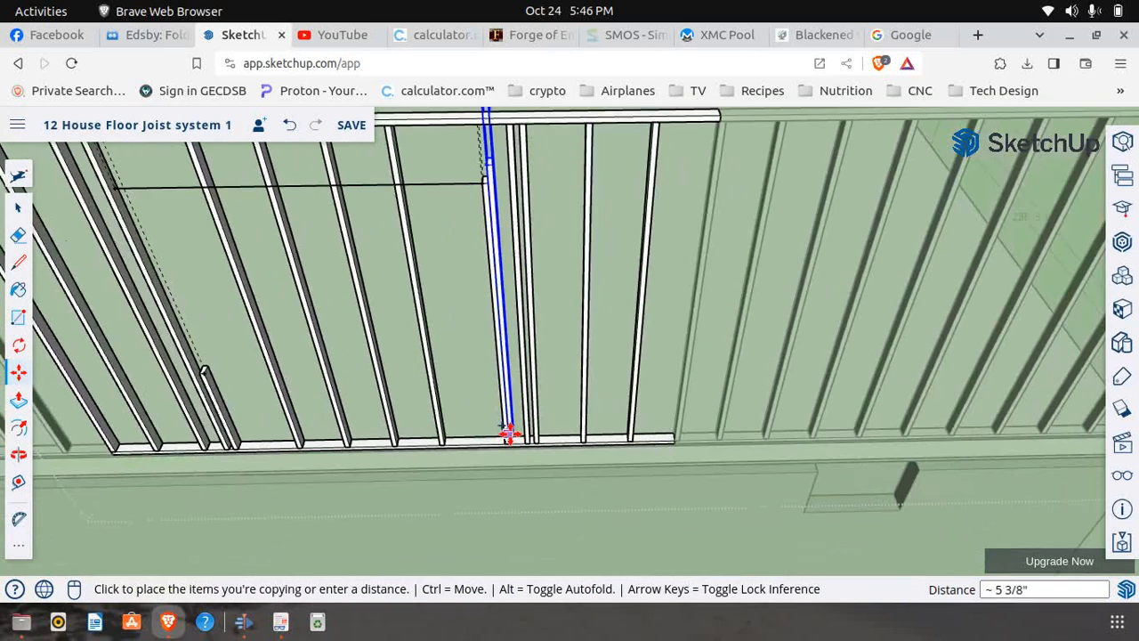
{"action": "scroll", "coordinate": [255, 453], "scroll_direction": "up", "scroll_amount": 6}
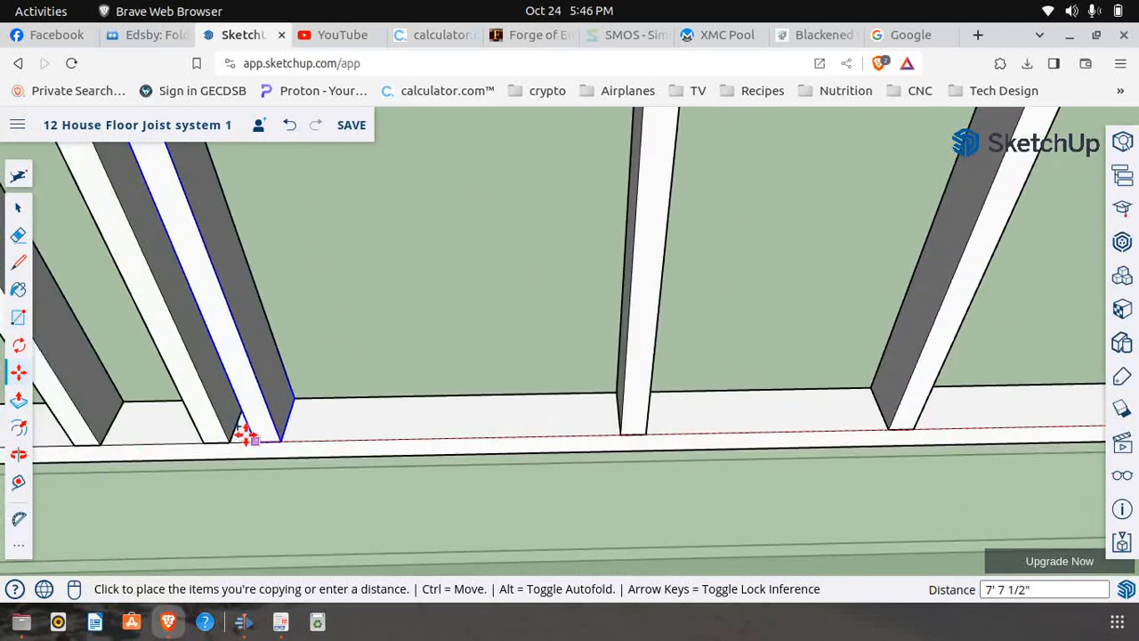
{"action": "scroll", "coordinate": [205, 437], "scroll_direction": "down", "scroll_amount": 3}
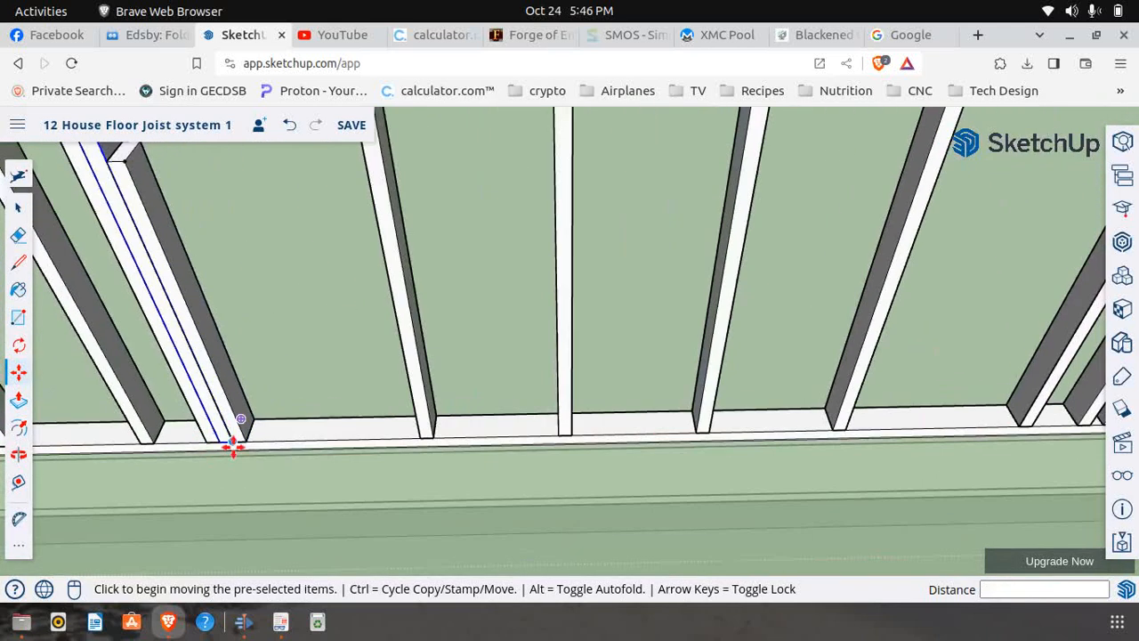
Copy the short sill stud 7' 6" along the bottom plate so it sits against the inner face of the far header-height stud
{"action": "left_click", "coordinate": [17, 207]}
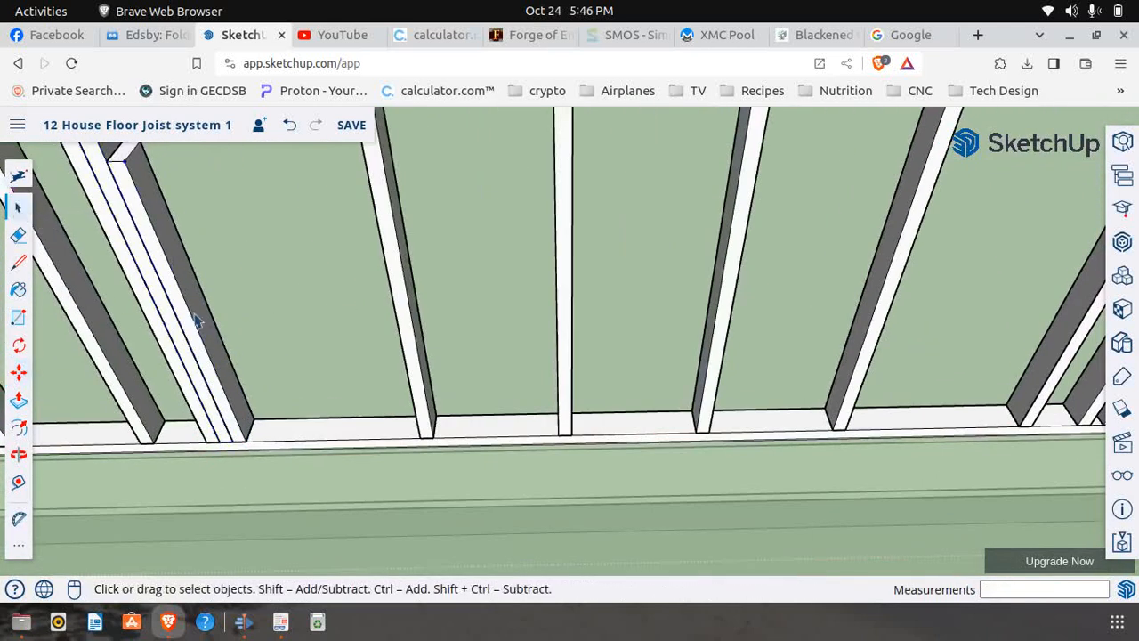
{"action": "left_click", "coordinate": [226, 398]}
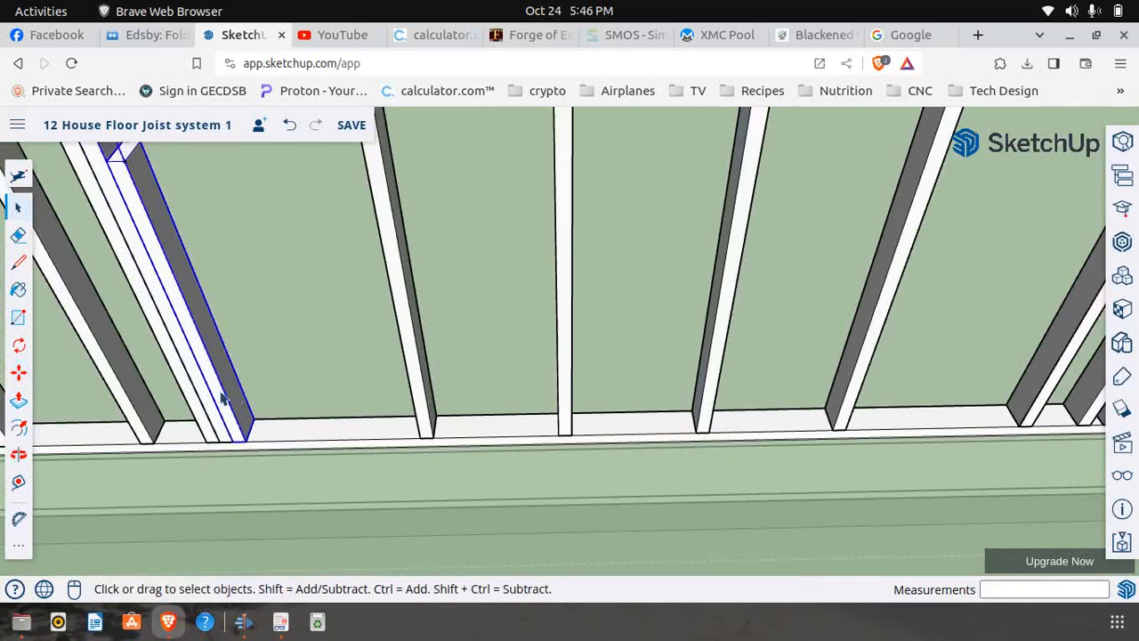
{"action": "left_click", "coordinate": [19, 373]}
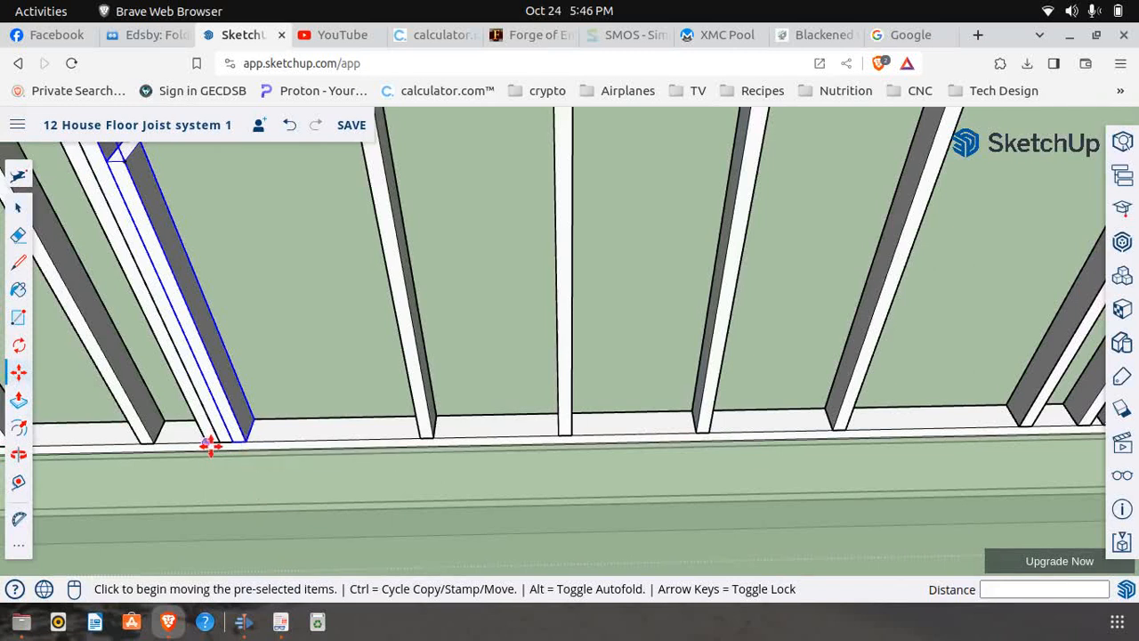
{"action": "scroll", "coordinate": [241, 442], "scroll_direction": "down", "scroll_amount": 1}
{"action": "scroll", "coordinate": [241, 442], "scroll_direction": "down", "scroll_amount": 2}
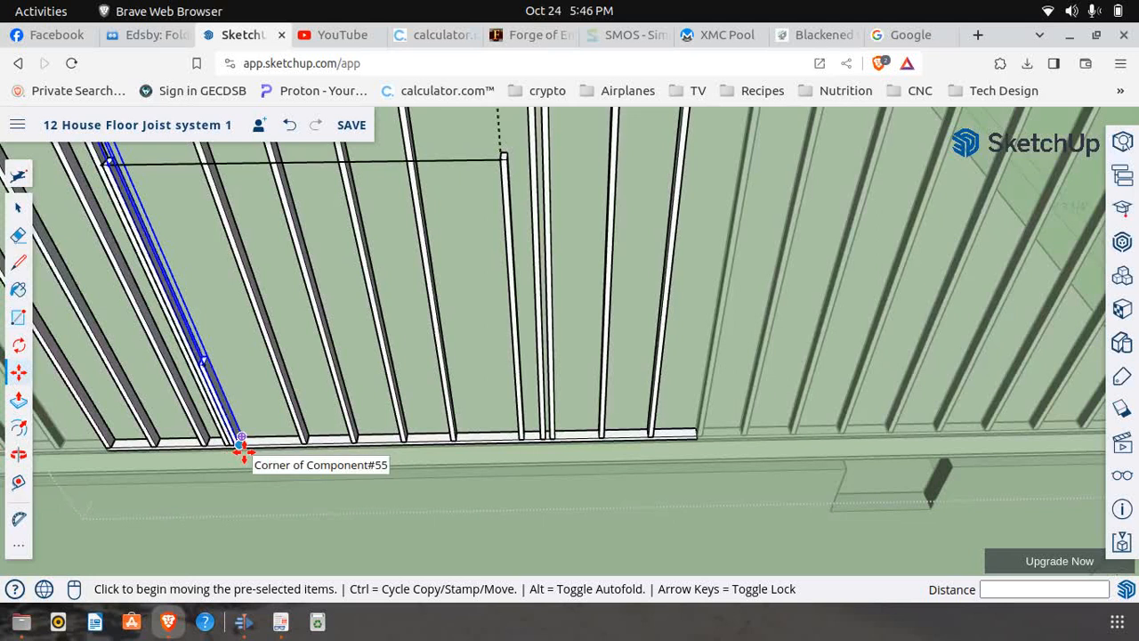
{"action": "scroll", "coordinate": [242, 442], "scroll_direction": "down", "scroll_amount": 1}
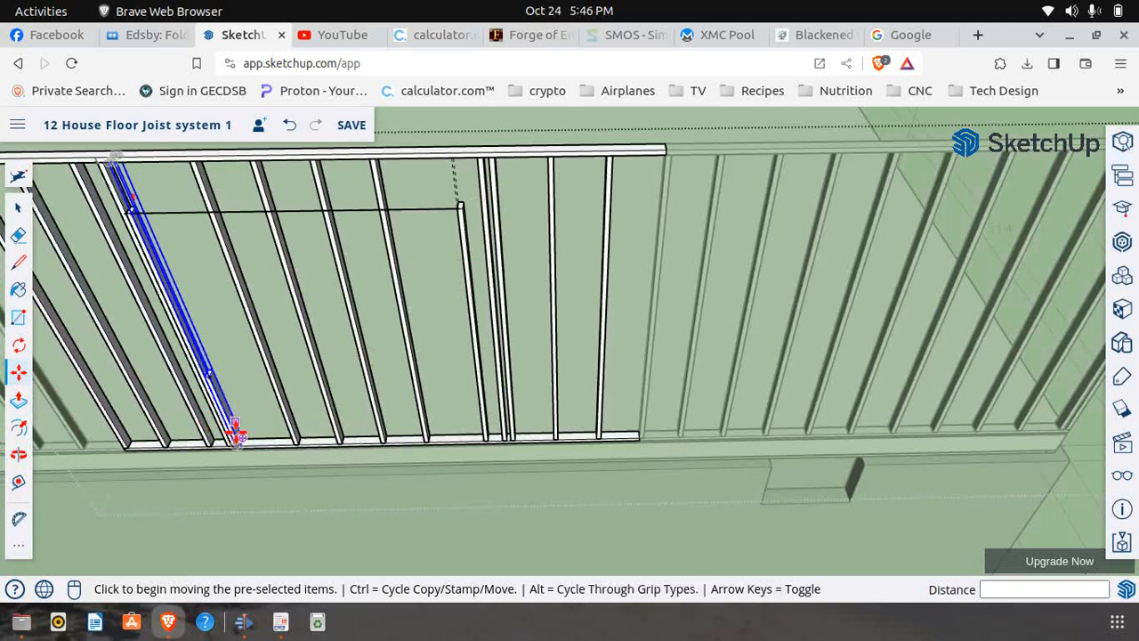
{"action": "scroll", "coordinate": [233, 445], "scroll_direction": "up", "scroll_amount": 3}
{"action": "scroll", "coordinate": [233, 444], "scroll_direction": "up", "scroll_amount": 3}
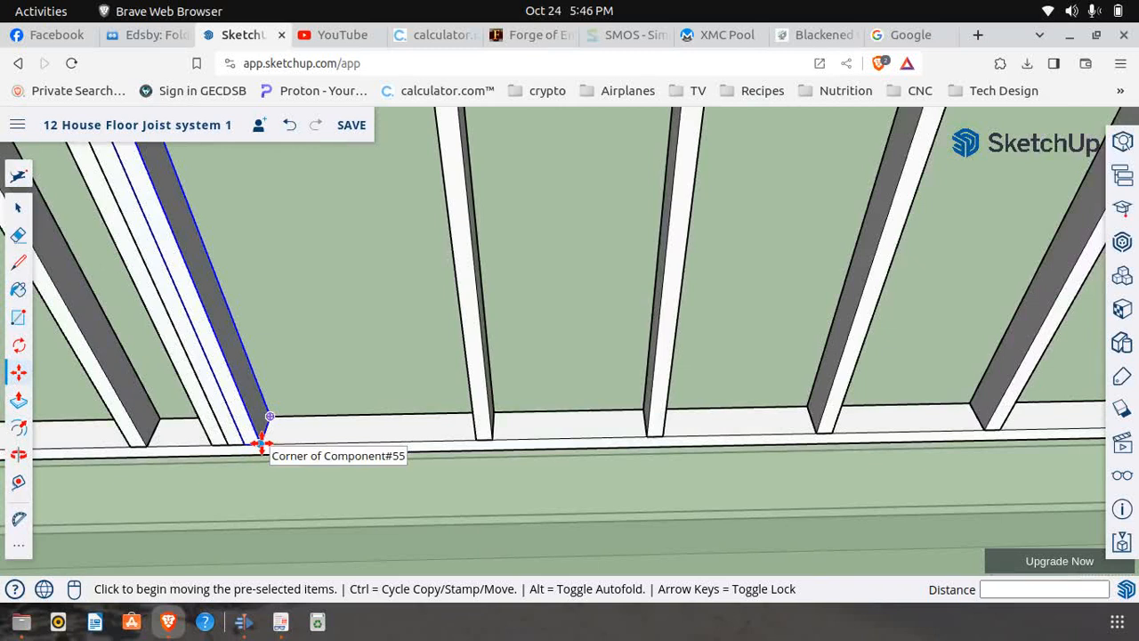
{"action": "left_click", "coordinate": [261, 442]}
{"action": "key", "text": "ctrl"}
{"action": "scroll", "coordinate": [293, 432], "scroll_direction": "down", "scroll_amount": 3}
{"action": "scroll", "coordinate": [267, 443], "scroll_direction": "down", "scroll_amount": 2}
{"action": "scroll", "coordinate": [374, 436], "scroll_direction": "down", "scroll_amount": 2}
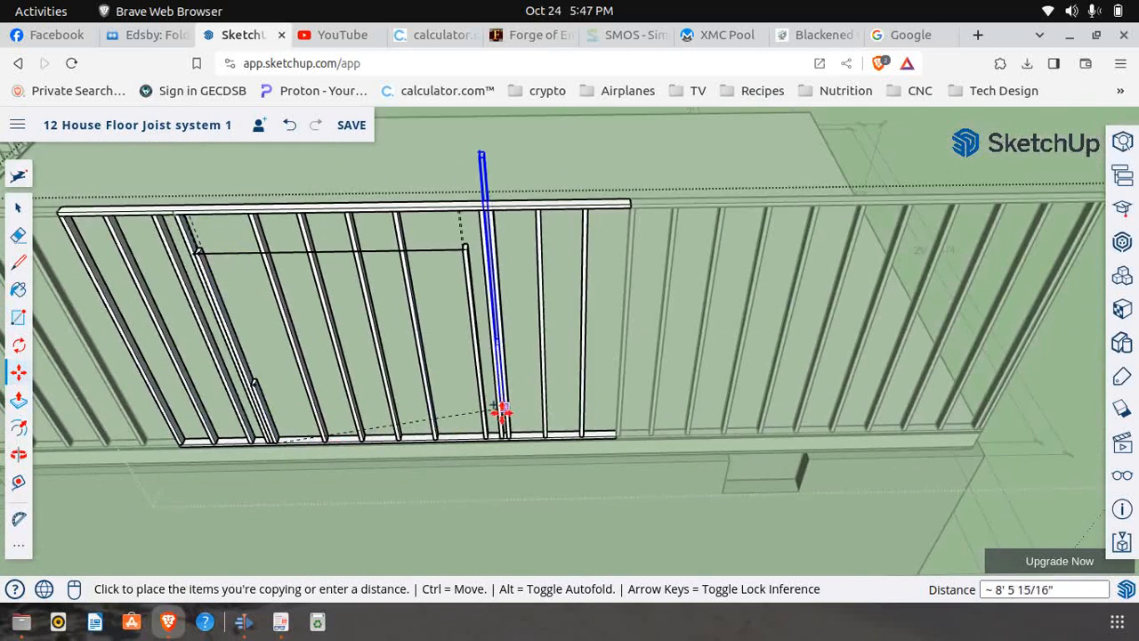
{"action": "scroll", "coordinate": [477, 453], "scroll_direction": "up", "scroll_amount": 3}
{"action": "scroll", "coordinate": [481, 441], "scroll_direction": "up", "scroll_amount": 5}
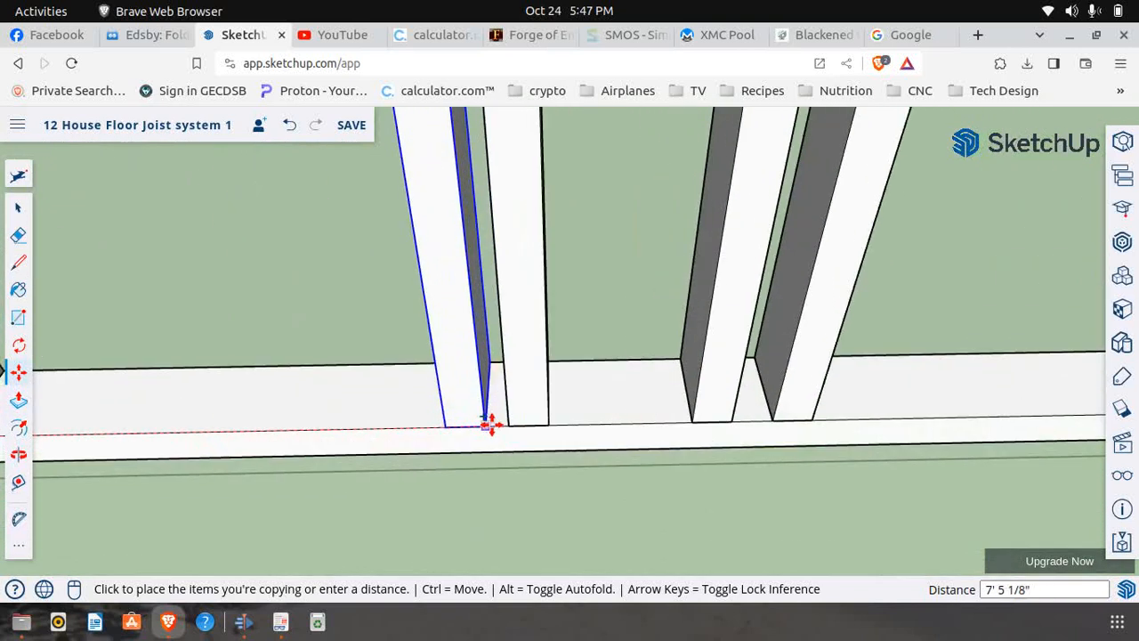
{"action": "left_click", "coordinate": [506, 426]}
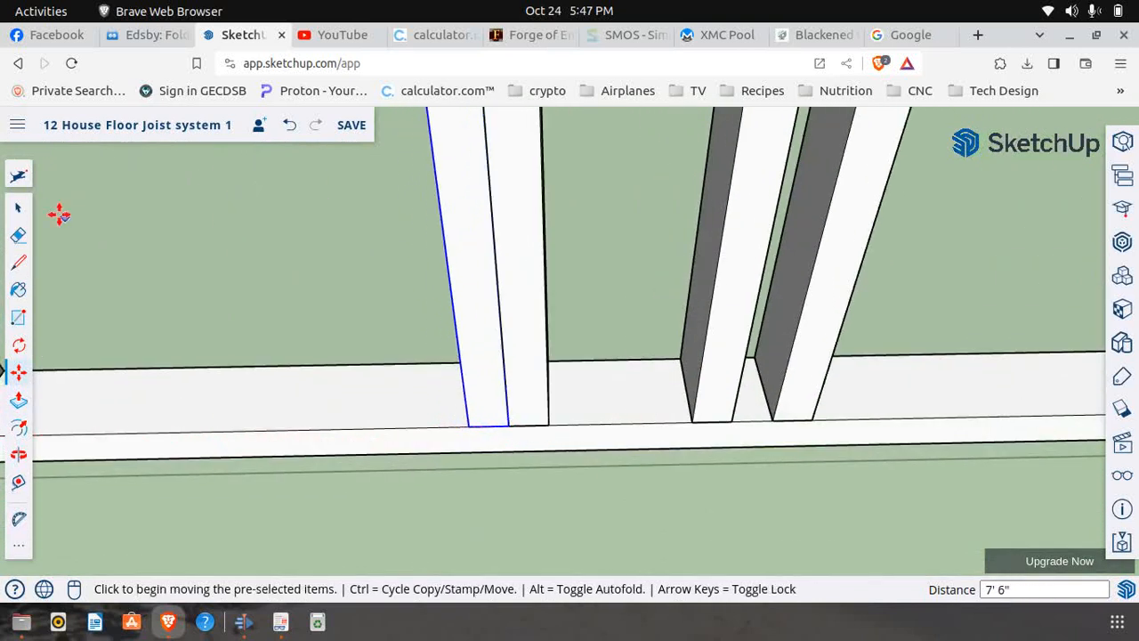
Move the full-height stud at the opening's far end back 5 7/16" against the outer face of the header-height stud
{"action": "left_click", "coordinate": [18, 212]}
{"action": "left_click", "coordinate": [718, 391]}
{"action": "left_click", "coordinate": [19, 372]}
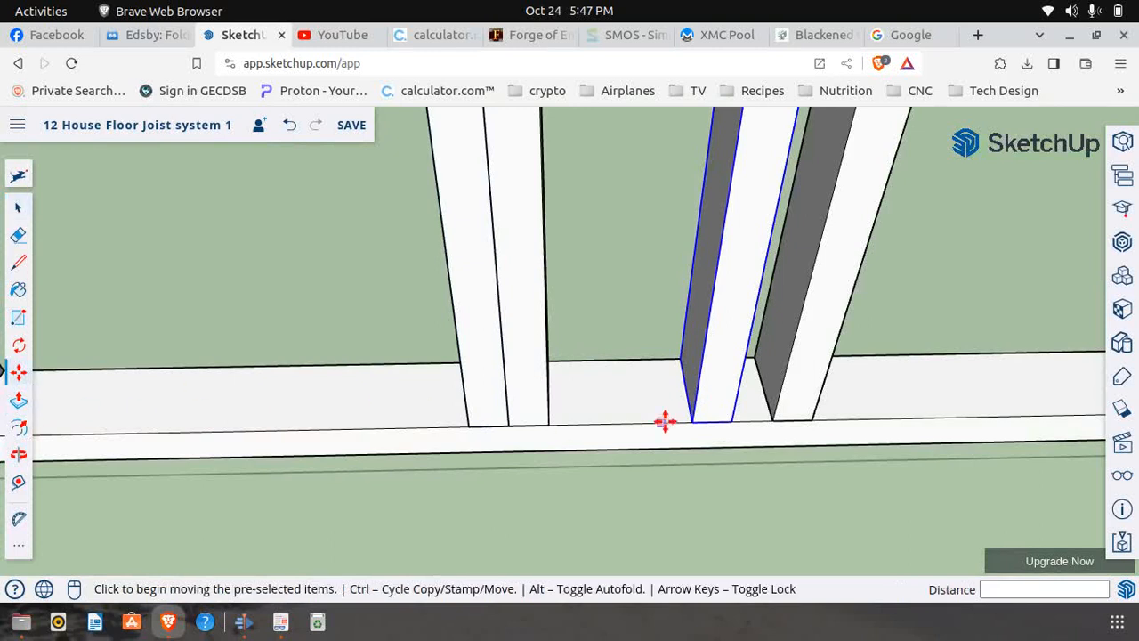
{"action": "left_click", "coordinate": [692, 420]}
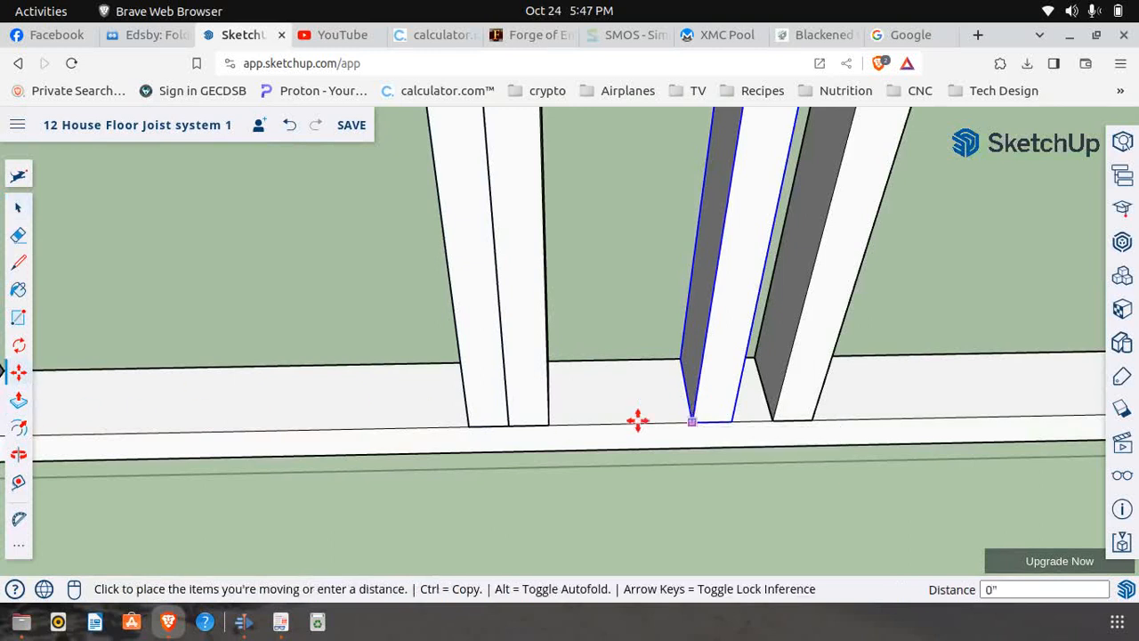
{"action": "left_click", "coordinate": [549, 428]}
{"action": "scroll", "coordinate": [553, 441], "scroll_direction": "down", "scroll_amount": 4}
{"action": "scroll", "coordinate": [555, 451], "scroll_direction": "down", "scroll_amount": 4}
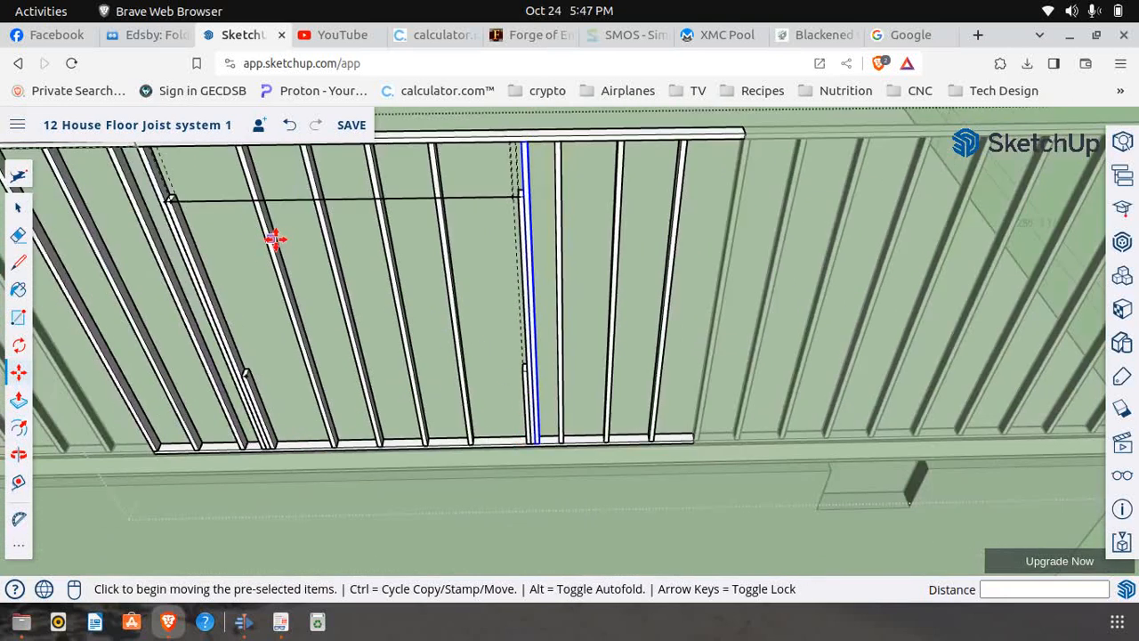
{"action": "scroll", "coordinate": [276, 240], "scroll_direction": "down", "scroll_amount": 4}
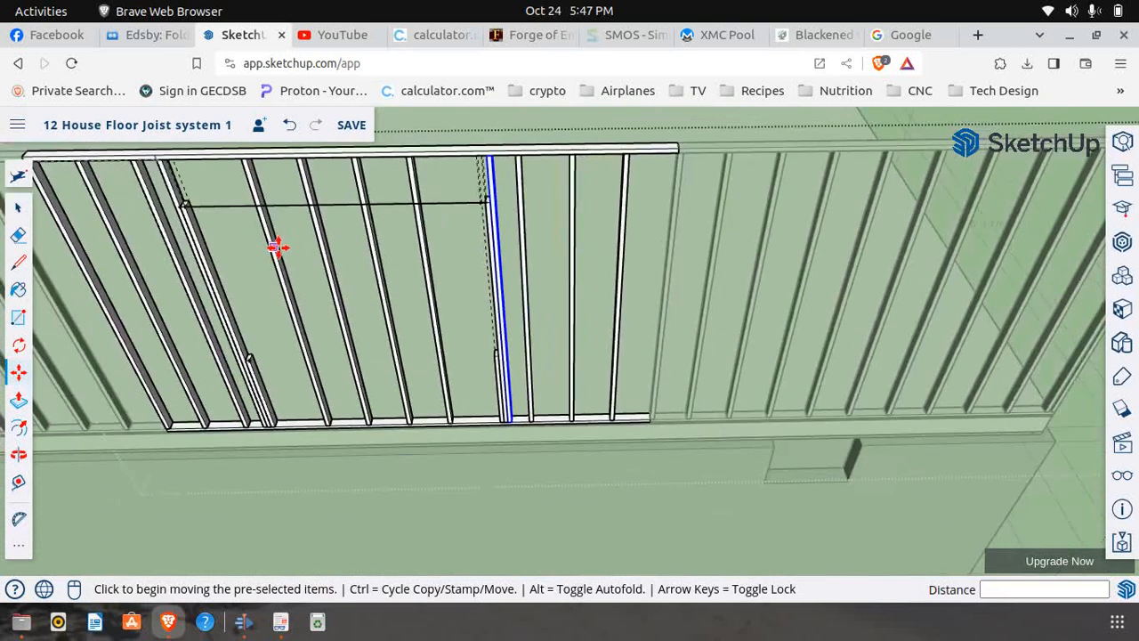
Check the Window 4 header's depth and offset below the top plate in First Floor Frame.pdf, and return to SketchUp
{"action": "left_click", "coordinate": [280, 623]}
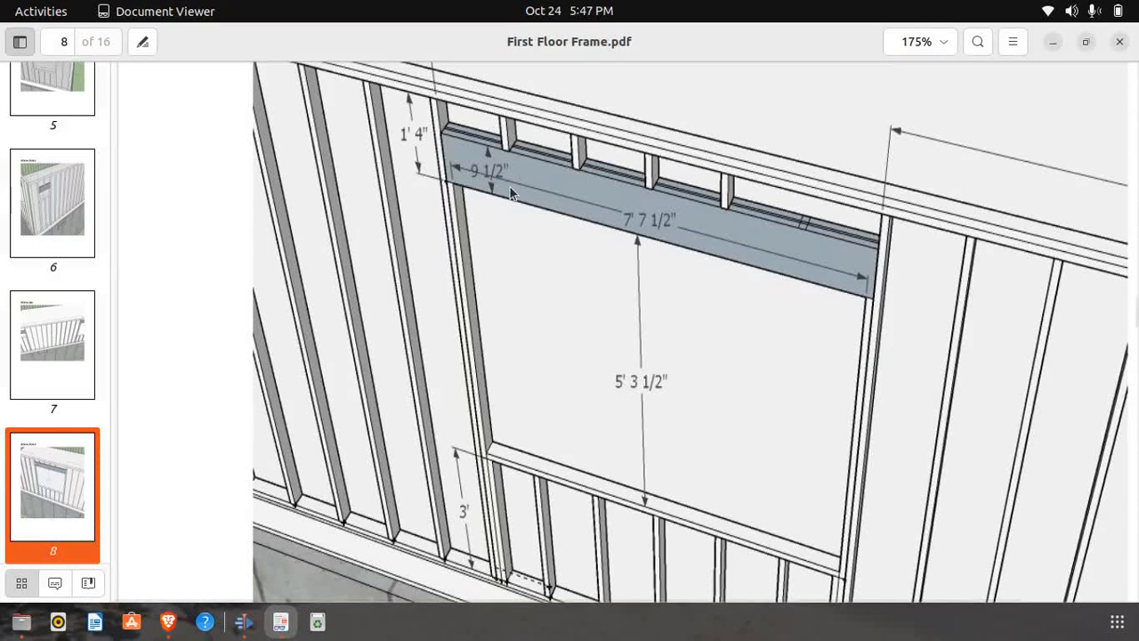
{"action": "scroll", "coordinate": [554, 248], "scroll_direction": "down", "scroll_amount": 3}
{"action": "scroll", "coordinate": [554, 247], "scroll_direction": "up", "scroll_amount": 3}
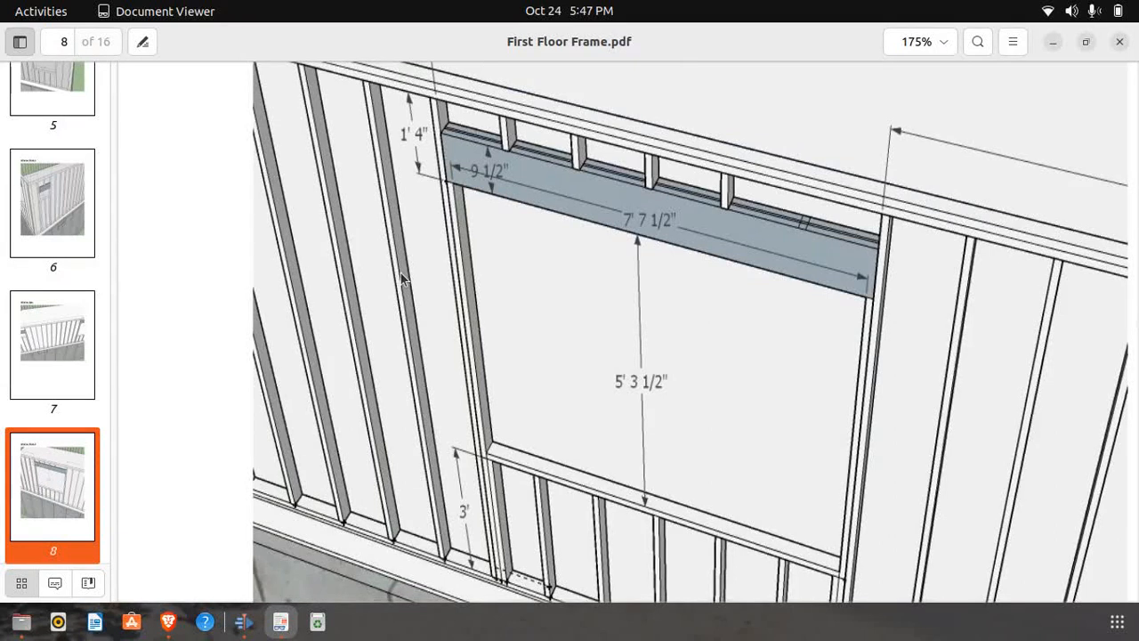
{"action": "left_click", "coordinate": [170, 622]}
Copy the front header board of the corner window to the second window opening, seating it on the header-height stud at the opening's start
{"action": "scroll", "coordinate": [524, 330], "scroll_direction": "down", "scroll_amount": 4}
{"action": "scroll", "coordinate": [551, 330], "scroll_direction": "down", "scroll_amount": 2}
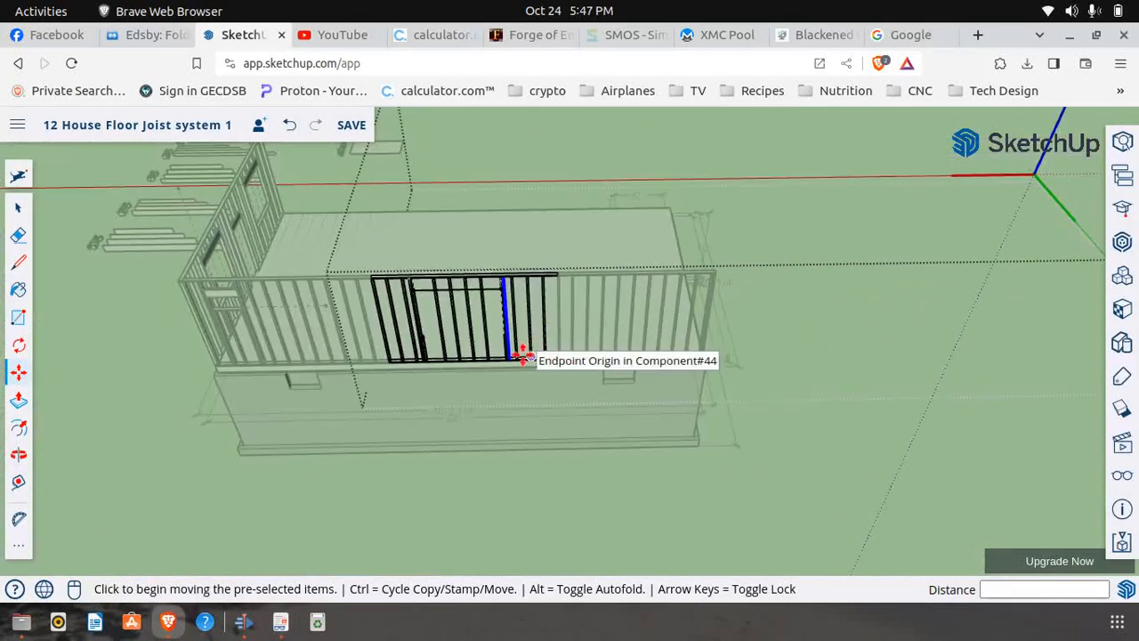
{"action": "left_click", "coordinate": [18, 209]}
{"action": "left_click", "coordinate": [138, 344]}
{"action": "scroll", "coordinate": [218, 328], "scroll_direction": "up", "scroll_amount": 5}
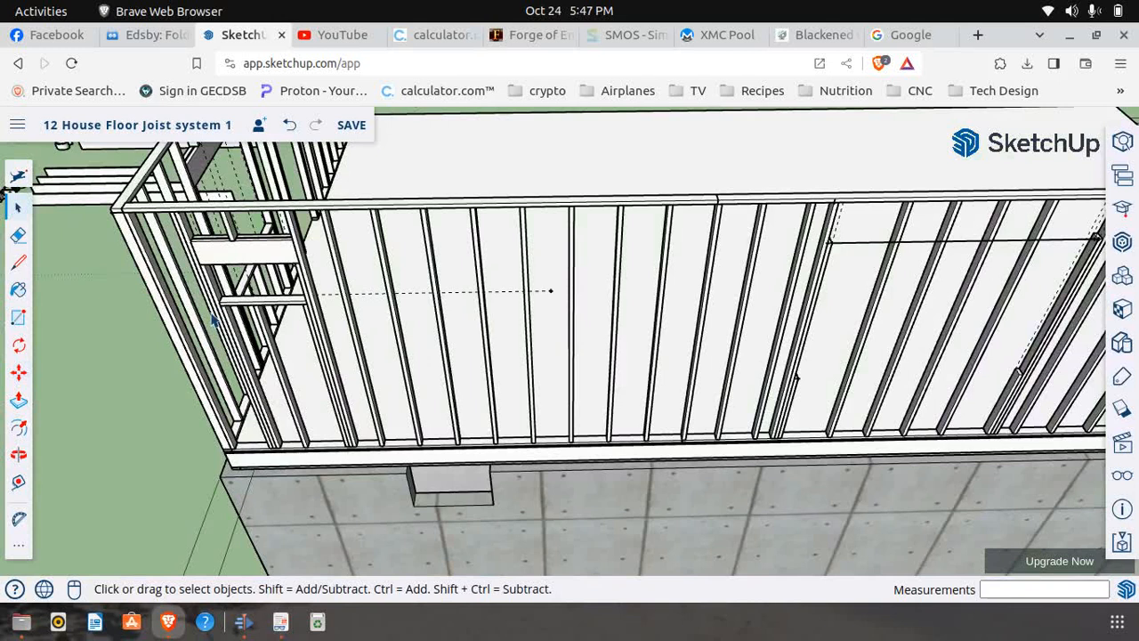
{"action": "scroll", "coordinate": [182, 298], "scroll_direction": "up", "scroll_amount": 2}
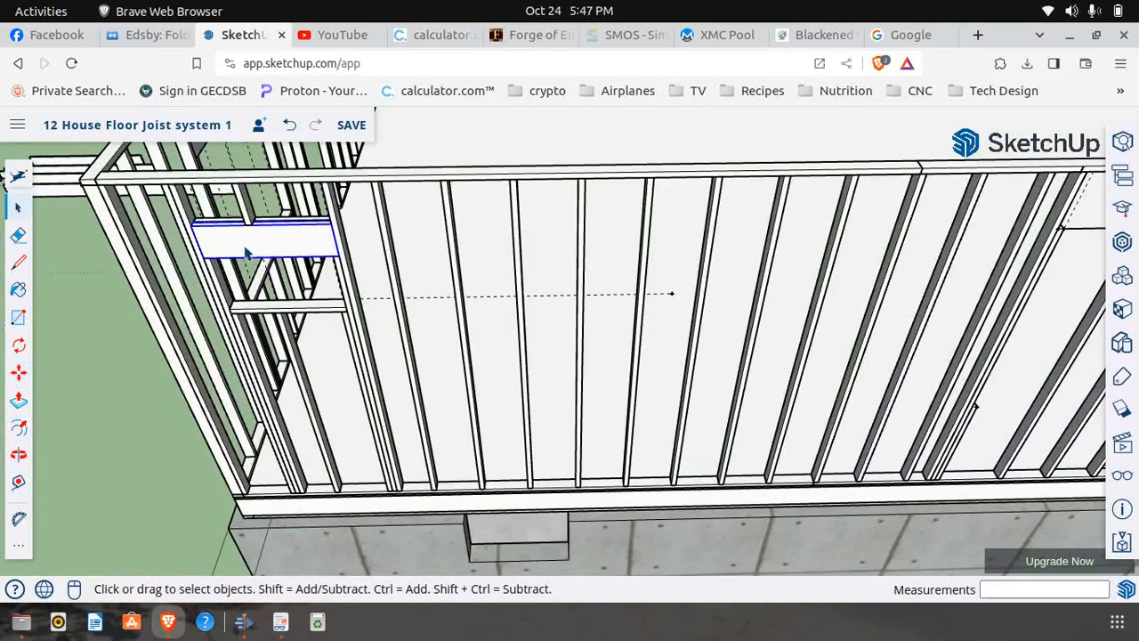
{"action": "left_click", "coordinate": [18, 372]}
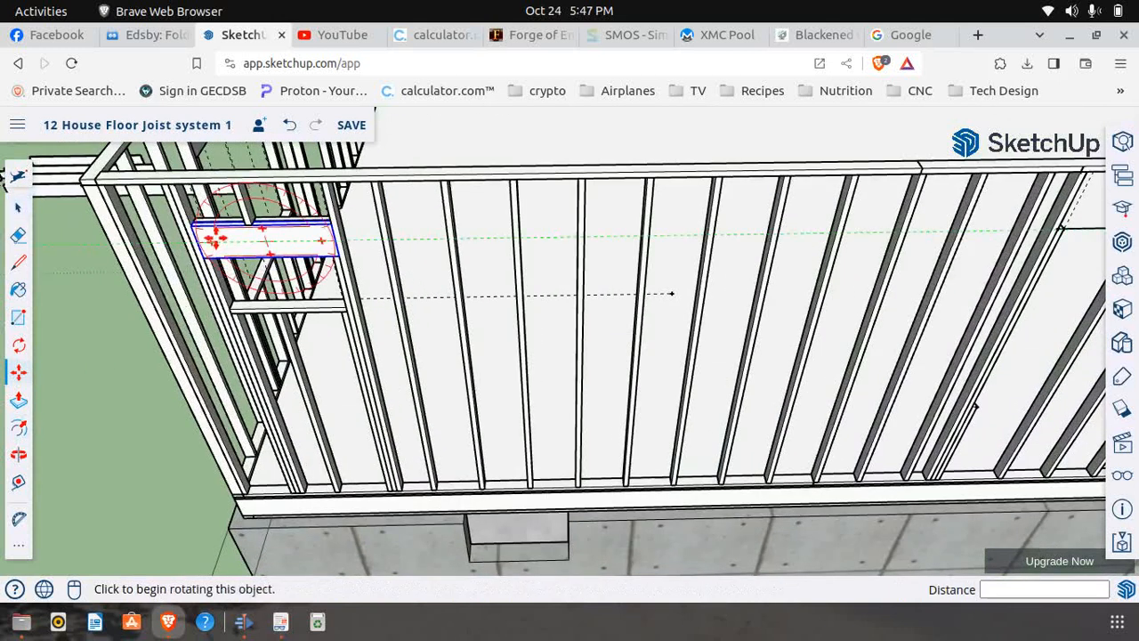
{"action": "scroll", "coordinate": [202, 258], "scroll_direction": "up", "scroll_amount": 2}
{"action": "left_click", "coordinate": [206, 256]}
{"action": "key", "text": "ctrl"}
{"action": "scroll", "coordinate": [142, 331], "scroll_direction": "down", "scroll_amount": 6}
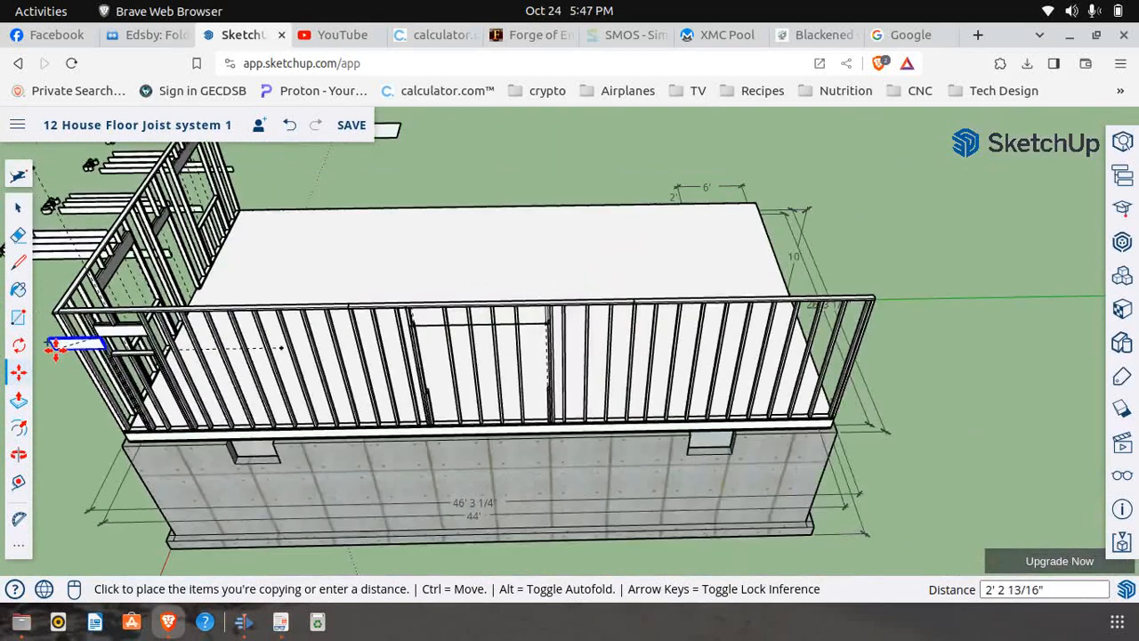
{"action": "scroll", "coordinate": [301, 333], "scroll_direction": "up", "scroll_amount": 2}
{"action": "scroll", "coordinate": [365, 340], "scroll_direction": "down", "scroll_amount": 2}
{"action": "scroll", "coordinate": [323, 282], "scroll_direction": "up", "scroll_amount": 1}
{"action": "scroll", "coordinate": [323, 282], "scroll_direction": "up", "scroll_amount": 10}
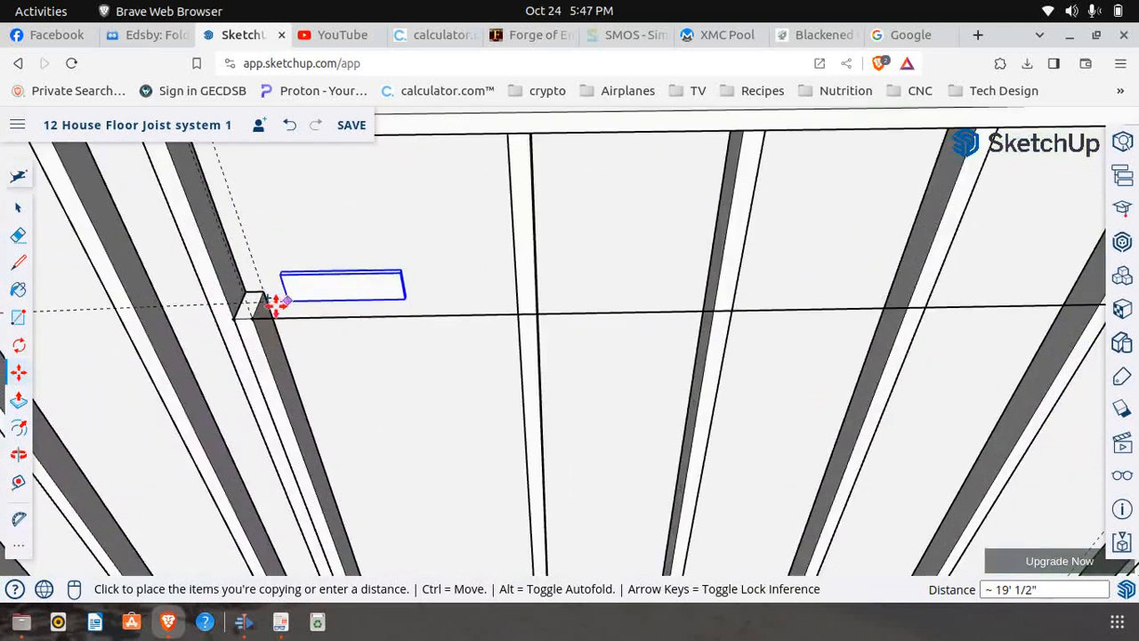
{"action": "left_click", "coordinate": [183, 337]}
{"action": "scroll", "coordinate": [214, 382], "scroll_direction": "down", "scroll_amount": 5}
{"action": "scroll", "coordinate": [214, 384], "scroll_direction": "down", "scroll_amount": 4}
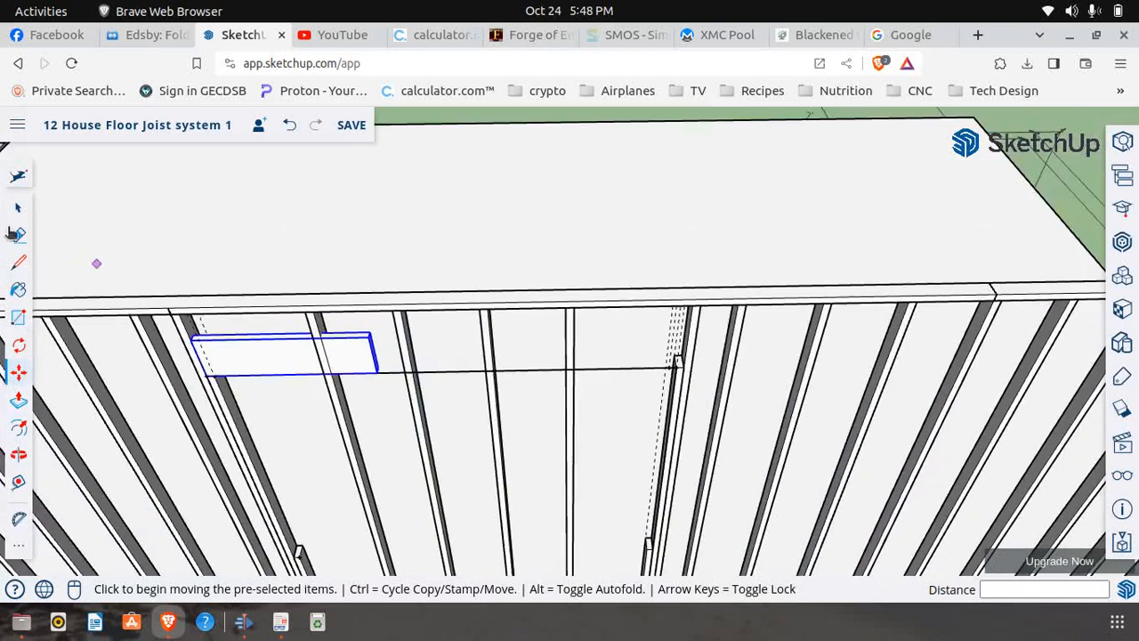
Make the copied header board a unique component, separate from the corner window's header
{"action": "left_click", "coordinate": [16, 208]}
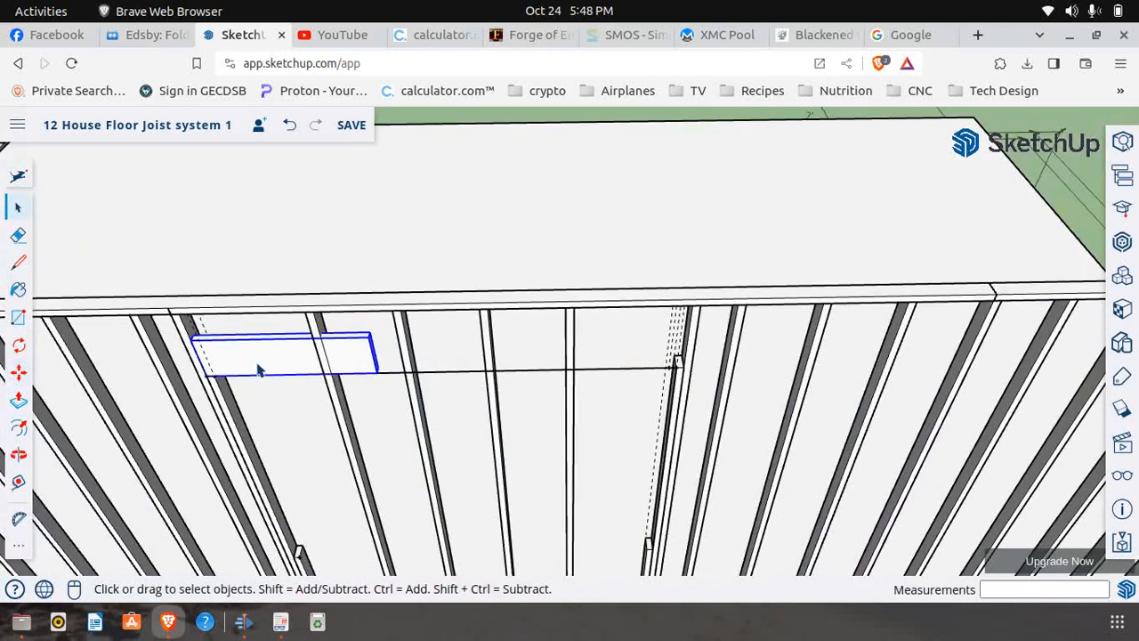
{"action": "right_click", "coordinate": [259, 371]}
{"action": "left_click", "coordinate": [339, 322]}
Copy the header board 2" inward behind the first one, leaving a gap between the two boards
{"action": "left_click", "coordinate": [20, 456]}
{"action": "left_click_drag", "start_coordinate": [437, 432], "coordinate": [389, 413]}
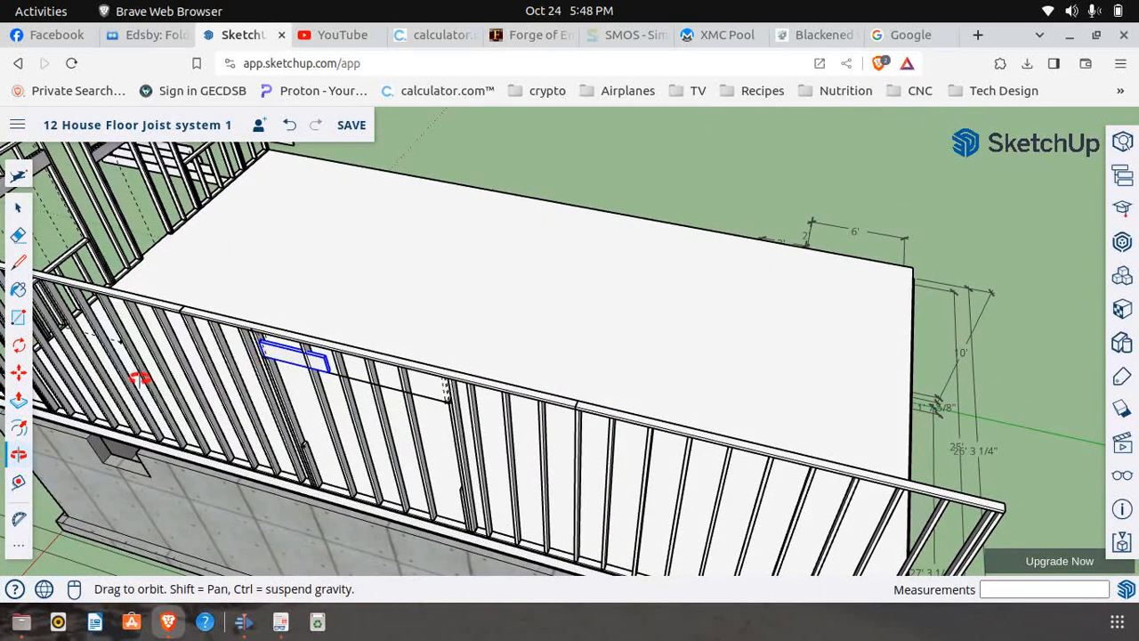
{"action": "left_click", "coordinate": [18, 373]}
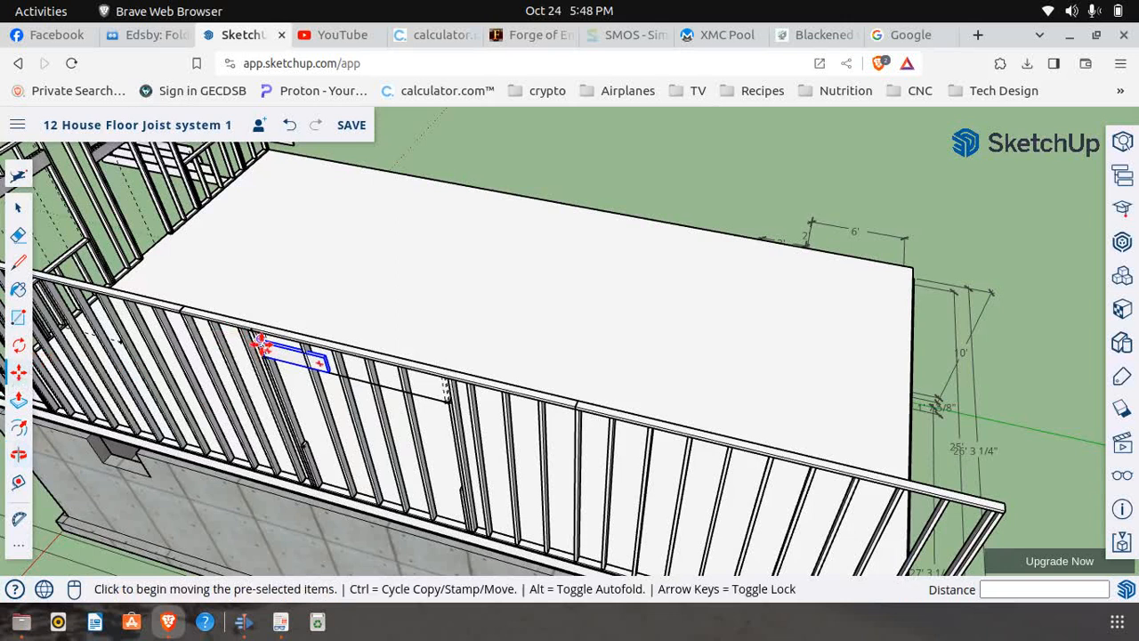
{"action": "scroll", "coordinate": [260, 342], "scroll_direction": "up", "scroll_amount": 2}
{"action": "scroll", "coordinate": [258, 343], "scroll_direction": "up", "scroll_amount": 4}
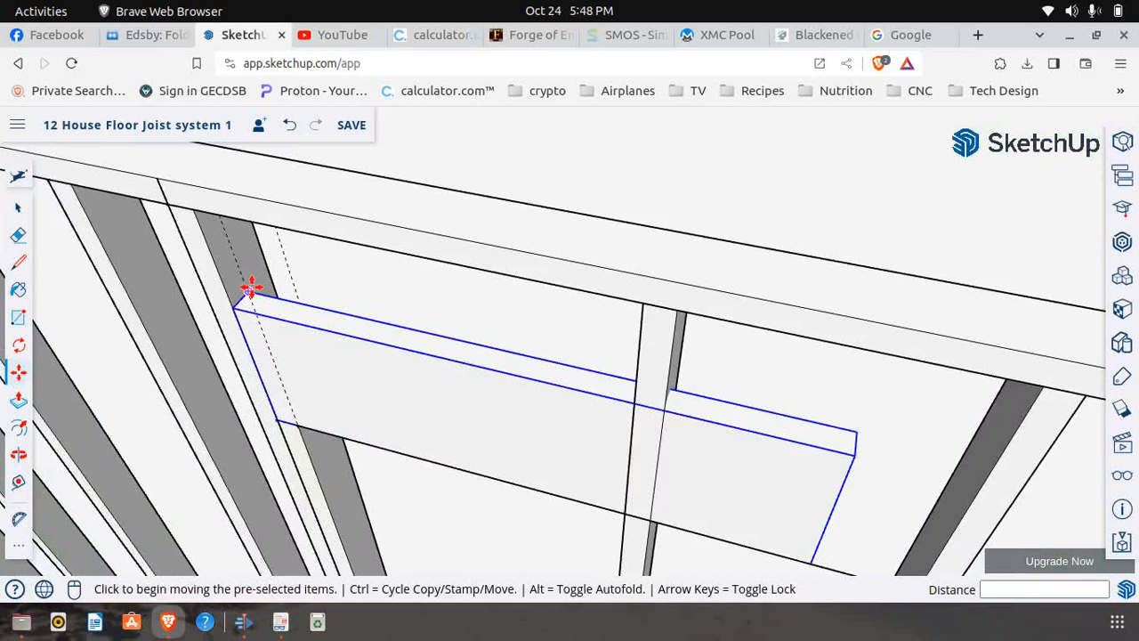
{"action": "left_click", "coordinate": [248, 290]}
{"action": "key", "text": "ctrl"}
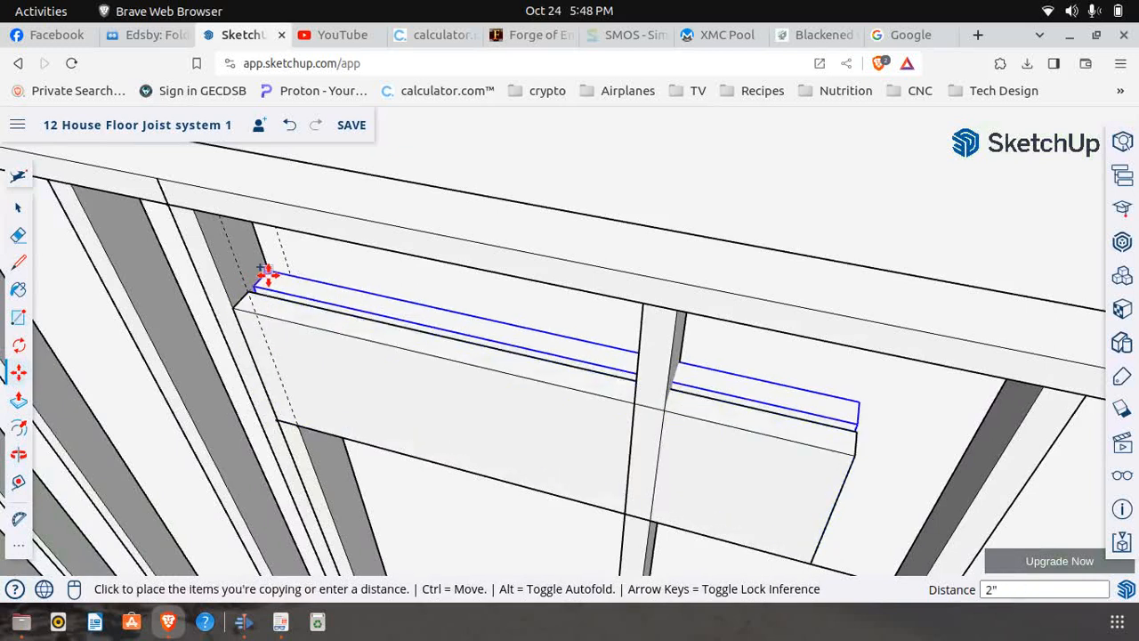
{"action": "left_click", "coordinate": [267, 278]}
{"action": "scroll", "coordinate": [183, 290], "scroll_direction": "down", "scroll_amount": 5}
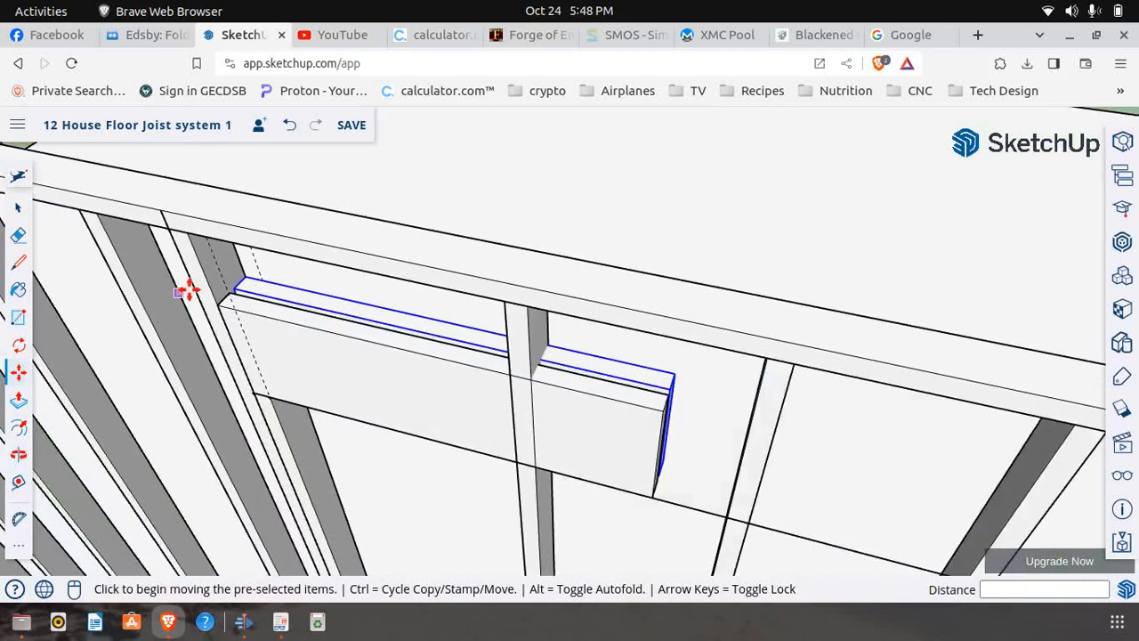
Edit the header board component and extend its end face 5' 1" to the full-height stud at the opening's far end
{"action": "left_click", "coordinate": [18, 207]}
{"action": "scroll", "coordinate": [361, 338], "scroll_direction": "up", "scroll_amount": 1}
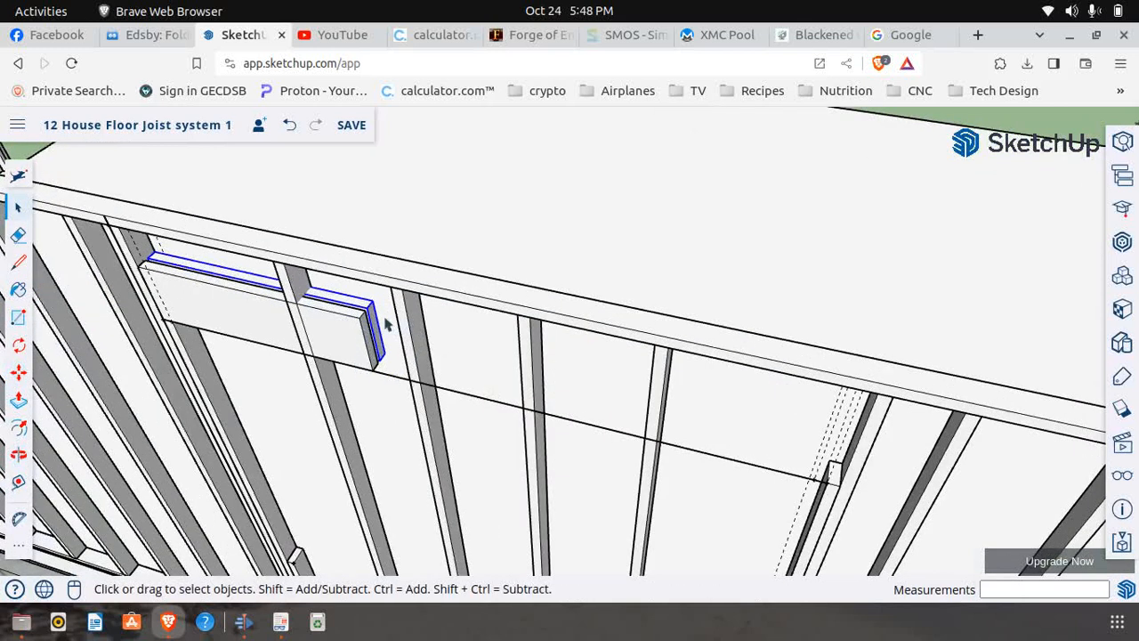
{"action": "scroll", "coordinate": [384, 326], "scroll_direction": "up", "scroll_amount": 2}
{"action": "right_click", "coordinate": [379, 324]}
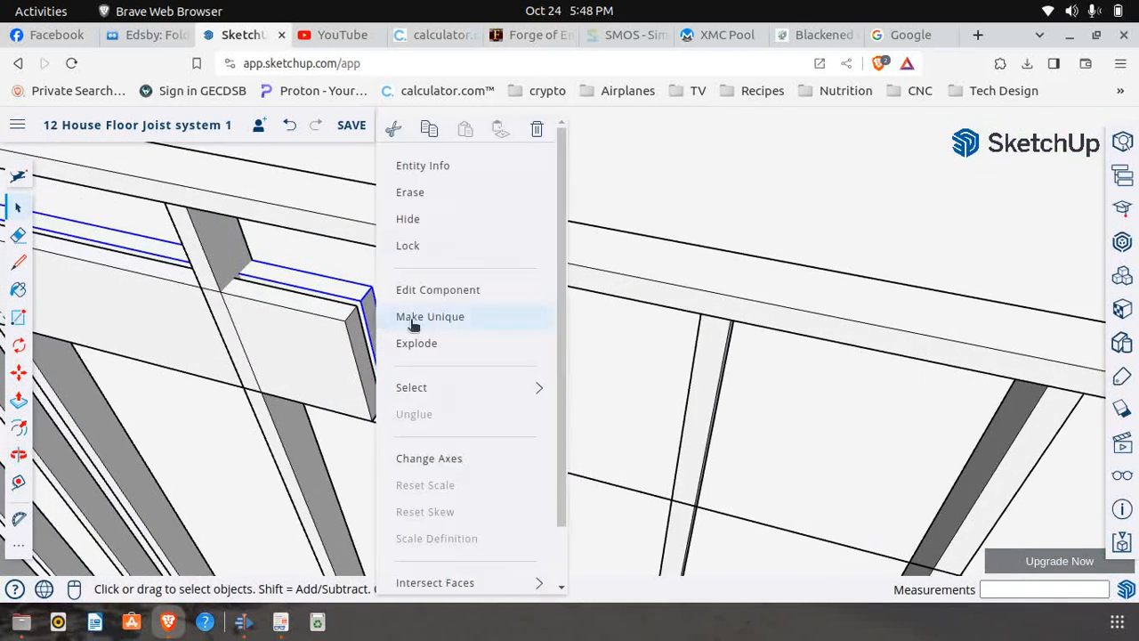
{"action": "left_click", "coordinate": [463, 293]}
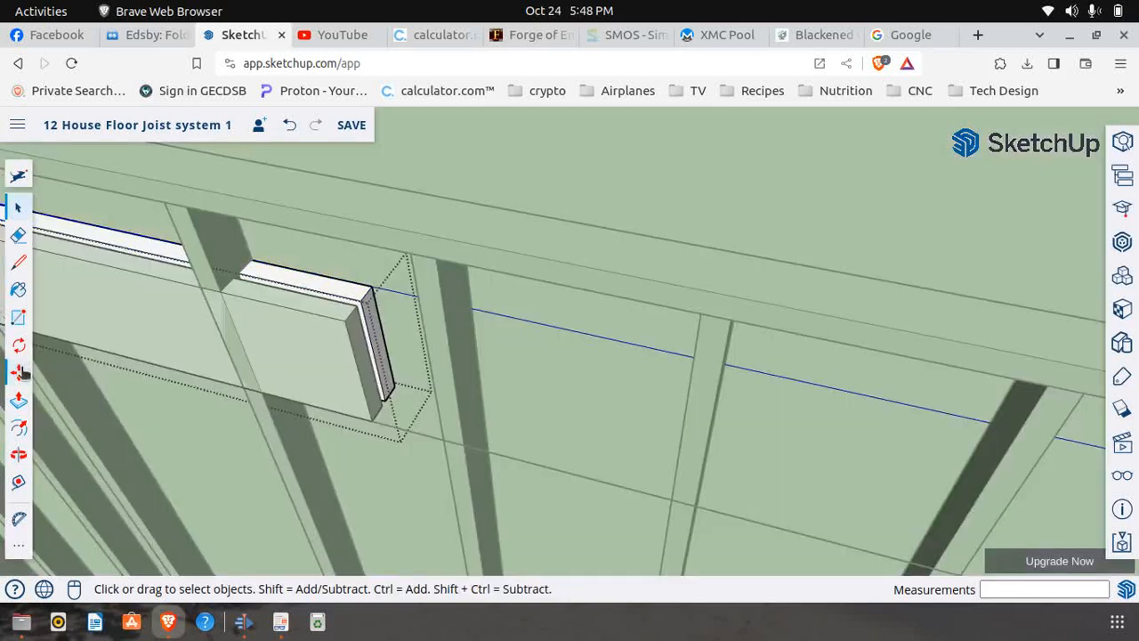
{"action": "left_click", "coordinate": [18, 399]}
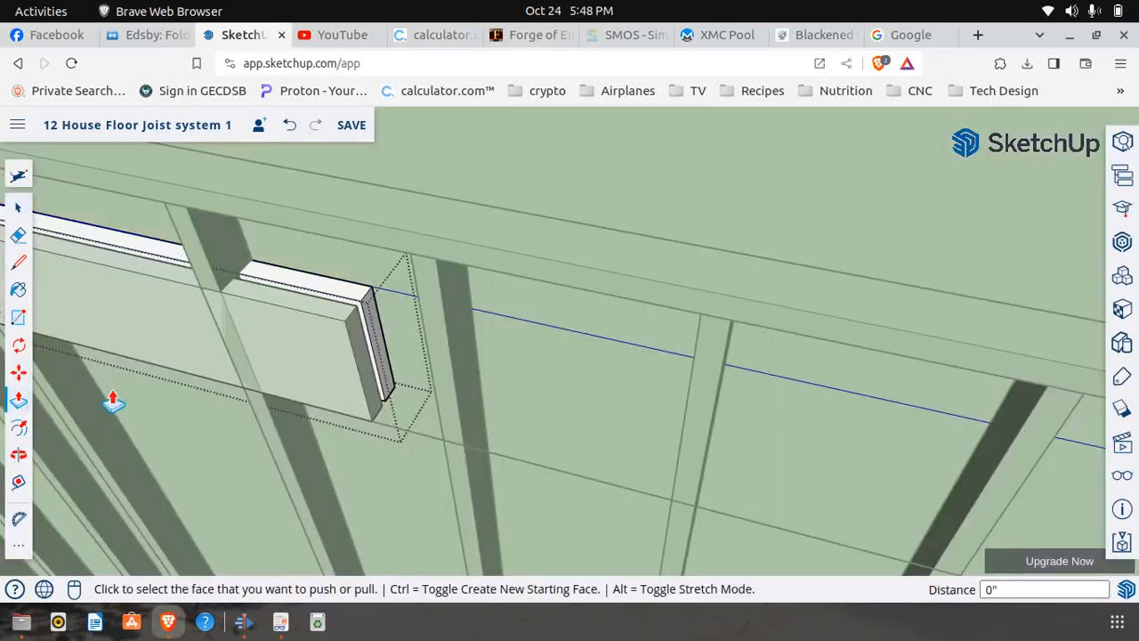
{"action": "left_click", "coordinate": [375, 353]}
{"action": "scroll", "coordinate": [374, 354], "scroll_direction": "down", "scroll_amount": 4}
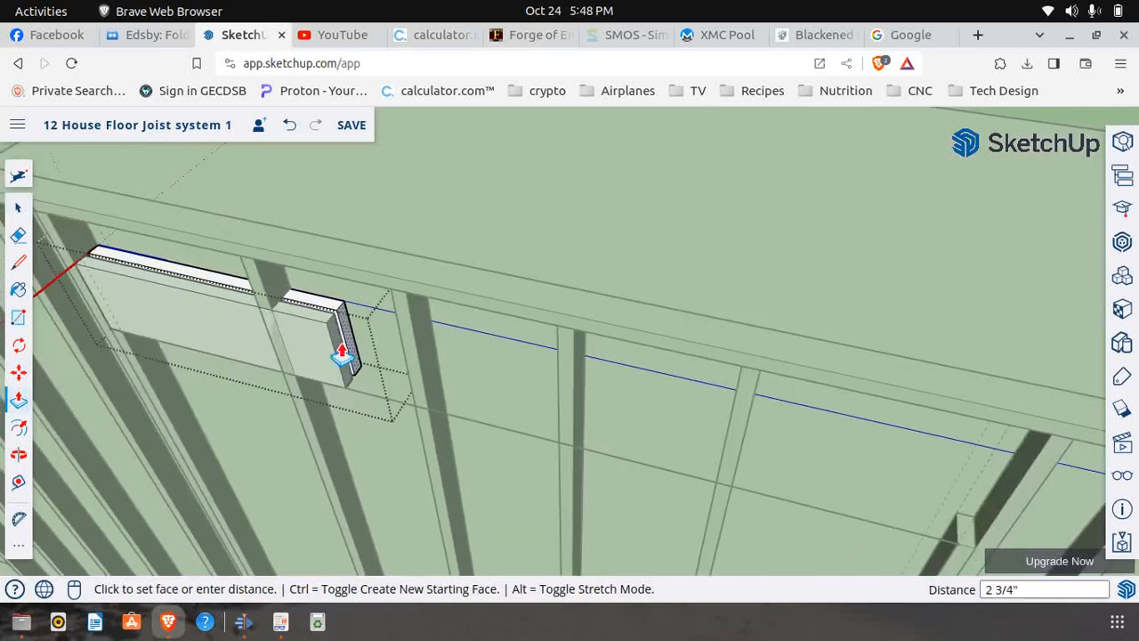
{"action": "scroll", "coordinate": [339, 353], "scroll_direction": "down", "scroll_amount": 5}
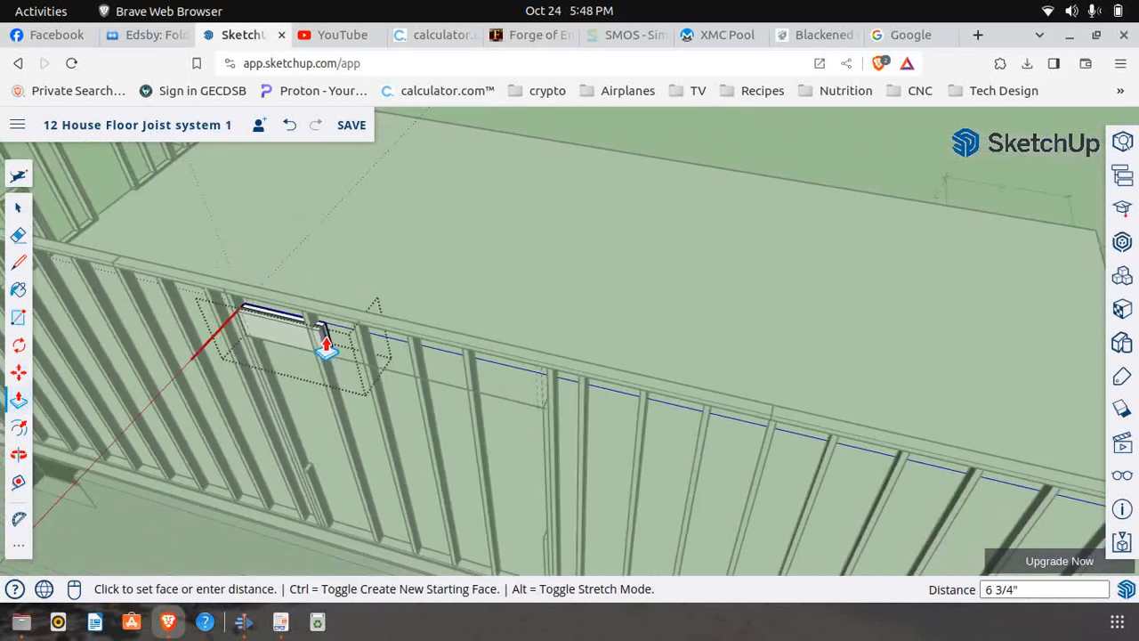
{"action": "scroll", "coordinate": [544, 418], "scroll_direction": "up", "scroll_amount": 5}
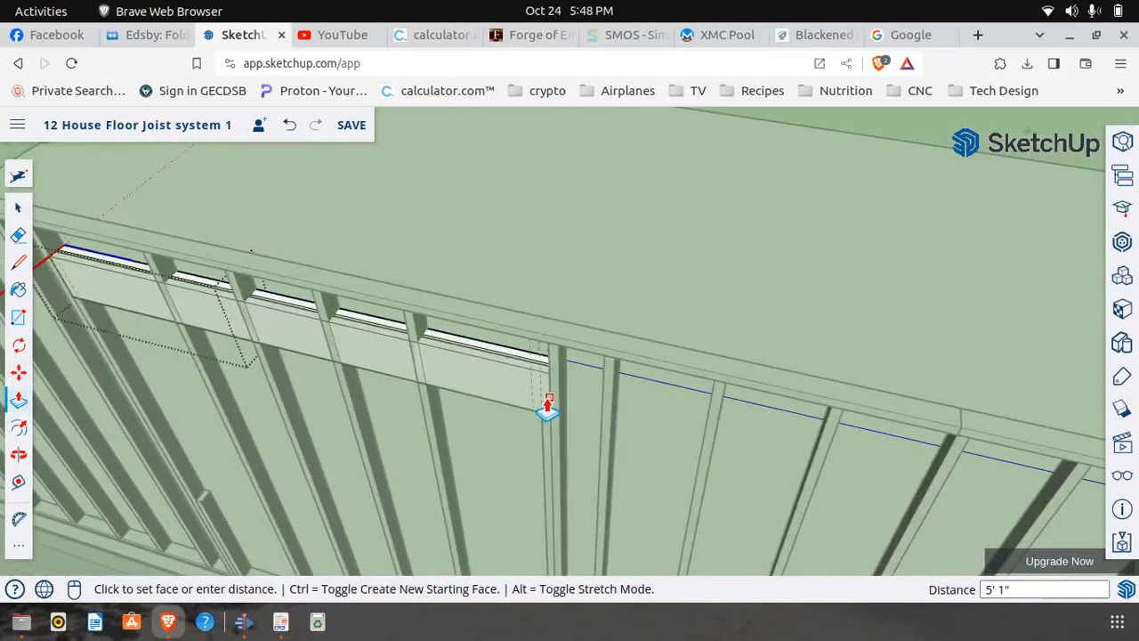
{"action": "left_click", "coordinate": [549, 339]}
{"action": "scroll", "coordinate": [534, 368], "scroll_direction": "down", "scroll_amount": 6}
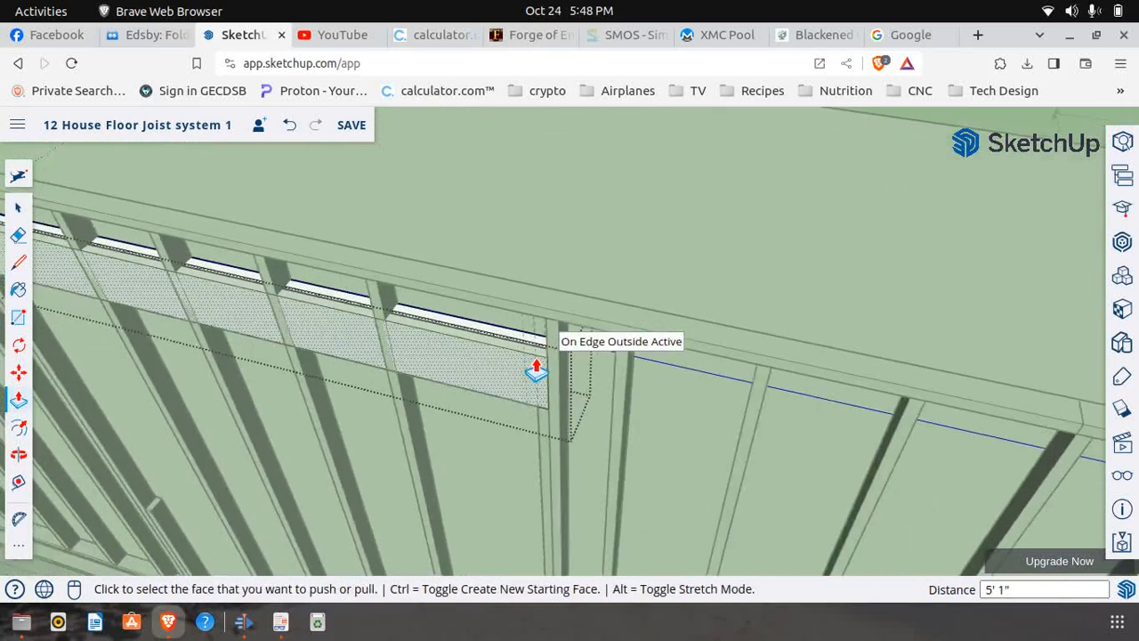
{"action": "left_click", "coordinate": [18, 209]}
{"action": "scroll", "coordinate": [251, 300], "scroll_direction": "down", "scroll_amount": 2}
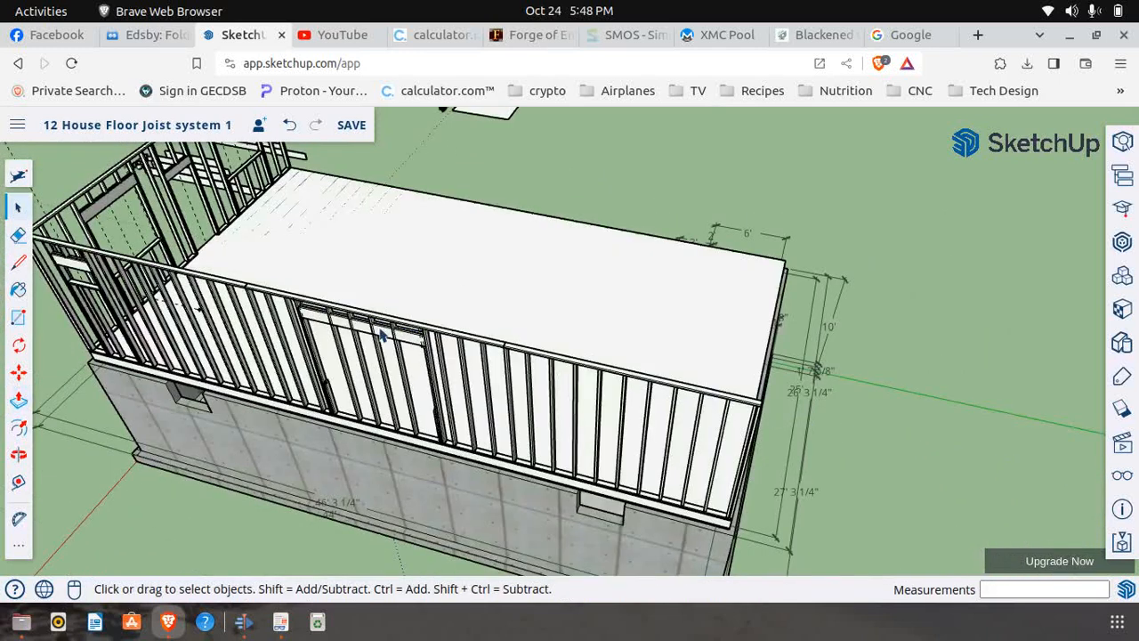
Within the wall framing, make the first intermediate stud crossing the header unique and open it for editing
{"action": "scroll", "coordinate": [381, 333], "scroll_direction": "up", "scroll_amount": 5}
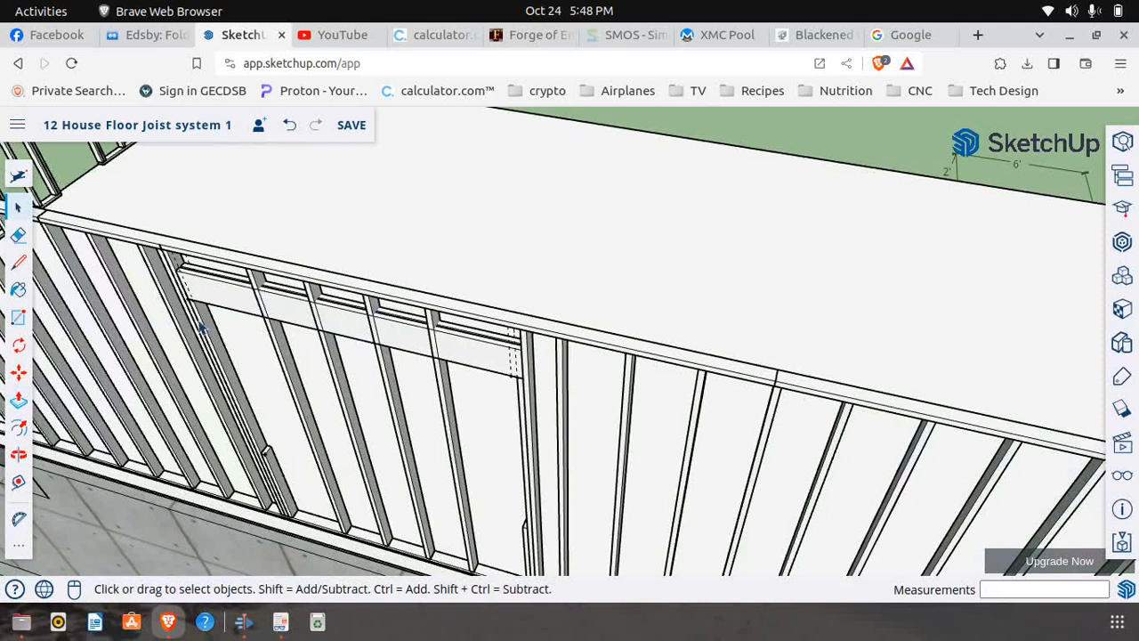
{"action": "scroll", "coordinate": [205, 321], "scroll_direction": "down", "scroll_amount": 5}
{"action": "scroll", "coordinate": [216, 307], "scroll_direction": "up", "scroll_amount": 5}
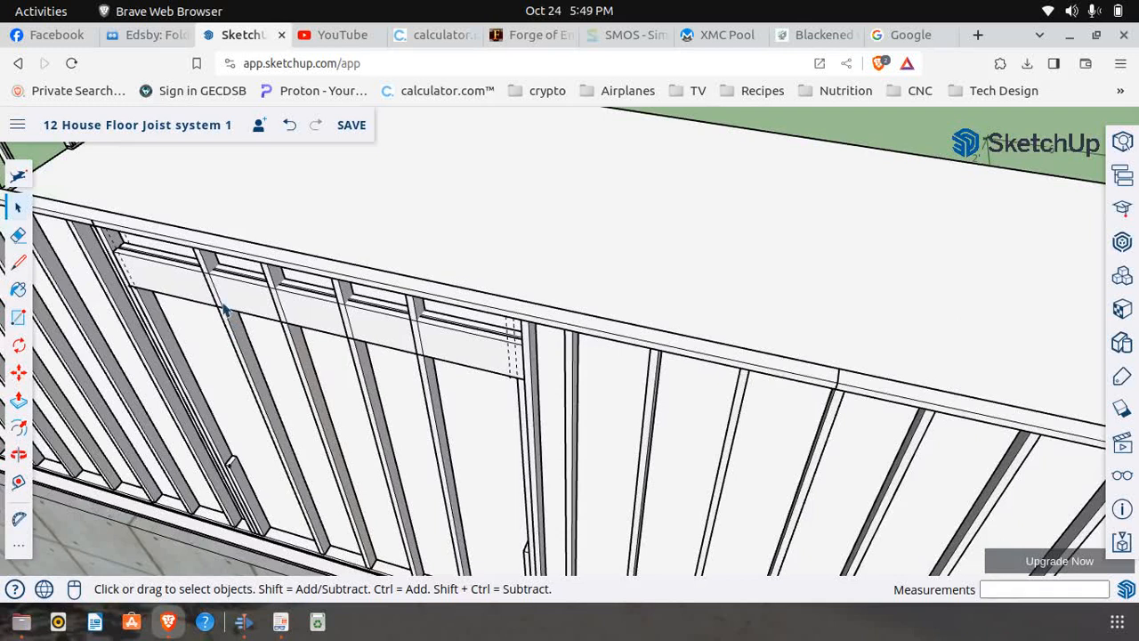
{"action": "scroll", "coordinate": [230, 316], "scroll_direction": "up", "scroll_amount": 4}
{"action": "left_click", "coordinate": [236, 327]}
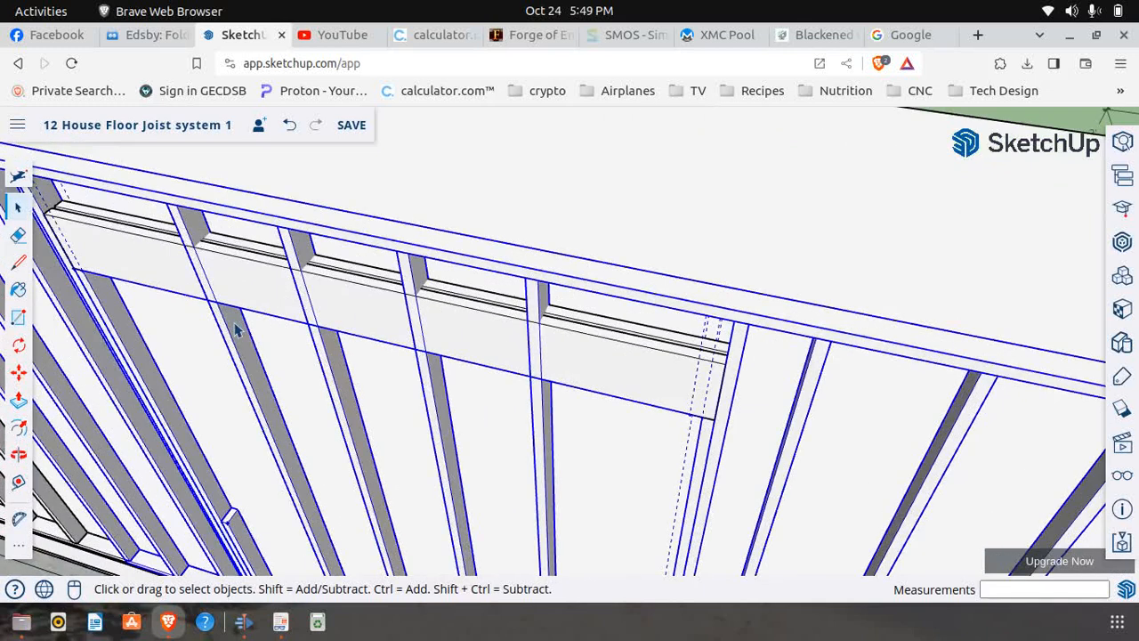
{"action": "right_click", "coordinate": [233, 330]}
{"action": "left_click", "coordinate": [286, 290]}
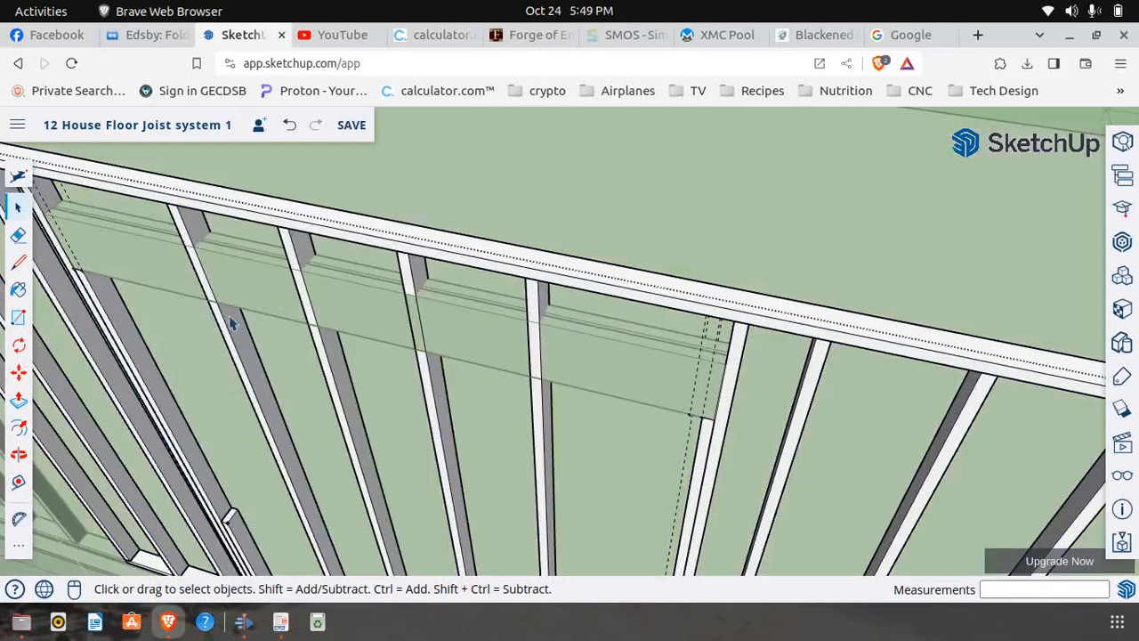
{"action": "left_click", "coordinate": [234, 347]}
{"action": "right_click", "coordinate": [233, 346]}
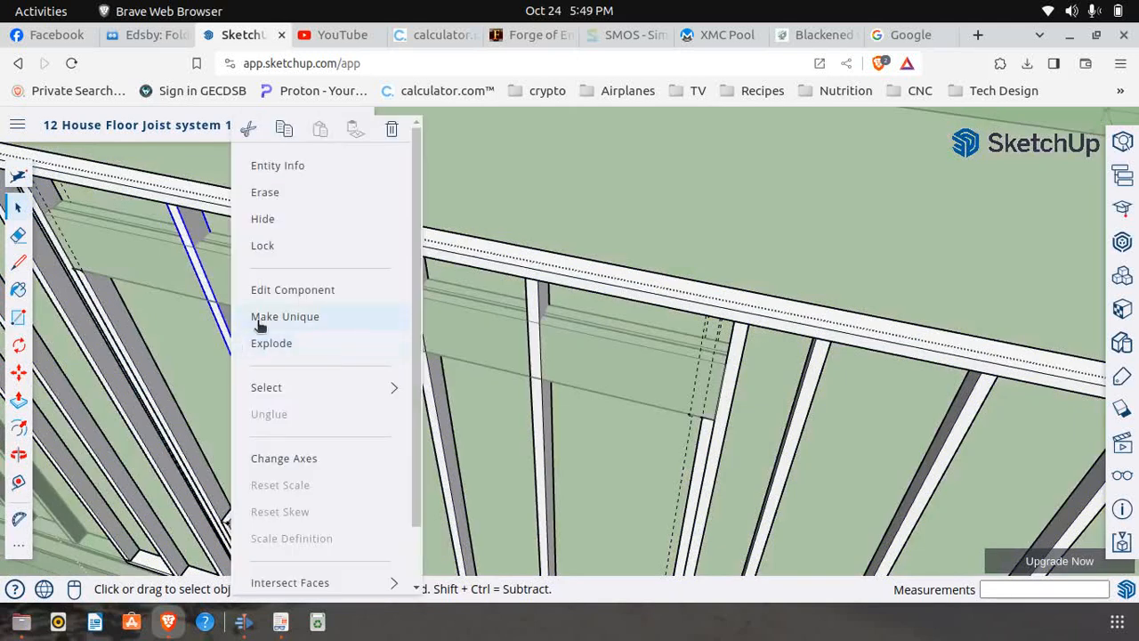
{"action": "left_click", "coordinate": [260, 317]}
{"action": "right_click", "coordinate": [238, 346]}
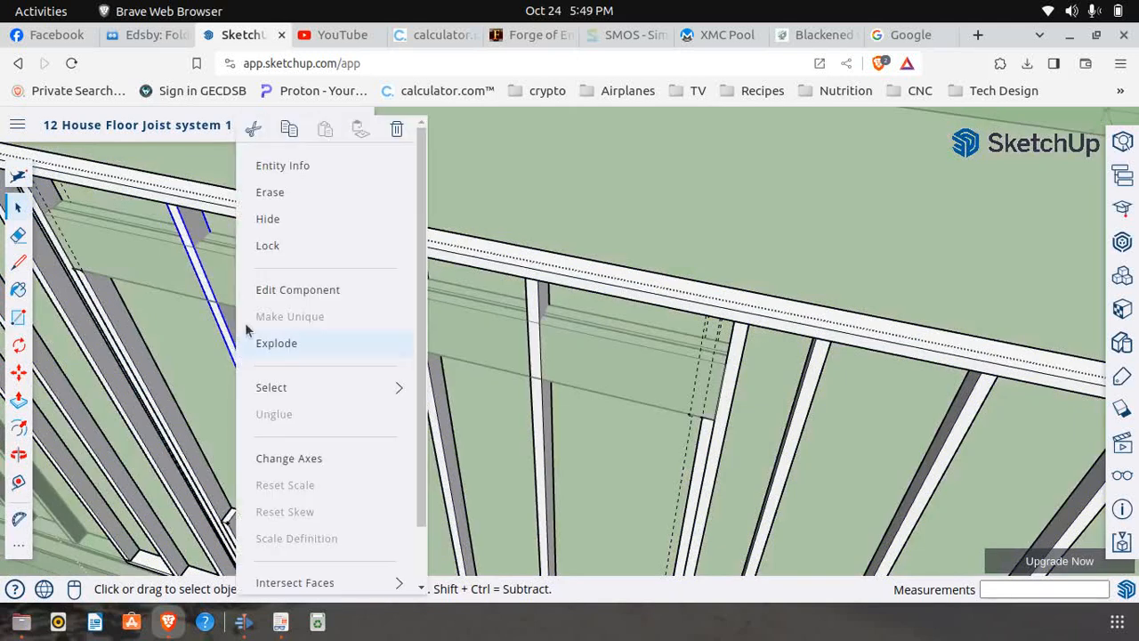
{"action": "left_click", "coordinate": [281, 291]}
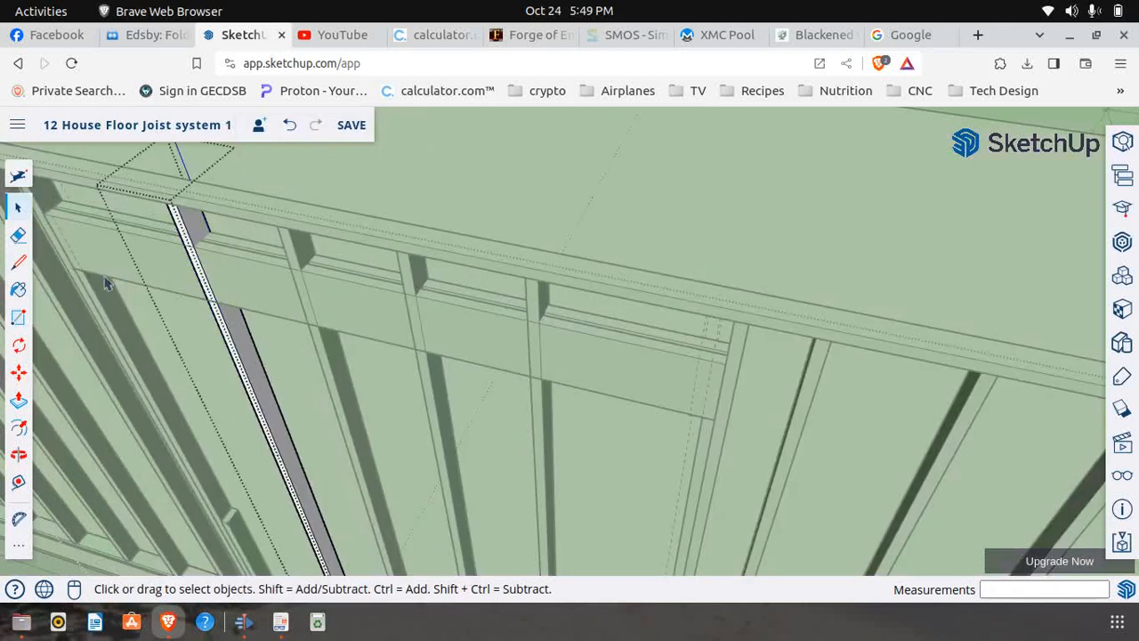
Cut the header crossing out of the first intermediate stud: draw a 9 1/2" by 1 1/2" rectangle on its edge and push it 3 1/2" through
{"action": "scroll", "coordinate": [200, 313], "scroll_direction": "up", "scroll_amount": 3}
{"action": "scroll", "coordinate": [205, 313], "scroll_direction": "down", "scroll_amount": 3}
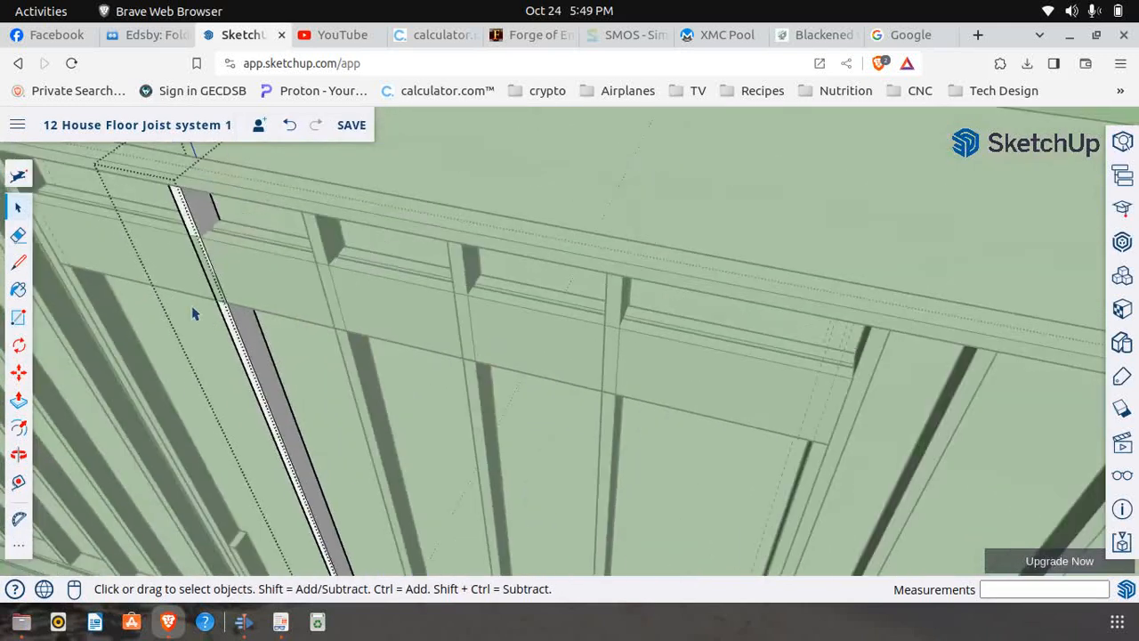
{"action": "left_click", "coordinate": [17, 317]}
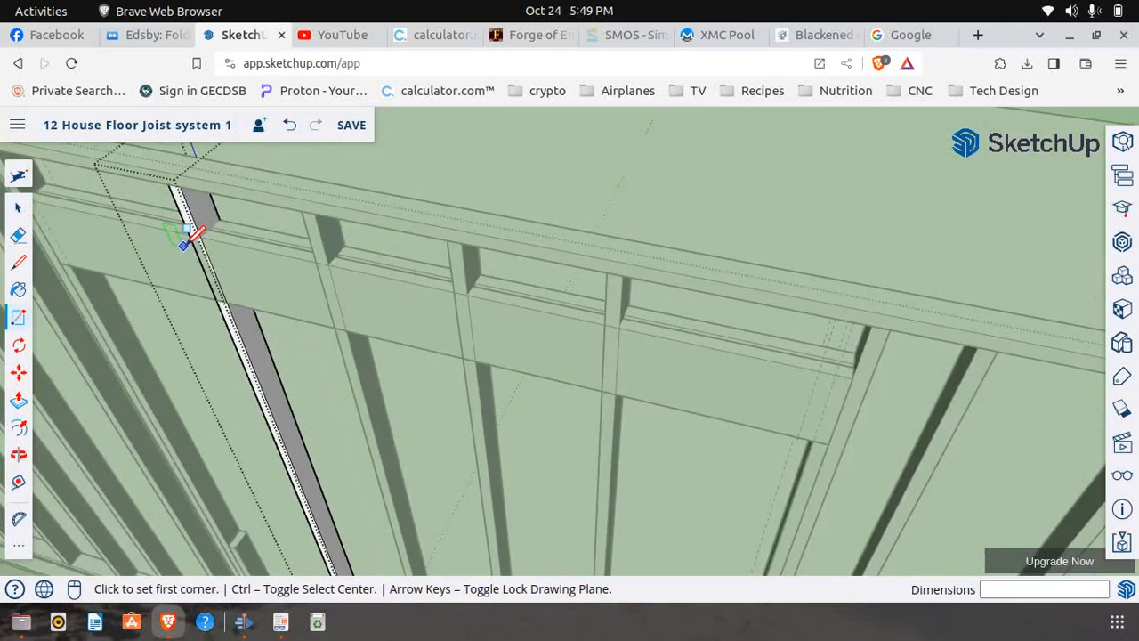
{"action": "scroll", "coordinate": [189, 237], "scroll_direction": "up", "scroll_amount": 3}
{"action": "left_click", "coordinate": [216, 223]}
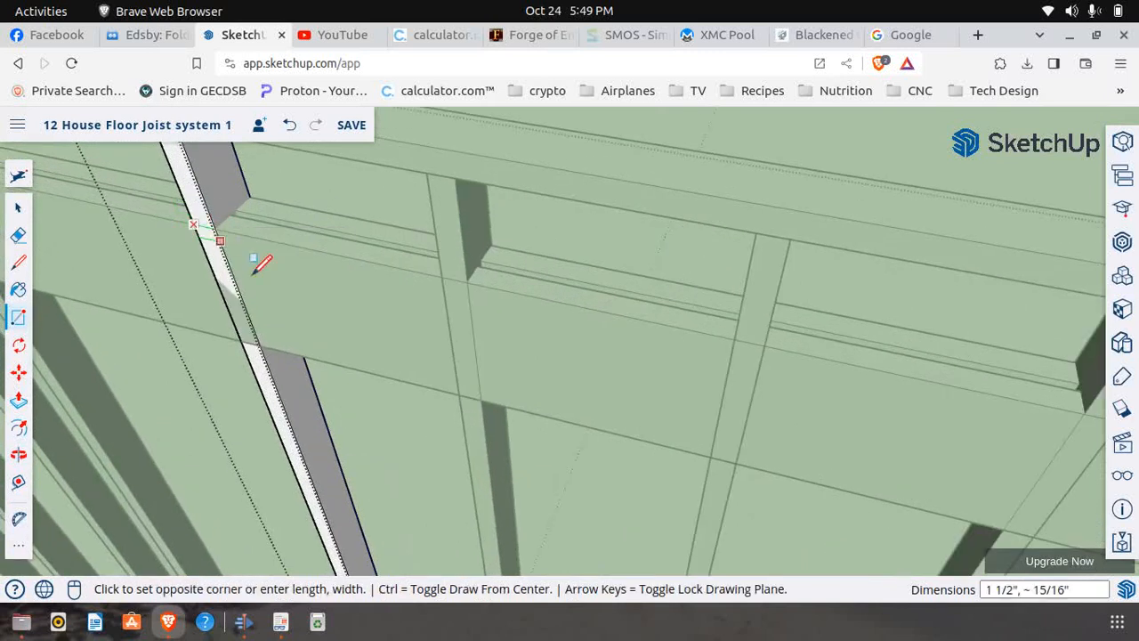
{"action": "left_click", "coordinate": [259, 338]}
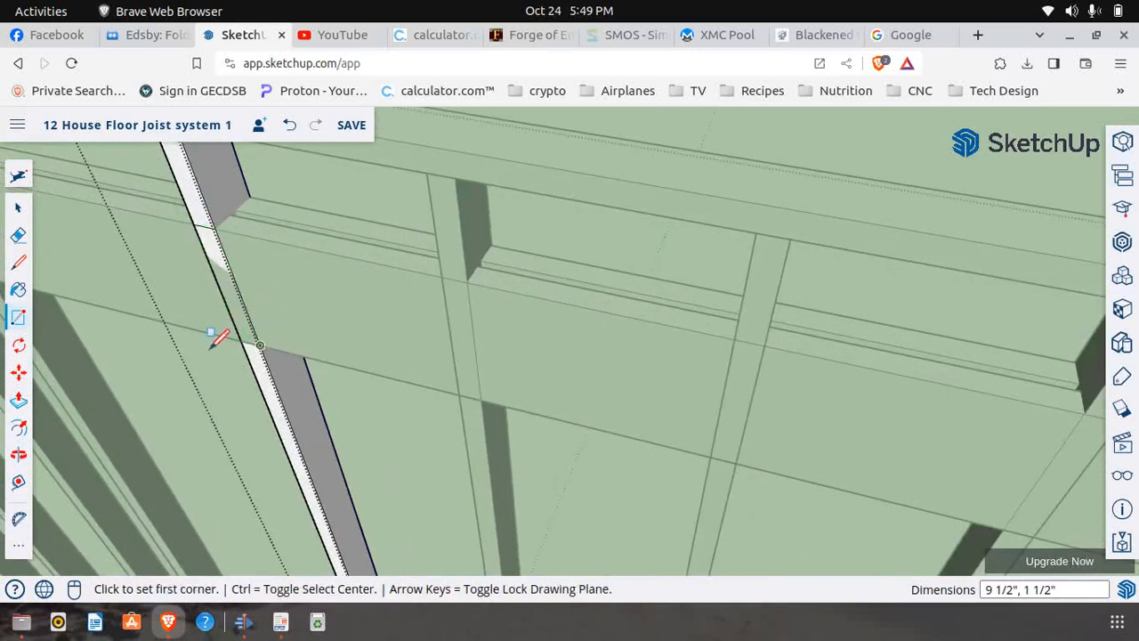
{"action": "left_click", "coordinate": [18, 399]}
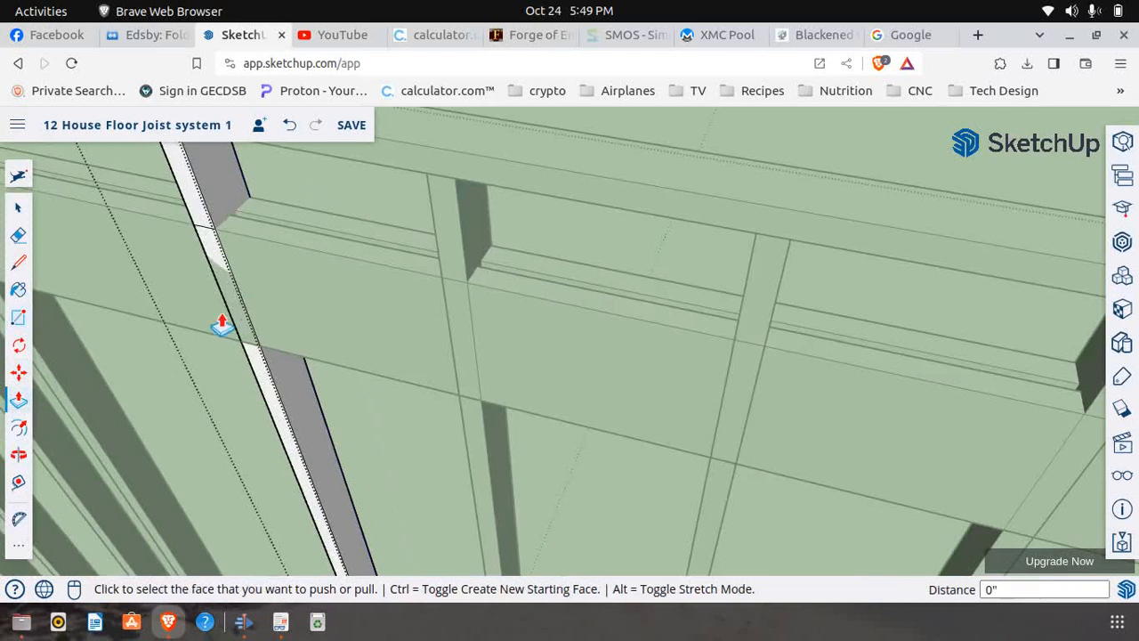
{"action": "left_click", "coordinate": [233, 309]}
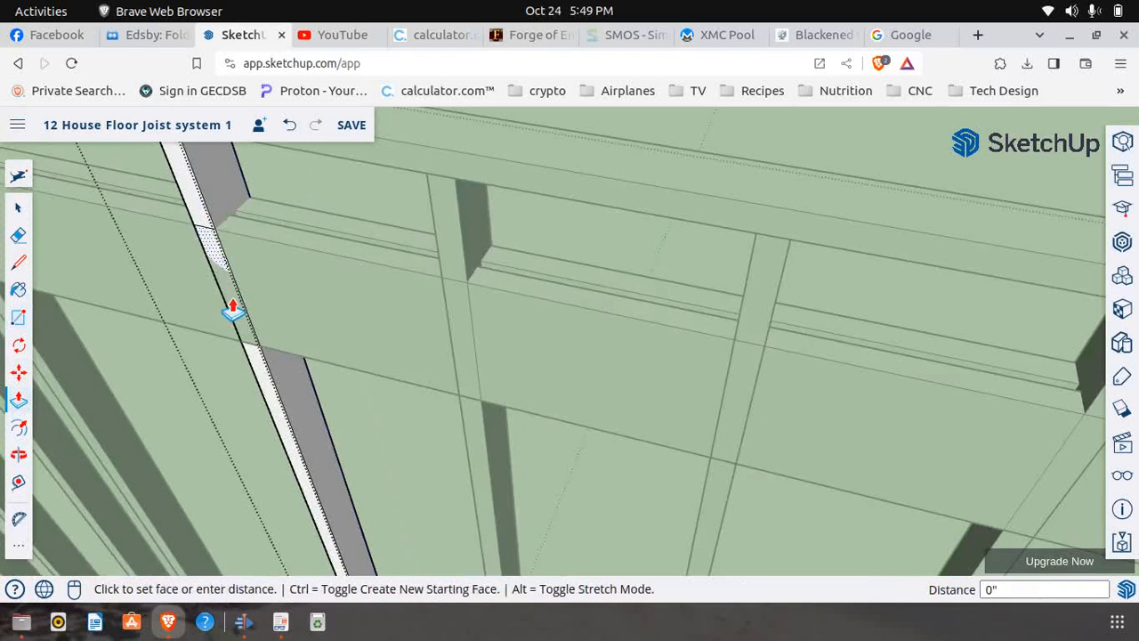
{"action": "left_click", "coordinate": [366, 231]}
{"action": "middle_click_drag", "start_coordinate": [365, 231], "coordinate": [31, 229]}
{"action": "left_click", "coordinate": [18, 208]}
{"action": "middle_click_drag", "start_coordinate": [579, 216], "coordinate": [279, 364]}
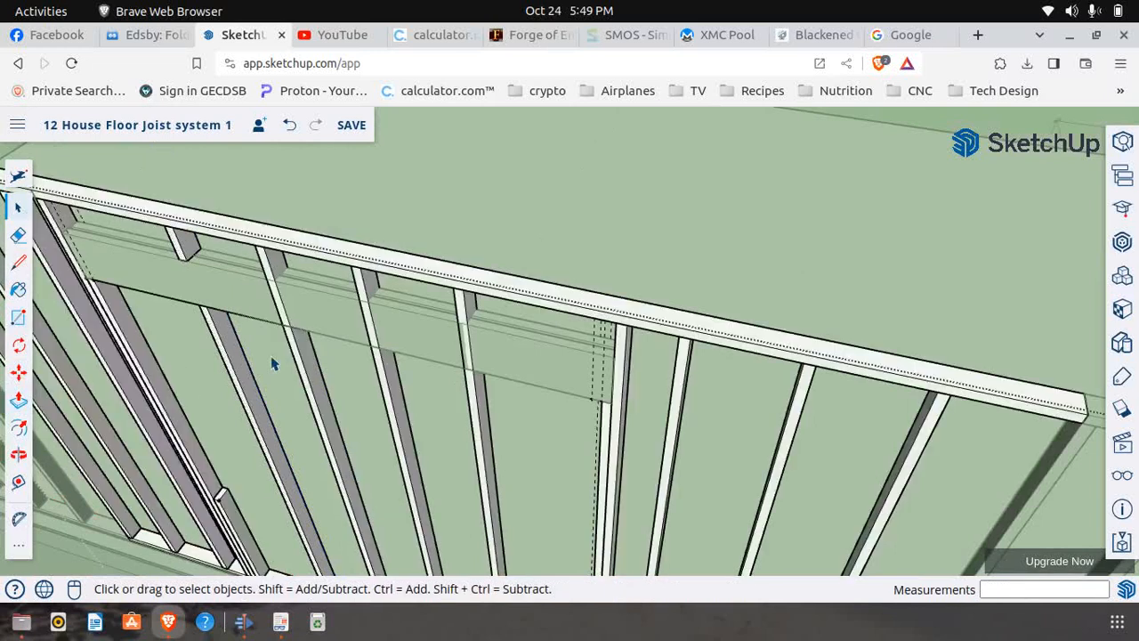
Make the second intermediate stud crossing the header unique and open it for editing
{"action": "scroll", "coordinate": [285, 343], "scroll_direction": "up", "scroll_amount": 5}
{"action": "left_click", "coordinate": [338, 394]}
{"action": "right_click", "coordinate": [338, 394]}
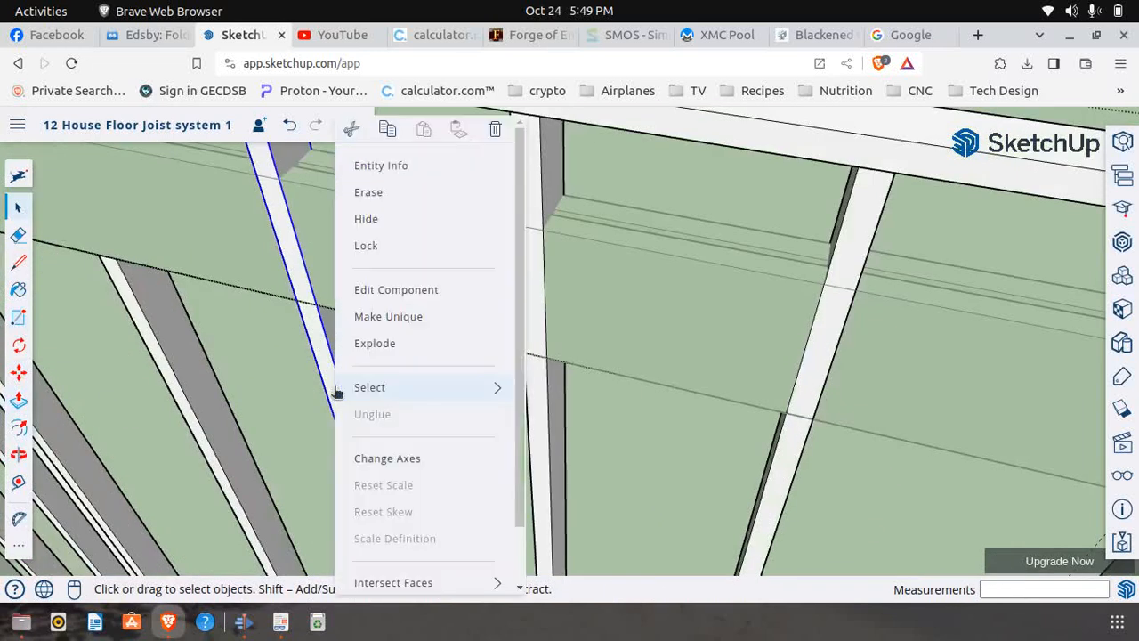
{"action": "left_click", "coordinate": [394, 326]}
{"action": "right_click", "coordinate": [330, 352]}
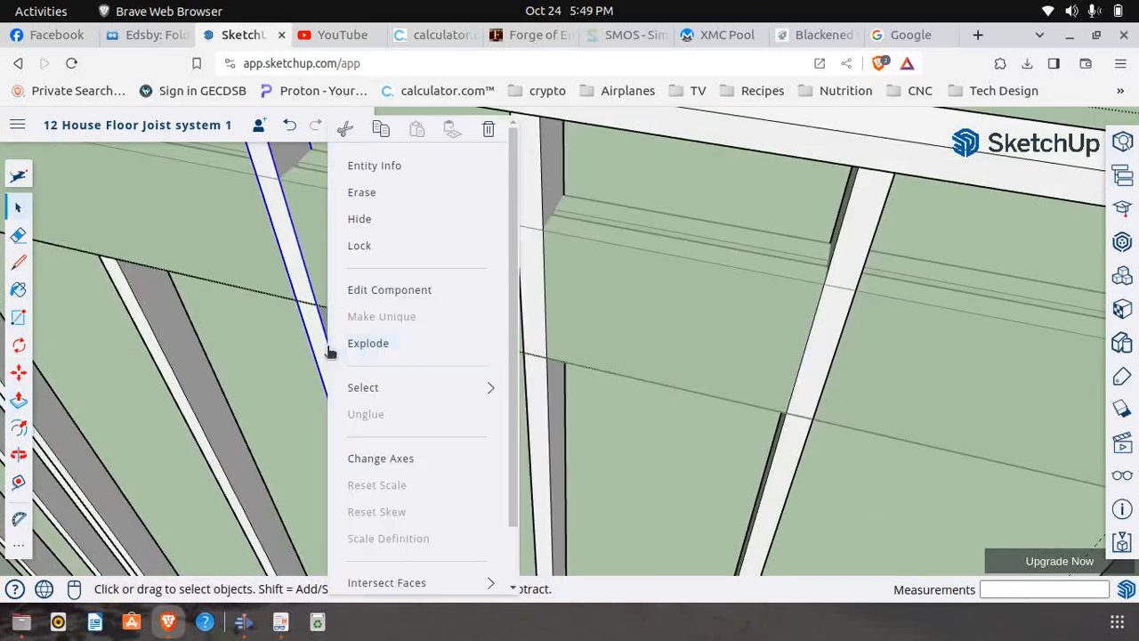
{"action": "left_click", "coordinate": [385, 291]}
Remove the second intermediate stud's section at the header by pushing a 9 1/2" by 1 1/2" rectangle 3 1/2" through it, leaving the component
{"action": "left_click", "coordinate": [19, 318]}
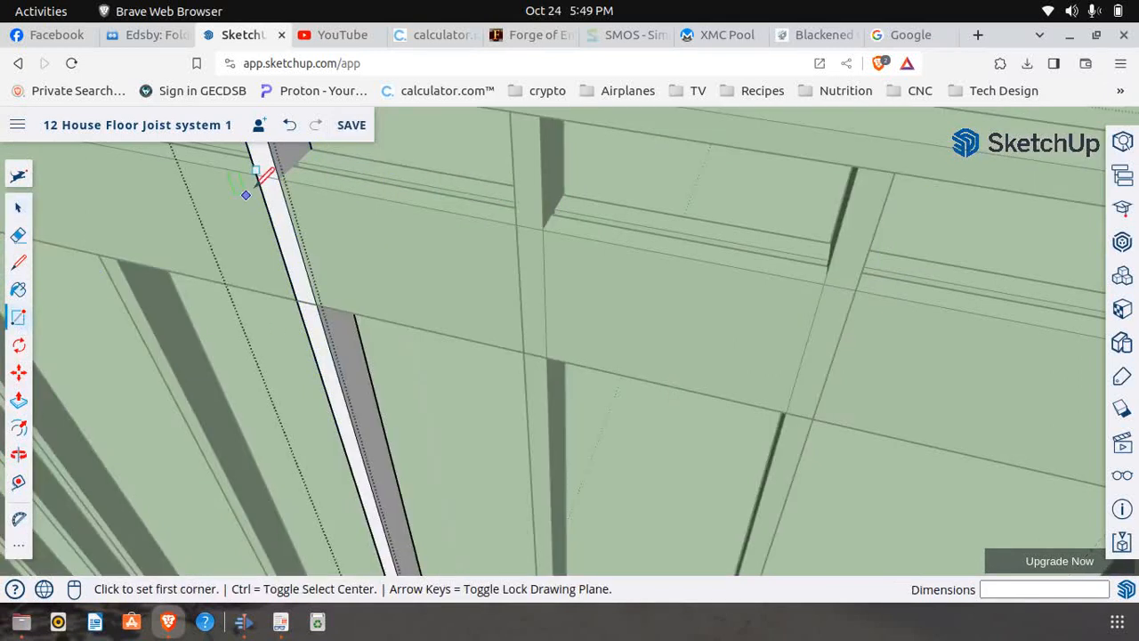
{"action": "left_click", "coordinate": [256, 173]}
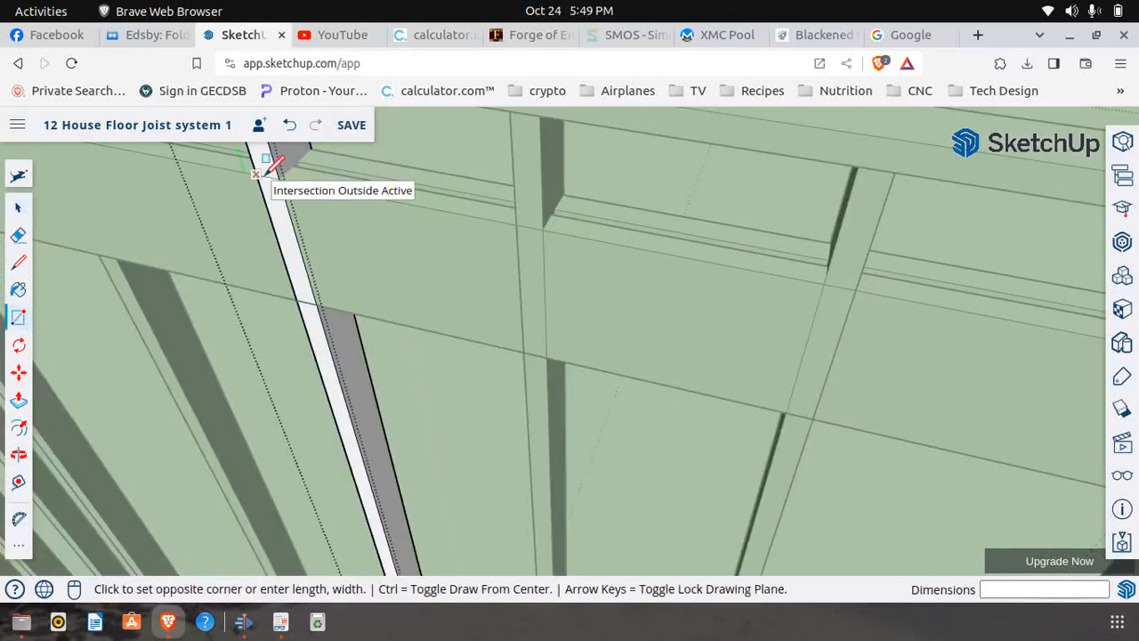
{"action": "left_click", "coordinate": [320, 306]}
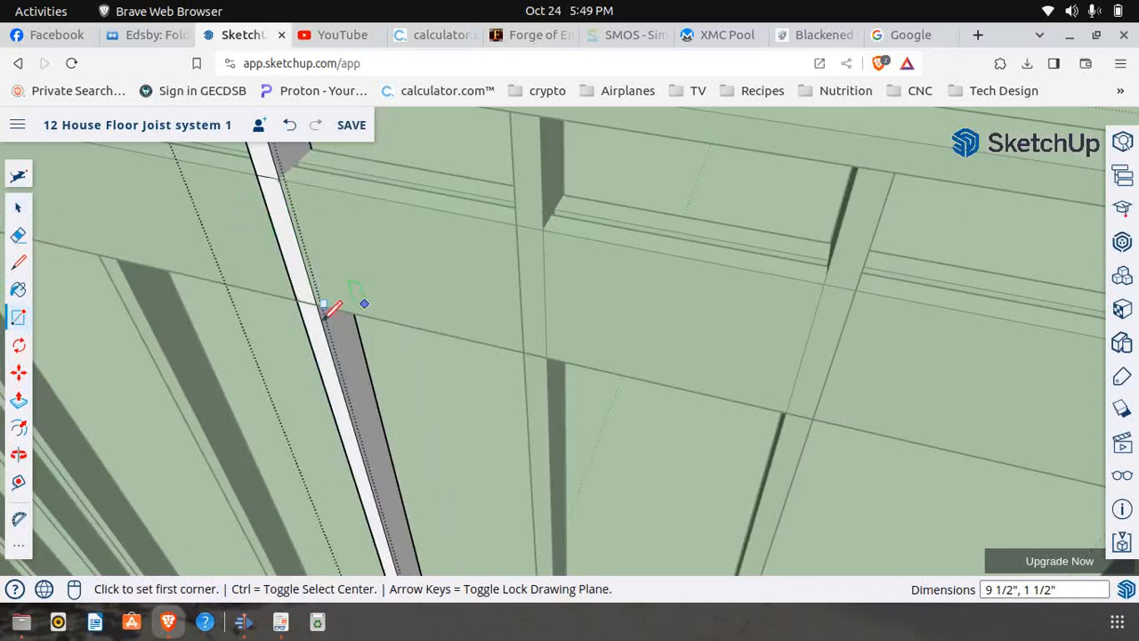
{"action": "left_click", "coordinate": [19, 401]}
{"action": "left_click", "coordinate": [294, 255]}
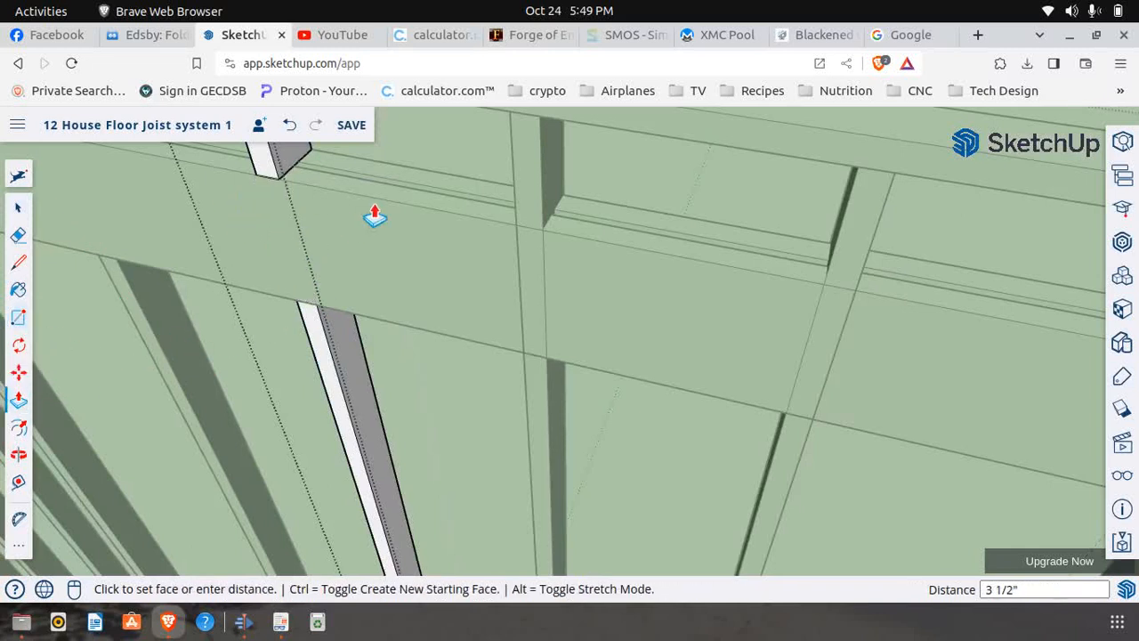
{"action": "left_click", "coordinate": [449, 183]}
{"action": "scroll", "coordinate": [189, 283], "scroll_direction": "down", "scroll_amount": 3}
{"action": "scroll", "coordinate": [190, 283], "scroll_direction": "down", "scroll_amount": 3}
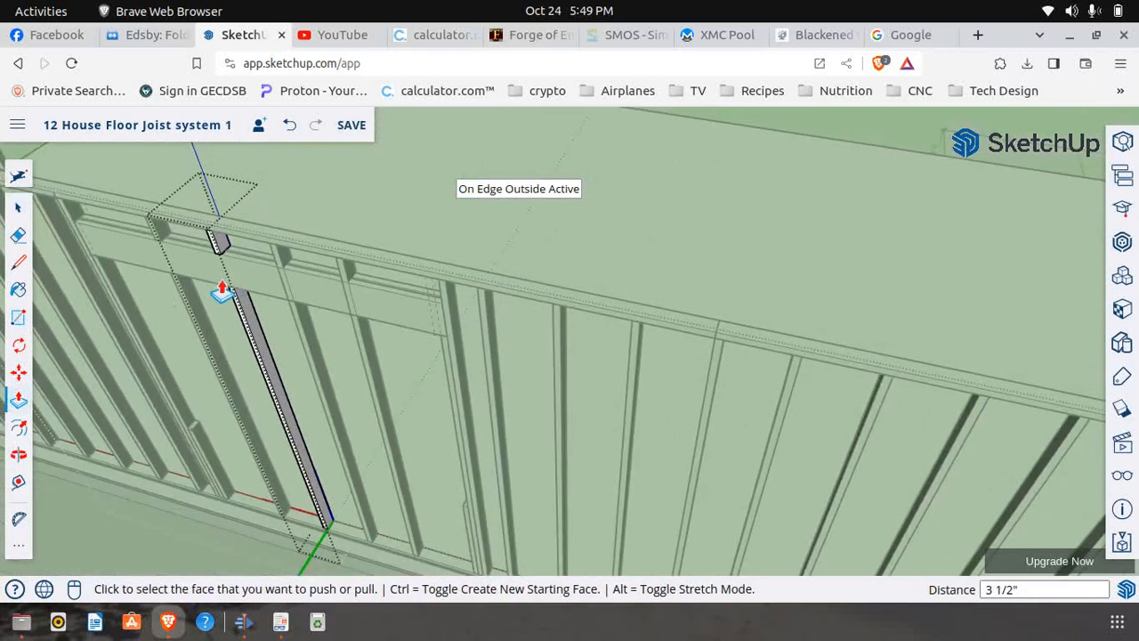
{"action": "left_click", "coordinate": [19, 206]}
{"action": "left_click", "coordinate": [452, 189]}
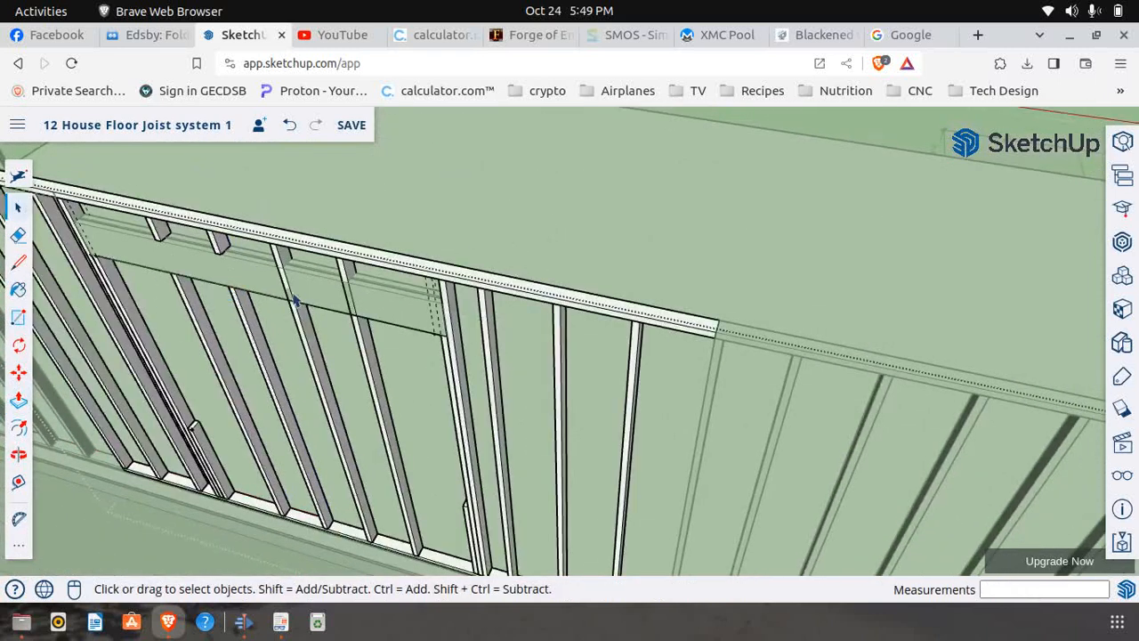
Make the third intermediate stud crossing the header unique and open it for editing
{"action": "scroll", "coordinate": [303, 321], "scroll_direction": "up", "scroll_amount": 3}
{"action": "left_click", "coordinate": [312, 339]}
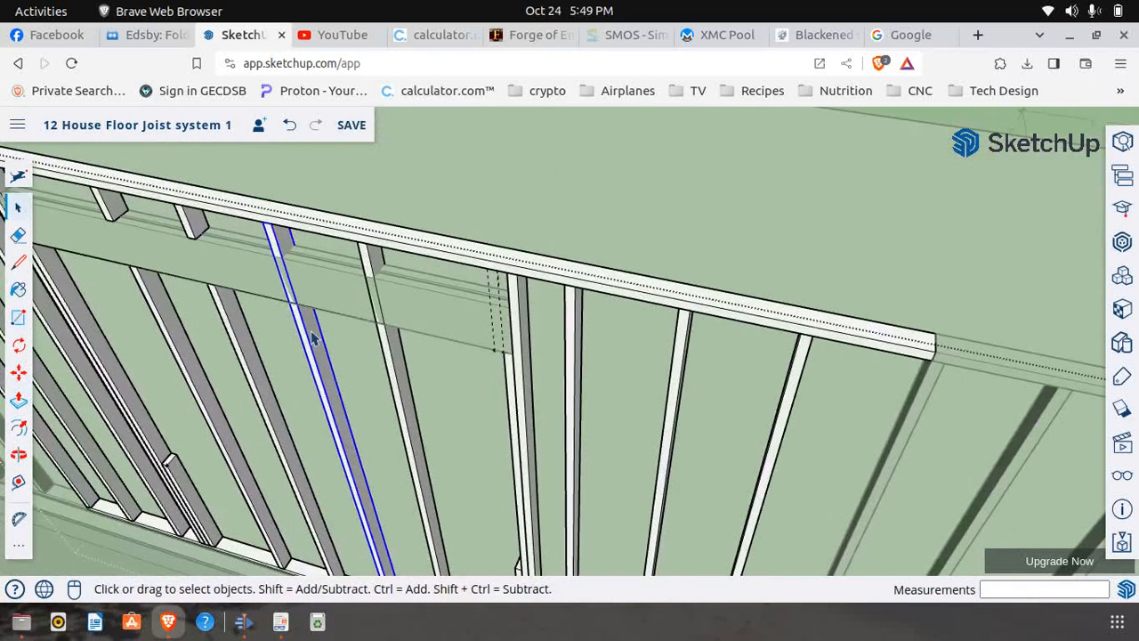
{"action": "right_click", "coordinate": [311, 339]}
{"action": "left_click", "coordinate": [364, 321]}
{"action": "right_click", "coordinate": [313, 348]}
{"action": "left_click", "coordinate": [347, 289]}
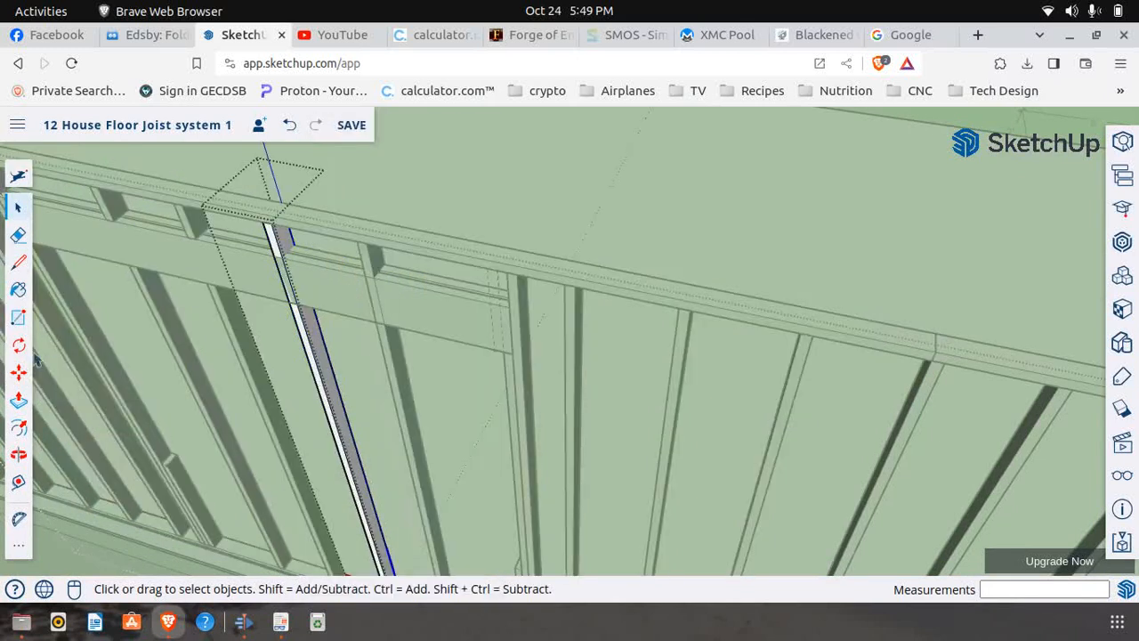
Draw a 9 1/2" by 1 1/2" rectangle on the third stud where it crosses the header and push it 3 1/2" through to cut the opening
{"action": "scroll", "coordinate": [276, 260], "scroll_direction": "up", "scroll_amount": 5}
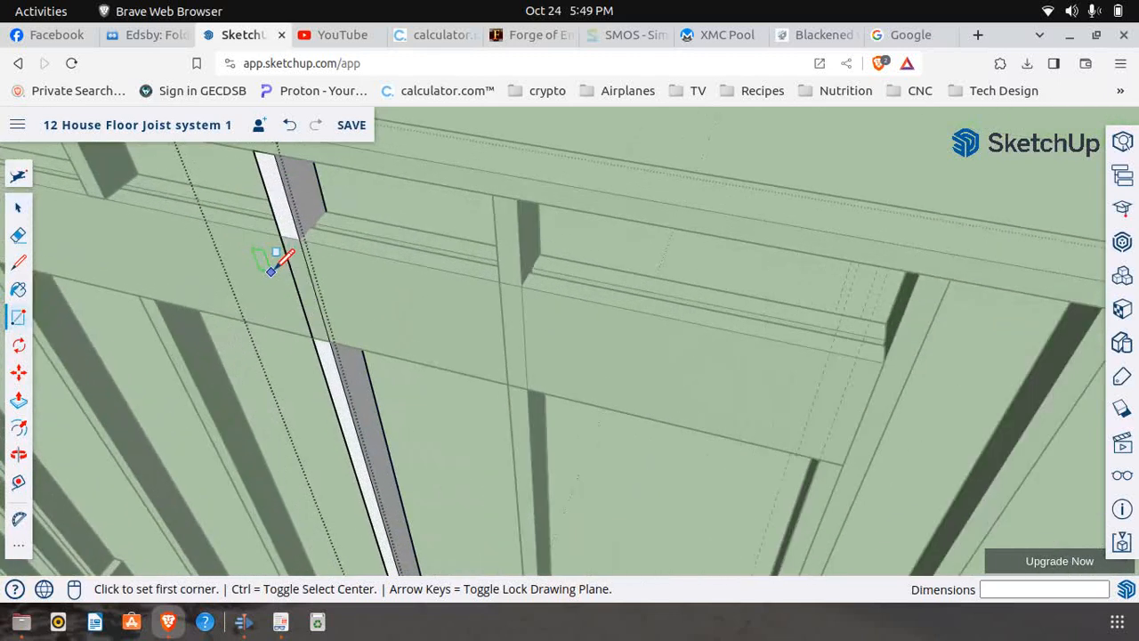
{"action": "left_click", "coordinate": [286, 217]}
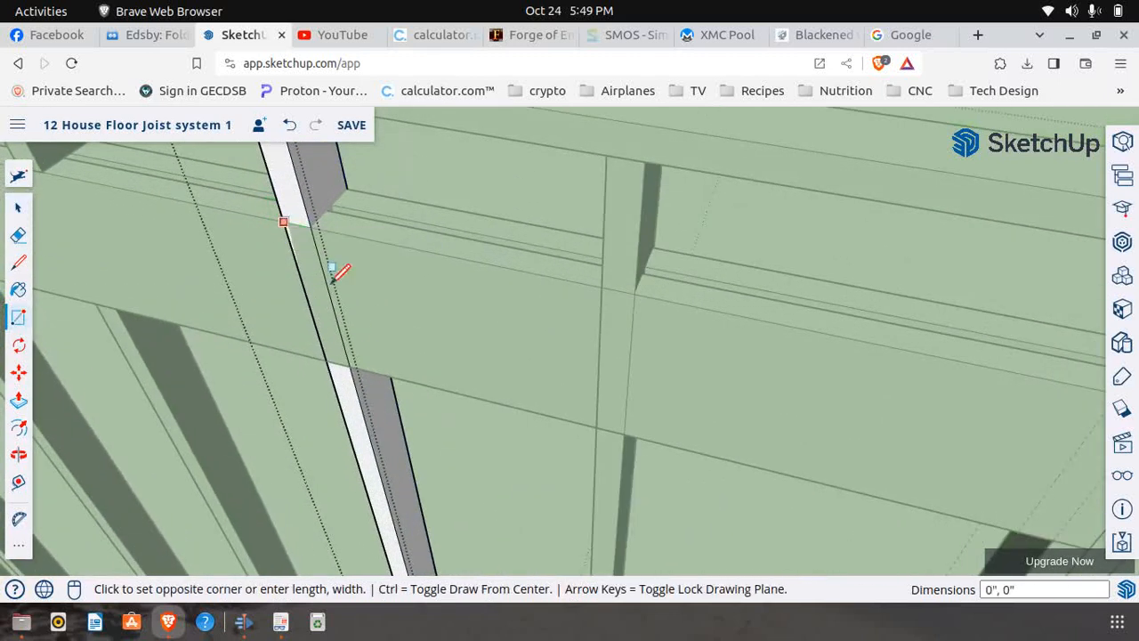
{"action": "left_click", "coordinate": [358, 365]}
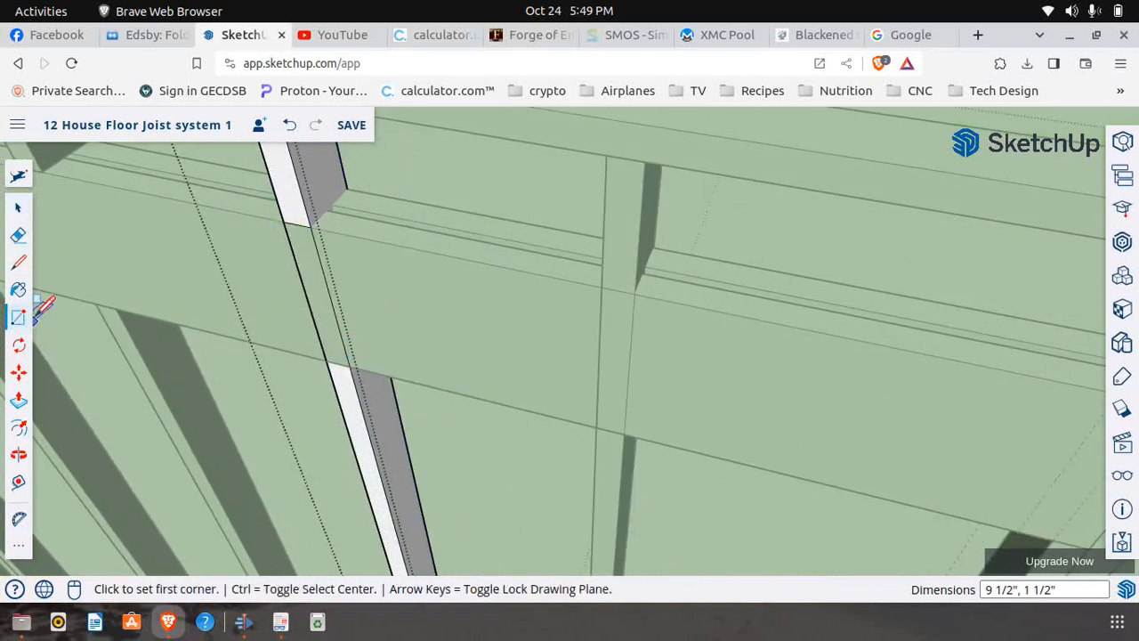
{"action": "left_click", "coordinate": [18, 399]}
{"action": "left_click", "coordinate": [316, 292]}
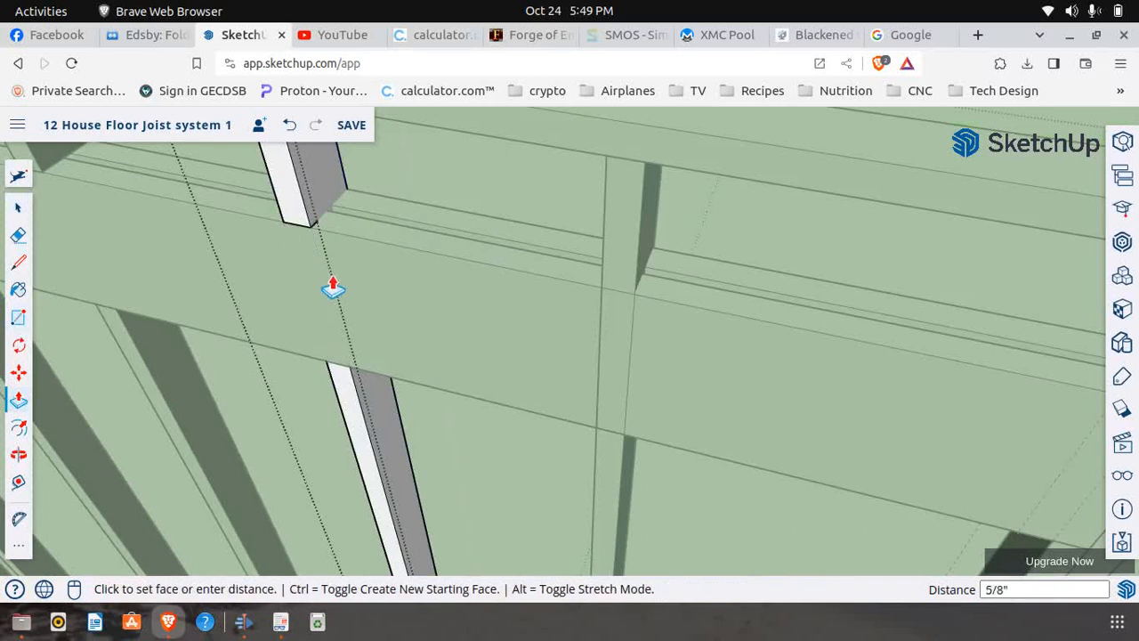
{"action": "left_click", "coordinate": [456, 222]}
{"action": "scroll", "coordinate": [253, 239], "scroll_direction": "down", "scroll_amount": 6}
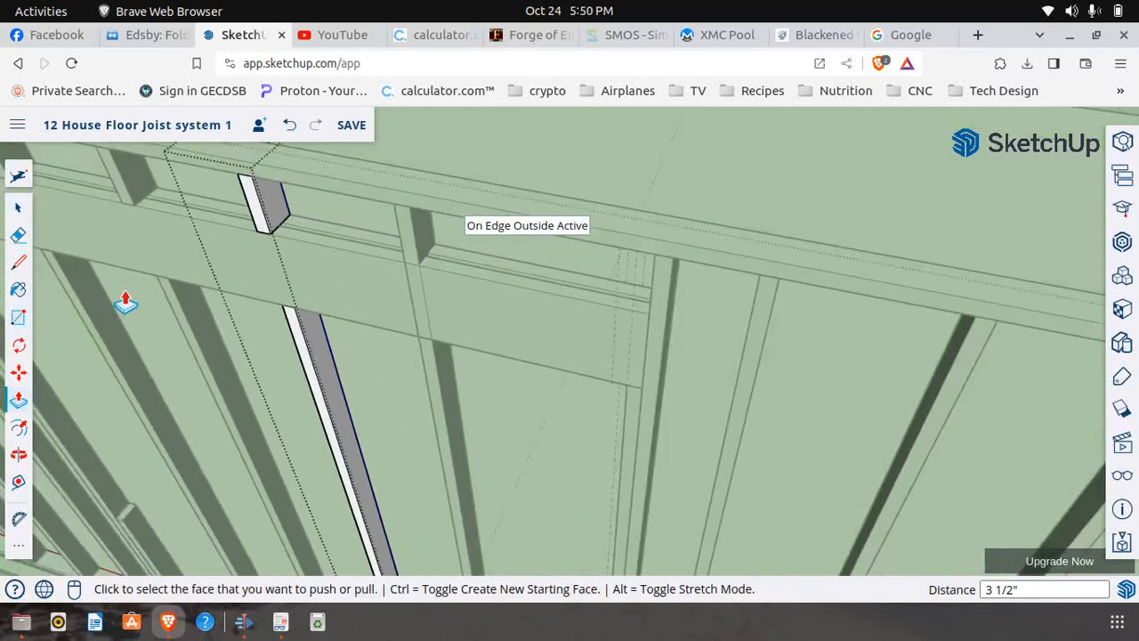
{"action": "left_click", "coordinate": [22, 209]}
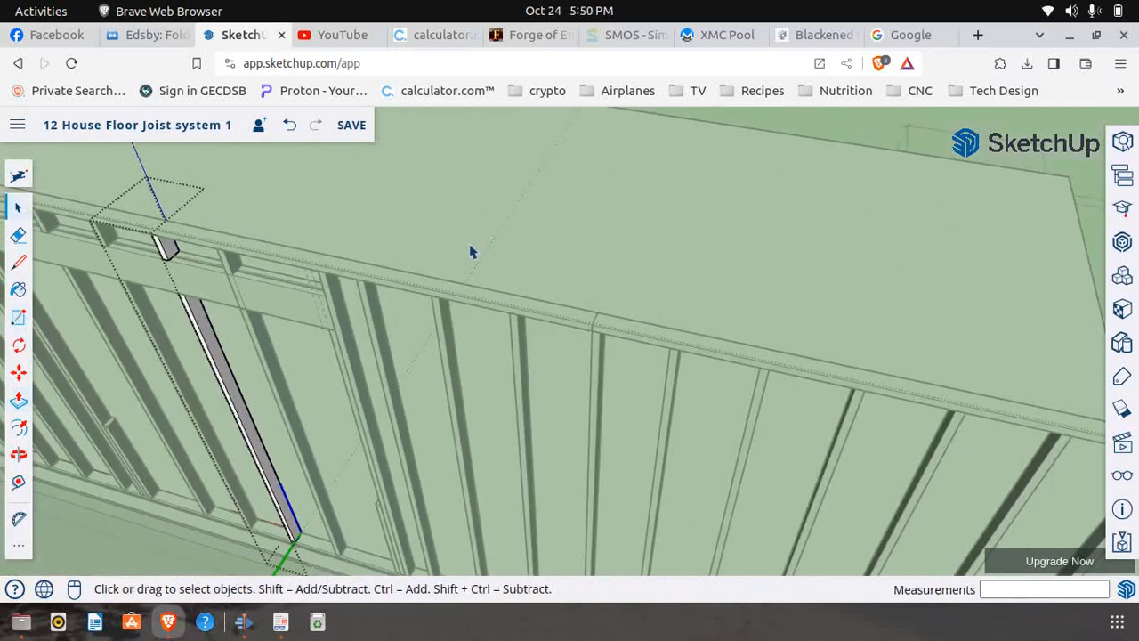
Try to cut the header crossing from the fourth intermediate stud with a 1 1/2" by 9 1/2" rectangle, without opening the stud for editing
{"action": "scroll", "coordinate": [414, 253], "scroll_direction": "up", "scroll_amount": 2}
{"action": "scroll", "coordinate": [242, 298], "scroll_direction": "up", "scroll_amount": 4}
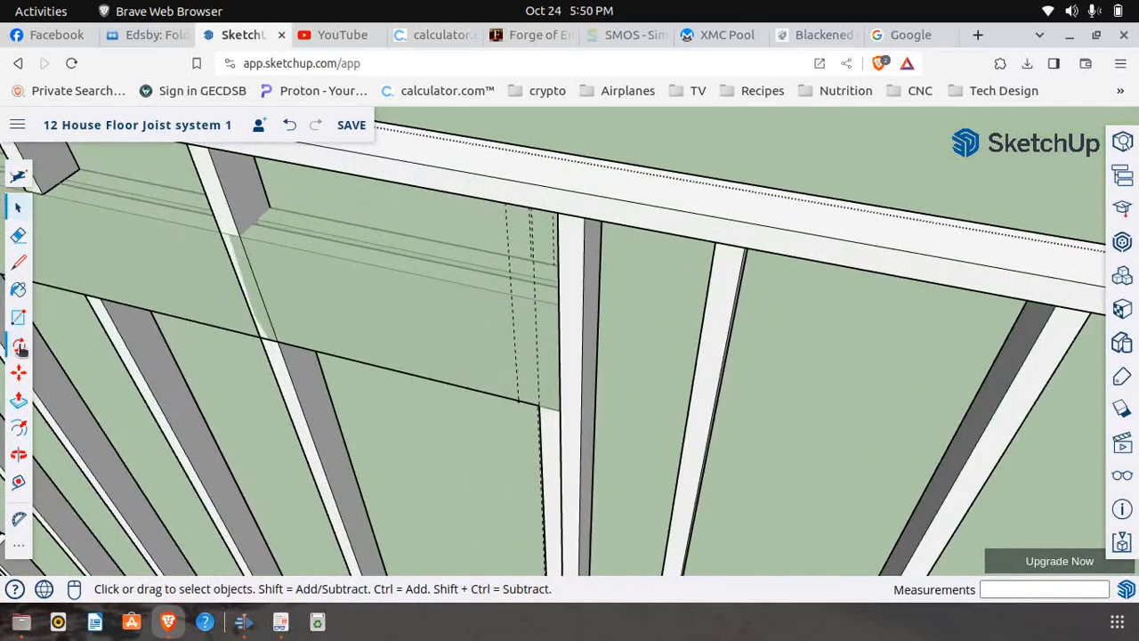
{"action": "left_click", "coordinate": [19, 316]}
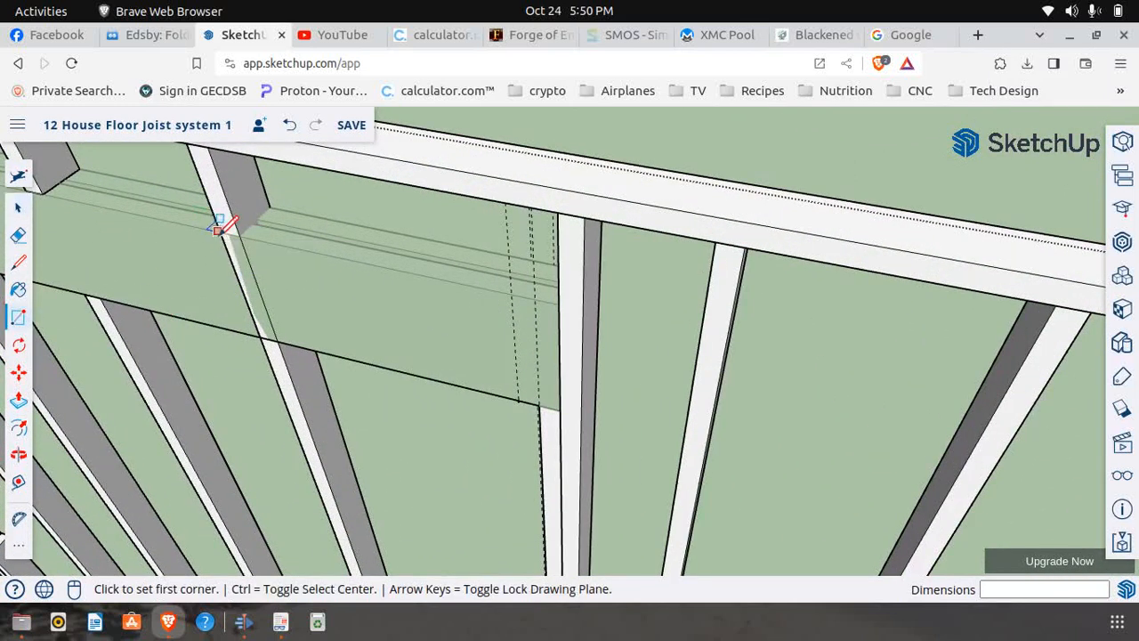
{"action": "scroll", "coordinate": [218, 227], "scroll_direction": "up", "scroll_amount": 3}
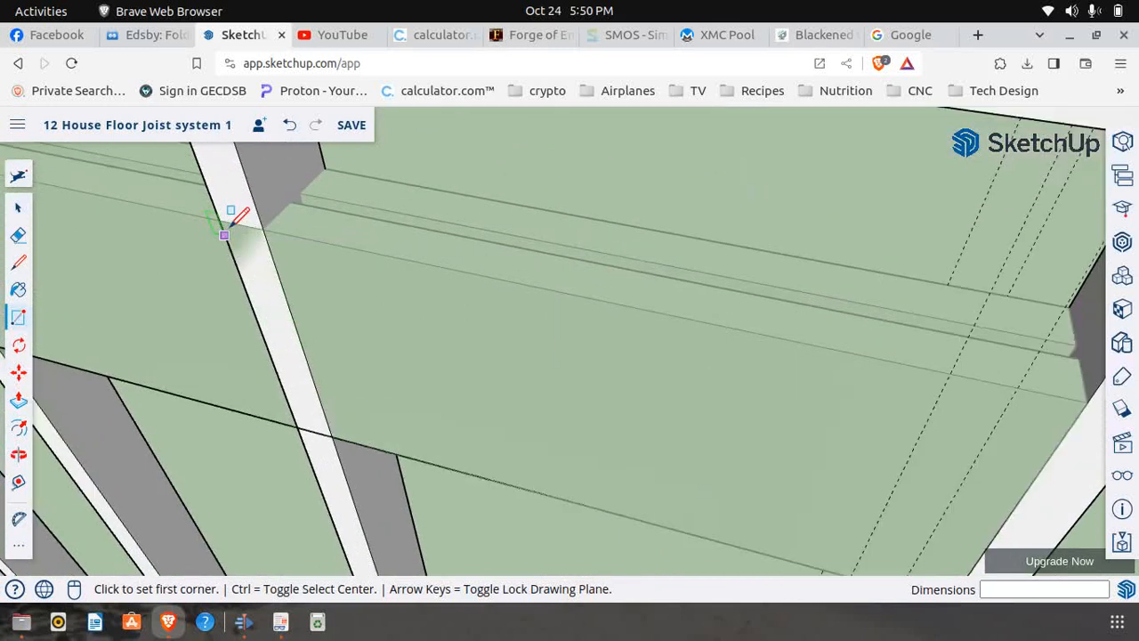
{"action": "left_click", "coordinate": [220, 220]}
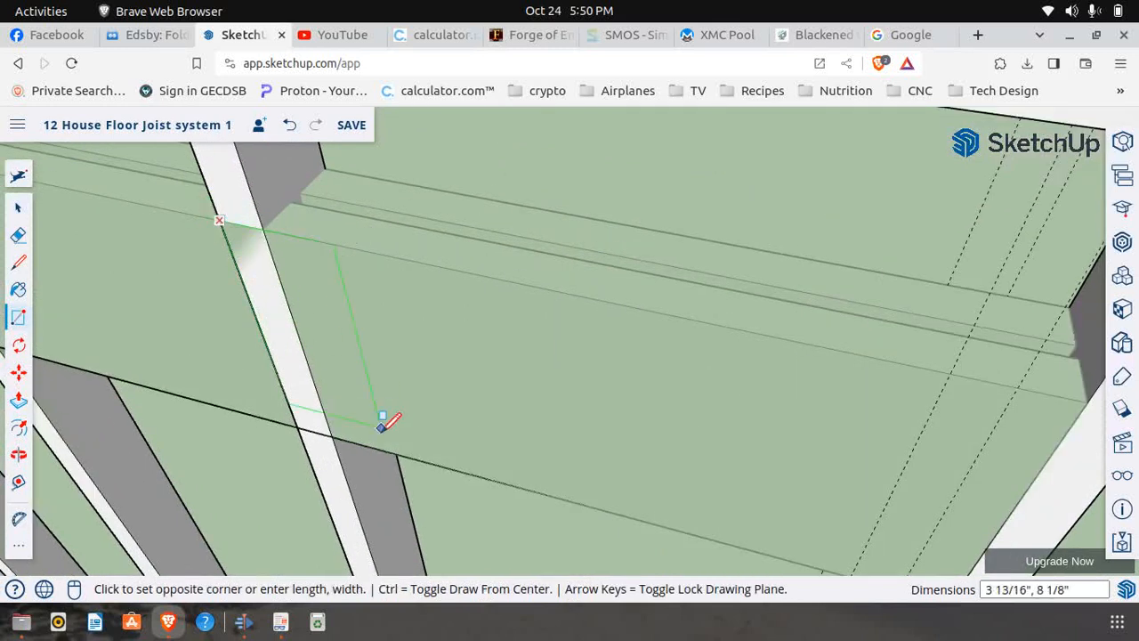
{"action": "left_click", "coordinate": [334, 434]}
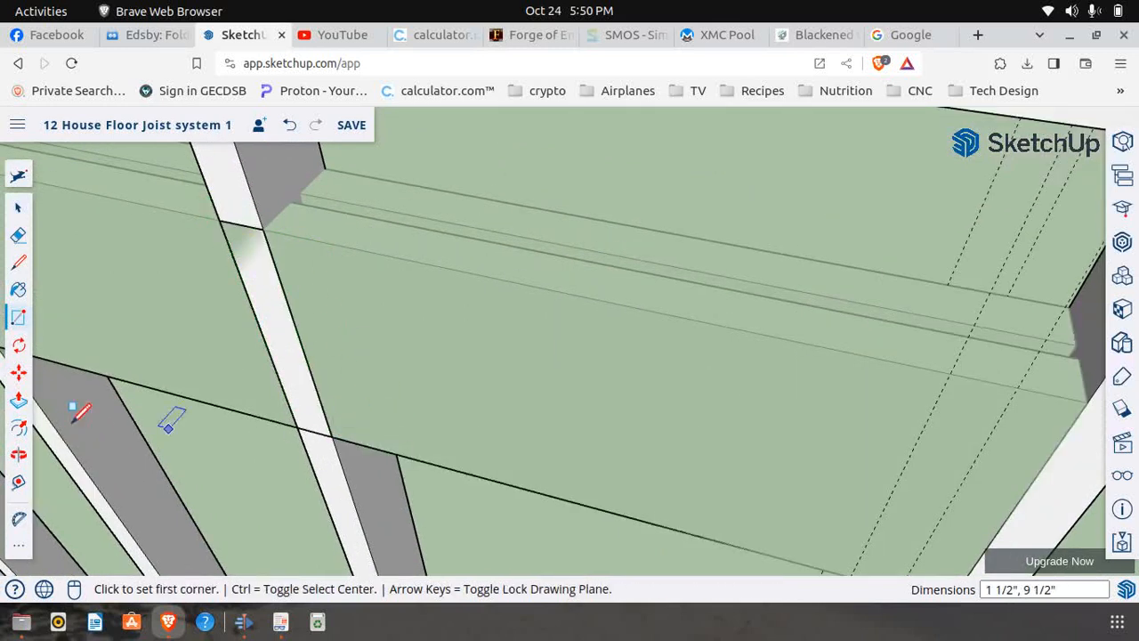
{"action": "left_click", "coordinate": [19, 401]}
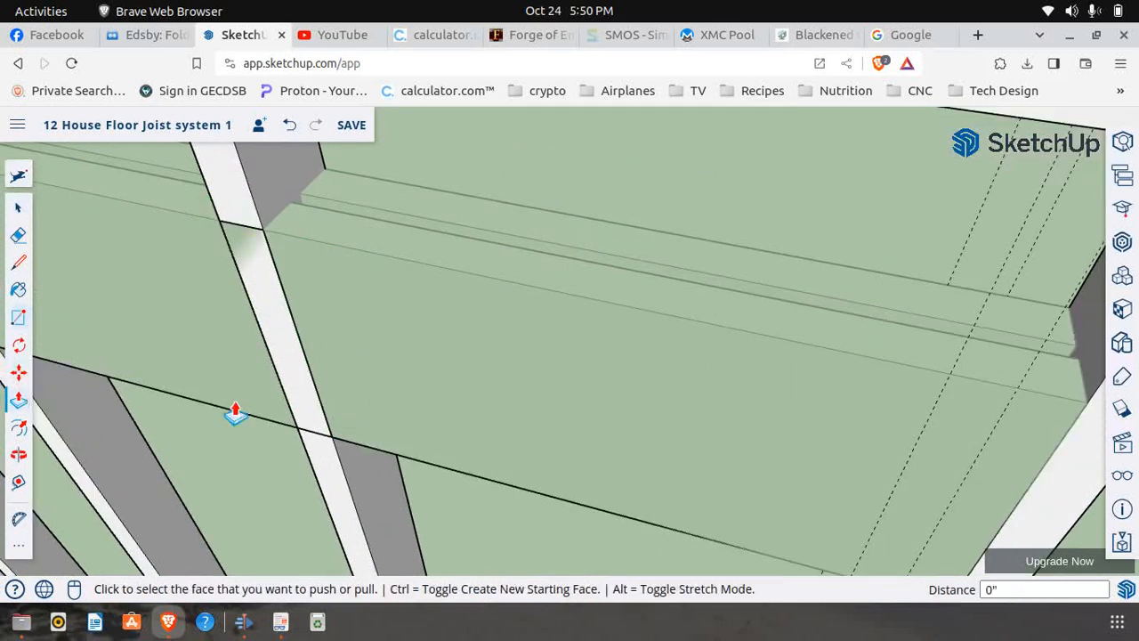
{"action": "left_click", "coordinate": [295, 371]}
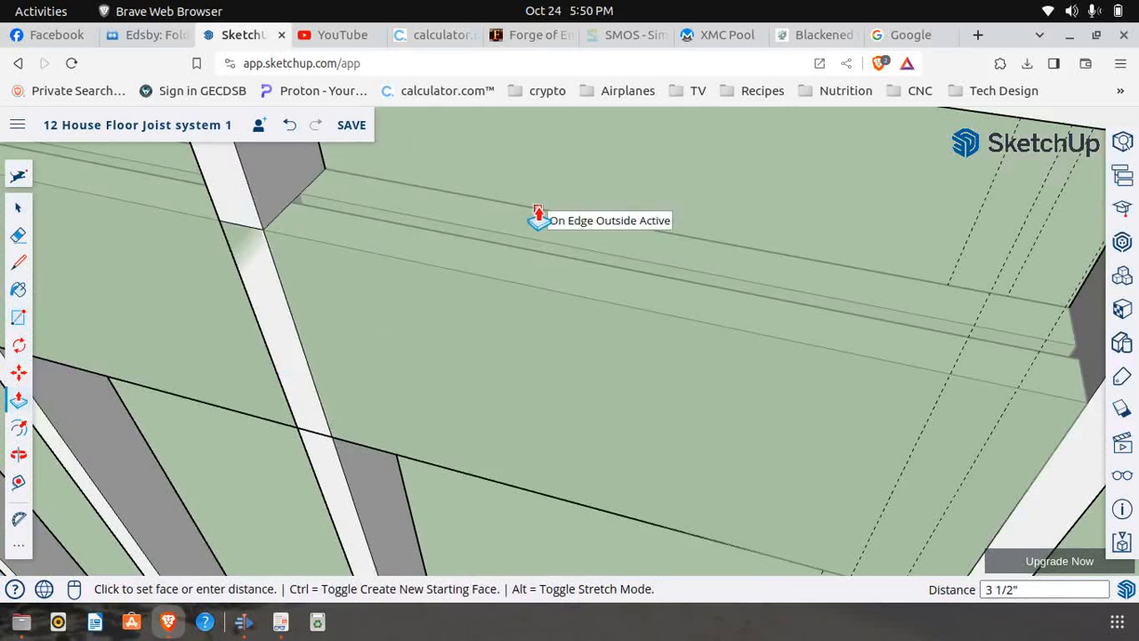
{"action": "left_click", "coordinate": [539, 218]}
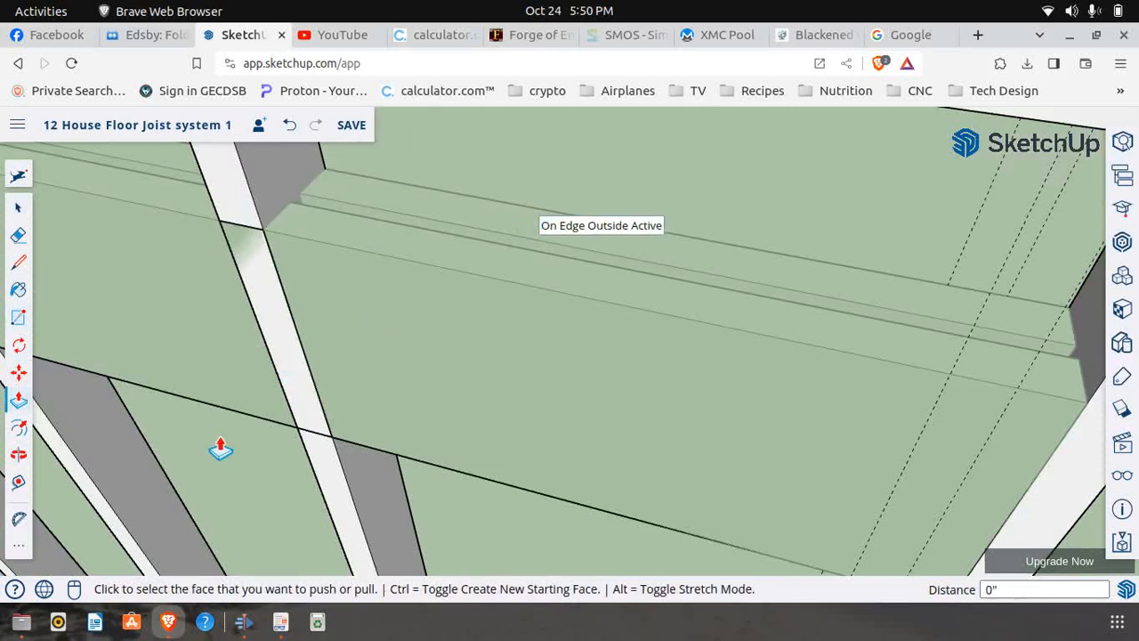
{"action": "left_click", "coordinate": [18, 316]}
{"action": "scroll", "coordinate": [229, 424], "scroll_direction": "down", "scroll_amount": 8}
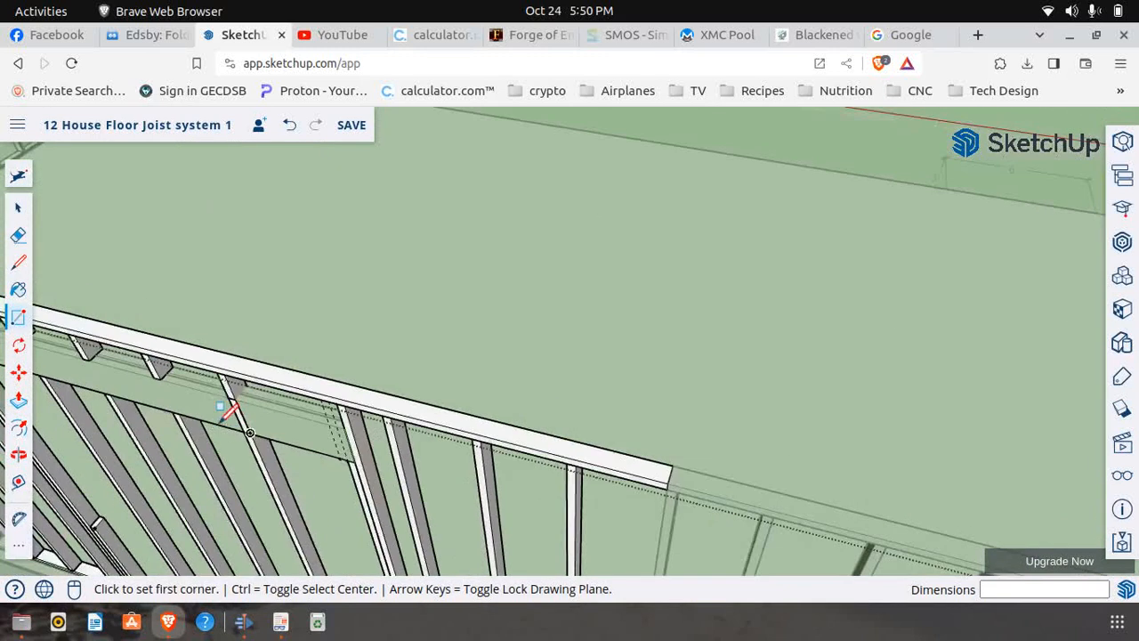
{"action": "left_click", "coordinate": [18, 206]}
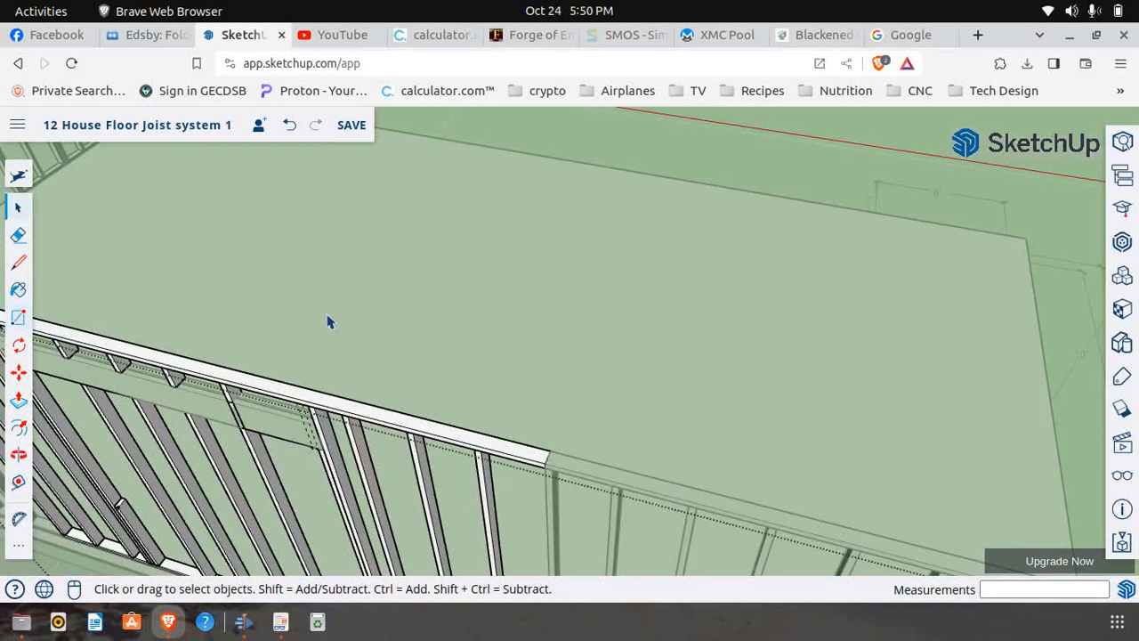
Make the fourth intermediate stud crossing the header unique and open it for editing
{"action": "left_click", "coordinate": [260, 466]}
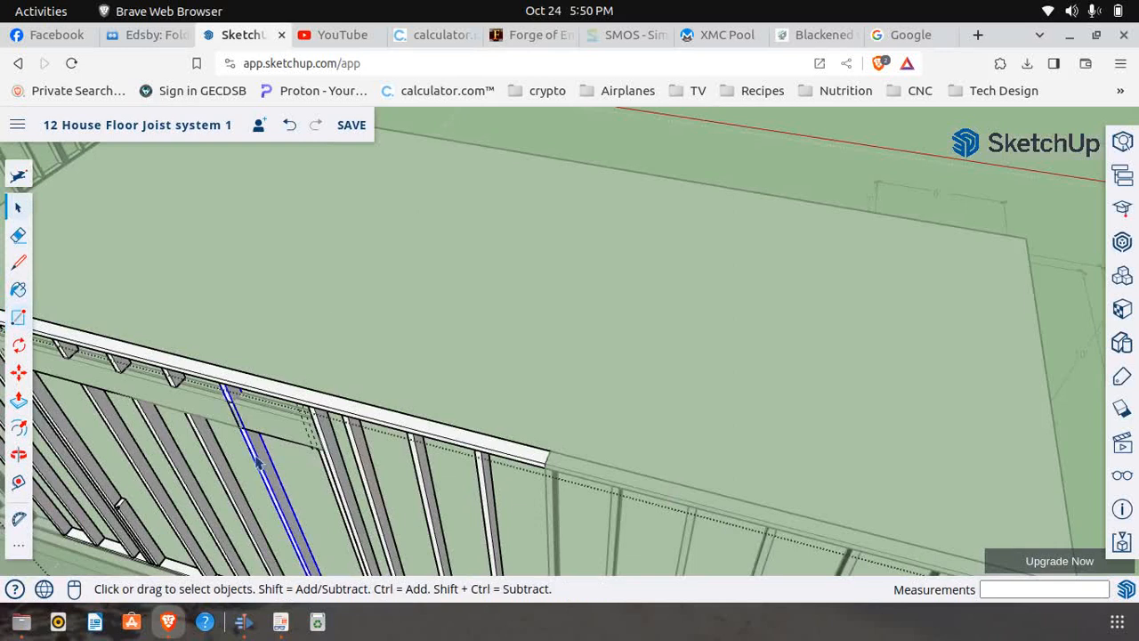
{"action": "right_click", "coordinate": [261, 458]}
{"action": "left_click", "coordinate": [320, 341]}
{"action": "right_click", "coordinate": [255, 456]}
{"action": "left_click", "coordinate": [309, 290]}
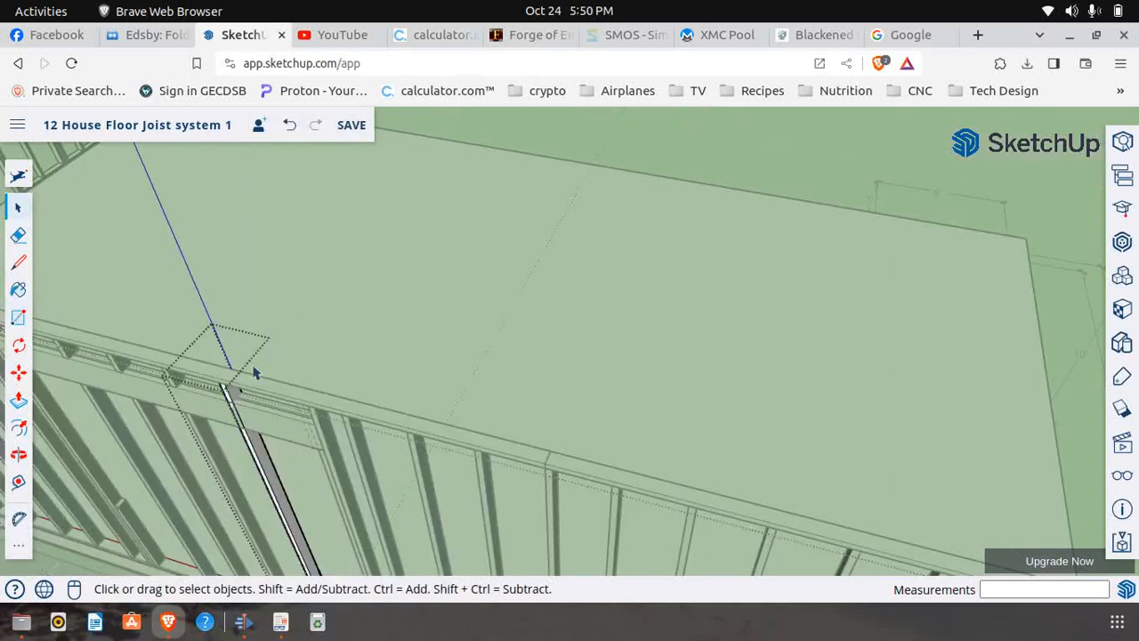
Draw a 9 1/2" by 1 1/2" rectangle on the fourth stud at the header crossing, push it 3 1/2" through, and close the stud
{"action": "scroll", "coordinate": [252, 430], "scroll_direction": "up", "scroll_amount": 5}
{"action": "scroll", "coordinate": [252, 430], "scroll_direction": "up", "scroll_amount": 2}
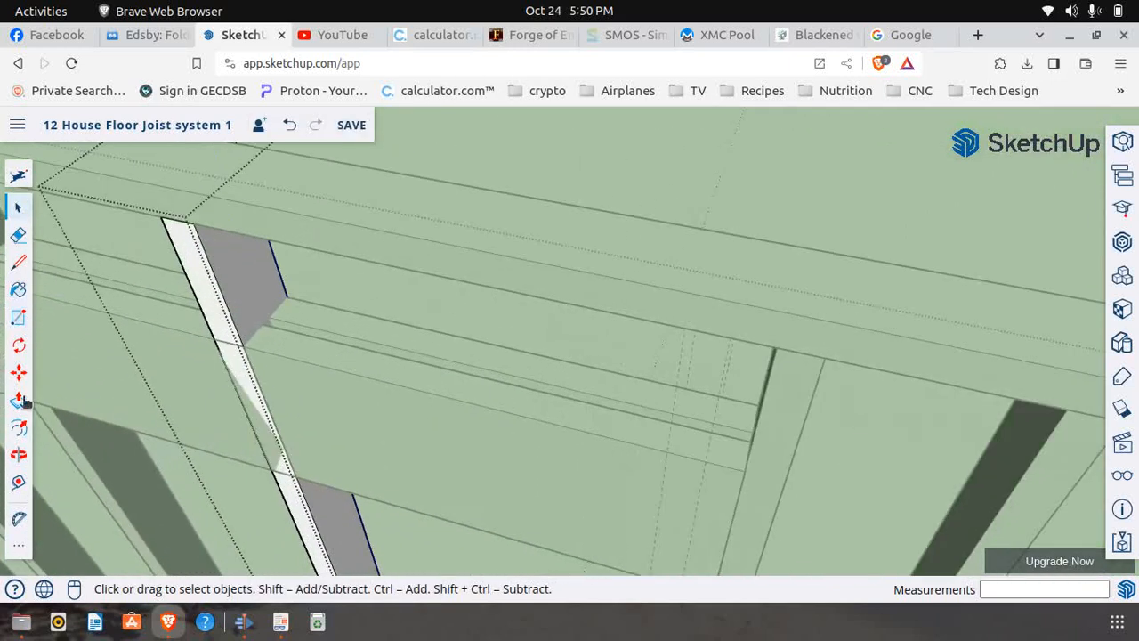
{"action": "left_click", "coordinate": [19, 320]}
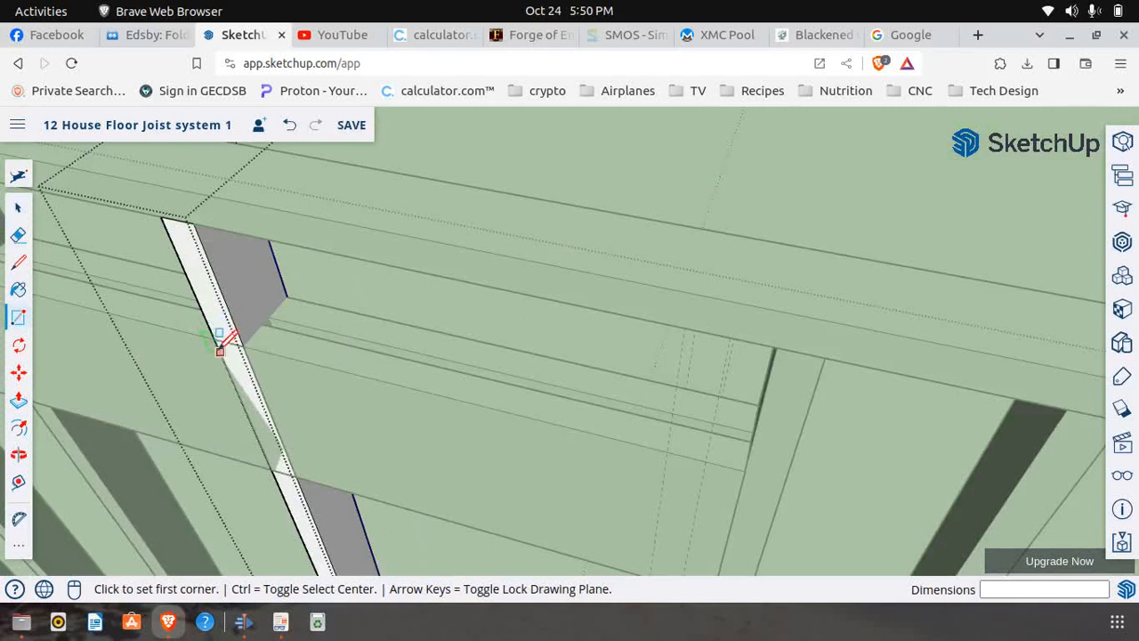
{"action": "scroll", "coordinate": [225, 332], "scroll_direction": "up", "scroll_amount": 2}
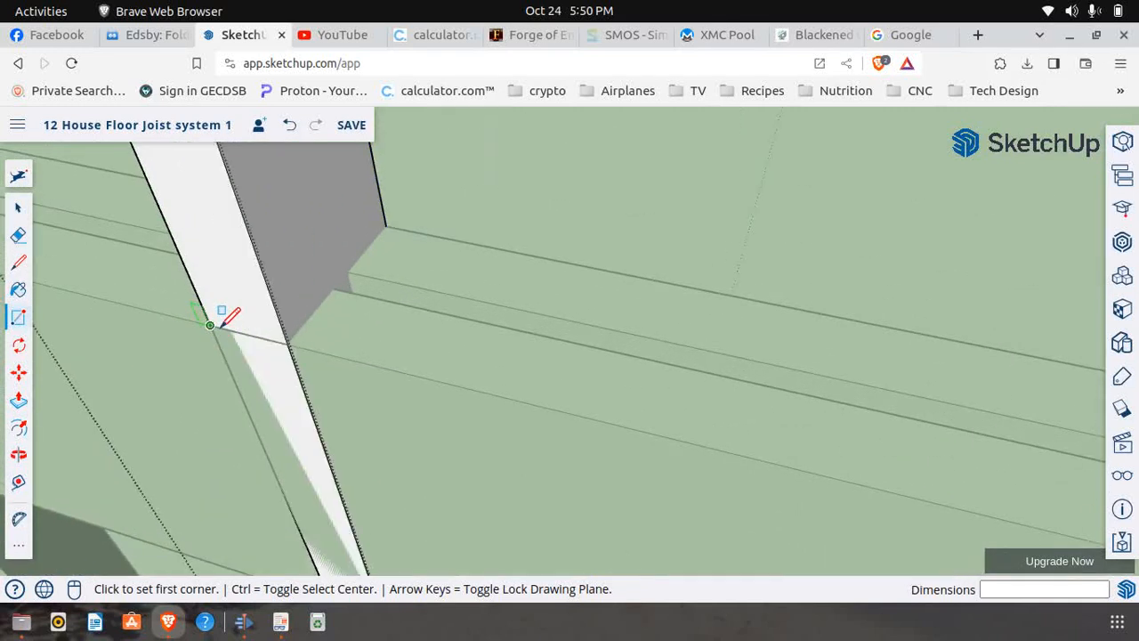
{"action": "left_click", "coordinate": [210, 324]}
{"action": "scroll", "coordinate": [242, 329], "scroll_direction": "down", "scroll_amount": 1}
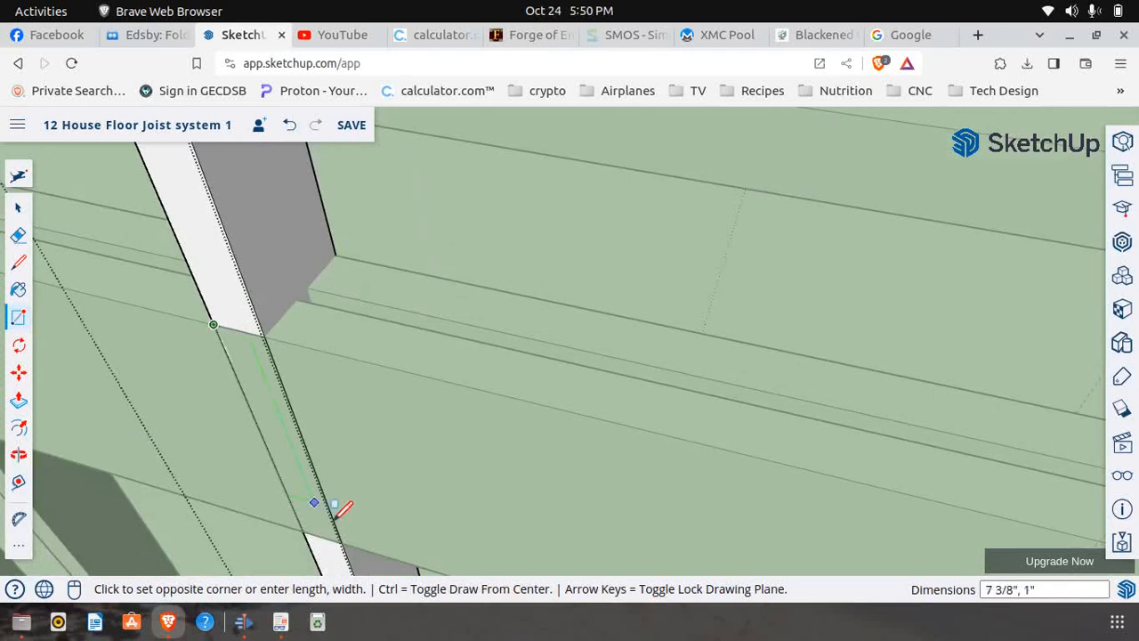
{"action": "key", "text": "Escape"}
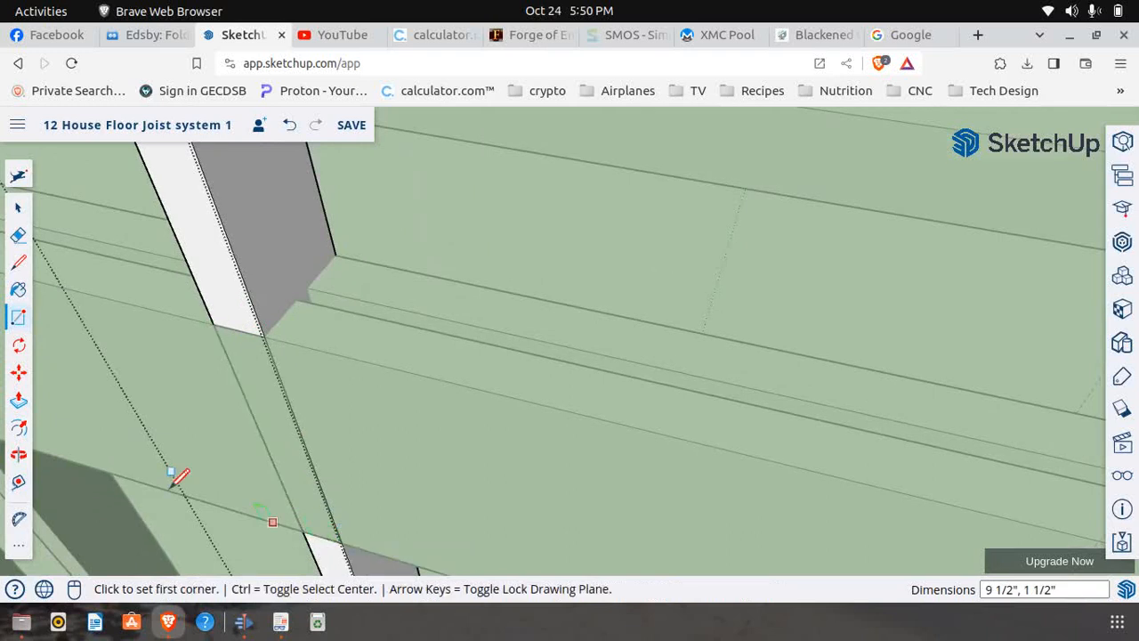
{"action": "left_click", "coordinate": [20, 400]}
{"action": "left_click", "coordinate": [293, 445]}
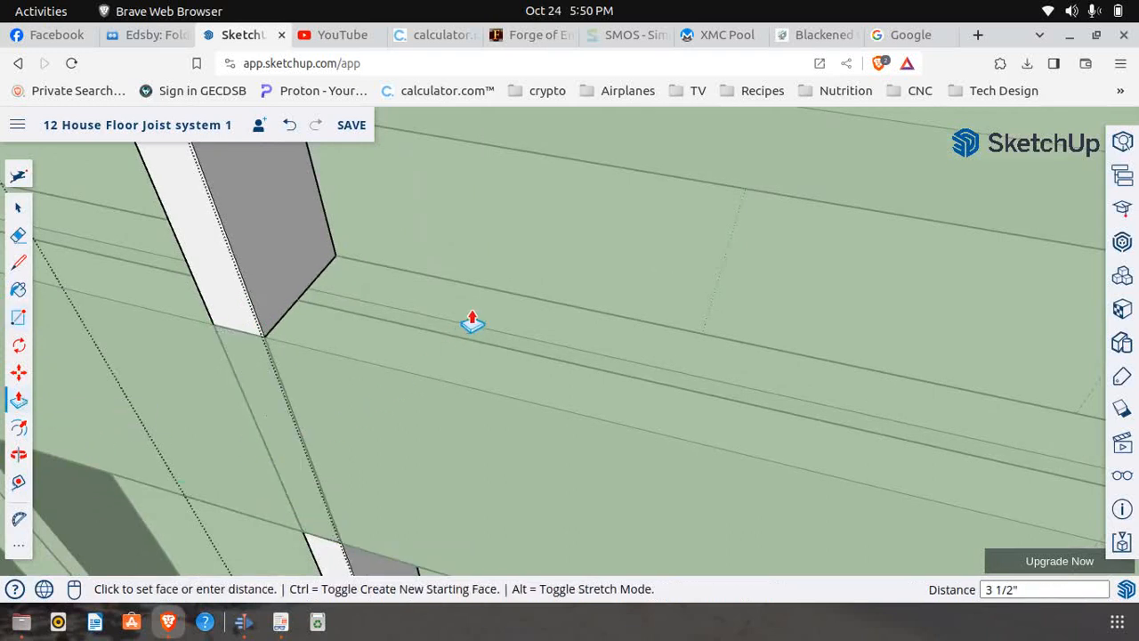
{"action": "left_click", "coordinate": [500, 293]}
{"action": "scroll", "coordinate": [463, 315], "scroll_direction": "down", "scroll_amount": 3}
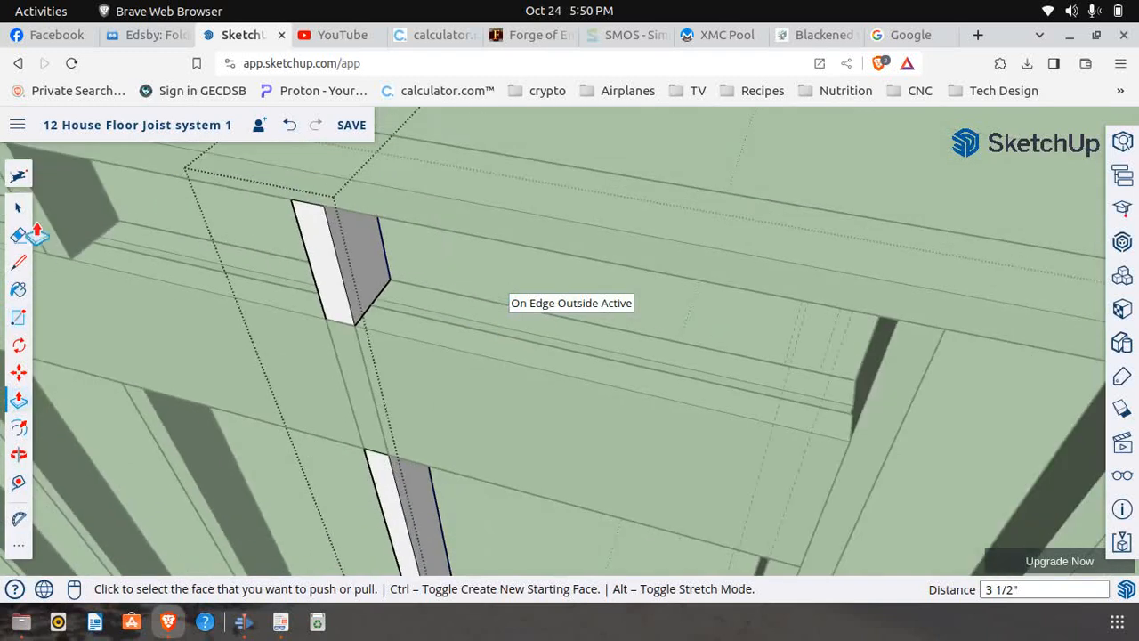
{"action": "left_click", "coordinate": [19, 207]}
{"action": "left_click", "coordinate": [598, 148]}
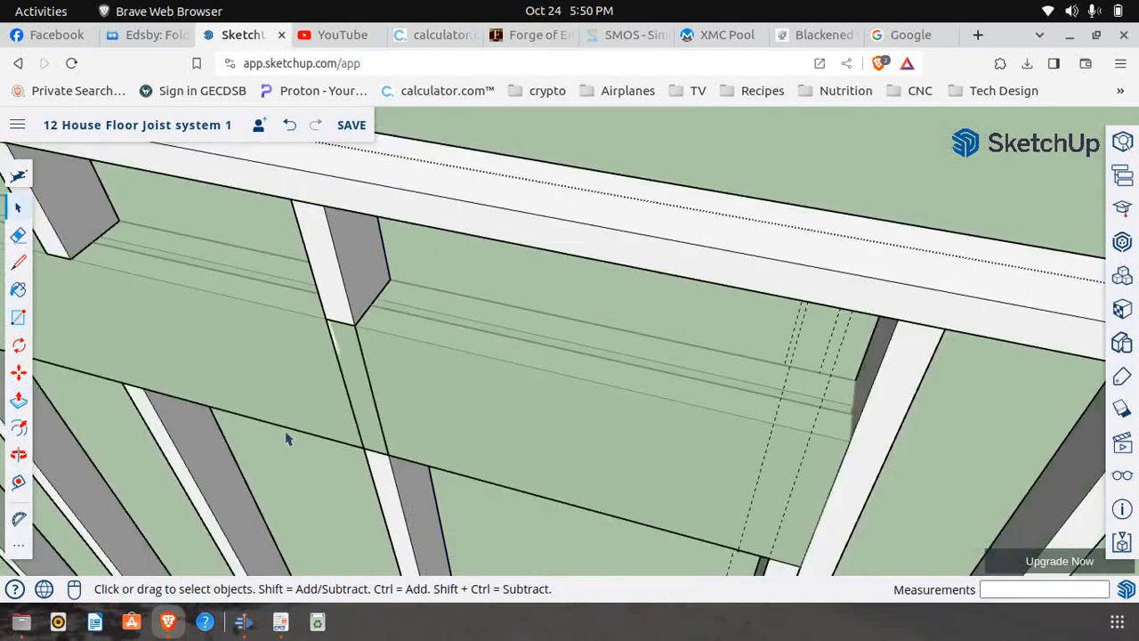
Erase the stray rectangle edges left across the header between the two pieces of the fourth stud
{"action": "left_click", "coordinate": [18, 235]}
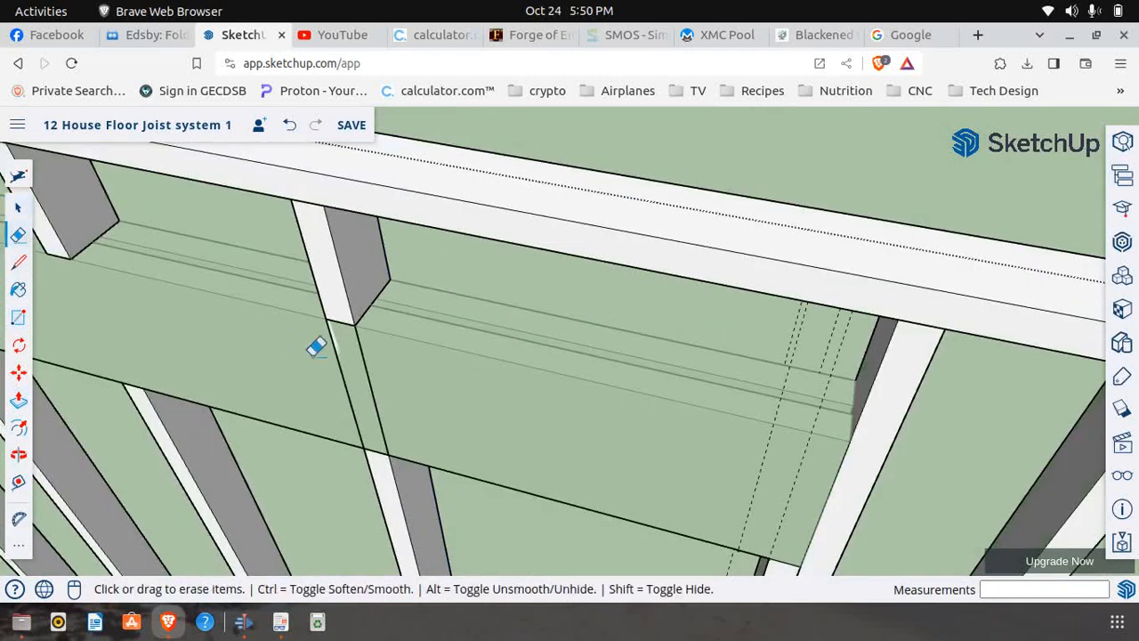
{"action": "left_click", "coordinate": [354, 371]}
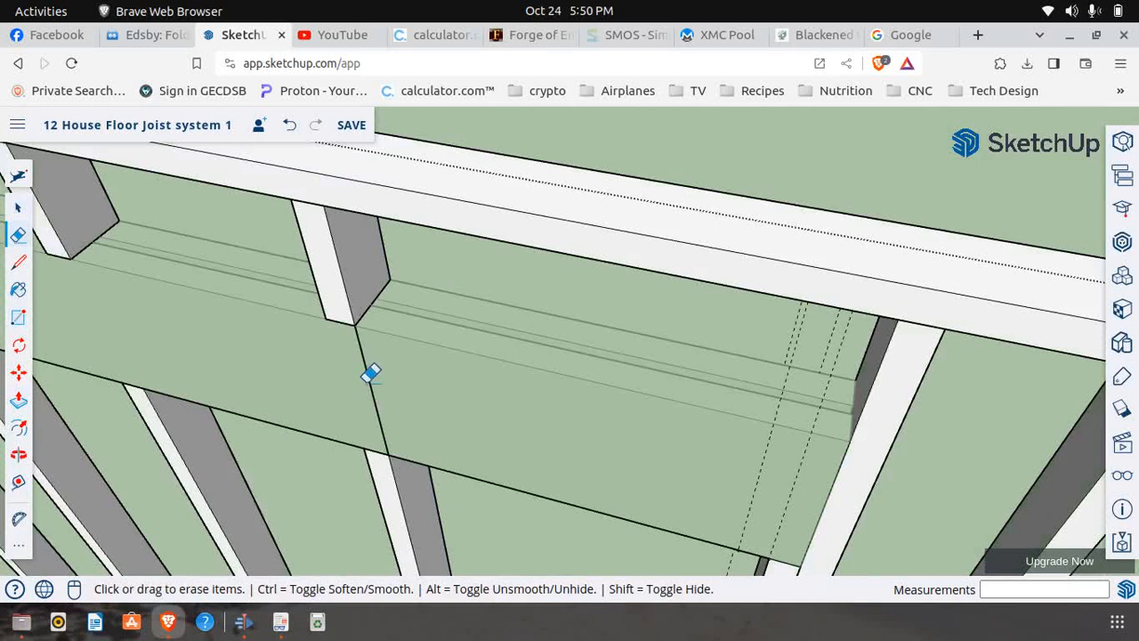
{"action": "scroll", "coordinate": [376, 381], "scroll_direction": "down", "scroll_amount": 3}
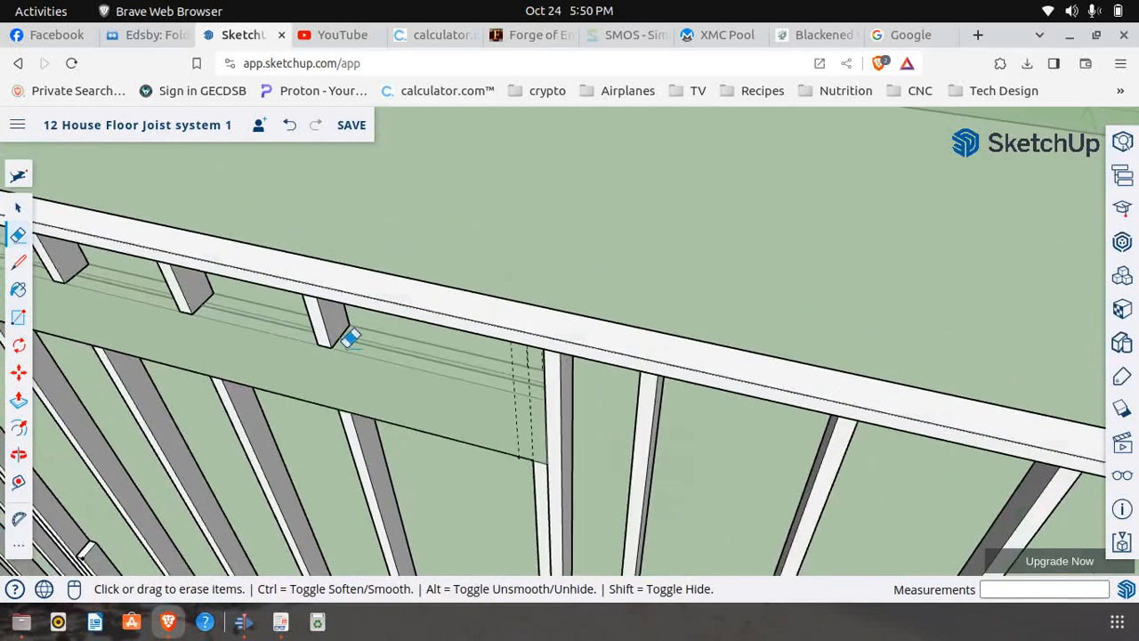
{"action": "left_click", "coordinate": [17, 207]}
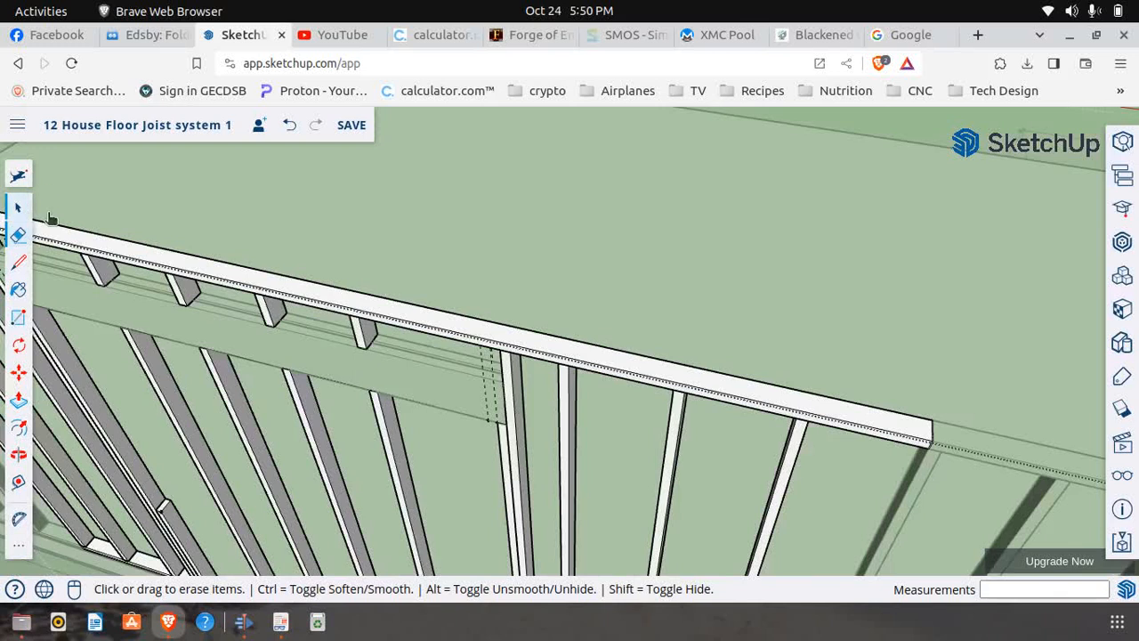
Copy the first cut intermediate stud from its header corner to clear space outside the wall, about 19' 8" away
{"action": "scroll", "coordinate": [614, 348], "scroll_direction": "down", "scroll_amount": 3}
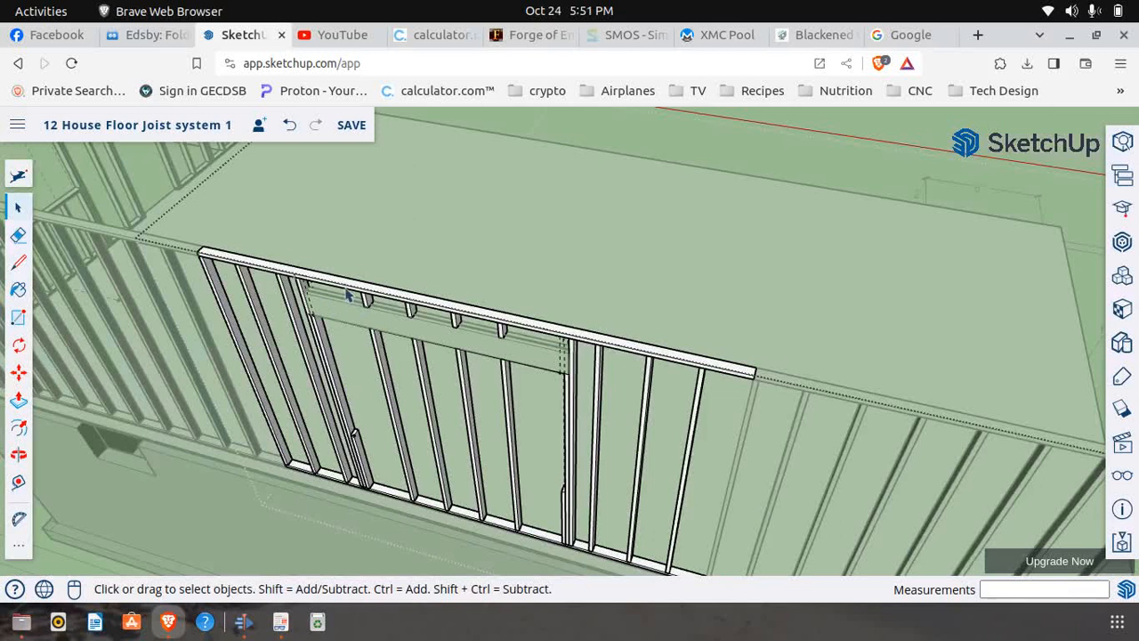
{"action": "scroll", "coordinate": [362, 302], "scroll_direction": "up", "scroll_amount": 3}
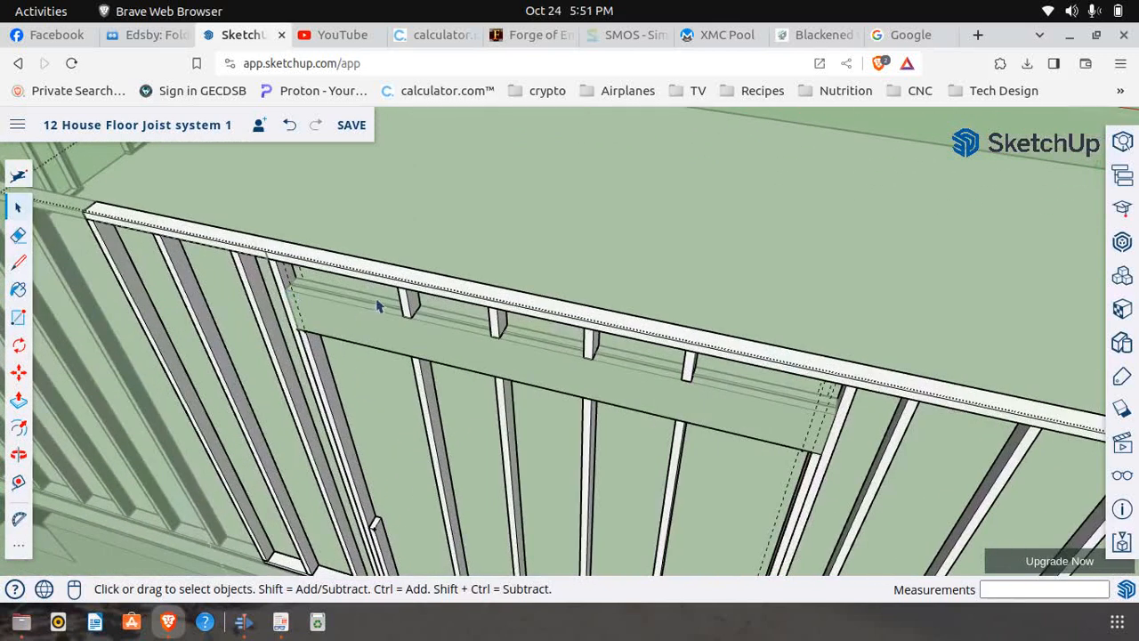
{"action": "left_click", "coordinate": [18, 372]}
{"action": "scroll", "coordinate": [417, 331], "scroll_direction": "up", "scroll_amount": 4}
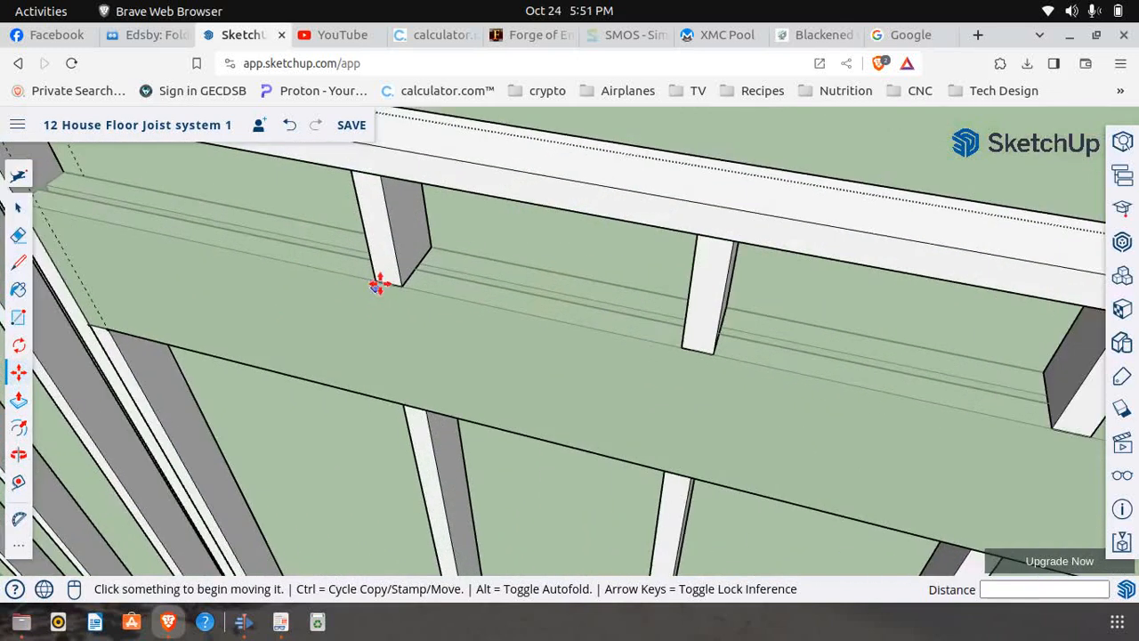
{"action": "left_click", "coordinate": [374, 290]}
{"action": "key", "text": "ctrl"}
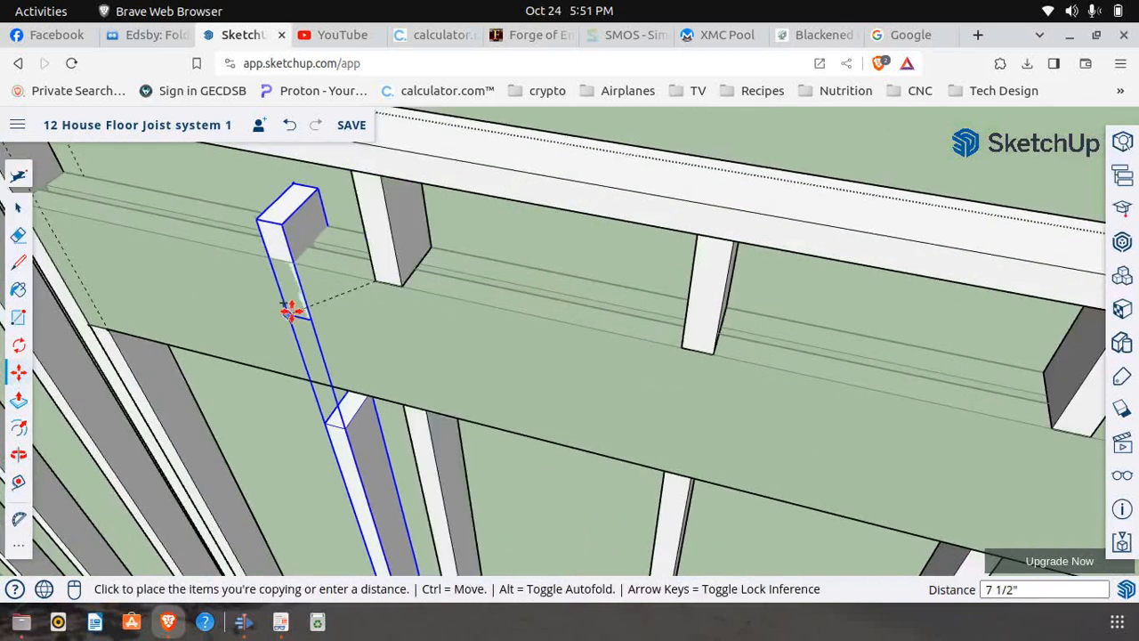
{"action": "scroll", "coordinate": [294, 307], "scroll_direction": "down", "scroll_amount": 4}
{"action": "scroll", "coordinate": [339, 257], "scroll_direction": "down", "scroll_amount": 5}
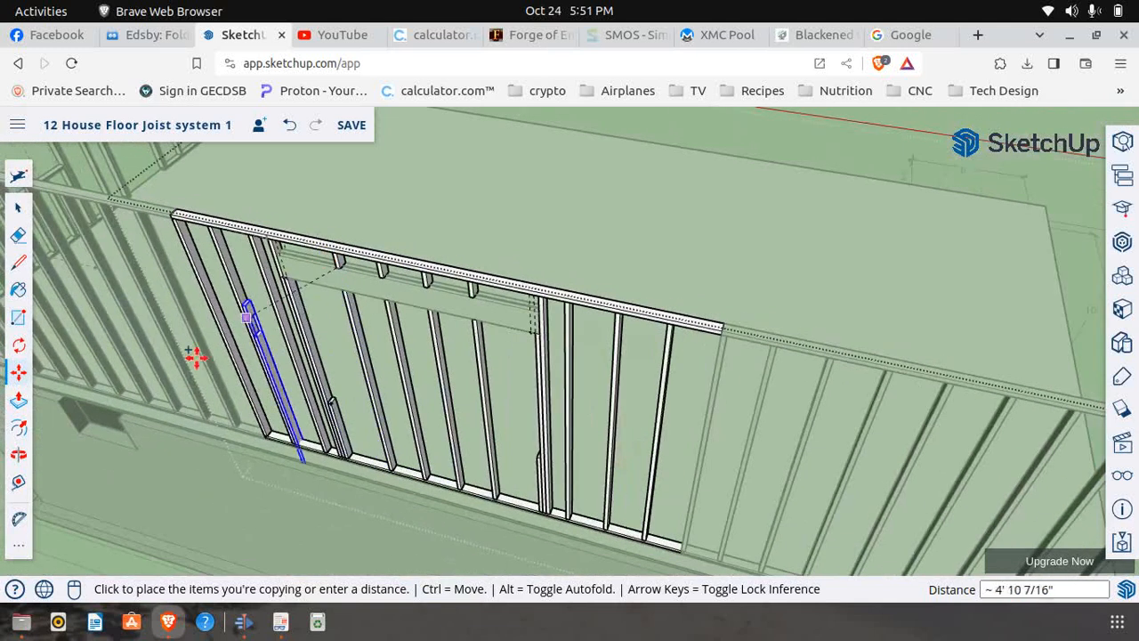
{"action": "scroll", "coordinate": [329, 247], "scroll_direction": "down", "scroll_amount": 6}
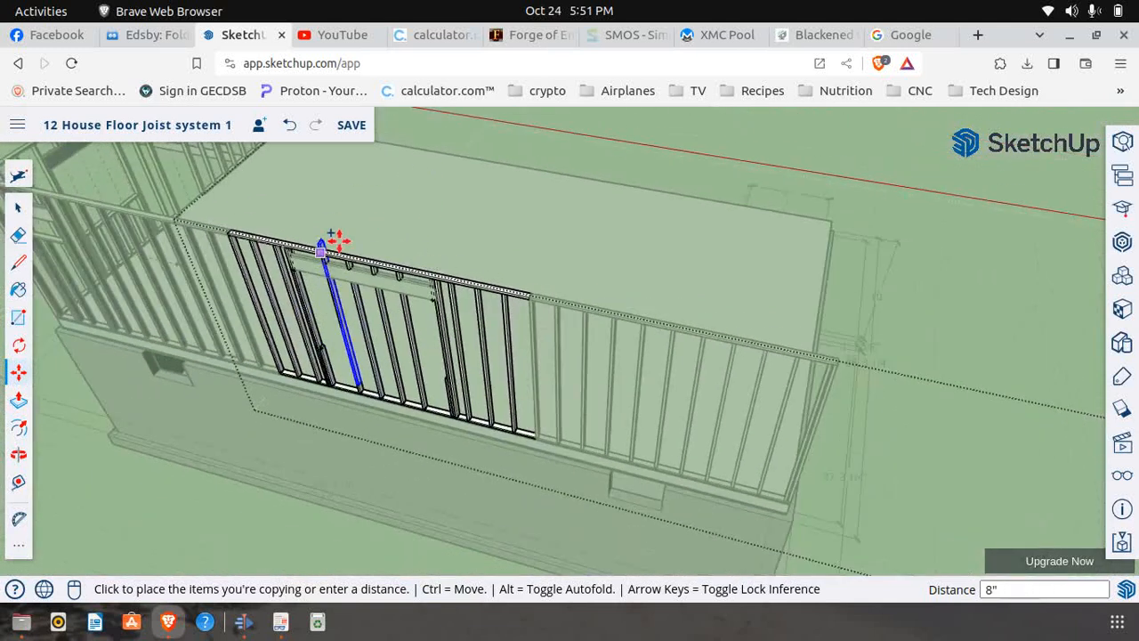
{"action": "left_click", "coordinate": [140, 389]}
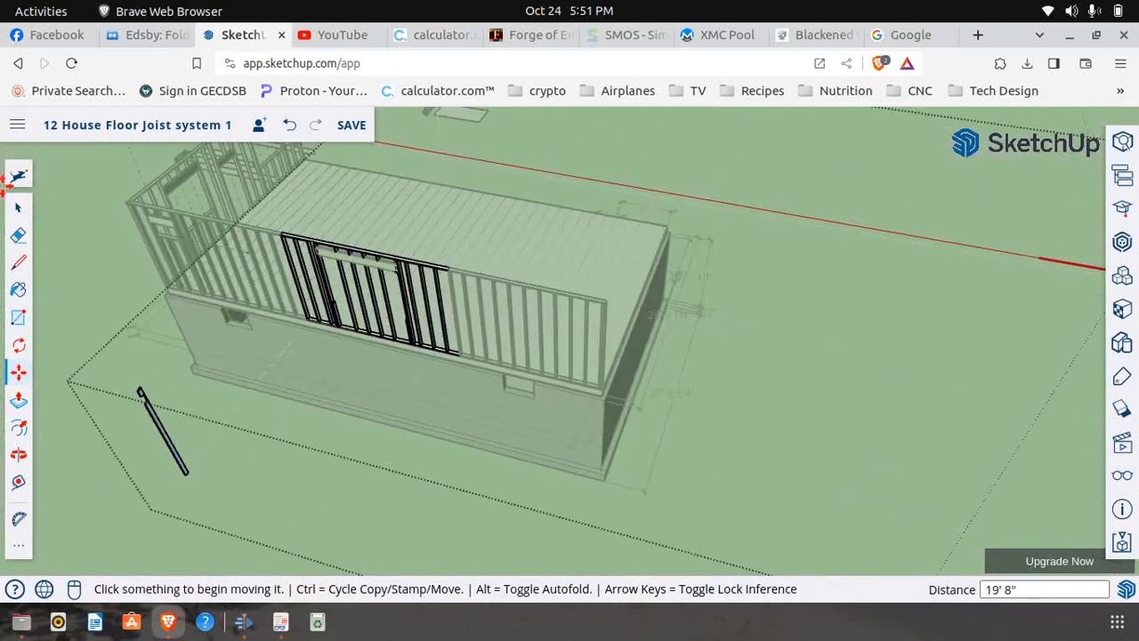
Make the copied stud outside the house unique and open it for editing
{"action": "left_click", "coordinate": [20, 208]}
{"action": "scroll", "coordinate": [173, 462], "scroll_direction": "up", "scroll_amount": 6}
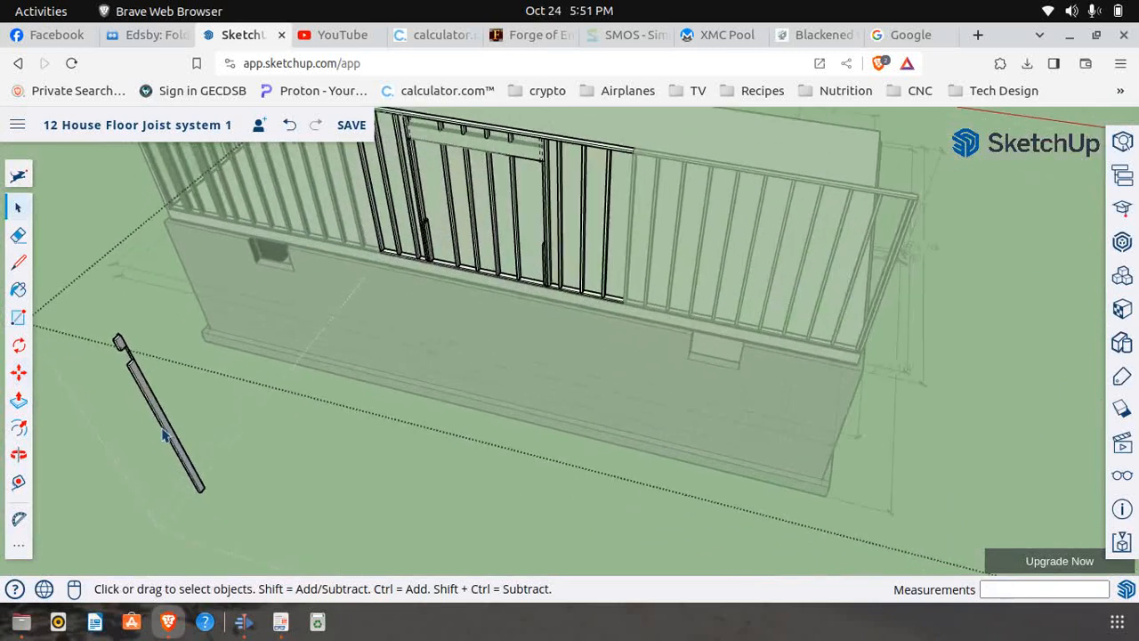
{"action": "right_click", "coordinate": [174, 424]}
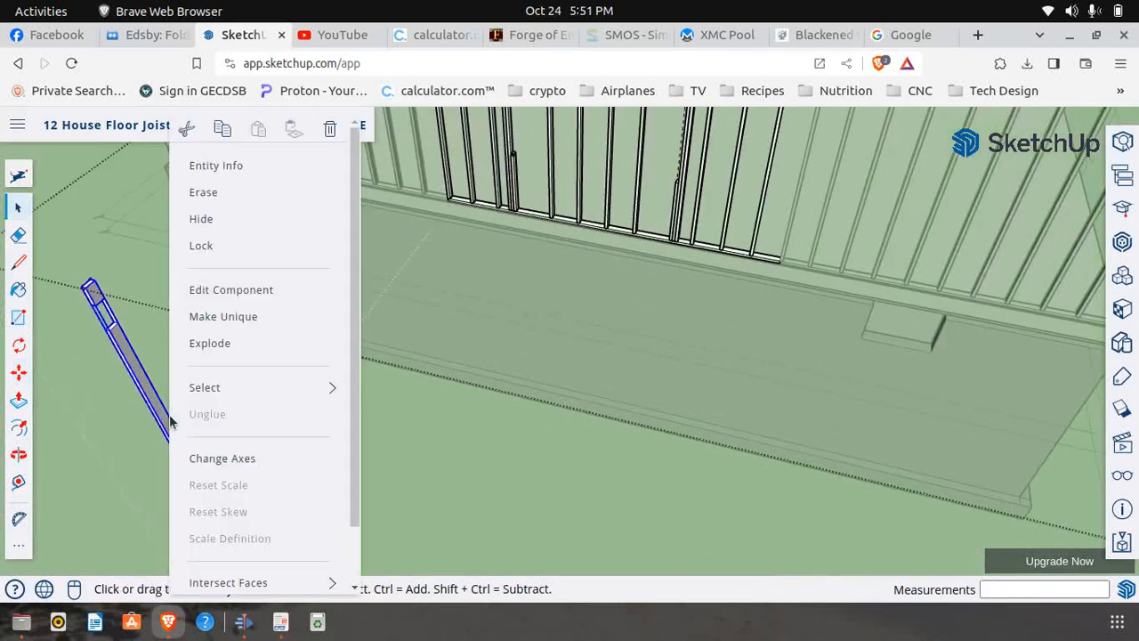
{"action": "left_click", "coordinate": [240, 318]}
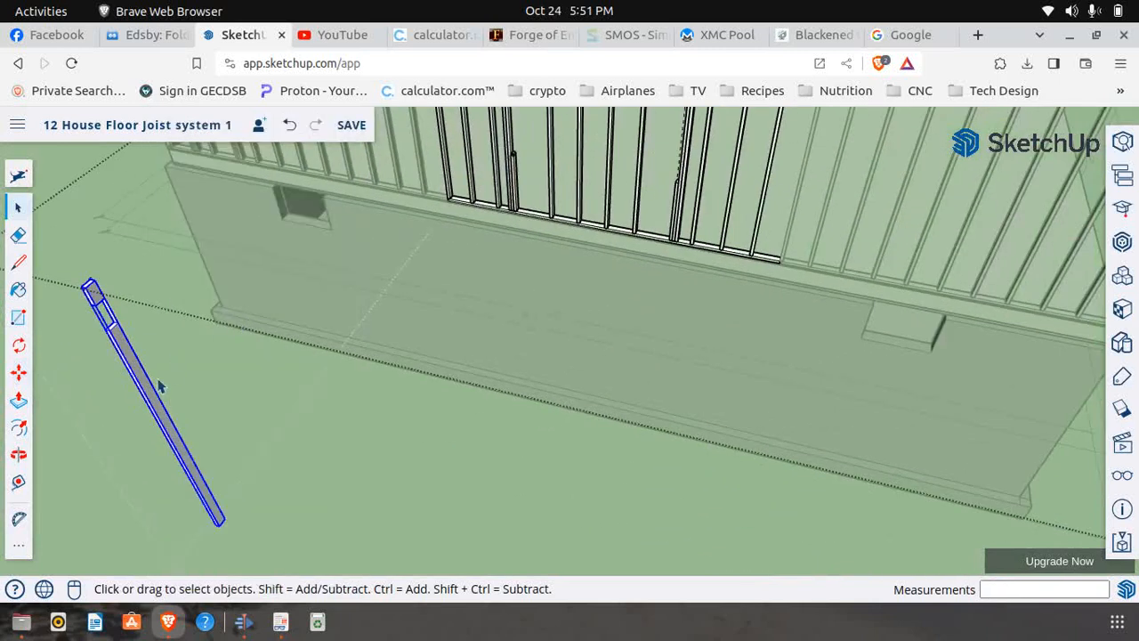
{"action": "right_click", "coordinate": [118, 332]}
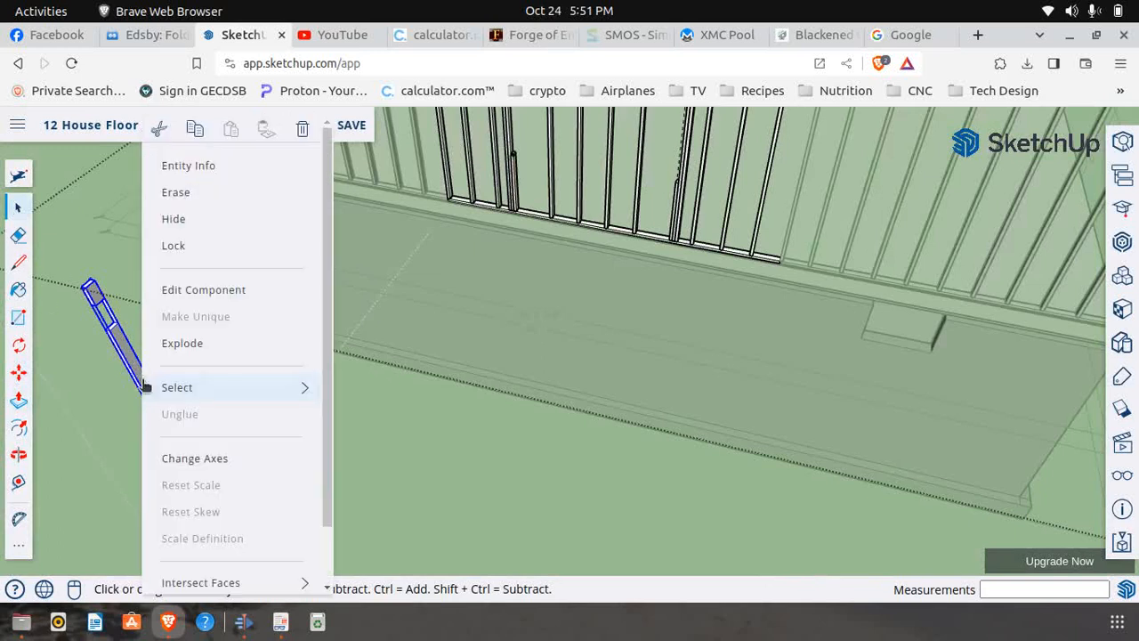
{"action": "left_click", "coordinate": [204, 292]}
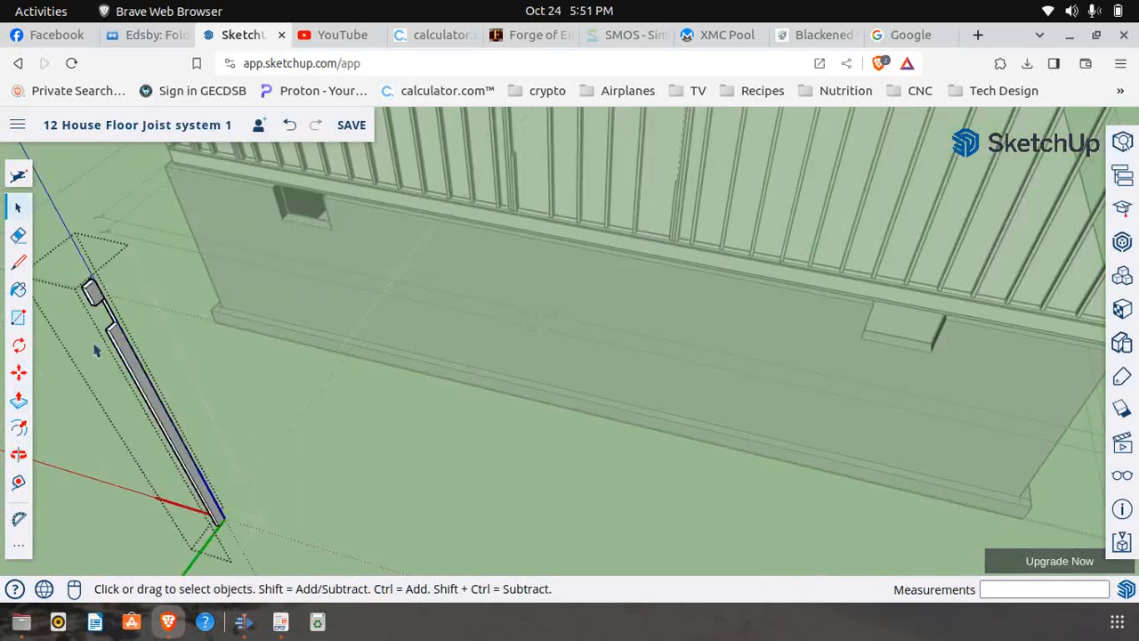
Erase the connecting edge and the long lower piece of the copied stud, keeping only the short upper block, and close the component
{"action": "left_click", "coordinate": [17, 234]}
{"action": "scroll", "coordinate": [128, 340], "scroll_direction": "up", "scroll_amount": 3}
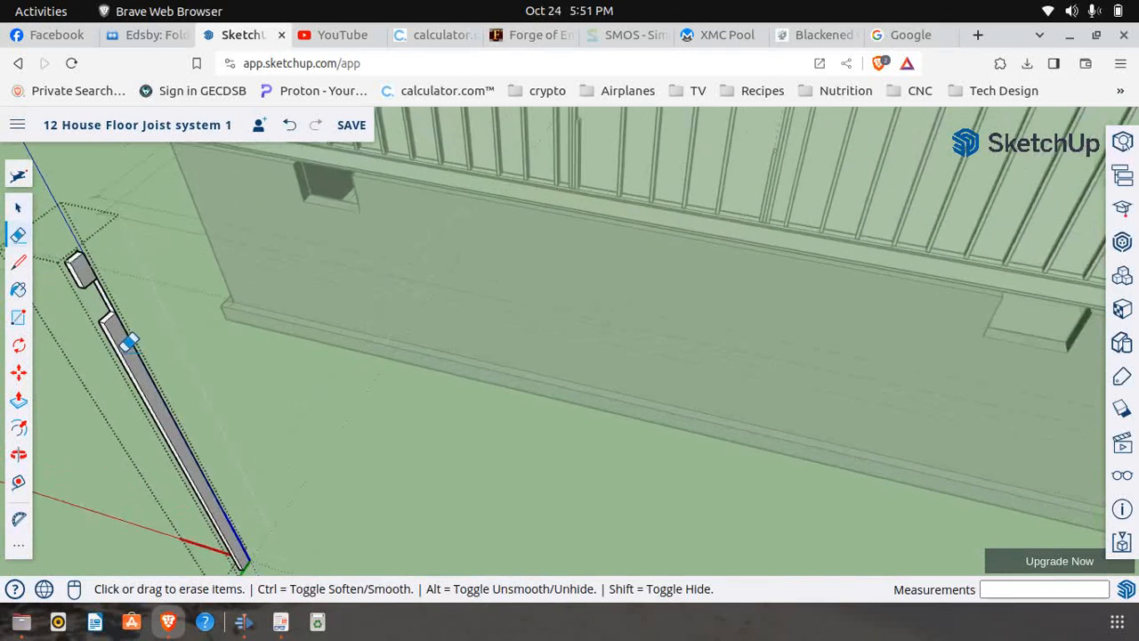
{"action": "left_click", "coordinate": [116, 297]}
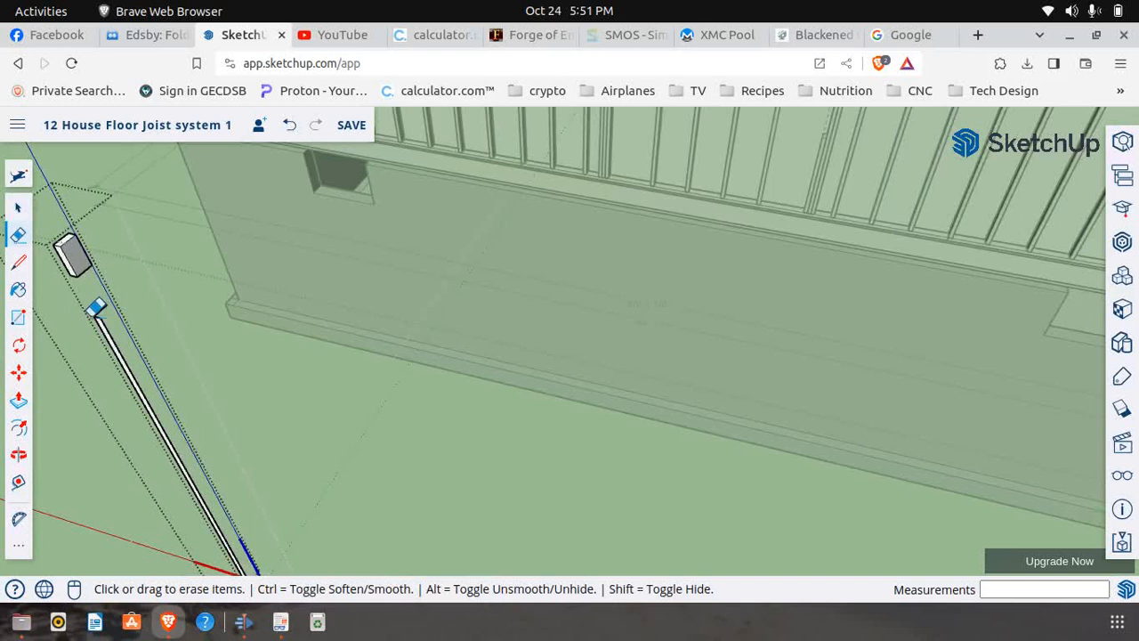
{"action": "left_click", "coordinate": [109, 327]}
{"action": "mouse_move", "coordinate": [113, 324]}
{"action": "middle_mouse_down"}
{"action": "mouse_move", "coordinate": [210, 465]}
{"action": "mouse_move", "coordinate": [204, 428]}
{"action": "middle_mouse_up"}
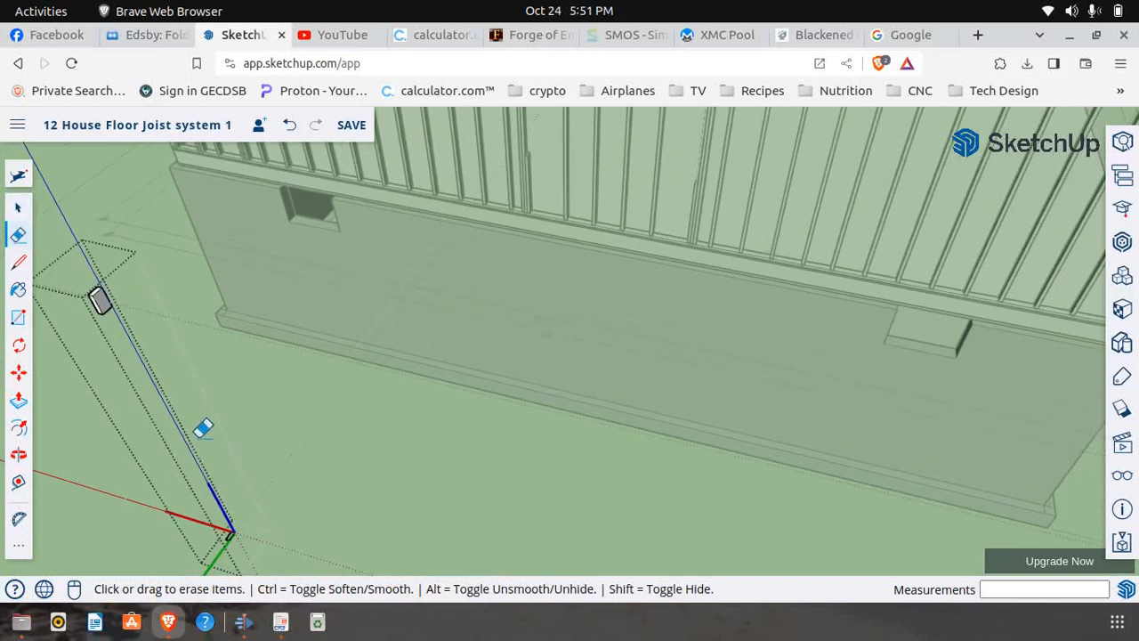
{"action": "left_click", "coordinate": [20, 208]}
{"action": "left_click_drag", "start_coordinate": [113, 406], "coordinate": [276, 566]}
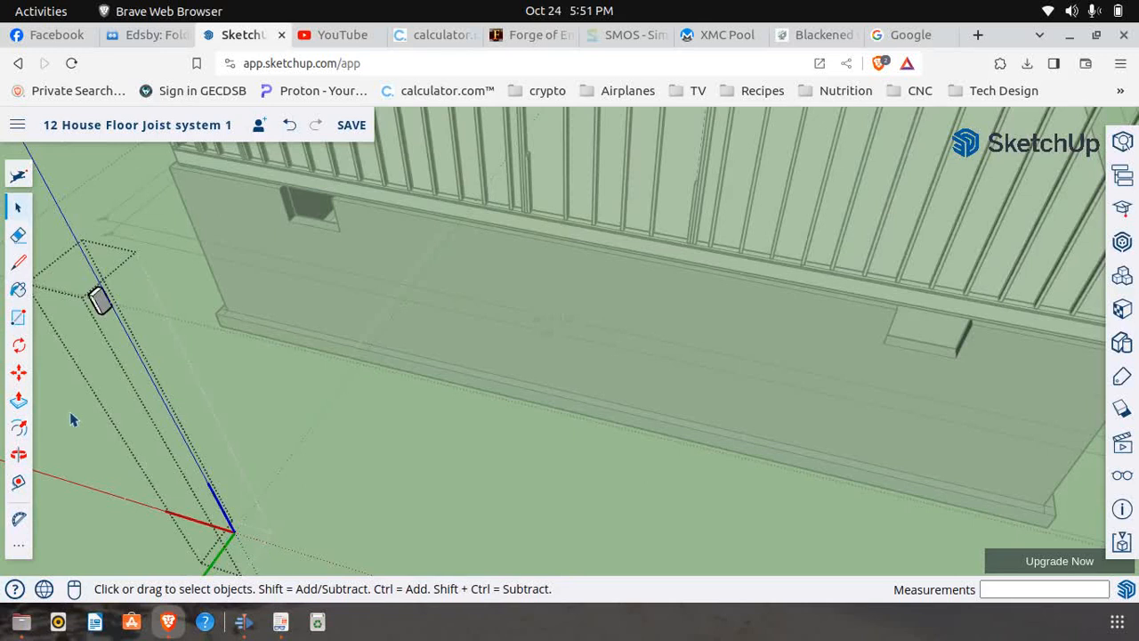
{"action": "left_click", "coordinate": [17, 235]}
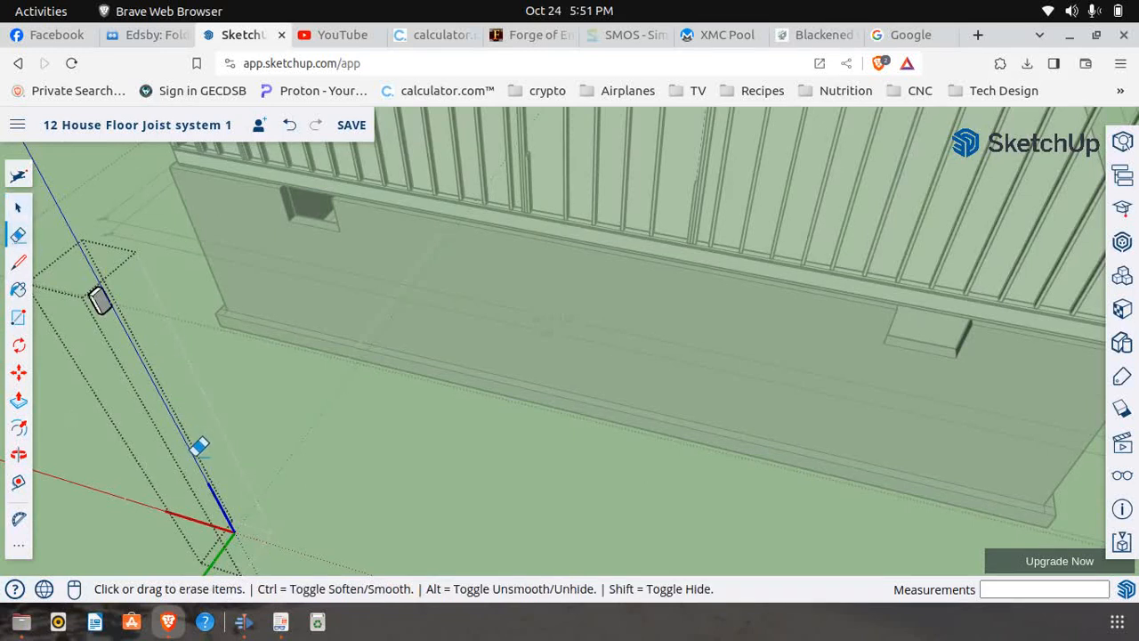
{"action": "middle_click_drag", "start_coordinate": [199, 395], "coordinate": [280, 436]}
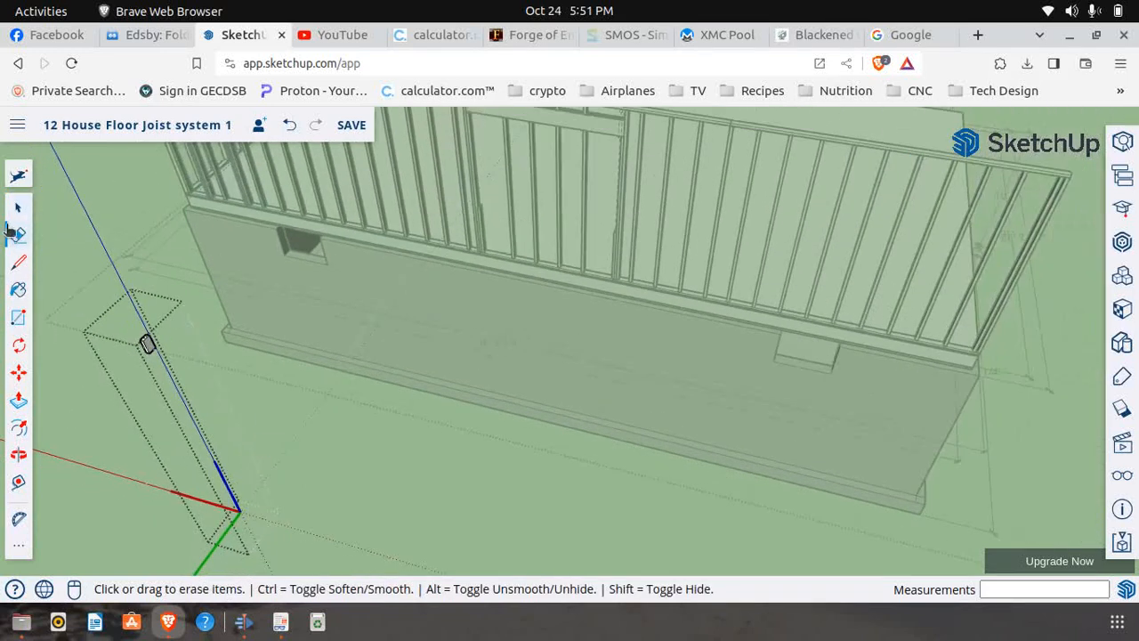
{"action": "left_click", "coordinate": [18, 210]}
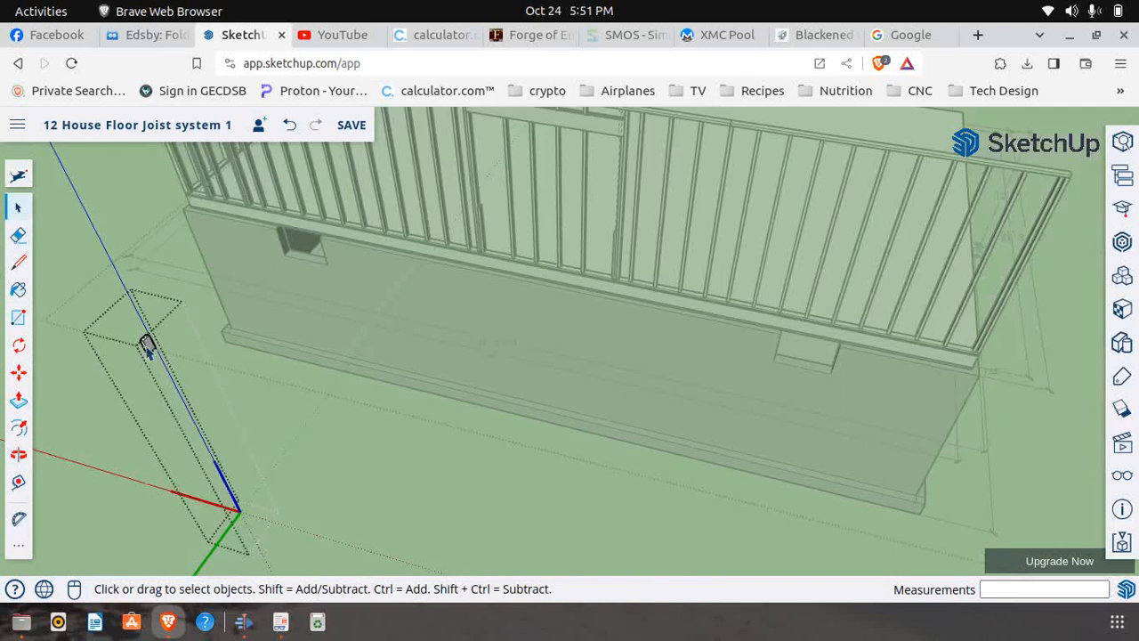
{"action": "left_click", "coordinate": [153, 260]}
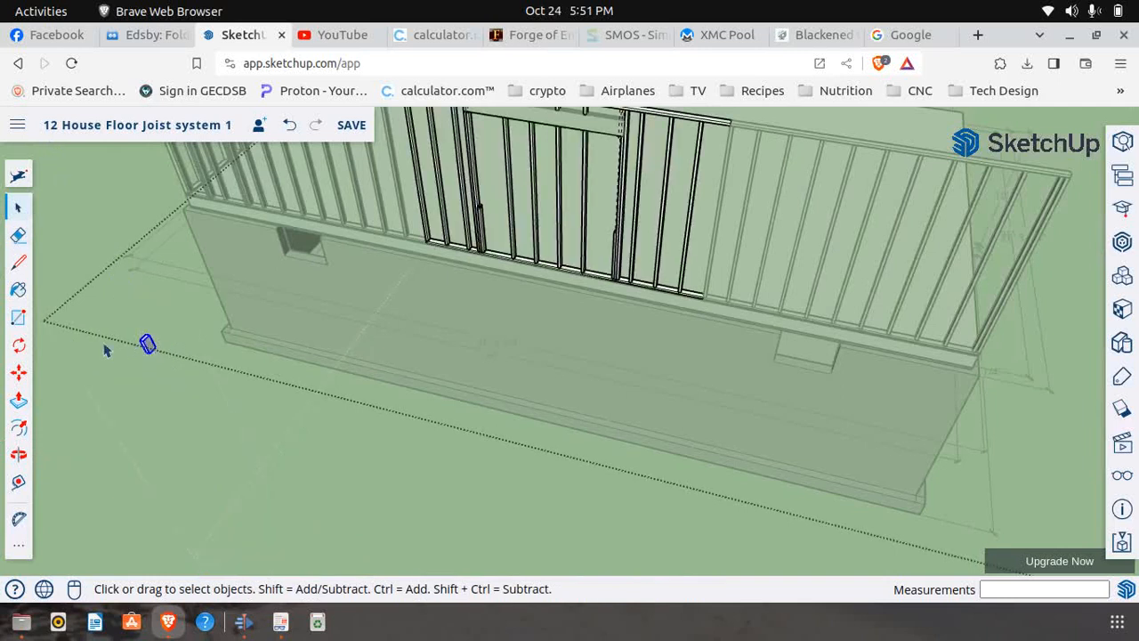
Move the short stud block from outside the house onto the header's end beside the full-height stud, beneath the top plate
{"action": "left_click", "coordinate": [18, 372]}
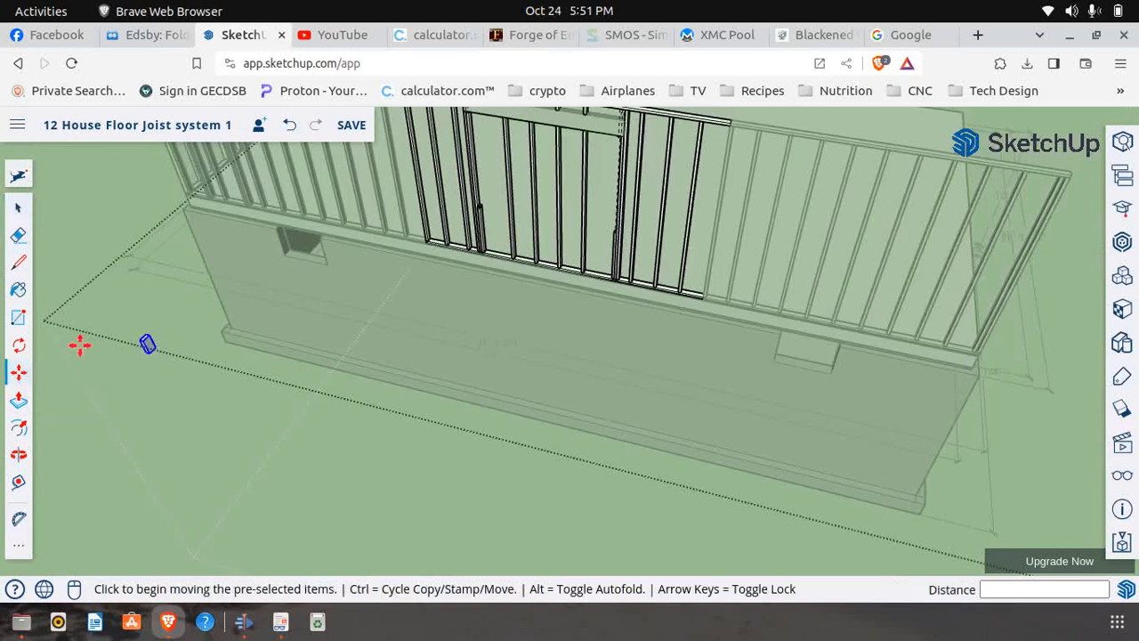
{"action": "scroll", "coordinate": [151, 356], "scroll_direction": "up", "scroll_amount": 4}
{"action": "scroll", "coordinate": [152, 349], "scroll_direction": "up", "scroll_amount": 2}
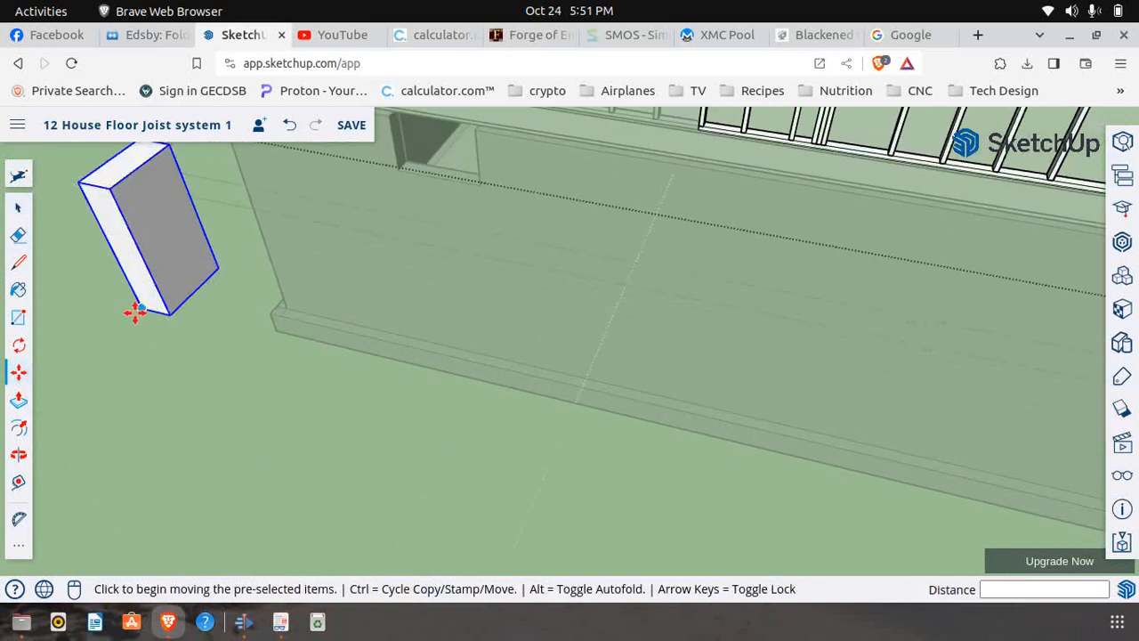
{"action": "left_click", "coordinate": [136, 311]}
{"action": "scroll", "coordinate": [127, 432], "scroll_direction": "down", "scroll_amount": 4}
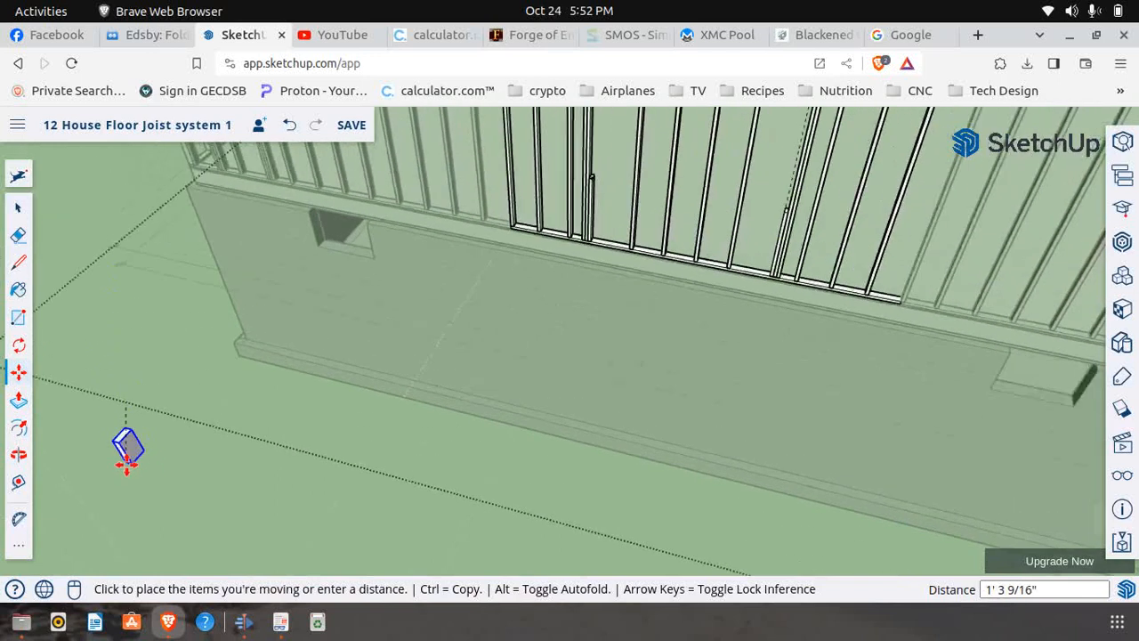
{"action": "scroll", "coordinate": [127, 460], "scroll_direction": "down", "scroll_amount": 3}
{"action": "scroll", "coordinate": [401, 176], "scroll_direction": "up", "scroll_amount": 5}
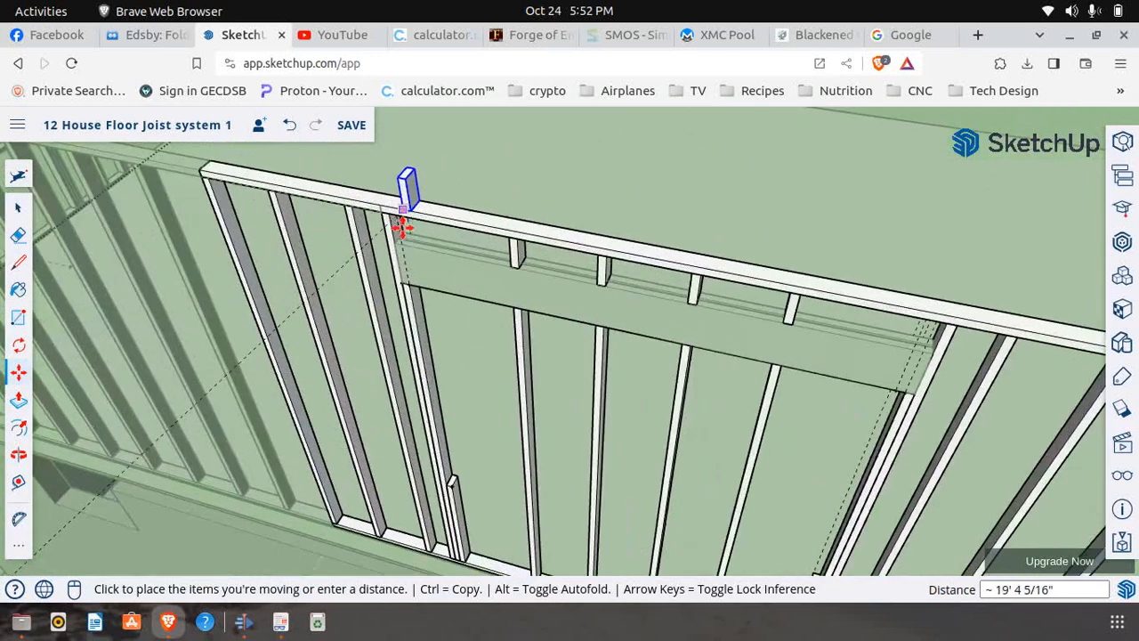
{"action": "scroll", "coordinate": [401, 218], "scroll_direction": "up", "scroll_amount": 4}
{"action": "left_click", "coordinate": [360, 265]}
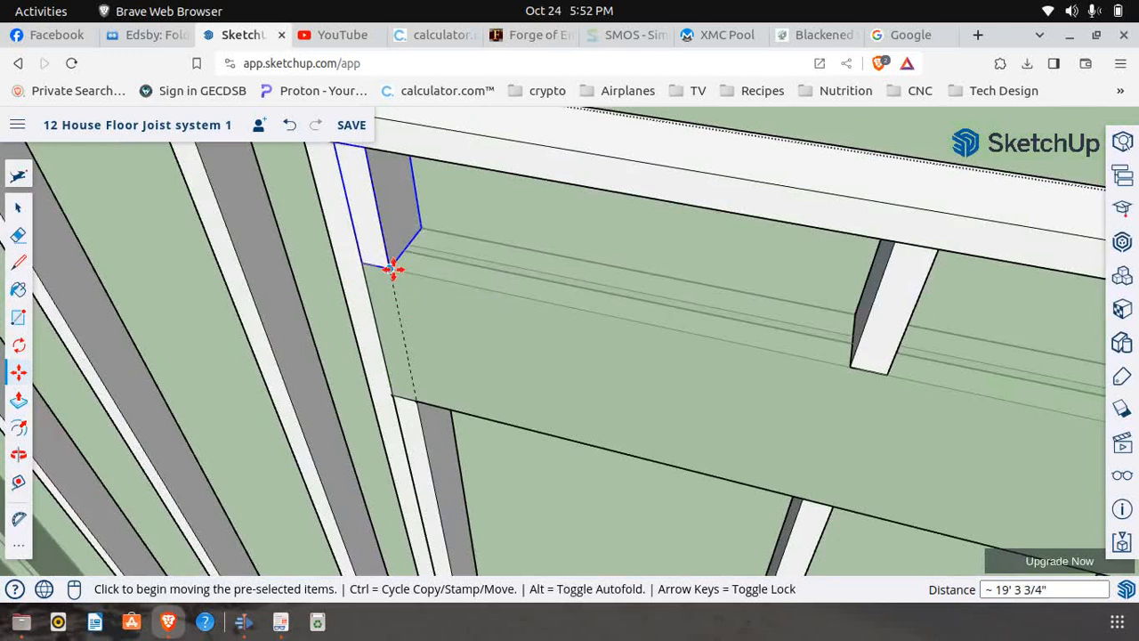
Copy the short block 7' 9" along the wall to the opposite end of the header
{"action": "left_click", "coordinate": [394, 269]}
{"action": "key", "text": "ctrl"}
{"action": "scroll", "coordinate": [519, 305], "scroll_direction": "down", "scroll_amount": 3}
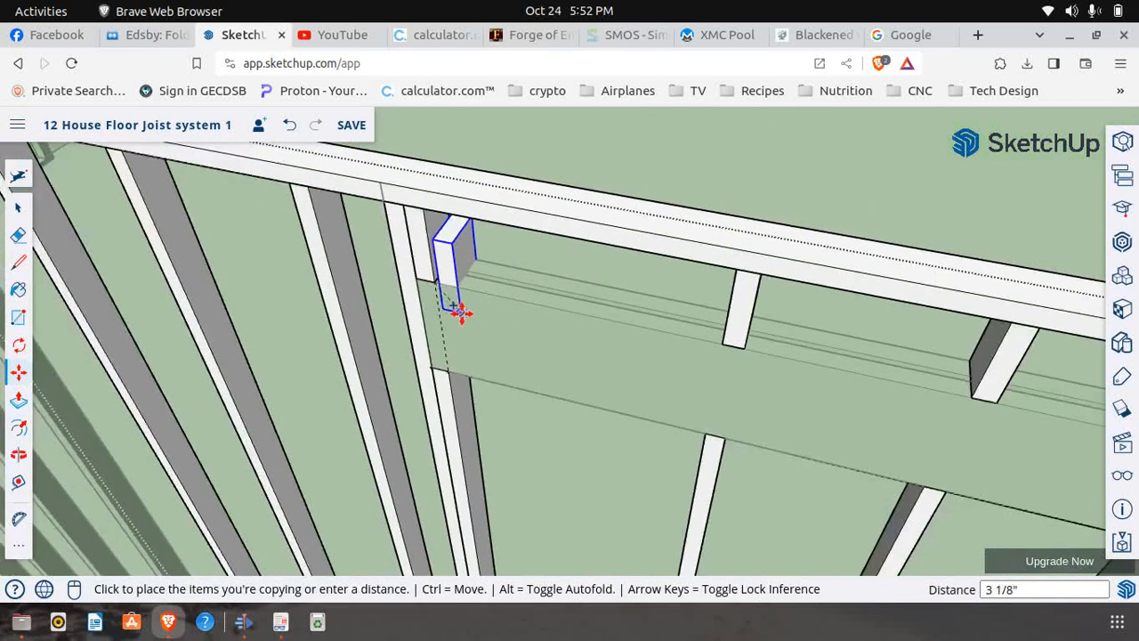
{"action": "scroll", "coordinate": [318, 318], "scroll_direction": "down", "scroll_amount": 6}
{"action": "scroll", "coordinate": [552, 365], "scroll_direction": "up", "scroll_amount": 4}
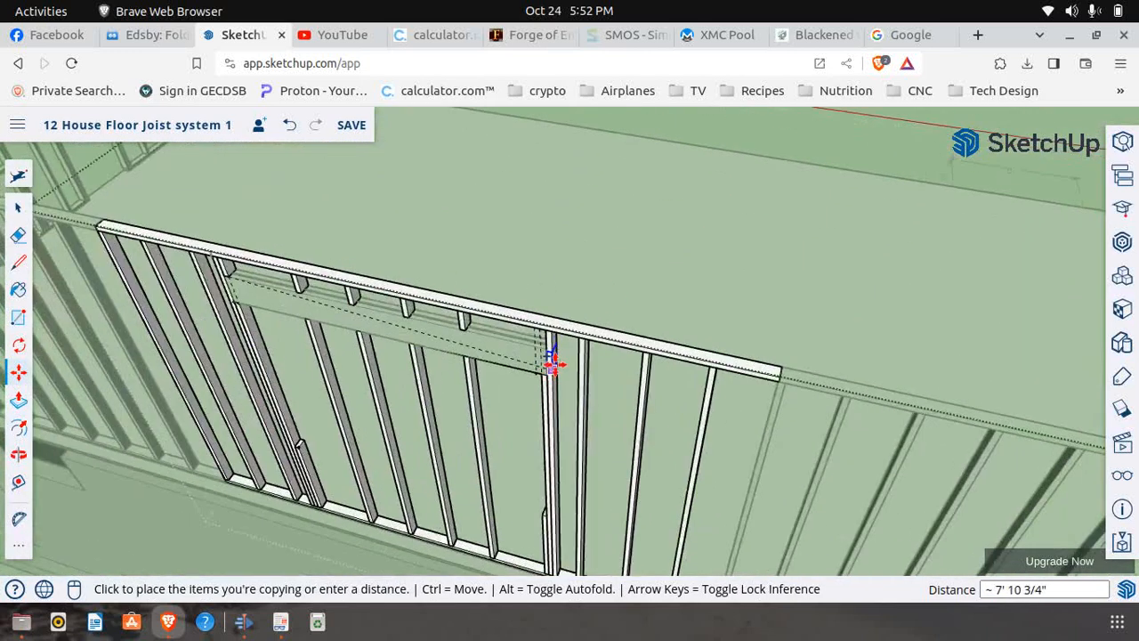
{"action": "scroll", "coordinate": [552, 365], "scroll_direction": "up", "scroll_amount": 4}
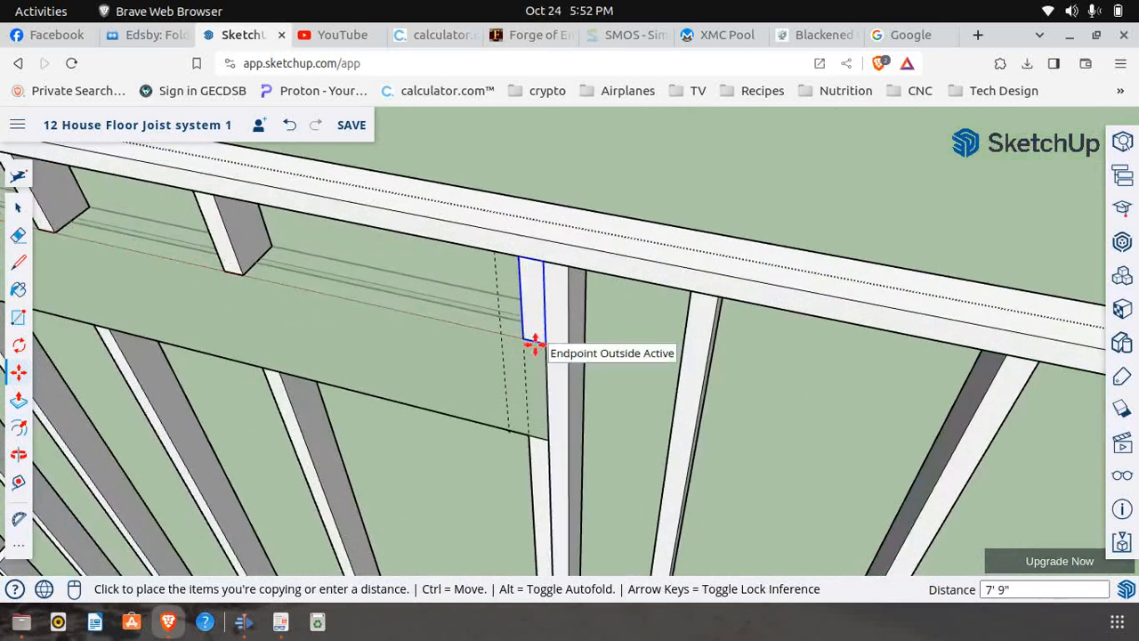
{"action": "left_click", "coordinate": [539, 341]}
{"action": "scroll", "coordinate": [488, 338], "scroll_direction": "down", "scroll_amount": 3}
{"action": "scroll", "coordinate": [242, 369], "scroll_direction": "down", "scroll_amount": 3}
On the wall's inside face, edit the intermediate stud nearest the copied block, erase its leftover edge across the header, and close the component
{"action": "middle_click_drag", "start_coordinate": [20, 458], "coordinate": [51, 456]}
{"action": "left_click_drag", "start_coordinate": [594, 361], "coordinate": [361, 252]}
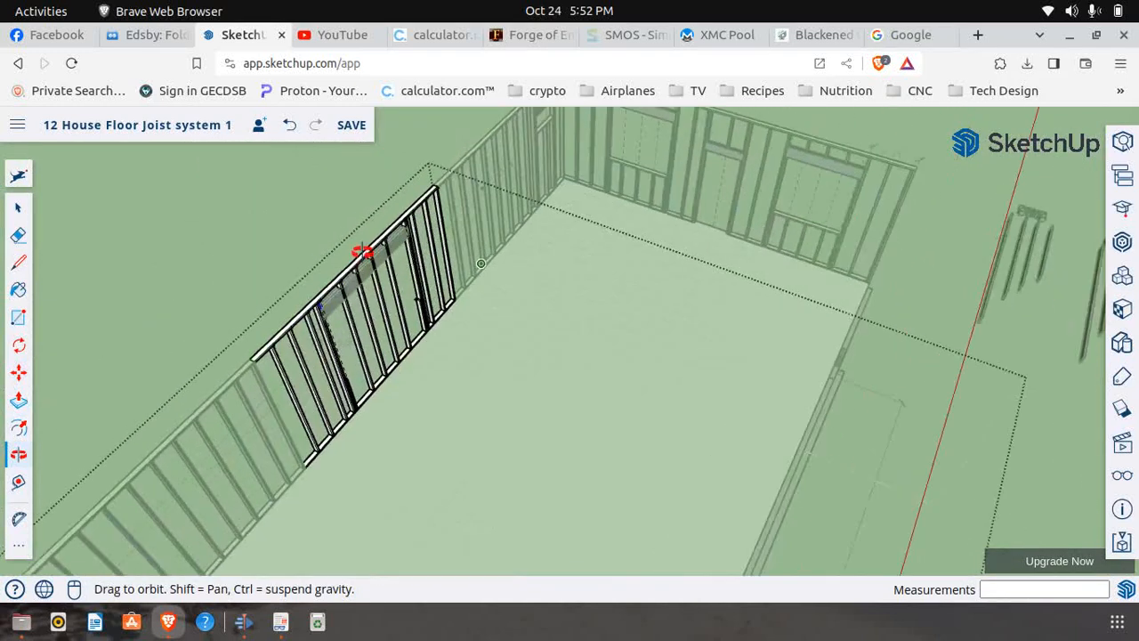
{"action": "scroll", "coordinate": [356, 293], "scroll_direction": "up", "scroll_amount": 6}
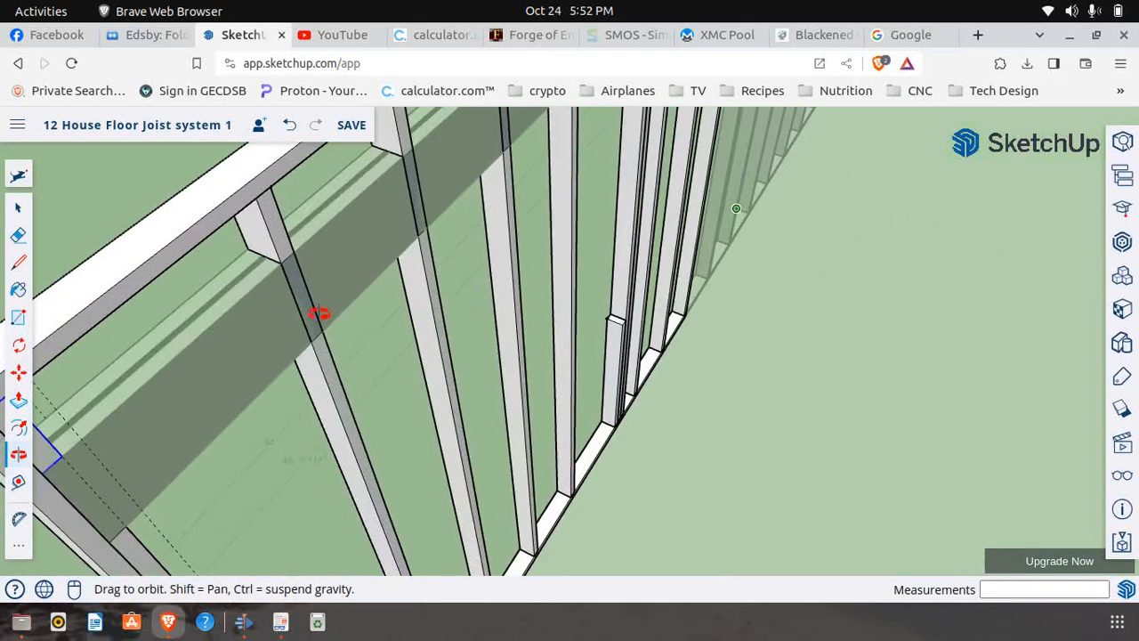
{"action": "scroll", "coordinate": [325, 296], "scroll_direction": "down", "scroll_amount": 3}
{"action": "left_click", "coordinate": [18, 207]}
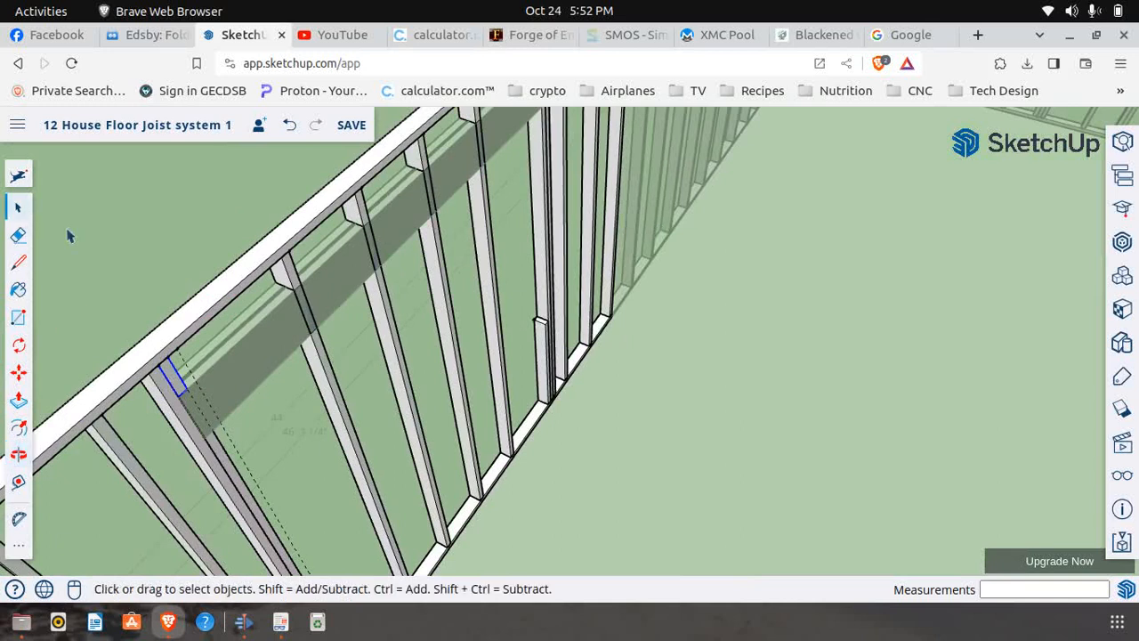
{"action": "scroll", "coordinate": [298, 378], "scroll_direction": "up", "scroll_amount": 3}
{"action": "left_click", "coordinate": [298, 378]}
{"action": "right_click", "coordinate": [307, 374]}
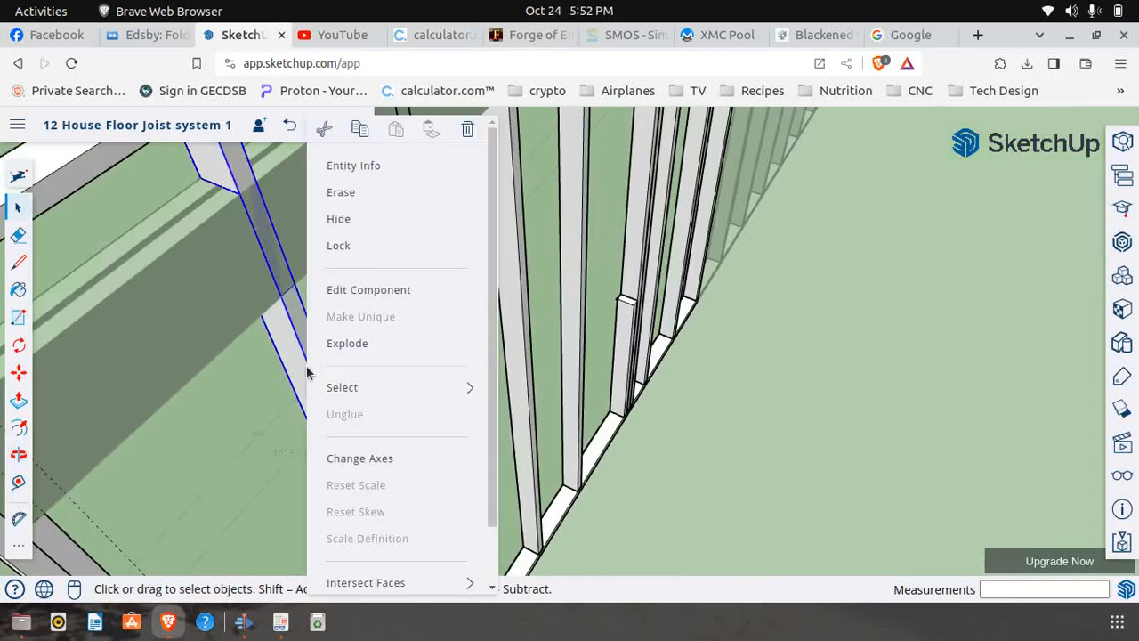
{"action": "left_click", "coordinate": [367, 290]}
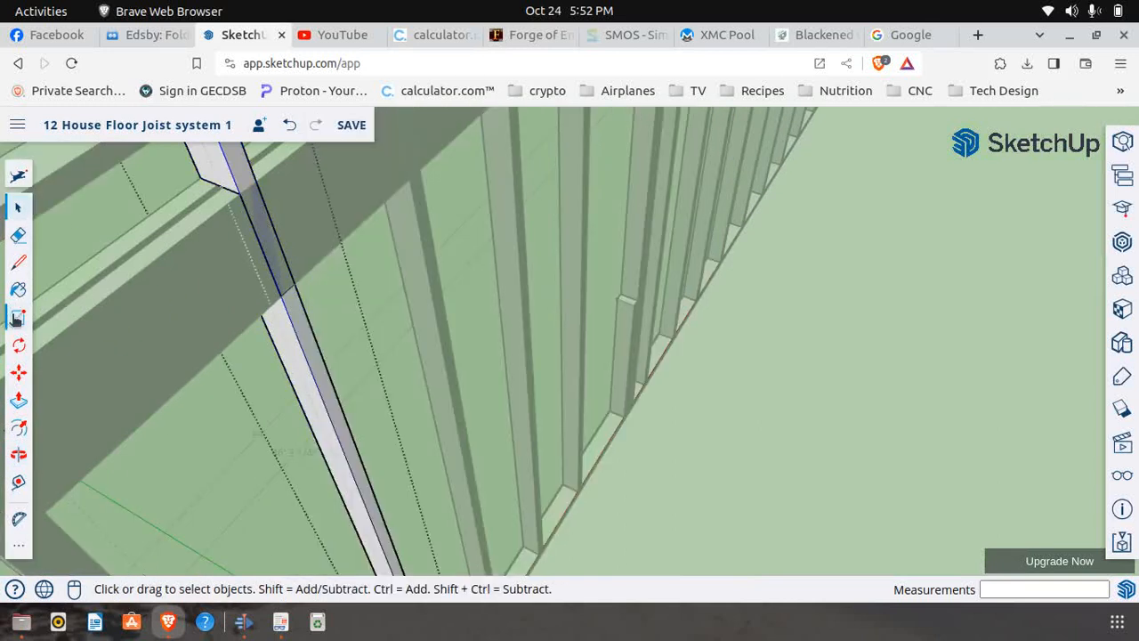
{"action": "left_click", "coordinate": [18, 234]}
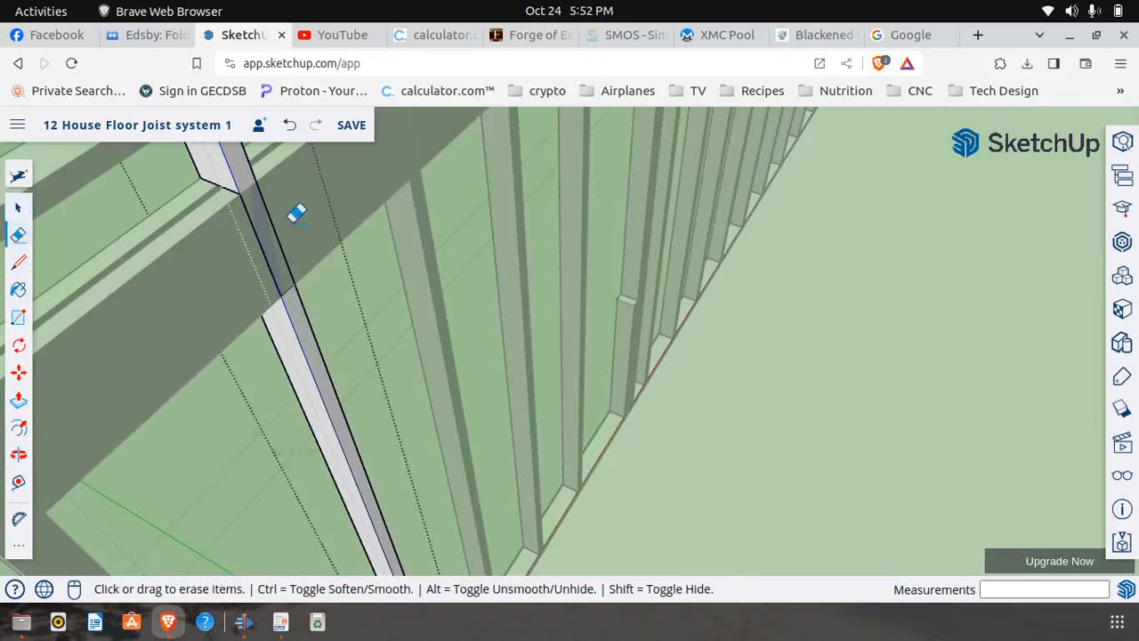
{"action": "left_click", "coordinate": [259, 243]}
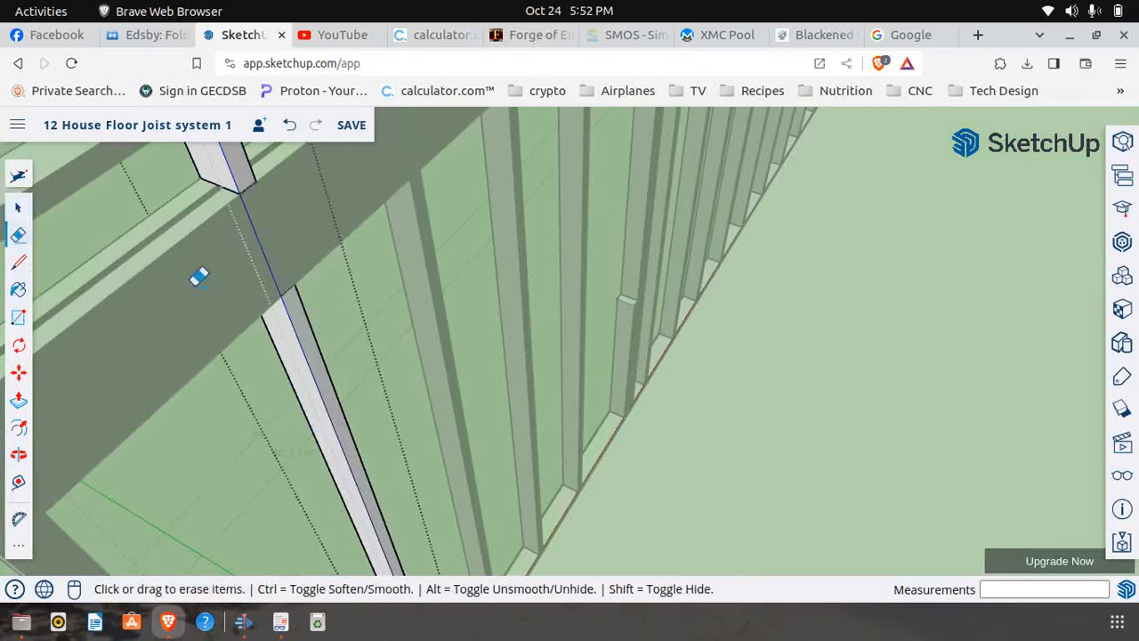
{"action": "scroll", "coordinate": [191, 282], "scroll_direction": "down", "scroll_amount": 3}
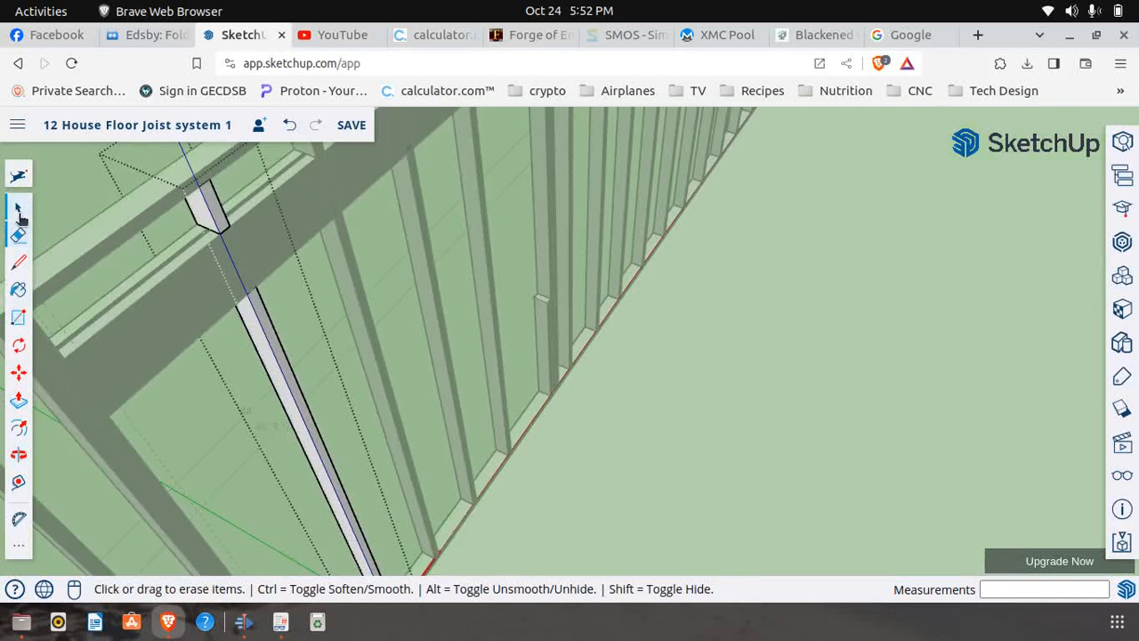
{"action": "left_click", "coordinate": [18, 209]}
{"action": "scroll", "coordinate": [463, 259], "scroll_direction": "down", "scroll_amount": 3}
Edit the second intermediate stud from the copied block, erase its inside edge crossing the header, and close the component
{"action": "left_click", "coordinate": [354, 283]}
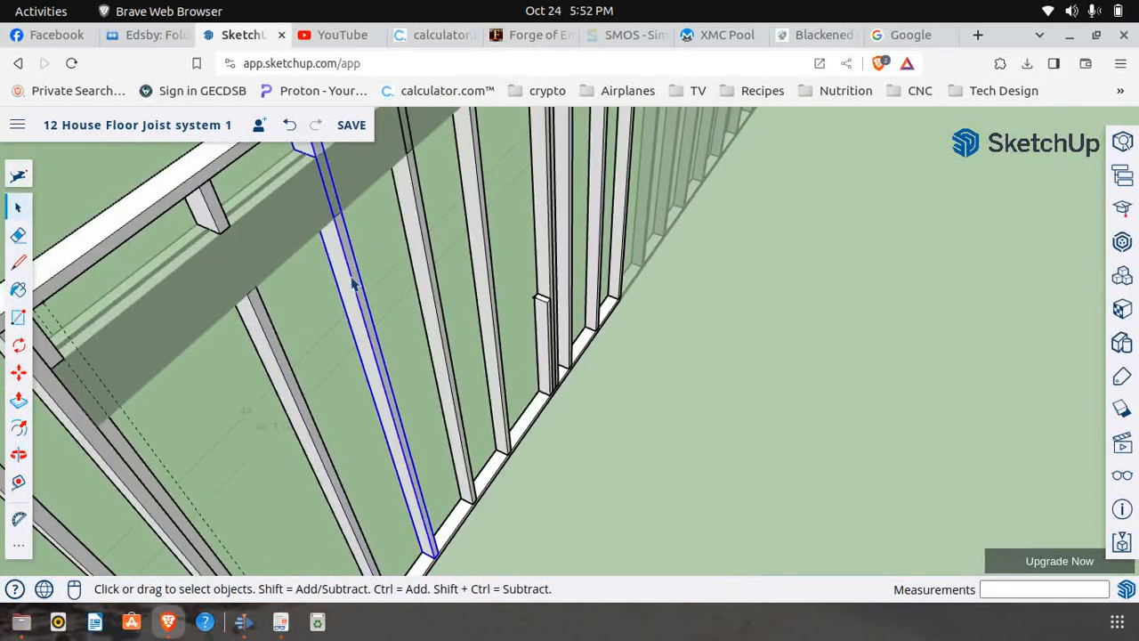
{"action": "right_click", "coordinate": [354, 283]}
{"action": "left_click", "coordinate": [424, 294]}
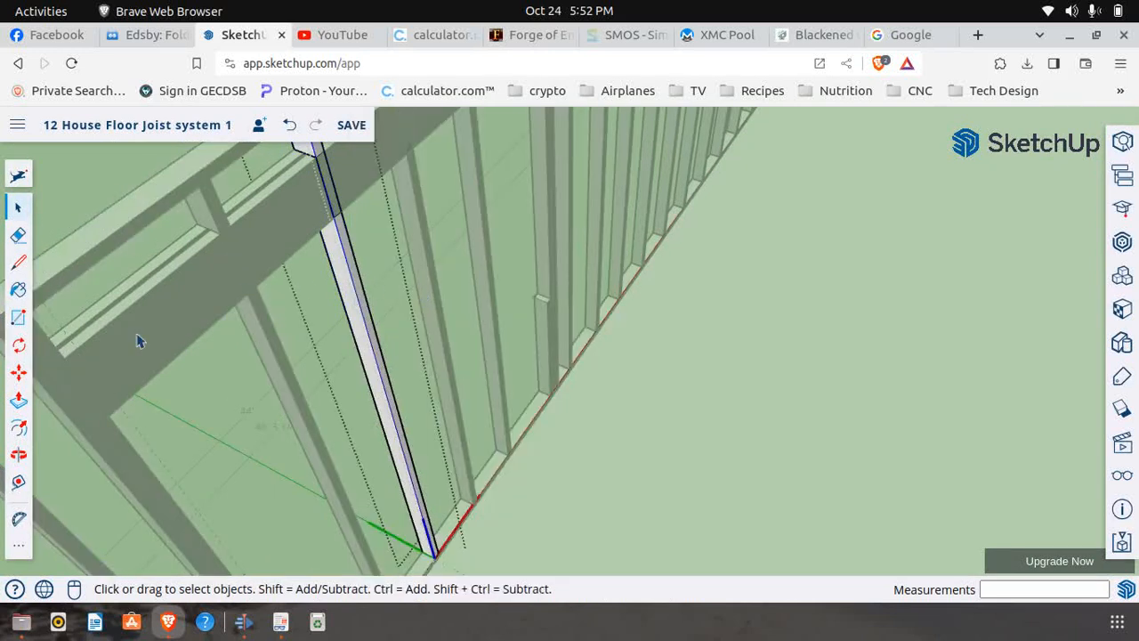
{"action": "left_click", "coordinate": [18, 235]}
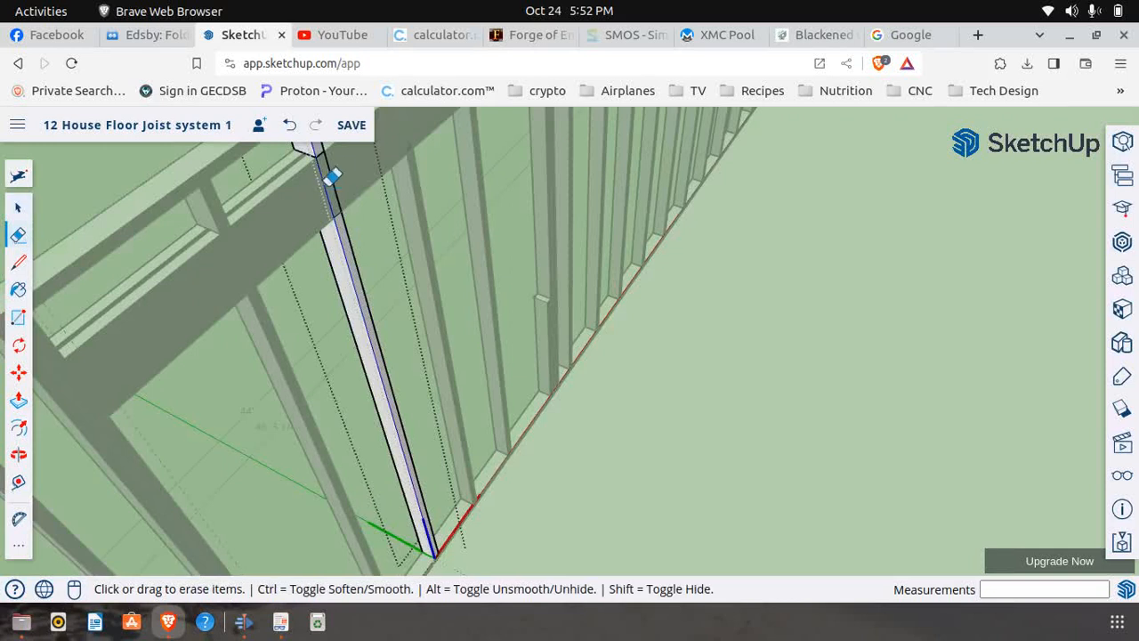
{"action": "scroll", "coordinate": [258, 255], "scroll_direction": "down", "scroll_amount": 2}
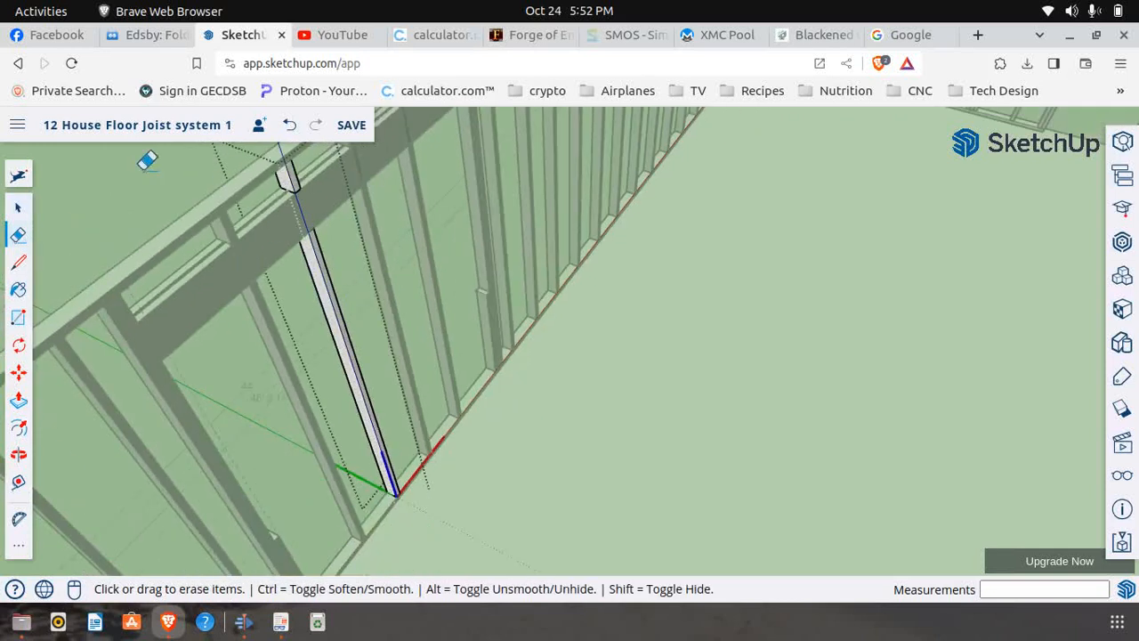
{"action": "left_click", "coordinate": [19, 208]}
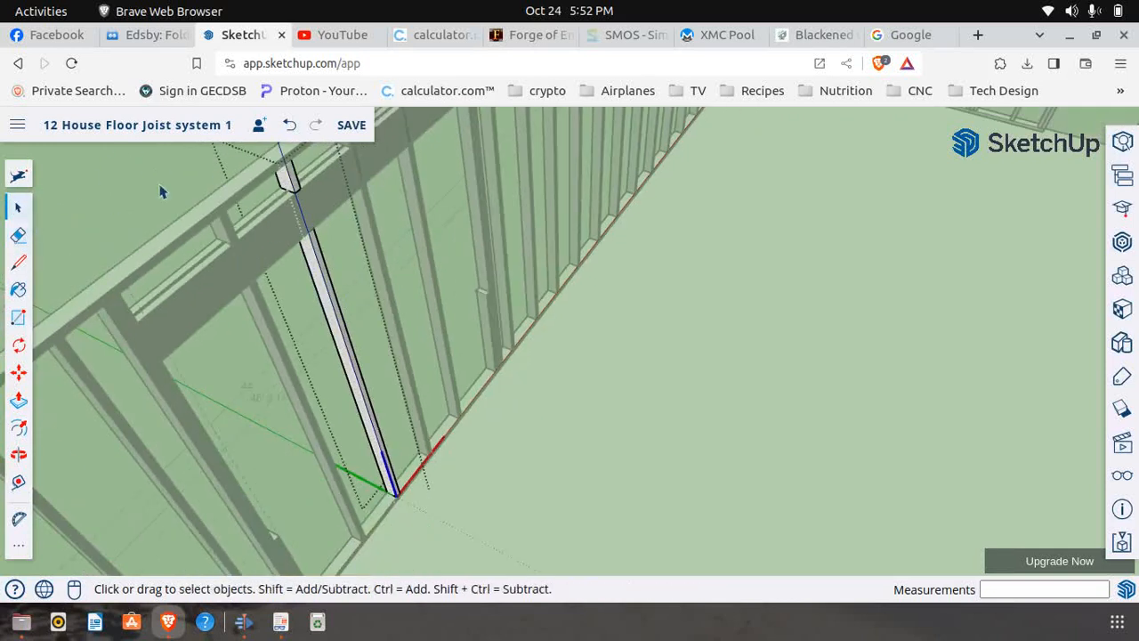
{"action": "scroll", "coordinate": [267, 185], "scroll_direction": "down", "scroll_amount": 3}
{"action": "scroll", "coordinate": [299, 182], "scroll_direction": "up", "scroll_amount": 4}
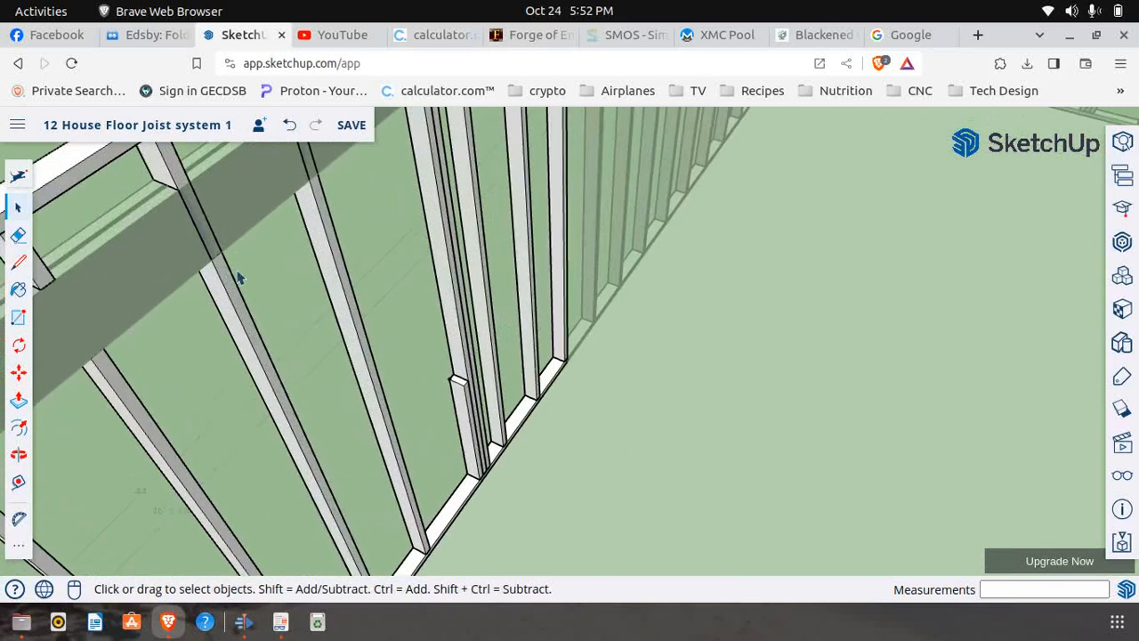
Edit the third intermediate stud, erase the inside edge joining its upper and lower pieces across the header, and close the component
{"action": "left_click", "coordinate": [236, 305]}
{"action": "right_click", "coordinate": [237, 302]}
{"action": "left_click", "coordinate": [259, 294]}
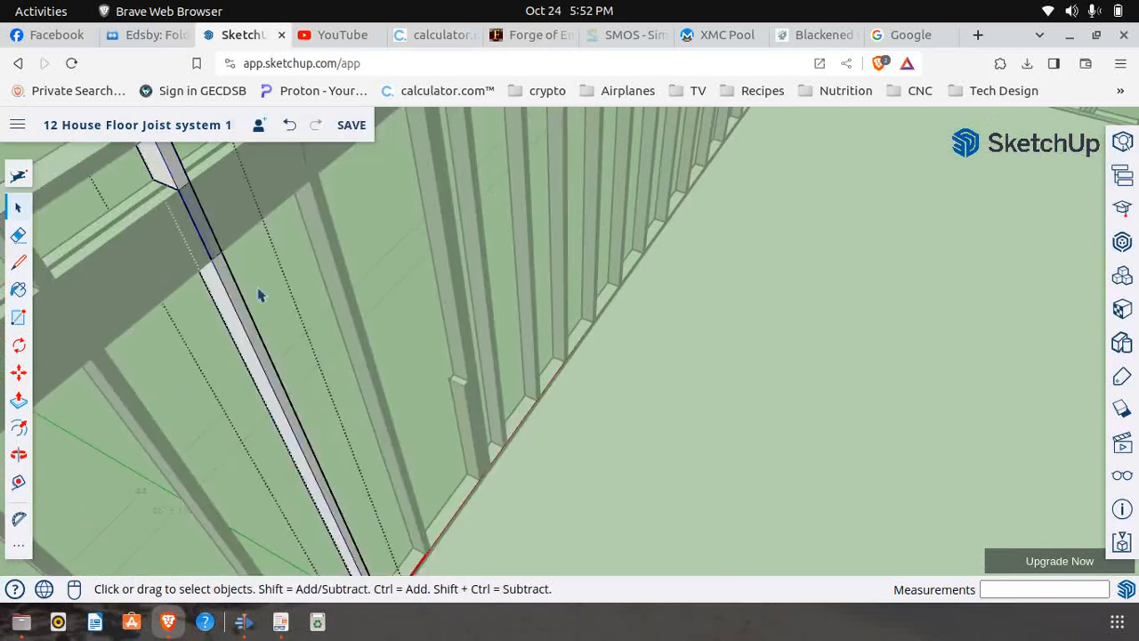
{"action": "left_click", "coordinate": [19, 235]}
{"action": "left_click", "coordinate": [199, 225]}
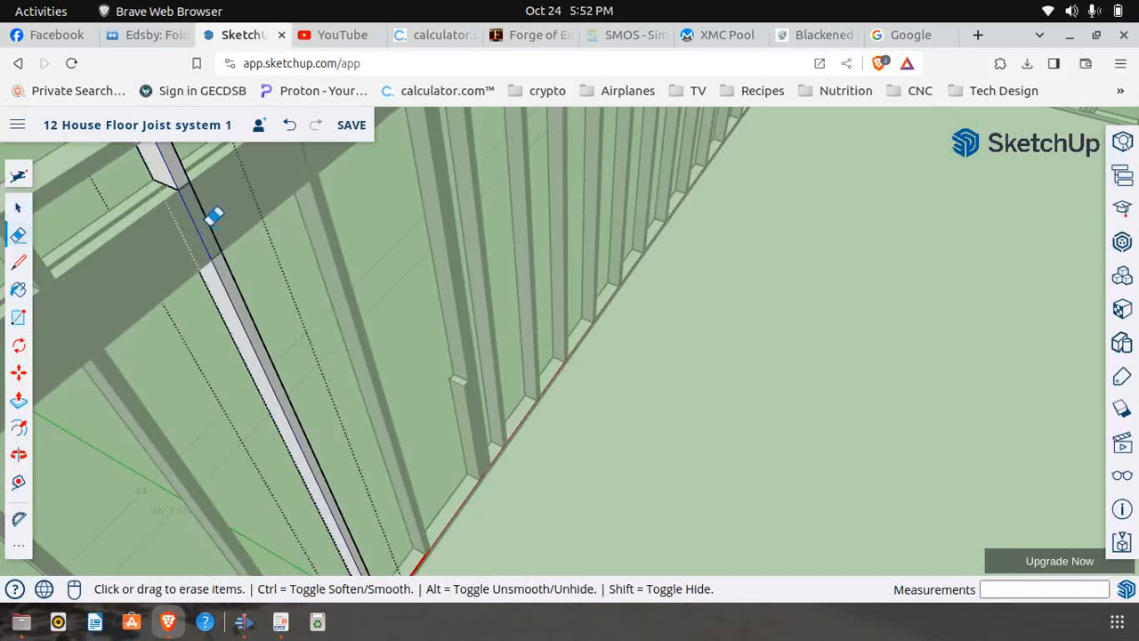
{"action": "left_click", "coordinate": [18, 207]}
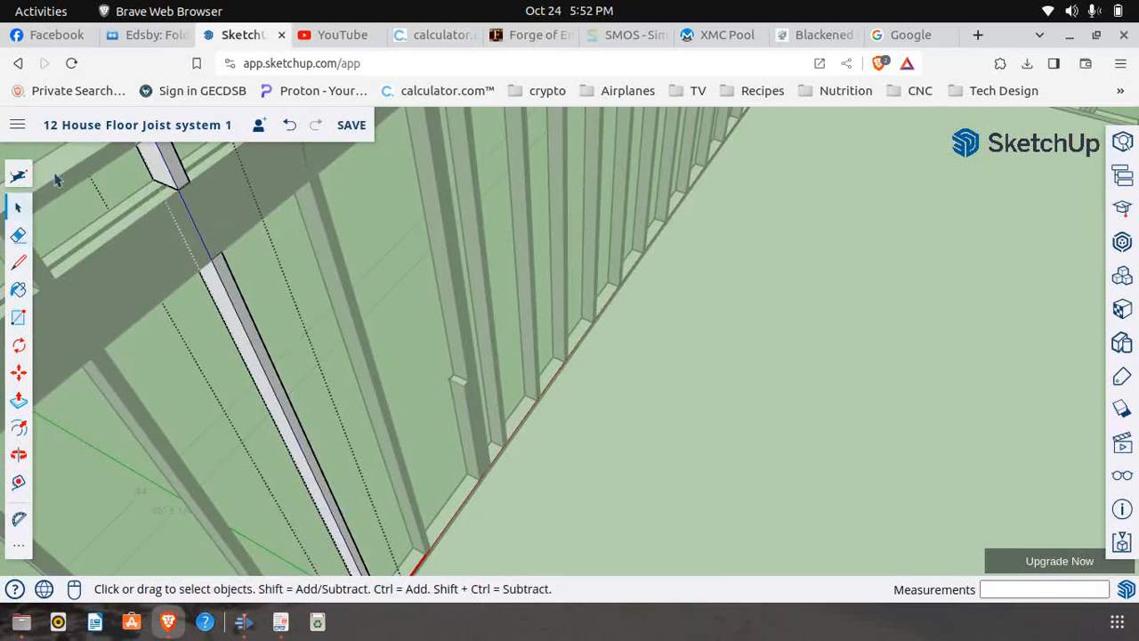
{"action": "middle_click_drag", "start_coordinate": [50, 163], "coordinate": [80, 301]}
Edit the fourth intermediate stud, erase its remaining inside edge over the header, and close the component
{"action": "scroll", "coordinate": [258, 258], "scroll_direction": "up", "scroll_amount": 5}
{"action": "left_click", "coordinate": [255, 278]}
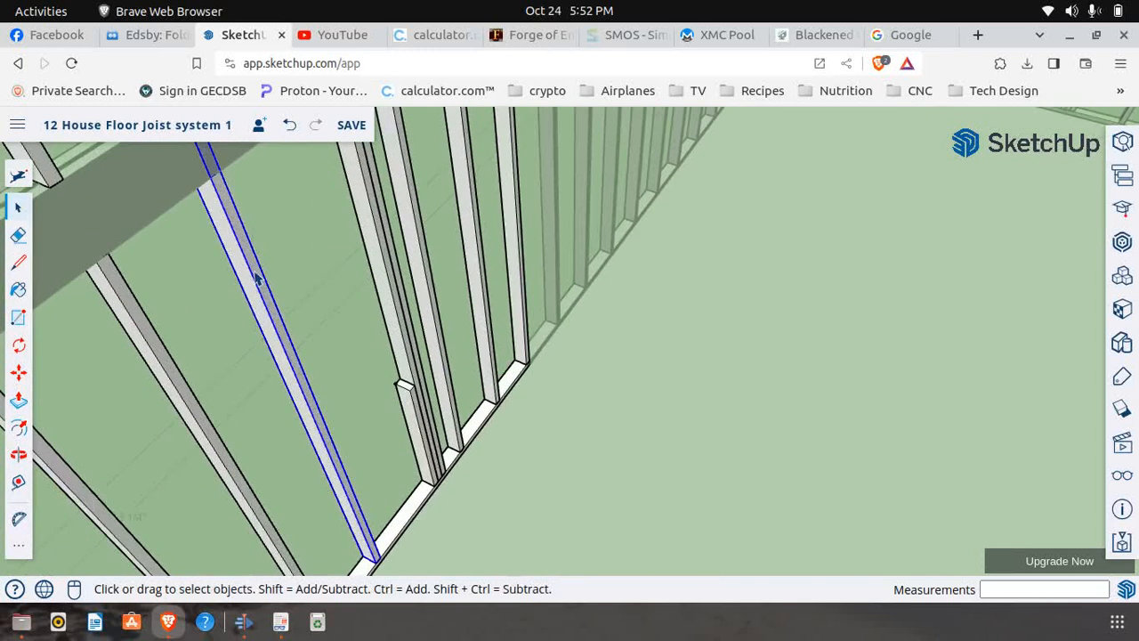
{"action": "right_click", "coordinate": [256, 278]}
{"action": "left_click", "coordinate": [298, 288]}
{"action": "middle_click_drag", "start_coordinate": [228, 352], "coordinate": [113, 294]}
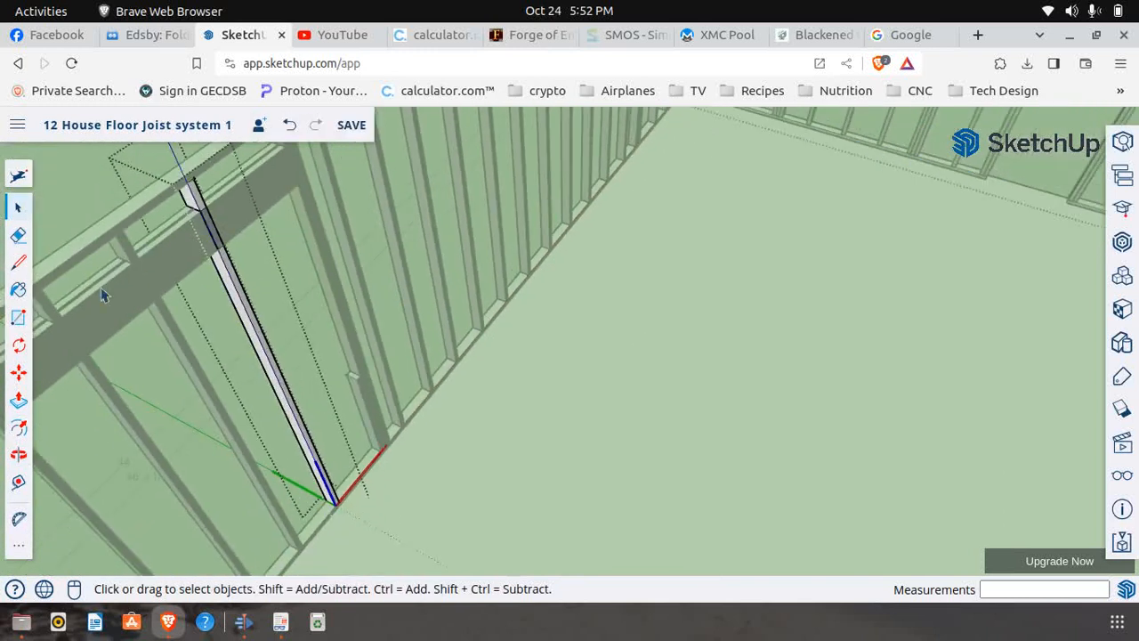
{"action": "left_click", "coordinate": [18, 235]}
{"action": "scroll", "coordinate": [222, 223], "scroll_direction": "up", "scroll_amount": 4}
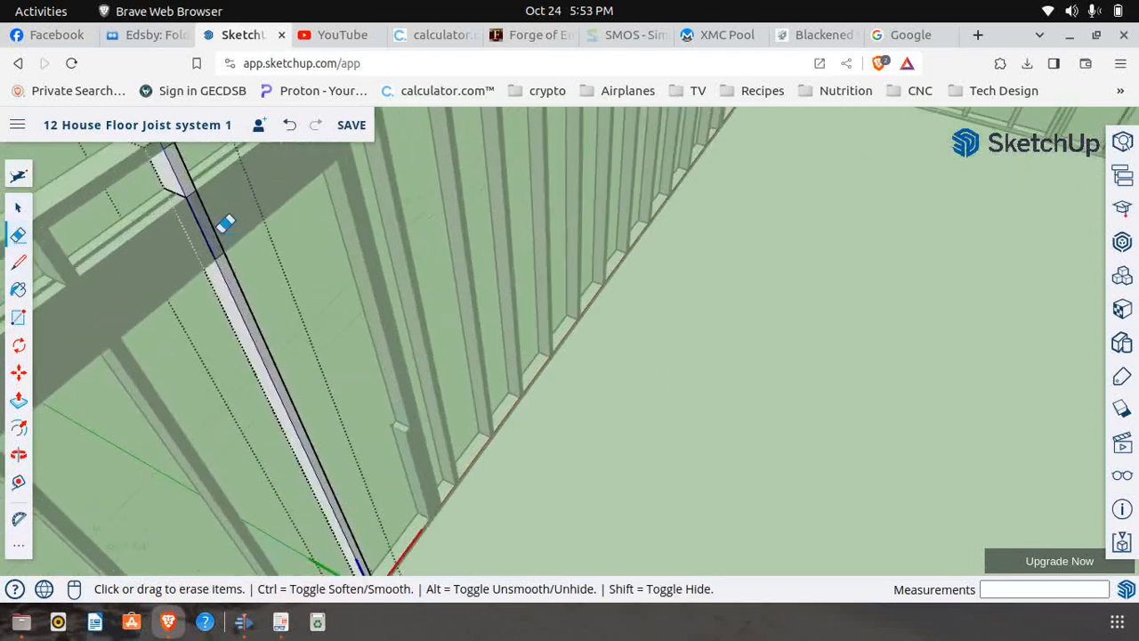
{"action": "left_click", "coordinate": [206, 220]}
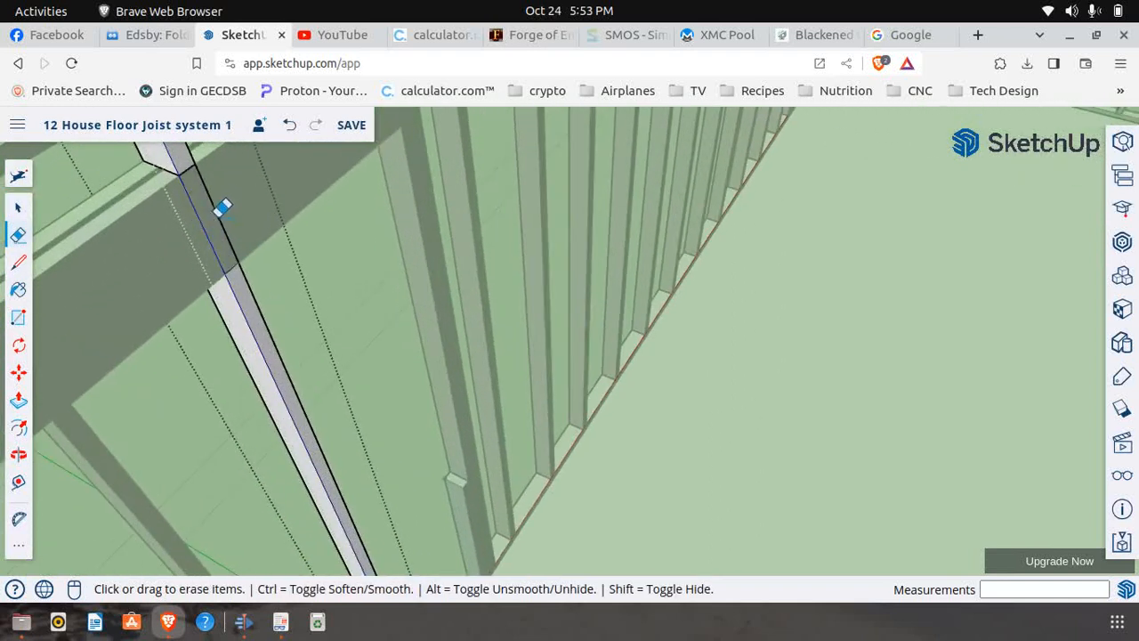
{"action": "scroll", "coordinate": [267, 258], "scroll_direction": "down", "scroll_amount": 8}
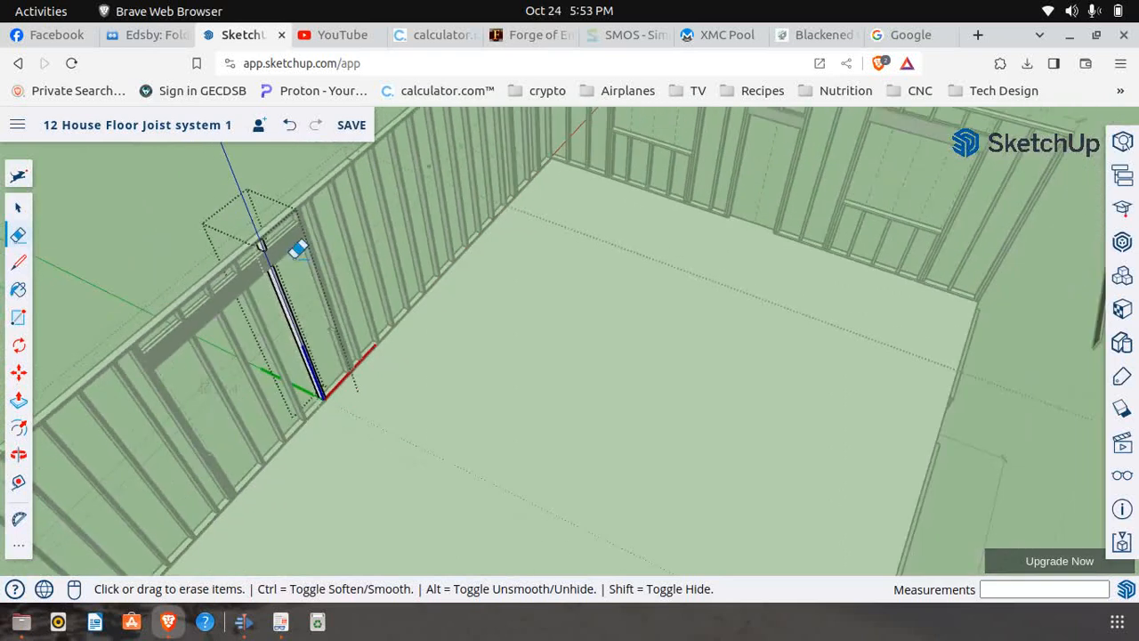
{"action": "left_click", "coordinate": [18, 207]}
{"action": "left_click", "coordinate": [169, 326]}
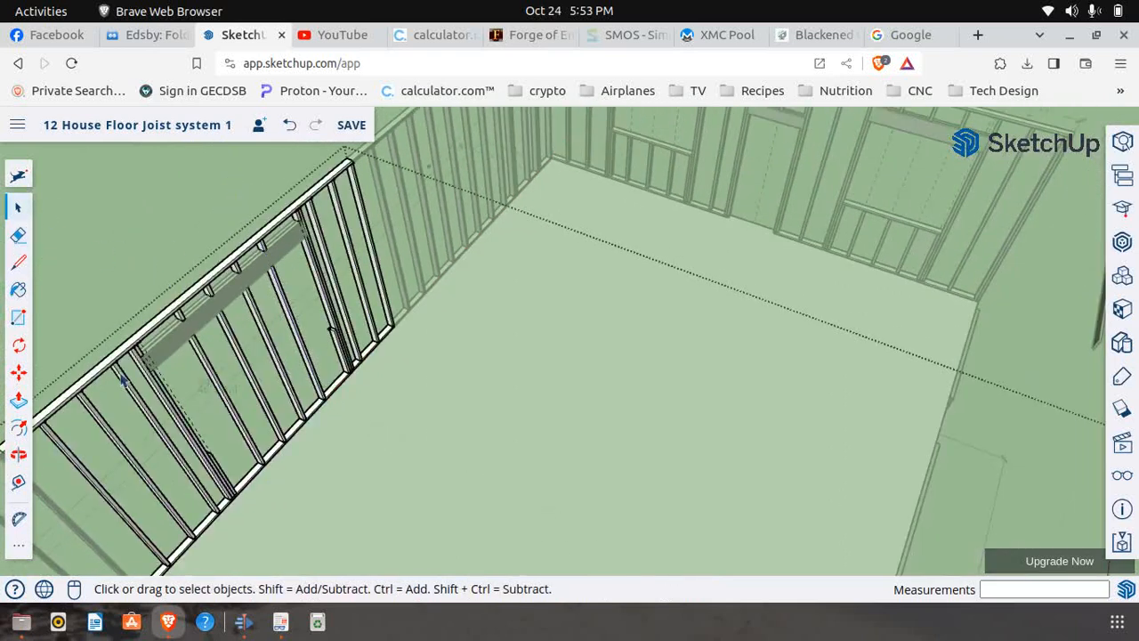
Review the window framing from outside the wall, and switch to First Floor Frame.pdf to check the sill framing on page 8
{"action": "left_click", "coordinate": [18, 454]}
{"action": "left_click_drag", "start_coordinate": [153, 407], "coordinate": [591, 379]}
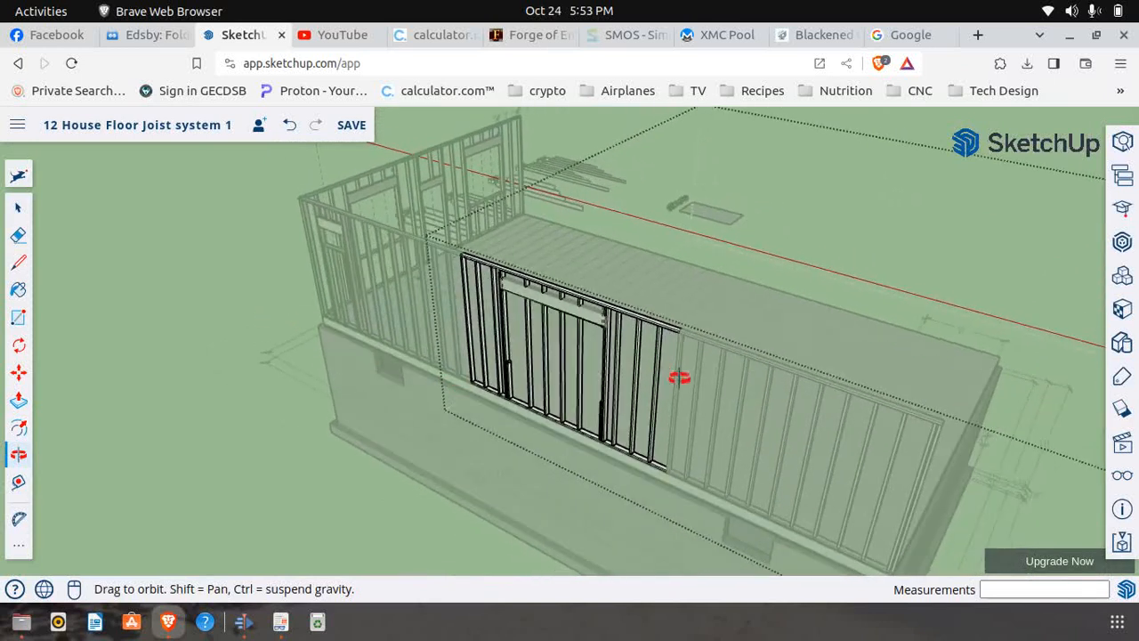
{"action": "scroll", "coordinate": [621, 379], "scroll_direction": "up", "scroll_amount": 5}
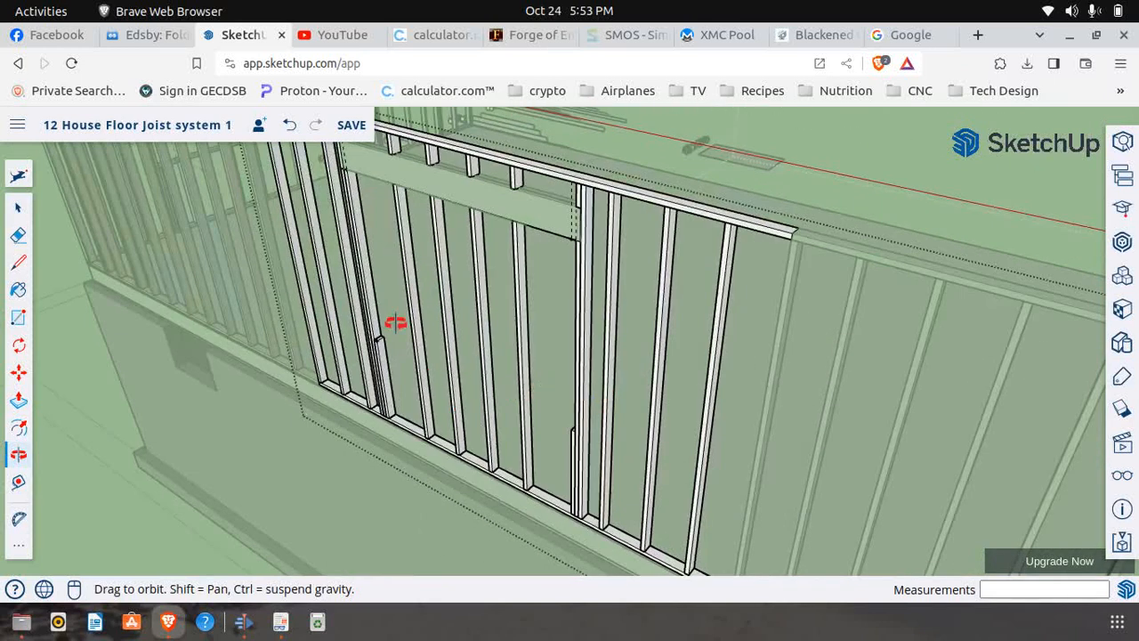
{"action": "scroll", "coordinate": [396, 332], "scroll_direction": "up", "scroll_amount": 3}
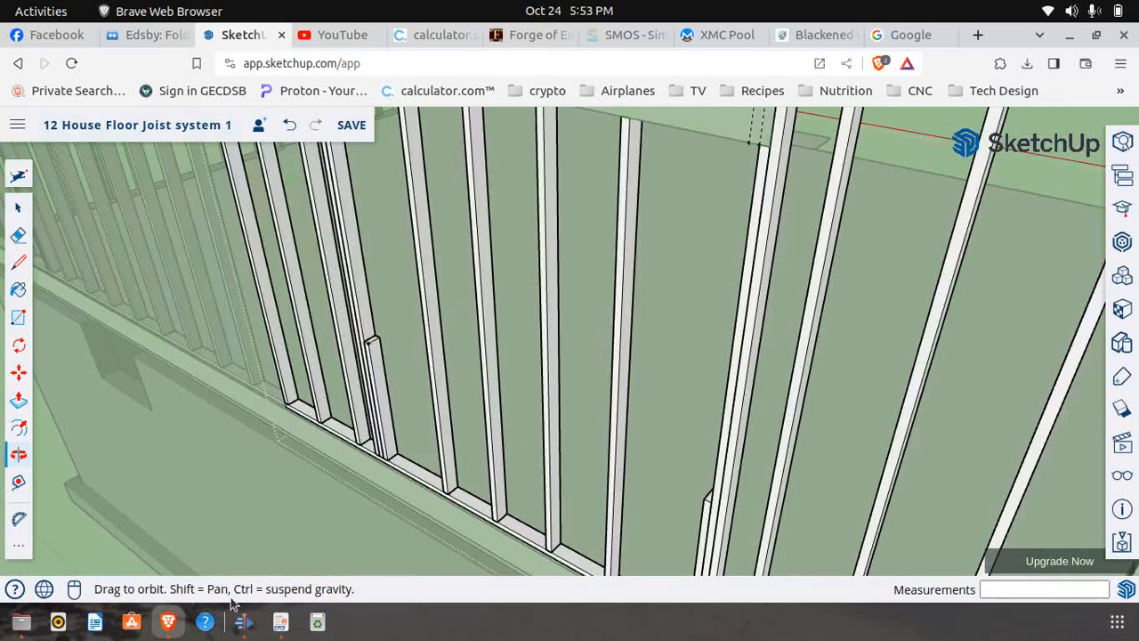
{"action": "left_click", "coordinate": [281, 623]}
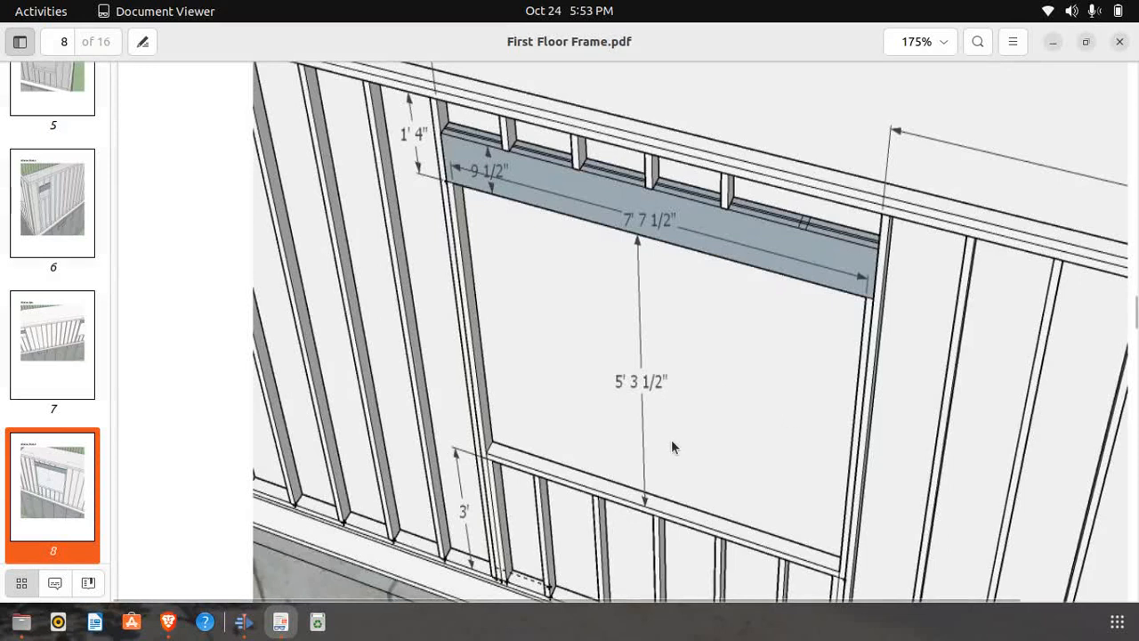
Switch back to the SketchUp model in Brave and view the second window's framing from the outside
{"action": "left_click", "coordinate": [168, 621]}
{"action": "scroll", "coordinate": [225, 430], "scroll_direction": "down", "scroll_amount": 5}
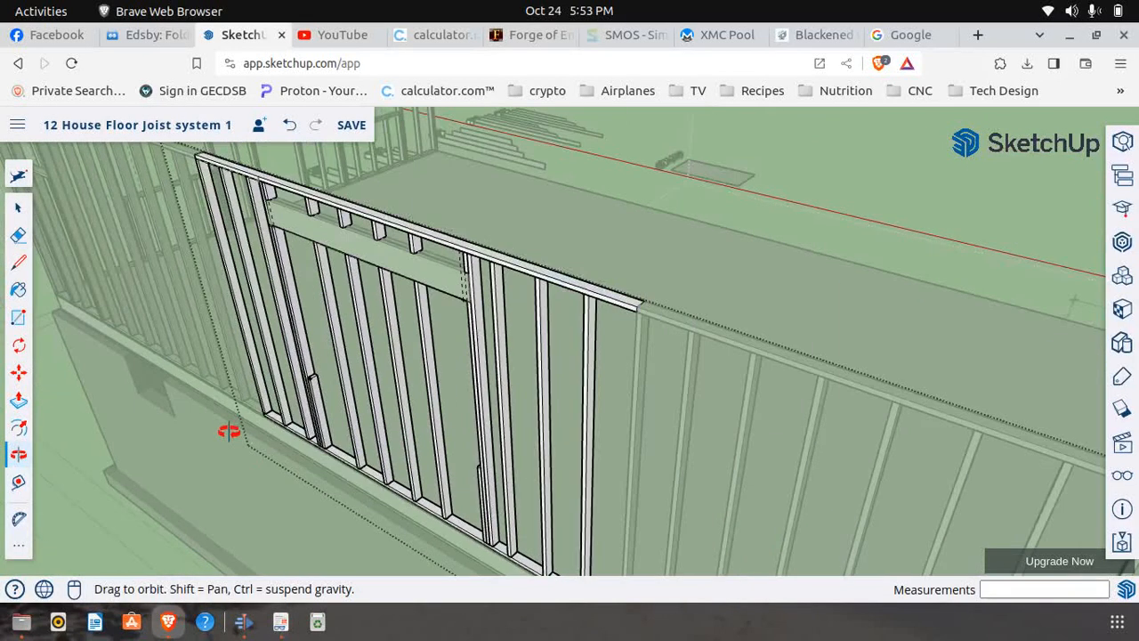
{"action": "left_click_drag", "start_coordinate": [279, 420], "coordinate": [345, 355]}
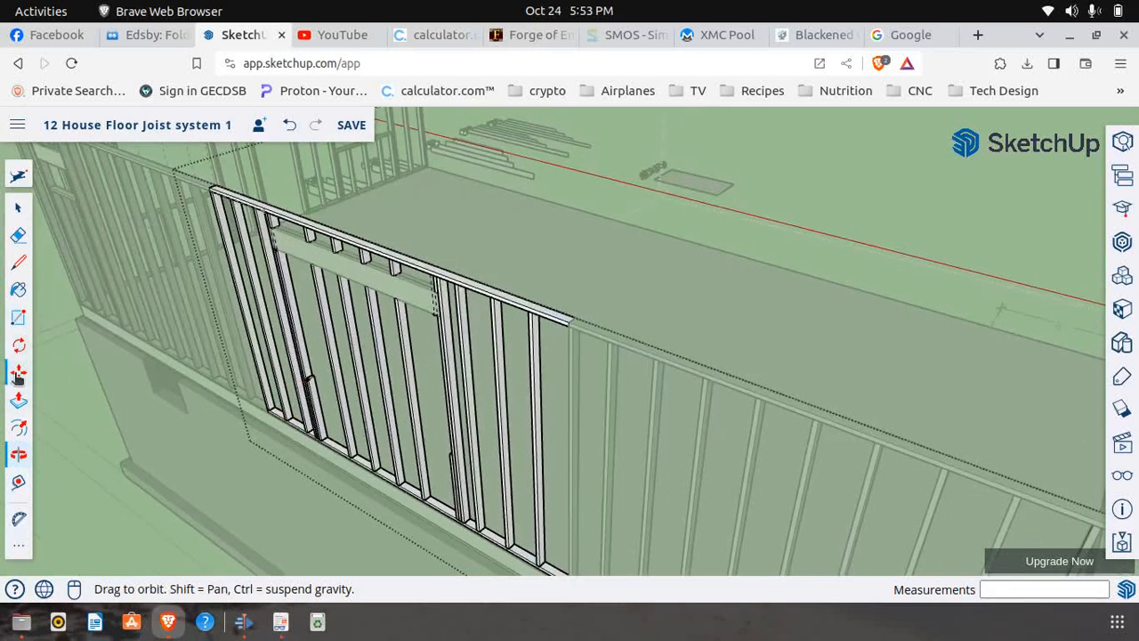
{"action": "left_click", "coordinate": [18, 206]}
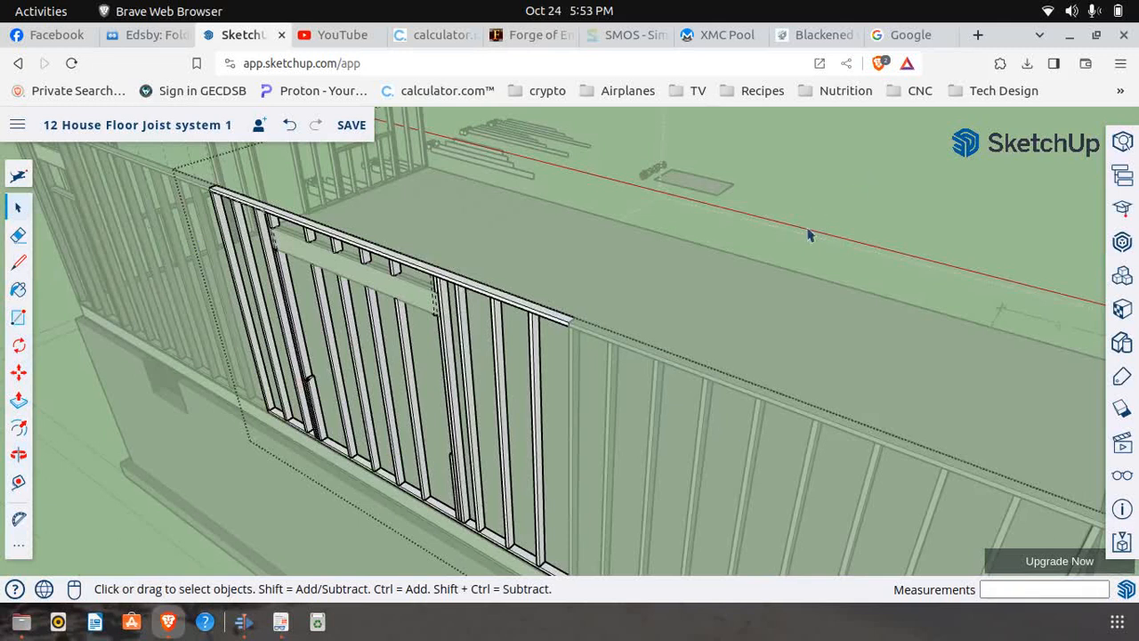
{"action": "scroll", "coordinate": [574, 294], "scroll_direction": "down", "scroll_amount": 3}
{"action": "left_click", "coordinate": [114, 347]}
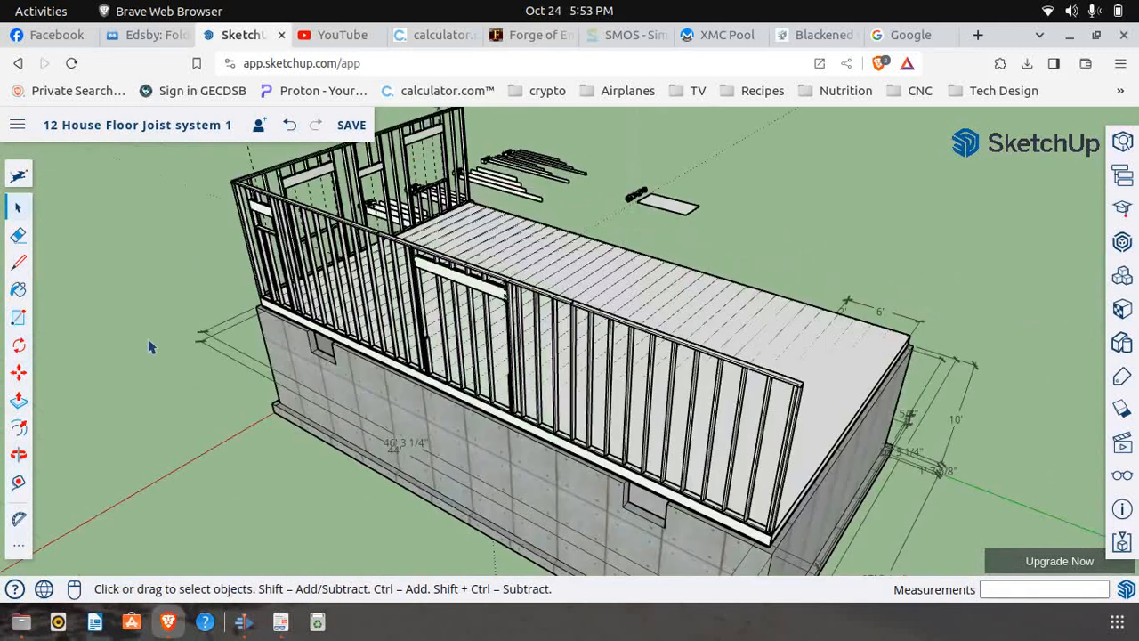
{"action": "scroll", "coordinate": [542, 398], "scroll_direction": "up", "scroll_amount": 3}
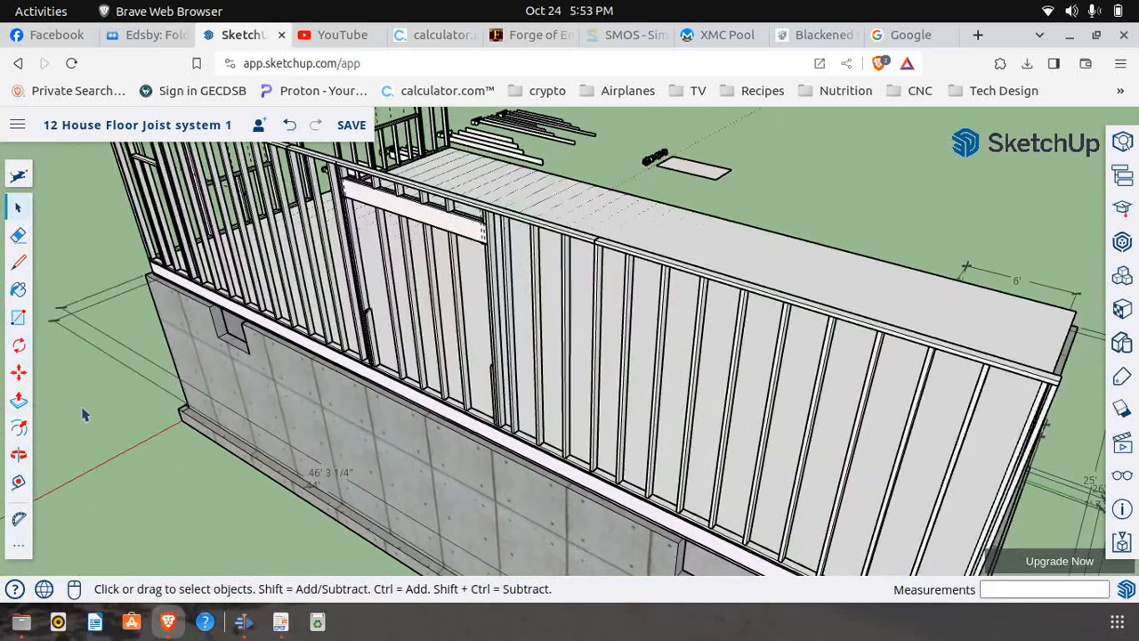
{"action": "left_click", "coordinate": [19, 373]}
{"action": "scroll", "coordinate": [541, 400], "scroll_direction": "up", "scroll_amount": 3}
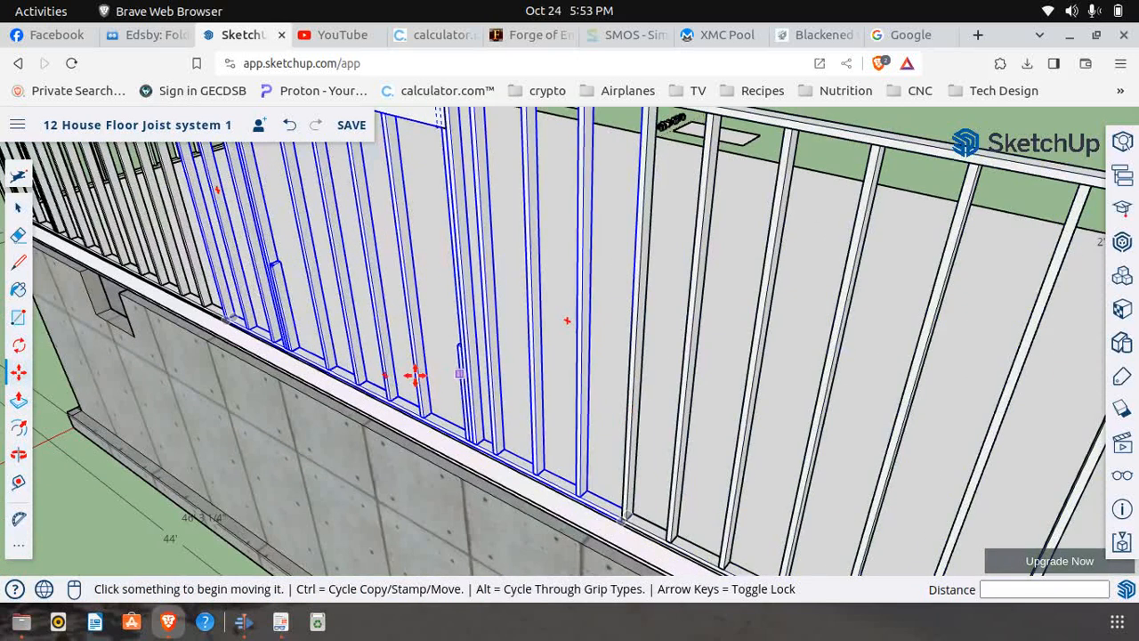
{"action": "key", "text": "space"}
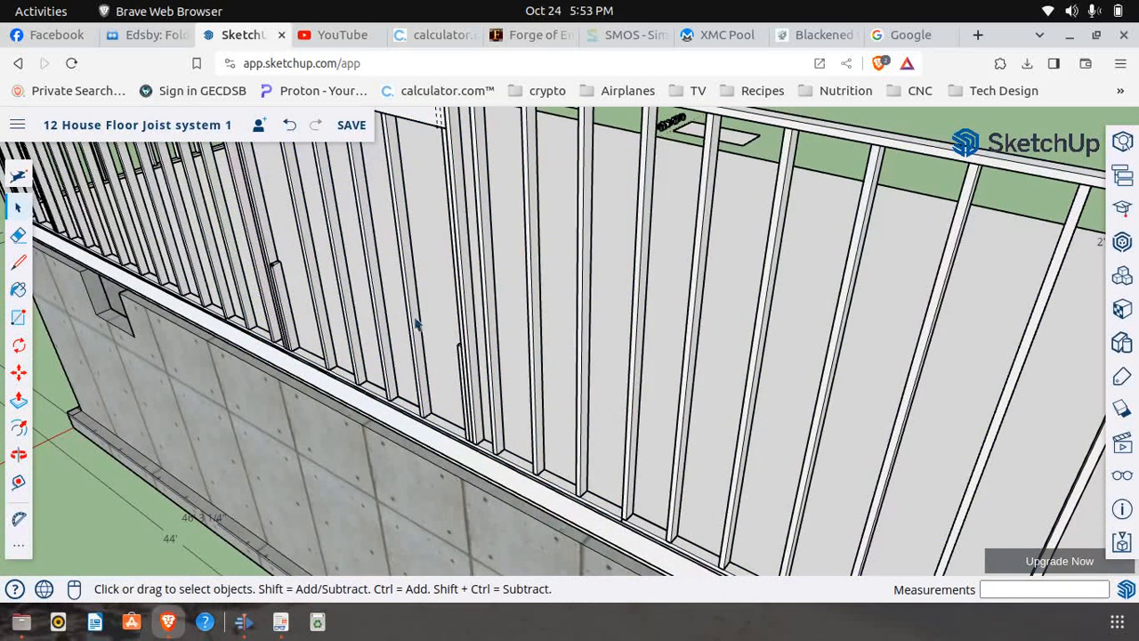
{"action": "right_click", "coordinate": [500, 338]}
{"action": "left_click", "coordinate": [561, 291]}
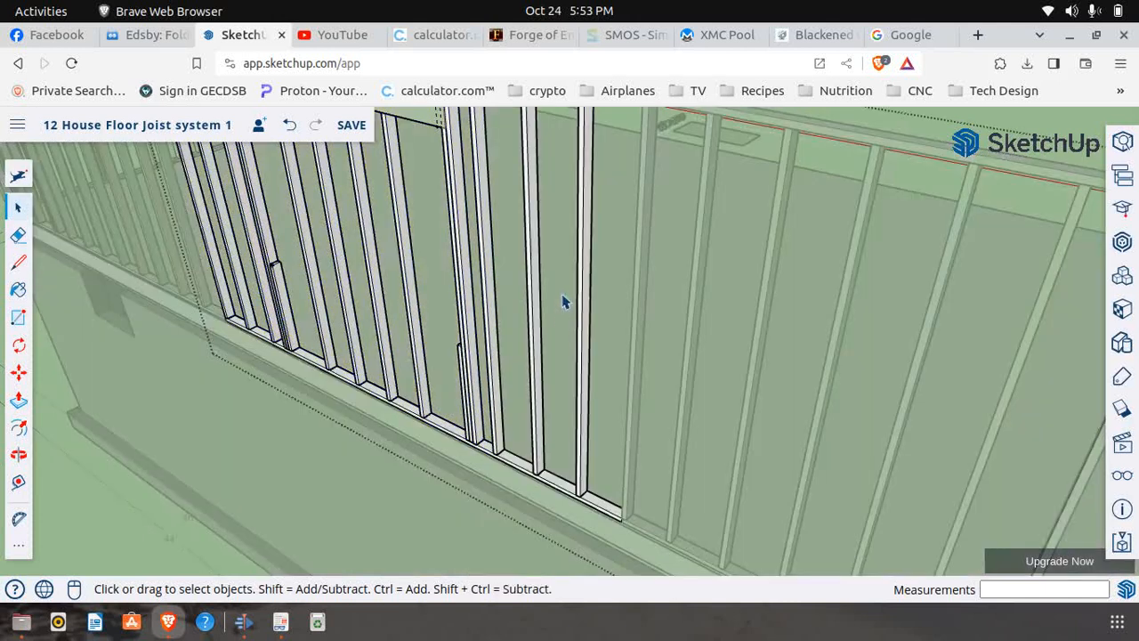
Move the full-height stud just beyond the window's far side out in front of the wall, without leaving a copy
{"action": "left_click", "coordinate": [19, 375]}
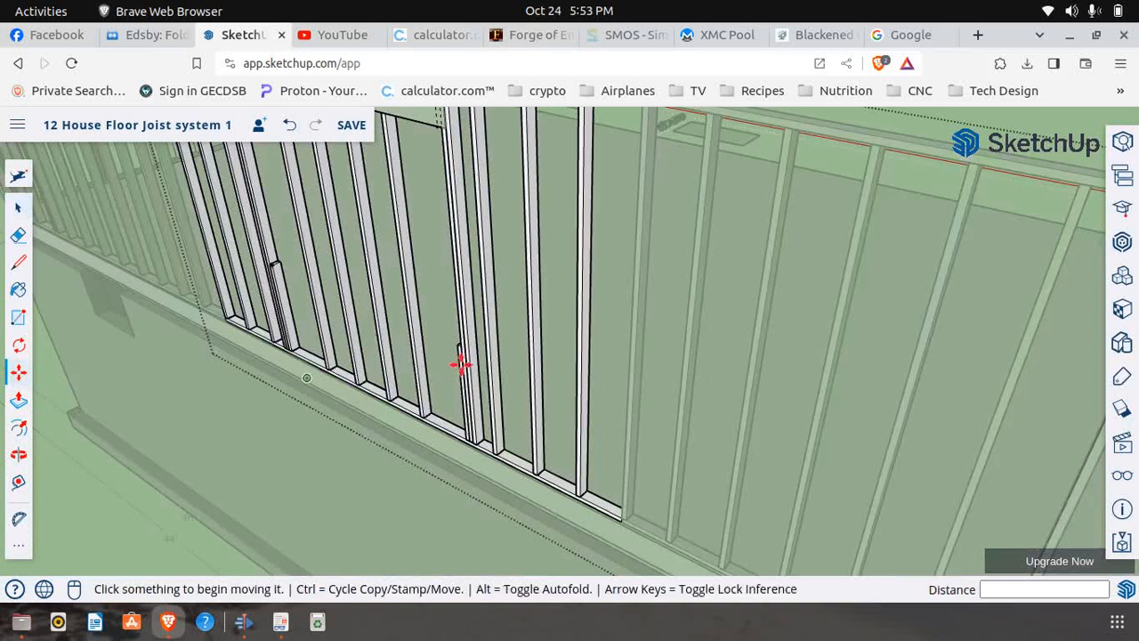
{"action": "key", "text": "ctrl"}
{"action": "left_click", "coordinate": [531, 340]}
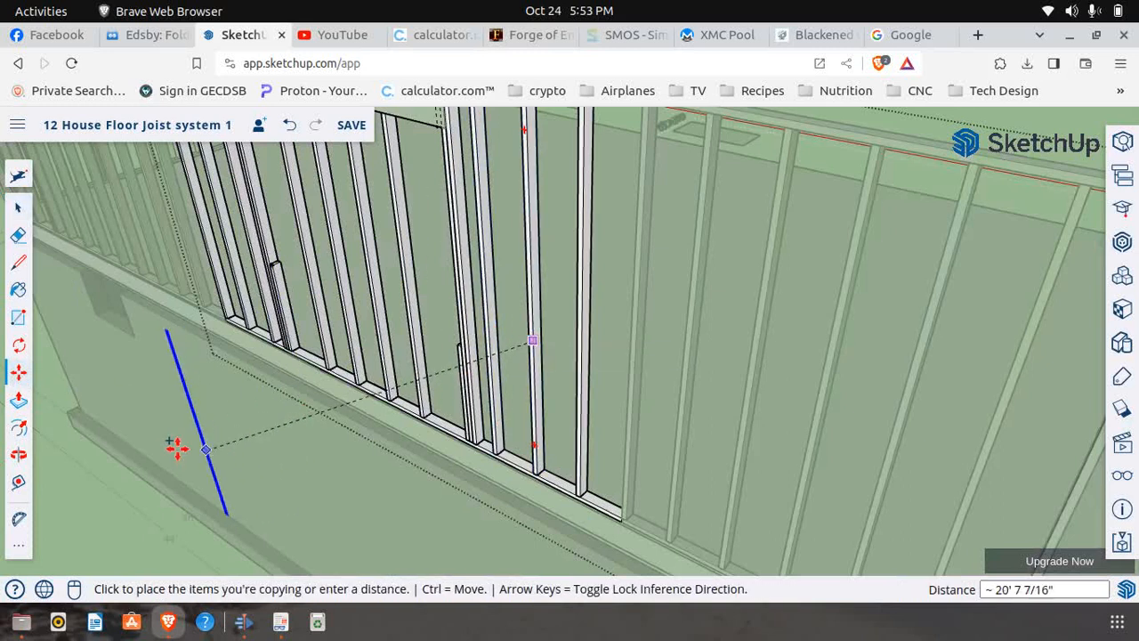
{"action": "key", "text": "ctrl"}
{"action": "scroll", "coordinate": [293, 400], "scroll_direction": "down", "scroll_amount": 5}
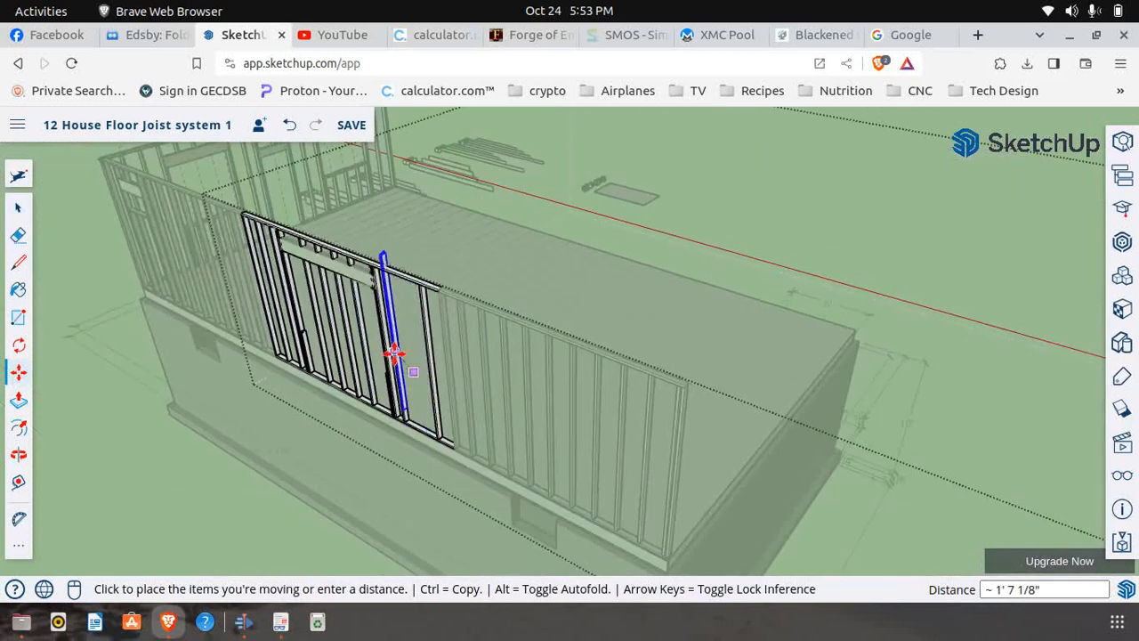
{"action": "scroll", "coordinate": [394, 356], "scroll_direction": "down", "scroll_amount": 2}
{"action": "left_click", "coordinate": [132, 369]}
Make the stud standing in front of the wall a unique component
{"action": "left_click", "coordinate": [18, 207]}
{"action": "scroll", "coordinate": [111, 373], "scroll_direction": "up", "scroll_amount": 2}
{"action": "scroll", "coordinate": [148, 394], "scroll_direction": "up", "scroll_amount": 3}
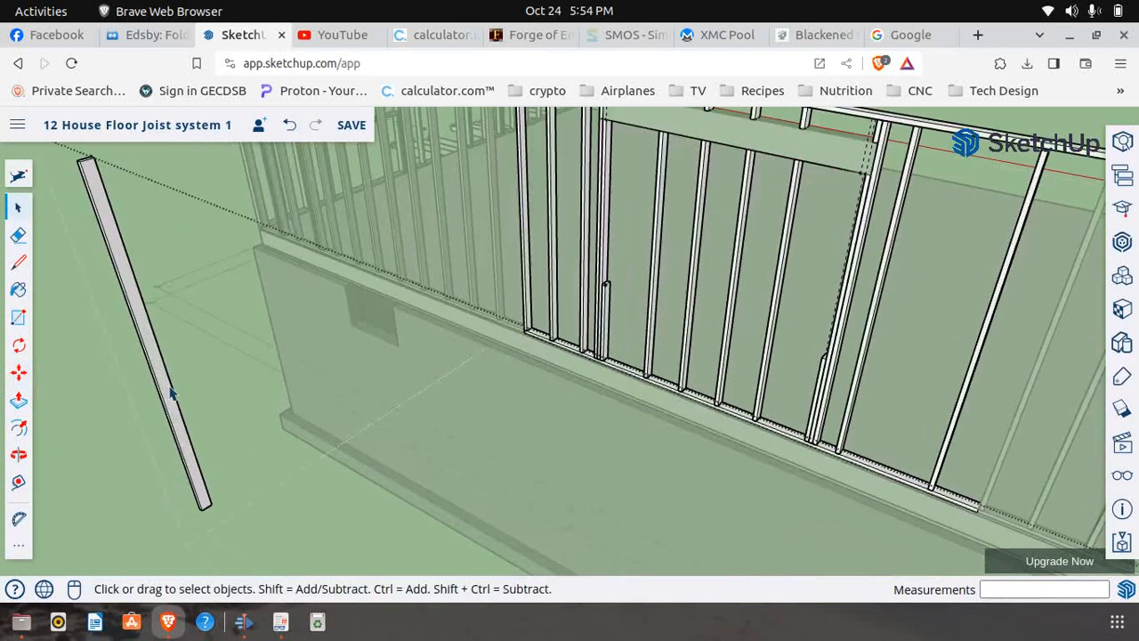
{"action": "left_click", "coordinate": [173, 387]}
{"action": "right_click", "coordinate": [169, 389]}
{"action": "left_click", "coordinate": [224, 321]}
Rotate the detached stud 90 degrees so it lies horizontally, parallel to the long side wall
{"action": "left_click", "coordinate": [19, 453]}
{"action": "left_click_drag", "start_coordinate": [167, 433], "coordinate": [252, 403]}
{"action": "left_click", "coordinate": [18, 345]}
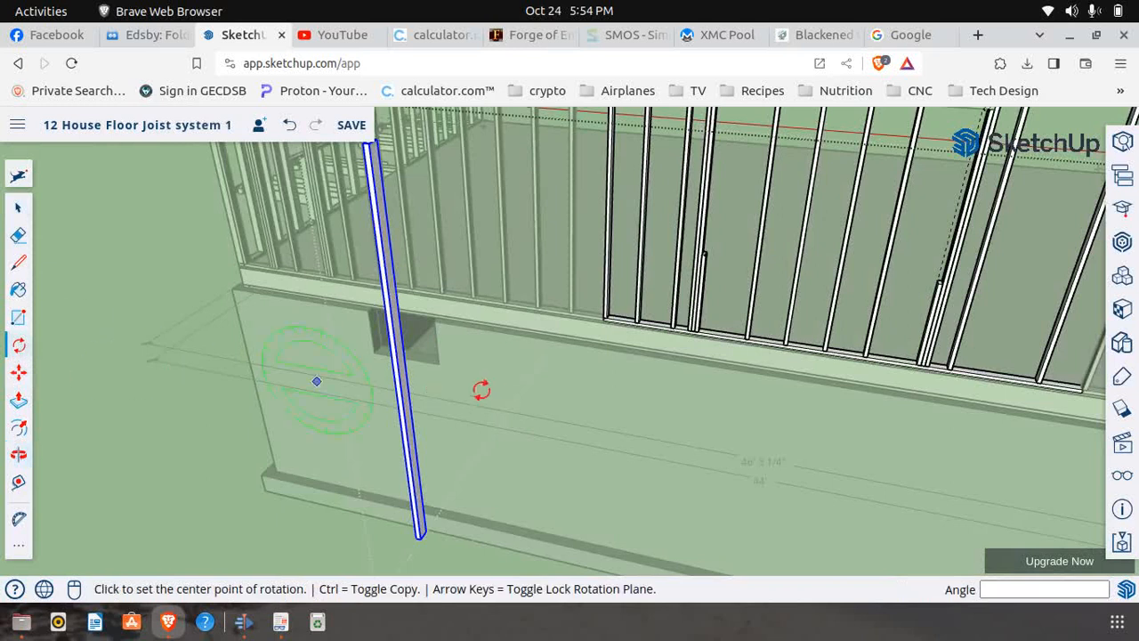
{"action": "scroll", "coordinate": [409, 392], "scroll_direction": "up", "scroll_amount": 4}
{"action": "left_click", "coordinate": [369, 394]}
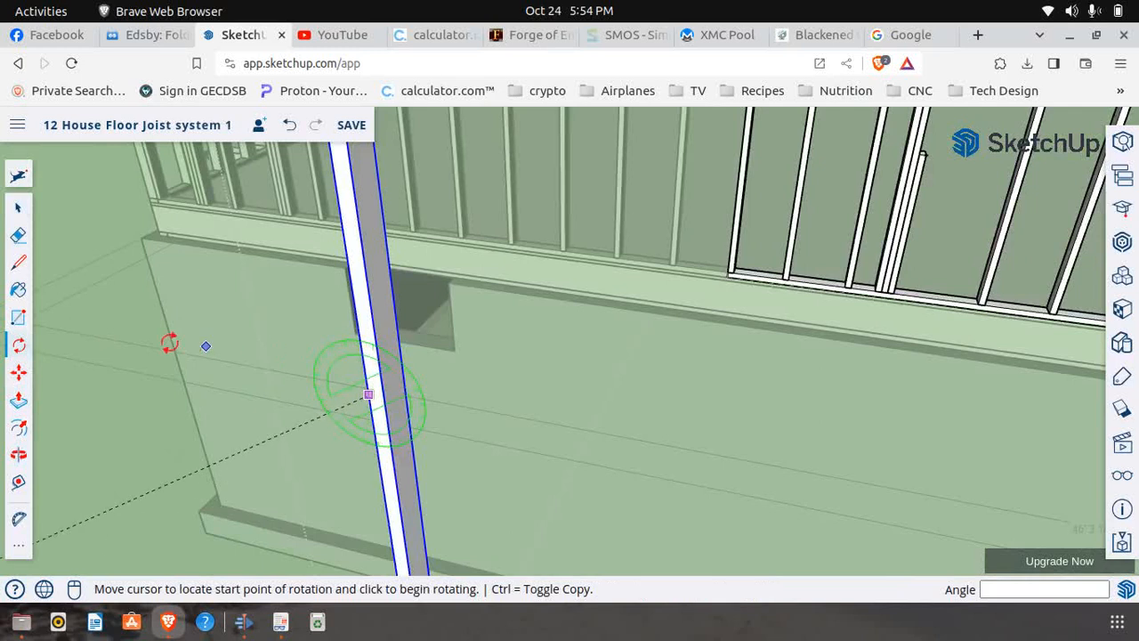
{"action": "left_click", "coordinate": [106, 319]}
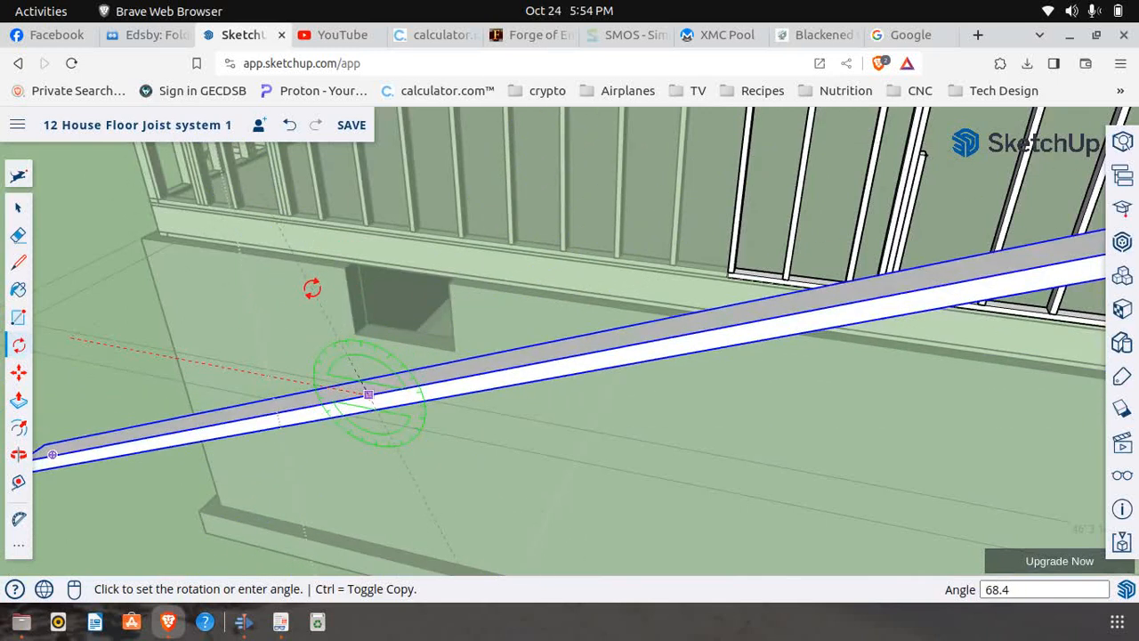
{"action": "key", "text": "Return"}
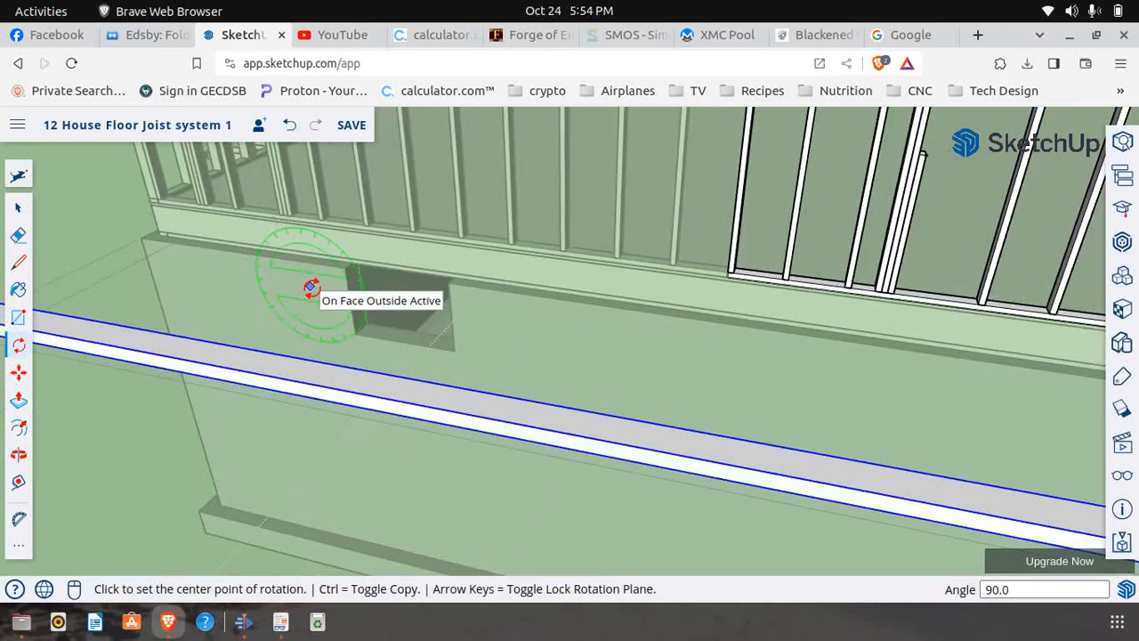
{"action": "scroll", "coordinate": [504, 386], "scroll_direction": "down", "scroll_amount": 5}
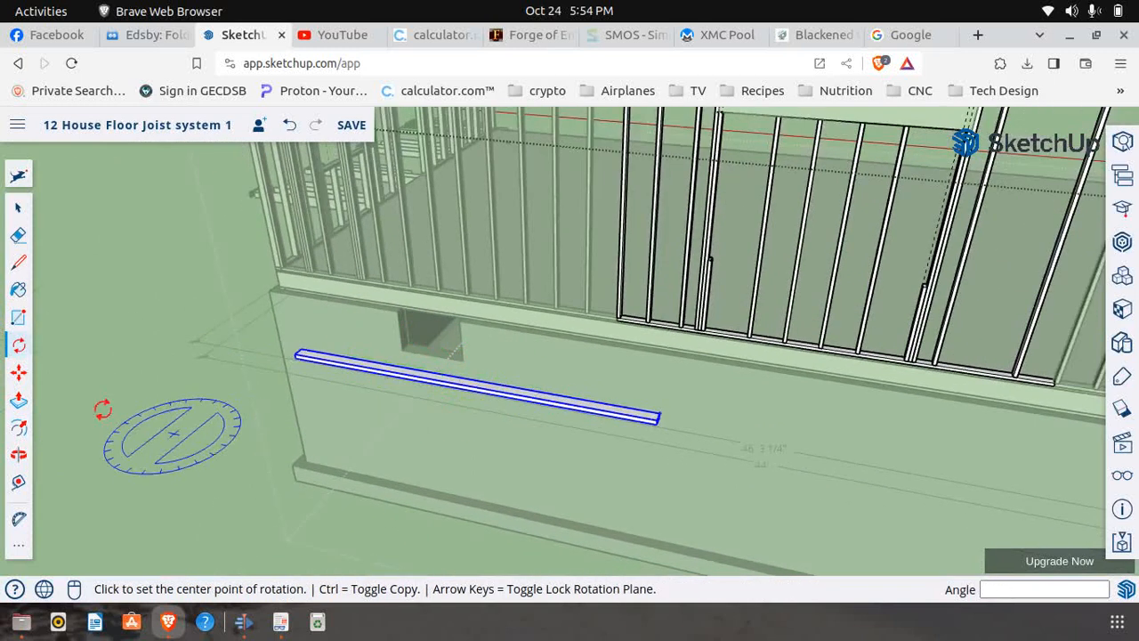
Move the horizontal board by its lower end corner into the window opening, seating that end on the short sill-height stud
{"action": "left_click", "coordinate": [18, 374]}
{"action": "scroll", "coordinate": [339, 477], "scroll_direction": "up", "scroll_amount": 5}
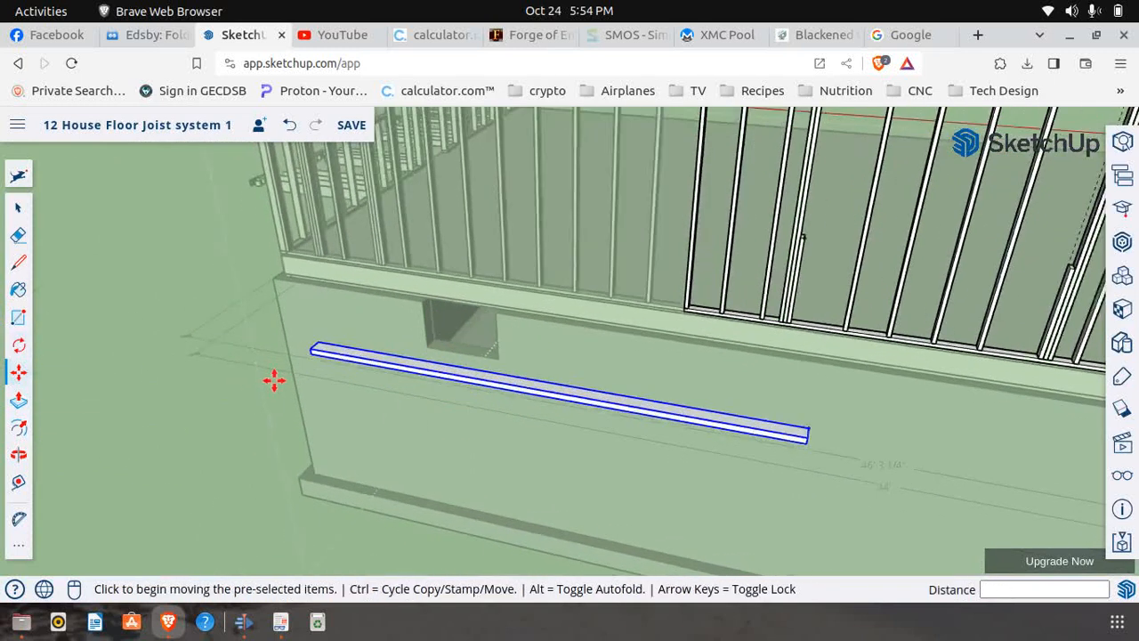
{"action": "scroll", "coordinate": [360, 323], "scroll_direction": "down", "scroll_amount": 2}
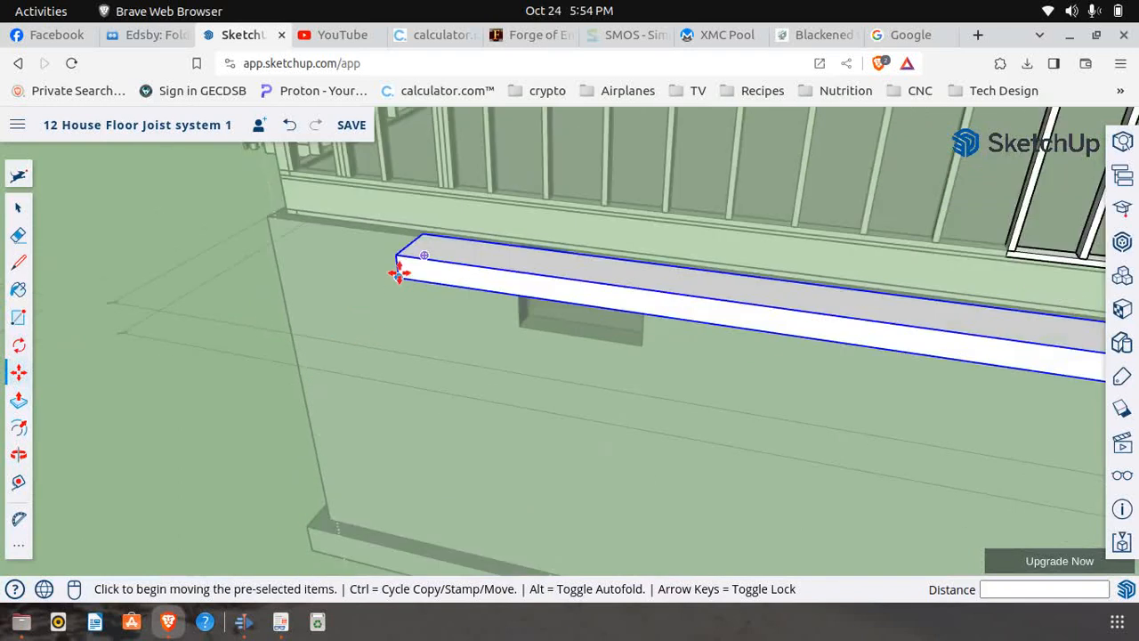
{"action": "left_click", "coordinate": [398, 273]}
{"action": "scroll", "coordinate": [344, 303], "scroll_direction": "down", "scroll_amount": 6}
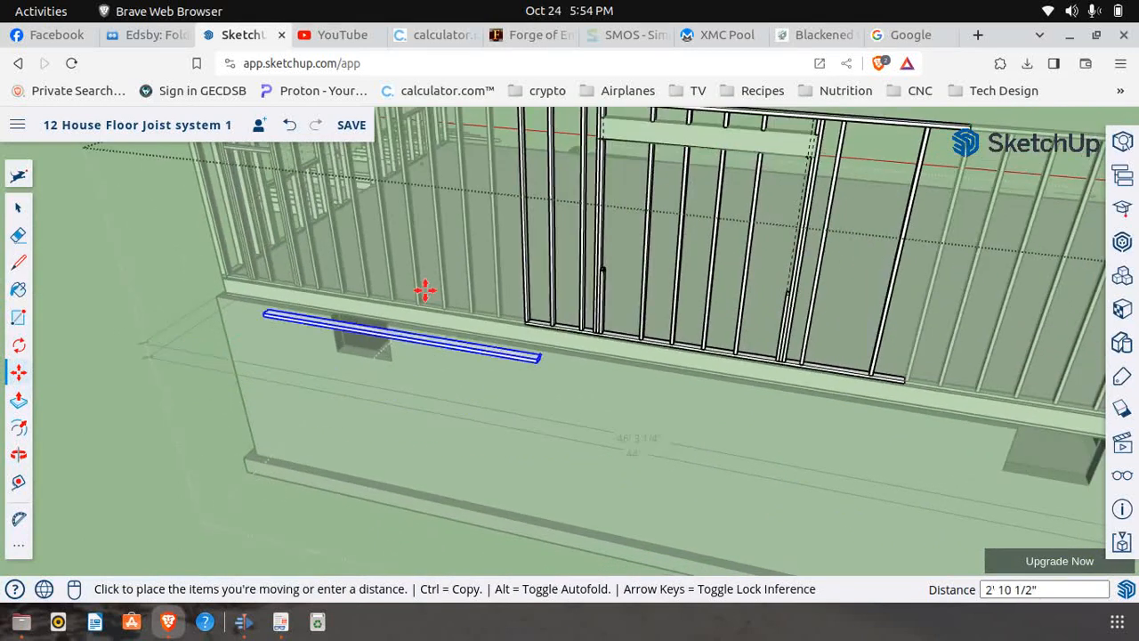
{"action": "scroll", "coordinate": [608, 257], "scroll_direction": "up", "scroll_amount": 8}
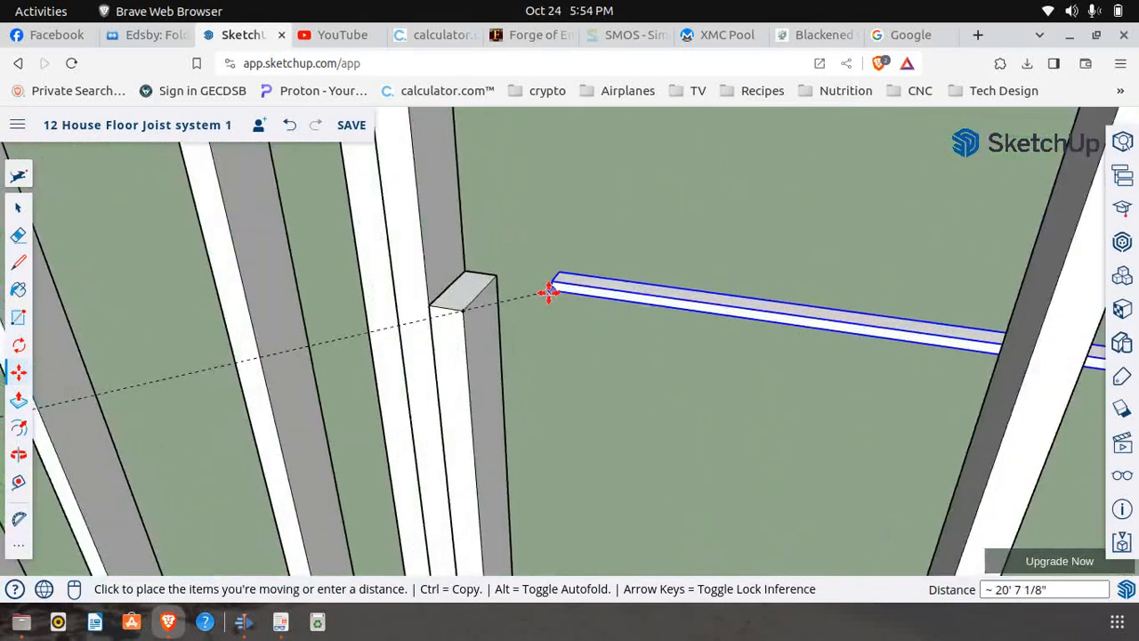
{"action": "scroll", "coordinate": [310, 317], "scroll_direction": "up", "scroll_amount": 5}
{"action": "left_click", "coordinate": [254, 325]}
{"action": "scroll", "coordinate": [122, 343], "scroll_direction": "down", "scroll_amount": 12}
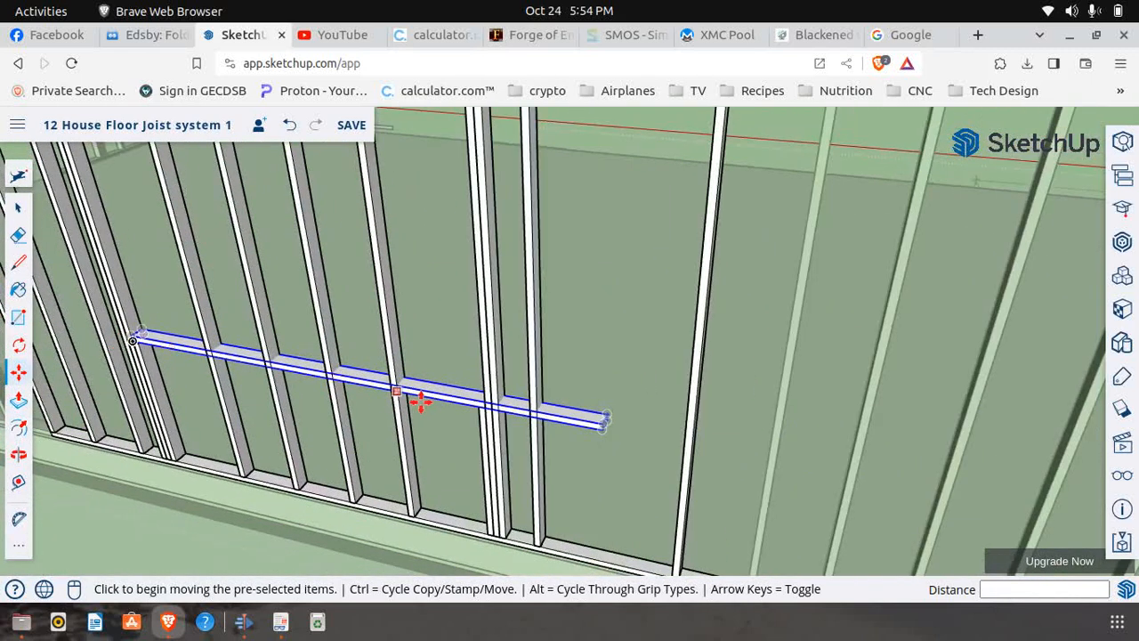
Edit the sill board and draw a 1 1/2" cut line across its front face at the window's far jamb stud
{"action": "left_click", "coordinate": [18, 207]}
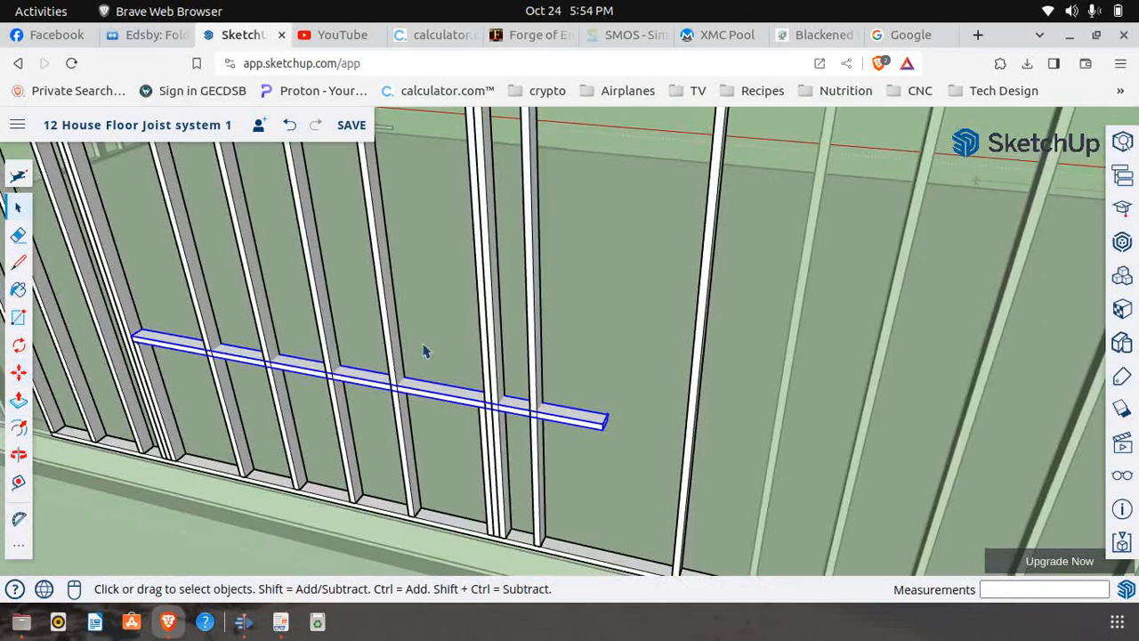
{"action": "scroll", "coordinate": [507, 411], "scroll_direction": "up", "scroll_amount": 3}
{"action": "right_click", "coordinate": [520, 416]}
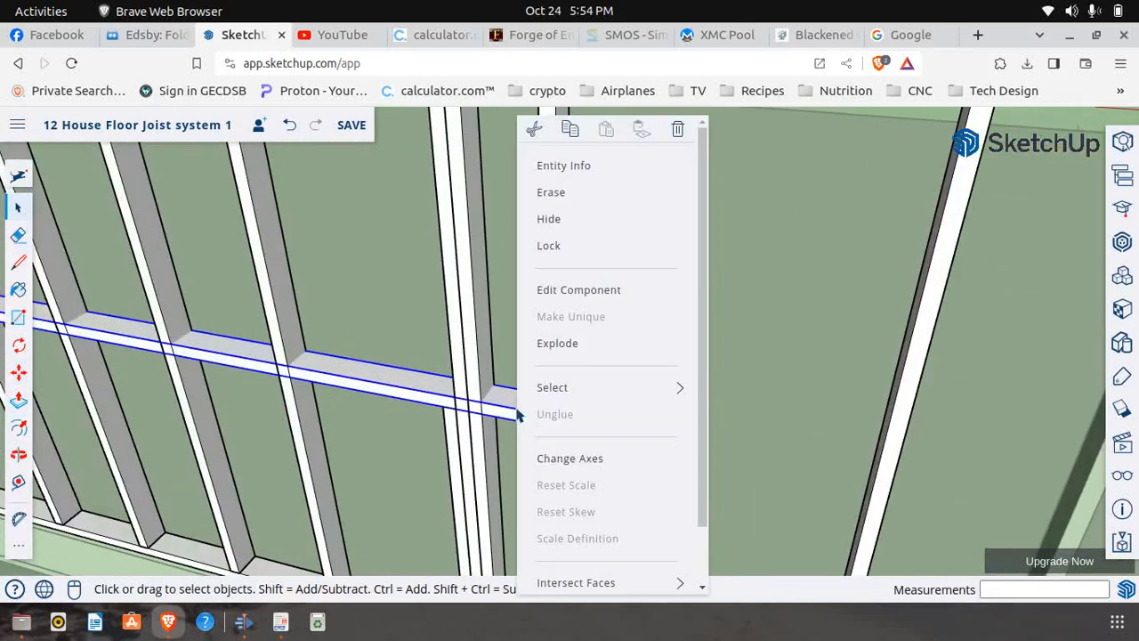
{"action": "left_click", "coordinate": [569, 291]}
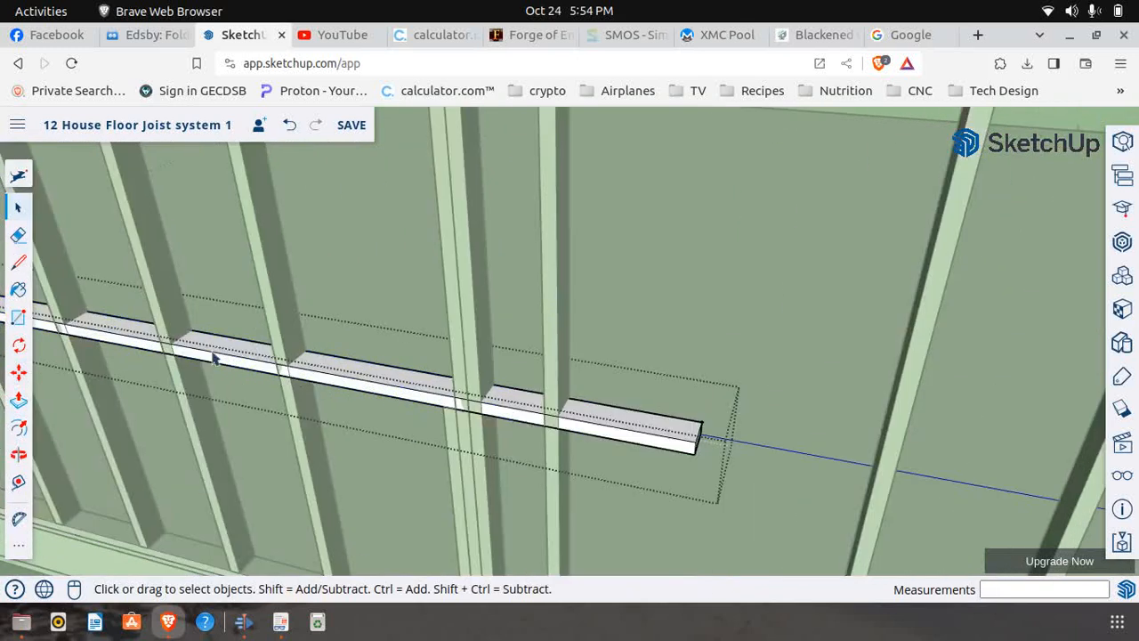
{"action": "left_click", "coordinate": [19, 263]}
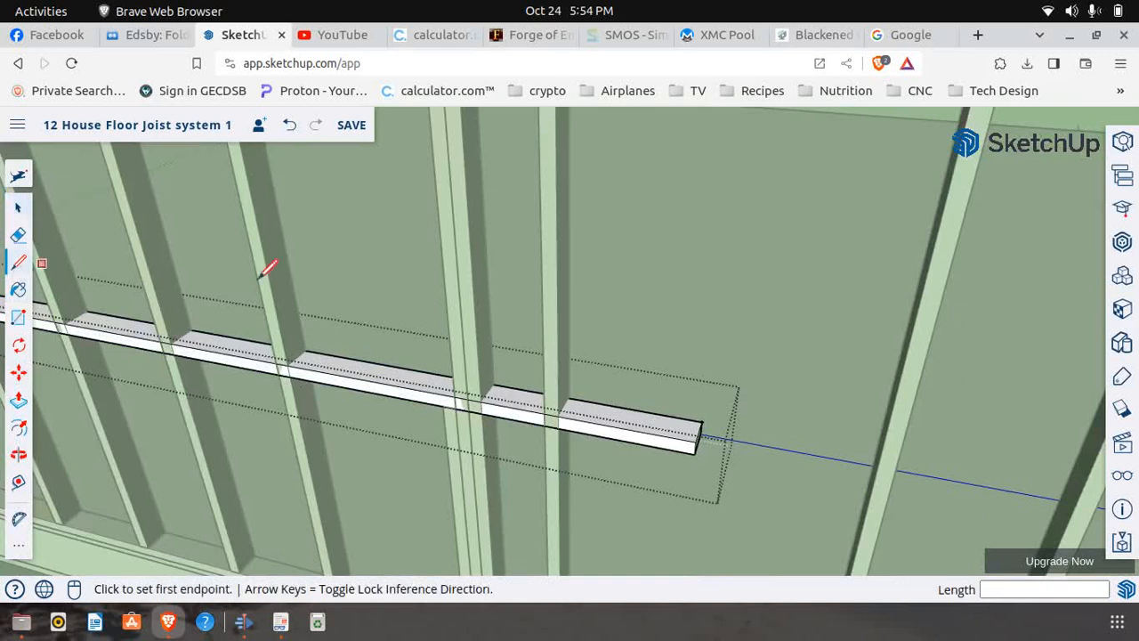
{"action": "scroll", "coordinate": [462, 392], "scroll_direction": "up", "scroll_amount": 3}
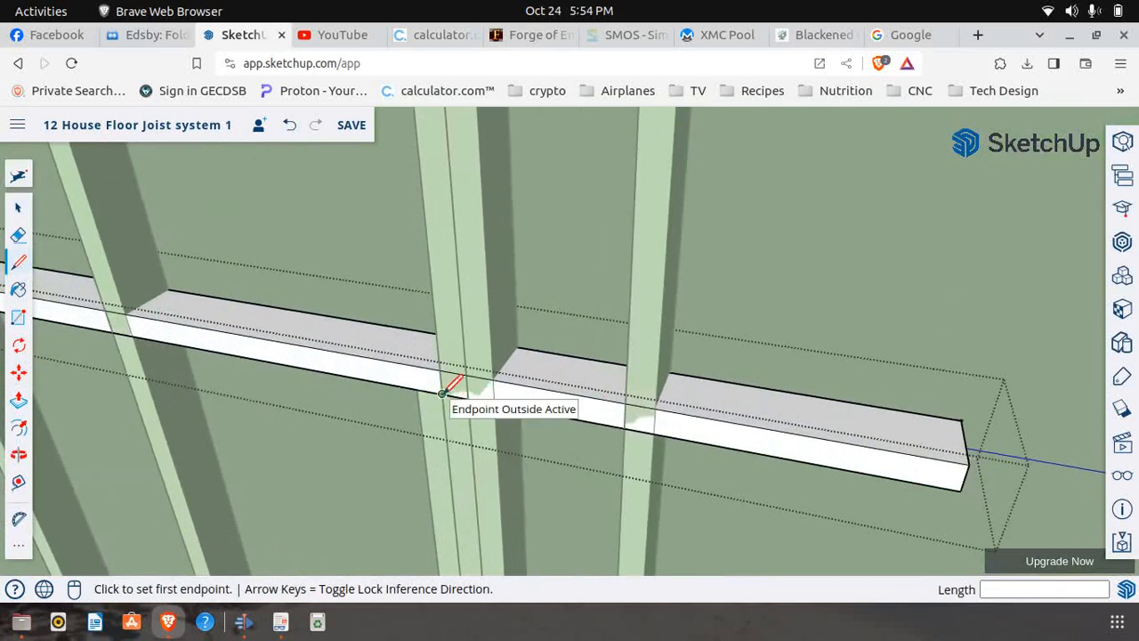
{"action": "left_click", "coordinate": [443, 393]}
{"action": "left_click", "coordinate": [439, 370]}
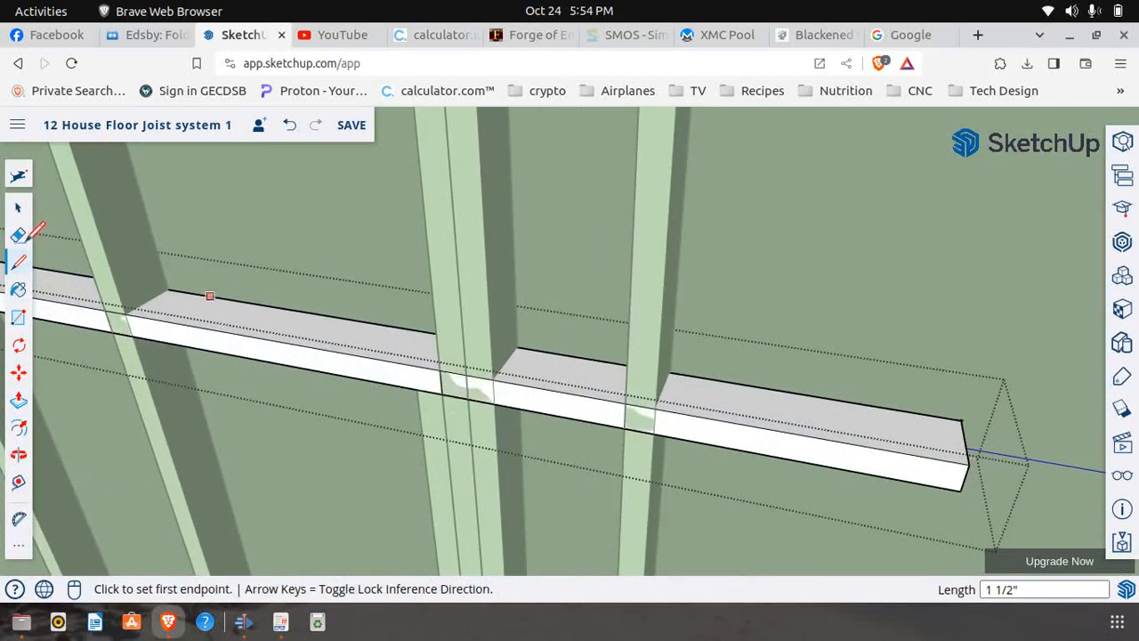
Push the sill's excess beyond the cut line back 3 1/2" to remove it, and close the component
{"action": "left_click", "coordinate": [19, 400]}
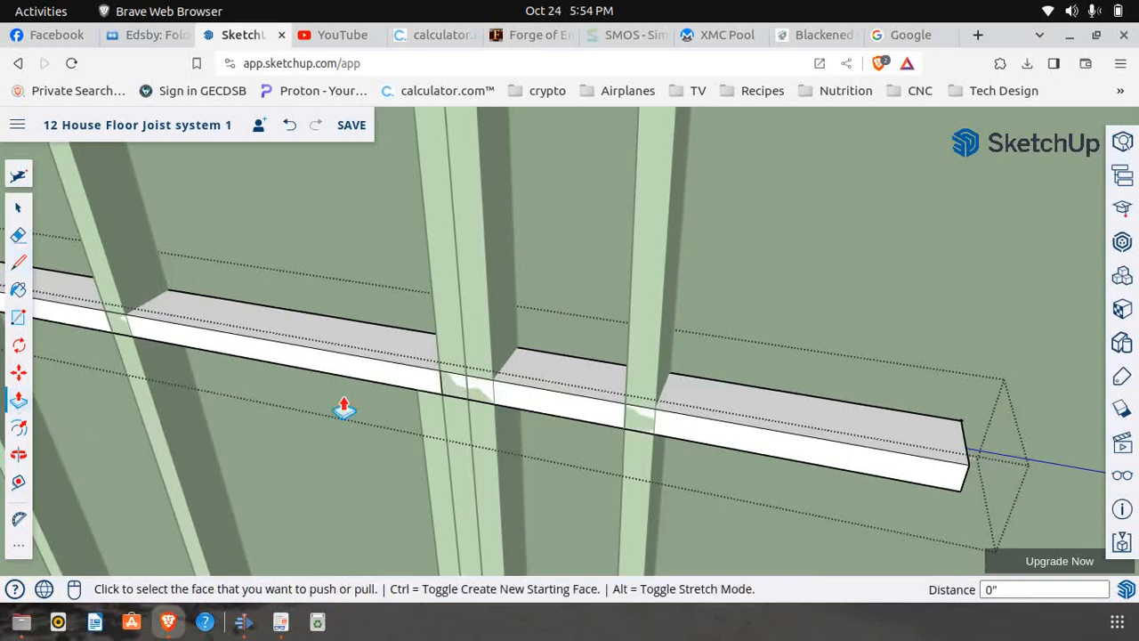
{"action": "left_click", "coordinate": [573, 418]}
{"action": "left_click", "coordinate": [607, 371]}
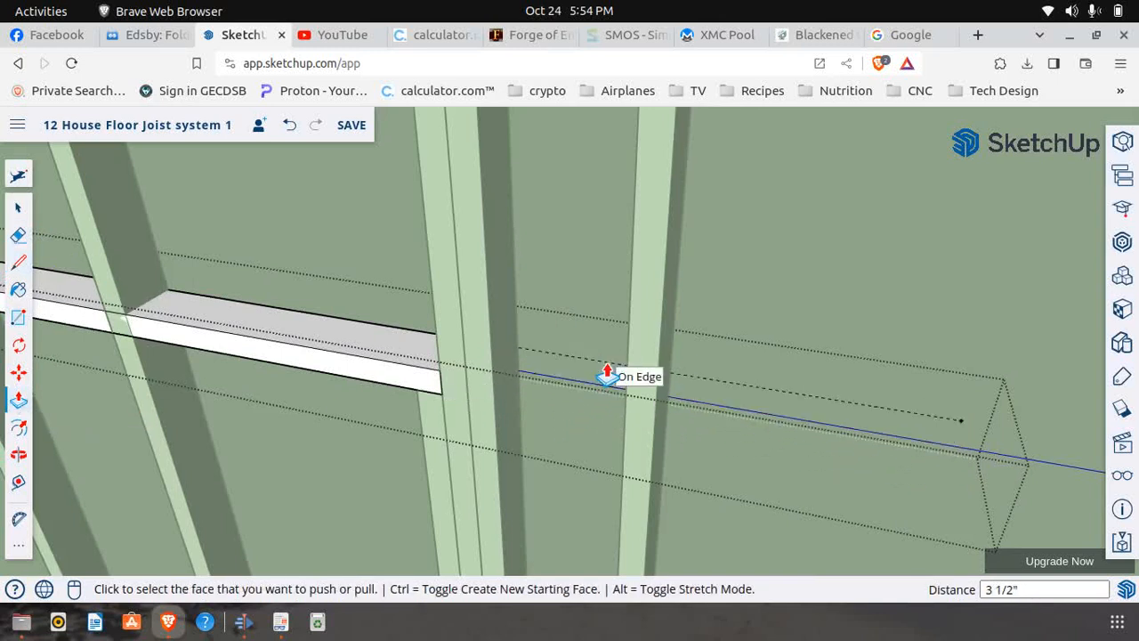
{"action": "scroll", "coordinate": [489, 394], "scroll_direction": "down", "scroll_amount": 5}
{"action": "scroll", "coordinate": [462, 400], "scroll_direction": "down", "scroll_amount": 3}
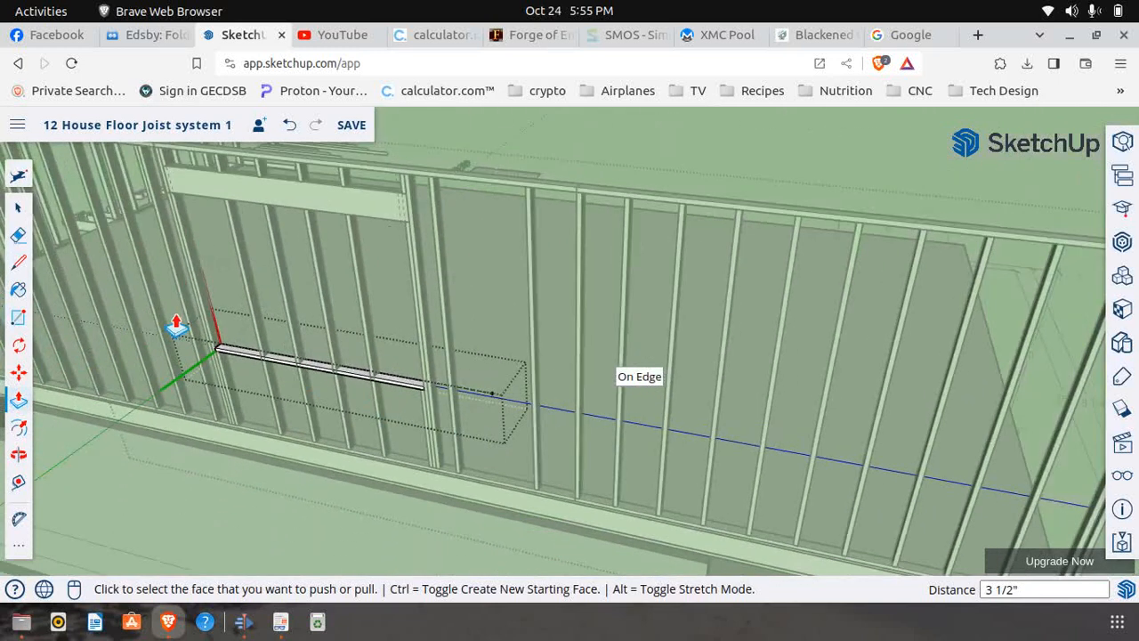
{"action": "left_click", "coordinate": [18, 208]}
{"action": "left_click", "coordinate": [472, 274]}
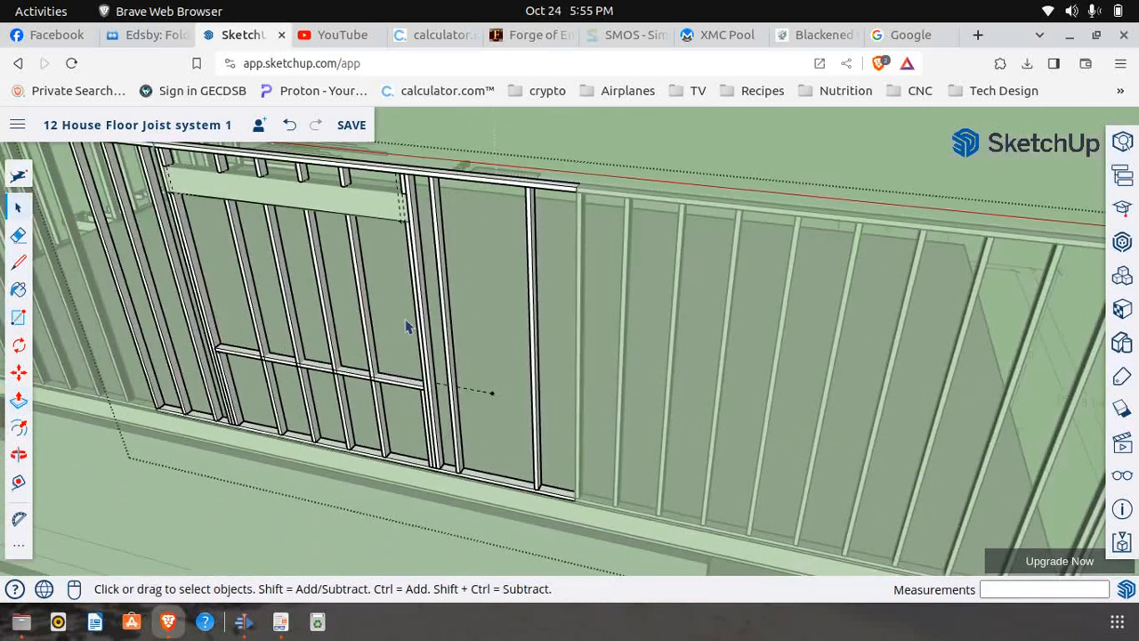
Edit the window's first intermediate stud from the near jamb and draw a cut line across its front face along the sill's lower edge
{"action": "scroll", "coordinate": [371, 358], "scroll_direction": "up", "scroll_amount": 3}
{"action": "scroll", "coordinate": [374, 370], "scroll_direction": "down", "scroll_amount": 3}
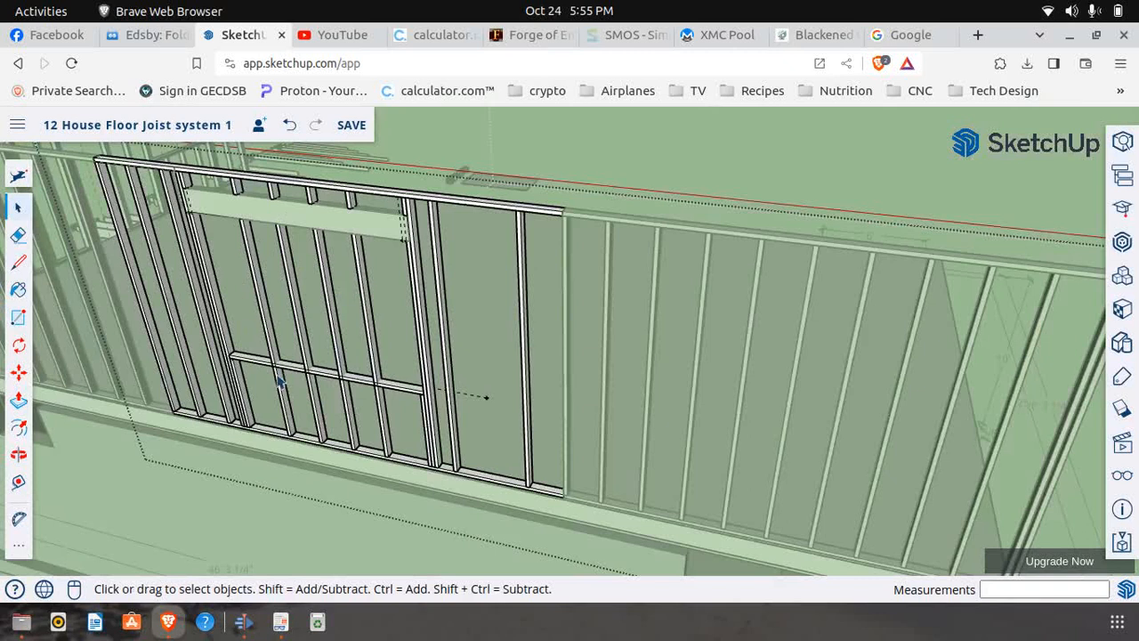
{"action": "scroll", "coordinate": [262, 374], "scroll_direction": "up", "scroll_amount": 2}
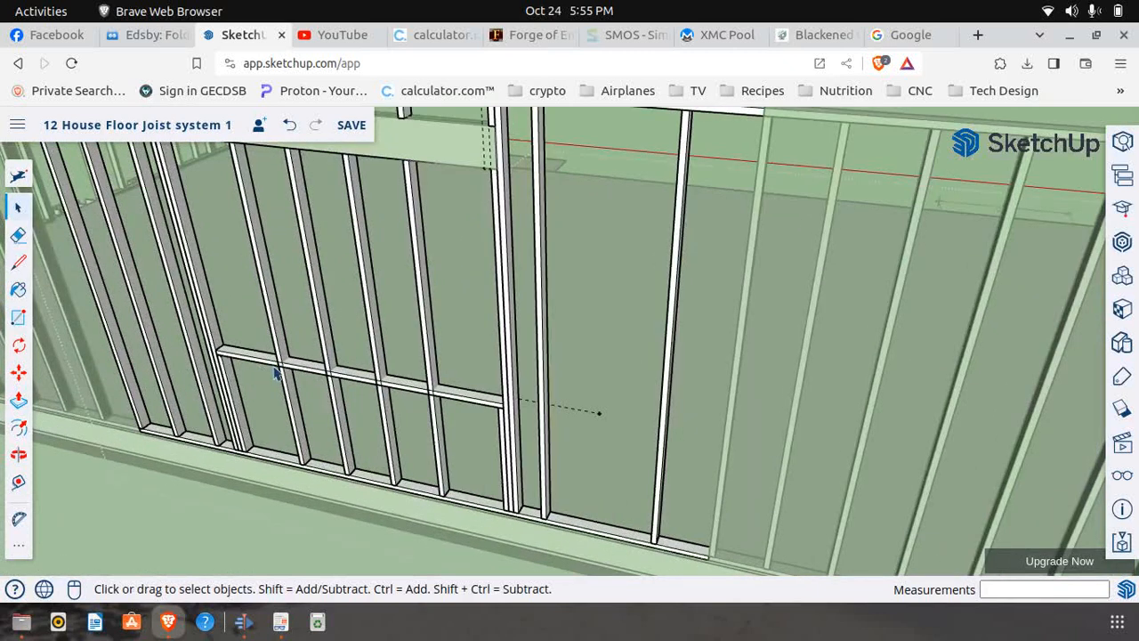
{"action": "left_click", "coordinate": [292, 391]}
{"action": "right_click", "coordinate": [292, 392]}
{"action": "left_click", "coordinate": [348, 293]}
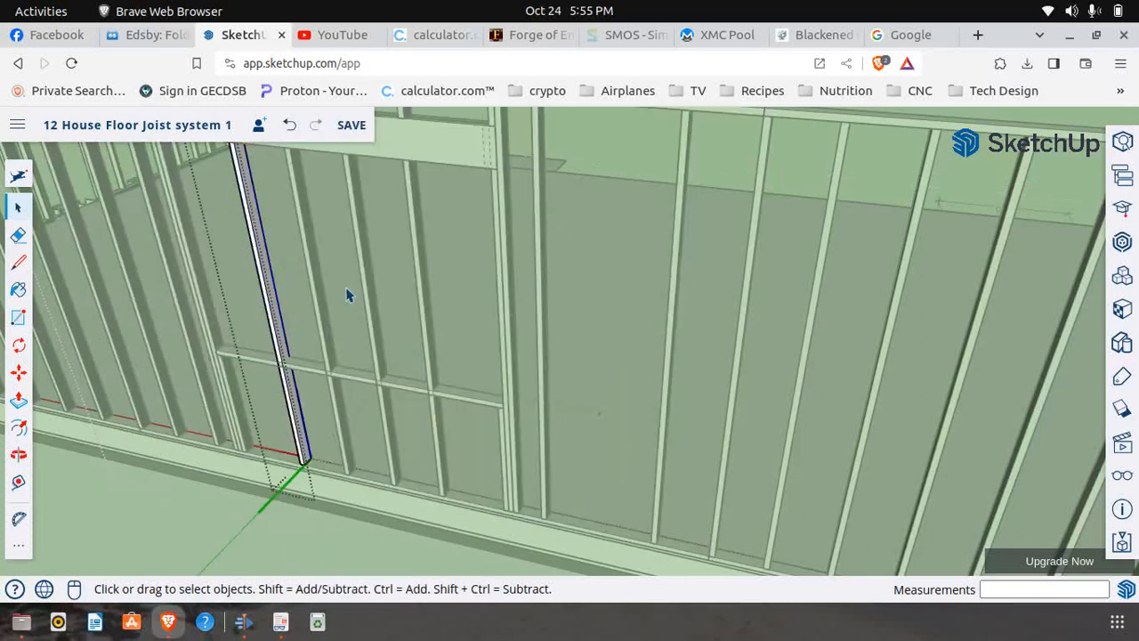
{"action": "left_click", "coordinate": [17, 262]}
{"action": "scroll", "coordinate": [267, 381], "scroll_direction": "up", "scroll_amount": 3}
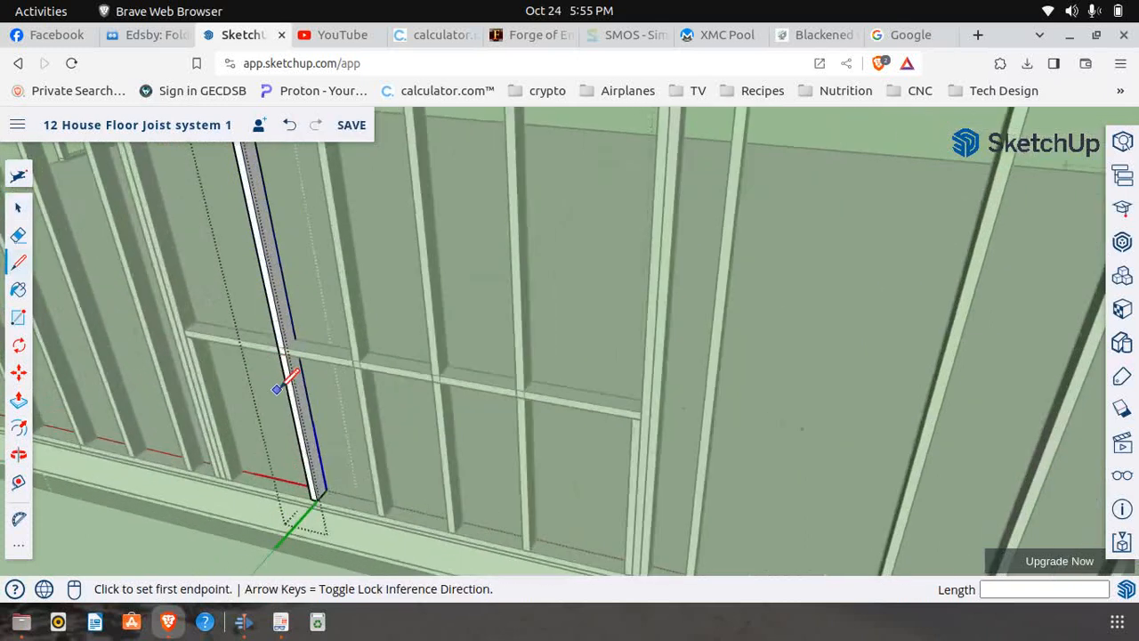
{"action": "scroll", "coordinate": [272, 378], "scroll_direction": "up", "scroll_amount": 3}
{"action": "left_click", "coordinate": [293, 247]}
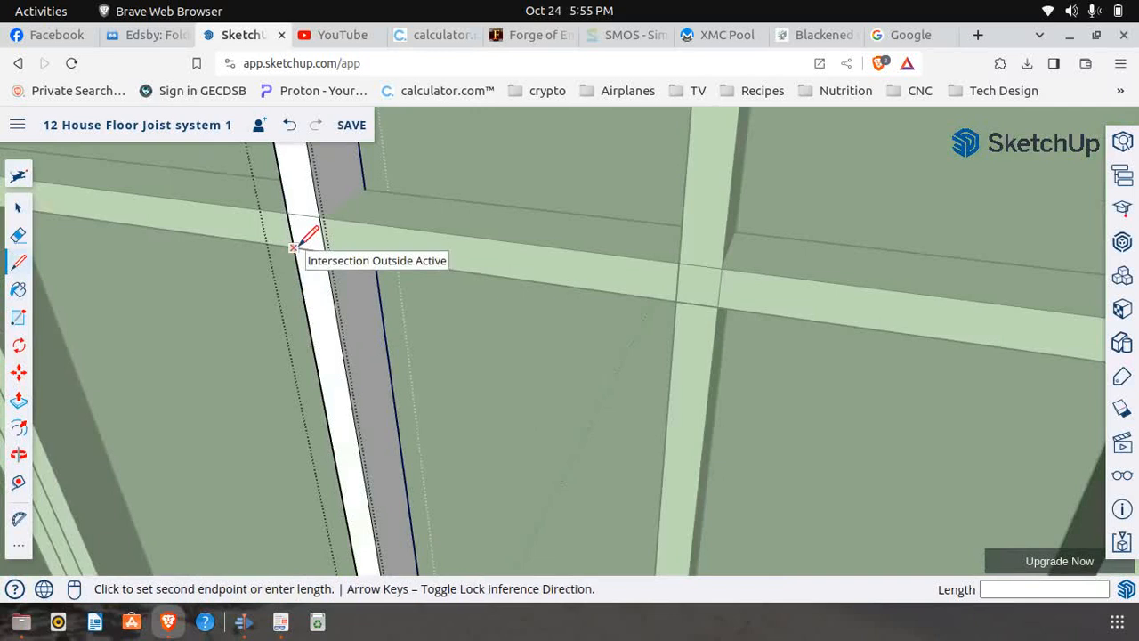
{"action": "left_click", "coordinate": [327, 250]}
{"action": "scroll", "coordinate": [272, 414], "scroll_direction": "down", "scroll_amount": 5}
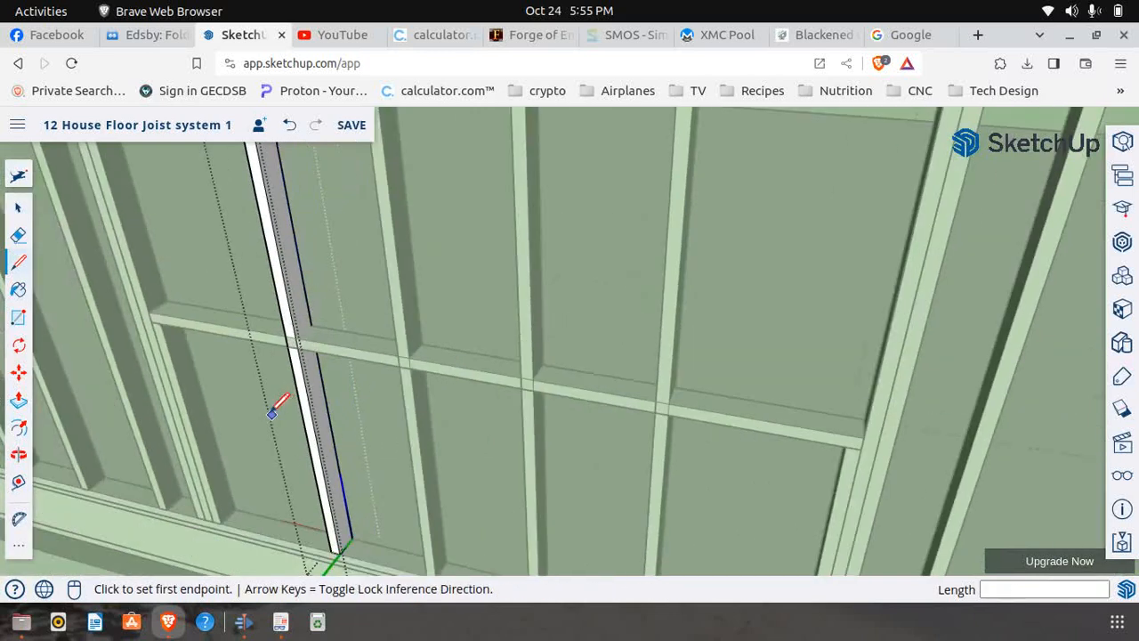
Push the first intermediate stud's face above the cut line back 3 1/2" to clear the window opening, and close the component
{"action": "left_click", "coordinate": [21, 401]}
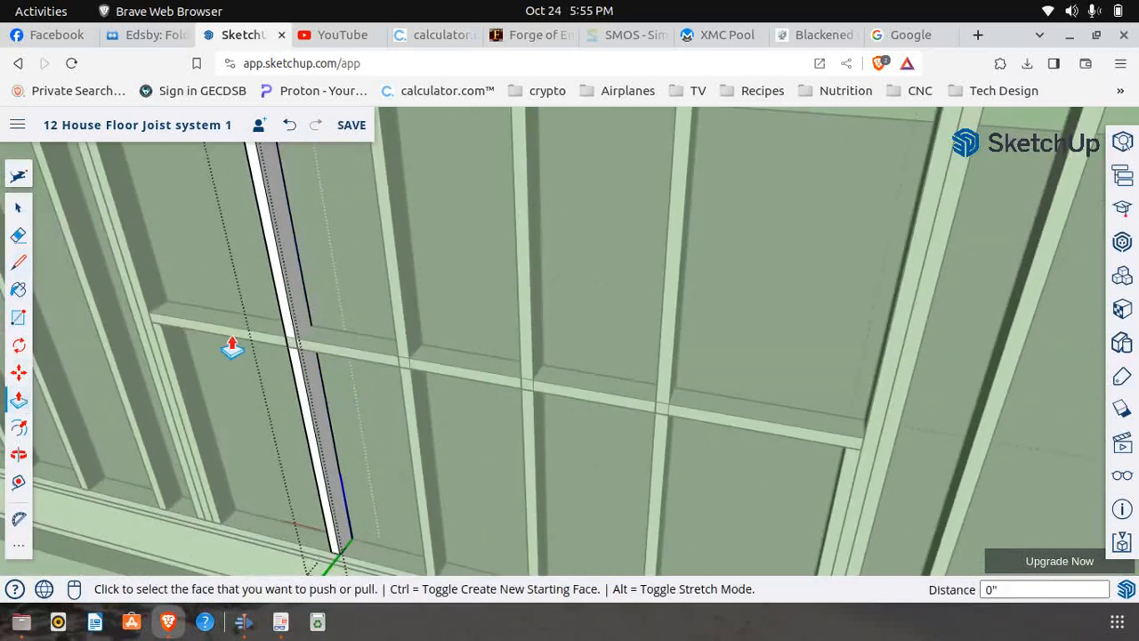
{"action": "left_click", "coordinate": [286, 316]}
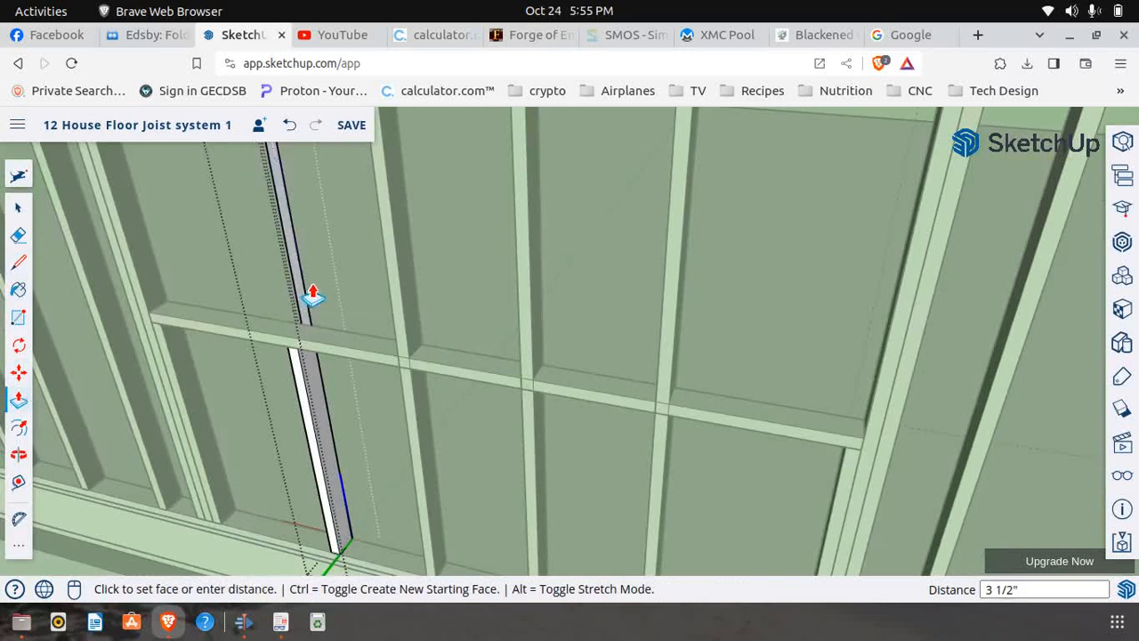
{"action": "left_click", "coordinate": [310, 296]}
{"action": "scroll", "coordinate": [213, 344], "scroll_direction": "down", "scroll_amount": 3}
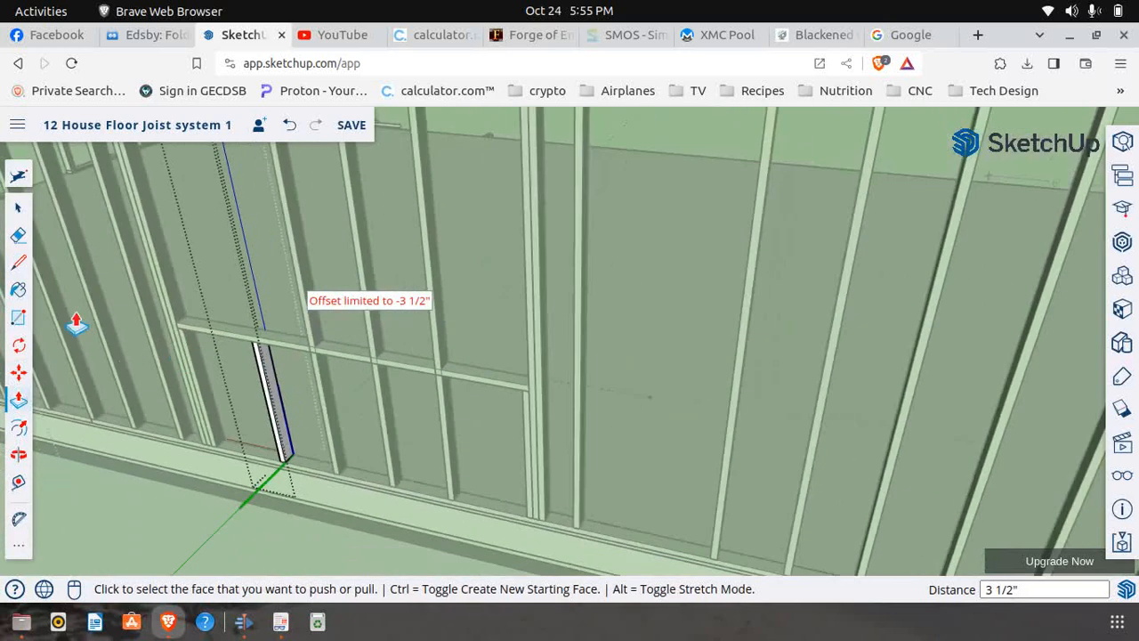
{"action": "left_click", "coordinate": [19, 210]}
{"action": "left_click", "coordinate": [679, 143]}
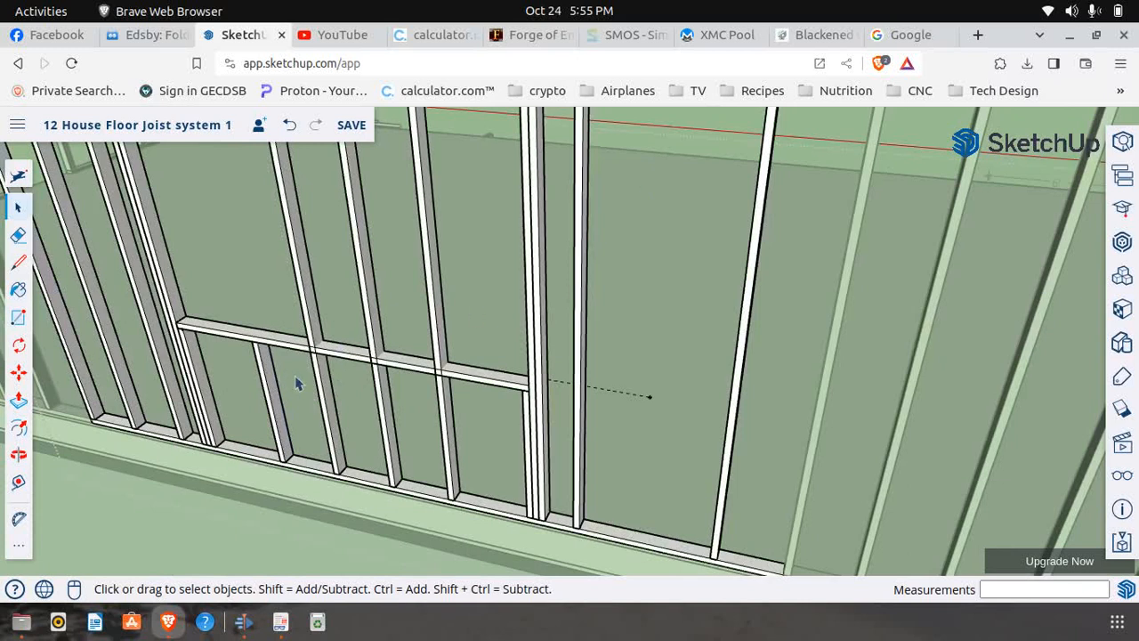
Edit the second intermediate stud and draw a 1 1/2" cut line across its front face along the sill's lower edge
{"action": "scroll", "coordinate": [326, 393], "scroll_direction": "up", "scroll_amount": 2}
{"action": "left_click", "coordinate": [325, 393]}
{"action": "right_click", "coordinate": [325, 391]}
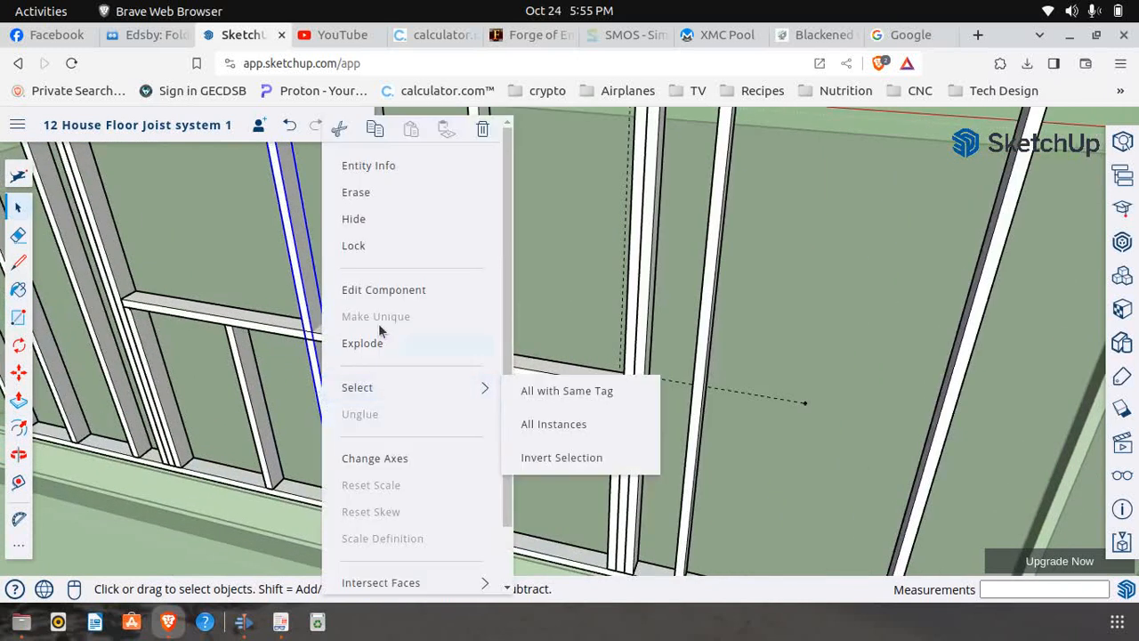
{"action": "left_click", "coordinate": [389, 295]}
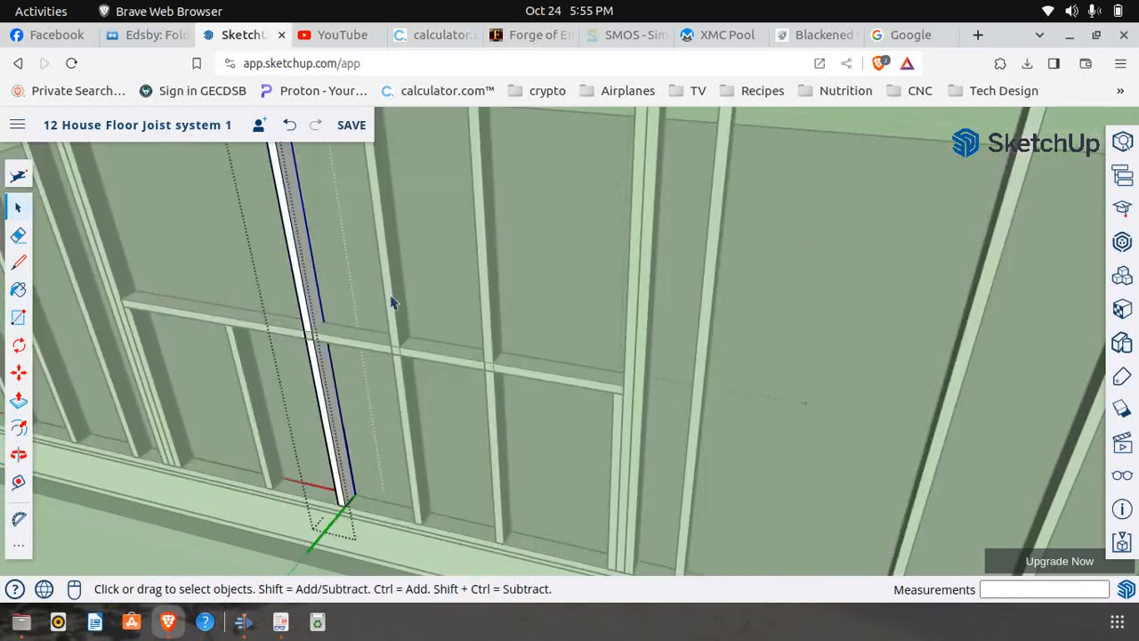
{"action": "left_click", "coordinate": [18, 264]}
{"action": "scroll", "coordinate": [320, 347], "scroll_direction": "up", "scroll_amount": 3}
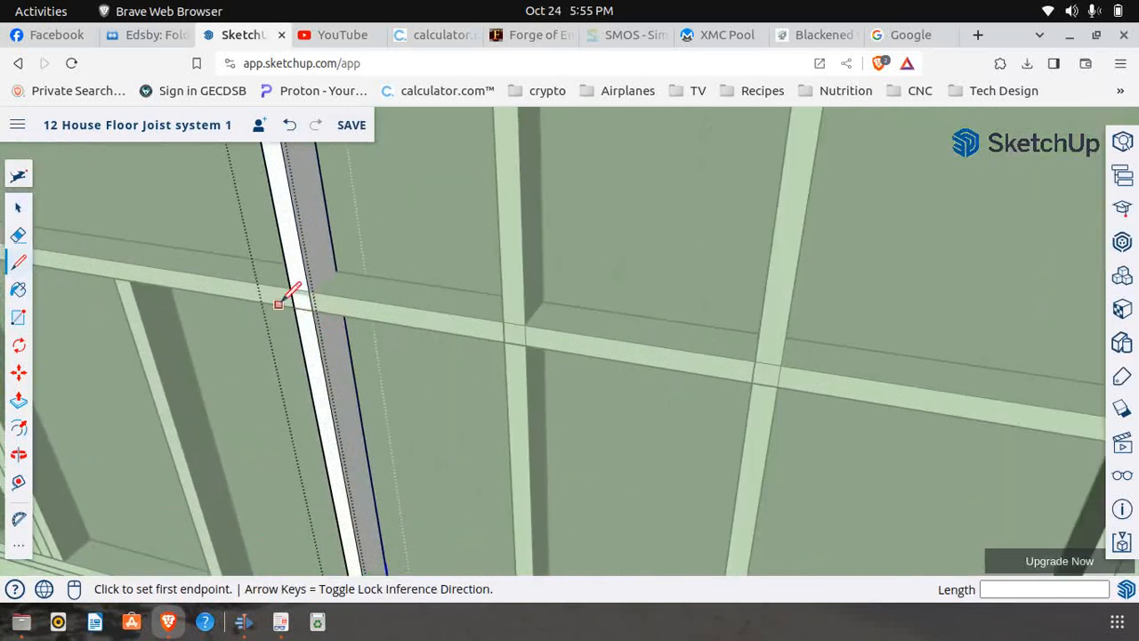
{"action": "left_click", "coordinate": [294, 307]}
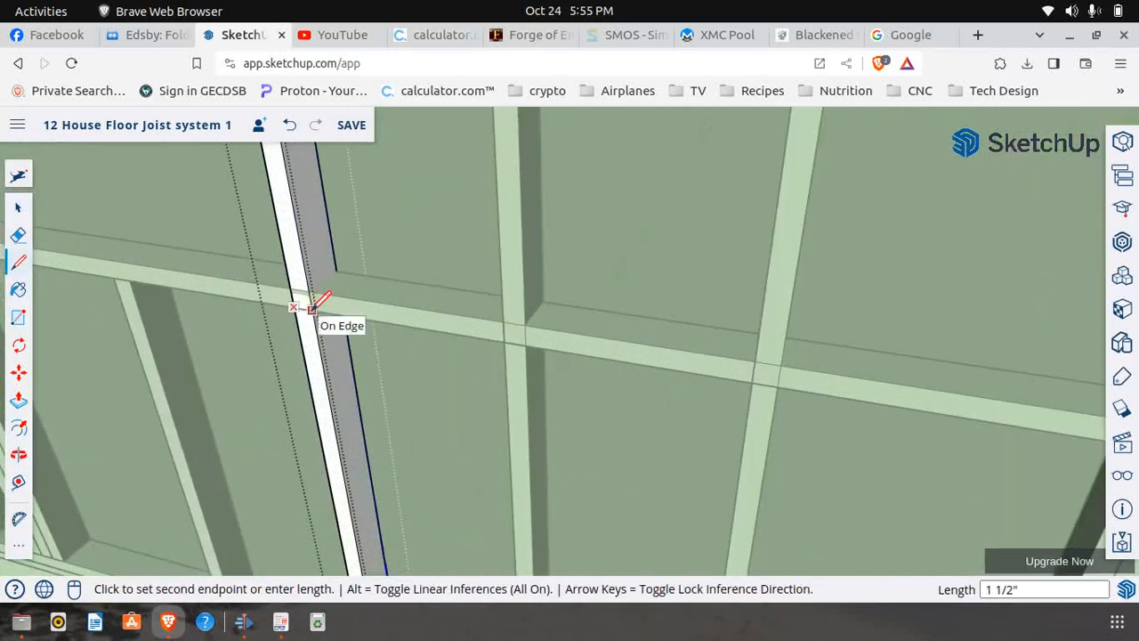
{"action": "left_click", "coordinate": [316, 308]}
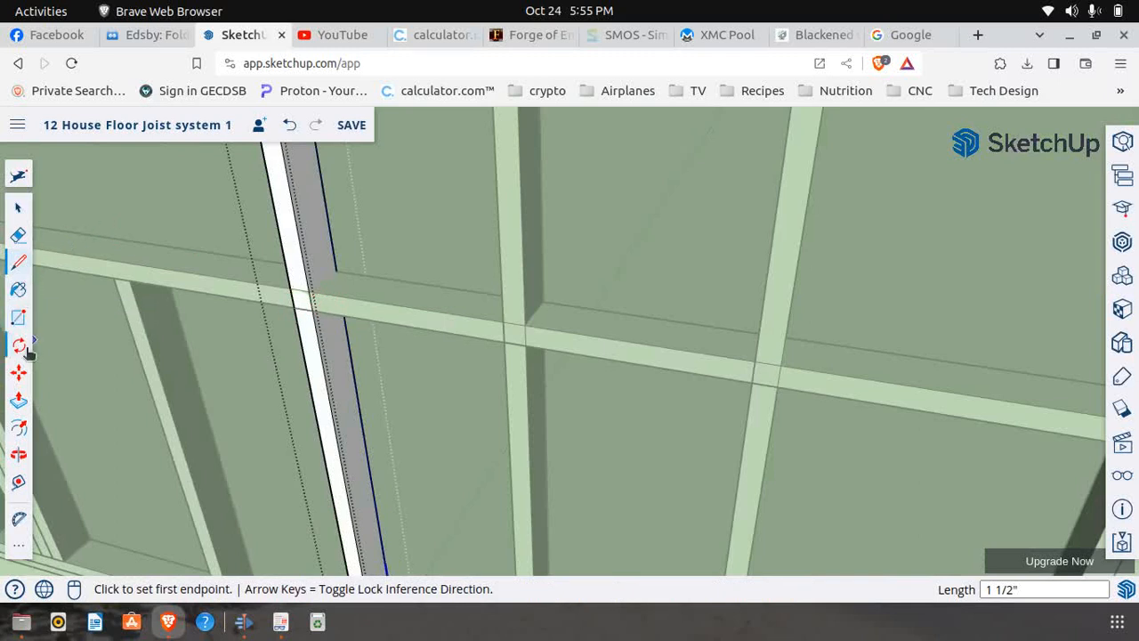
Remove the second intermediate stud's section above the cut line by pushing its face back 3 1/2", and close the component
{"action": "left_click", "coordinate": [17, 400]}
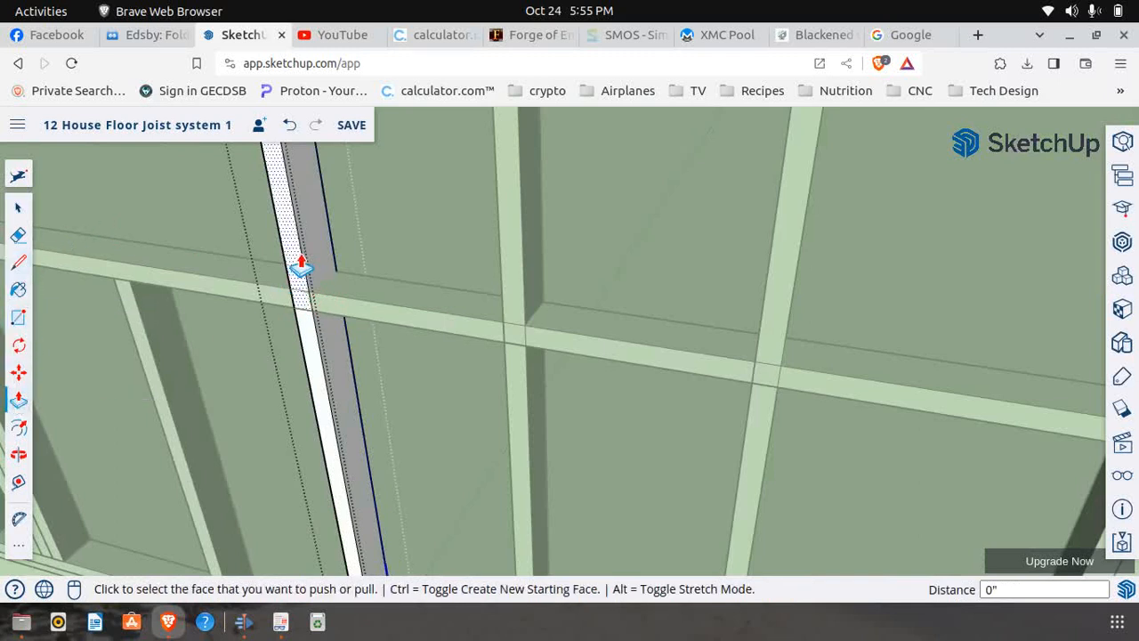
{"action": "left_click", "coordinate": [305, 264]}
{"action": "key", "text": "Escape"}
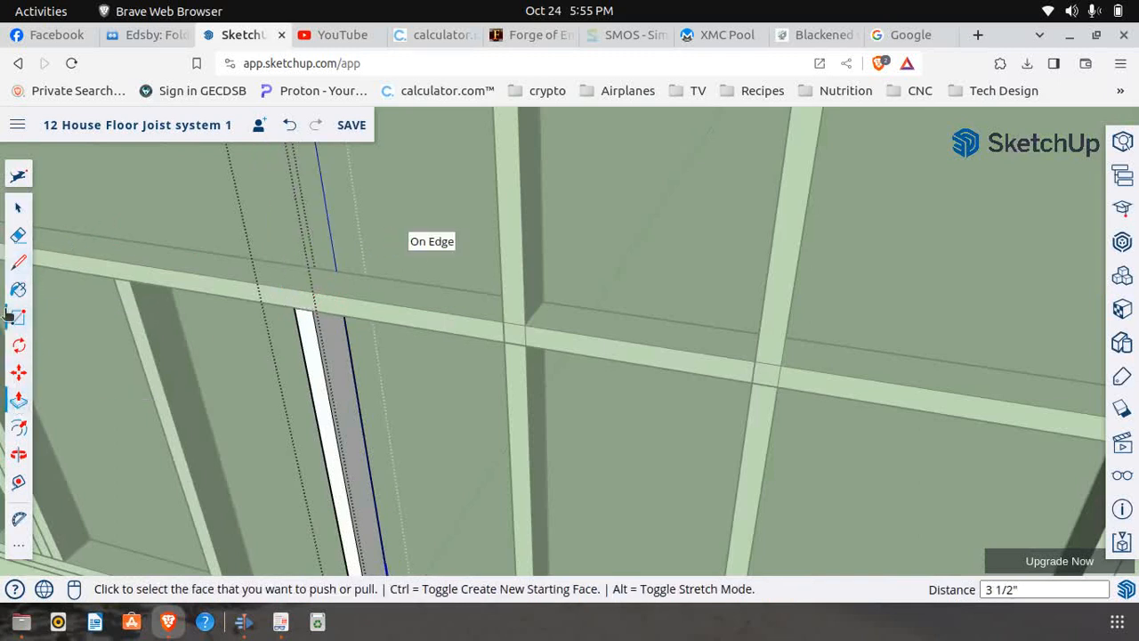
{"action": "left_click", "coordinate": [18, 207]}
{"action": "scroll", "coordinate": [231, 347], "scroll_direction": "down", "scroll_amount": 4}
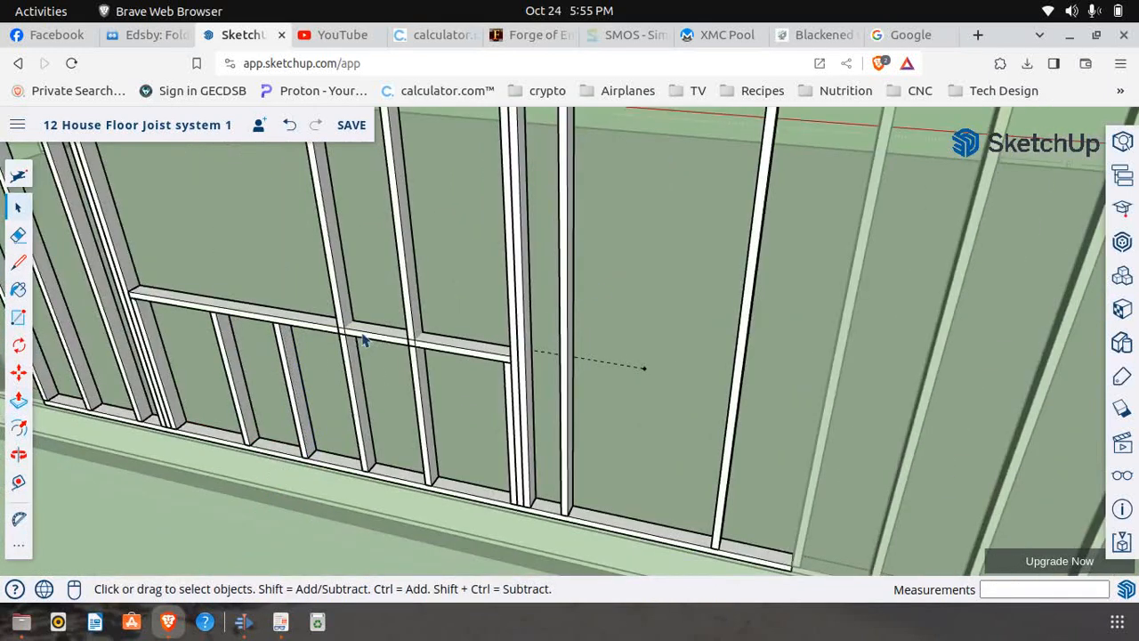
Open the third intermediate stud in the window opening for editing at its crossing with the sill
{"action": "scroll", "coordinate": [362, 338], "scroll_direction": "up", "scroll_amount": 2}
{"action": "left_click", "coordinate": [347, 366]}
{"action": "right_click", "coordinate": [345, 370]}
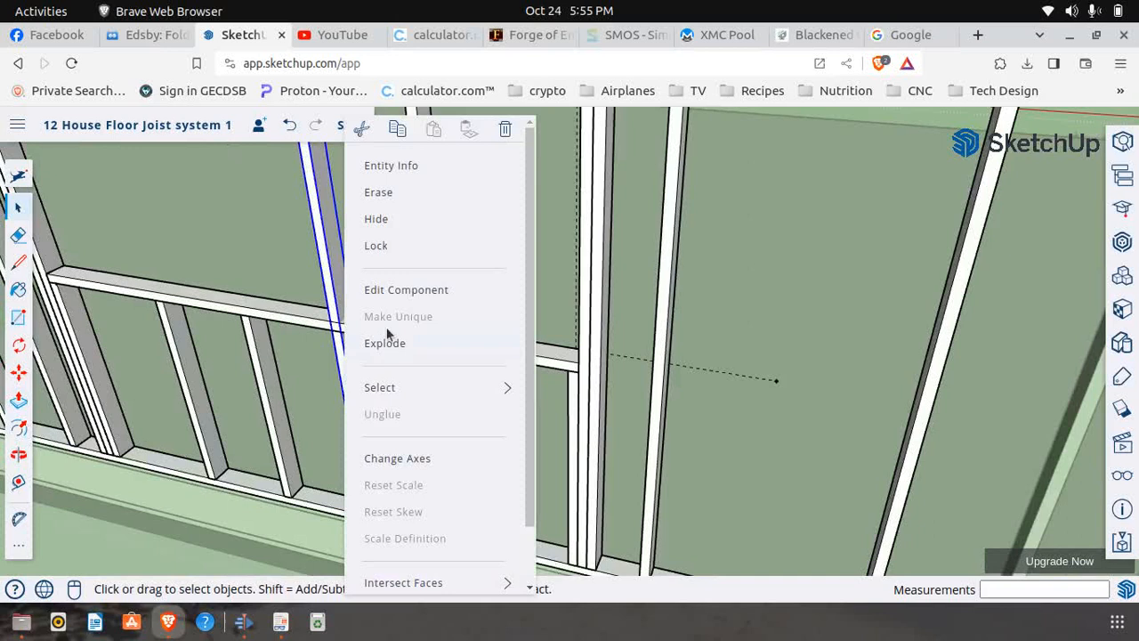
{"action": "left_click", "coordinate": [417, 294]}
{"action": "left_click", "coordinate": [18, 263]}
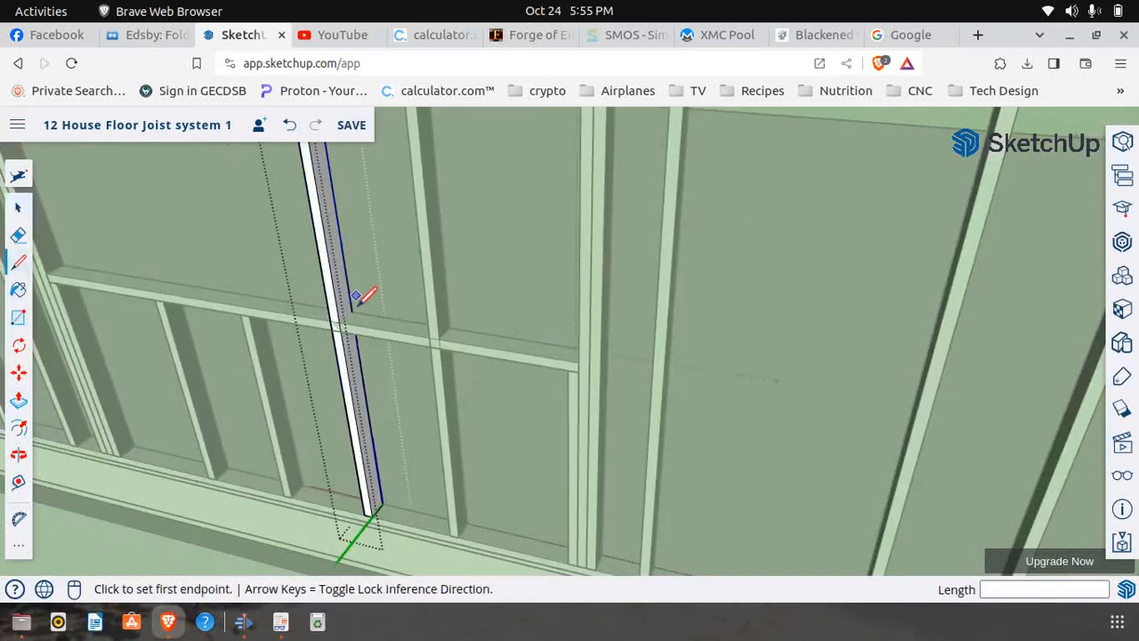
{"action": "scroll", "coordinate": [347, 321], "scroll_direction": "up", "scroll_amount": 3}
{"action": "left_click", "coordinate": [316, 322]}
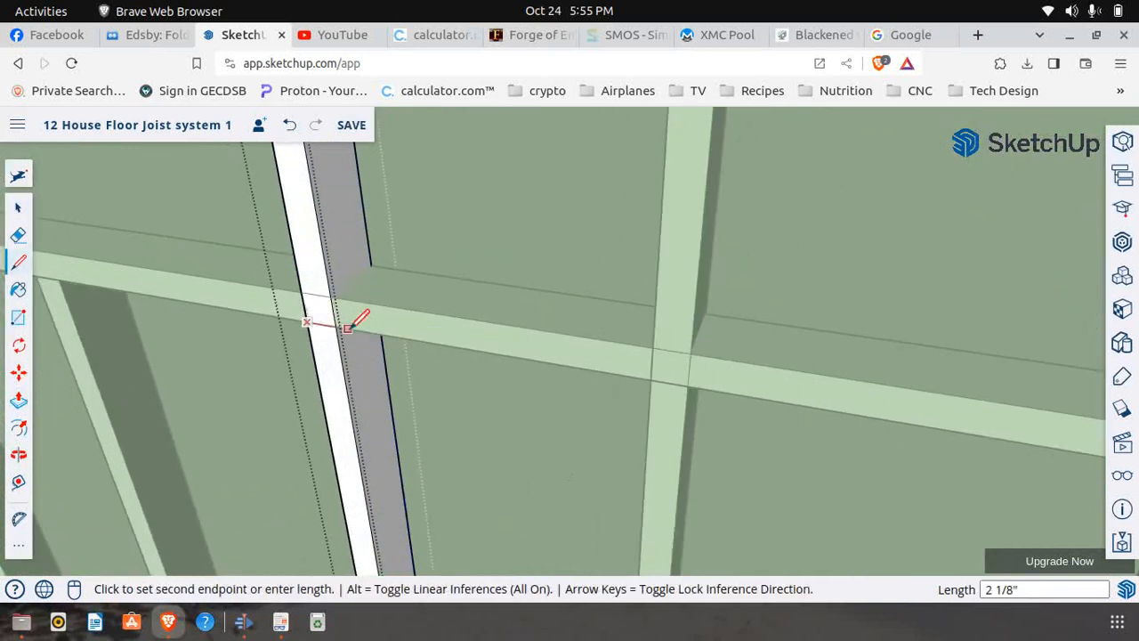
{"action": "left_click", "coordinate": [339, 328]}
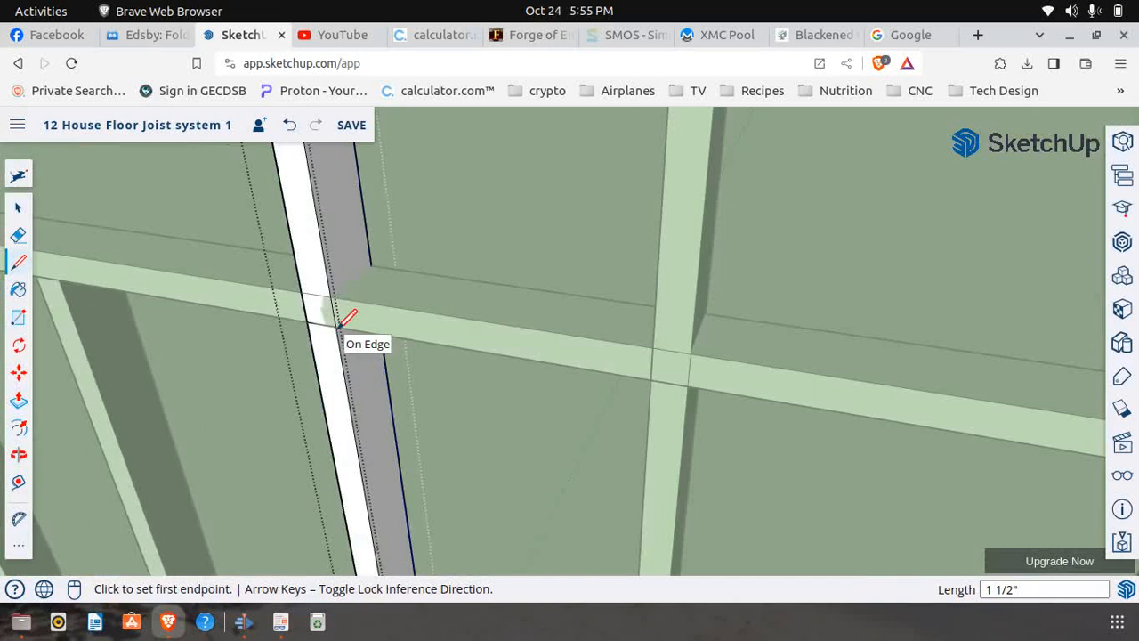
{"action": "left_click", "coordinate": [289, 124]}
Draw a 1 1/2" cut line across the third stud along the sill's lower edge, push the face above back 3 1/2", and close the component
{"action": "left_click", "coordinate": [309, 321]}
{"action": "left_click", "coordinate": [339, 326]}
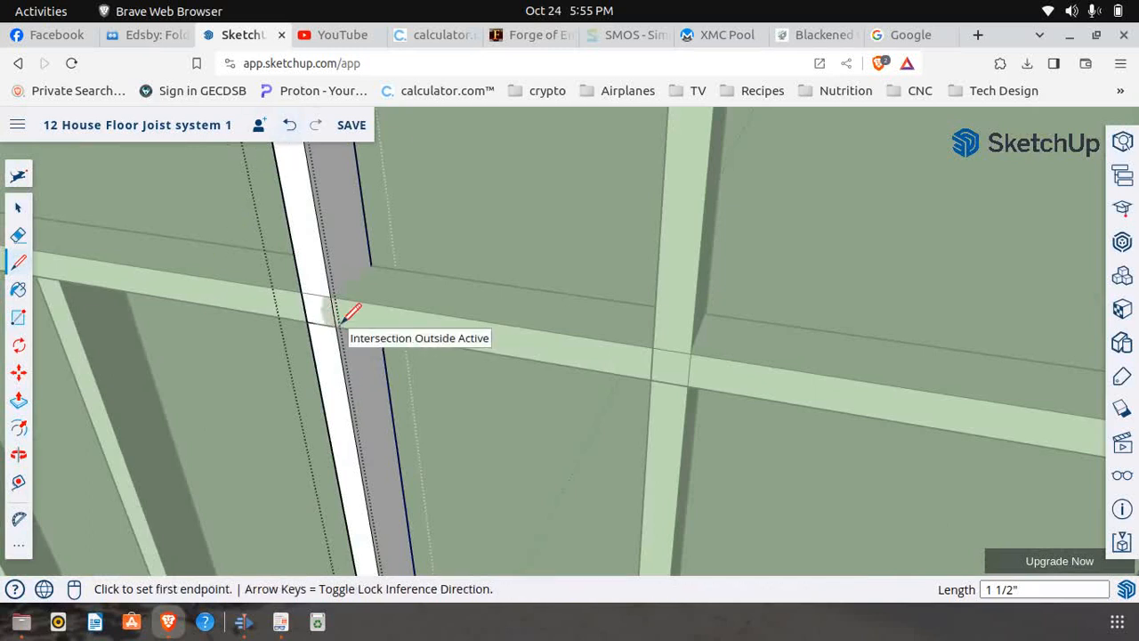
{"action": "left_click", "coordinate": [17, 402]}
{"action": "left_click", "coordinate": [311, 249]}
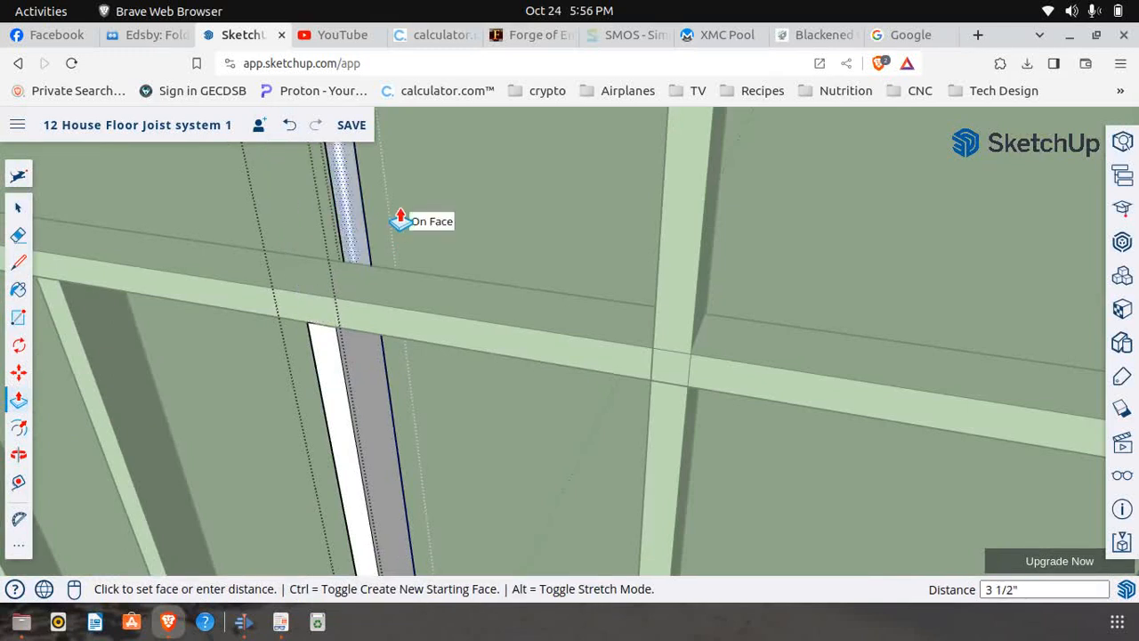
{"action": "left_click", "coordinate": [399, 221]}
{"action": "middle_click_drag", "start_coordinate": [275, 265], "coordinate": [98, 291]}
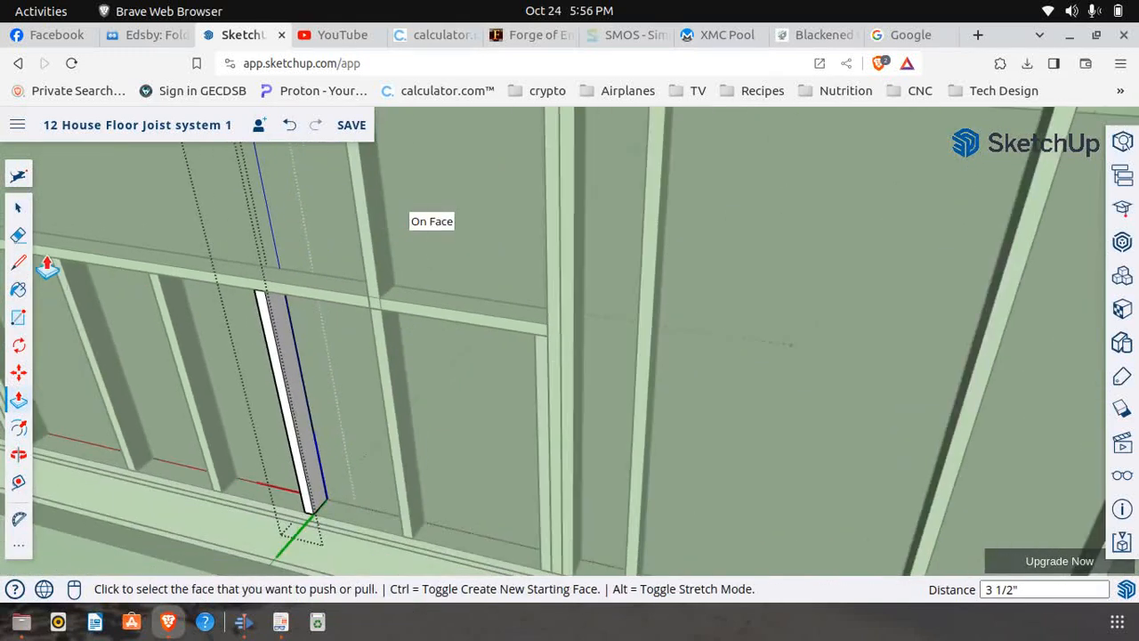
{"action": "left_click", "coordinate": [19, 207]}
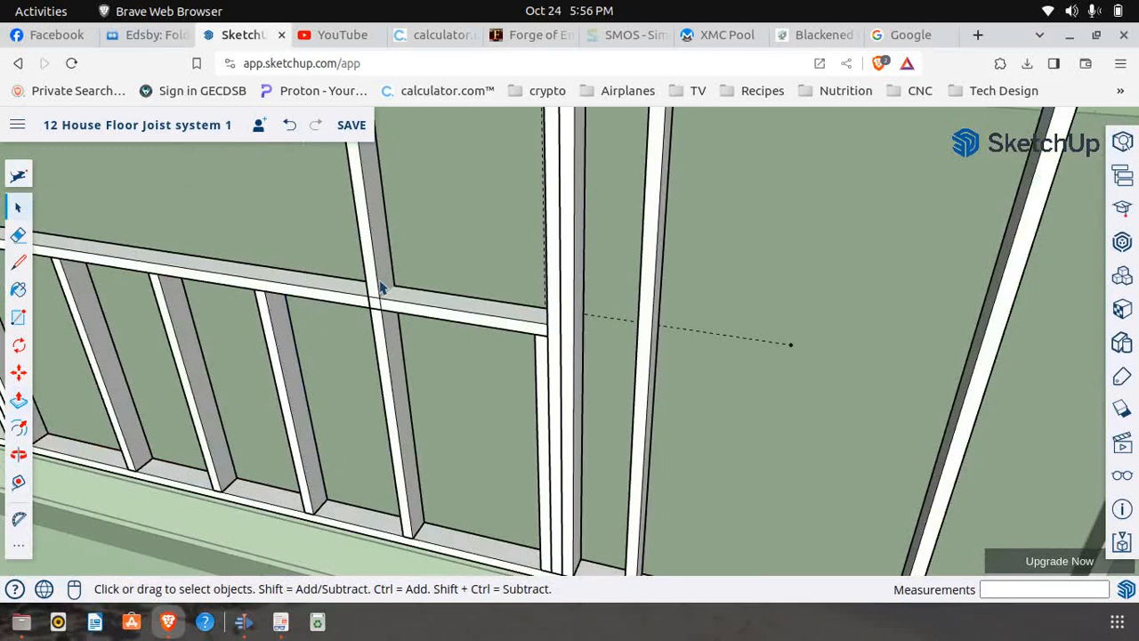
Edit the last full-height intermediate stud in the window opening and draw a 1 1/2" cut line along the sill's lower edge
{"action": "scroll", "coordinate": [383, 354], "scroll_direction": "down", "scroll_amount": 6}
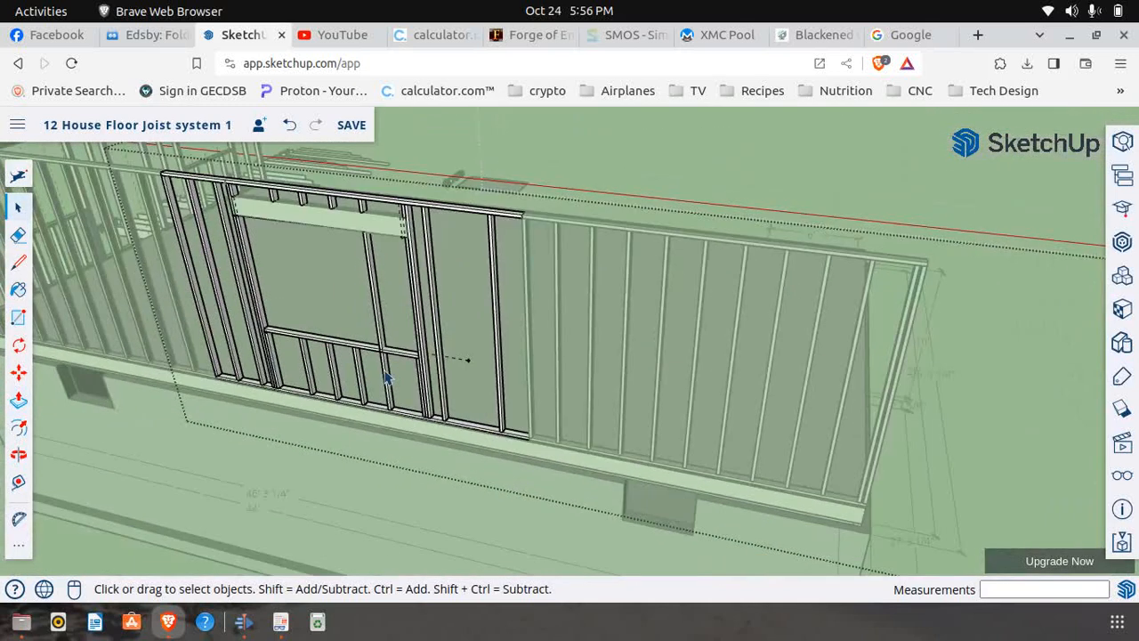
{"action": "scroll", "coordinate": [387, 377], "scroll_direction": "up", "scroll_amount": 10}
{"action": "left_click", "coordinate": [385, 276]}
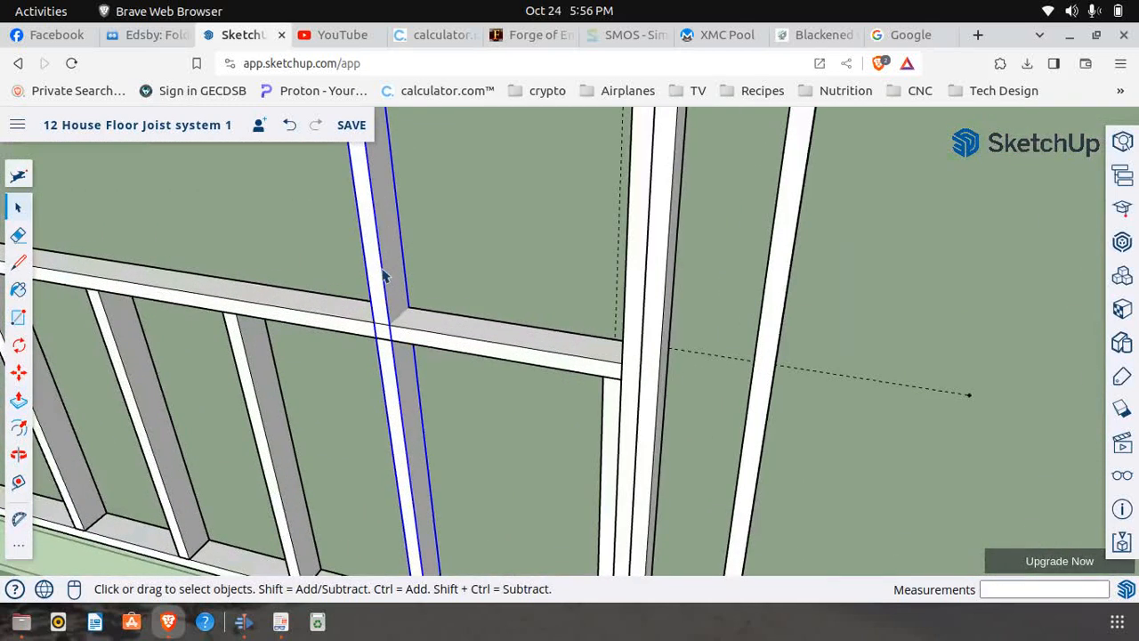
{"action": "right_click", "coordinate": [383, 275]}
{"action": "left_click", "coordinate": [437, 292]}
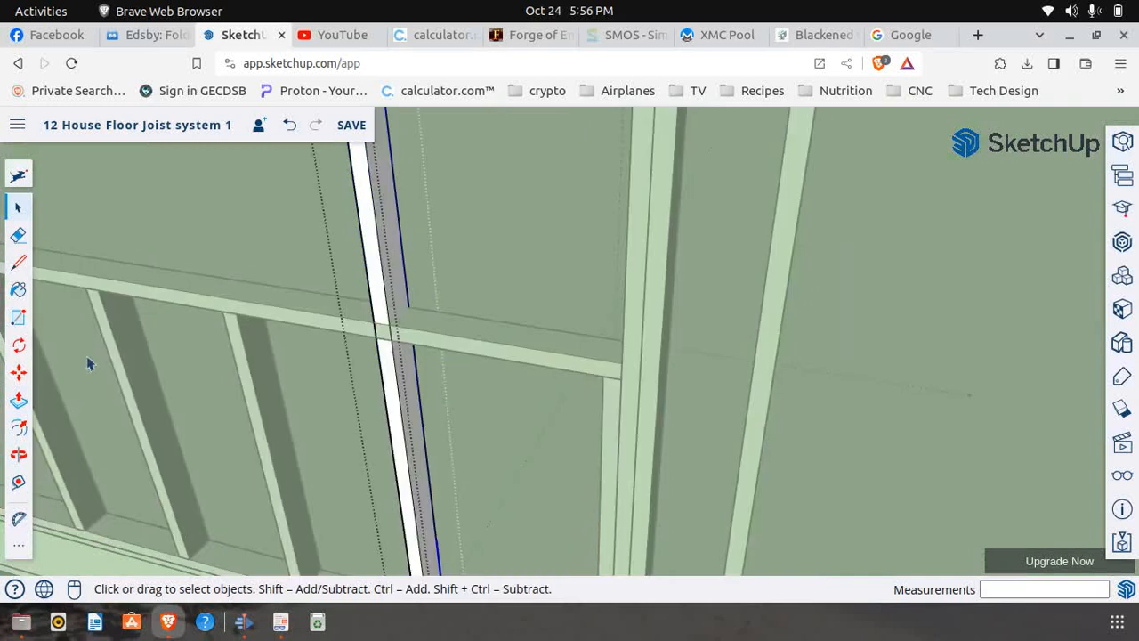
{"action": "left_click", "coordinate": [19, 265]}
{"action": "scroll", "coordinate": [374, 322], "scroll_direction": "up", "scroll_amount": 2}
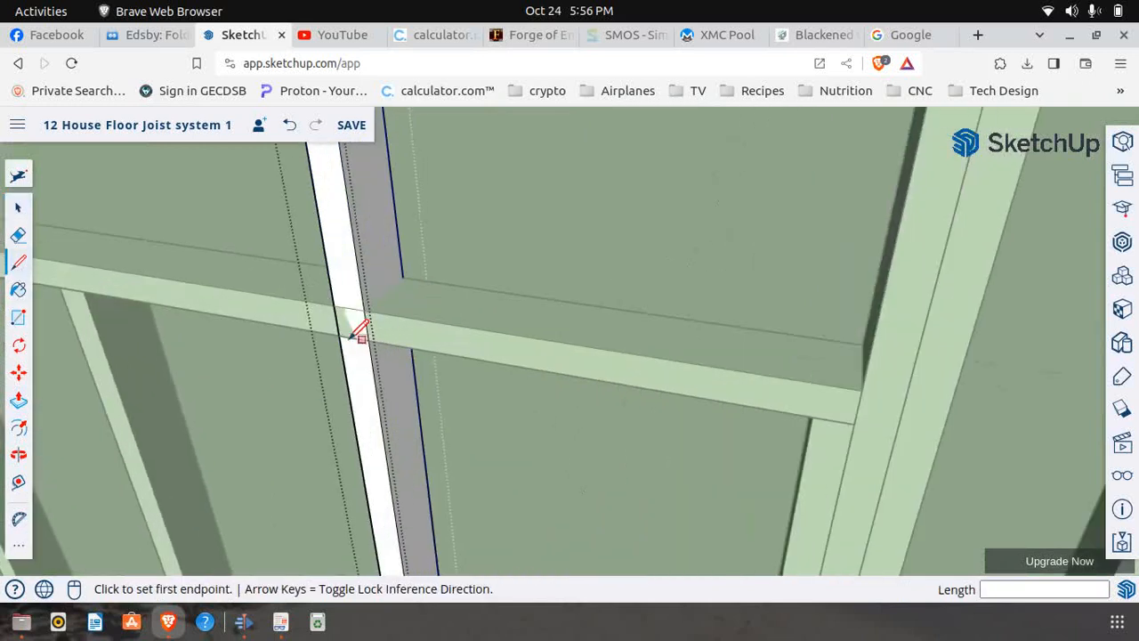
{"action": "left_click", "coordinate": [349, 336]}
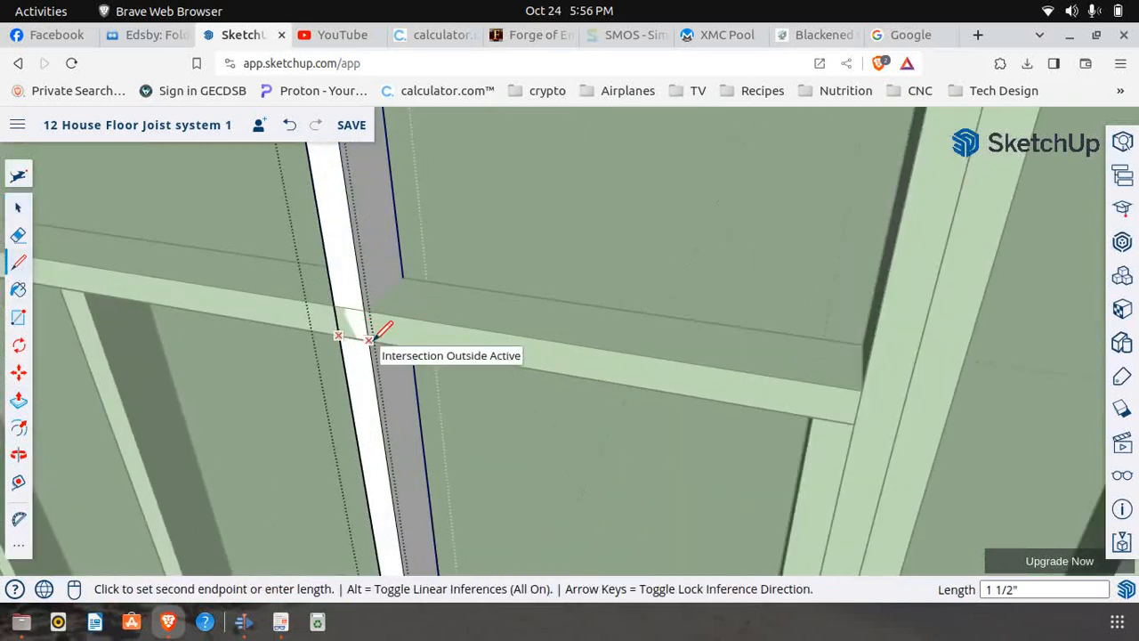
{"action": "left_click", "coordinate": [371, 330]}
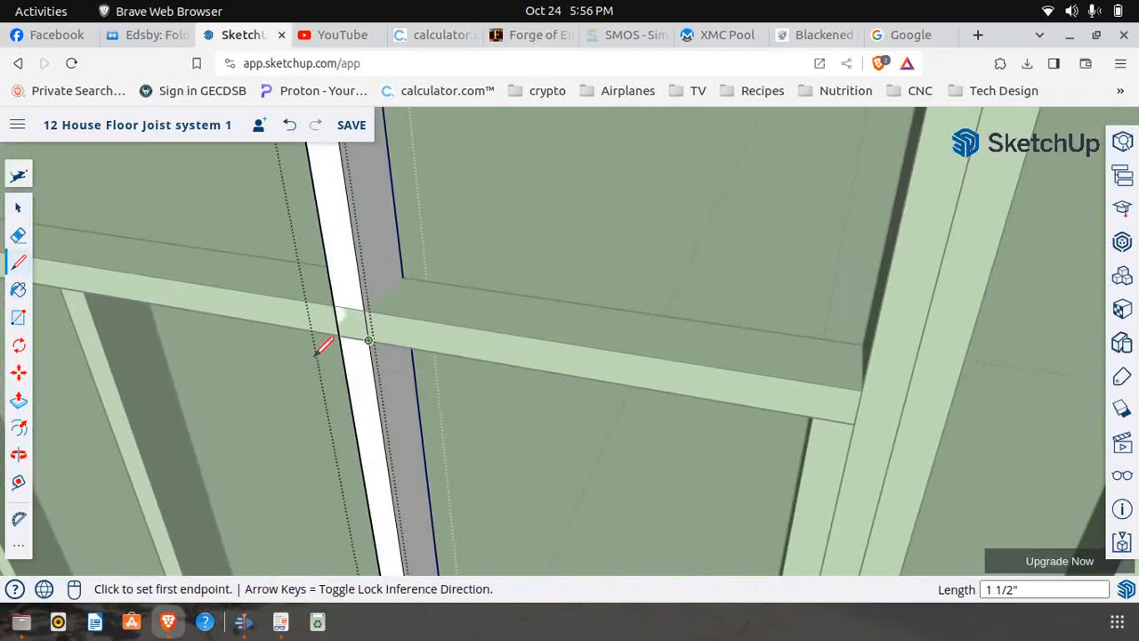
Push the last intermediate stud's face above the cut line back 3 1/2" to remove that section from the window opening
{"action": "left_click", "coordinate": [17, 401]}
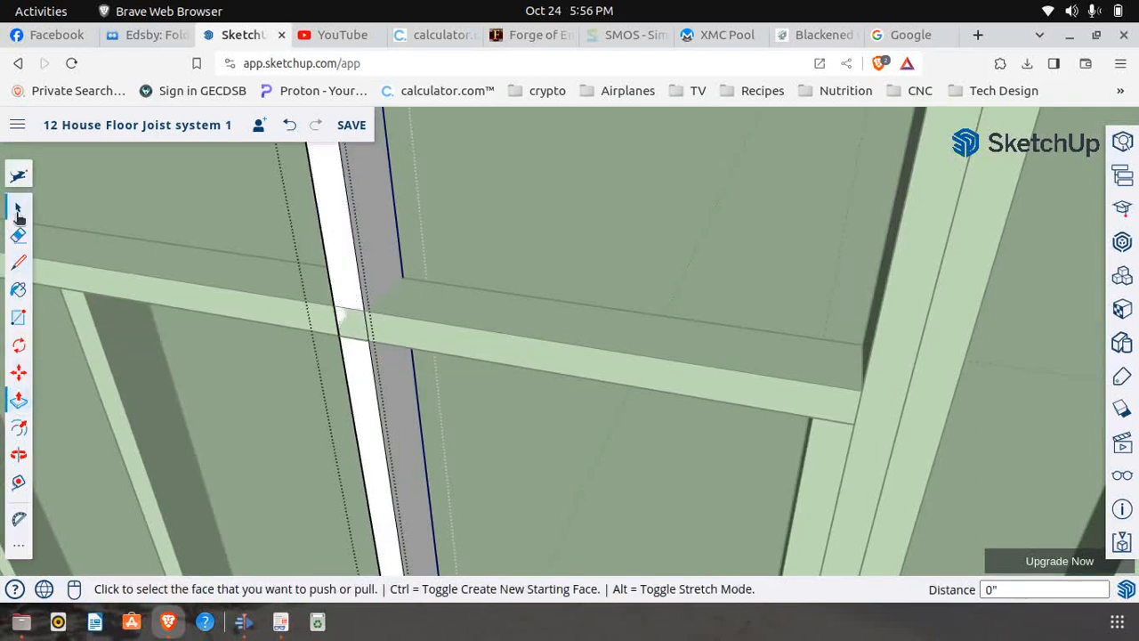
{"action": "left_click", "coordinate": [342, 223]}
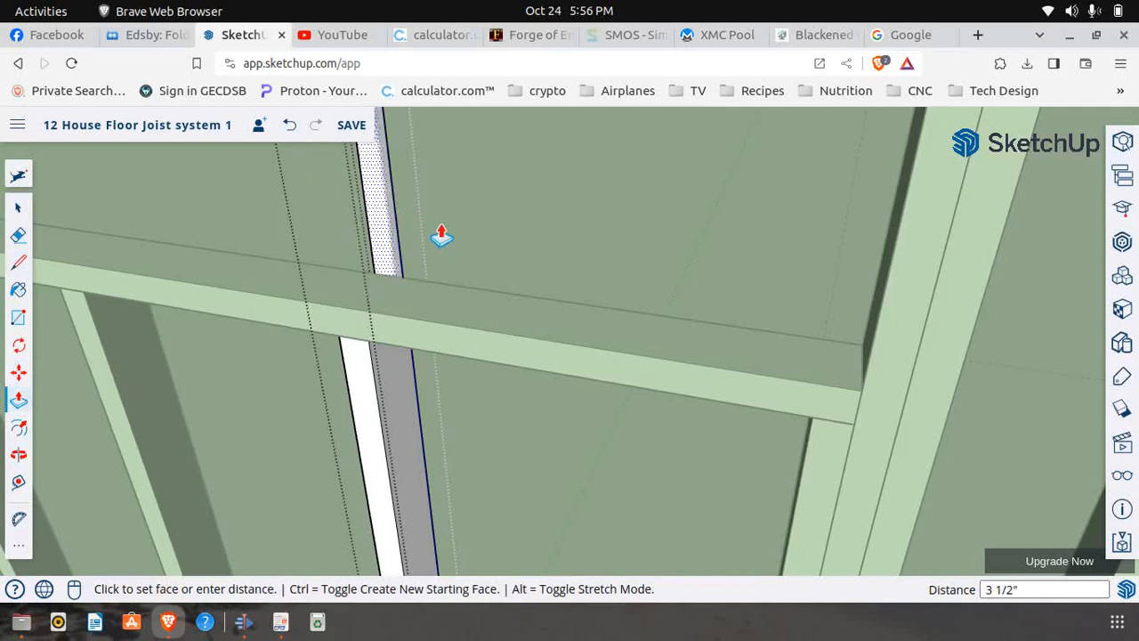
{"action": "left_click", "coordinate": [521, 307]}
{"action": "scroll", "coordinate": [465, 330], "scroll_direction": "down", "scroll_amount": 10}
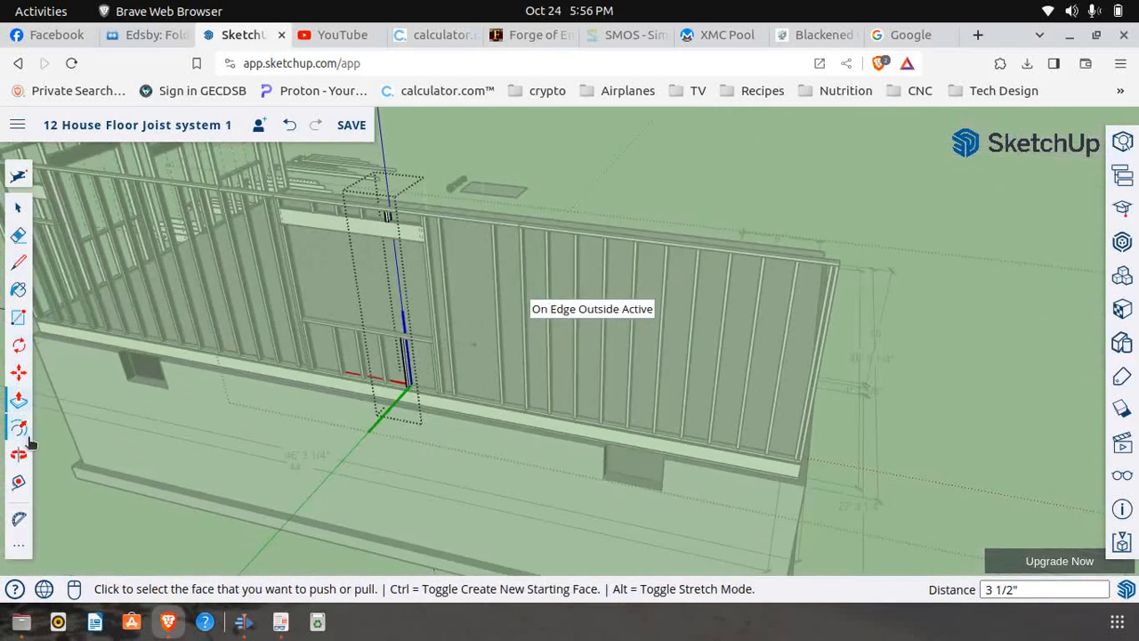
Close the edited stud and the window wall section so the whole model is active again
{"action": "left_click", "coordinate": [19, 454]}
{"action": "left_click_drag", "start_coordinate": [231, 412], "coordinate": [132, 348]}
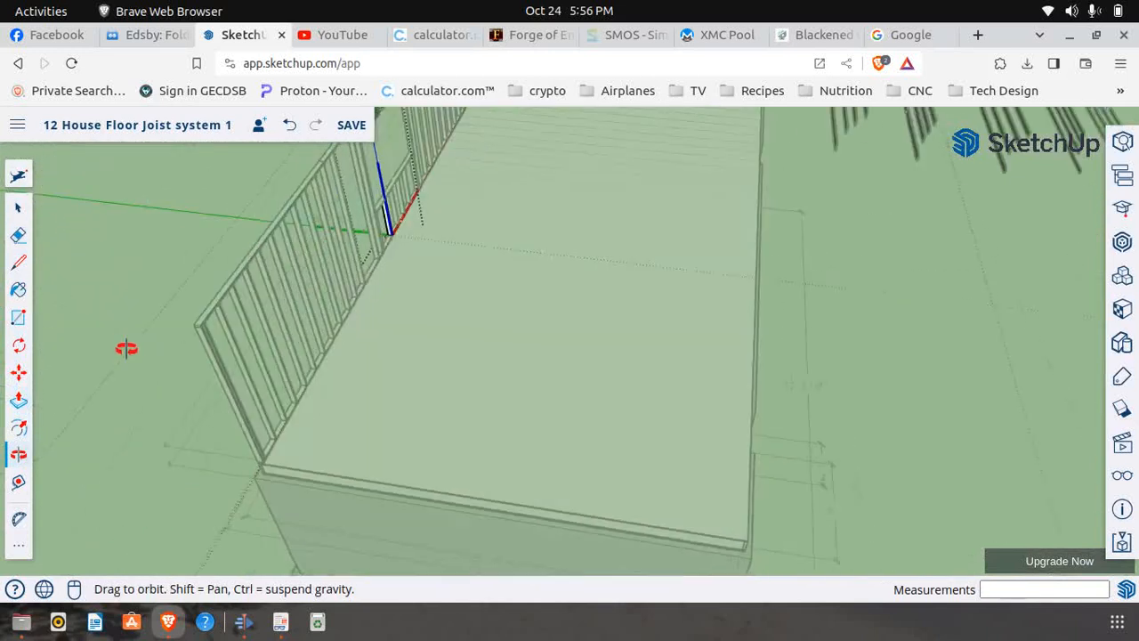
{"action": "scroll", "coordinate": [380, 323], "scroll_direction": "down", "scroll_amount": 5}
{"action": "scroll", "coordinate": [366, 204], "scroll_direction": "up", "scroll_amount": 8}
{"action": "scroll", "coordinate": [381, 231], "scroll_direction": "up", "scroll_amount": 2}
{"action": "left_click_drag", "start_coordinate": [318, 348], "coordinate": [394, 305]}
{"action": "left_click", "coordinate": [17, 209]}
{"action": "left_click", "coordinate": [290, 349]}
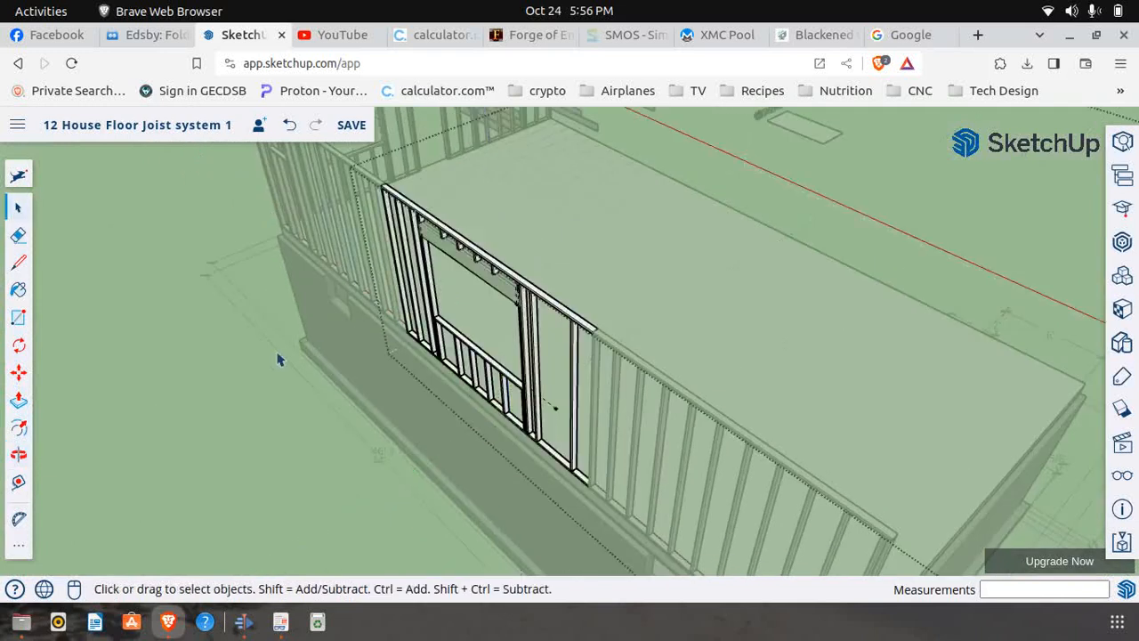
{"action": "scroll", "coordinate": [269, 350], "scroll_direction": "down", "scroll_amount": 2}
{"action": "left_click", "coordinate": [217, 415]}
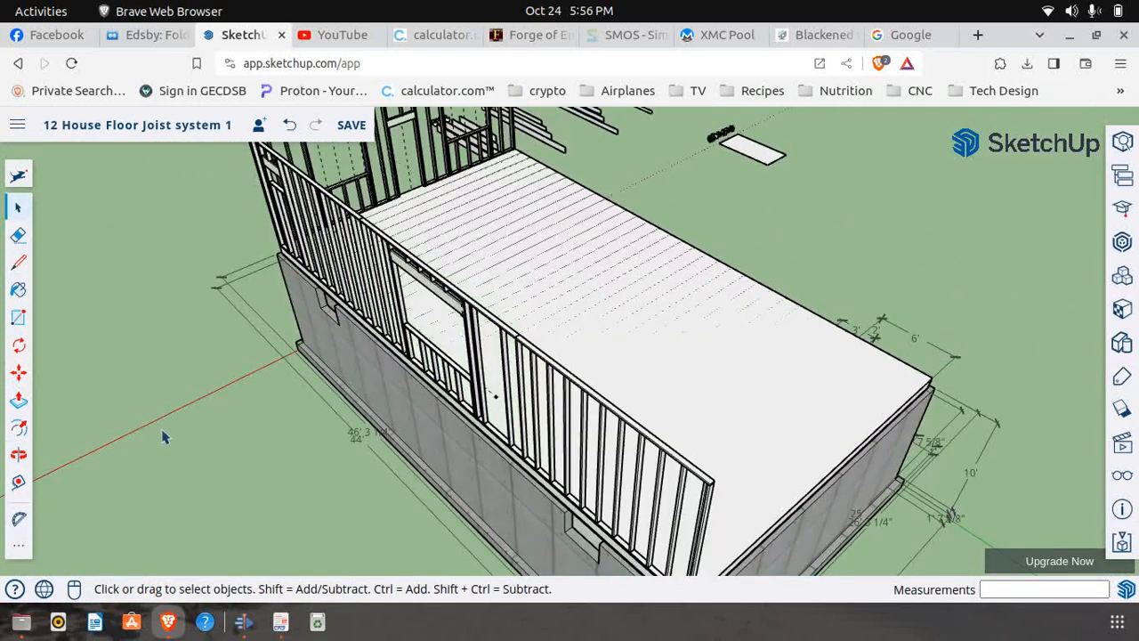
Open the wall section containing the second window for editing at its bottom plate beyond the opening
{"action": "left_click", "coordinate": [20, 457]}
{"action": "left_click_drag", "start_coordinate": [231, 454], "coordinate": [640, 413]}
{"action": "scroll", "coordinate": [640, 414], "scroll_direction": "up", "scroll_amount": 10}
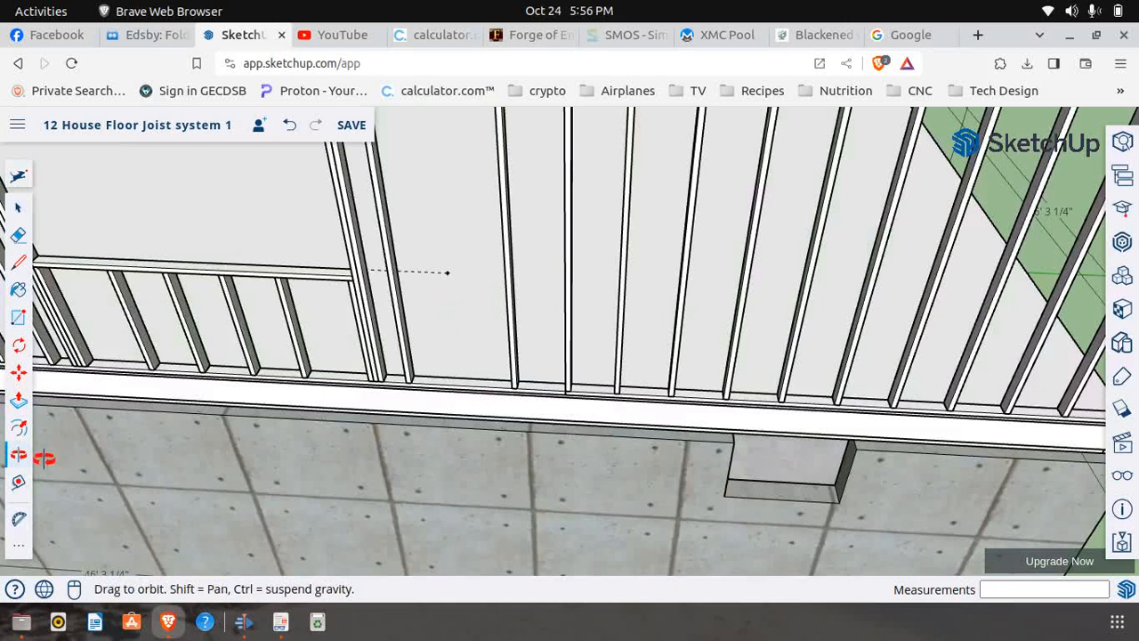
{"action": "left_click", "coordinate": [19, 372]}
{"action": "scroll", "coordinate": [525, 373], "scroll_direction": "up", "scroll_amount": 2}
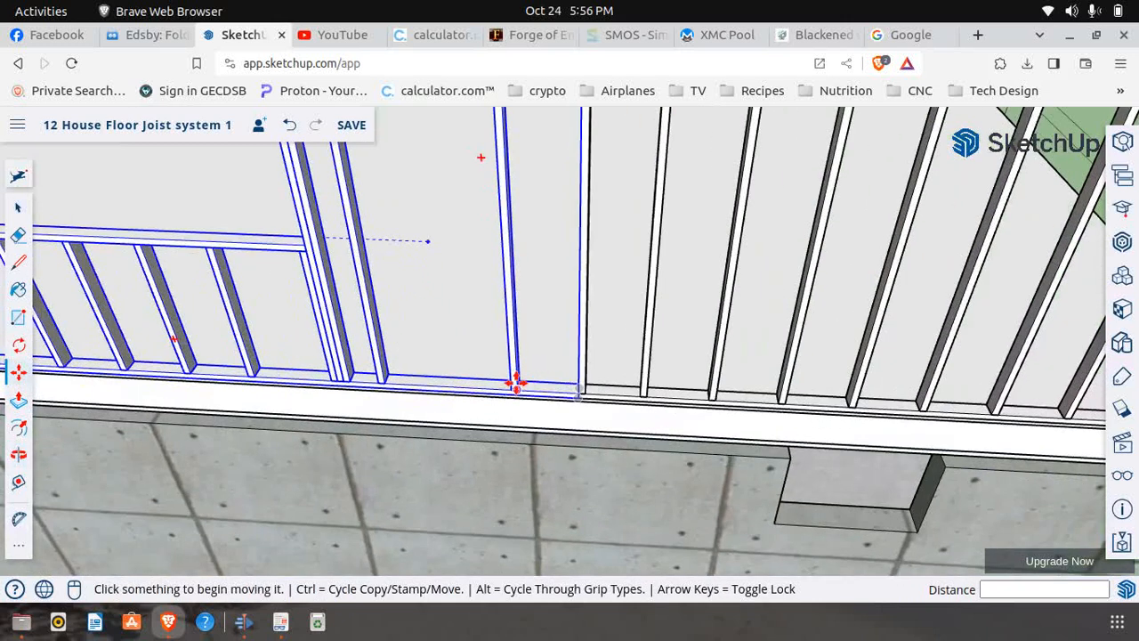
{"action": "scroll", "coordinate": [425, 385], "scroll_direction": "up", "scroll_amount": 2}
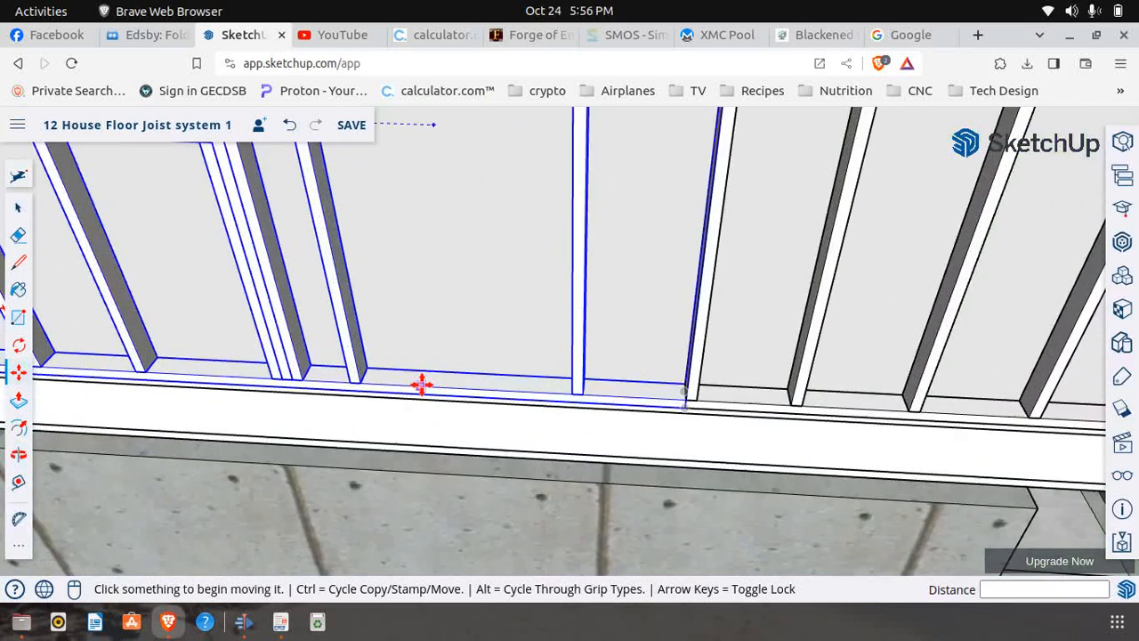
{"action": "left_click", "coordinate": [19, 207]}
{"action": "left_click", "coordinate": [592, 389]}
{"action": "right_click", "coordinate": [574, 387]}
{"action": "mouse_move", "coordinate": [574, 387]}
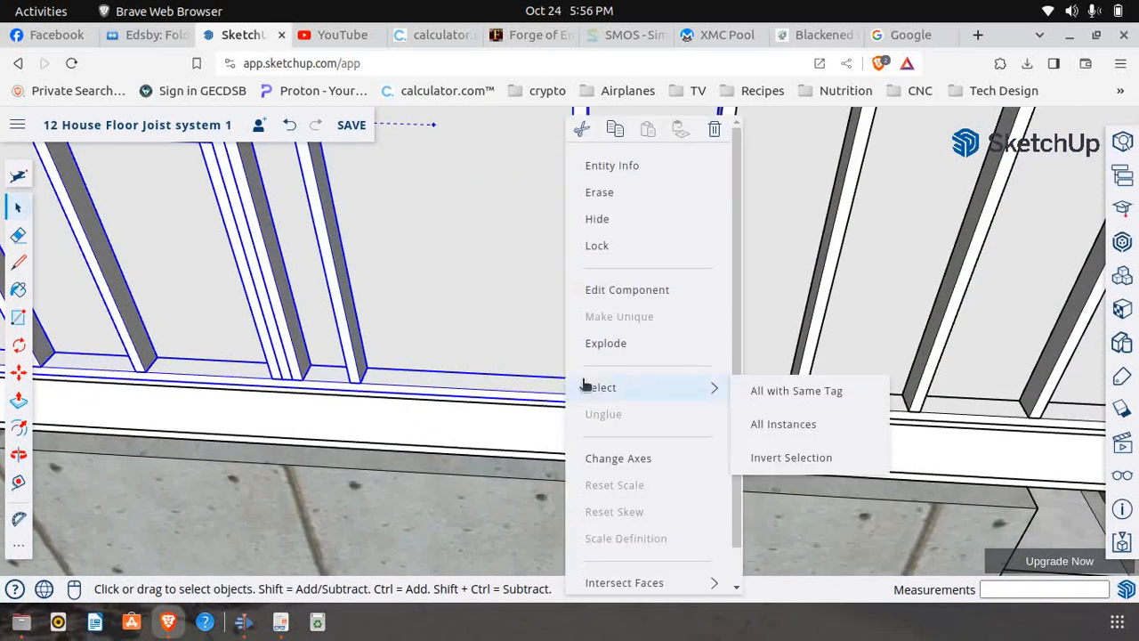
{"action": "left_click", "coordinate": [625, 293]}
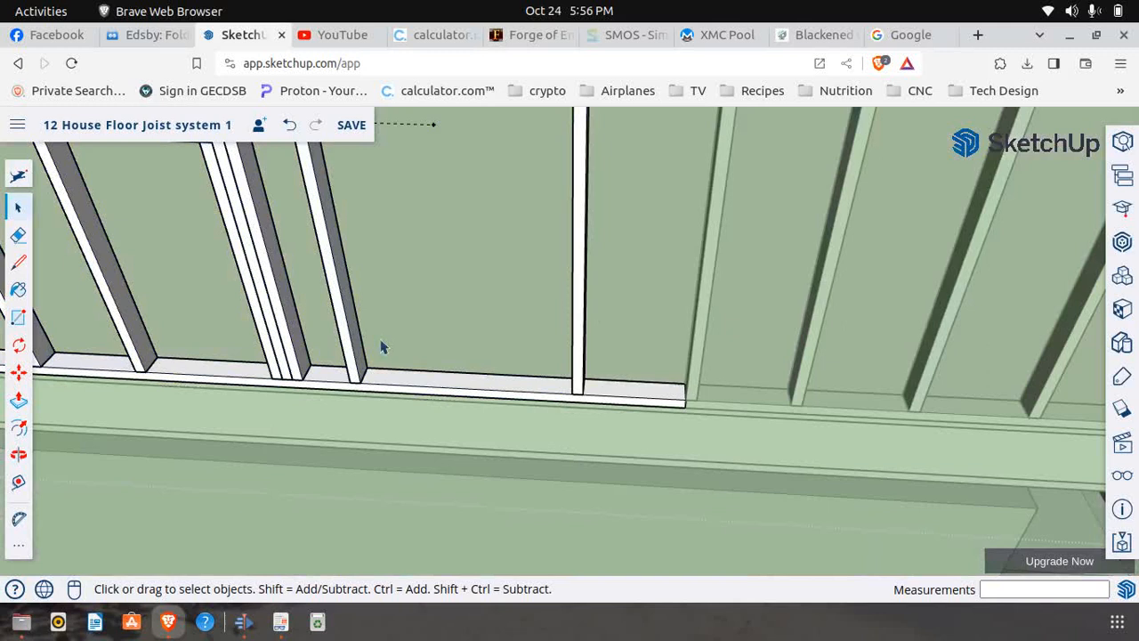
Copy the full-height stud between the second window and the section's far end 16" along the bottom plate toward the window
{"action": "left_click", "coordinate": [18, 372]}
{"action": "scroll", "coordinate": [564, 376], "scroll_direction": "up", "scroll_amount": 4}
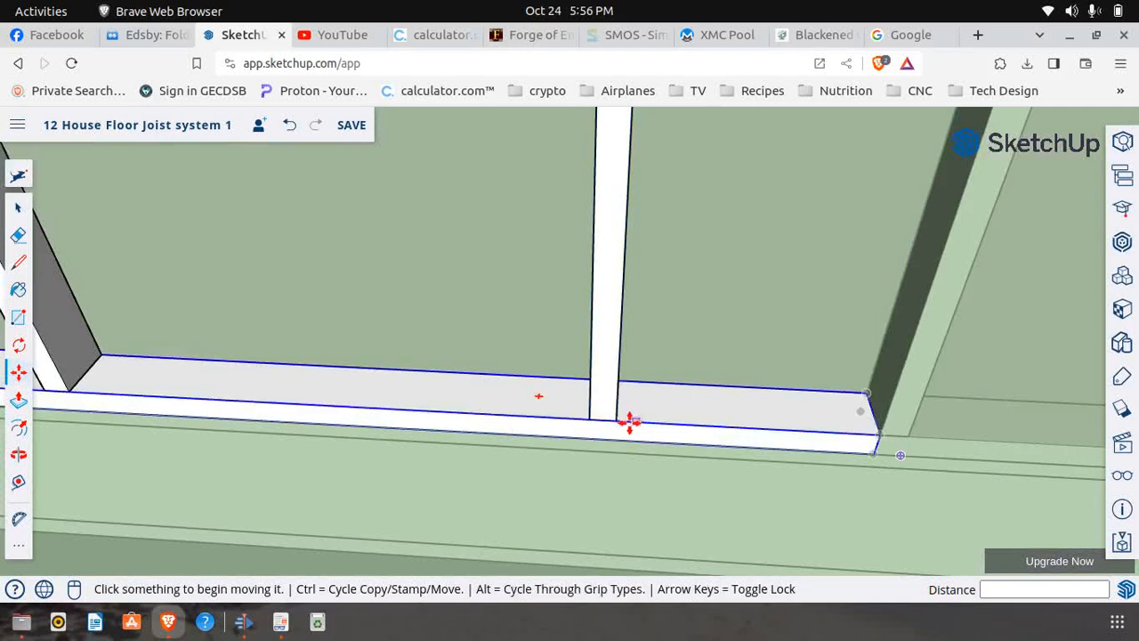
{"action": "left_click", "coordinate": [592, 418]}
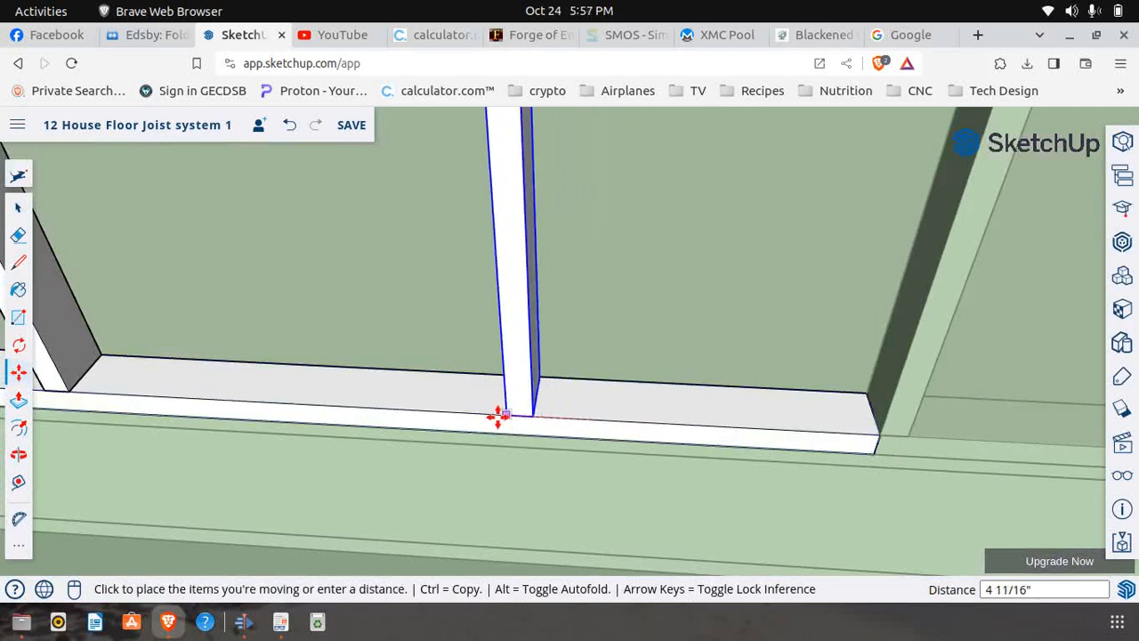
{"action": "key", "text": "ctrl"}
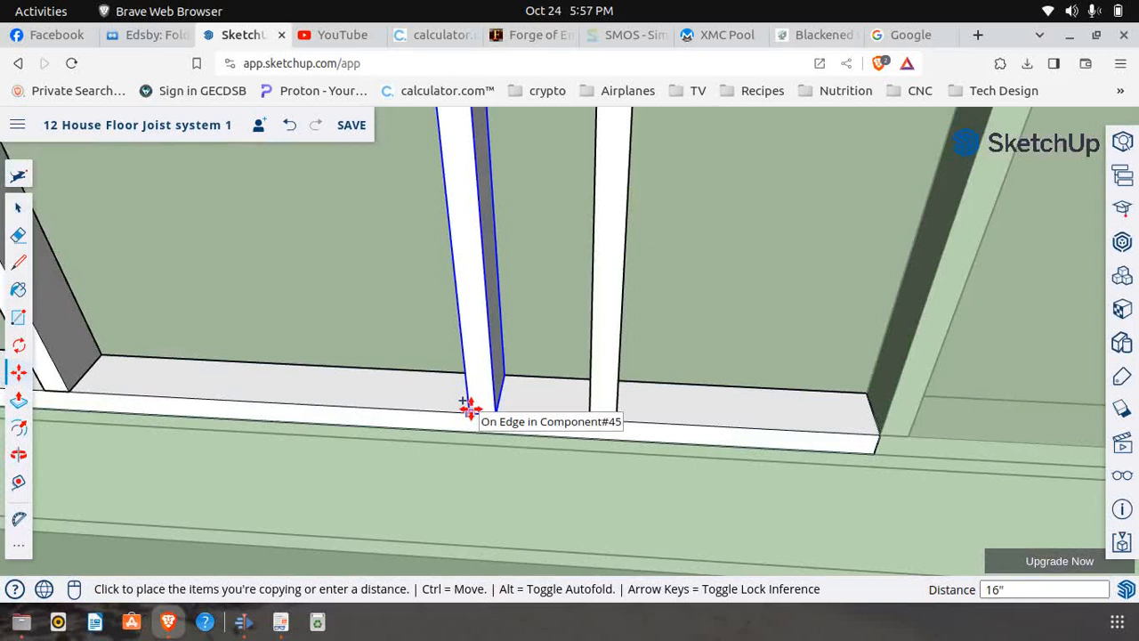
{"action": "key", "text": "Return"}
Close the window wall section component to return to the full house model
{"action": "scroll", "coordinate": [468, 409], "scroll_direction": "down", "scroll_amount": 10}
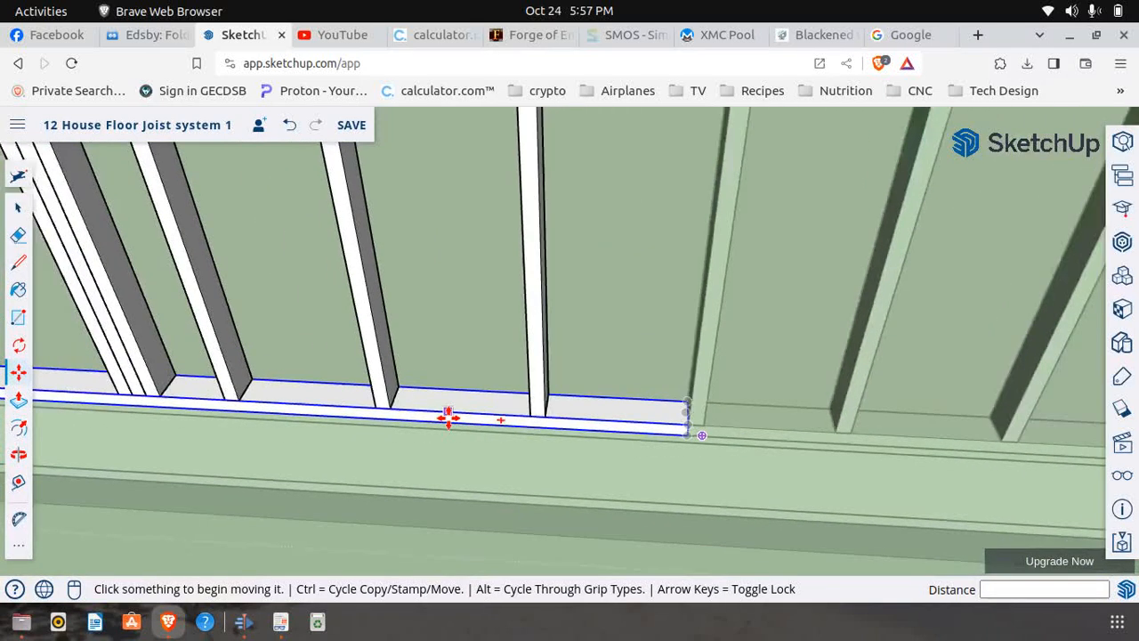
{"action": "scroll", "coordinate": [396, 432], "scroll_direction": "down", "scroll_amount": 3}
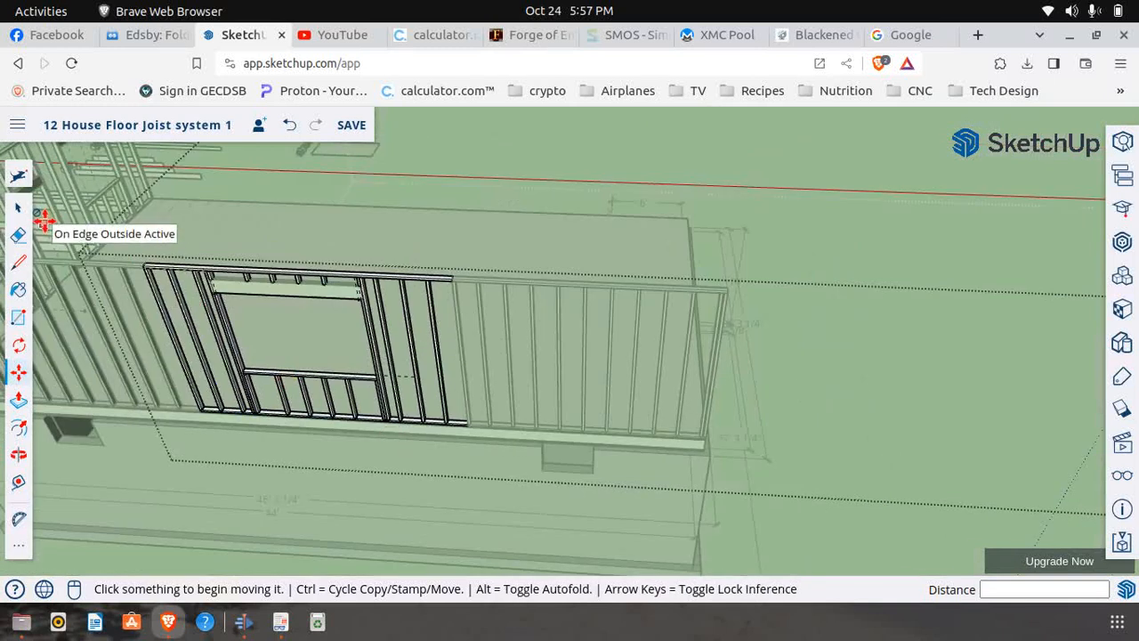
{"action": "left_click", "coordinate": [18, 206]}
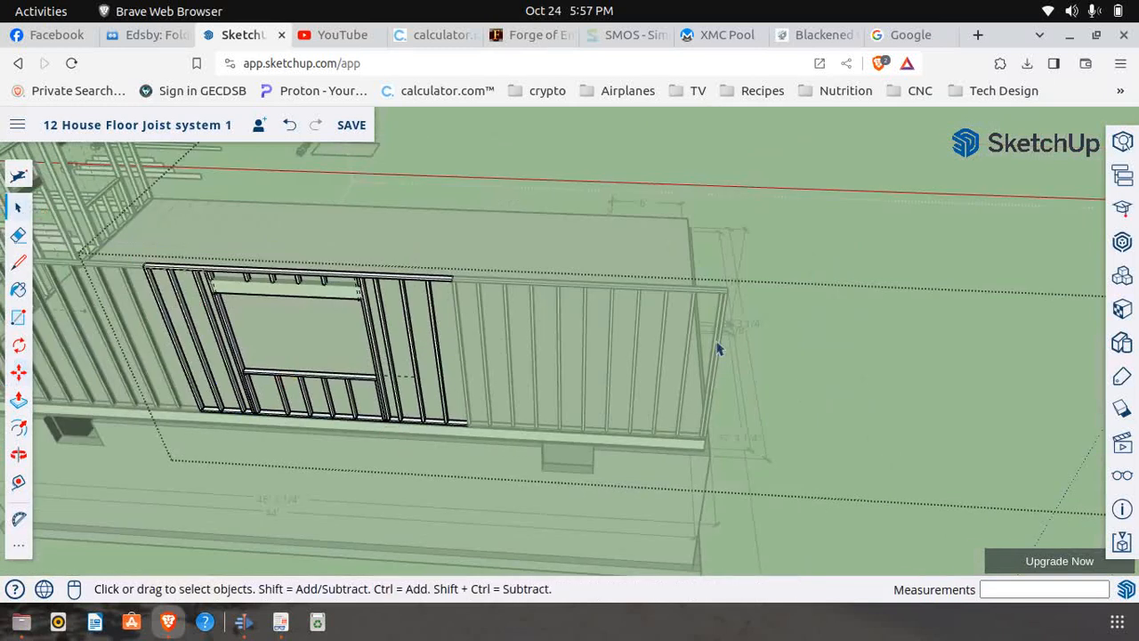
{"action": "scroll", "coordinate": [906, 369], "scroll_direction": "down", "scroll_amount": 1}
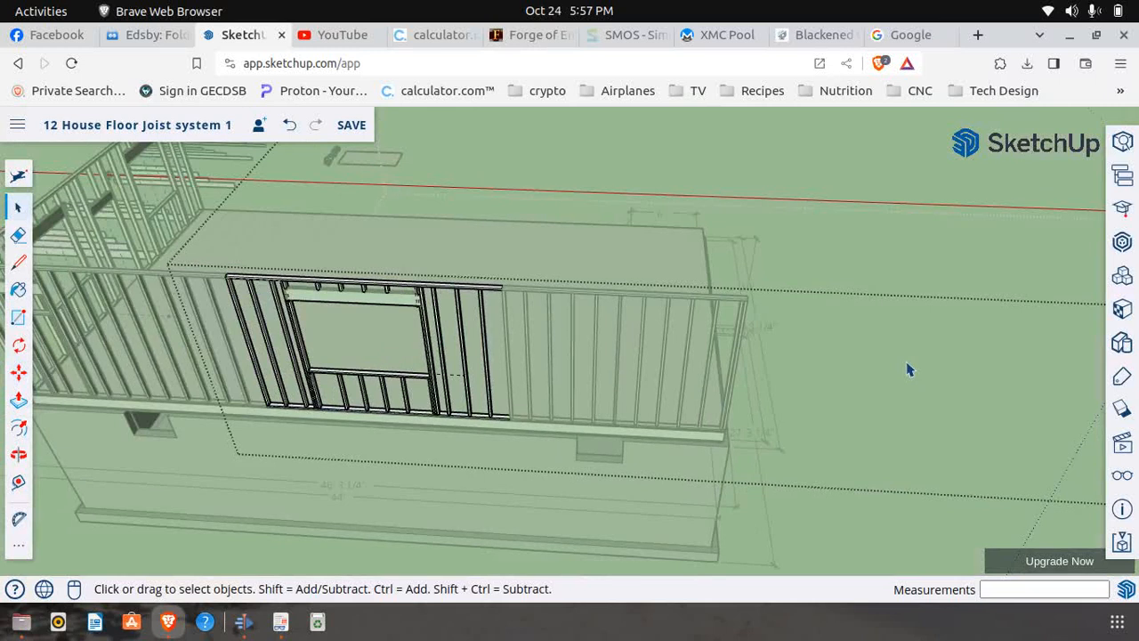
{"action": "scroll", "coordinate": [792, 294], "scroll_direction": "down", "scroll_amount": 3}
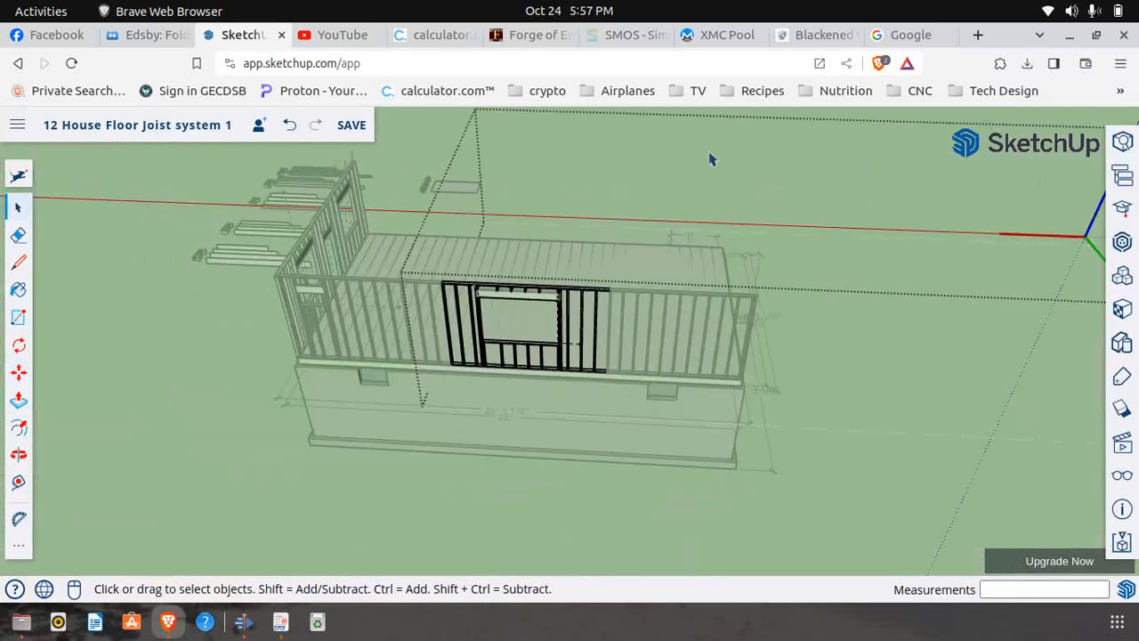
{"action": "left_click", "coordinate": [104, 224]}
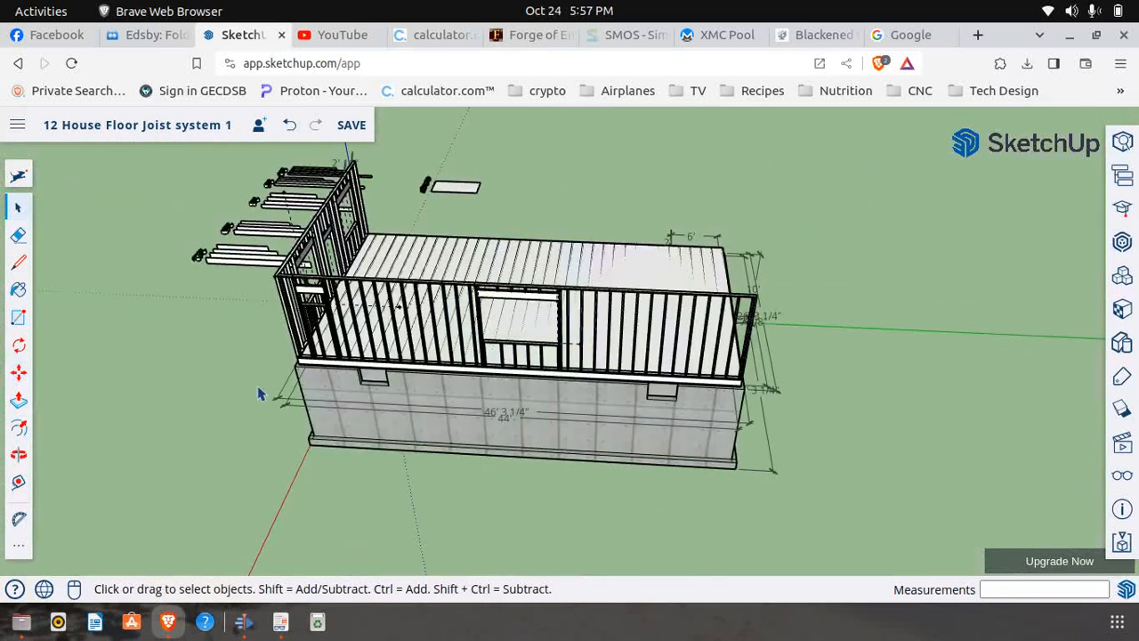
Switch to First Floor Frame.pdf and examine the Window 5 Span Detail against the SketchUp wall for the next opening's location
{"action": "left_click", "coordinate": [281, 622]}
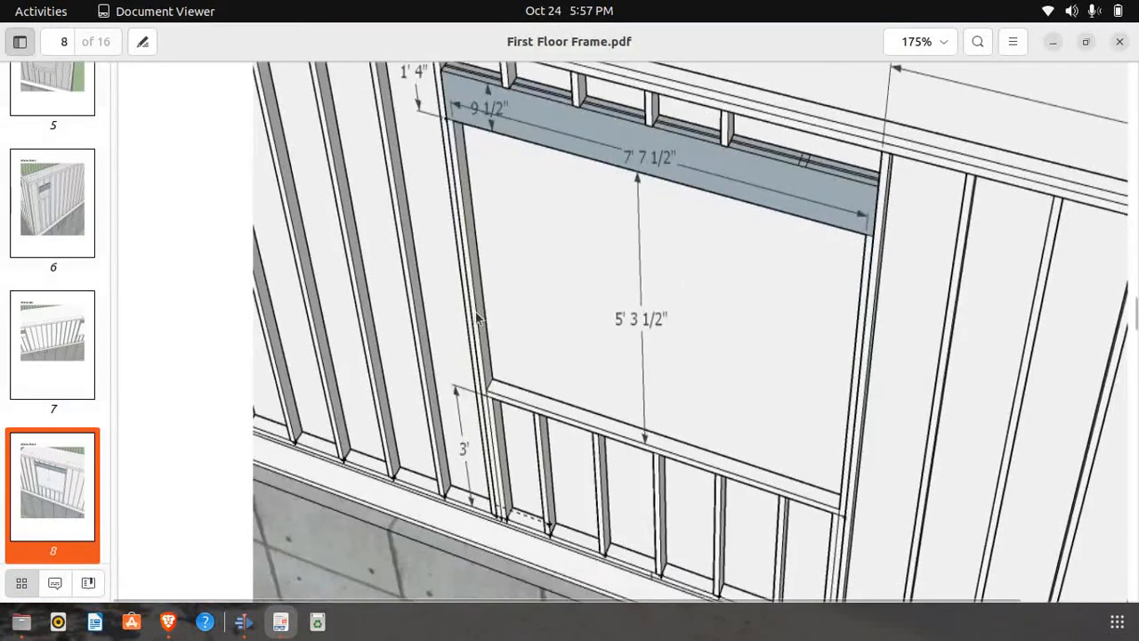
{"action": "scroll", "coordinate": [478, 318], "scroll_direction": "down", "scroll_amount": 1}
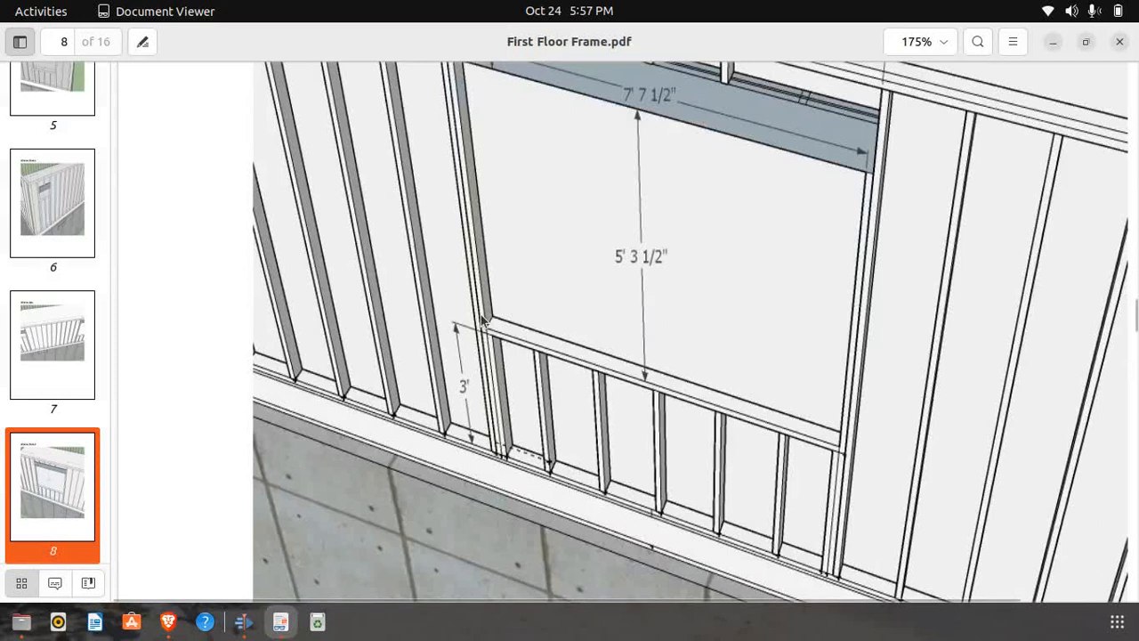
{"action": "scroll", "coordinate": [571, 321], "scroll_direction": "up", "scroll_amount": 1}
{"action": "scroll", "coordinate": [570, 321], "scroll_direction": "down", "scroll_amount": 12}
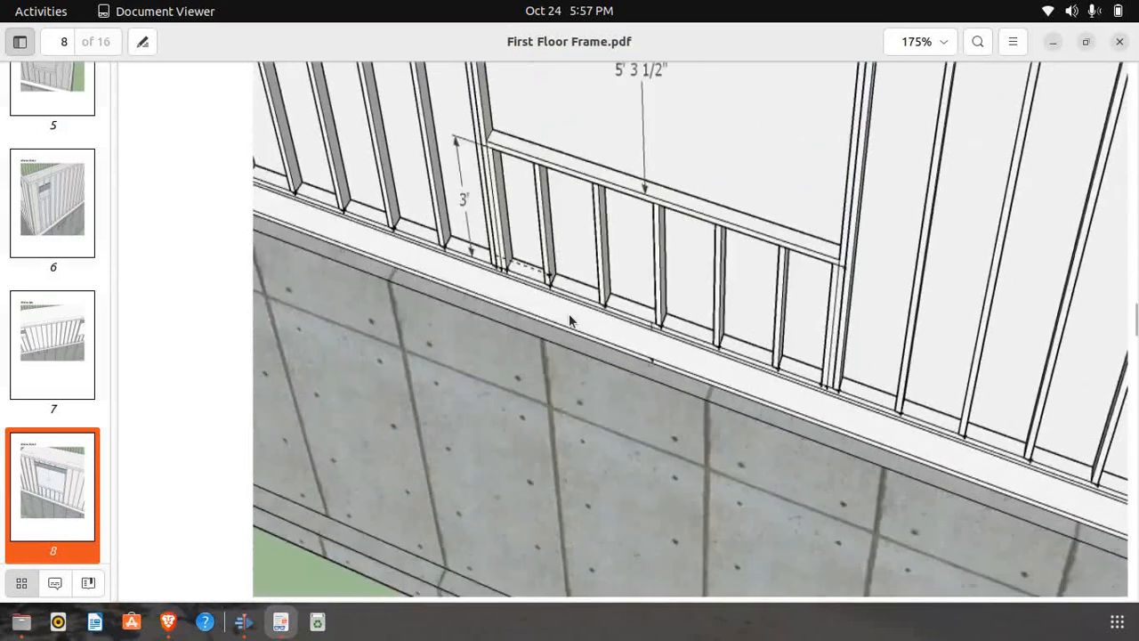
{"action": "scroll", "coordinate": [570, 321], "scroll_direction": "down", "scroll_amount": 9}
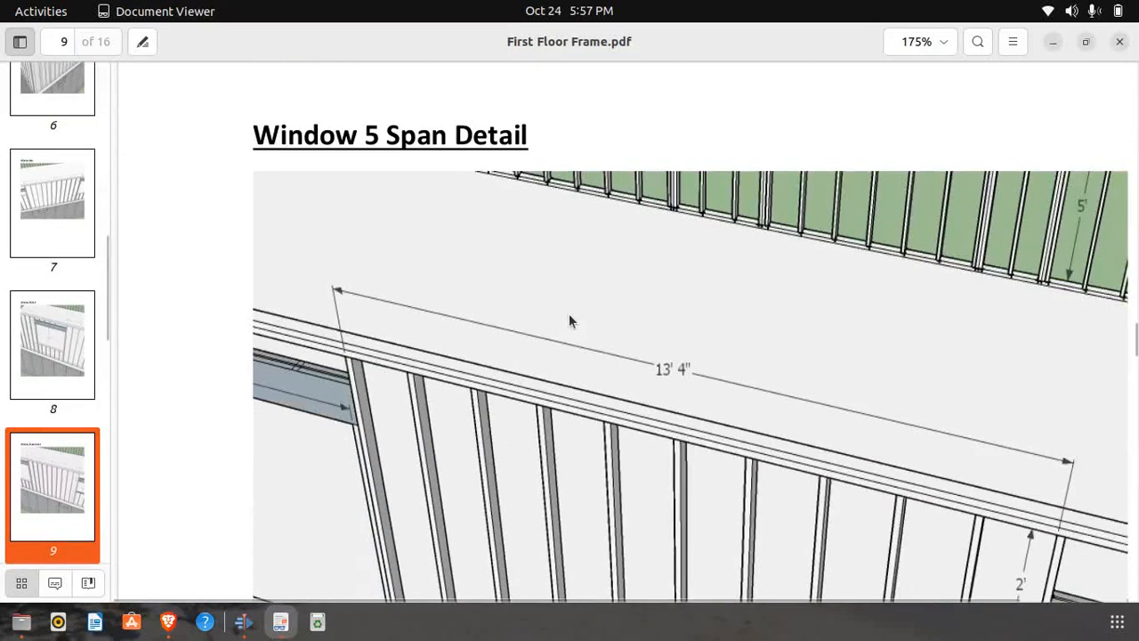
{"action": "scroll", "coordinate": [569, 315], "scroll_direction": "down", "scroll_amount": 1}
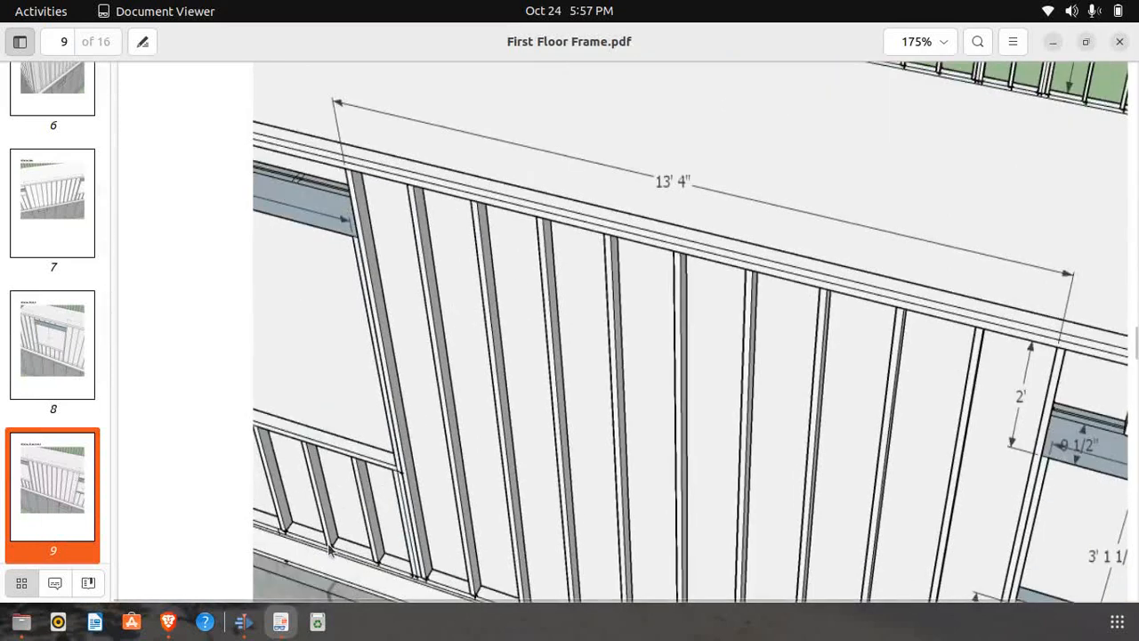
{"action": "left_click", "coordinate": [169, 622]}
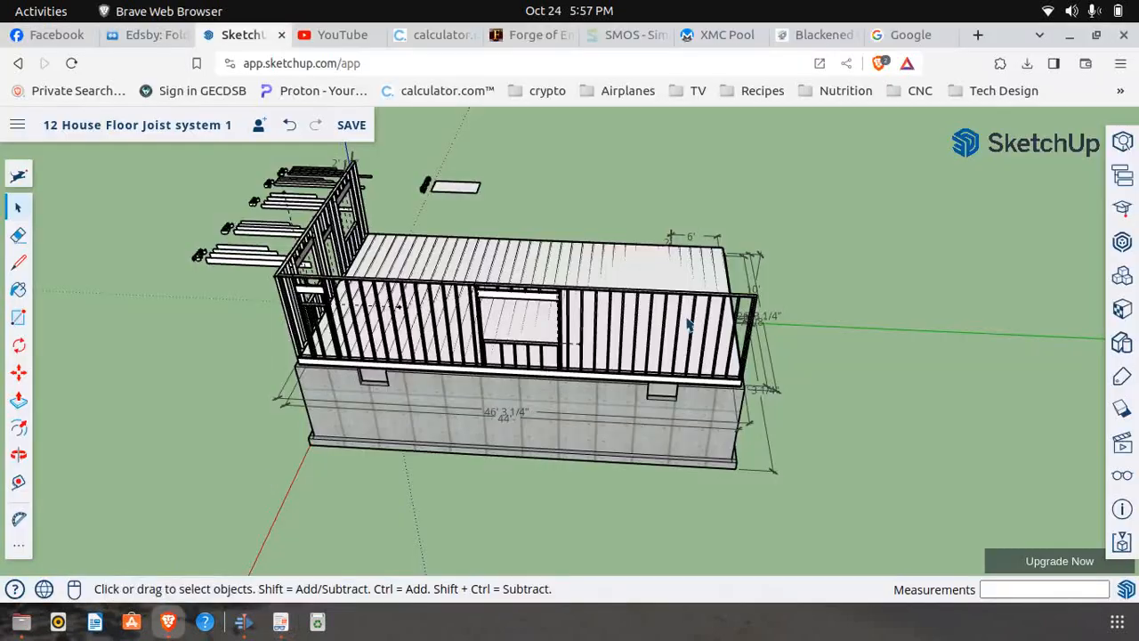
{"action": "left_click", "coordinate": [280, 622]}
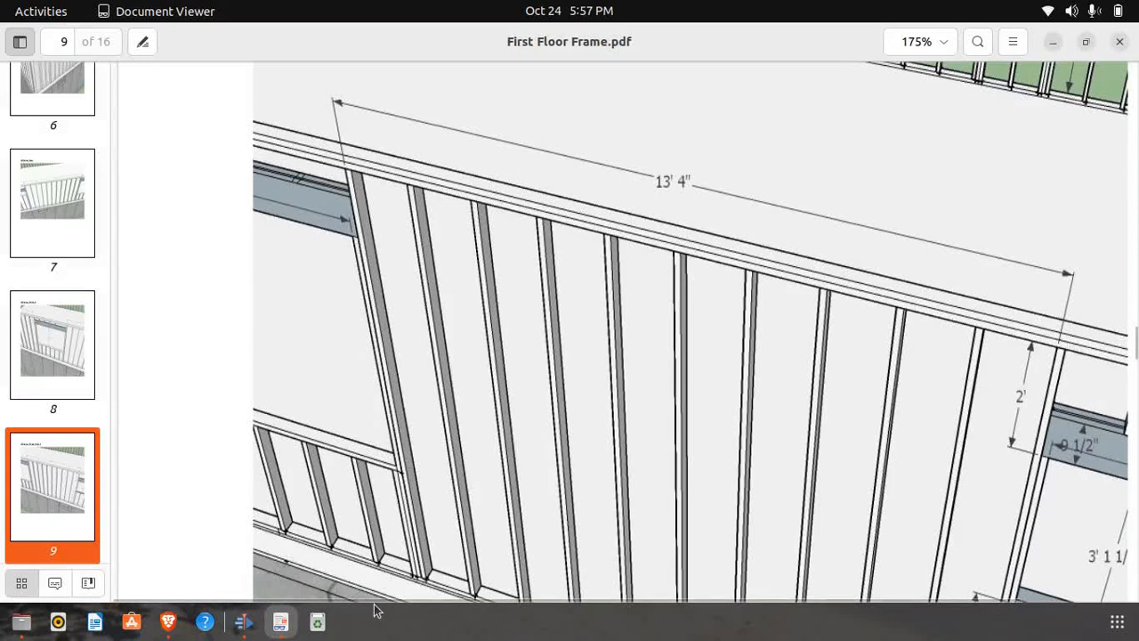
{"action": "left_click", "coordinate": [169, 623]}
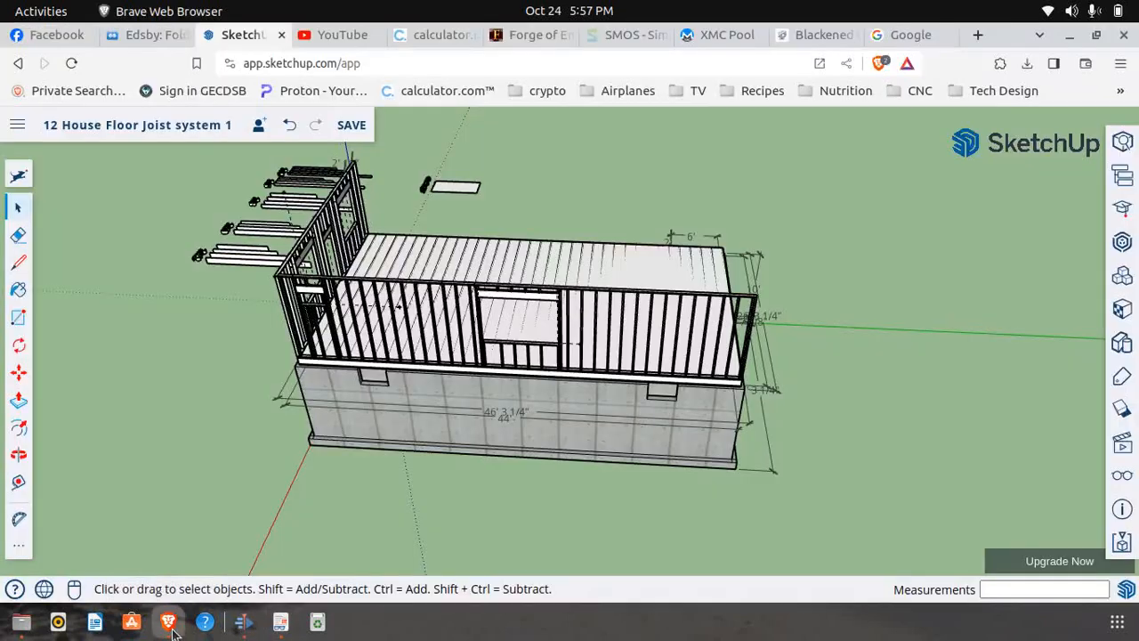
Place a guide point 13' 4" along the top plate's lower edge from the stud beside the second window
{"action": "left_click", "coordinate": [18, 485]}
{"action": "scroll", "coordinate": [587, 285], "scroll_direction": "up", "scroll_amount": 4}
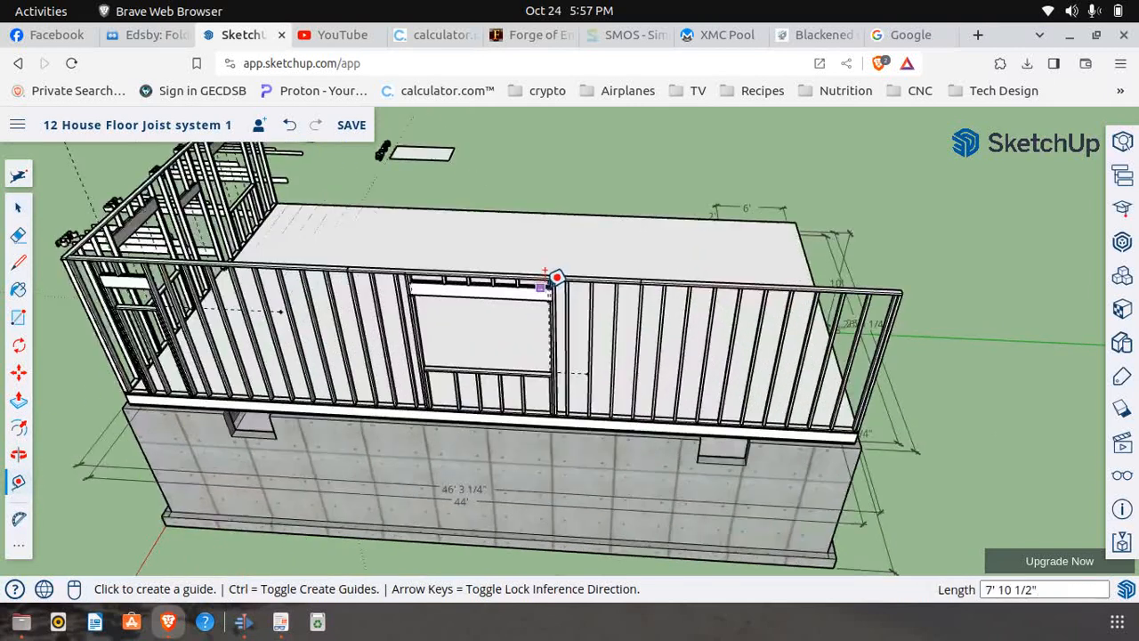
{"action": "scroll", "coordinate": [587, 264], "scroll_direction": "up", "scroll_amount": 4}
{"action": "scroll", "coordinate": [534, 264], "scroll_direction": "down", "scroll_amount": 3}
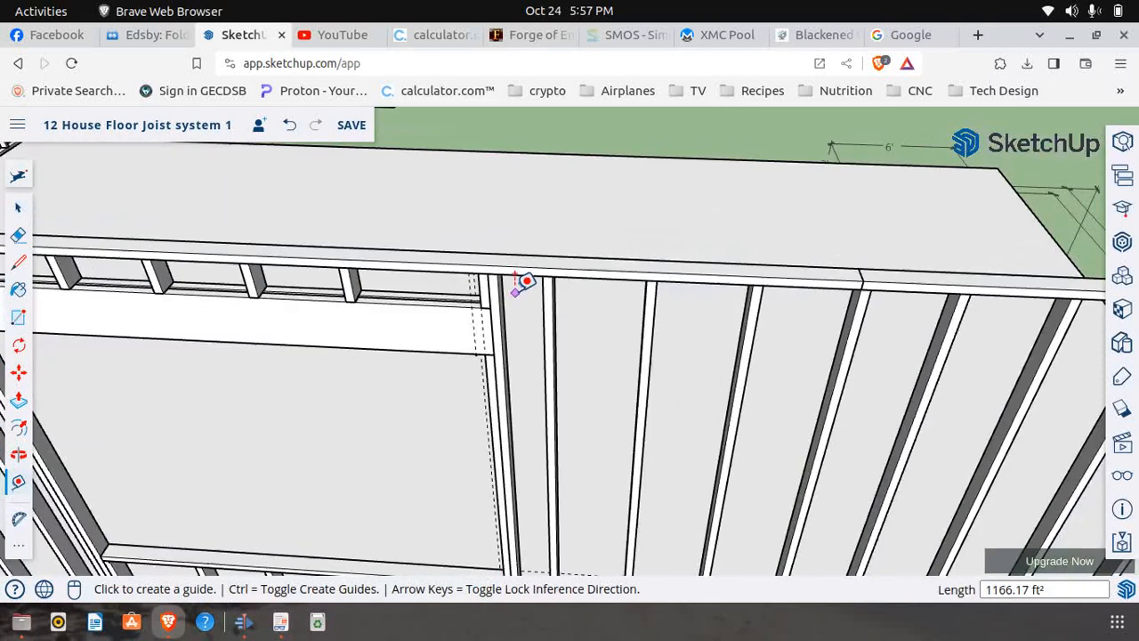
{"action": "left_click", "coordinate": [509, 265]}
{"action": "scroll", "coordinate": [386, 264], "scroll_direction": "down", "scroll_amount": 5}
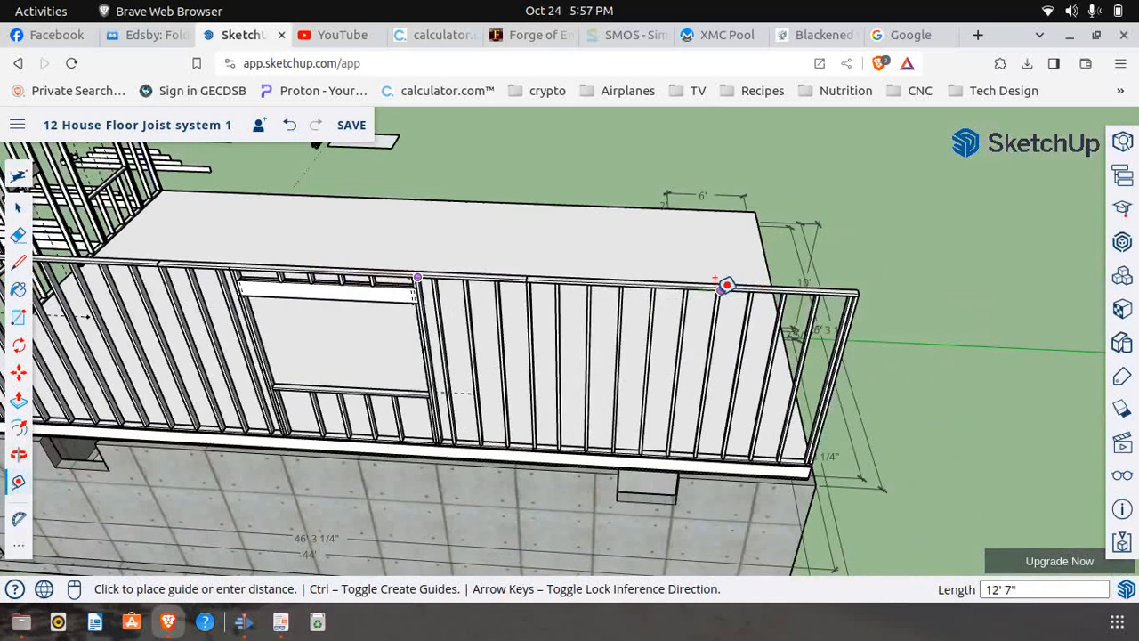
{"action": "scroll", "coordinate": [767, 288], "scroll_direction": "up", "scroll_amount": 6}
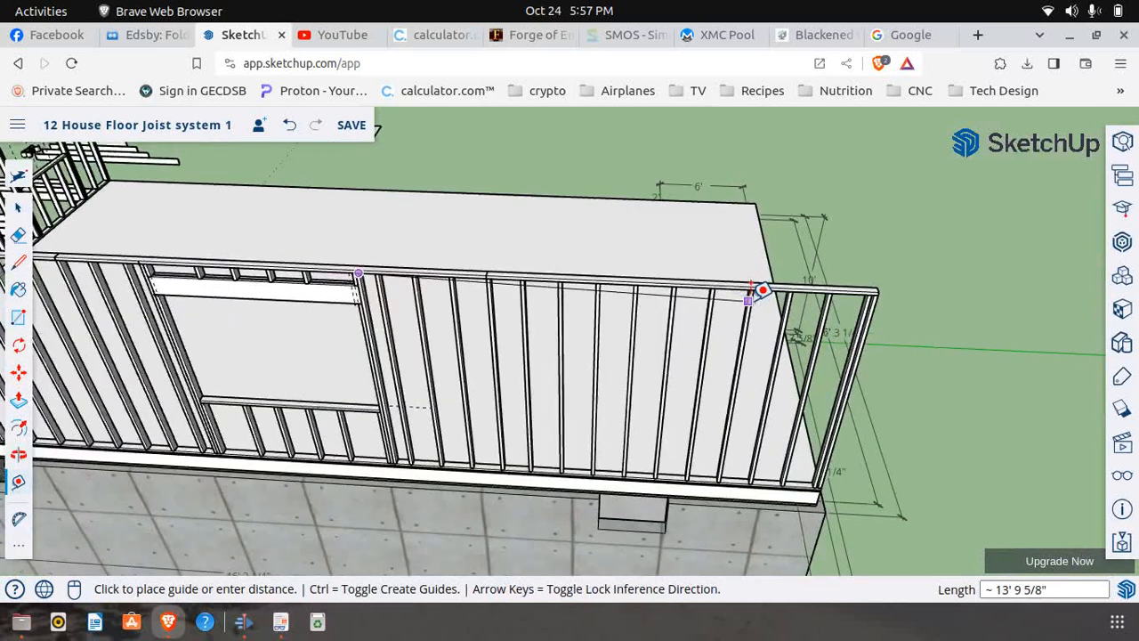
{"action": "scroll", "coordinate": [763, 272], "scroll_direction": "up", "scroll_amount": 1}
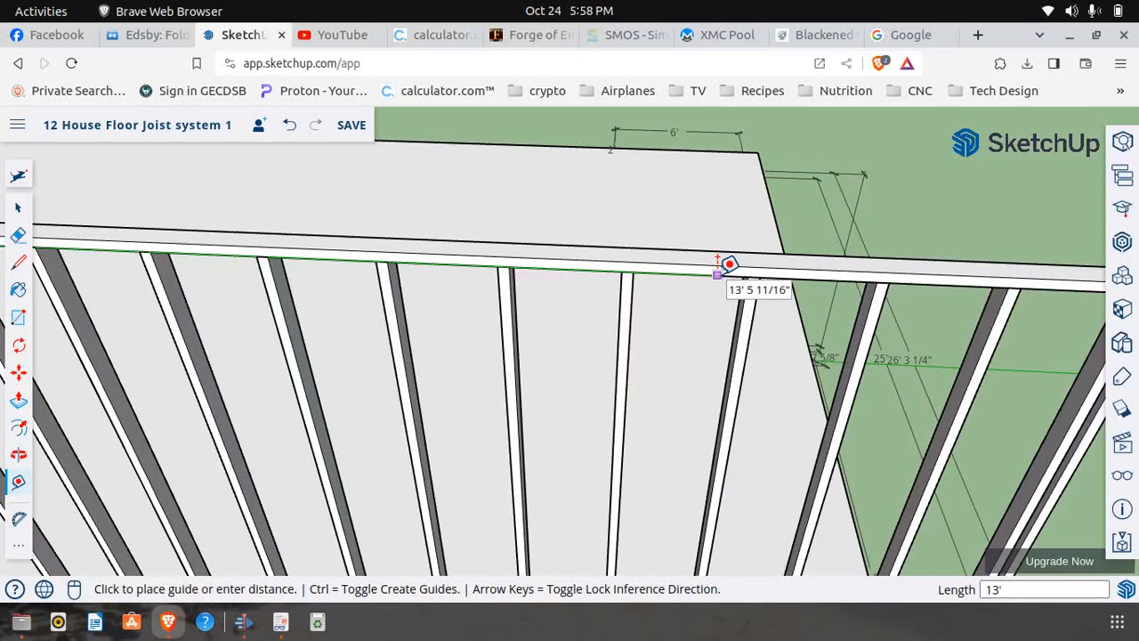
{"action": "key", "text": "Return"}
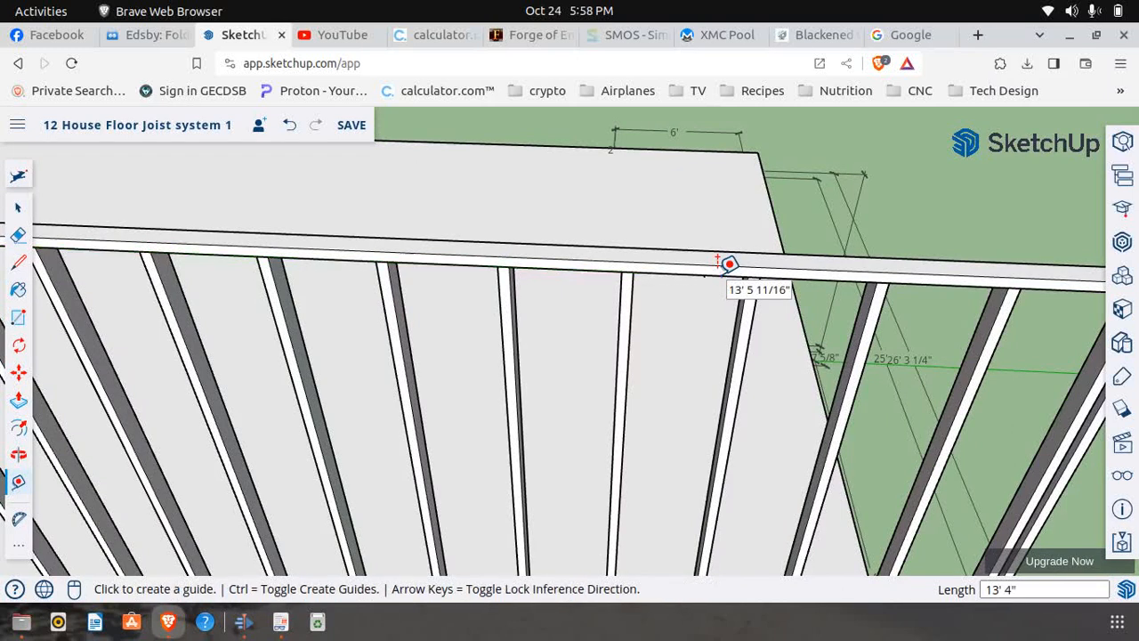
Draw a 1 1/2" vertical marking line across the top plate's face at the guide point
{"action": "left_click", "coordinate": [18, 262]}
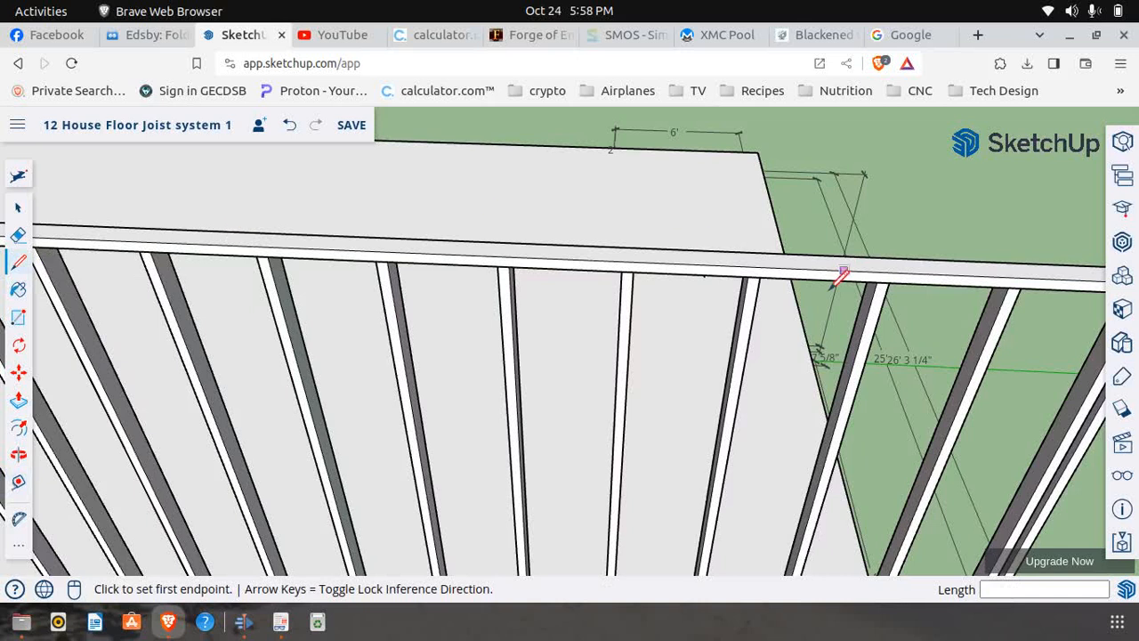
{"action": "left_click", "coordinate": [704, 273]}
{"action": "scroll", "coordinate": [705, 265], "scroll_direction": "up", "scroll_amount": 3}
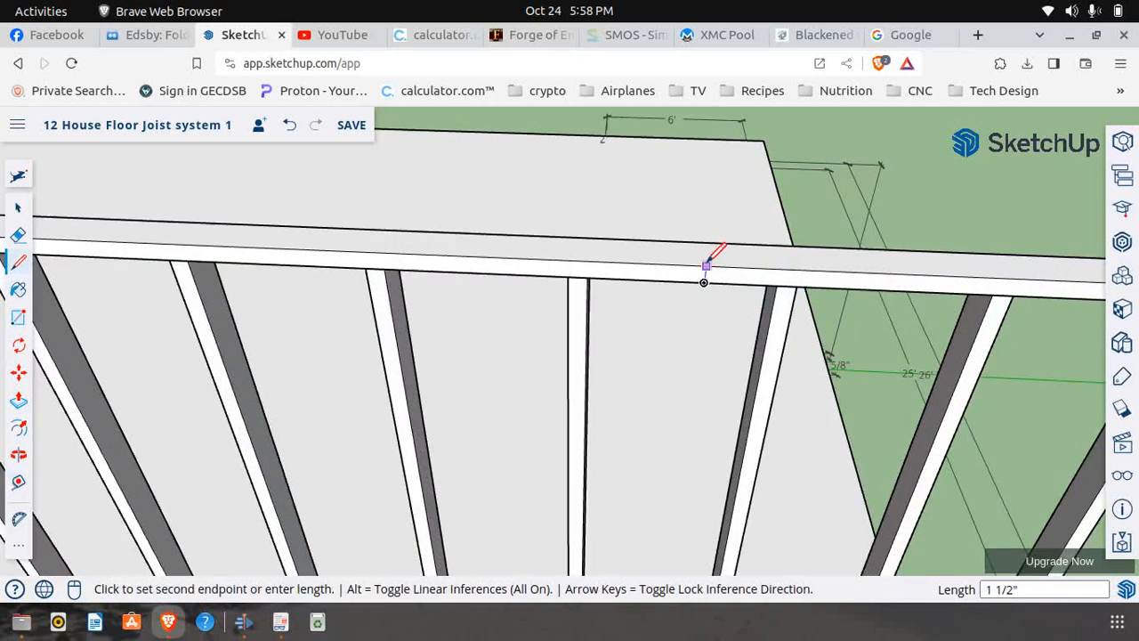
{"action": "scroll", "coordinate": [563, 261], "scroll_direction": "down", "scroll_amount": 4}
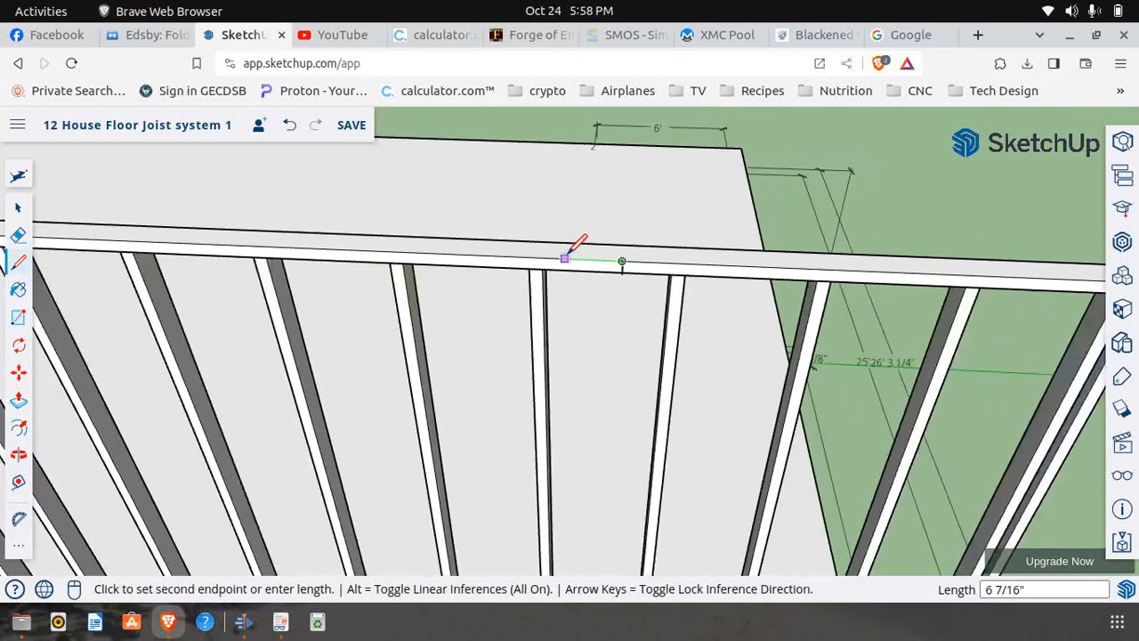
{"action": "scroll", "coordinate": [565, 257], "scroll_direction": "down", "scroll_amount": 2}
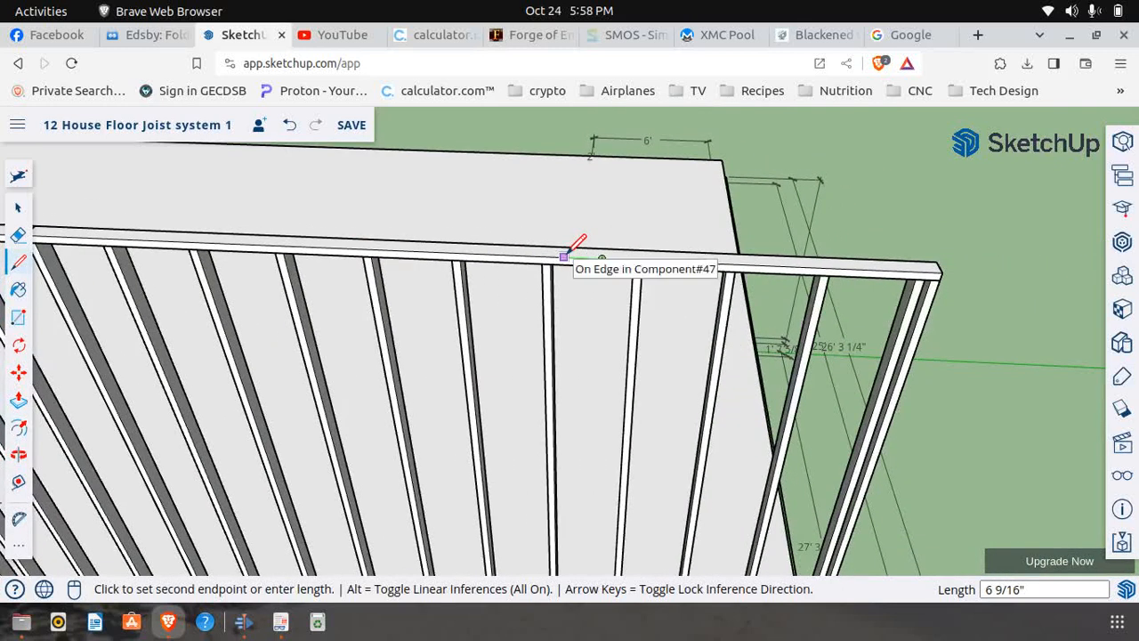
Switch to First Floor Frame.pdf to examine the studs within the 13' 4" Window 5 span, and return to the SketchUp model
{"action": "left_click", "coordinate": [280, 621]}
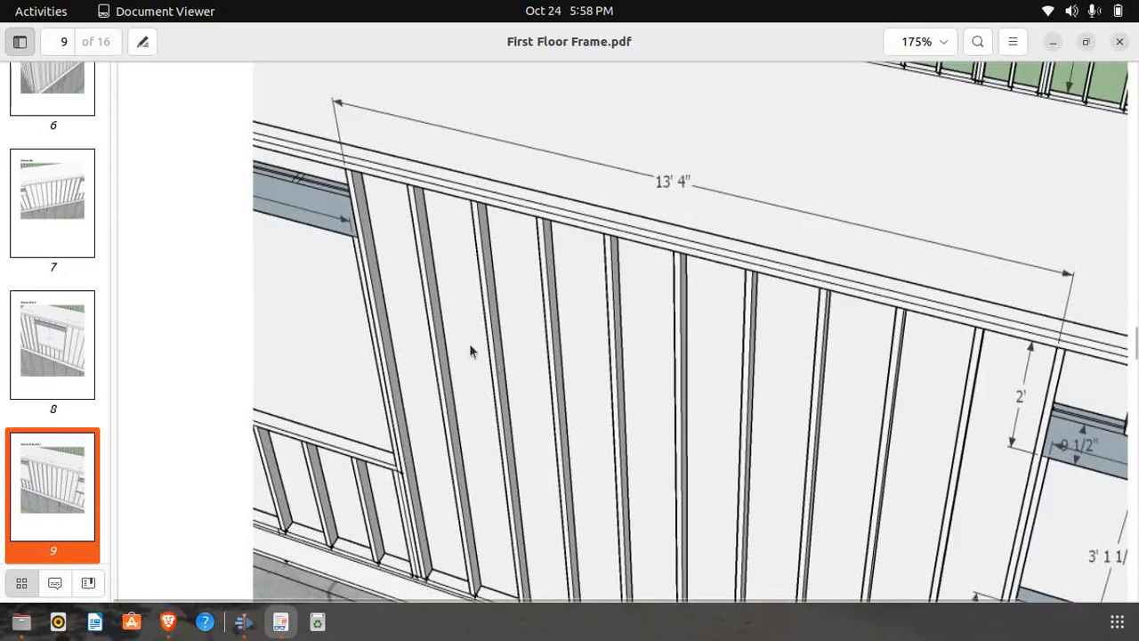
{"action": "scroll", "coordinate": [655, 310], "scroll_direction": "down", "scroll_amount": 1}
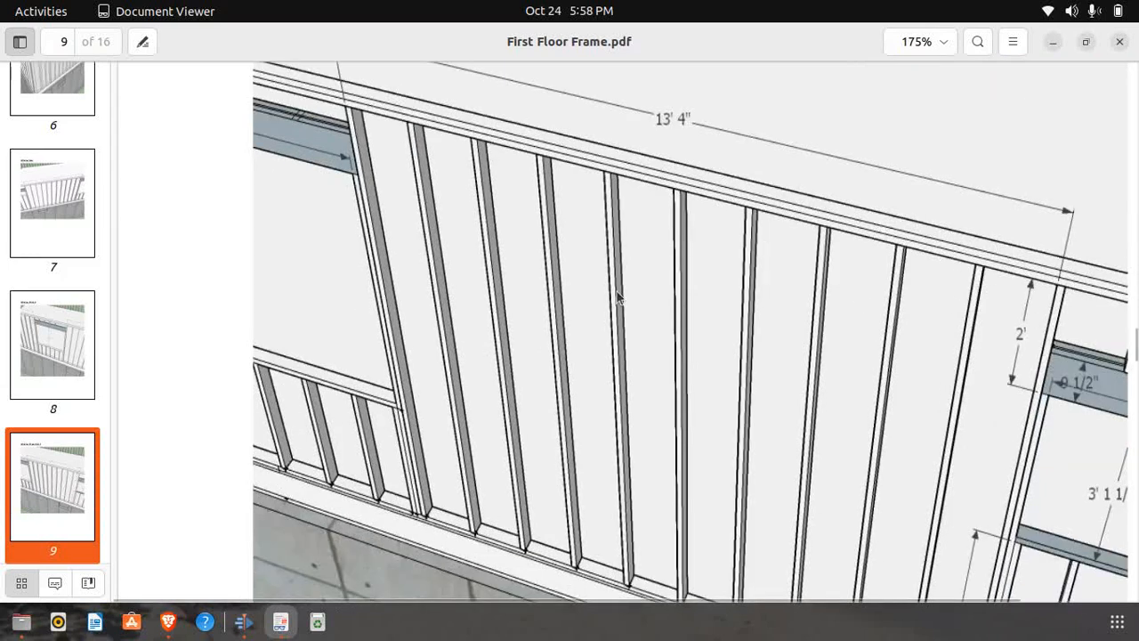
{"action": "left_click", "coordinate": [167, 622]}
{"action": "scroll", "coordinate": [428, 341], "scroll_direction": "down", "scroll_amount": 1}
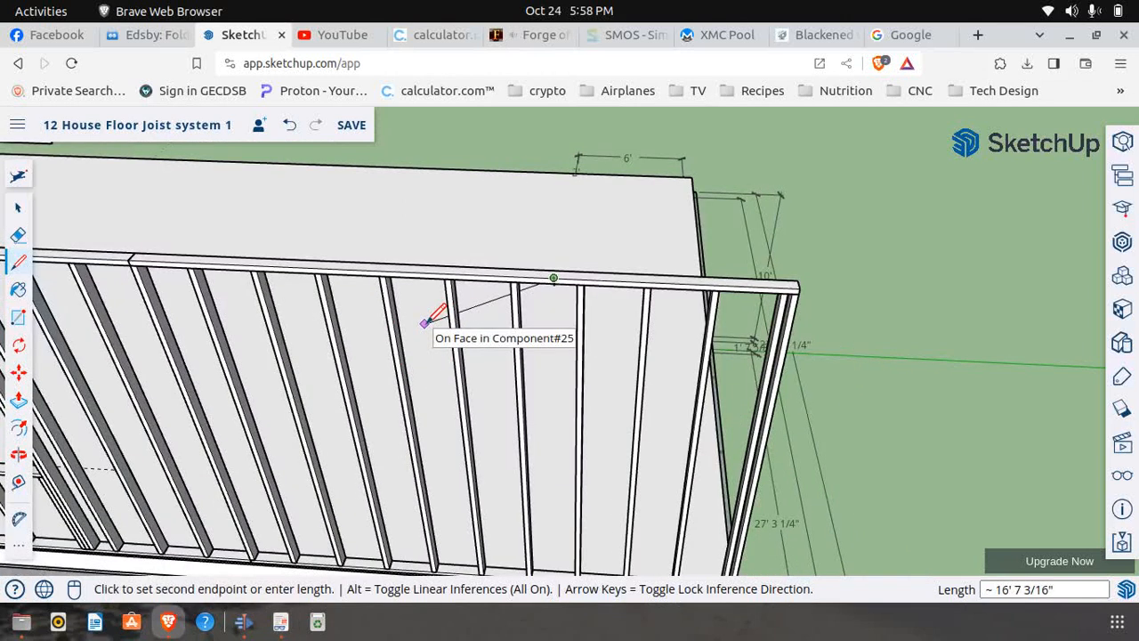
{"action": "scroll", "coordinate": [525, 240], "scroll_direction": "down", "scroll_amount": 2}
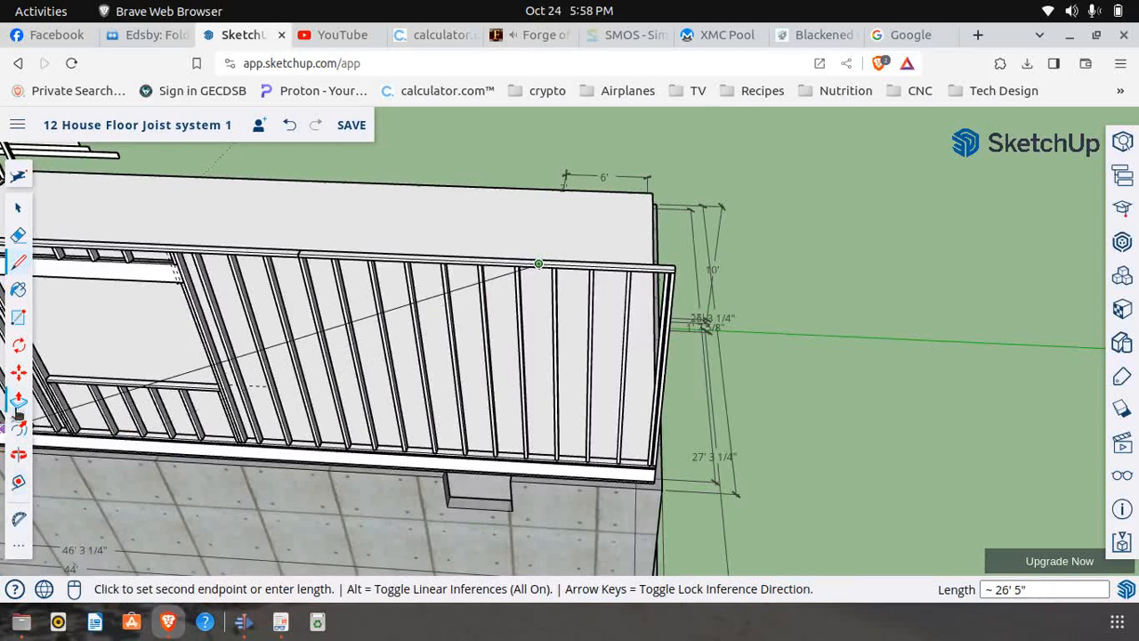
Open the end wall section component containing the marked top plate for editing
{"action": "left_click", "coordinate": [18, 372]}
{"action": "scroll", "coordinate": [554, 275], "scroll_direction": "up", "scroll_amount": 4}
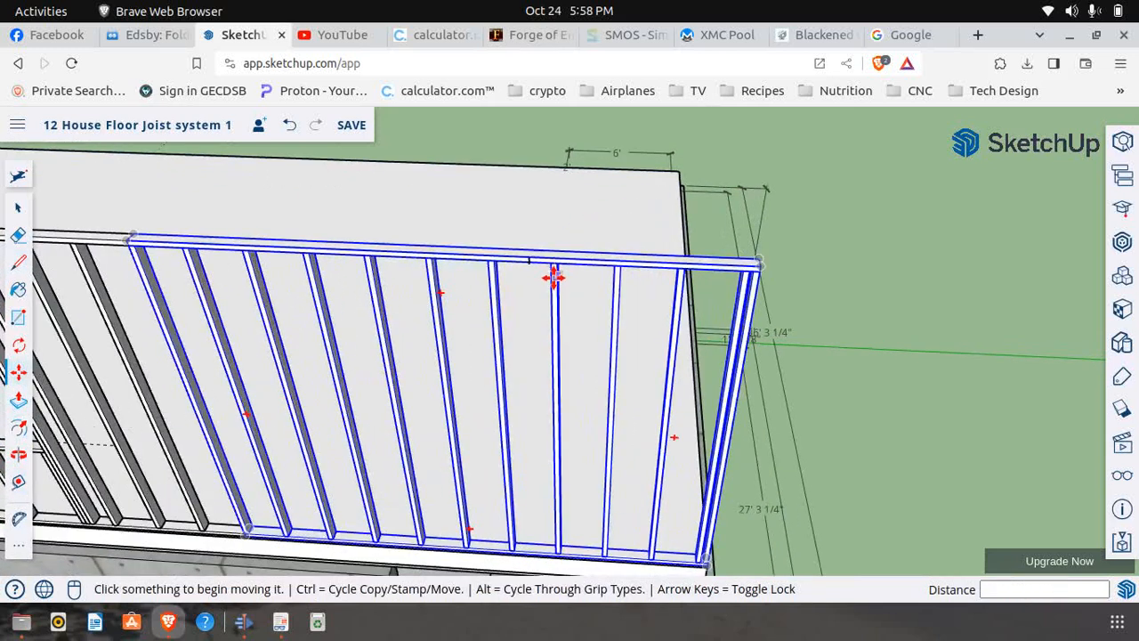
{"action": "left_click", "coordinate": [18, 206]}
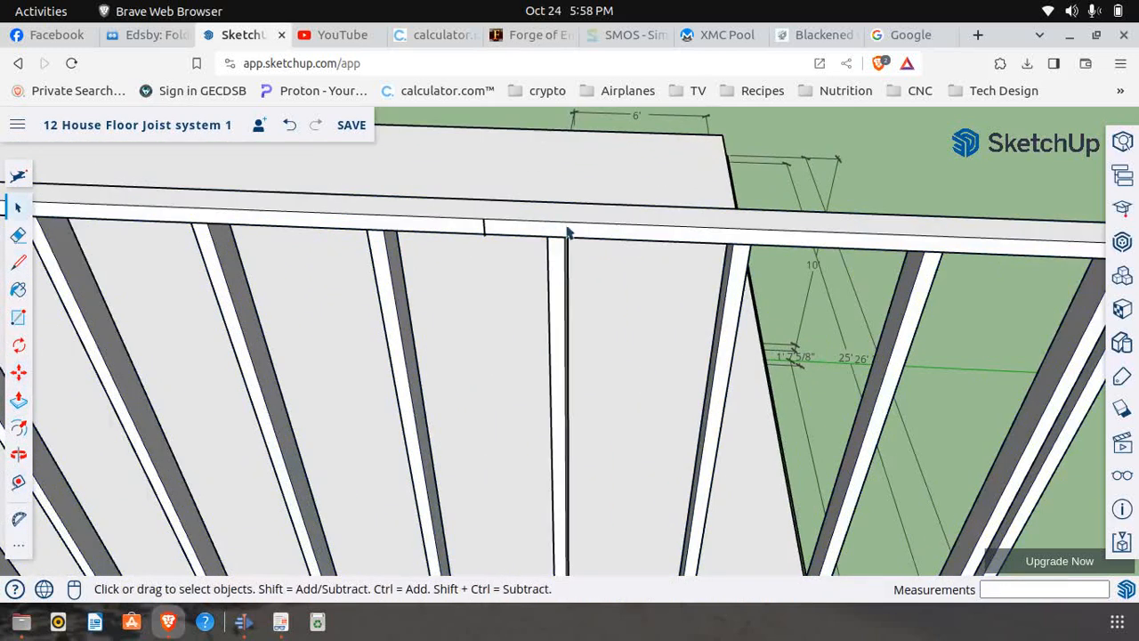
{"action": "left_click", "coordinate": [573, 236]}
{"action": "right_click", "coordinate": [569, 237]}
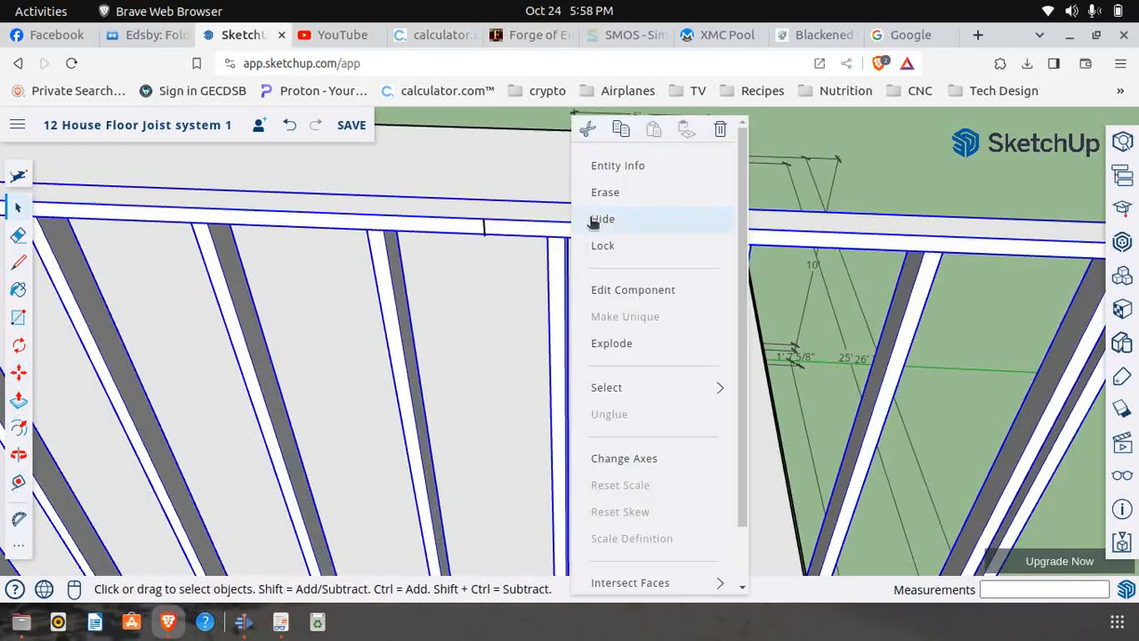
{"action": "left_click", "coordinate": [625, 292]}
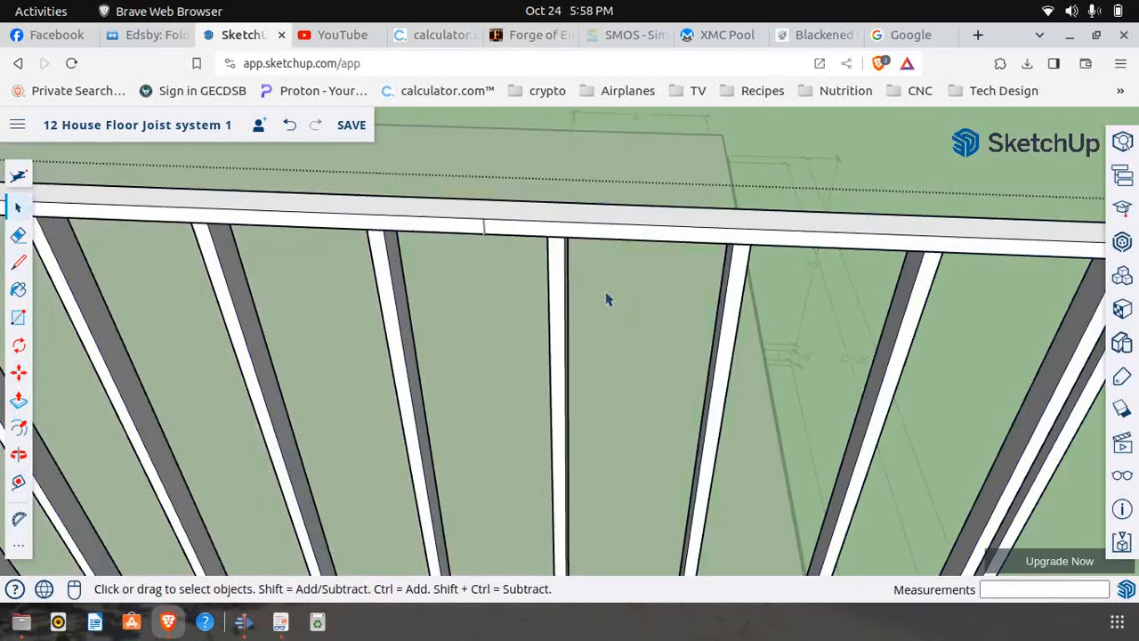
Copy the stud nearest the top plate's marking line so the copy's edge aligns with that line
{"action": "left_click", "coordinate": [553, 267]}
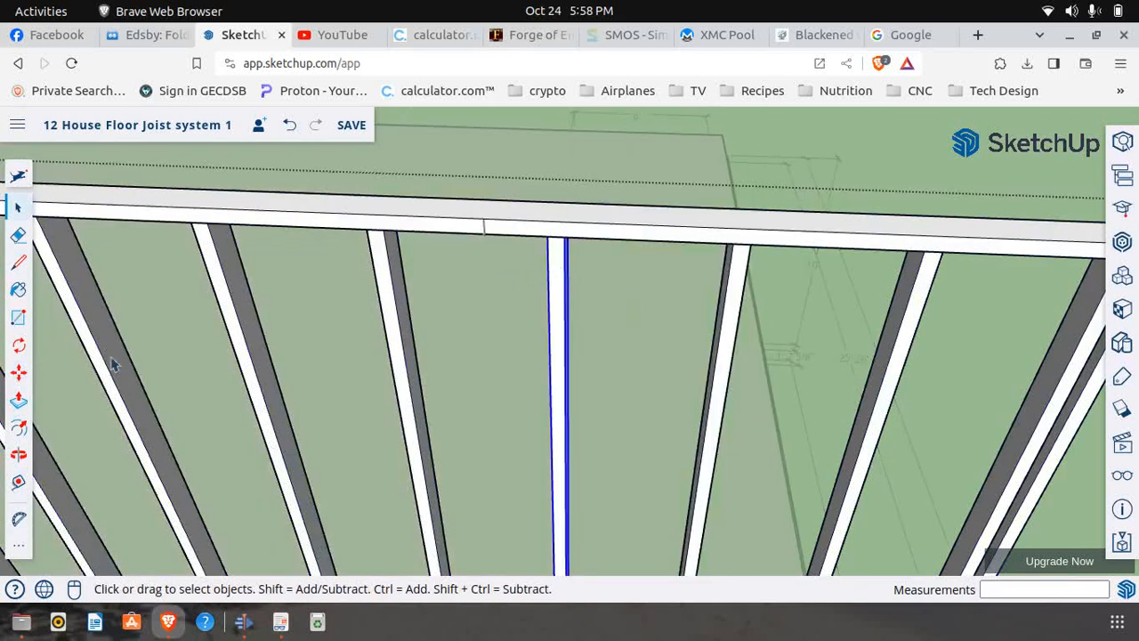
{"action": "left_click", "coordinate": [18, 374]}
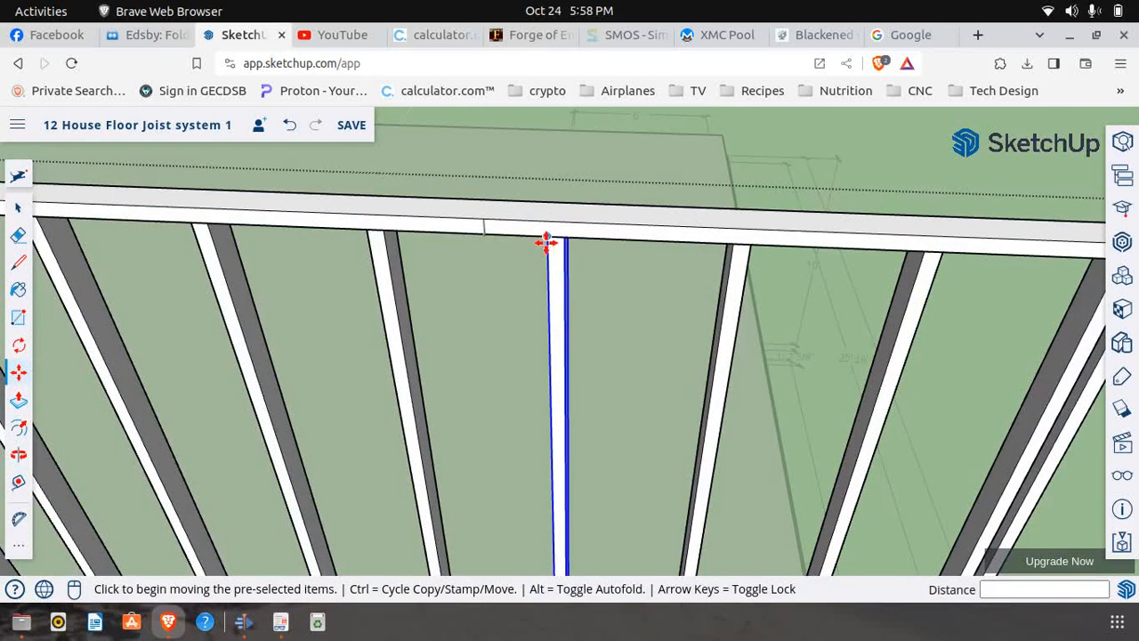
{"action": "left_click", "coordinate": [539, 243]}
{"action": "key", "text": "ctrl"}
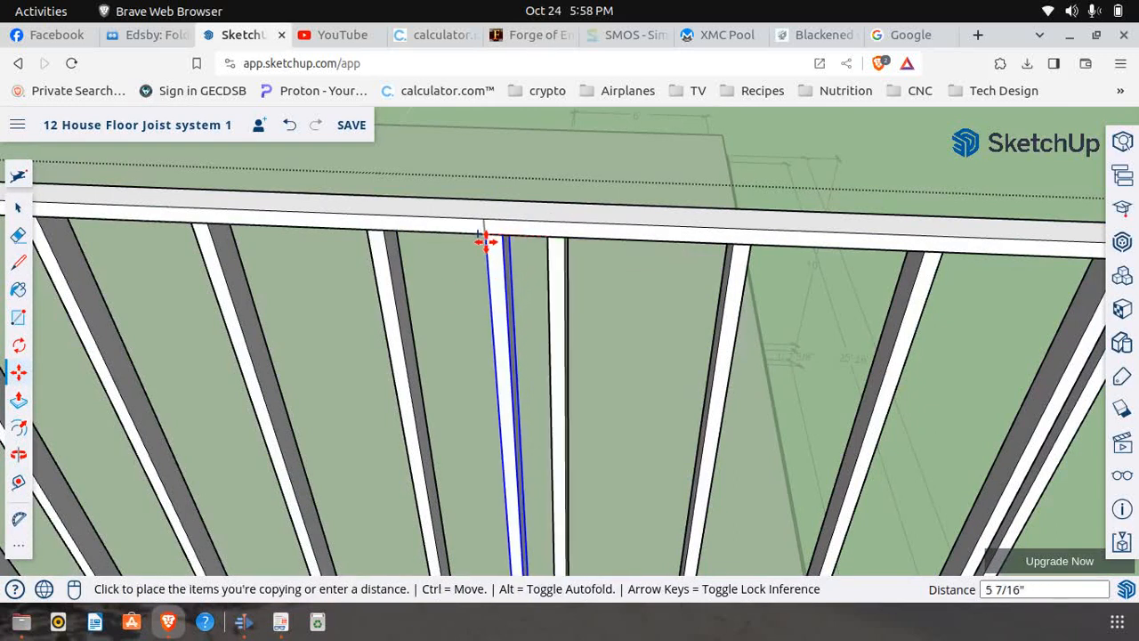
{"action": "left_click", "coordinate": [455, 242]}
{"action": "scroll", "coordinate": [448, 245], "scroll_direction": "down", "scroll_amount": 5}
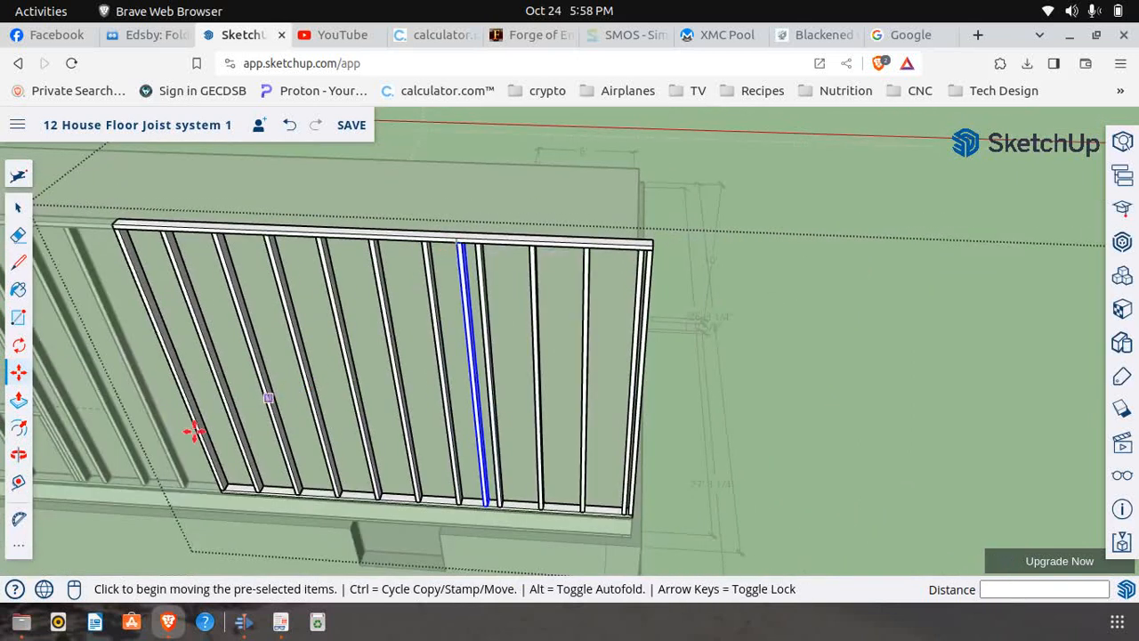
Switch to First Floor Frame.pdf, examine the Window 5 stud and opening details on pages 9 and 10, and return to SketchUp
{"action": "left_click", "coordinate": [280, 625]}
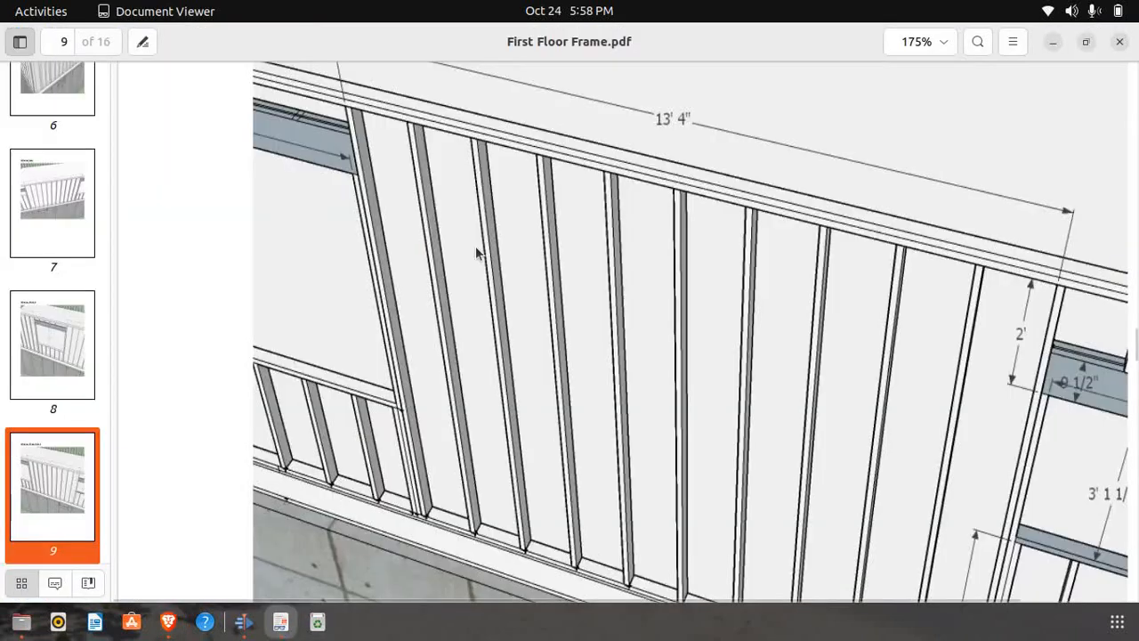
{"action": "scroll", "coordinate": [675, 347], "scroll_direction": "down", "scroll_amount": 10}
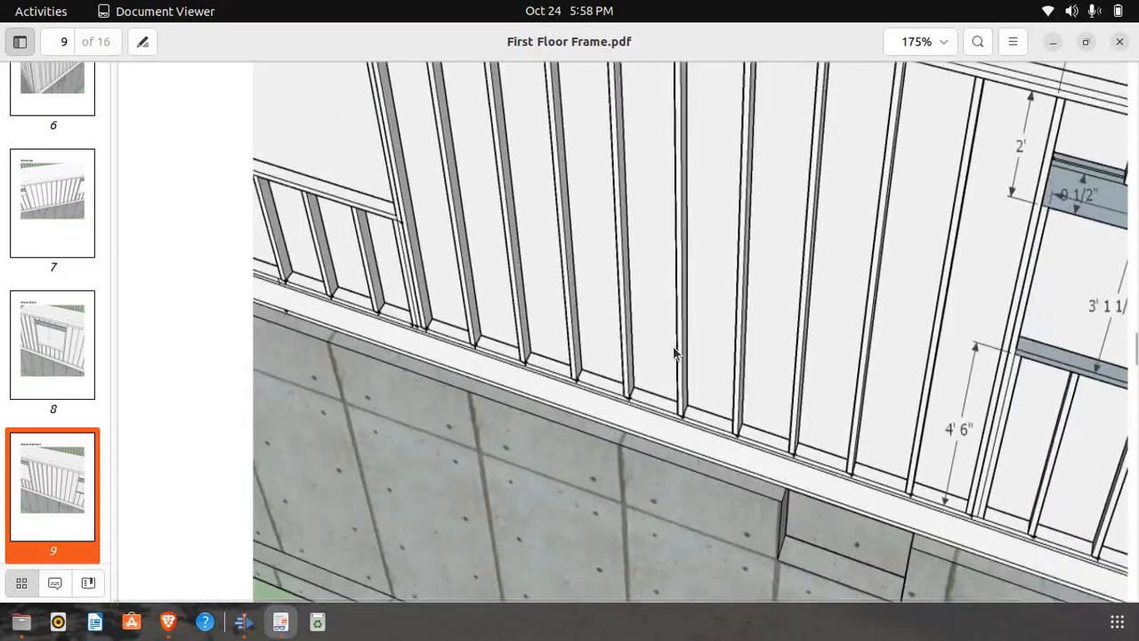
{"action": "scroll", "coordinate": [595, 370], "scroll_direction": "down", "scroll_amount": 10}
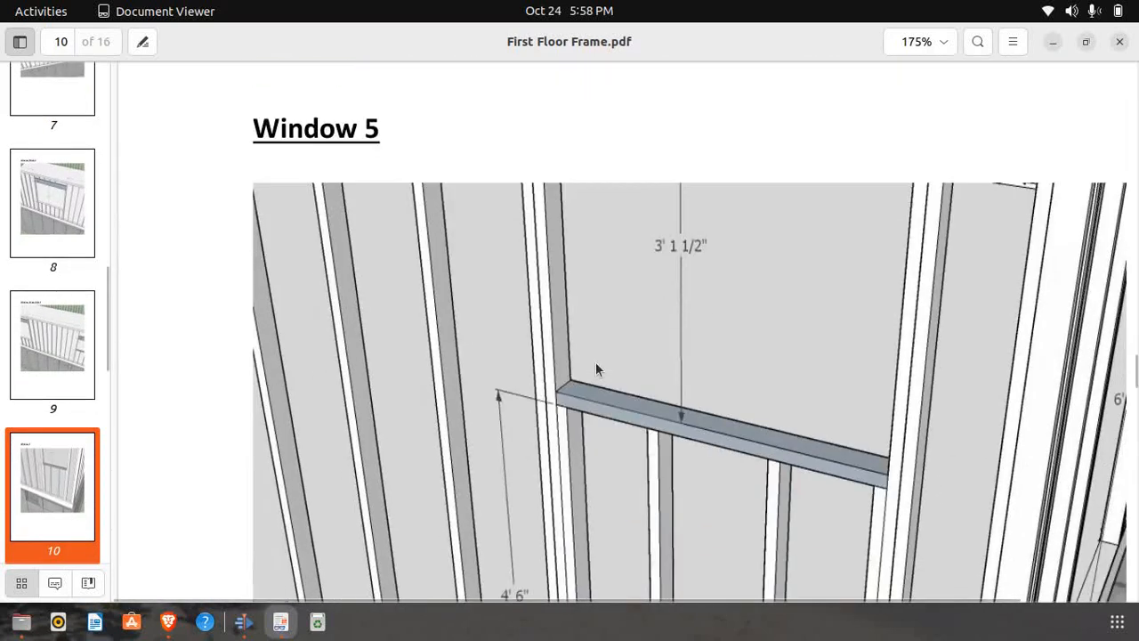
{"action": "scroll", "coordinate": [596, 369], "scroll_direction": "up", "scroll_amount": 10}
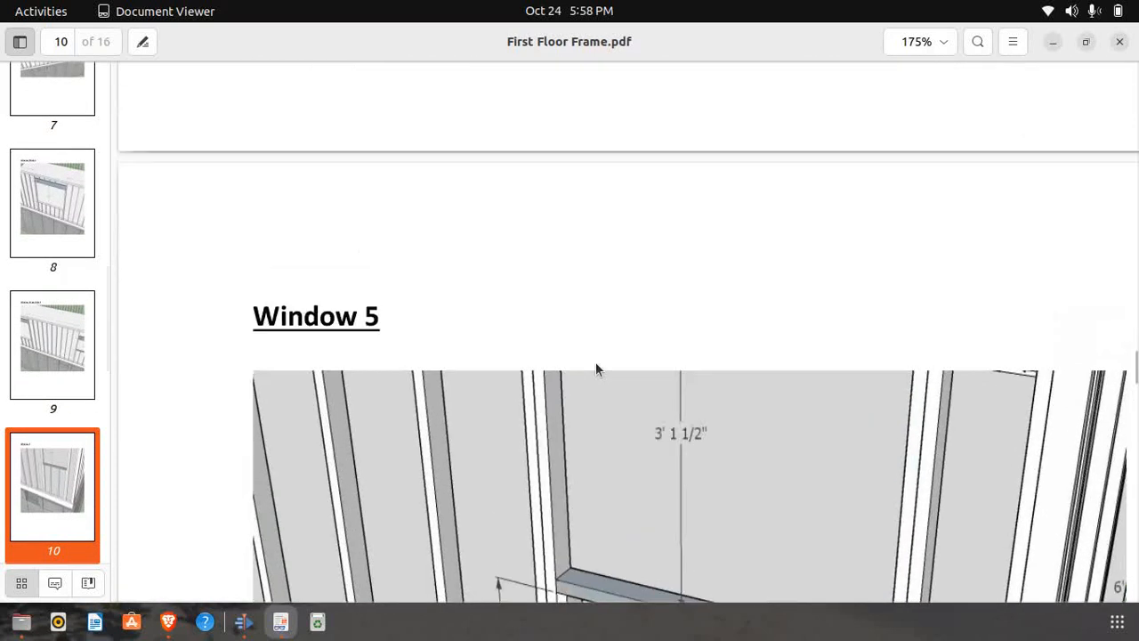
{"action": "scroll", "coordinate": [595, 369], "scroll_direction": "up", "scroll_amount": 5}
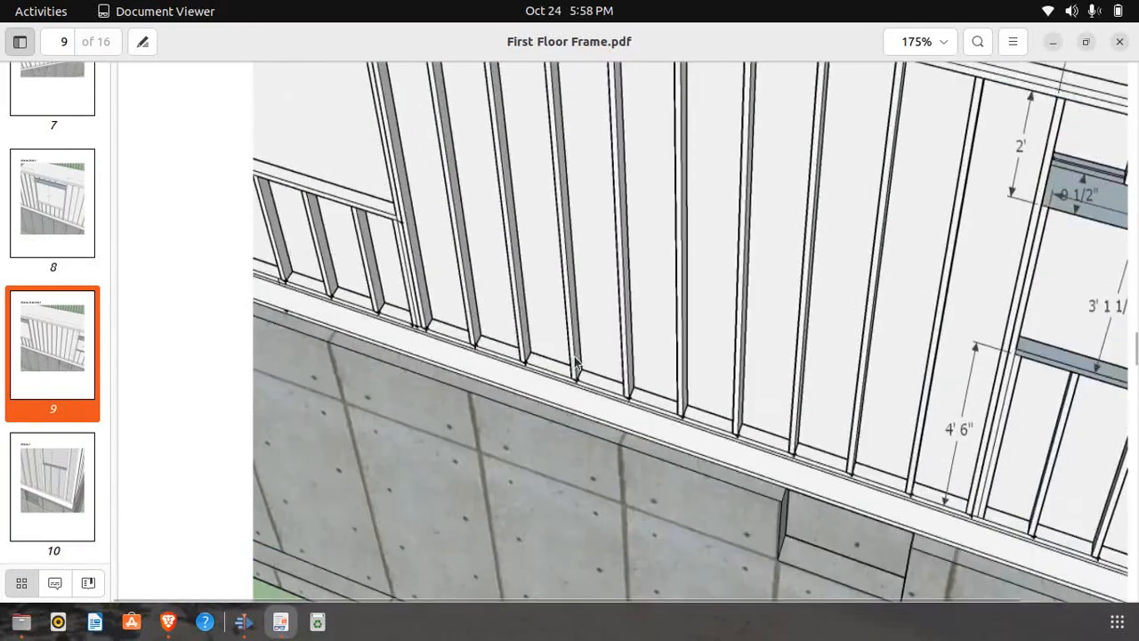
{"action": "scroll", "coordinate": [579, 362], "scroll_direction": "up", "scroll_amount": 1}
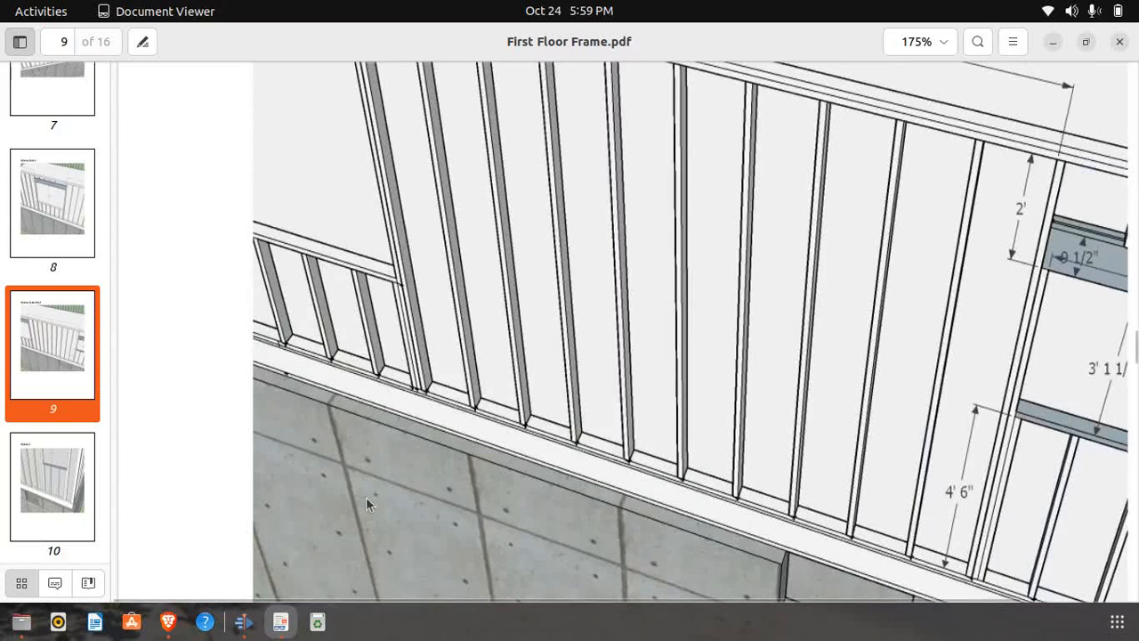
{"action": "left_click", "coordinate": [167, 621]}
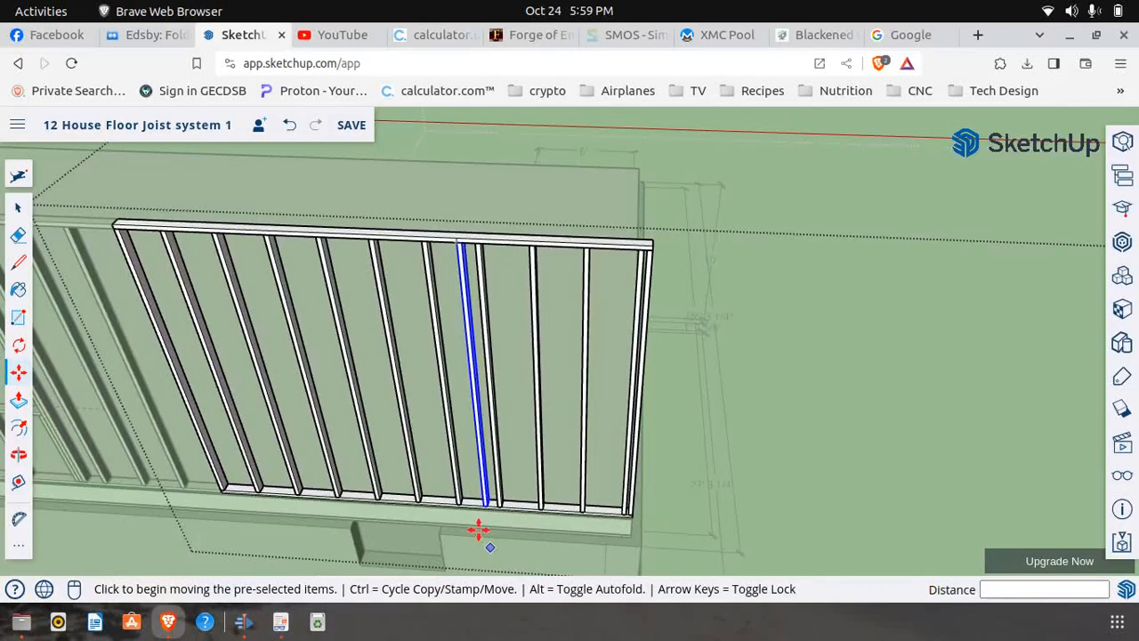
Copy the new stud 1 1/2" along the bottom plate so the two studs stand side by side
{"action": "scroll", "coordinate": [490, 534], "scroll_direction": "up", "scroll_amount": 5}
{"action": "scroll", "coordinate": [464, 504], "scroll_direction": "up", "scroll_amount": 2}
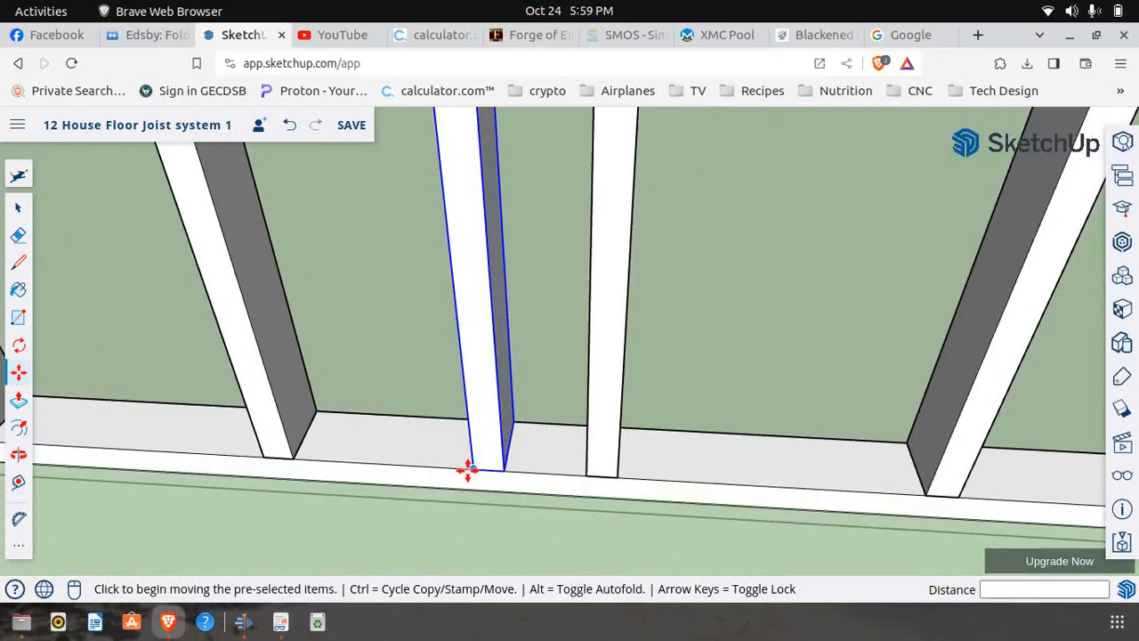
{"action": "left_click", "coordinate": [473, 469]}
{"action": "key", "text": "ctrl"}
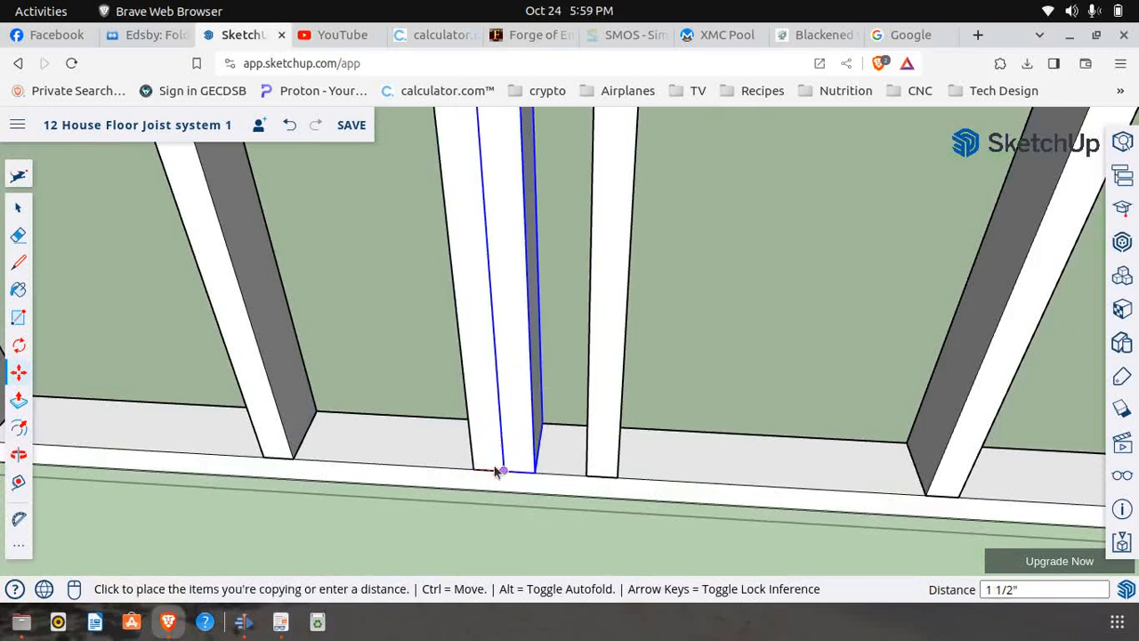
{"action": "left_click", "coordinate": [502, 469]}
{"action": "scroll", "coordinate": [473, 490], "scroll_direction": "down", "scroll_amount": 10}
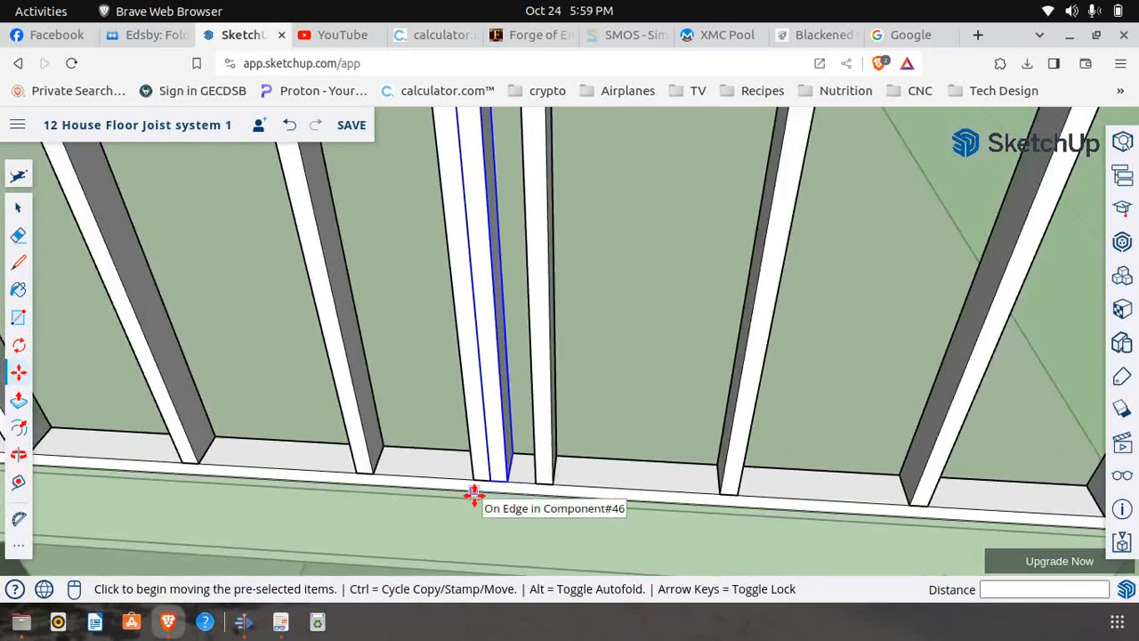
Make the second stud of the new pair unique and open it for editing
{"action": "left_click", "coordinate": [17, 481]}
{"action": "scroll", "coordinate": [452, 205], "scroll_direction": "up", "scroll_amount": 8}
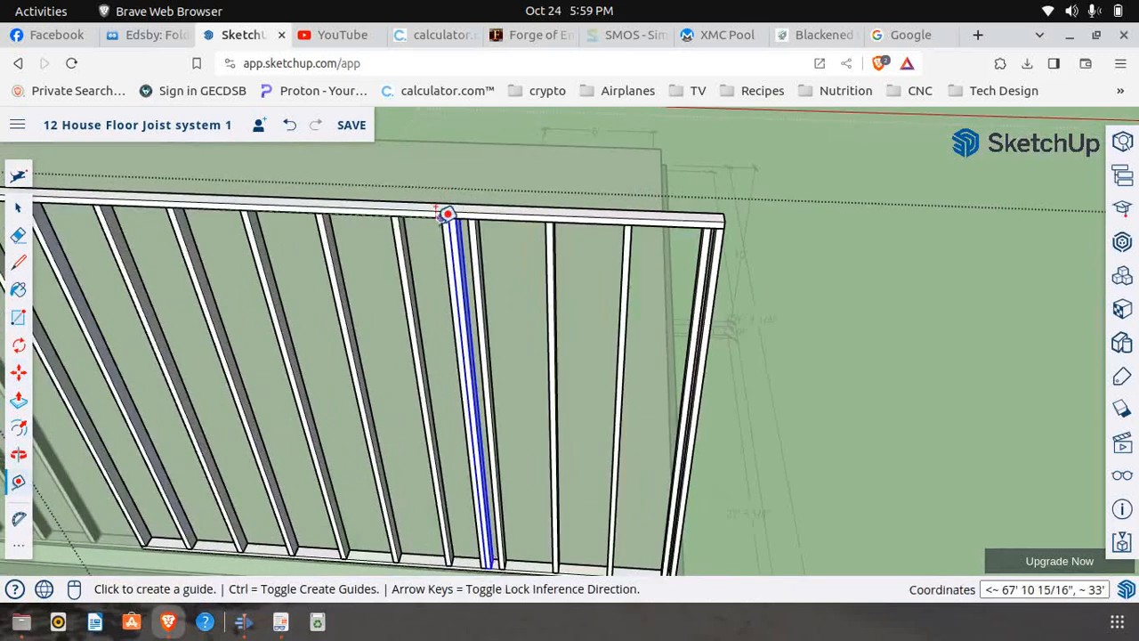
{"action": "scroll", "coordinate": [323, 237], "scroll_direction": "down", "scroll_amount": 4}
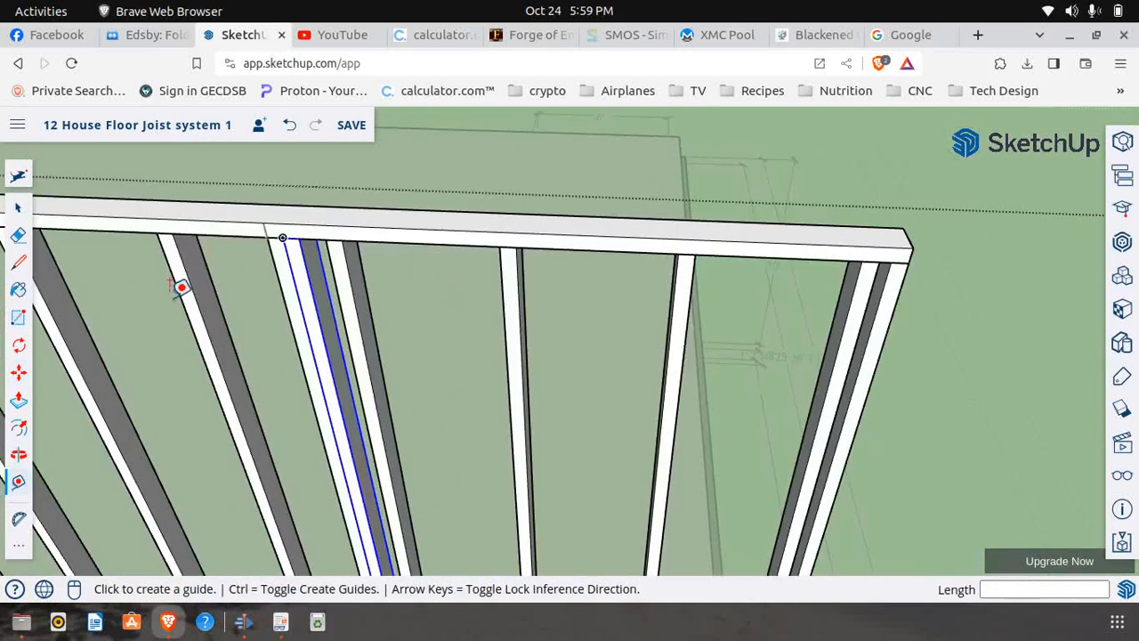
{"action": "left_click", "coordinate": [16, 207]}
{"action": "right_click", "coordinate": [320, 315]}
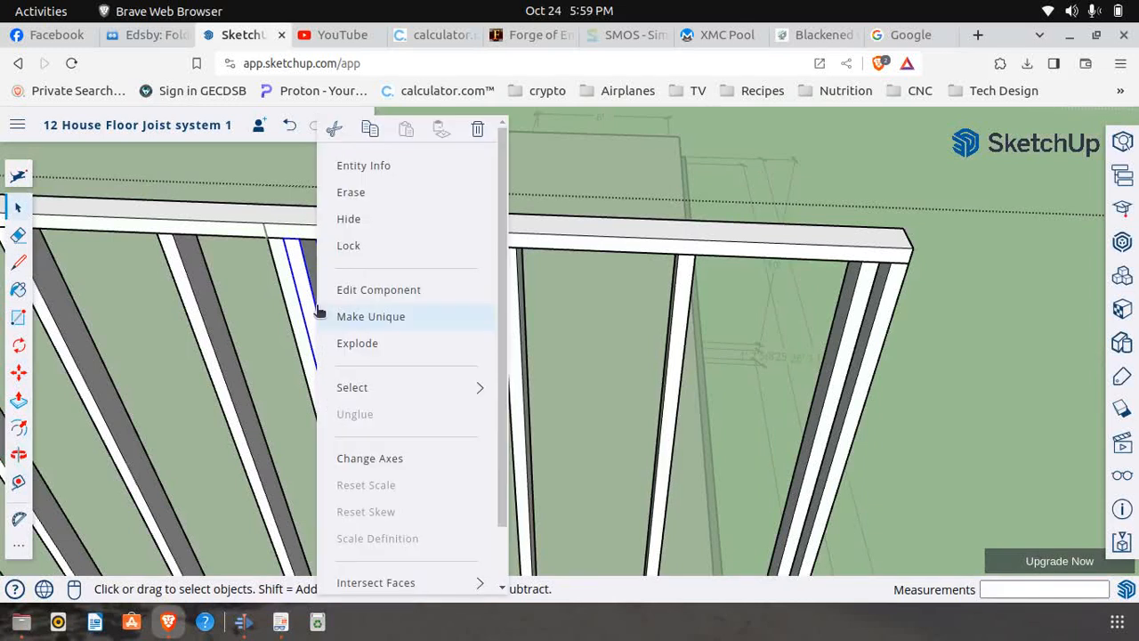
{"action": "left_click", "coordinate": [363, 317]}
{"action": "right_click", "coordinate": [322, 329]}
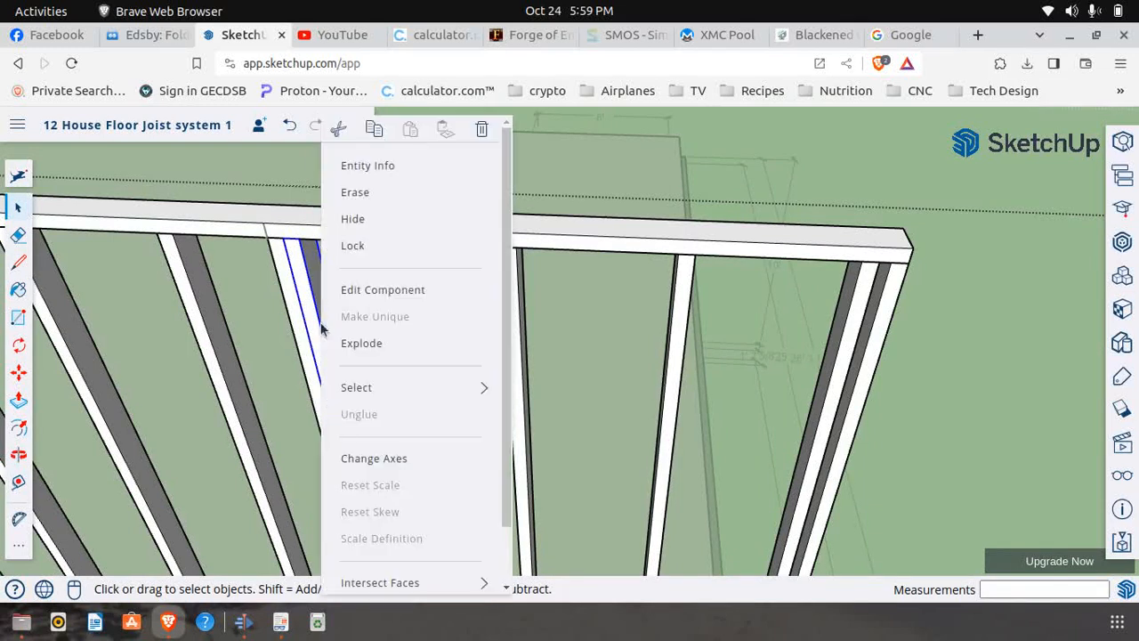
{"action": "left_click", "coordinate": [360, 294]}
Place a guide point 2' below the top of the unique stud along its front edge
{"action": "left_click", "coordinate": [18, 481]}
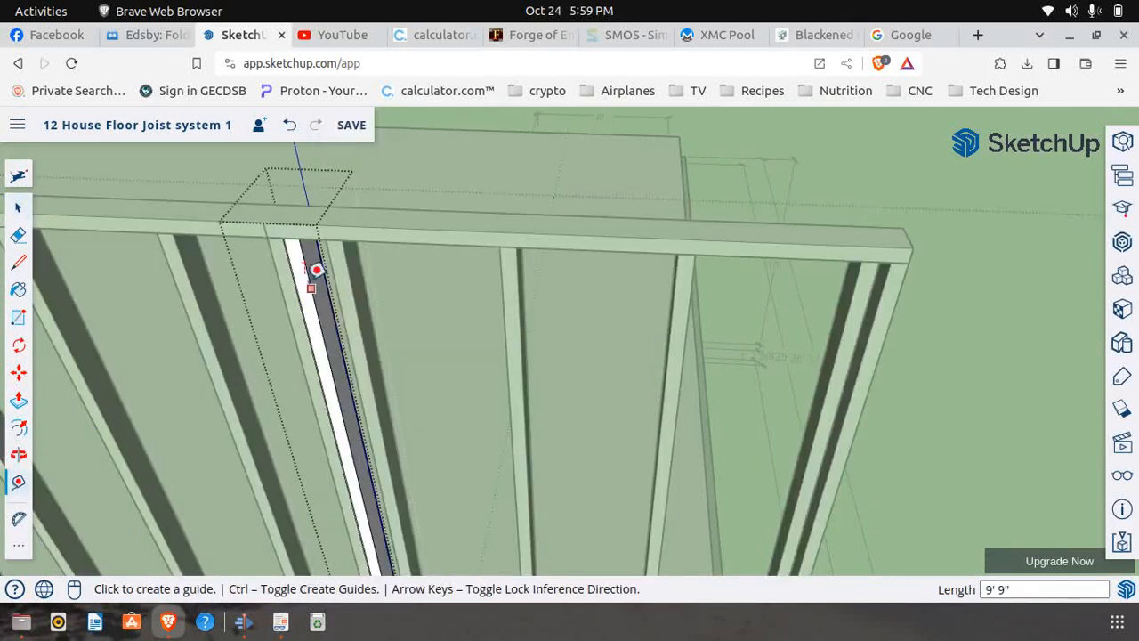
{"action": "scroll", "coordinate": [298, 263], "scroll_direction": "up", "scroll_amount": 2}
{"action": "left_click", "coordinate": [280, 212]}
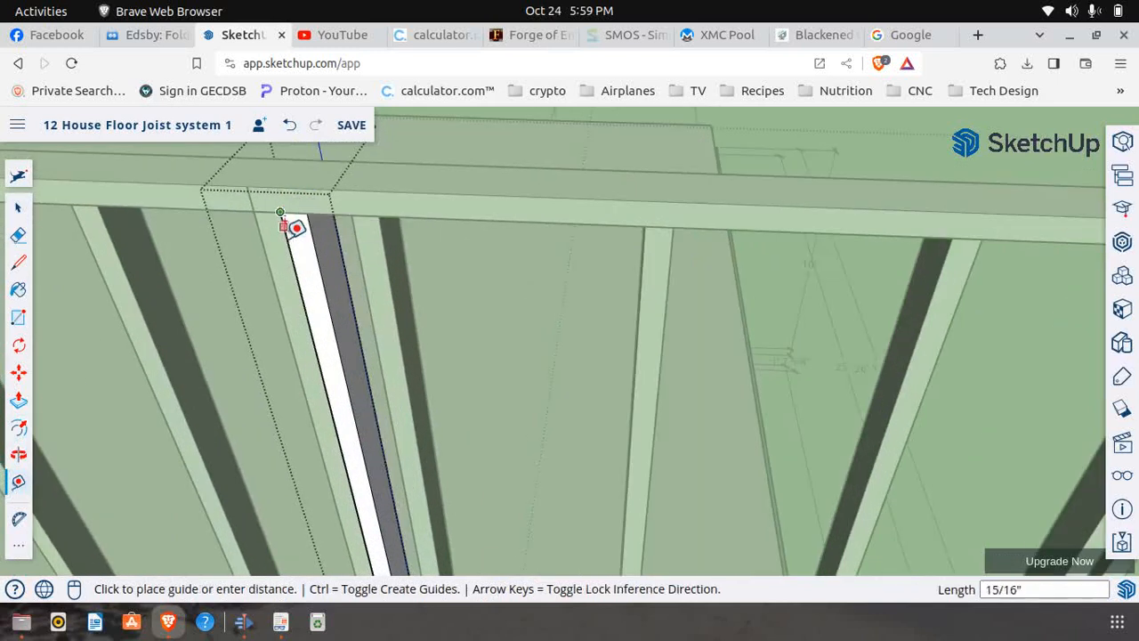
{"action": "left_click", "coordinate": [313, 329]}
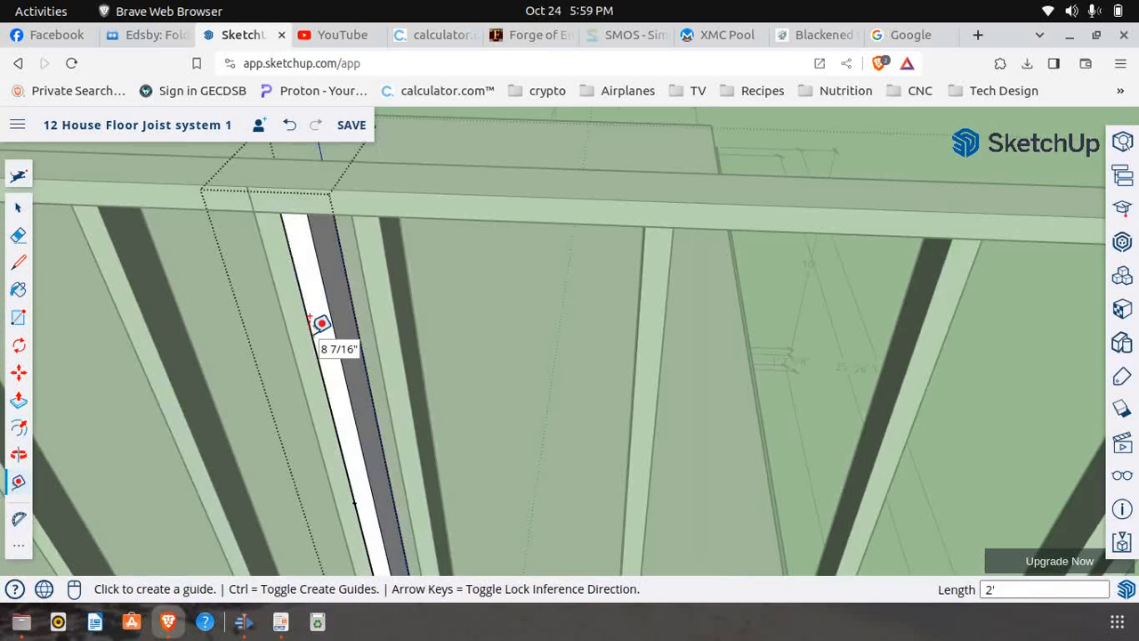
Check the 2' header height in First Floor Frame.pdf, and draw a 1 1/2" line across the stud's front face at the guide point
{"action": "left_click", "coordinate": [283, 625]}
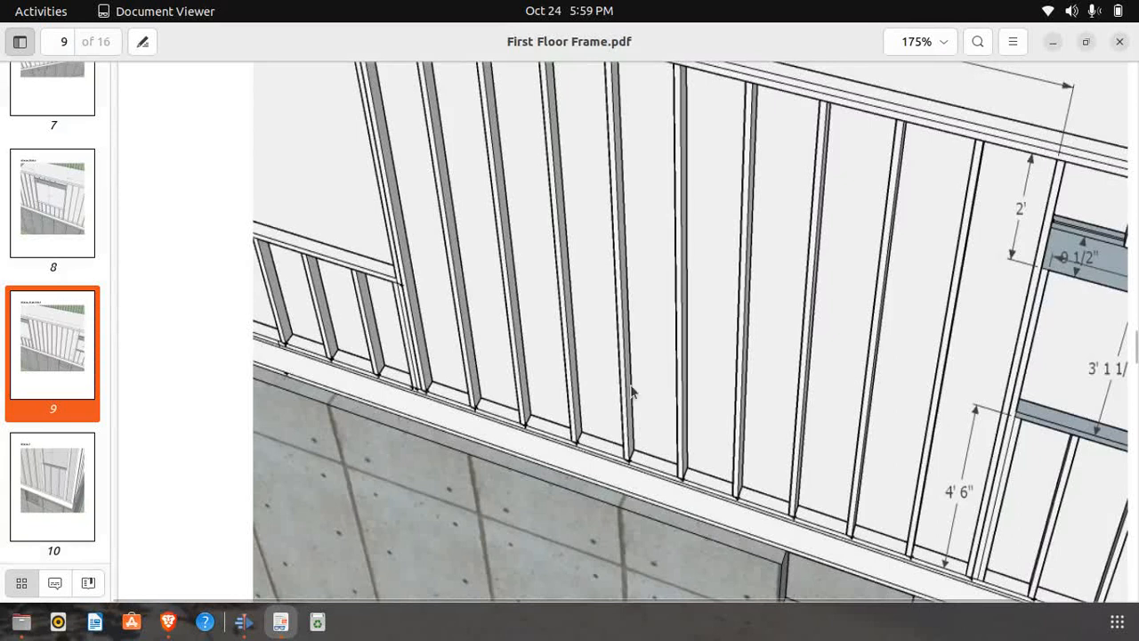
{"action": "left_click", "coordinate": [169, 622]}
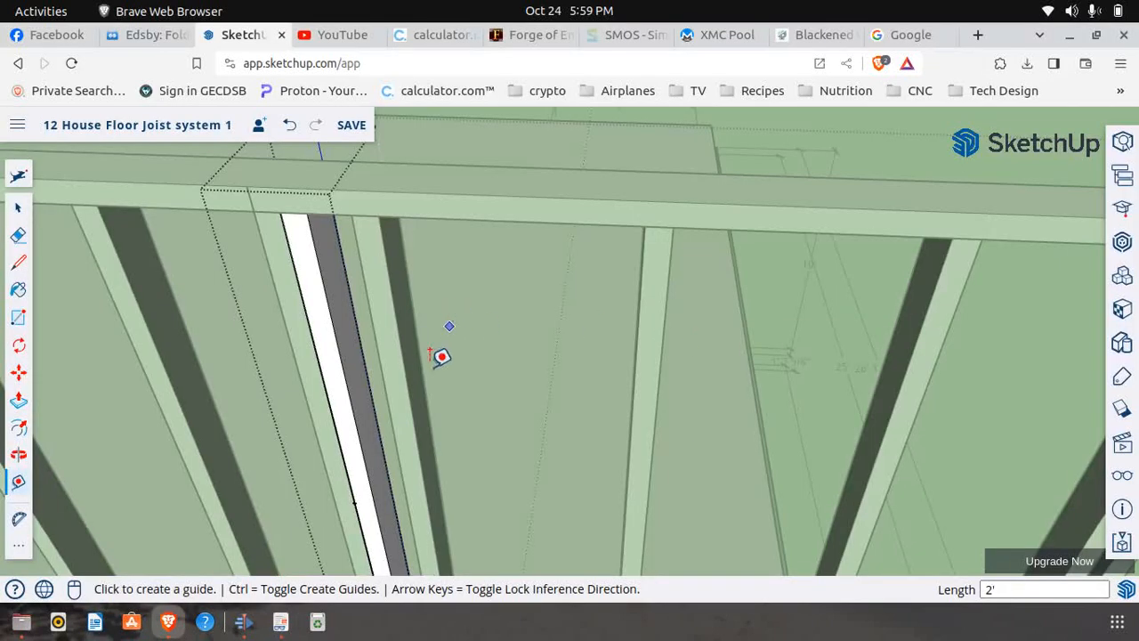
{"action": "left_click", "coordinate": [18, 262]}
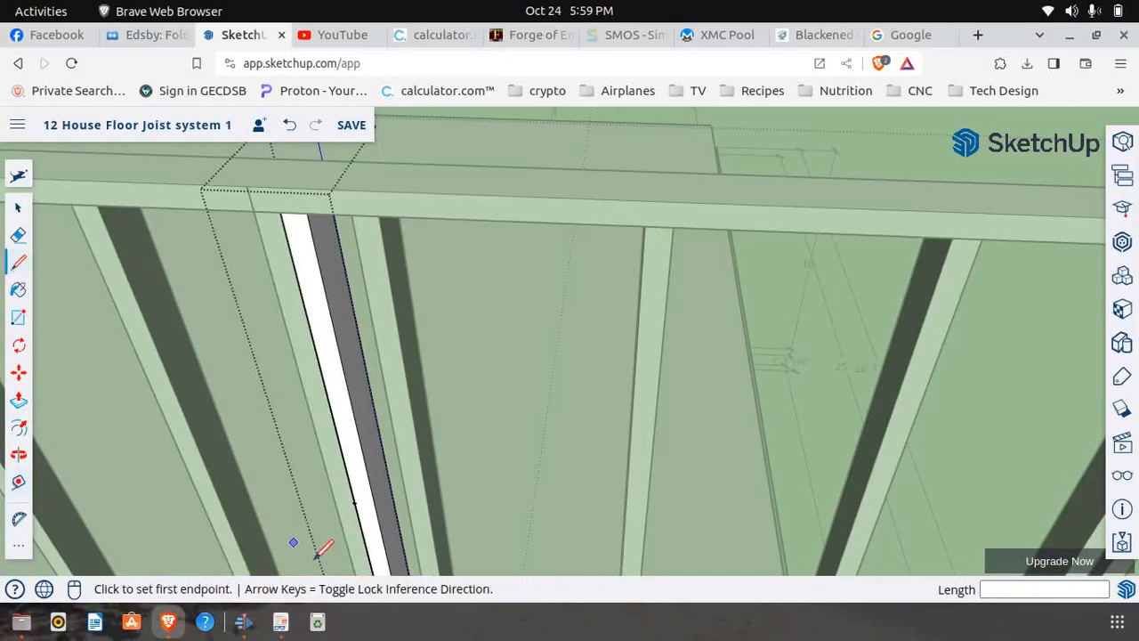
{"action": "left_click", "coordinate": [354, 503]}
{"action": "left_click", "coordinate": [374, 503]}
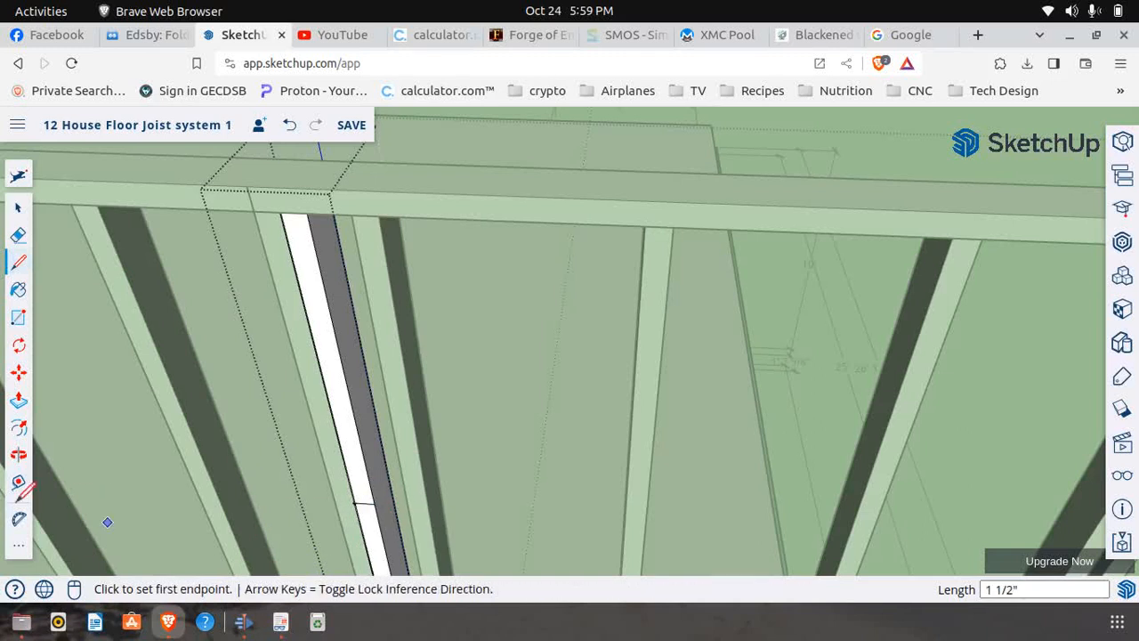
Push the stud's front face above the line back 3 1/2" to cut off its upper 2'
{"action": "left_click", "coordinate": [18, 401]}
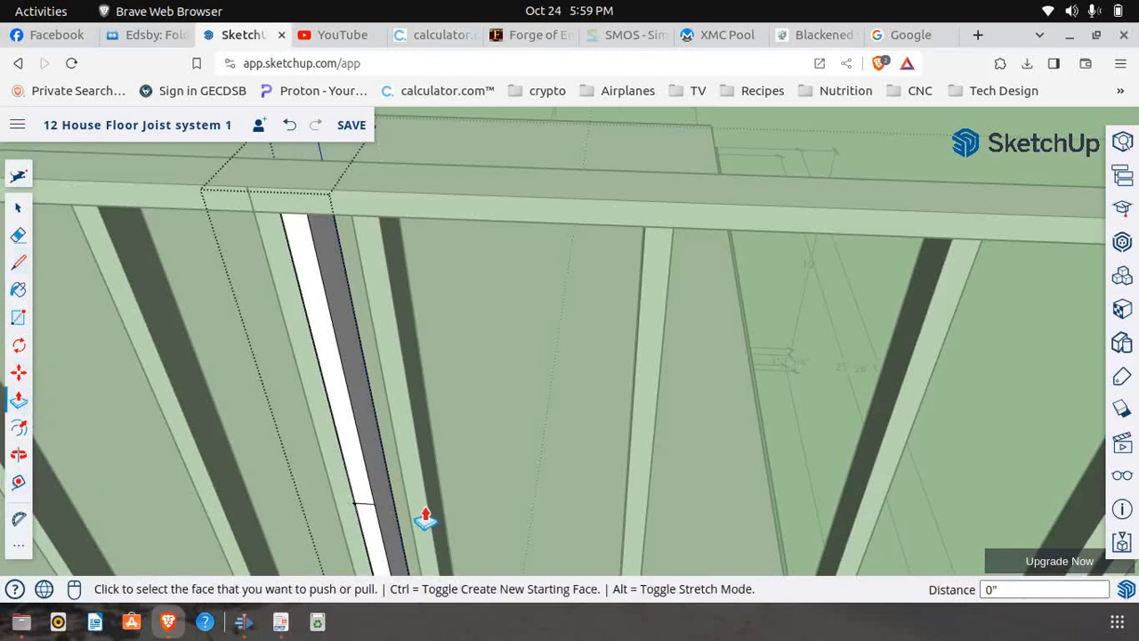
{"action": "left_click", "coordinate": [365, 501]}
{"action": "left_click", "coordinate": [394, 514]}
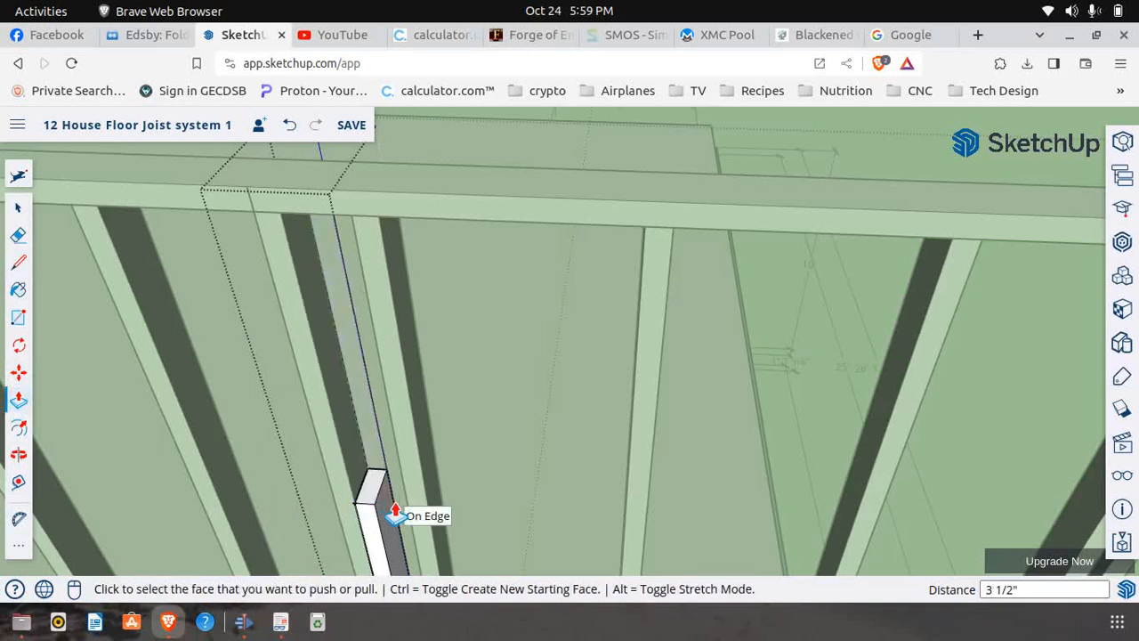
Close the trimmer for editing and copy it 1 1/2" along the bottom plate, flush against its opening side
{"action": "scroll", "coordinate": [333, 419], "scroll_direction": "down", "scroll_amount": 5}
{"action": "scroll", "coordinate": [335, 396], "scroll_direction": "down", "scroll_amount": 3}
{"action": "middle_click_drag", "start_coordinate": [383, 374], "coordinate": [353, 445]}
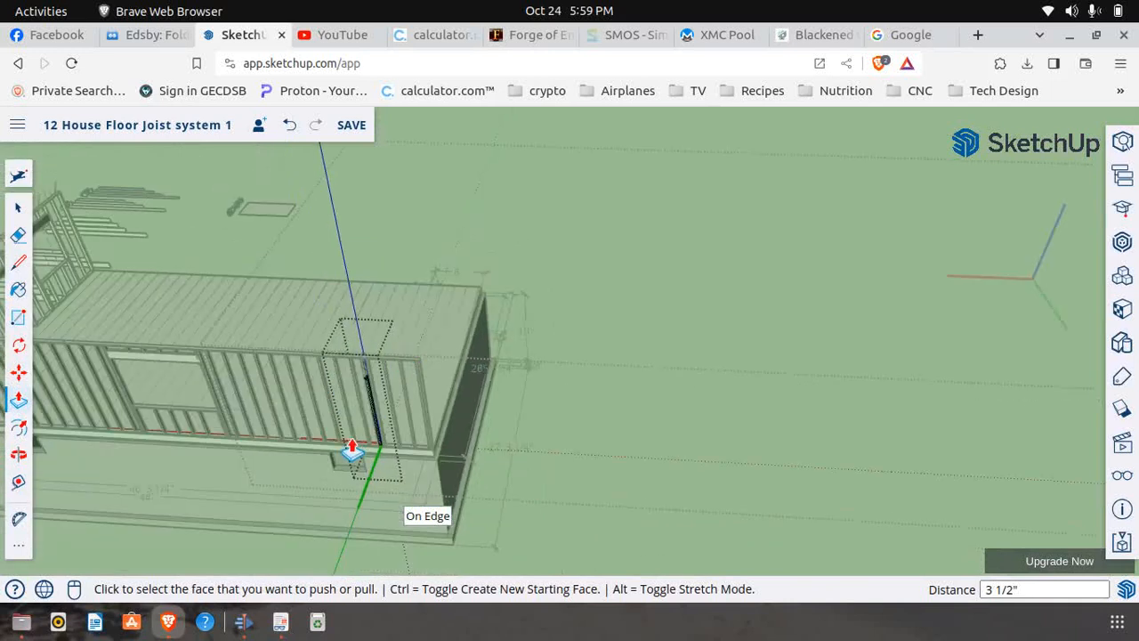
{"action": "scroll", "coordinate": [353, 445], "scroll_direction": "up", "scroll_amount": 4}
{"action": "scroll", "coordinate": [359, 445], "scroll_direction": "up", "scroll_amount": 2}
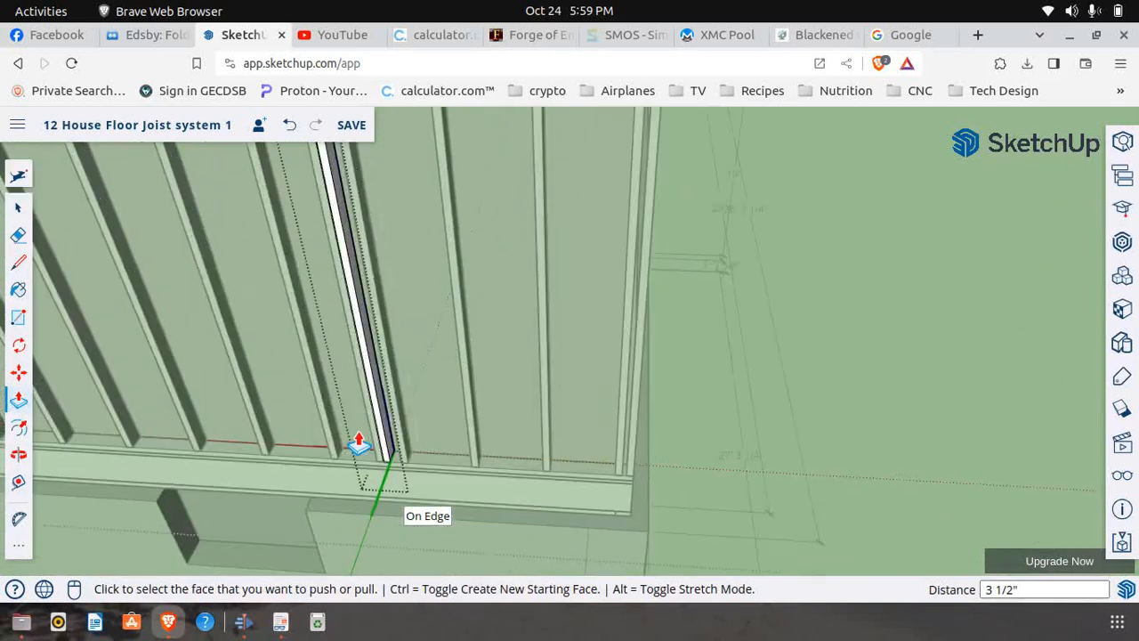
{"action": "scroll", "coordinate": [396, 474], "scroll_direction": "up", "scroll_amount": 4}
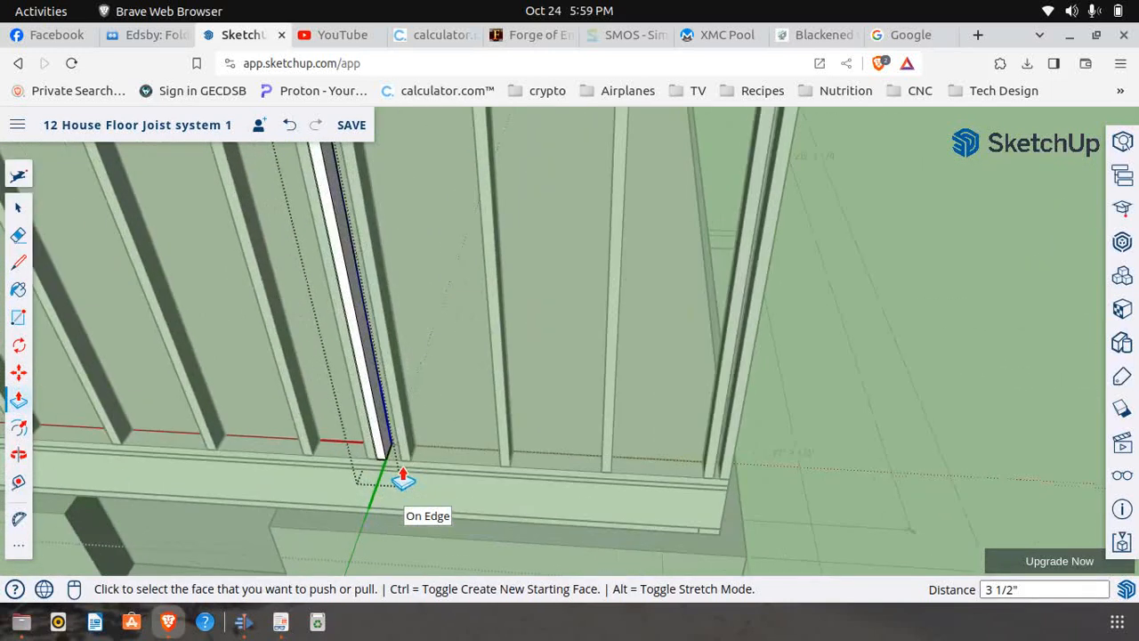
{"action": "left_click", "coordinate": [17, 373]}
{"action": "scroll", "coordinate": [383, 474], "scroll_direction": "up", "scroll_amount": 2}
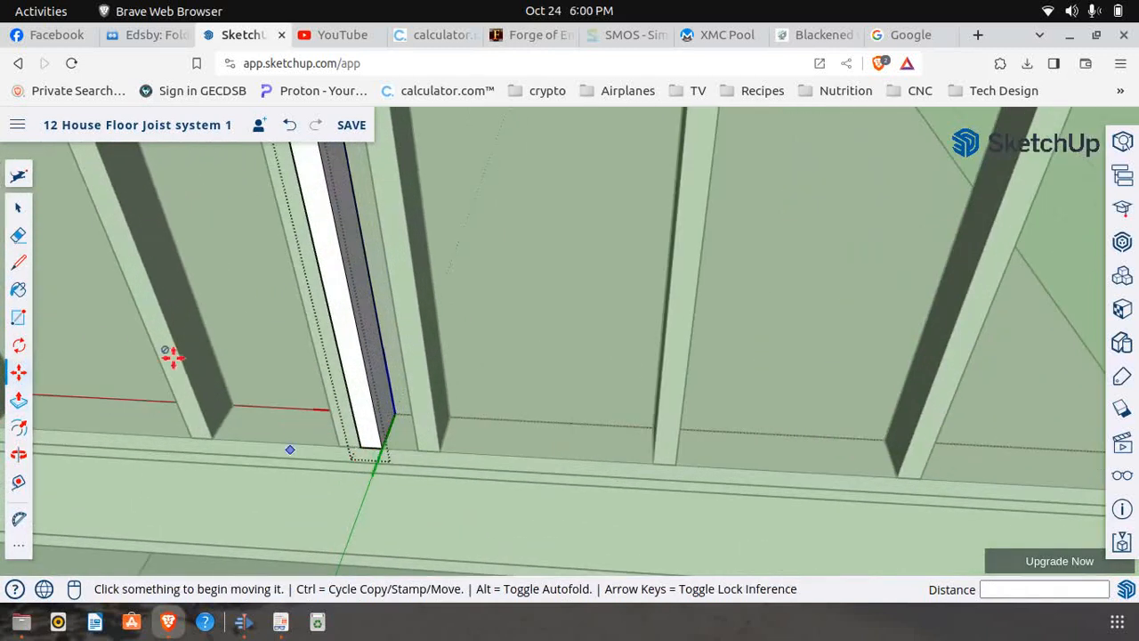
{"action": "left_click", "coordinate": [18, 207]}
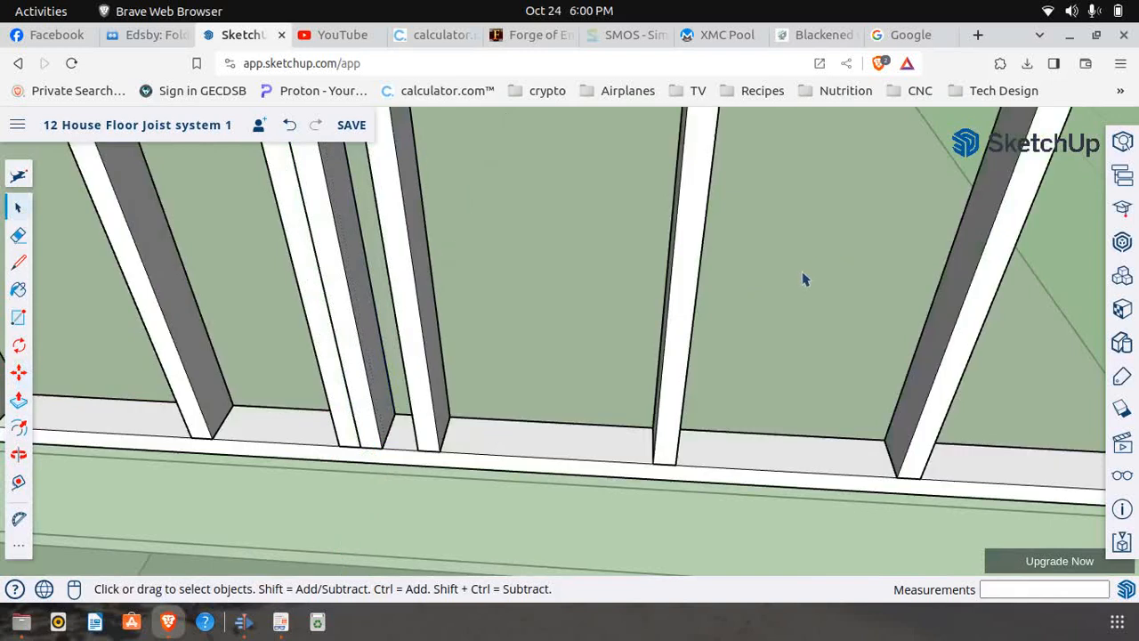
{"action": "left_click", "coordinate": [19, 374]}
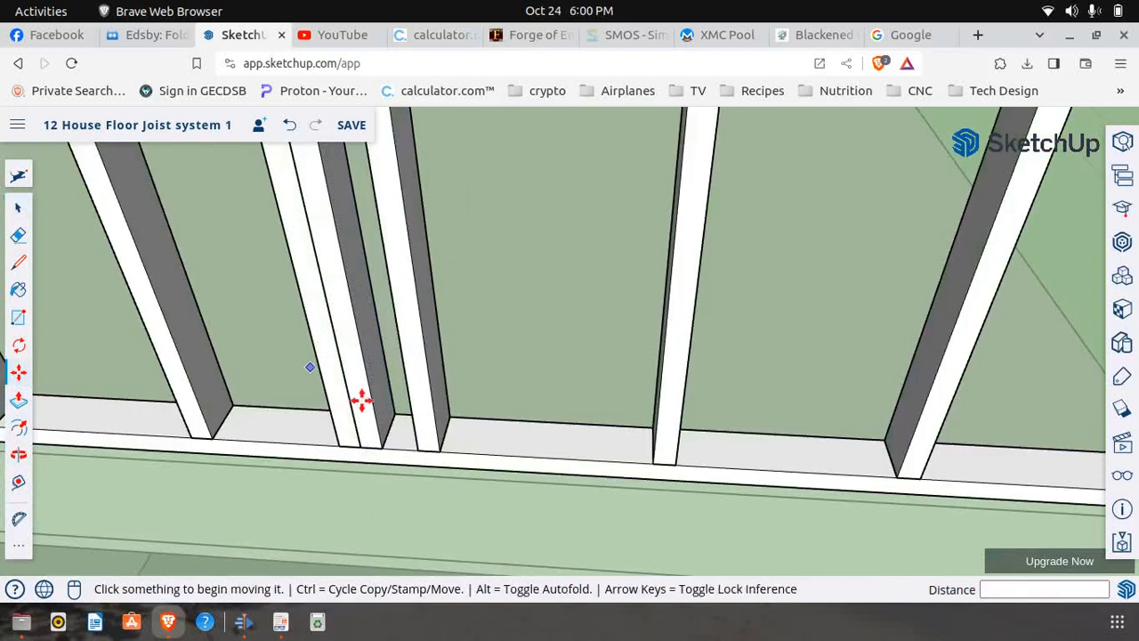
{"action": "left_click", "coordinate": [360, 447]}
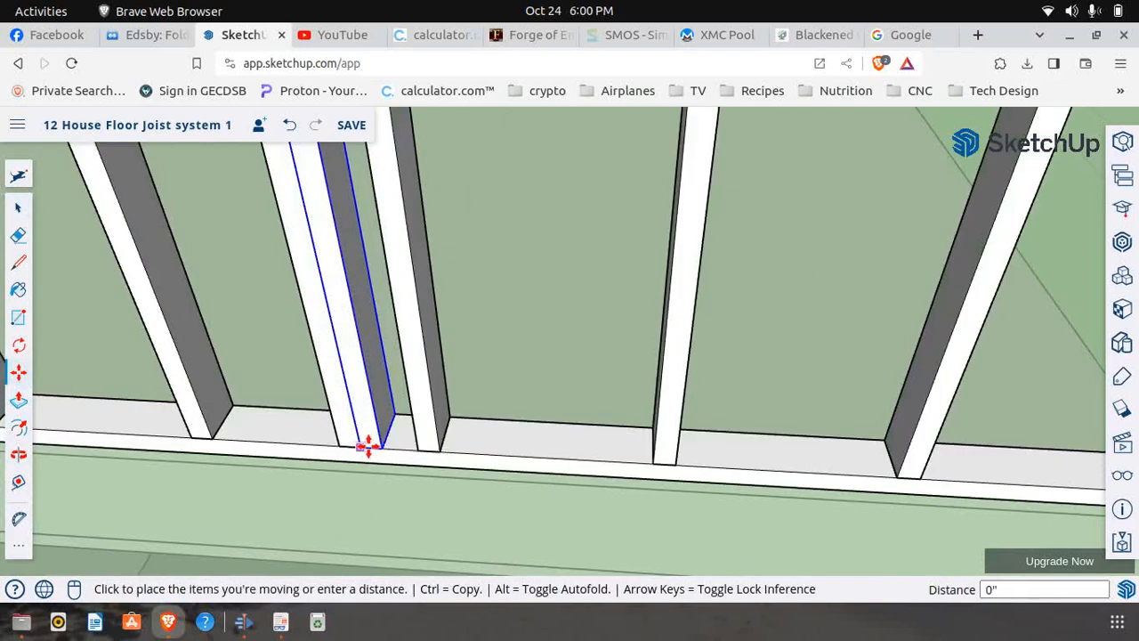
{"action": "key", "text": "ctrl"}
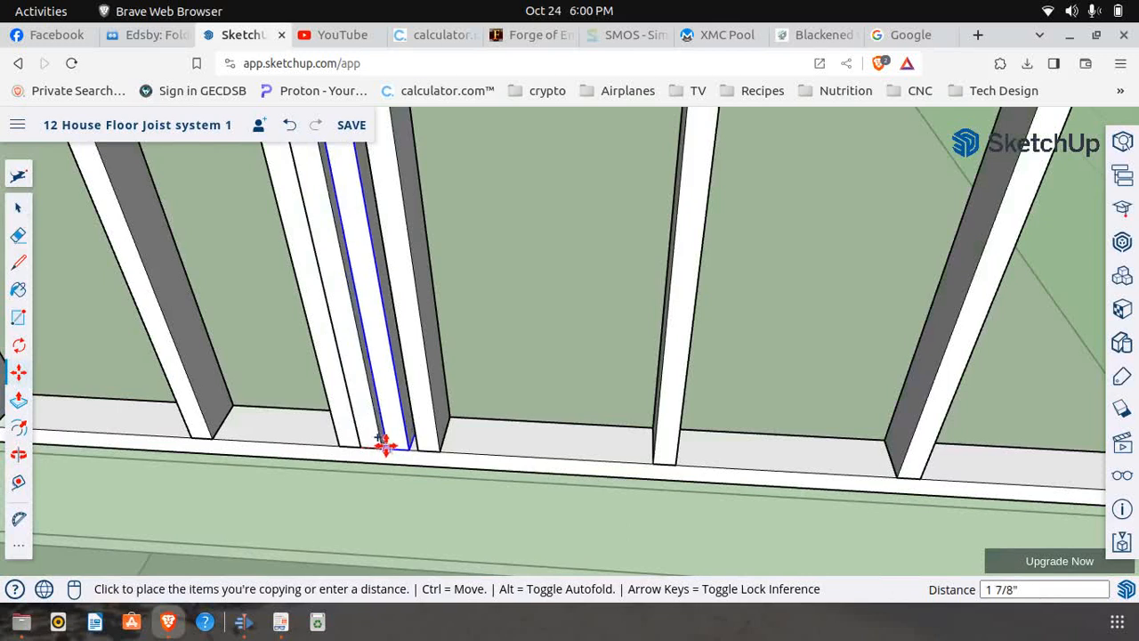
{"action": "left_click", "coordinate": [382, 450]}
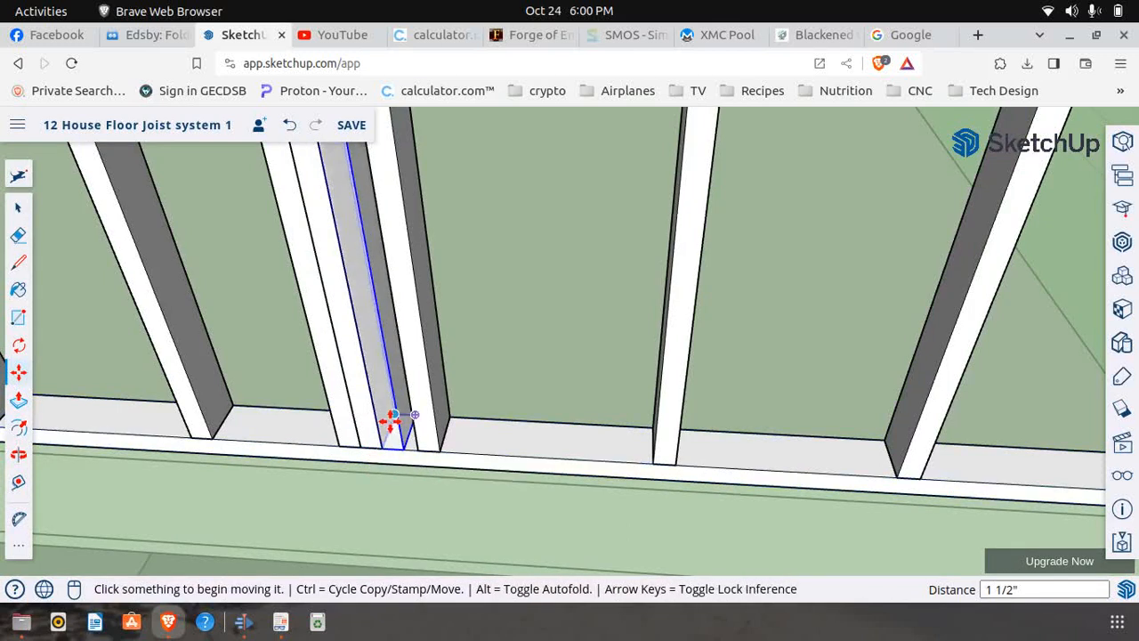
Check the sill height in First Floor Frame.pdf, then make the new trimmer copy unique and open it for editing
{"action": "left_click", "coordinate": [280, 621]}
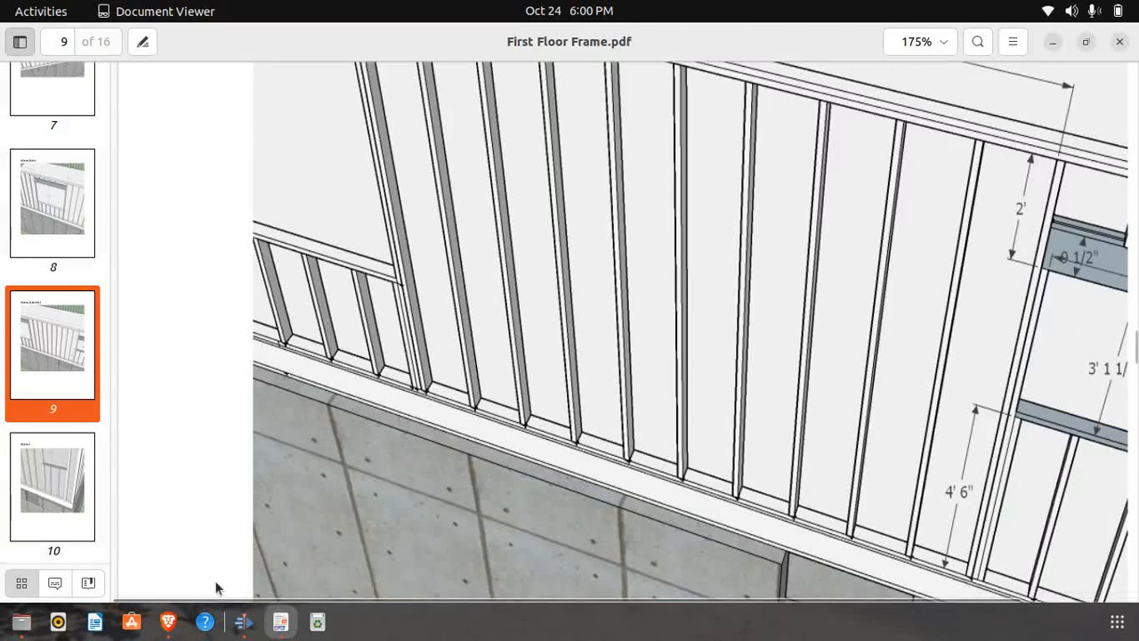
{"action": "left_click", "coordinate": [168, 622]}
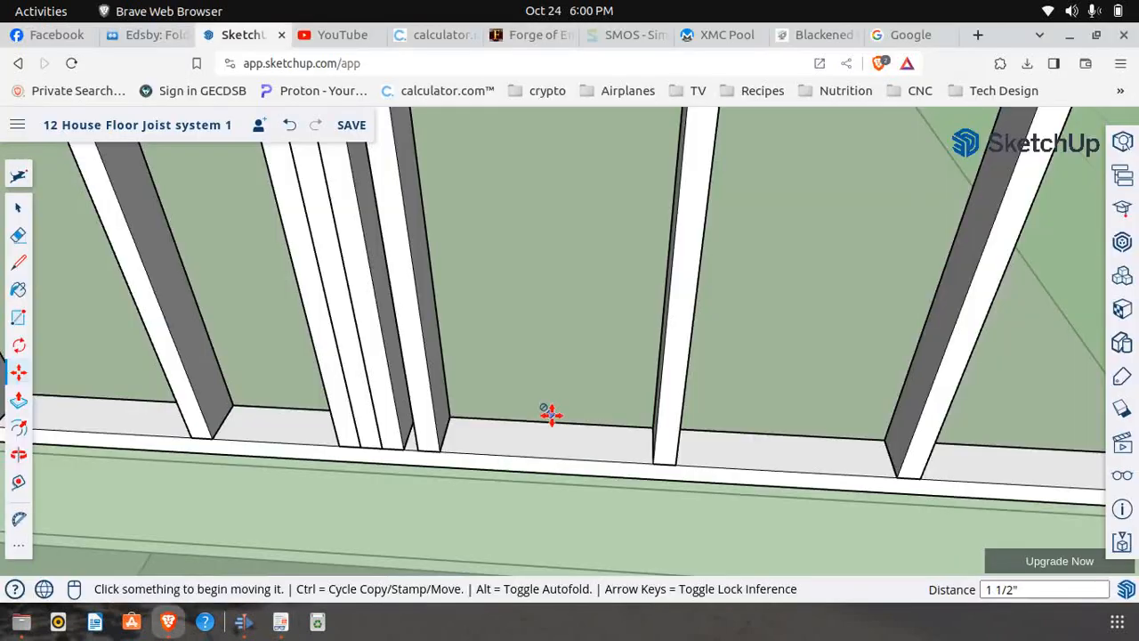
{"action": "left_click", "coordinate": [18, 210]}
{"action": "left_click", "coordinate": [378, 342]}
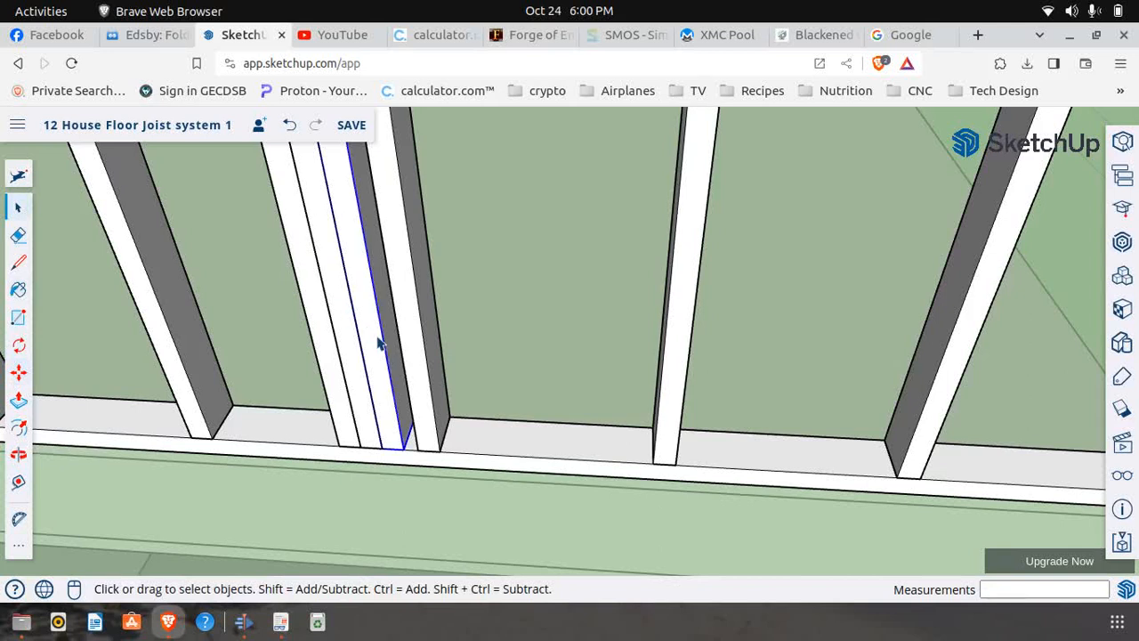
{"action": "right_click", "coordinate": [378, 343]}
{"action": "left_click", "coordinate": [421, 319]}
{"action": "right_click", "coordinate": [377, 354]}
{"action": "left_click", "coordinate": [418, 294]}
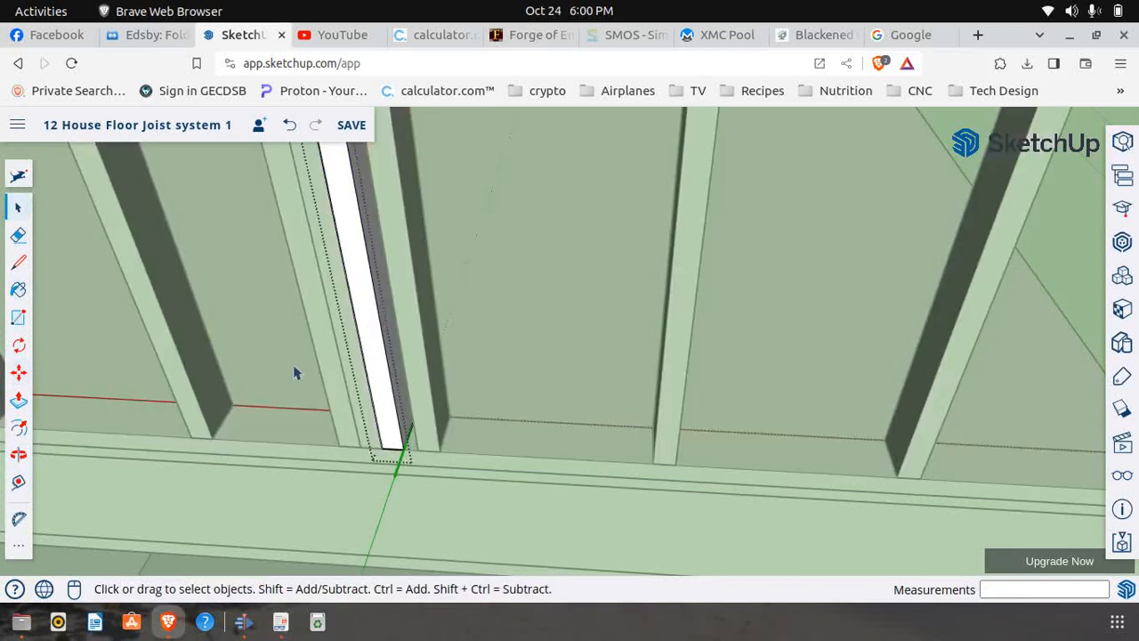
Place a guide point 4' 6" above the bottom of the unique copy along its front edge
{"action": "left_click", "coordinate": [17, 483]}
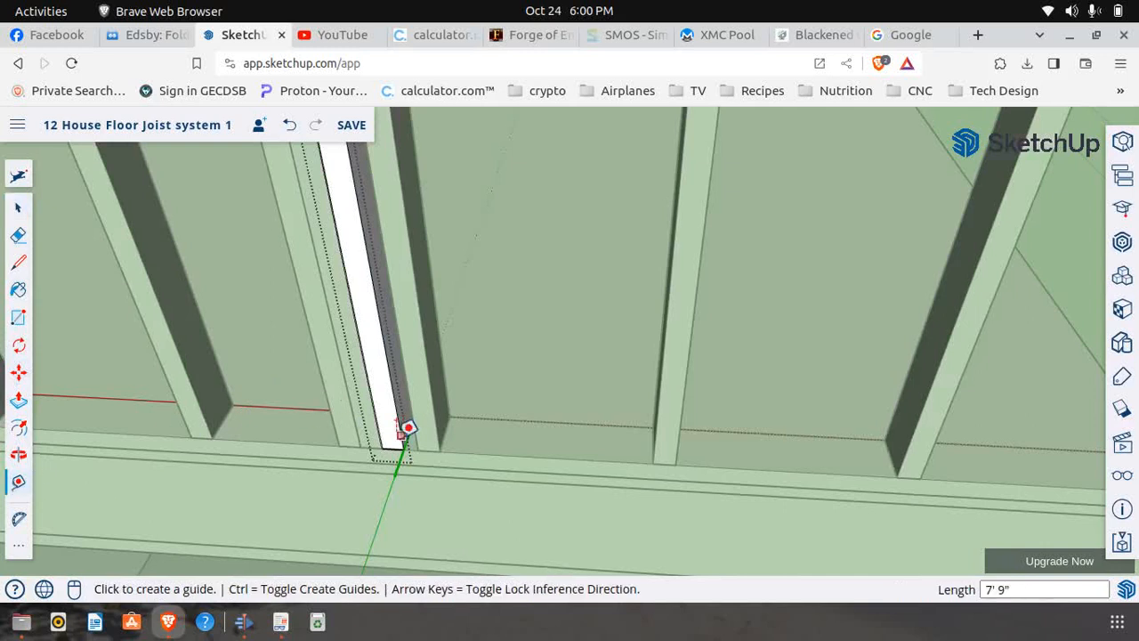
{"action": "left_click", "coordinate": [402, 449]}
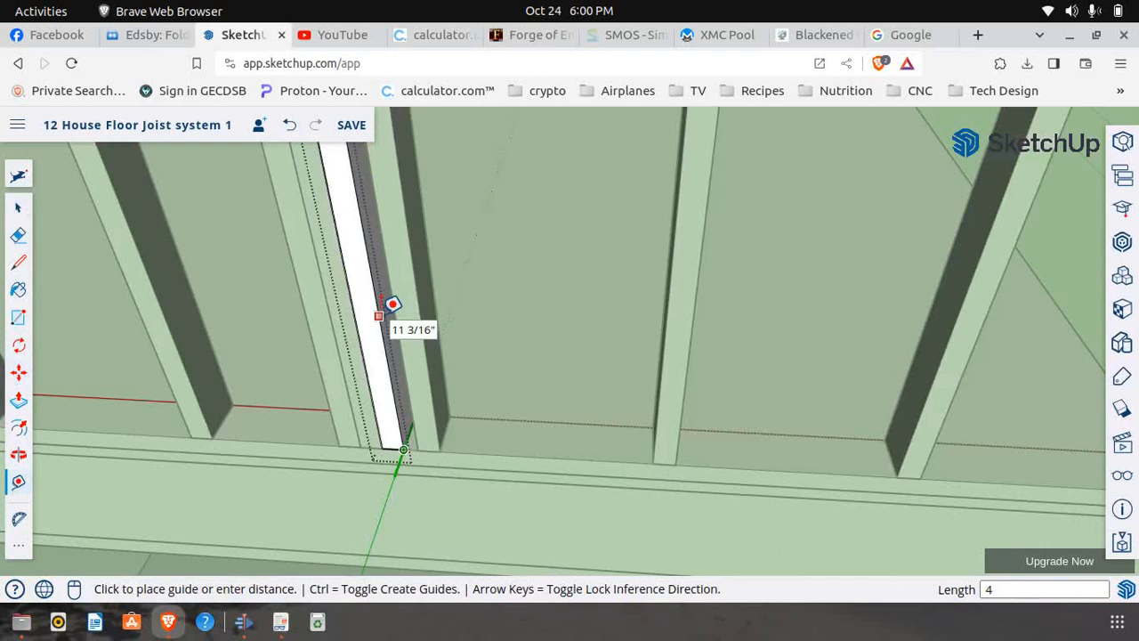
{"action": "type", "text": "4' 6"}
{"action": "key", "text": "Return"}
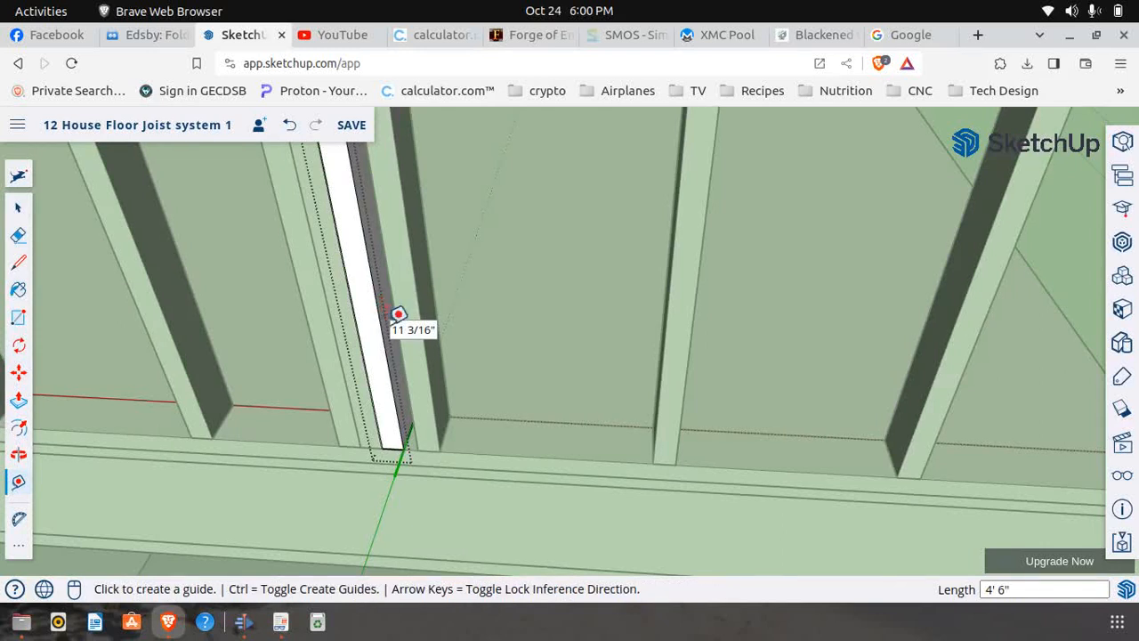
Draw a 1 1/2" line across the copy's front face at the 4' 6" guide point
{"action": "scroll", "coordinate": [392, 304], "scroll_direction": "down", "scroll_amount": 5}
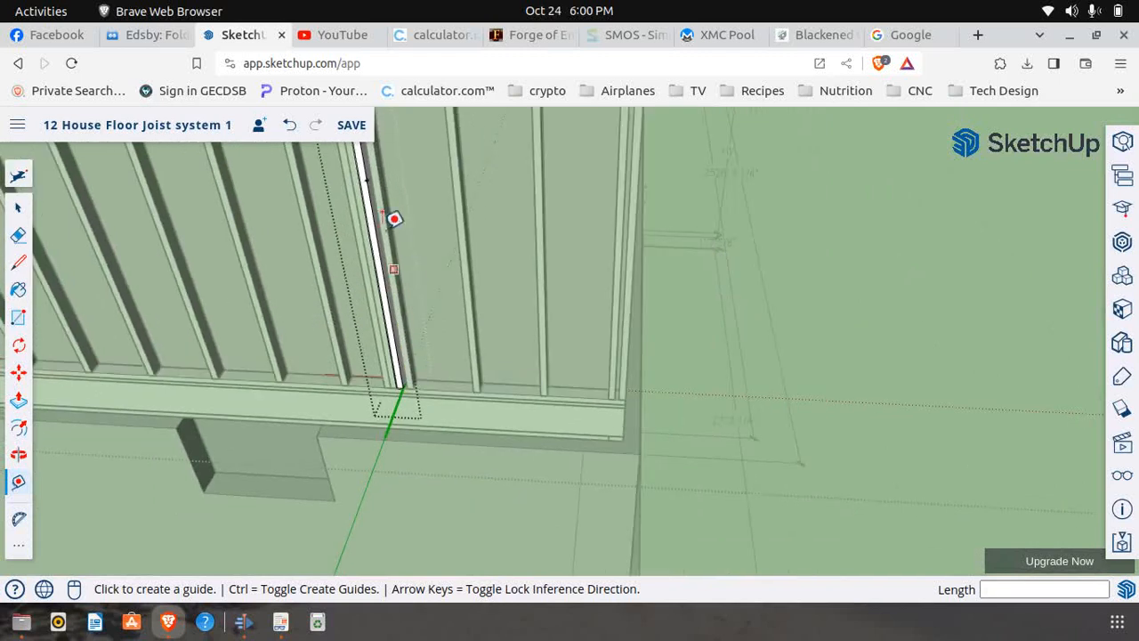
{"action": "left_click", "coordinate": [18, 262]}
{"action": "scroll", "coordinate": [396, 231], "scroll_direction": "down", "scroll_amount": 1}
{"action": "scroll", "coordinate": [401, 219], "scroll_direction": "up", "scroll_amount": 5}
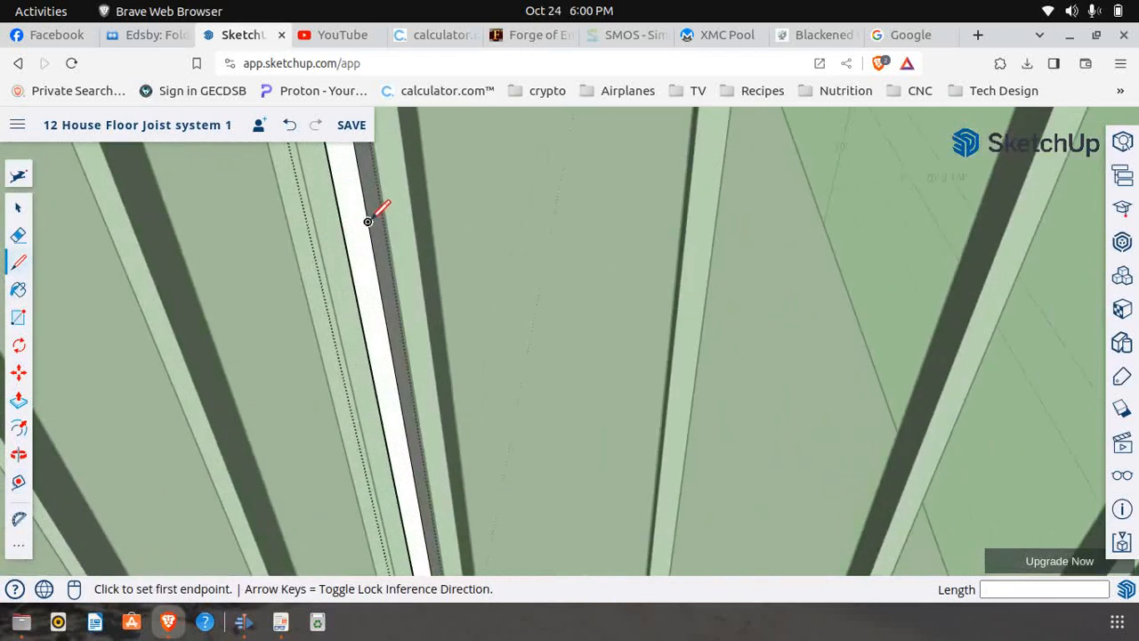
{"action": "left_click", "coordinate": [374, 214]}
{"action": "left_click", "coordinate": [368, 221]}
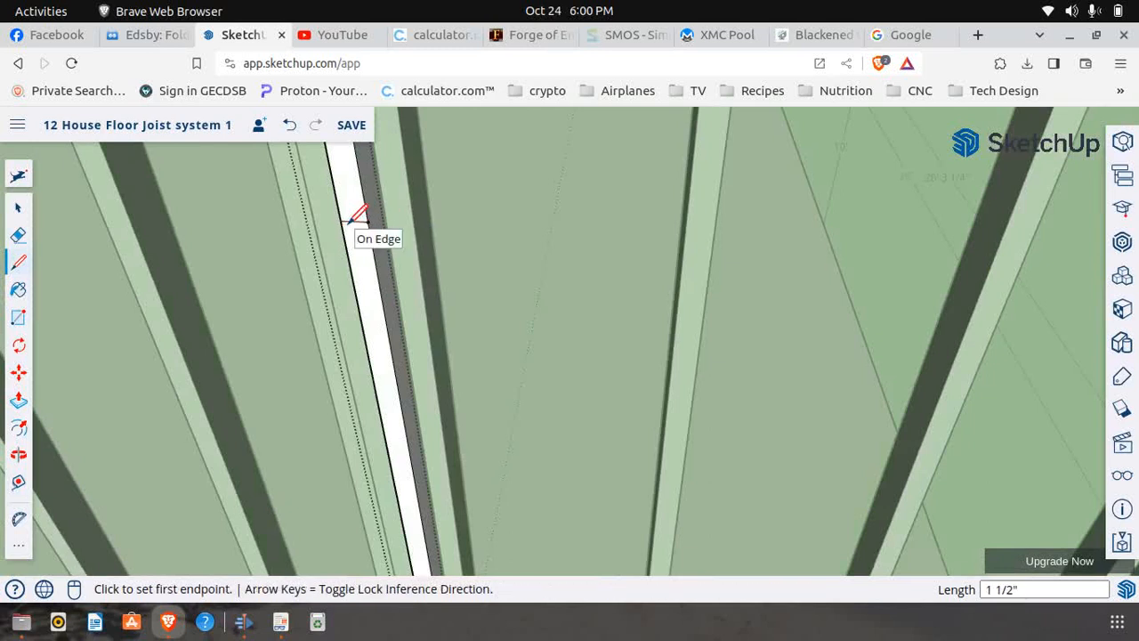
Push the copy's front face above the line back 3 1/2" to remove its upper part, and finish editing the component
{"action": "left_click", "coordinate": [19, 400]}
{"action": "left_click", "coordinate": [359, 221]}
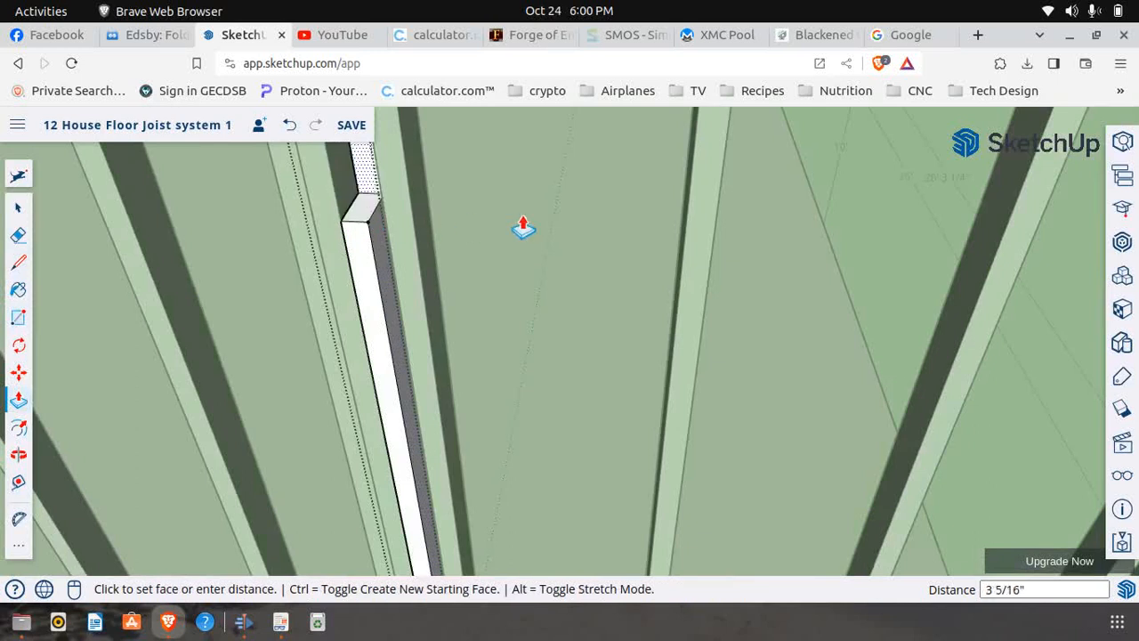
{"action": "left_click", "coordinate": [163, 216]}
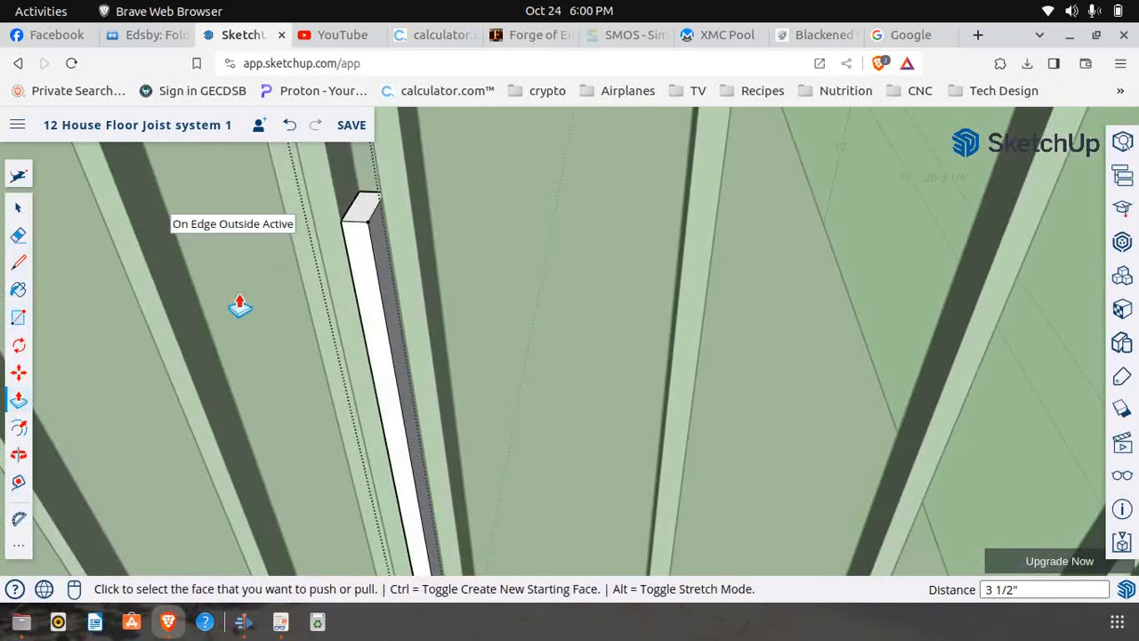
{"action": "scroll", "coordinate": [252, 306], "scroll_direction": "down", "scroll_amount": 10}
{"action": "scroll", "coordinate": [457, 362], "scroll_direction": "down", "scroll_amount": 2}
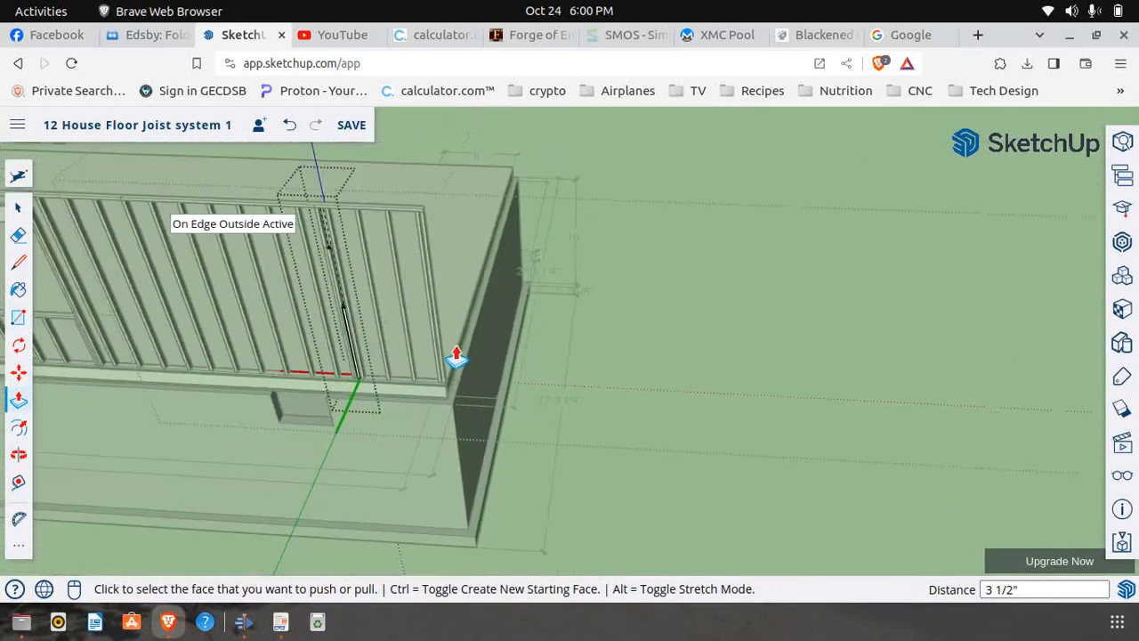
{"action": "scroll", "coordinate": [326, 248], "scroll_direction": "up", "scroll_amount": 2}
{"action": "scroll", "coordinate": [324, 249], "scroll_direction": "up", "scroll_amount": 1}
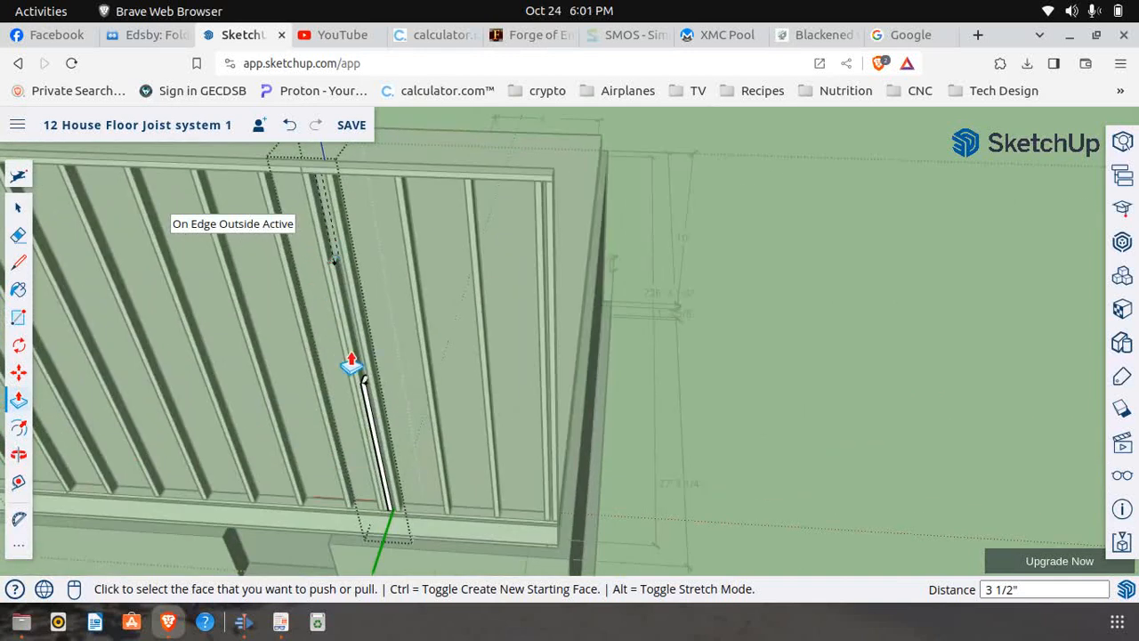
{"action": "scroll", "coordinate": [356, 365], "scroll_direction": "up", "scroll_amount": 1}
{"action": "left_click", "coordinate": [17, 207]}
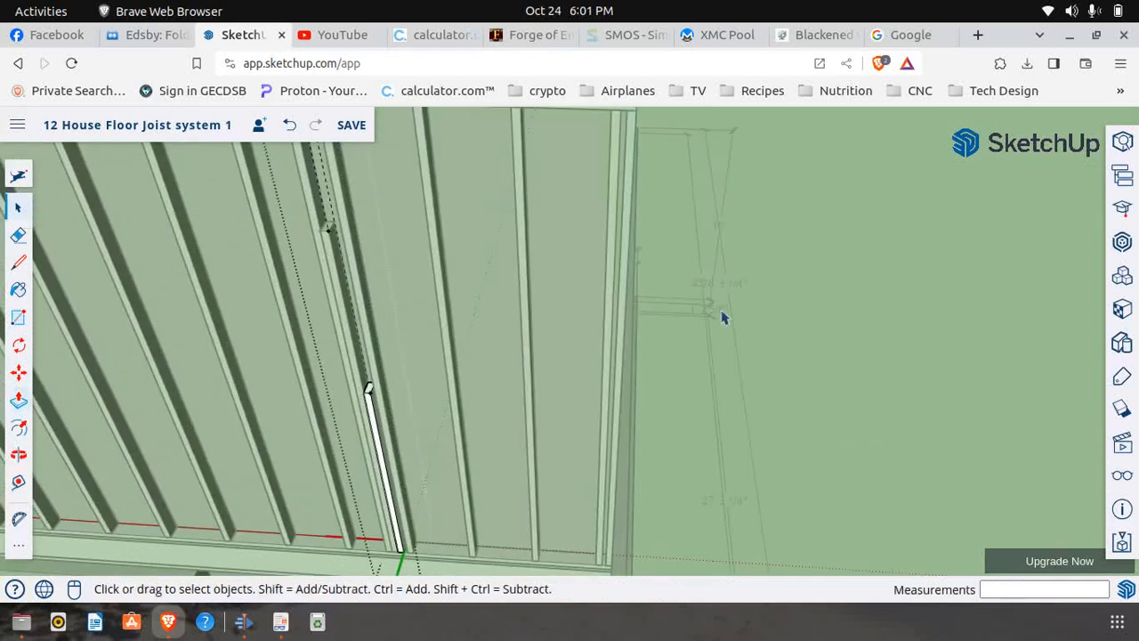
{"action": "left_click", "coordinate": [768, 331]}
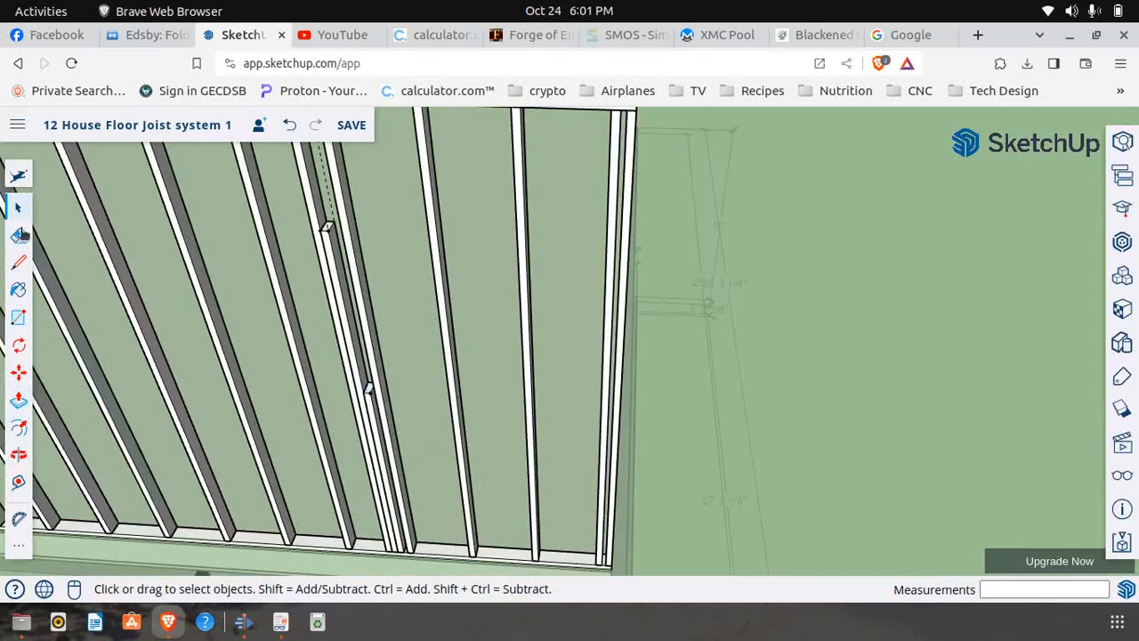
Erase the full-height stud standing just inside the window opening beside the new short stud
{"action": "left_click", "coordinate": [359, 281]}
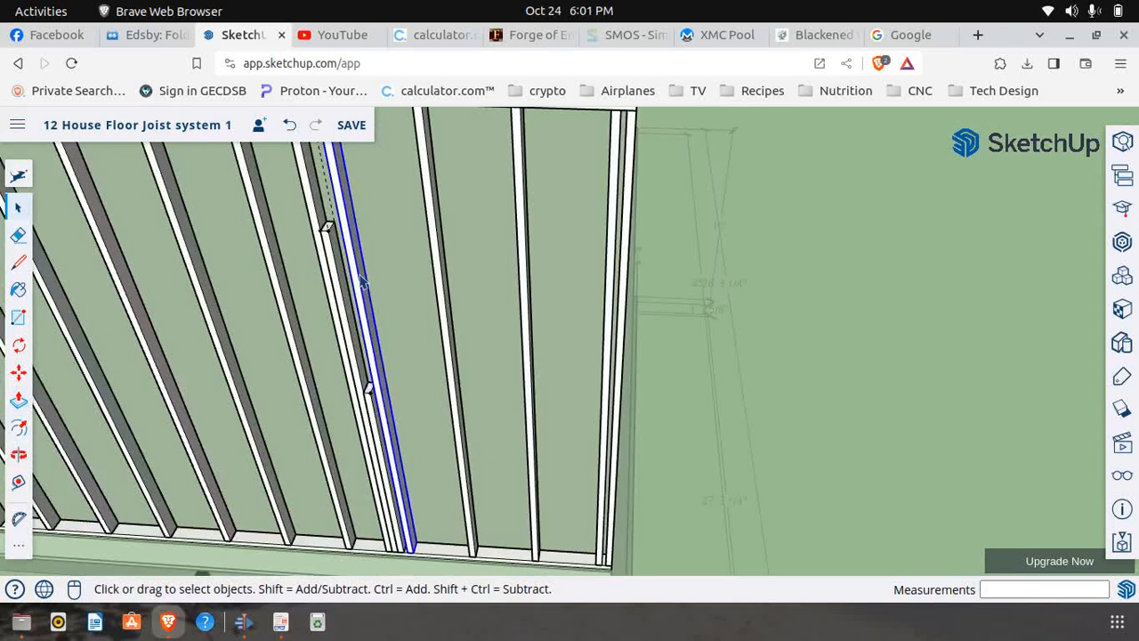
{"action": "right_click", "coordinate": [359, 282]}
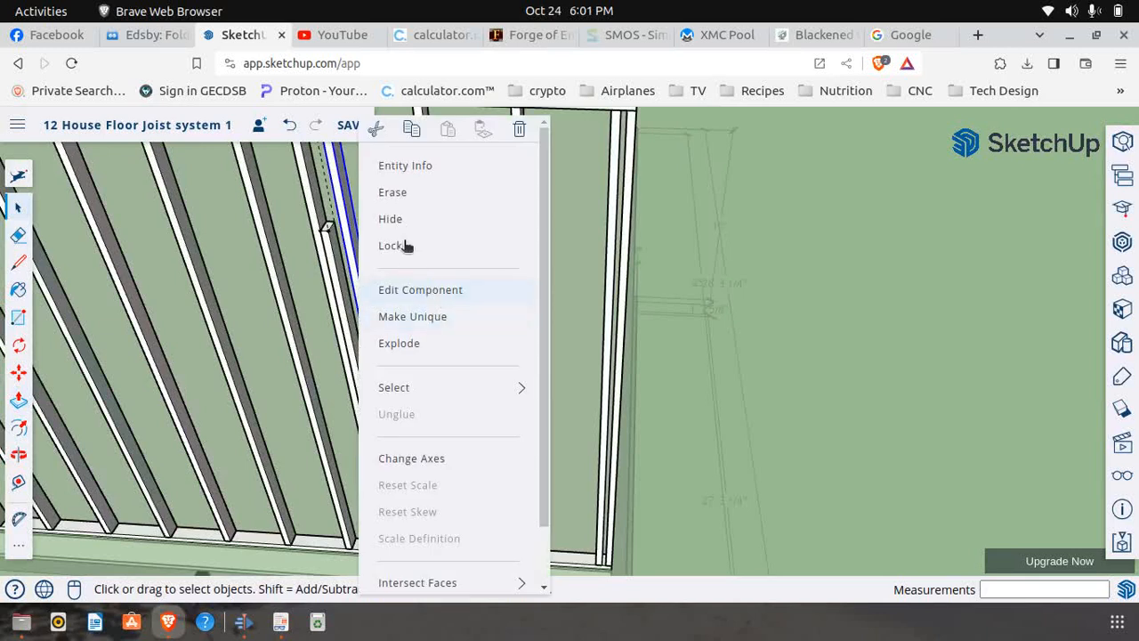
{"action": "left_click", "coordinate": [393, 192]}
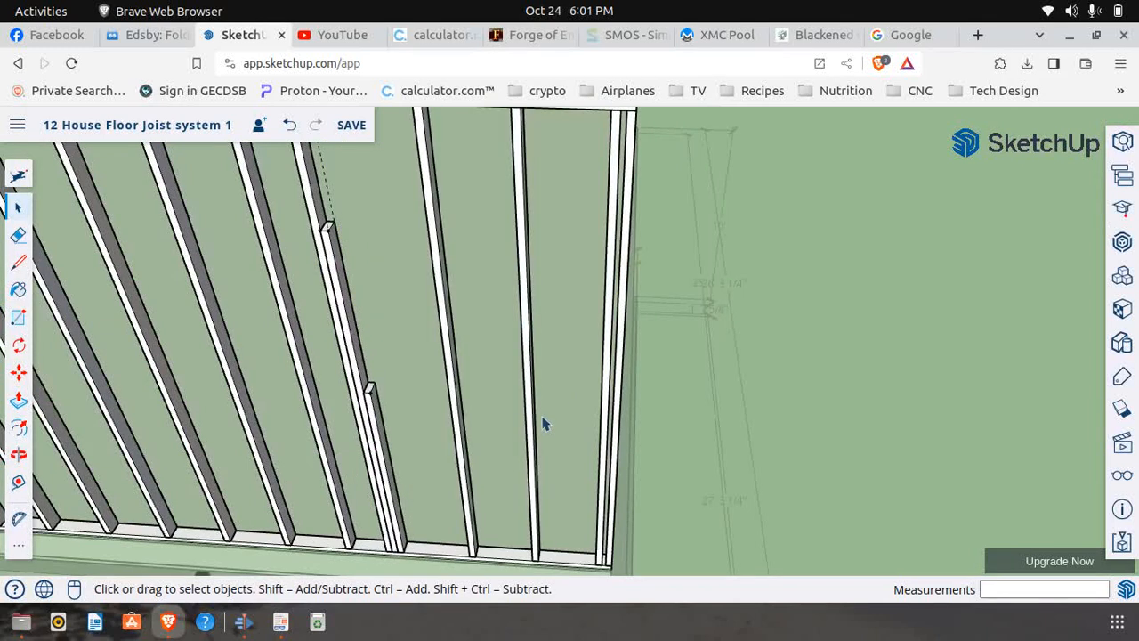
{"action": "middle_click_drag", "start_coordinate": [545, 425], "coordinate": [550, 437]}
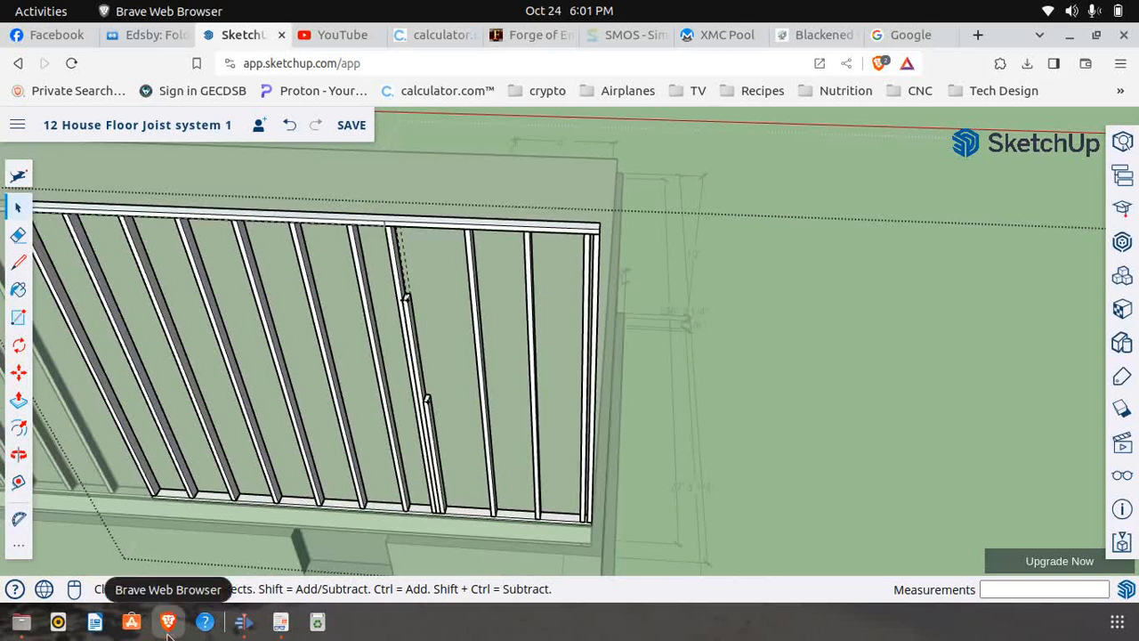
Review the Window 5 pages of First Floor Frame.pdf for the header, opening and sill dimensions, and return to the SketchUp model
{"action": "left_click", "coordinate": [280, 622]}
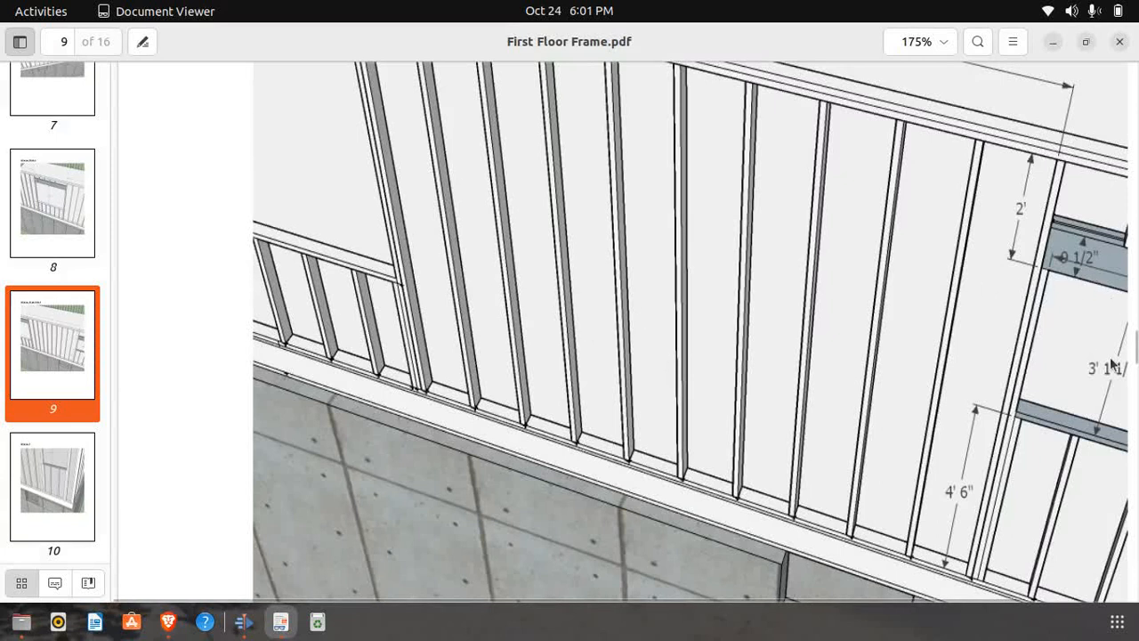
{"action": "scroll", "coordinate": [537, 420], "scroll_direction": "down", "scroll_amount": 10}
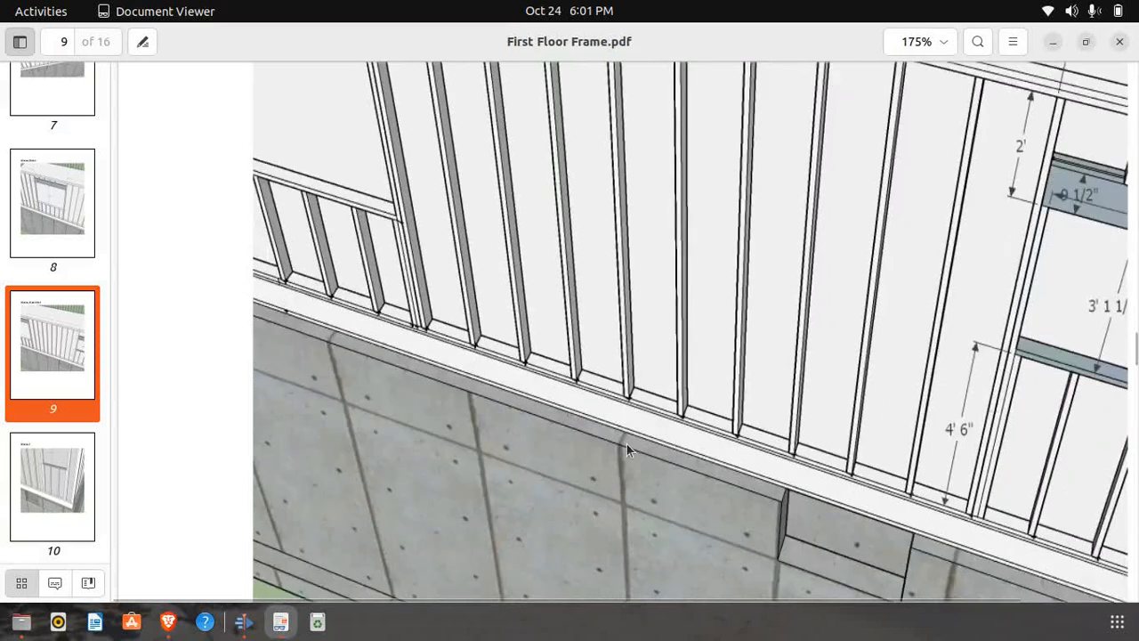
{"action": "scroll", "coordinate": [537, 420], "scroll_direction": "down", "scroll_amount": 10}
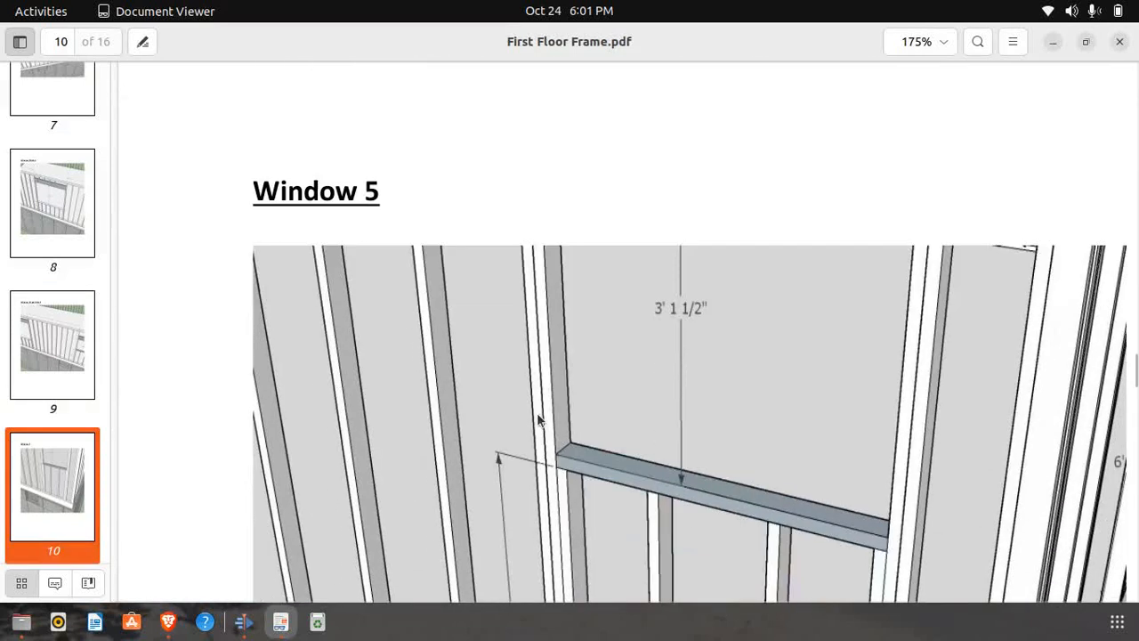
{"action": "scroll", "coordinate": [536, 418], "scroll_direction": "down", "scroll_amount": 10}
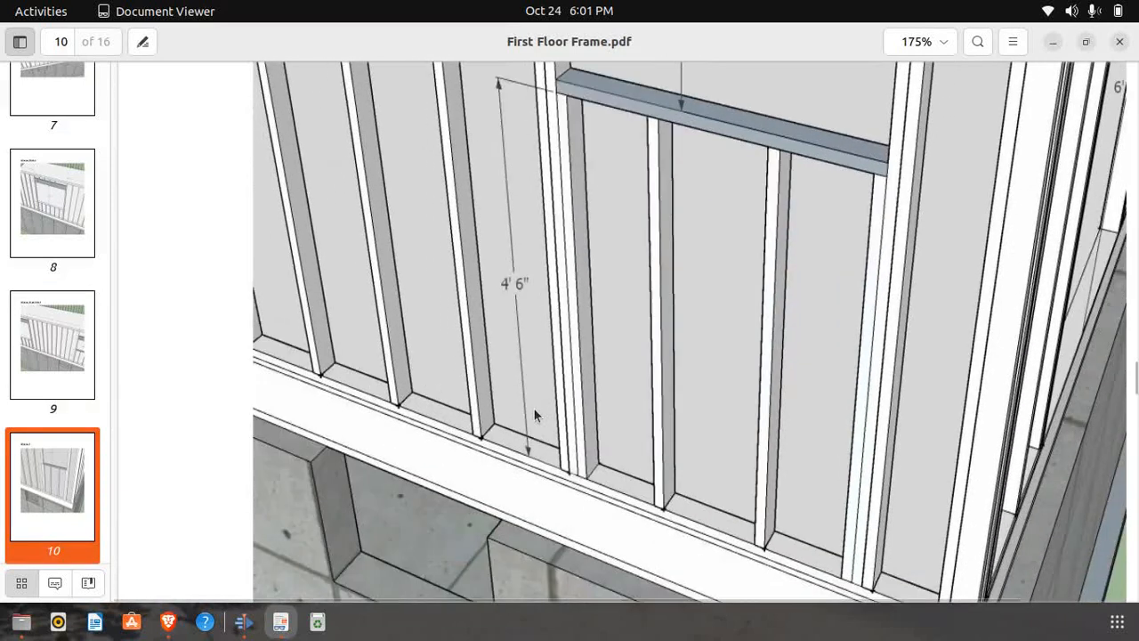
{"action": "scroll", "coordinate": [533, 412], "scroll_direction": "down", "scroll_amount": 3}
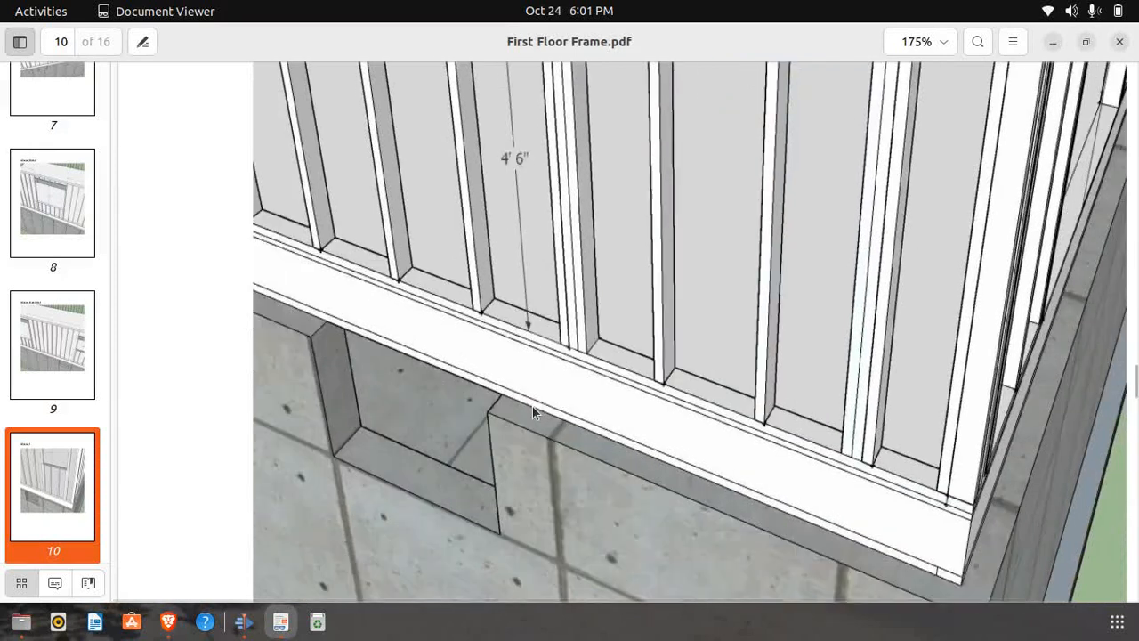
{"action": "scroll", "coordinate": [532, 412], "scroll_direction": "down", "scroll_amount": 10}
{"action": "scroll", "coordinate": [532, 412], "scroll_direction": "down", "scroll_amount": 10}
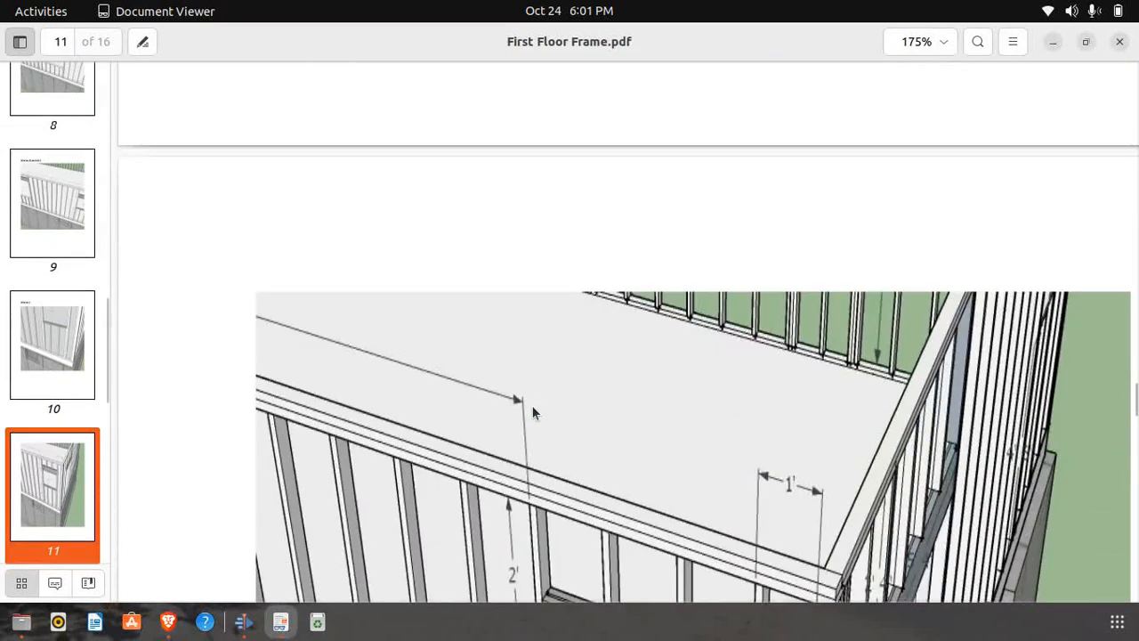
{"action": "scroll", "coordinate": [532, 405], "scroll_direction": "down", "scroll_amount": 1}
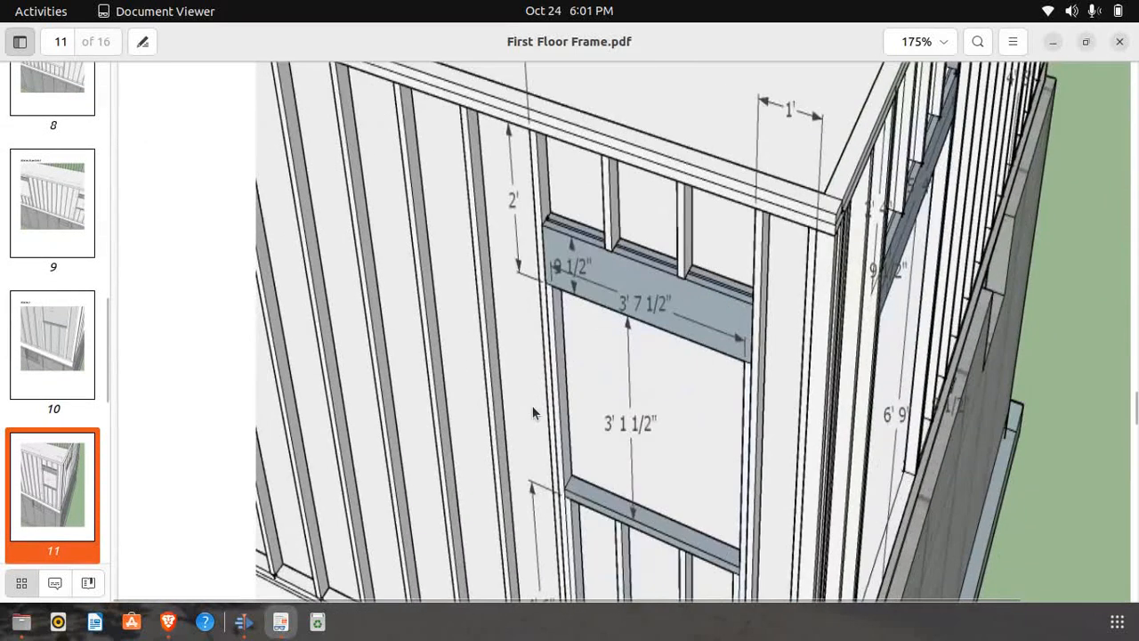
{"action": "scroll", "coordinate": [719, 282], "scroll_direction": "down", "scroll_amount": 1}
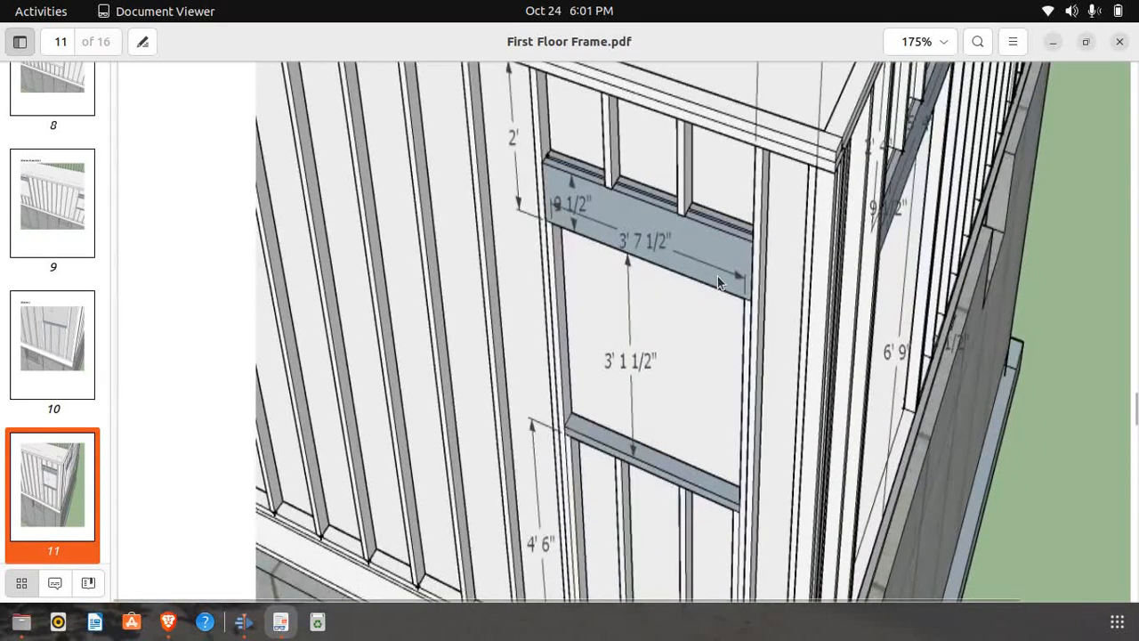
{"action": "scroll", "coordinate": [717, 275], "scroll_direction": "down", "scroll_amount": 3}
{"action": "scroll", "coordinate": [712, 279], "scroll_direction": "up", "scroll_amount": 2}
{"action": "scroll", "coordinate": [711, 279], "scroll_direction": "up", "scroll_amount": 1}
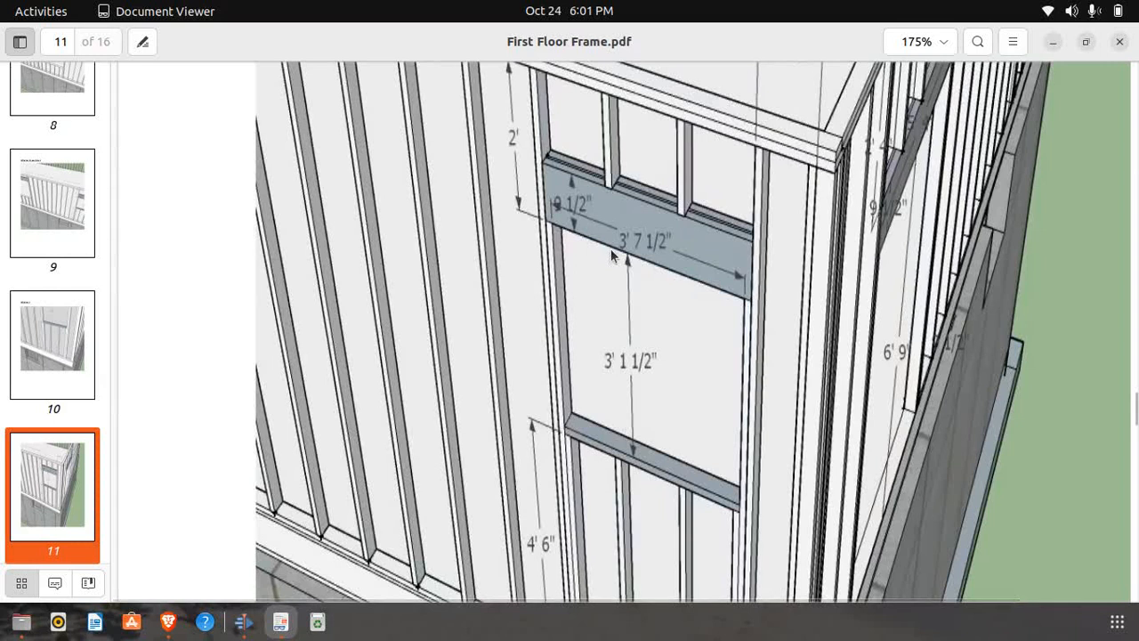
{"action": "left_click", "coordinate": [168, 621]}
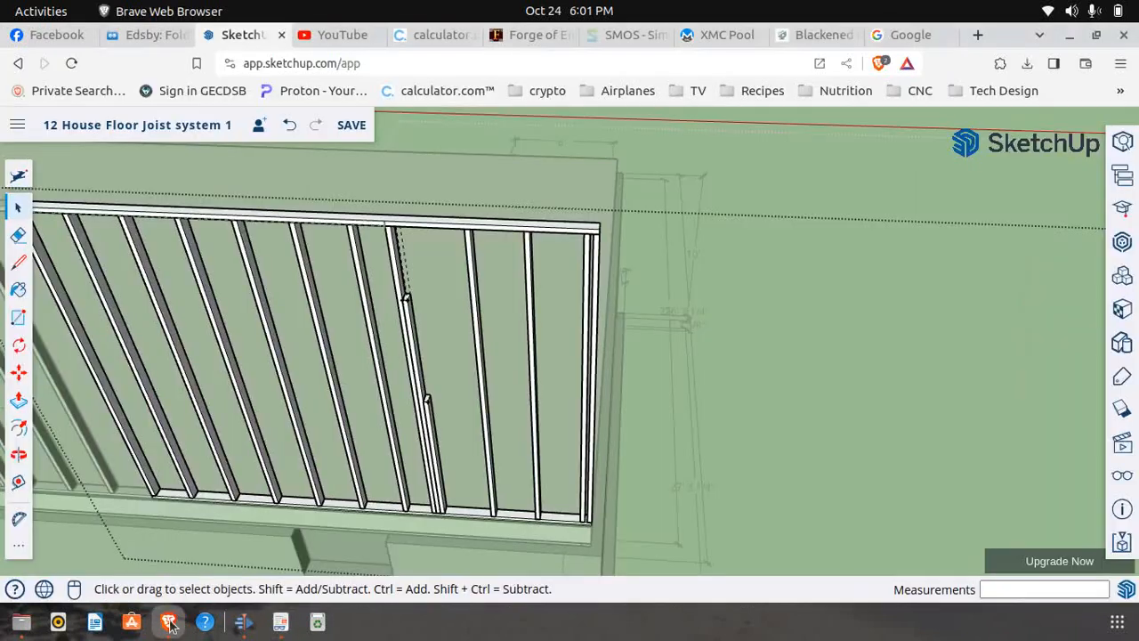
{"action": "left_click", "coordinate": [281, 621]}
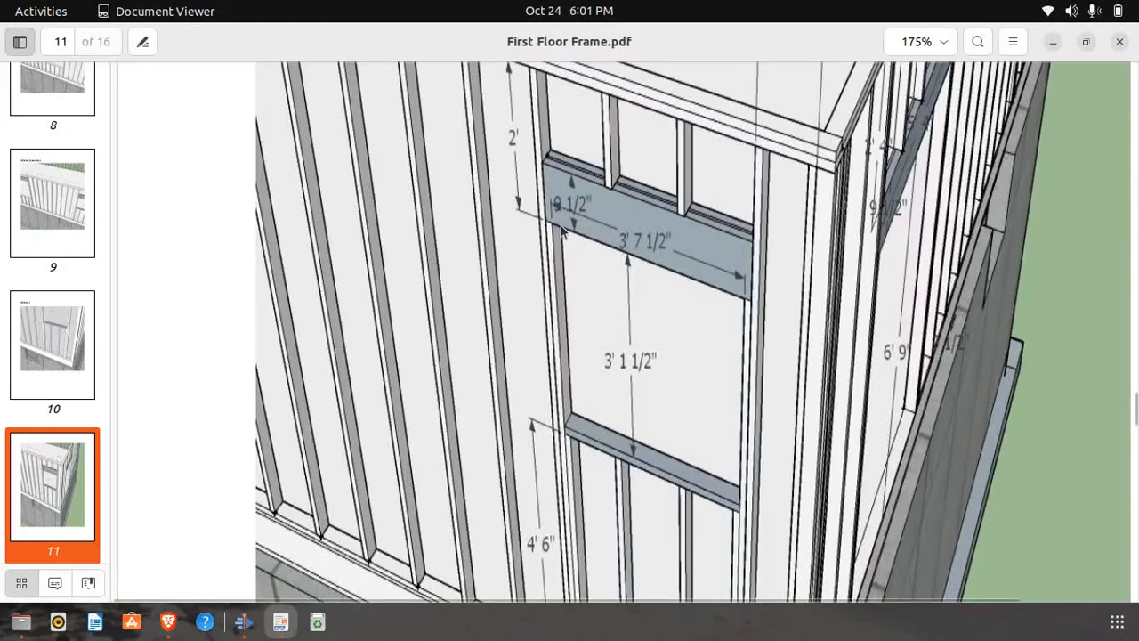
{"action": "left_click", "coordinate": [168, 621]}
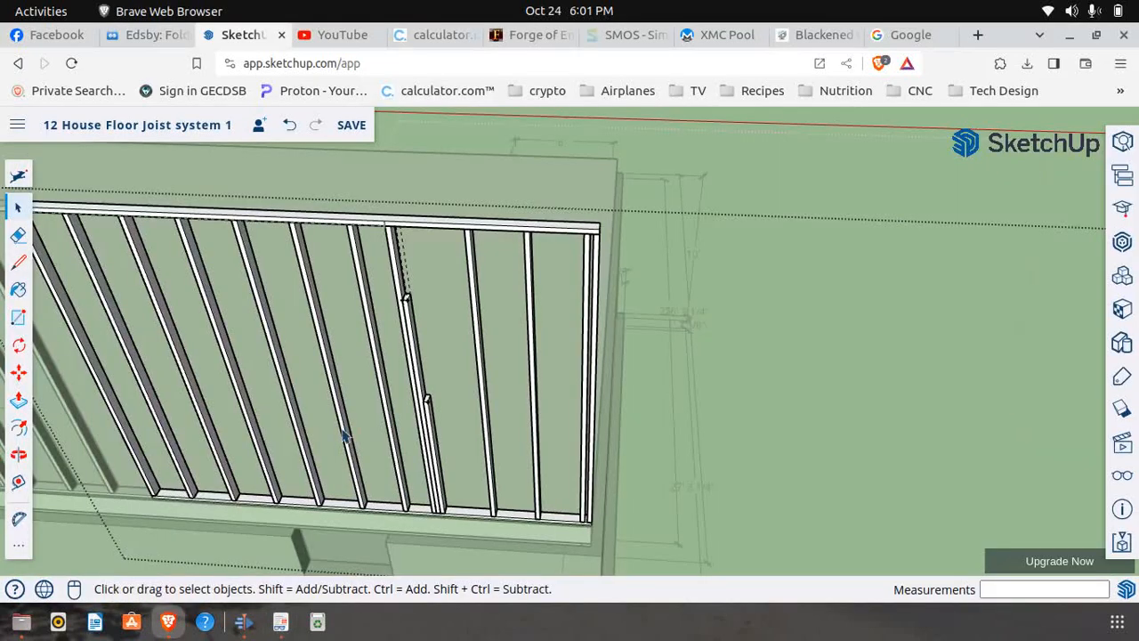
Draw a 3' 7 1/2" line along the wall from the top front inner corner of the shortened trimmer
{"action": "left_click", "coordinate": [19, 261]}
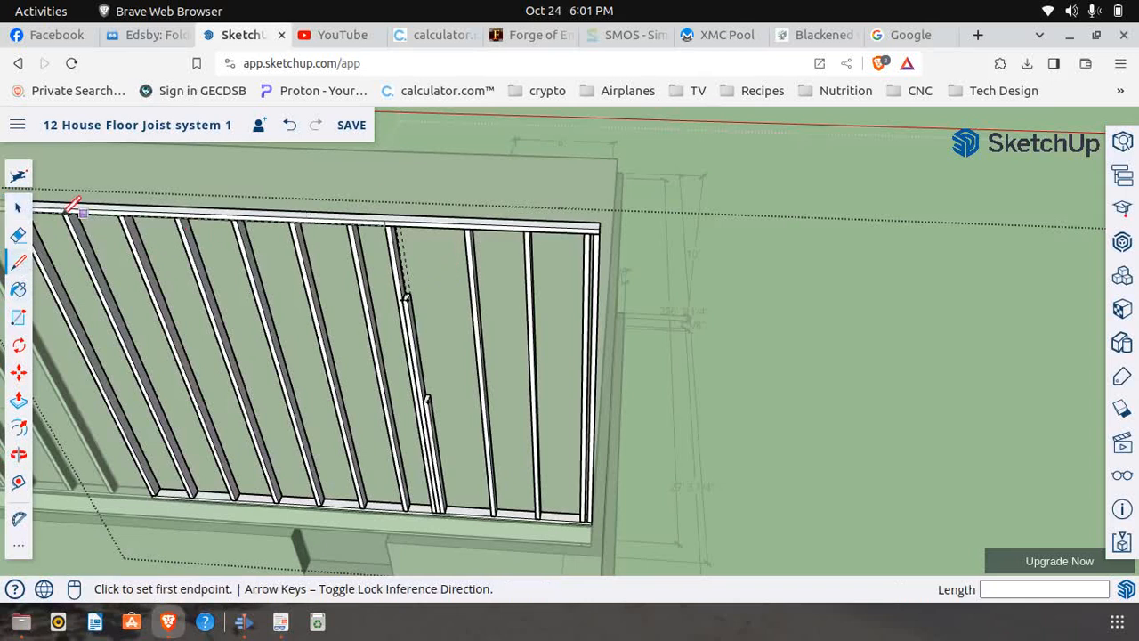
{"action": "left_click", "coordinate": [18, 207]}
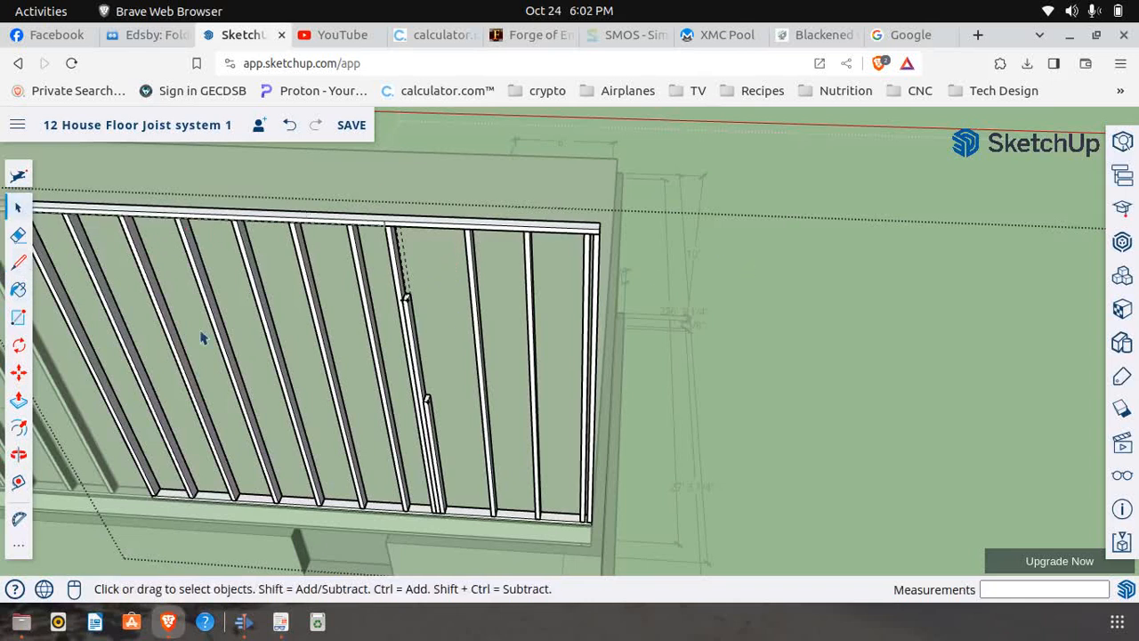
{"action": "left_click", "coordinate": [19, 262]}
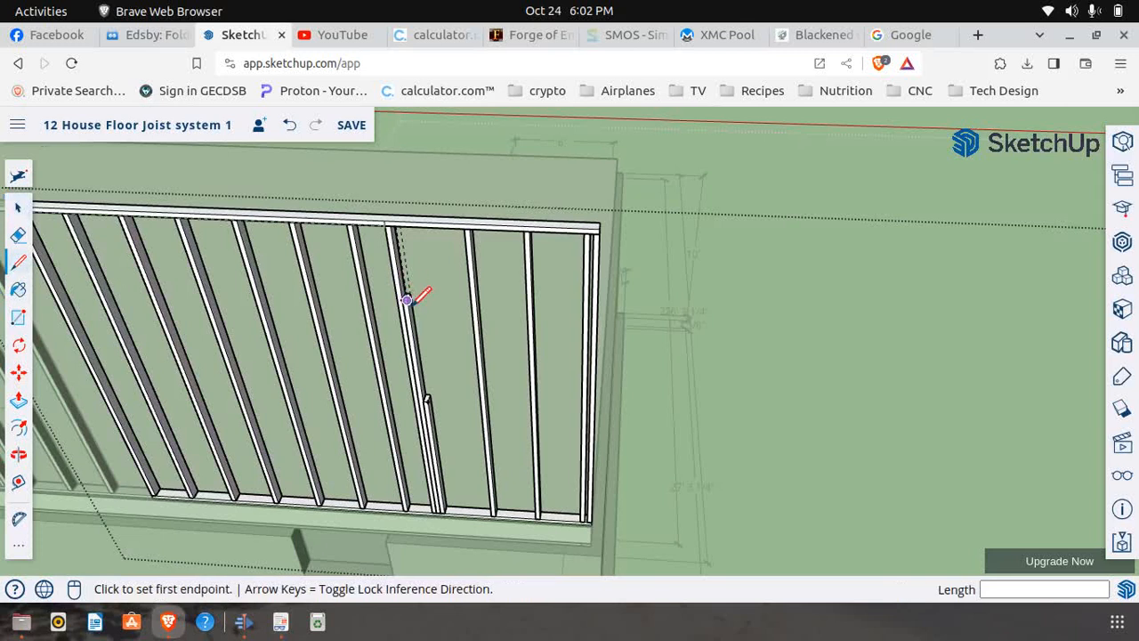
{"action": "scroll", "coordinate": [407, 300], "scroll_direction": "up", "scroll_amount": 3}
{"action": "left_click", "coordinate": [404, 289]}
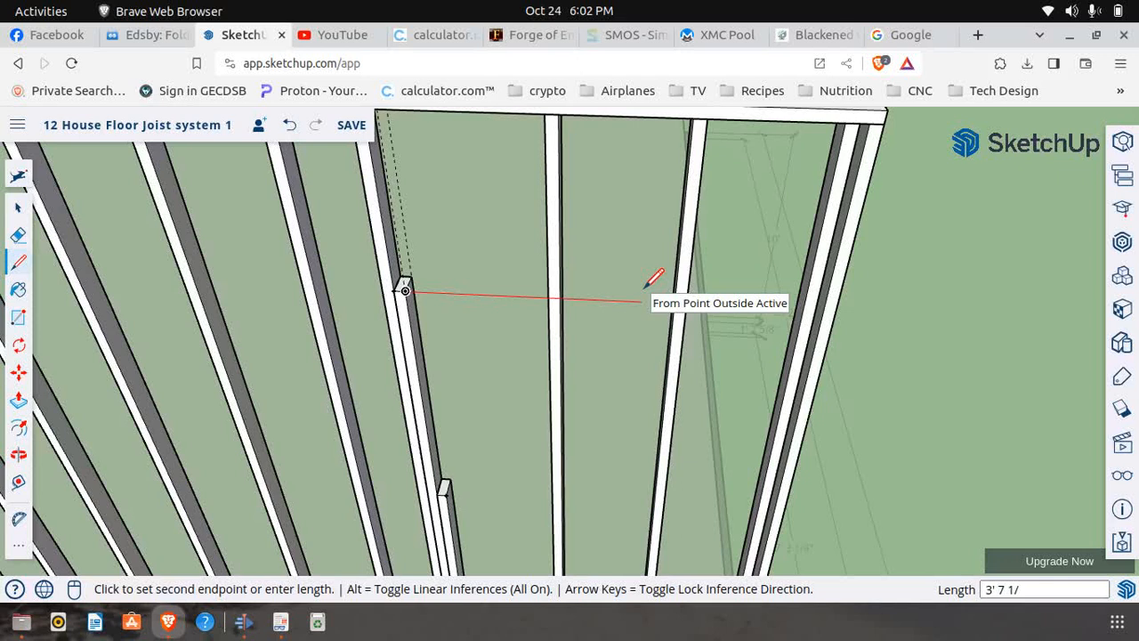
{"action": "key", "text": "Return"}
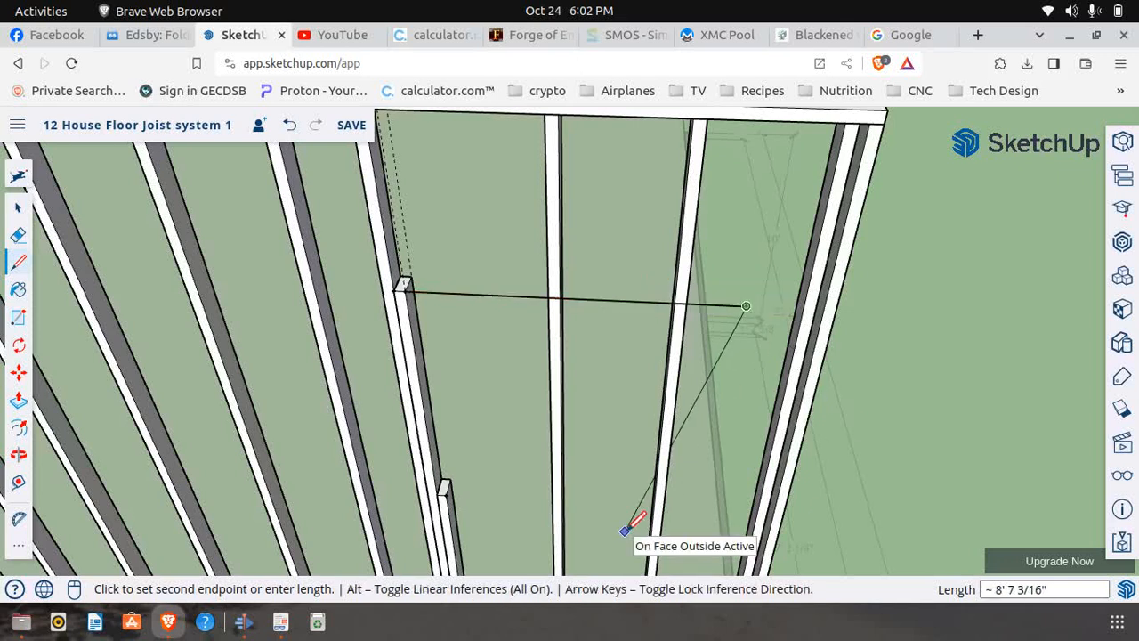
Copy the shortened trimmer 3' 9" along the wall so its top front corner meets the far end of the line
{"action": "left_click", "coordinate": [19, 374]}
{"action": "scroll", "coordinate": [402, 287], "scroll_direction": "up", "scroll_amount": 3}
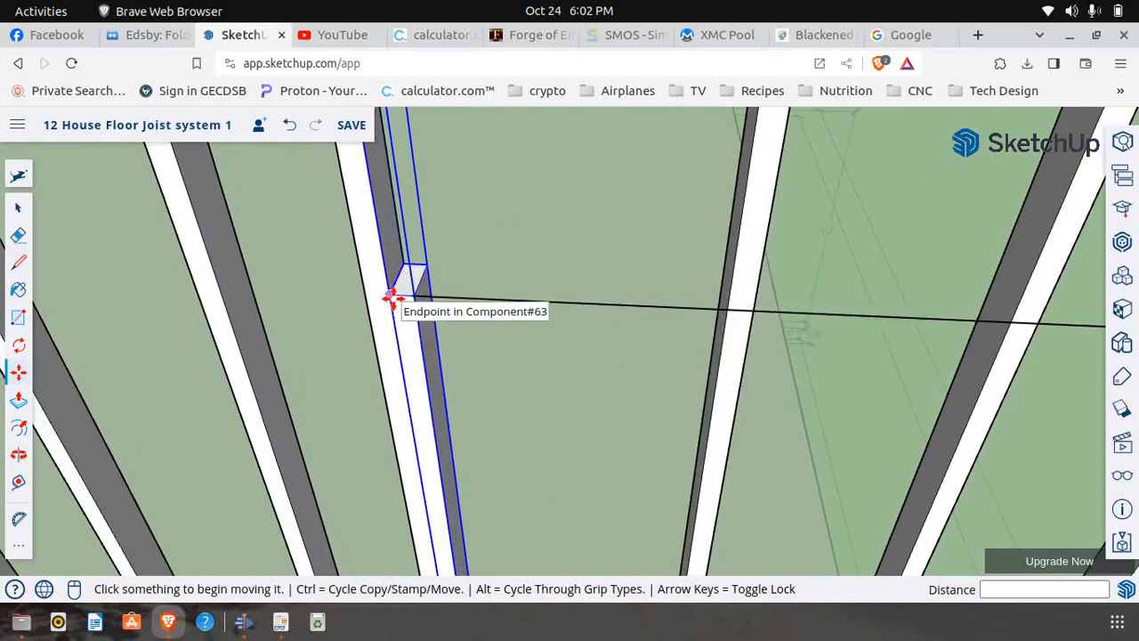
{"action": "left_click", "coordinate": [391, 298]}
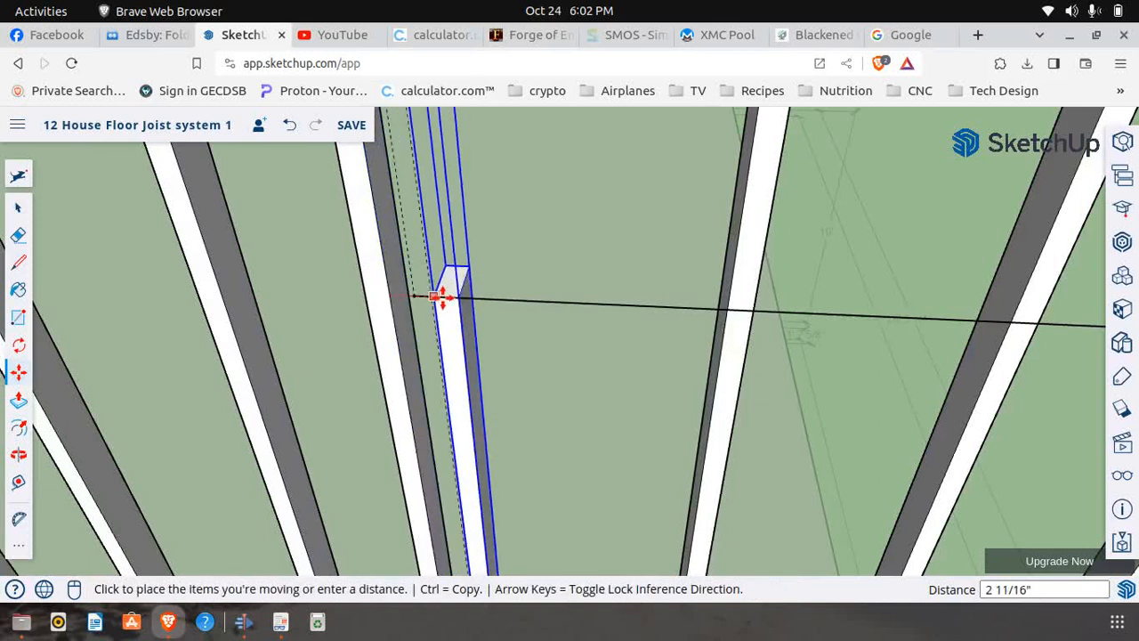
{"action": "key", "text": "ctrl"}
{"action": "scroll", "coordinate": [349, 294], "scroll_direction": "down", "scroll_amount": 3}
{"action": "scroll", "coordinate": [356, 293], "scroll_direction": "down", "scroll_amount": 5}
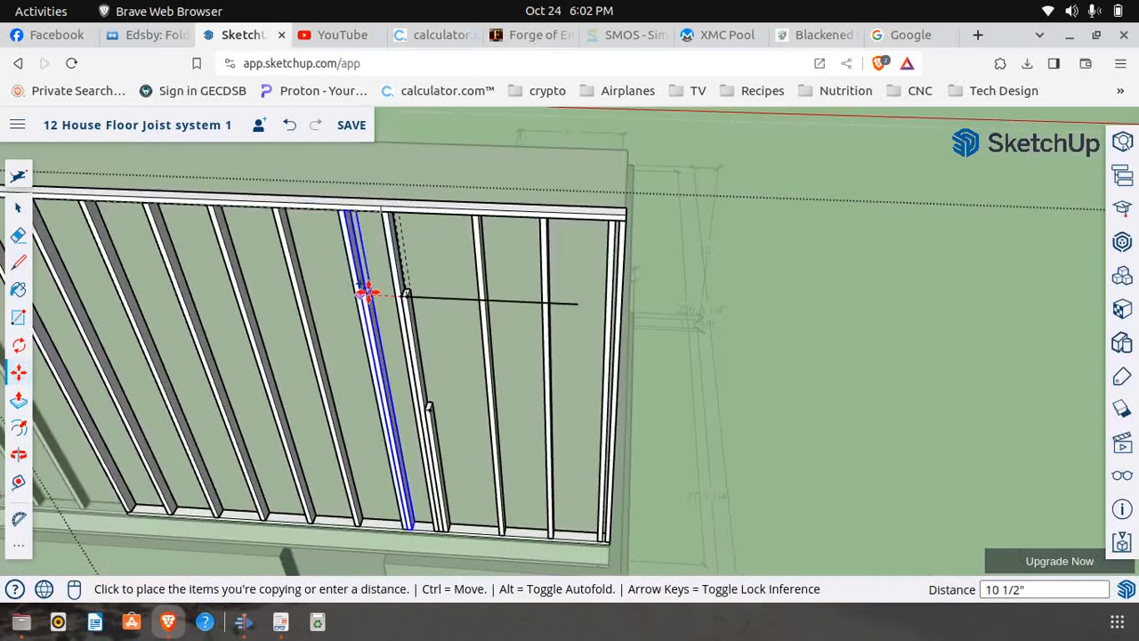
{"action": "scroll", "coordinate": [597, 314], "scroll_direction": "up", "scroll_amount": 5}
{"action": "scroll", "coordinate": [572, 288], "scroll_direction": "up", "scroll_amount": 4}
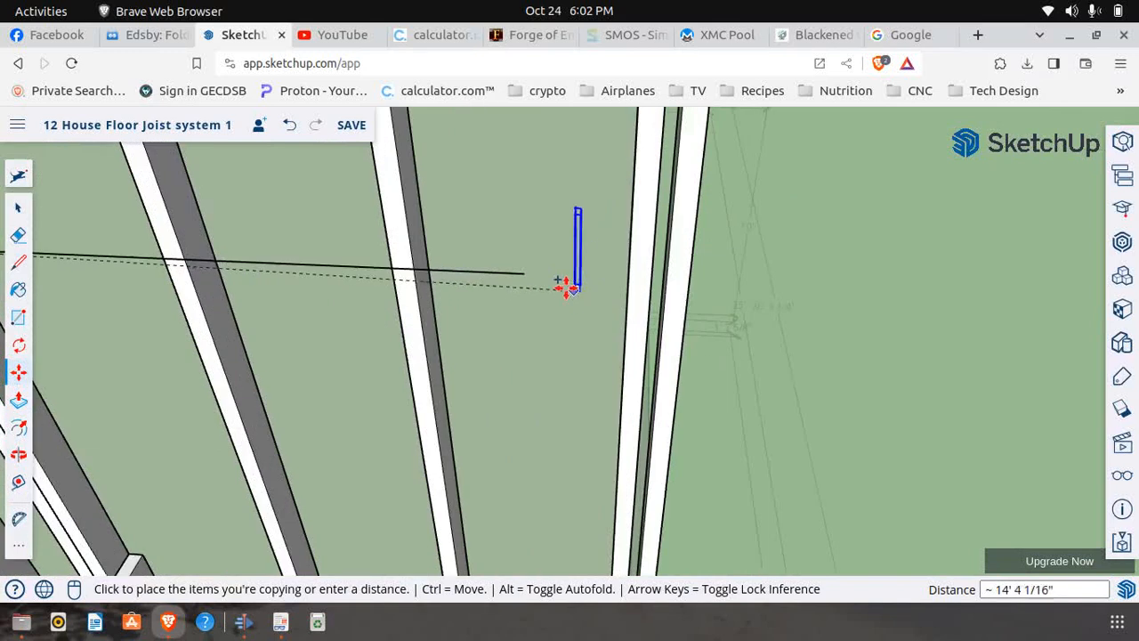
{"action": "left_click", "coordinate": [524, 273]}
{"action": "scroll", "coordinate": [557, 258], "scroll_direction": "down", "scroll_amount": 5}
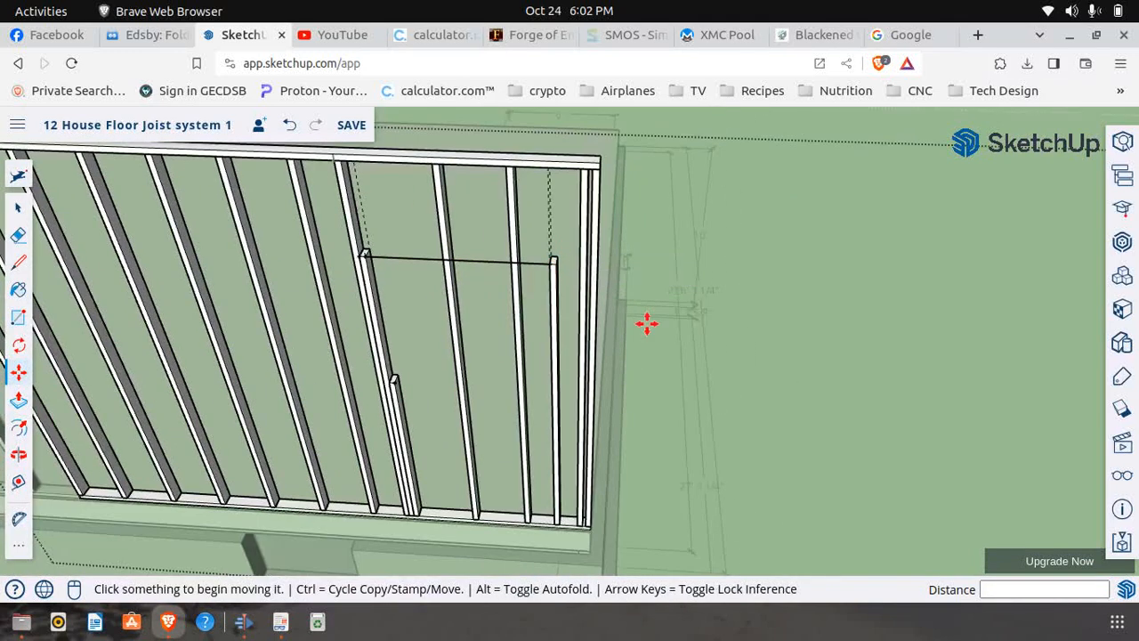
Check the far side of Window 5 in the PDF, then copy the sill stud 3' 6" along the bottom plate against the new trimmer
{"action": "left_click", "coordinate": [280, 621]}
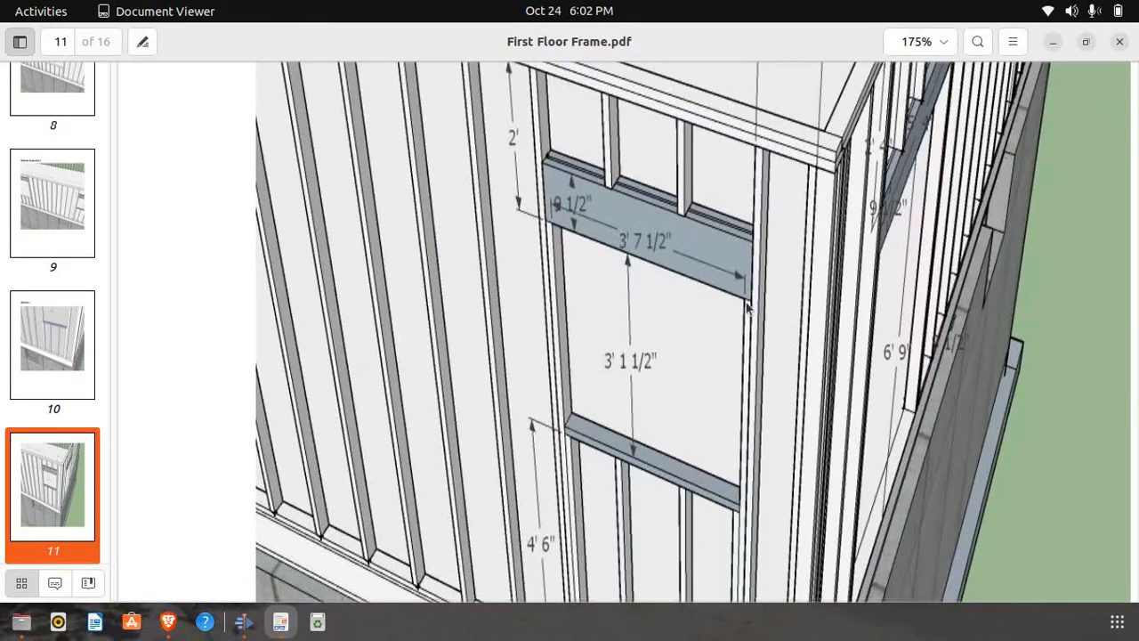
{"action": "left_click", "coordinate": [168, 621]}
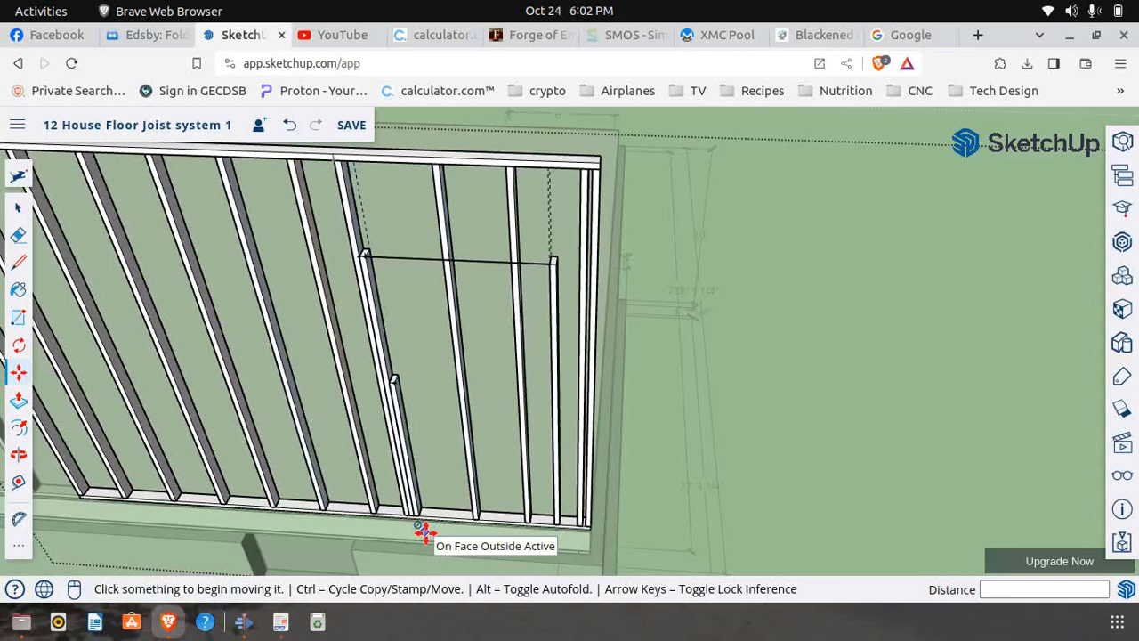
{"action": "scroll", "coordinate": [420, 521], "scroll_direction": "up", "scroll_amount": 5}
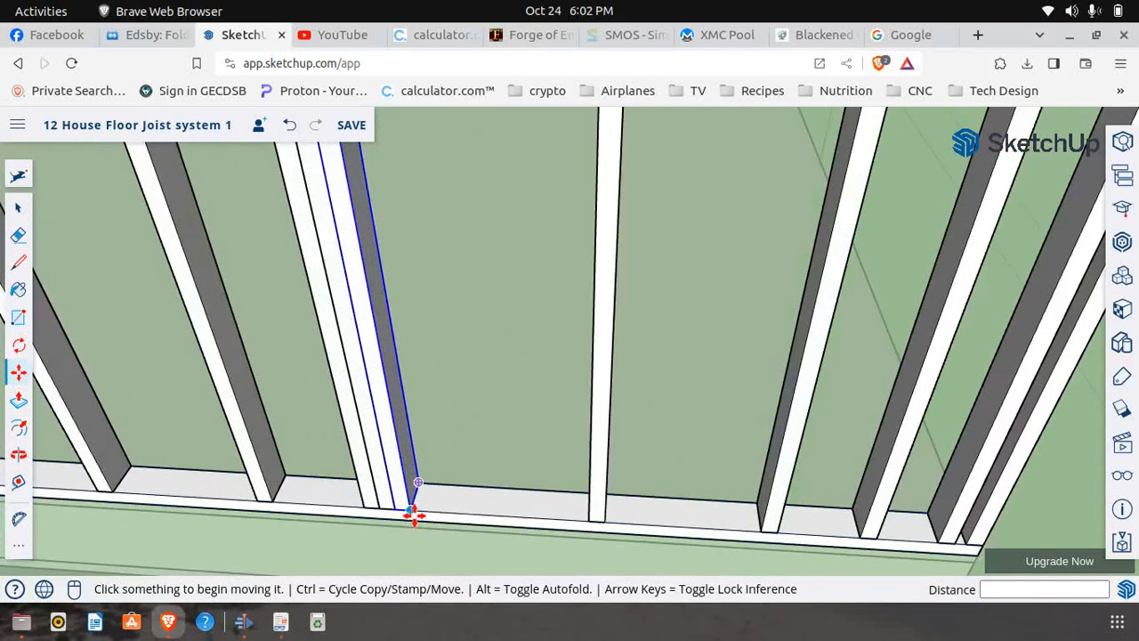
{"action": "left_click", "coordinate": [413, 510]}
{"action": "key", "text": "ctrl"}
{"action": "scroll", "coordinate": [498, 498], "scroll_direction": "down", "scroll_amount": 3}
{"action": "scroll", "coordinate": [483, 503], "scroll_direction": "down", "scroll_amount": 4}
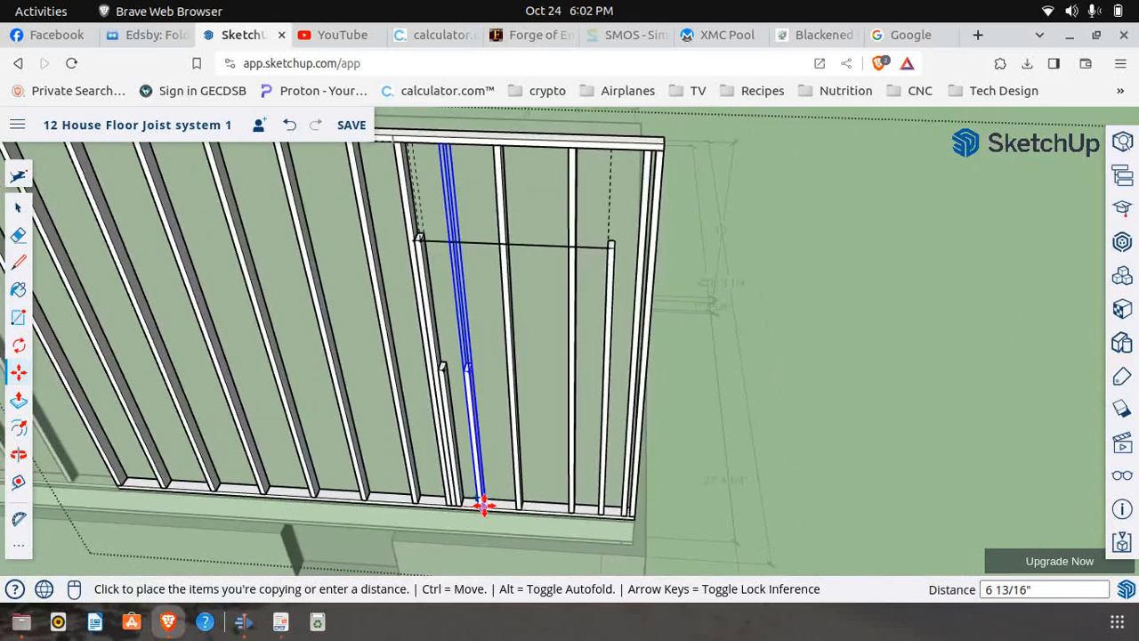
{"action": "scroll", "coordinate": [623, 512], "scroll_direction": "up", "scroll_amount": 4}
{"action": "scroll", "coordinate": [602, 516], "scroll_direction": "up", "scroll_amount": 3}
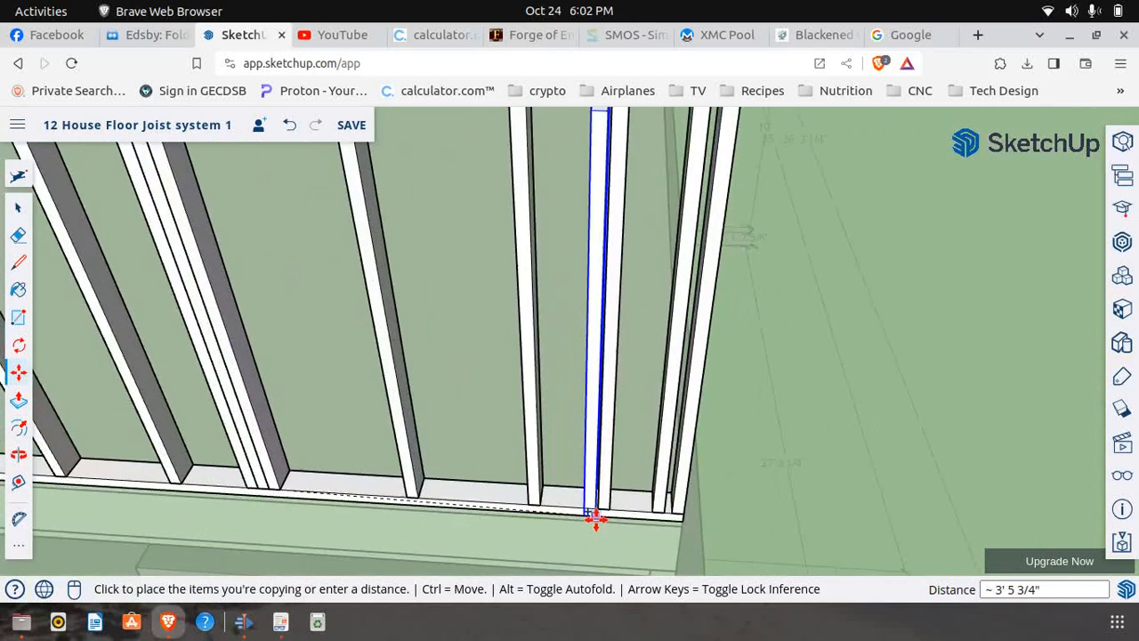
{"action": "left_click", "coordinate": [597, 497]}
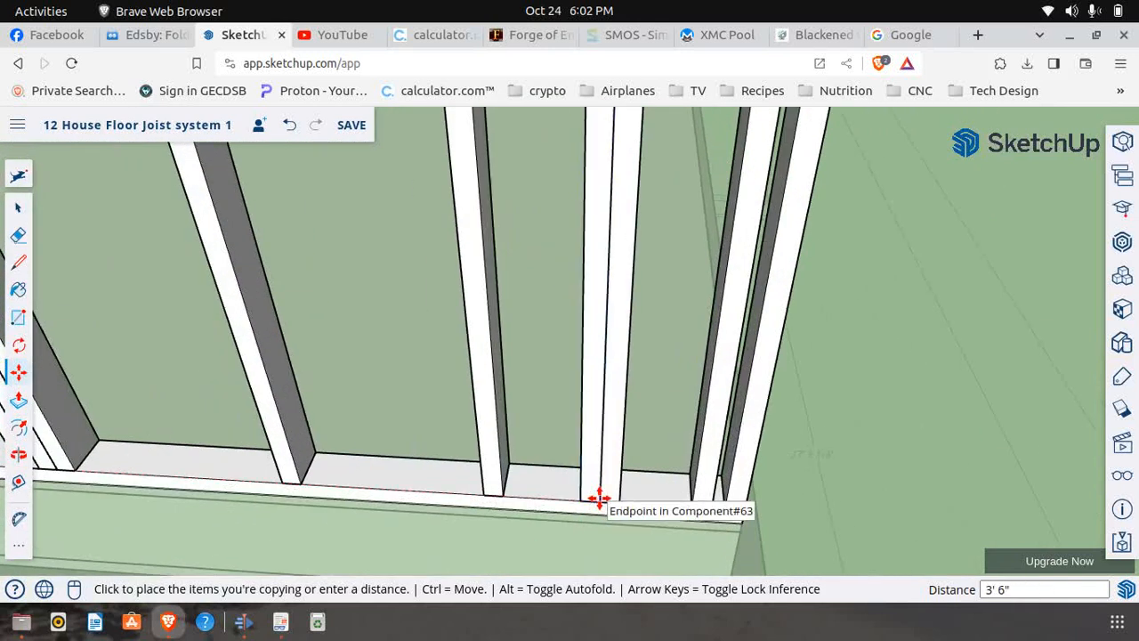
Copy the full-height stud beside the opening 4' along the bottom plate to the outer side of the new trimmer
{"action": "key", "text": "q"}
{"action": "scroll", "coordinate": [573, 496], "scroll_direction": "down", "scroll_amount": 6}
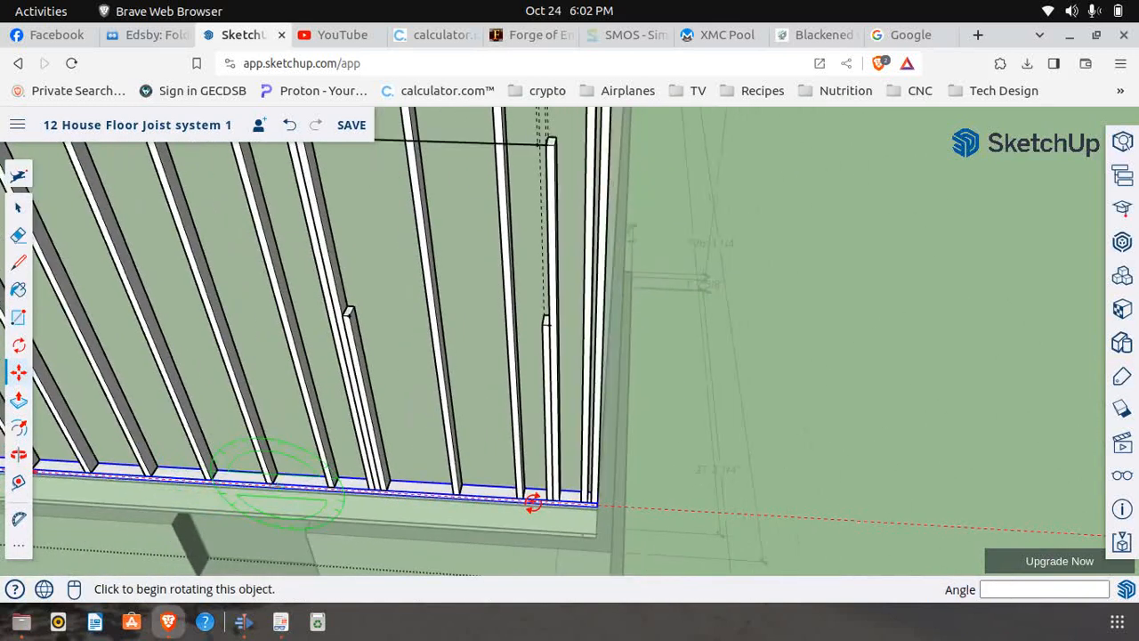
{"action": "key", "text": "m"}
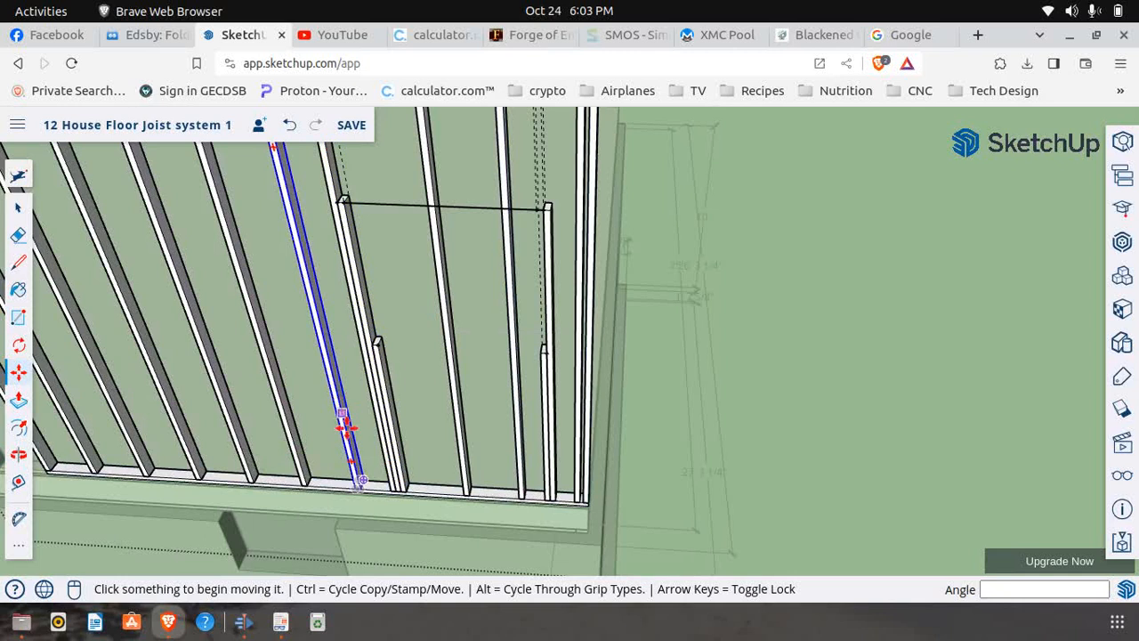
{"action": "scroll", "coordinate": [365, 345], "scroll_direction": "down", "scroll_amount": 2}
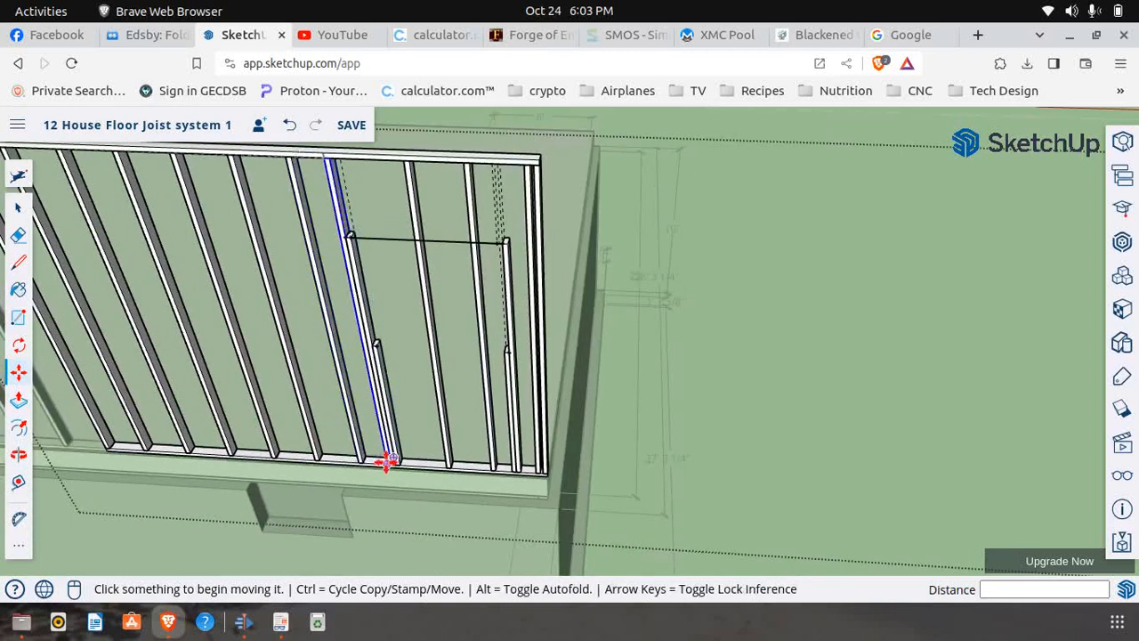
{"action": "scroll", "coordinate": [388, 465], "scroll_direction": "up", "scroll_amount": 4}
{"action": "scroll", "coordinate": [391, 466], "scroll_direction": "up", "scroll_amount": 2}
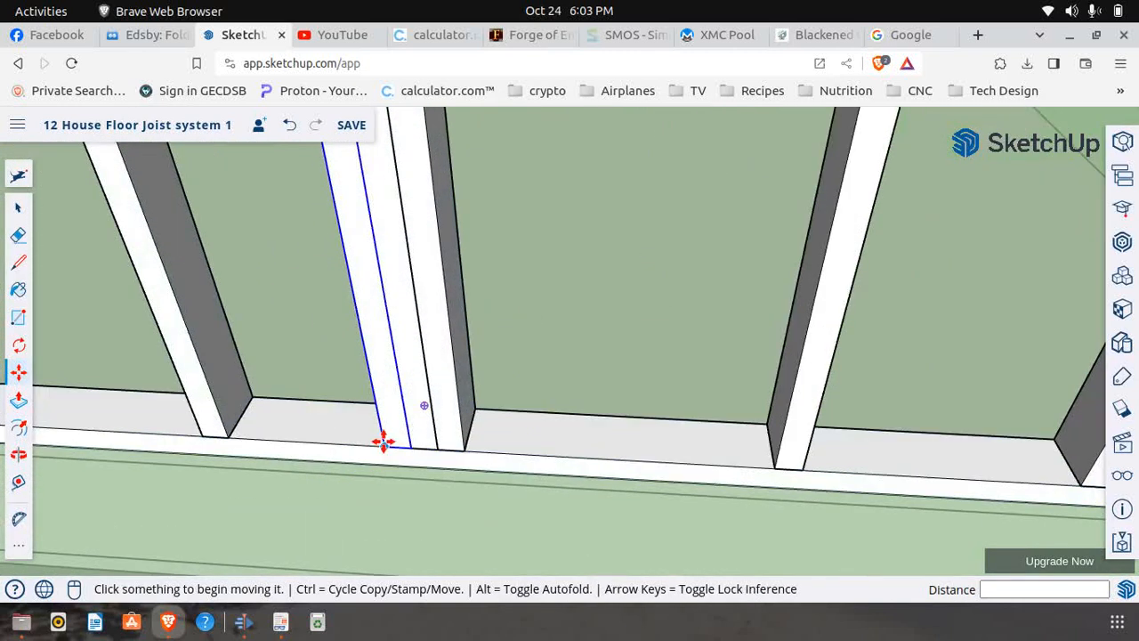
{"action": "left_click", "coordinate": [382, 440]}
{"action": "key", "text": "ctrl"}
{"action": "scroll", "coordinate": [258, 433], "scroll_direction": "down", "scroll_amount": 3}
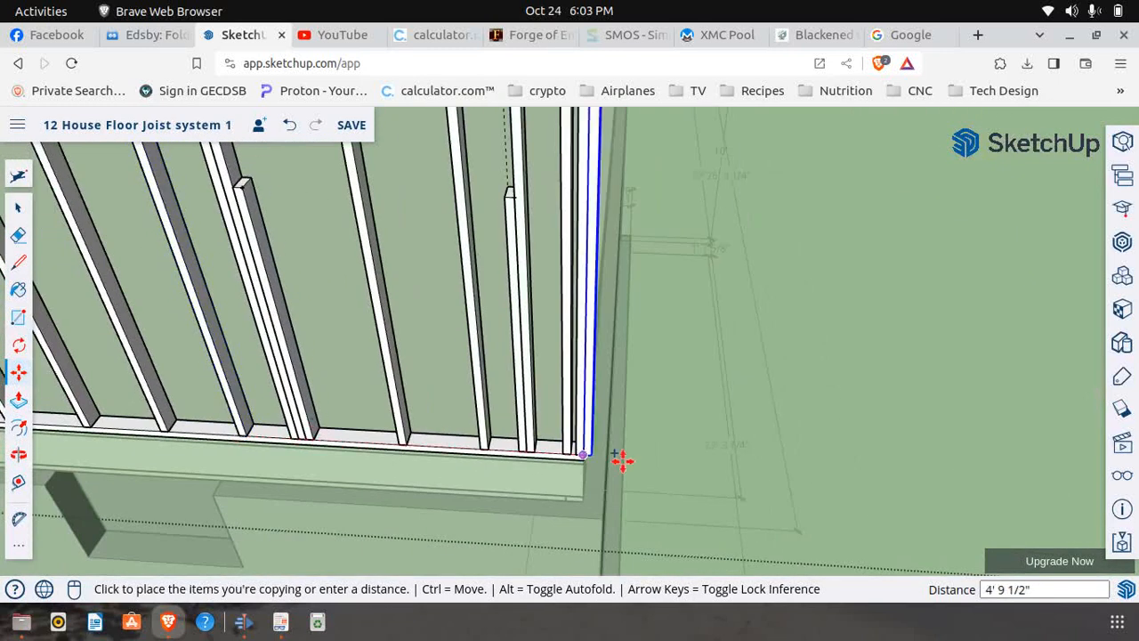
{"action": "scroll", "coordinate": [569, 449], "scroll_direction": "up", "scroll_amount": 3}
{"action": "scroll", "coordinate": [498, 449], "scroll_direction": "down", "scroll_amount": 2}
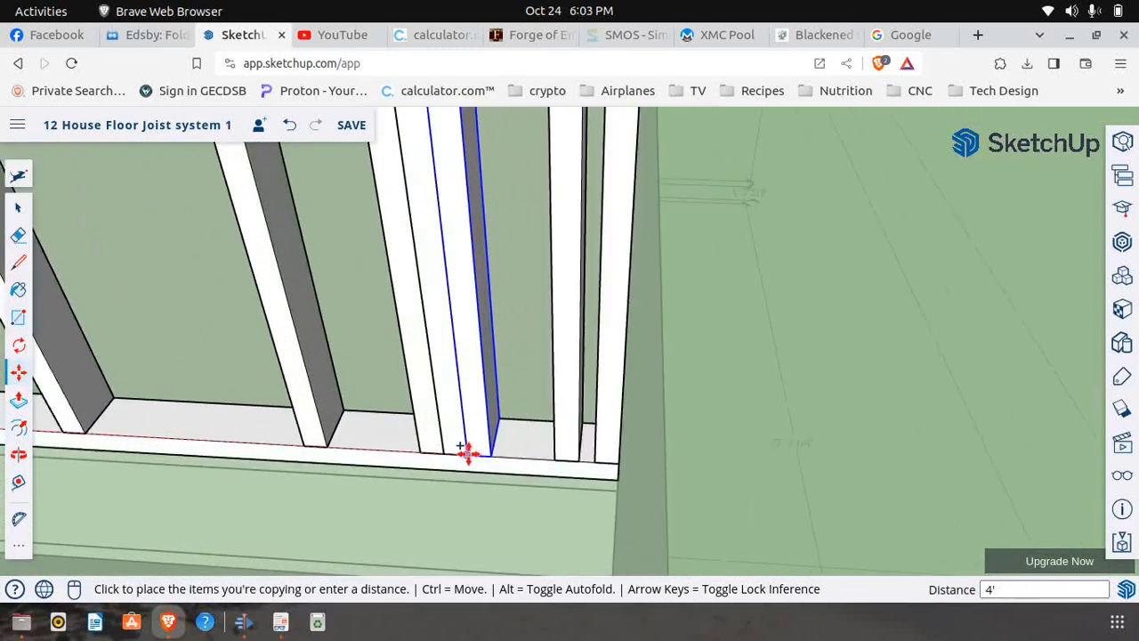
{"action": "left_click", "coordinate": [465, 458]}
{"action": "scroll", "coordinate": [506, 390], "scroll_direction": "up", "scroll_amount": 2}
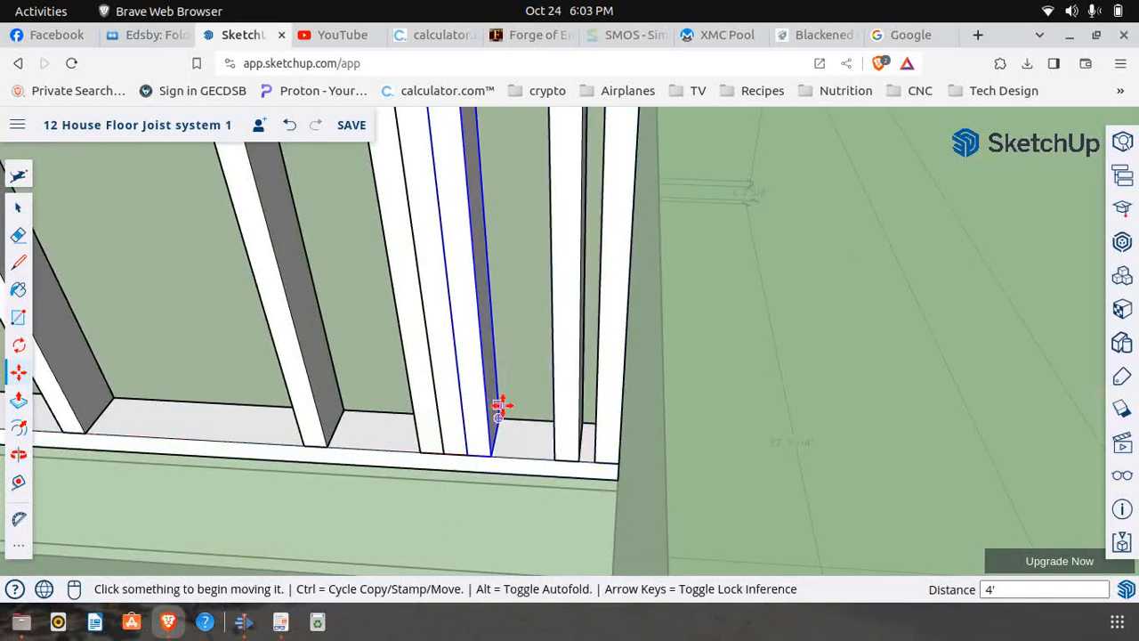
Check the header size and position above Window 5 in First Floor Frame.pdf, then return to the house model
{"action": "scroll", "coordinate": [508, 436], "scroll_direction": "down", "scroll_amount": 2}
{"action": "scroll", "coordinate": [508, 440], "scroll_direction": "down", "scroll_amount": 5}
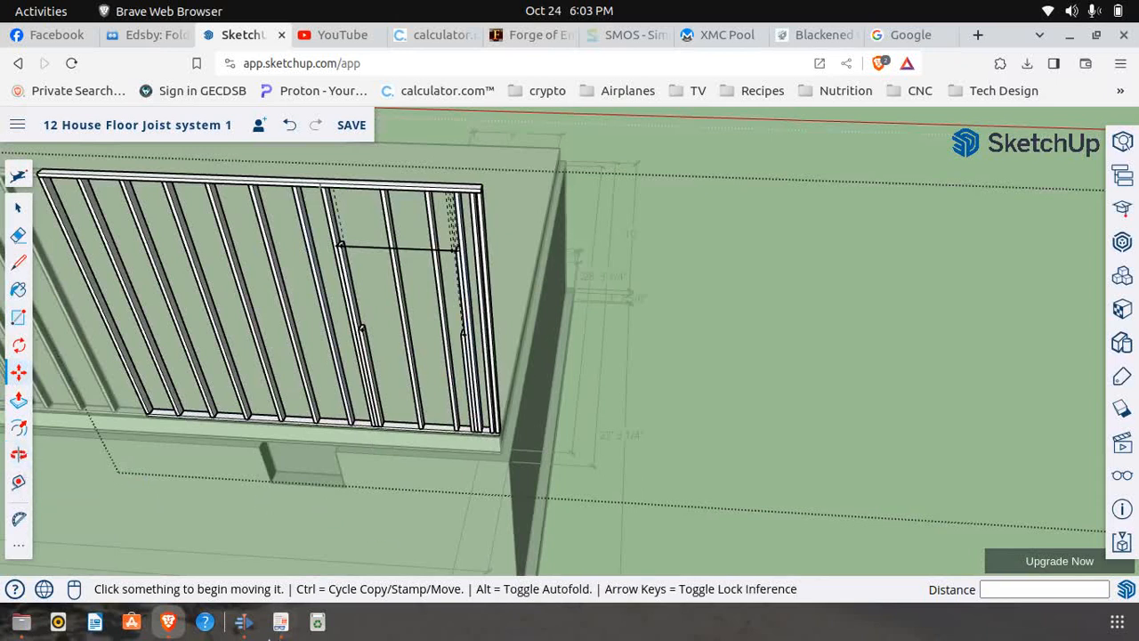
{"action": "left_click", "coordinate": [279, 623]}
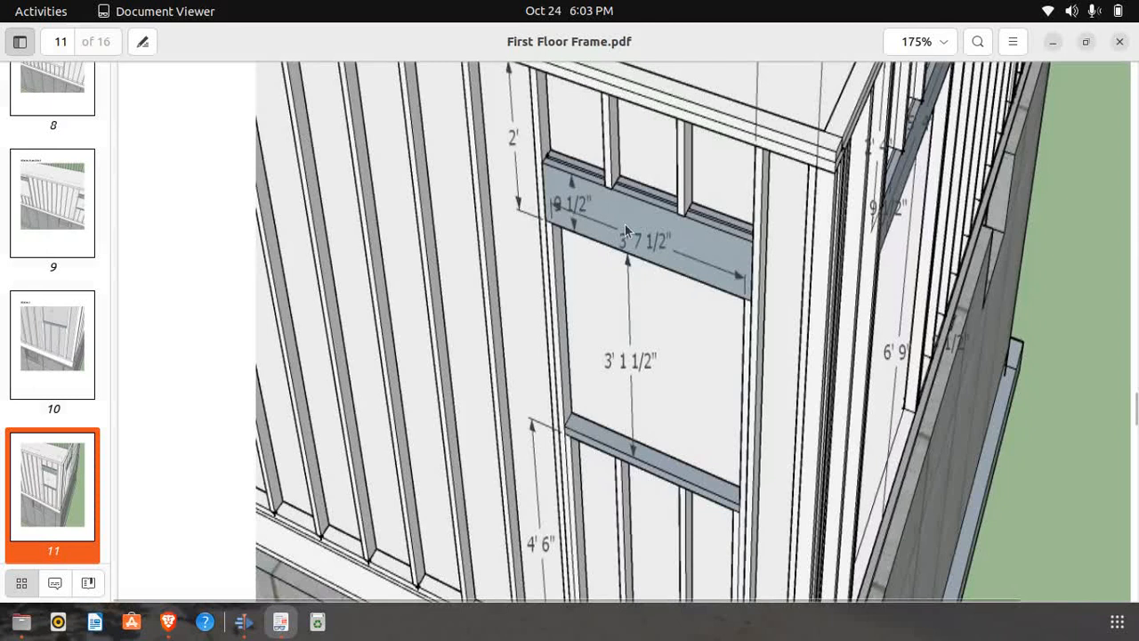
{"action": "scroll", "coordinate": [624, 225], "scroll_direction": "down", "scroll_amount": 3}
{"action": "scroll", "coordinate": [625, 224], "scroll_direction": "up", "scroll_amount": 3}
{"action": "scroll", "coordinate": [625, 225], "scroll_direction": "down", "scroll_amount": 2}
{"action": "scroll", "coordinate": [642, 268], "scroll_direction": "up", "scroll_amount": 1}
{"action": "scroll", "coordinate": [642, 268], "scroll_direction": "up", "scroll_amount": 1}
{"action": "left_click", "coordinate": [167, 621]}
{"action": "scroll", "coordinate": [567, 366], "scroll_direction": "down", "scroll_amount": 5}
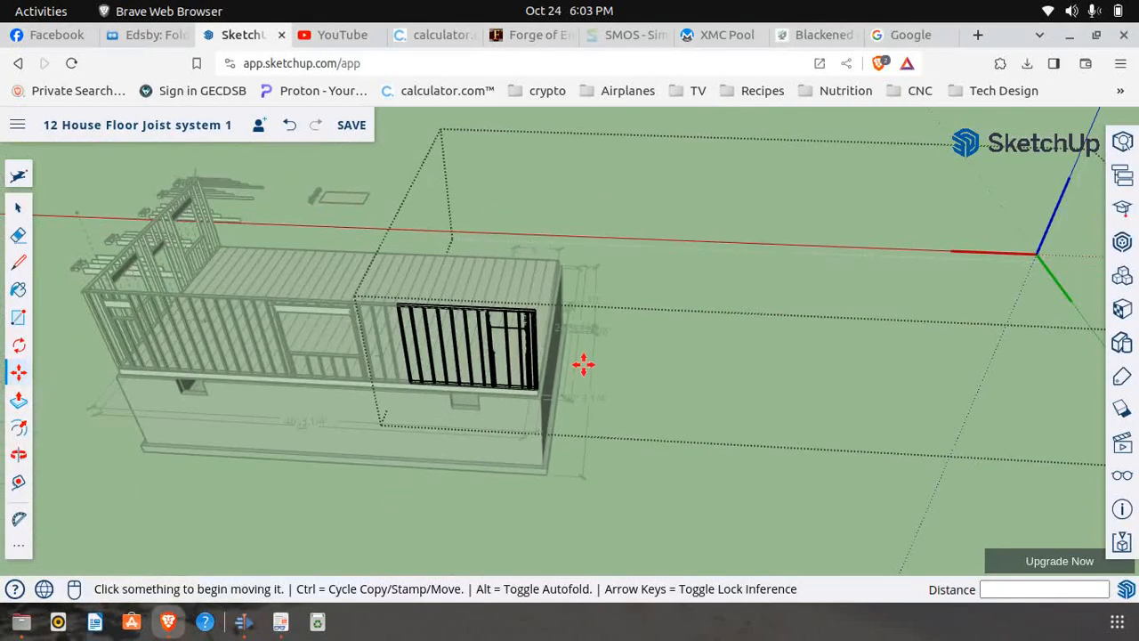
Close the wall section being edited and select the front header board of the window at the wall's opposite end
{"action": "left_click", "coordinate": [19, 207]}
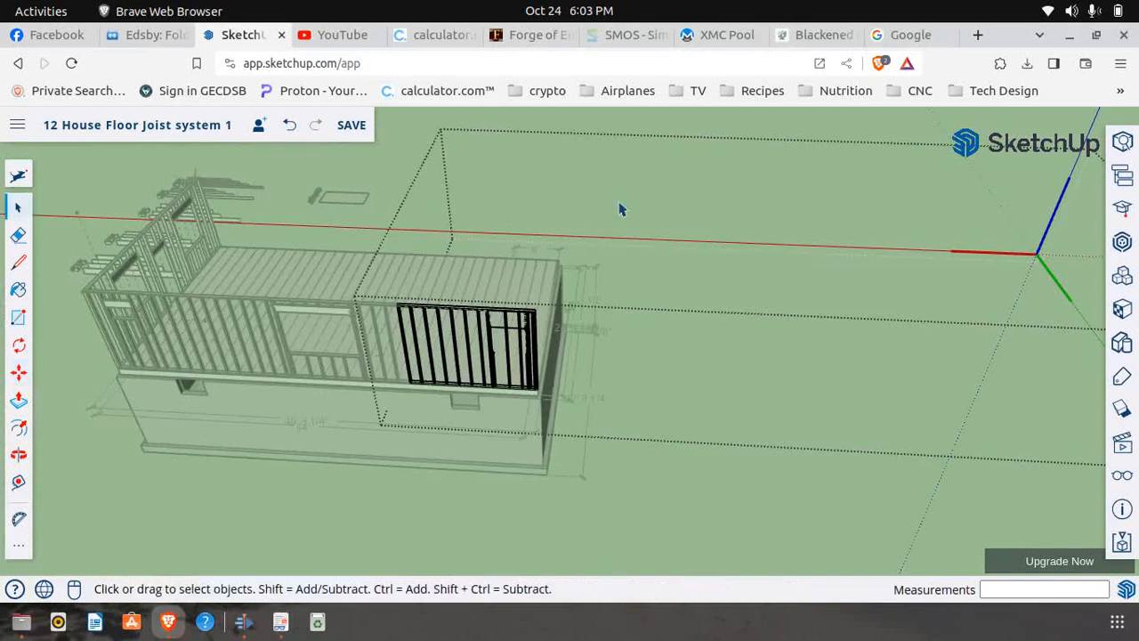
{"action": "scroll", "coordinate": [492, 203], "scroll_direction": "down", "scroll_amount": 2}
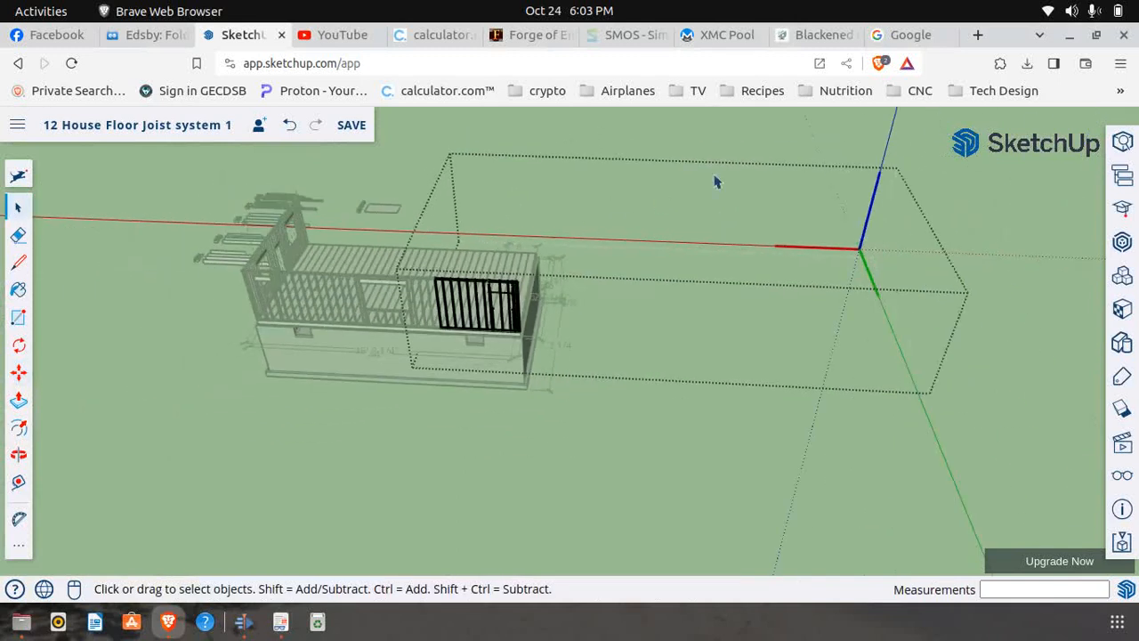
{"action": "left_click", "coordinate": [804, 127]}
{"action": "scroll", "coordinate": [226, 302], "scroll_direction": "up", "scroll_amount": 5}
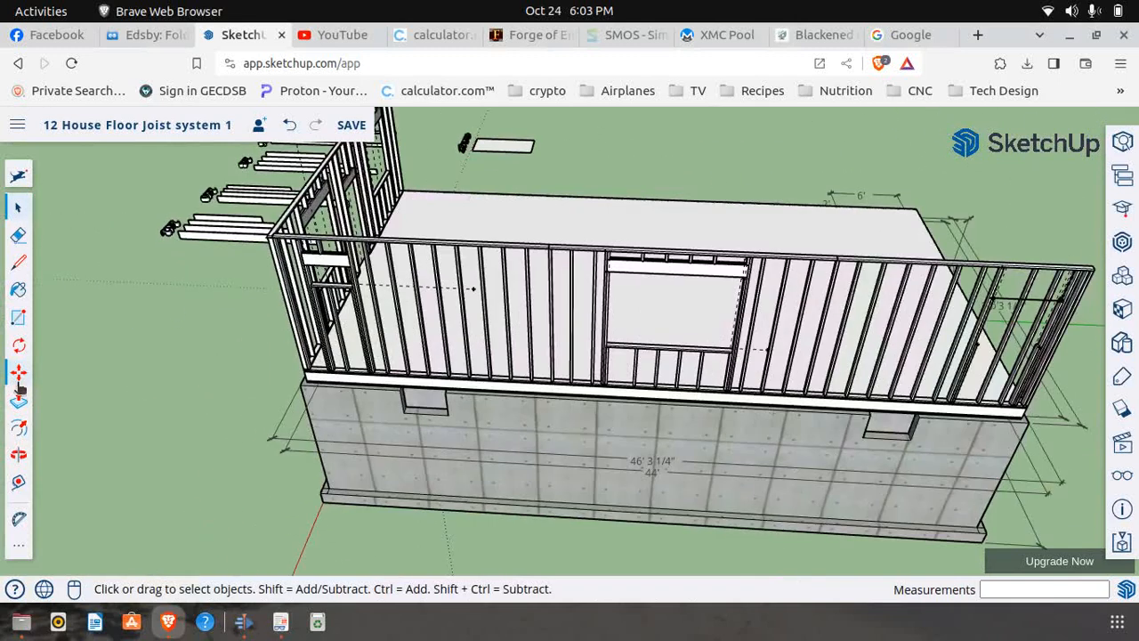
{"action": "left_click", "coordinate": [19, 372]}
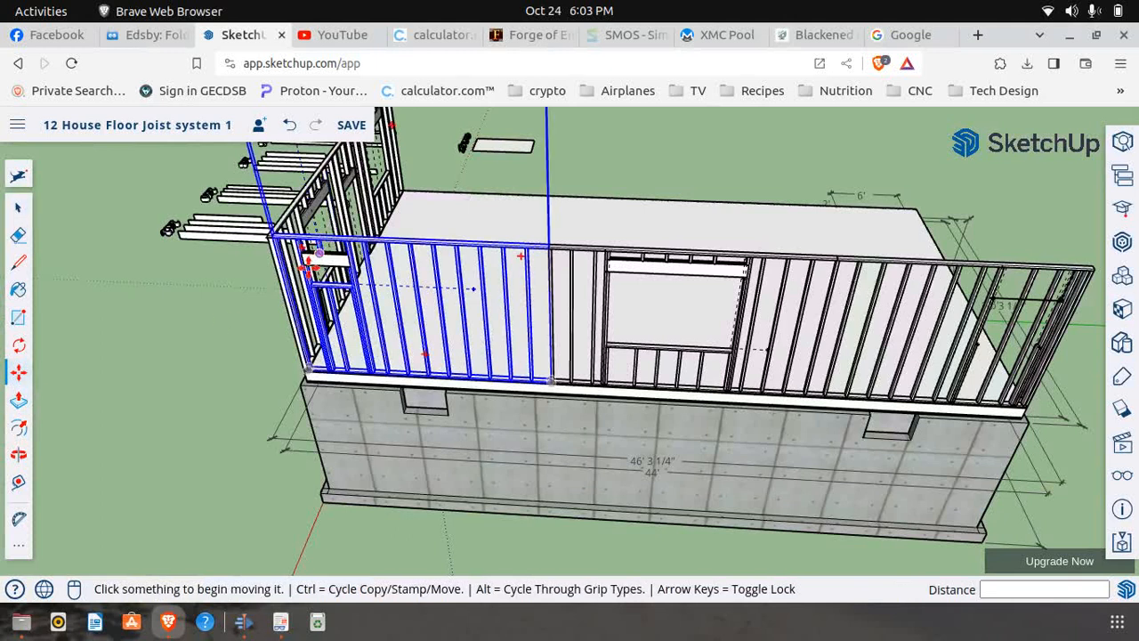
{"action": "scroll", "coordinate": [307, 258], "scroll_direction": "up", "scroll_amount": 5}
{"action": "scroll", "coordinate": [303, 262], "scroll_direction": "up", "scroll_amount": 5}
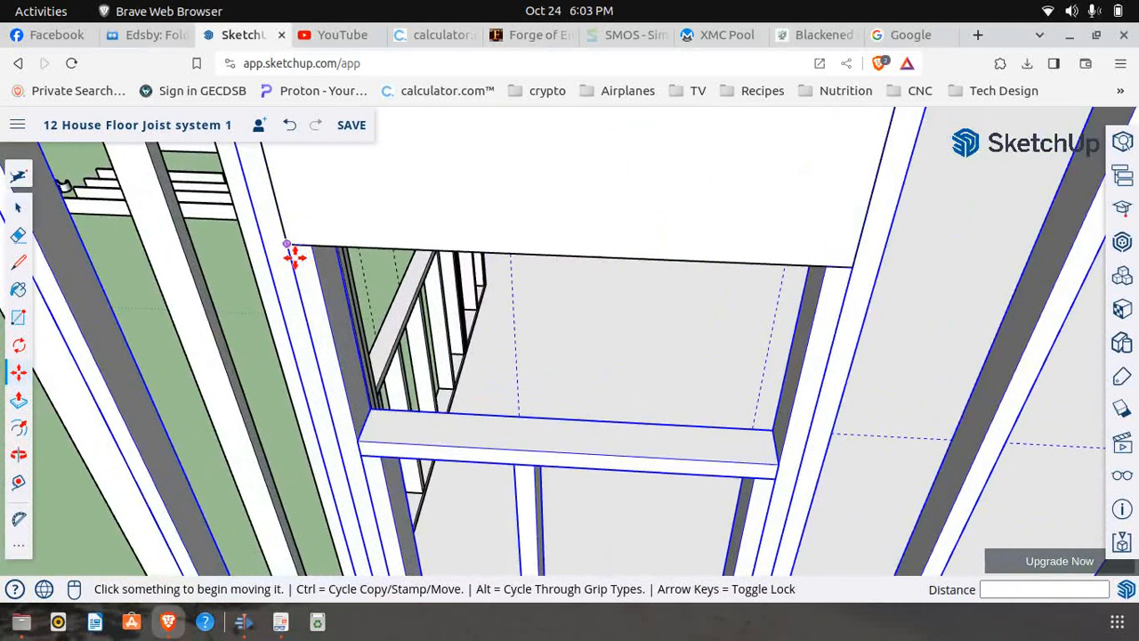
{"action": "left_click", "coordinate": [18, 206]}
{"action": "left_click", "coordinate": [439, 210]}
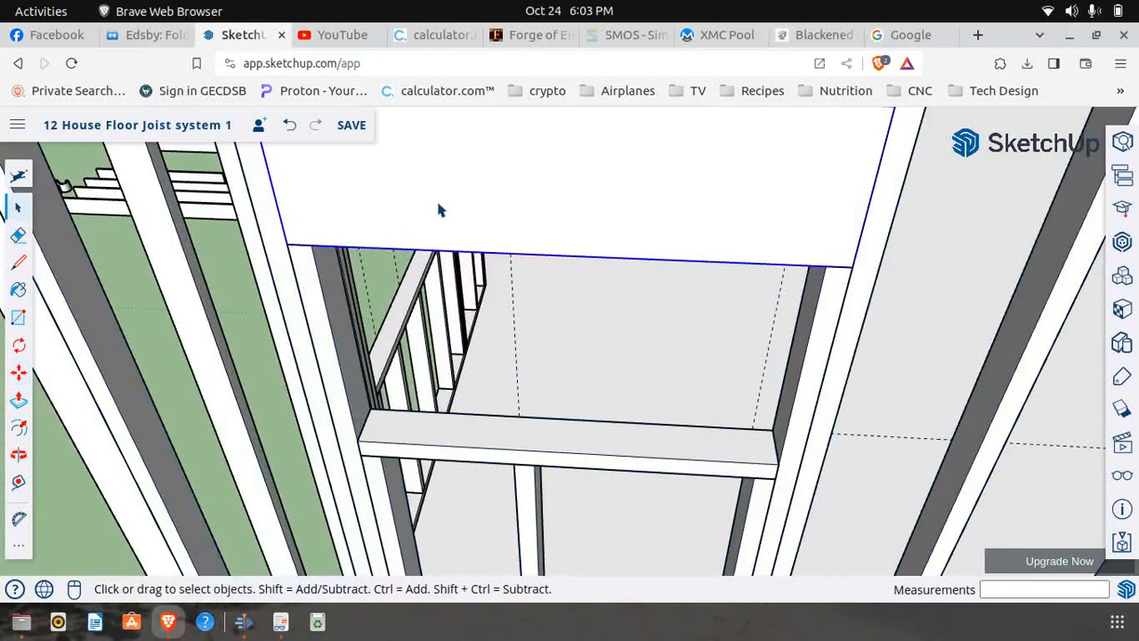
{"action": "left_click", "coordinate": [18, 372]}
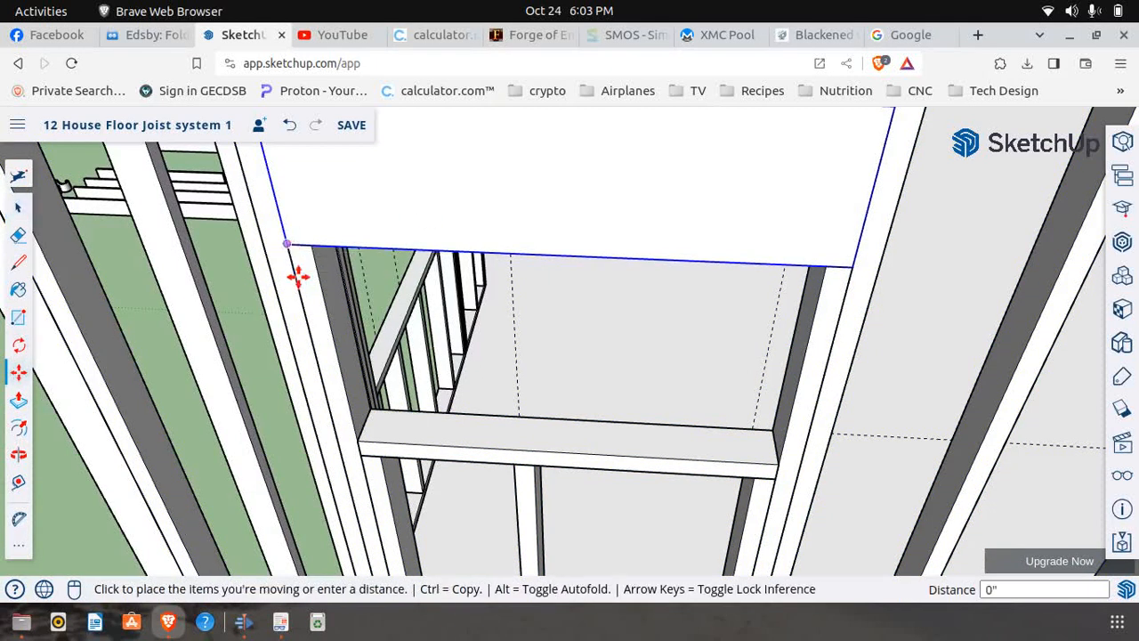
{"action": "left_click", "coordinate": [299, 255]}
{"action": "scroll", "coordinate": [228, 346], "scroll_direction": "down", "scroll_amount": 6}
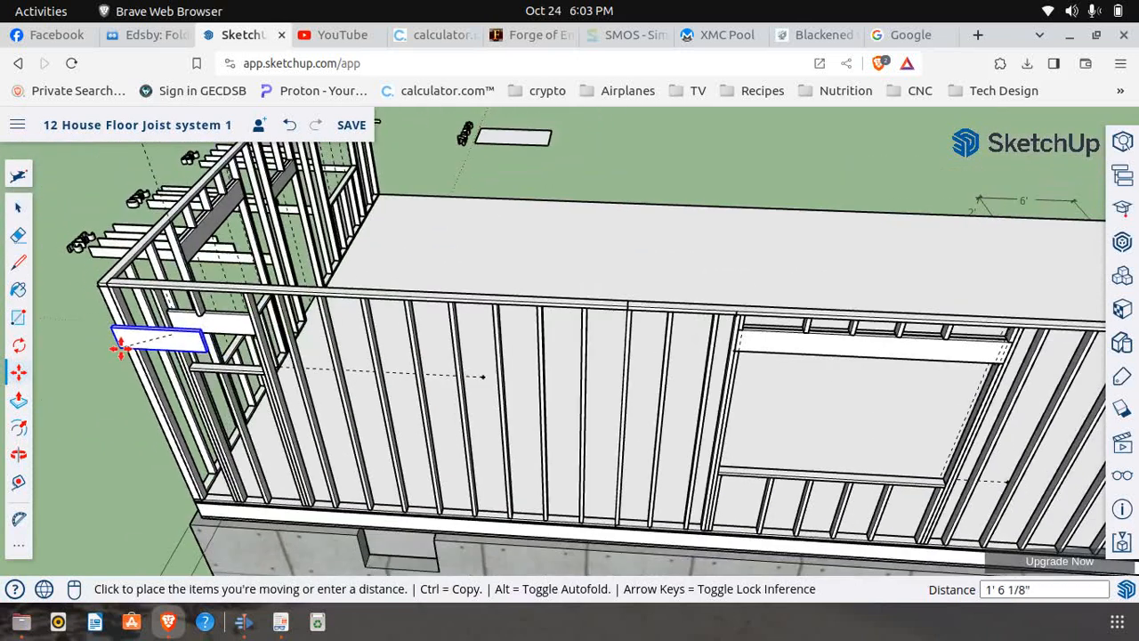
{"action": "left_click", "coordinate": [142, 327]}
Copy the header board by its lower front corner about 39' 2" along the wall onto the top front corner of Window 5's first trimmer
{"action": "scroll", "coordinate": [230, 343], "scroll_direction": "up", "scroll_amount": 6}
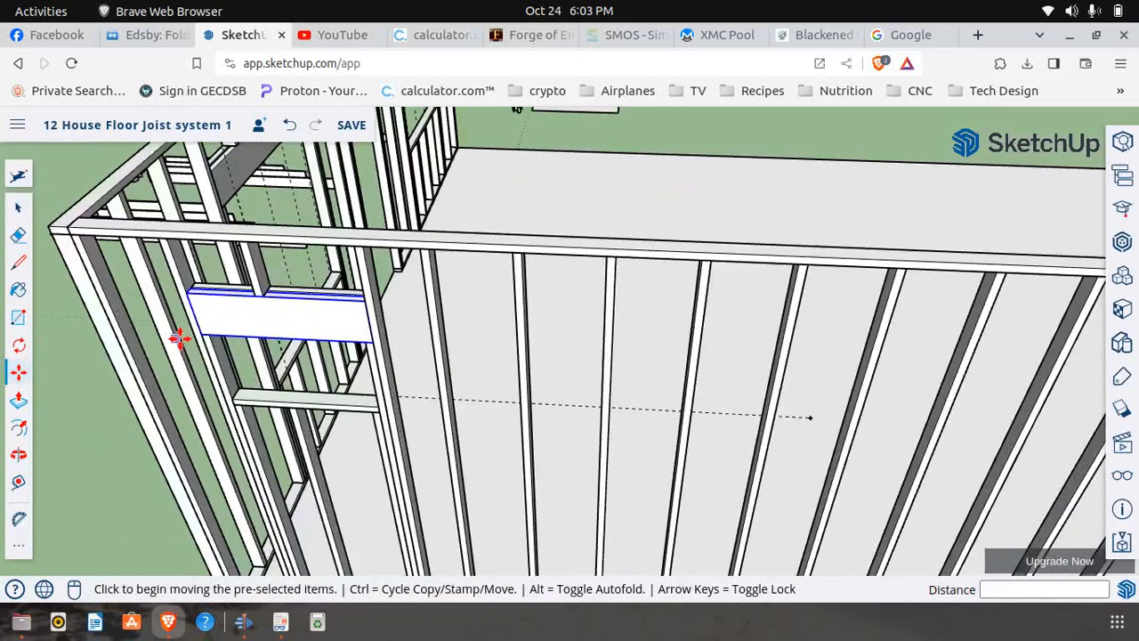
{"action": "scroll", "coordinate": [230, 342], "scroll_direction": "up", "scroll_amount": 2}
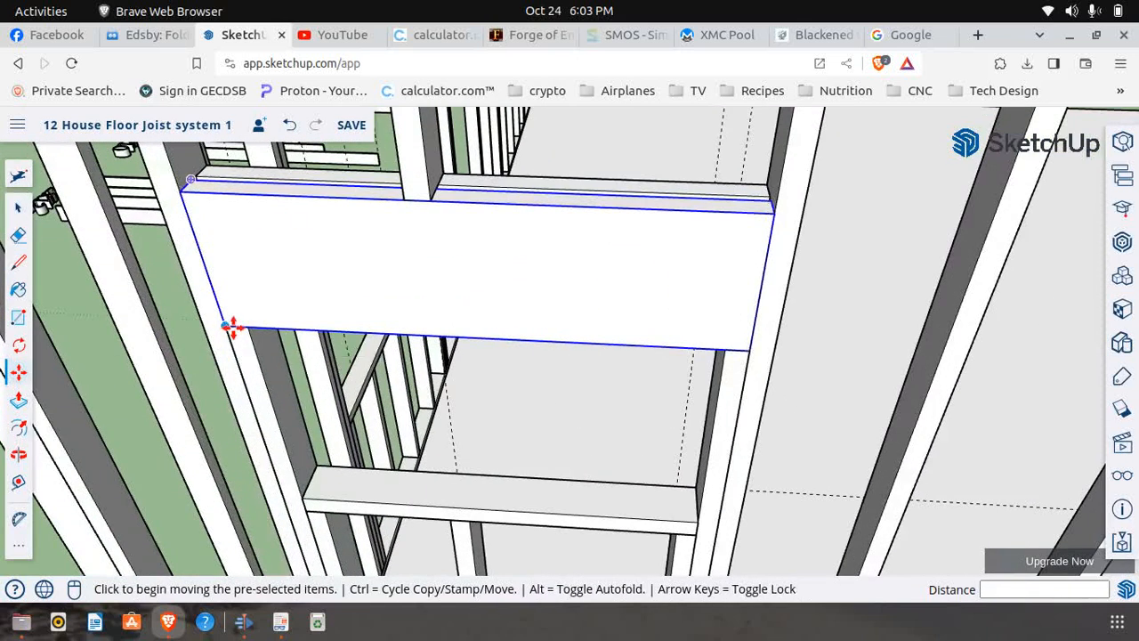
{"action": "left_click", "coordinate": [222, 323]}
{"action": "key", "text": "ctrl"}
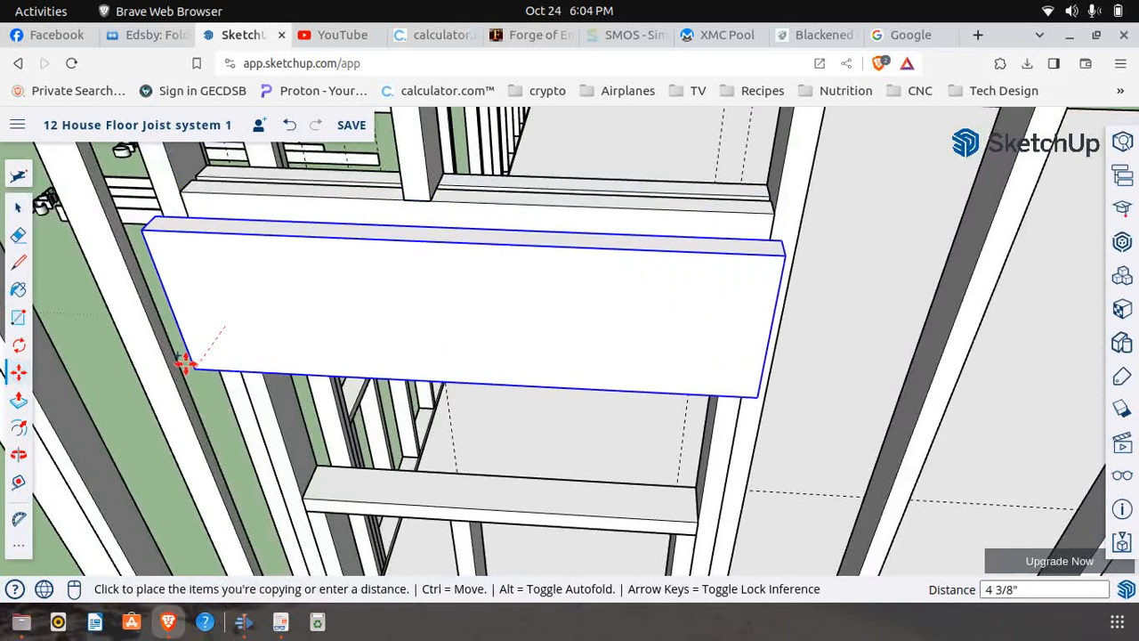
{"action": "scroll", "coordinate": [184, 361], "scroll_direction": "down", "scroll_amount": 5}
{"action": "scroll", "coordinate": [133, 334], "scroll_direction": "down", "scroll_amount": 6}
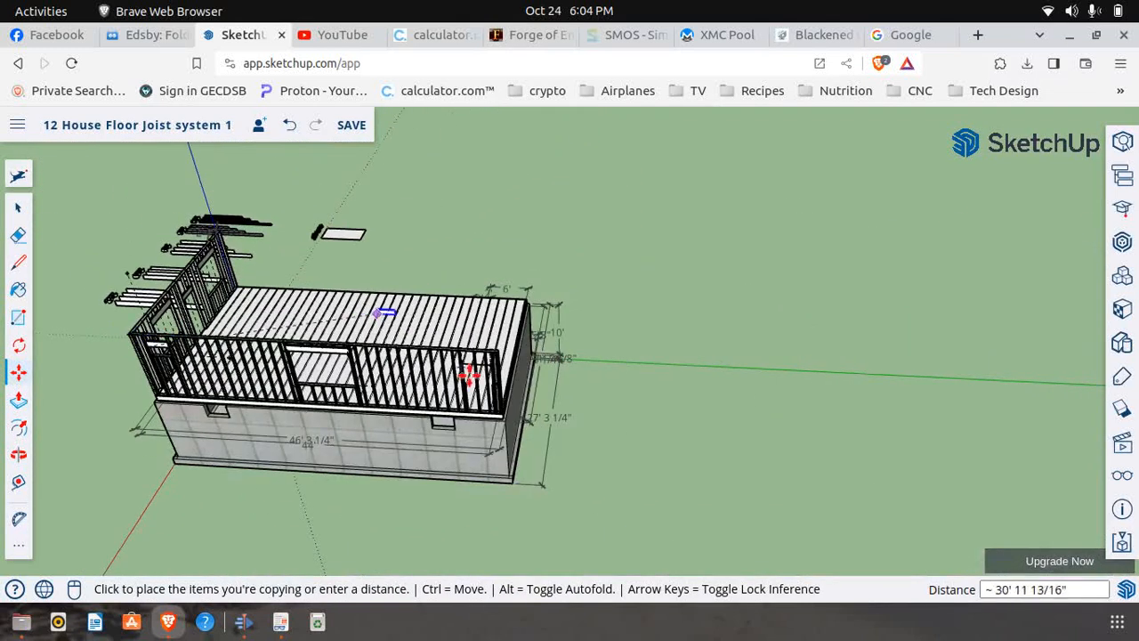
{"action": "scroll", "coordinate": [498, 401], "scroll_direction": "up", "scroll_amount": 8}
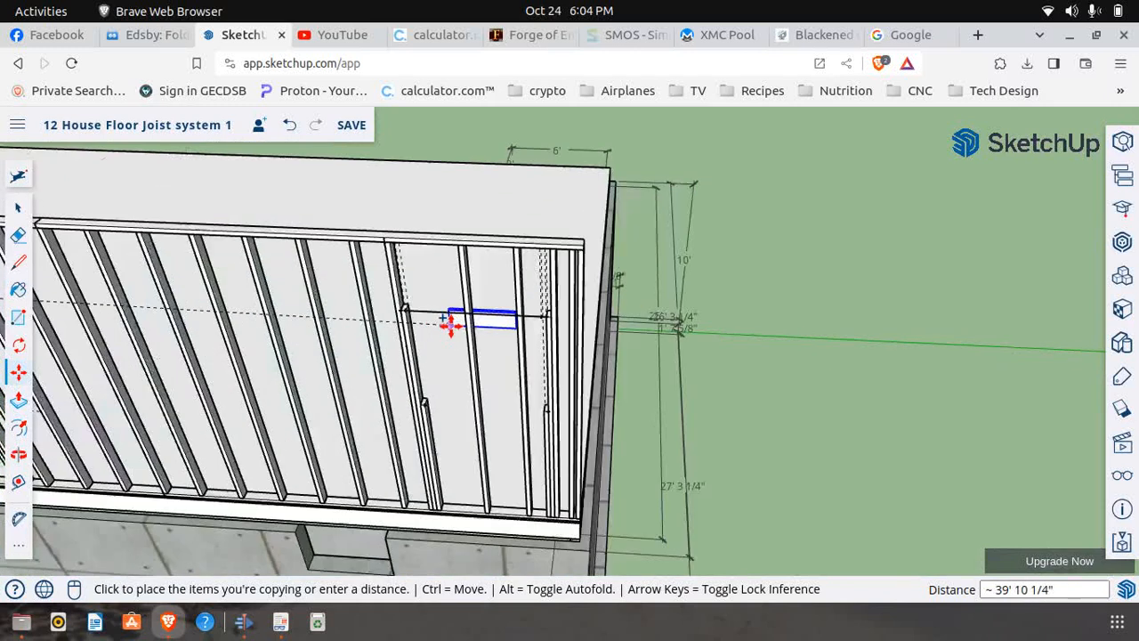
{"action": "scroll", "coordinate": [364, 279], "scroll_direction": "up", "scroll_amount": 6}
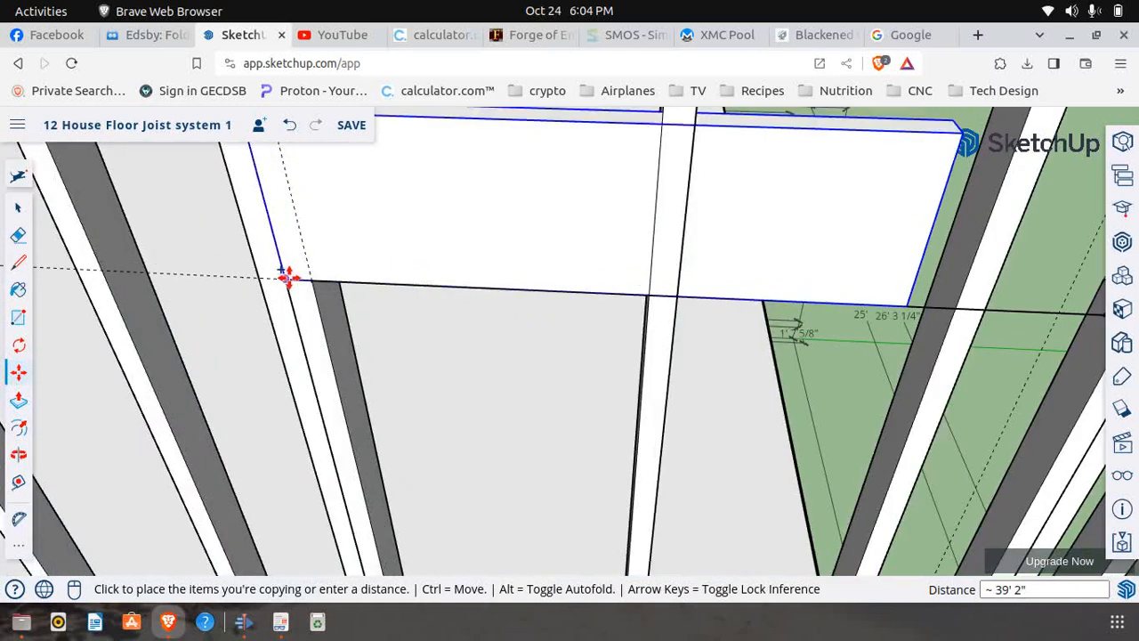
{"action": "left_click", "coordinate": [286, 276]}
Copy the new Window 5 header board 2" inward to the back edge of the stud as the second header board
{"action": "scroll", "coordinate": [339, 324], "scroll_direction": "down", "scroll_amount": 3}
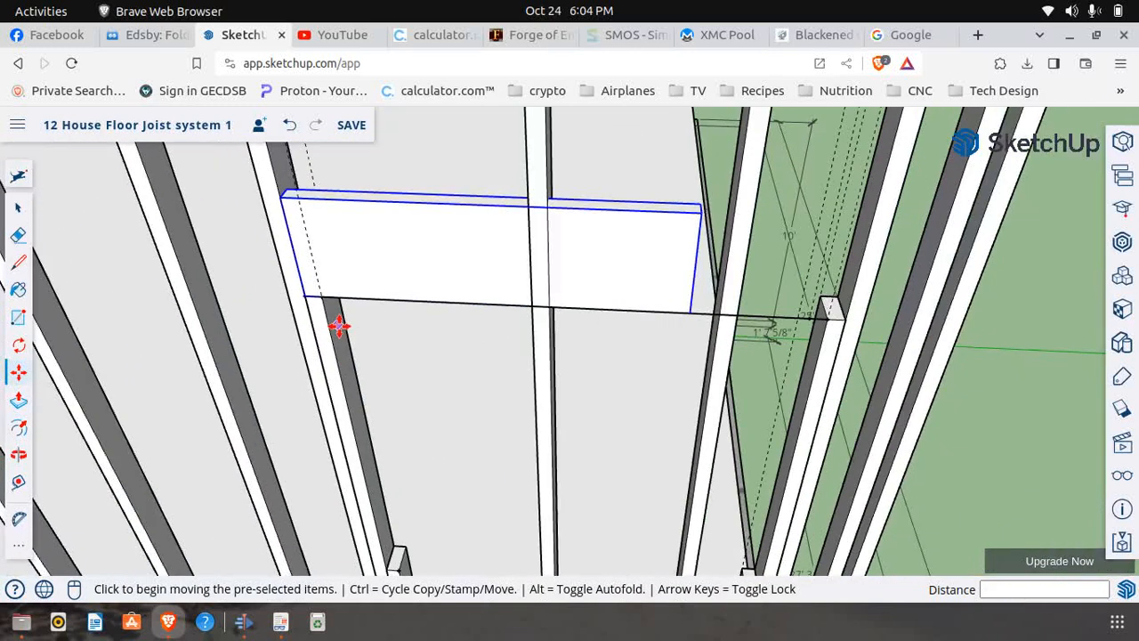
{"action": "scroll", "coordinate": [319, 272], "scroll_direction": "down", "scroll_amount": 2}
{"action": "scroll", "coordinate": [298, 185], "scroll_direction": "up", "scroll_amount": 5}
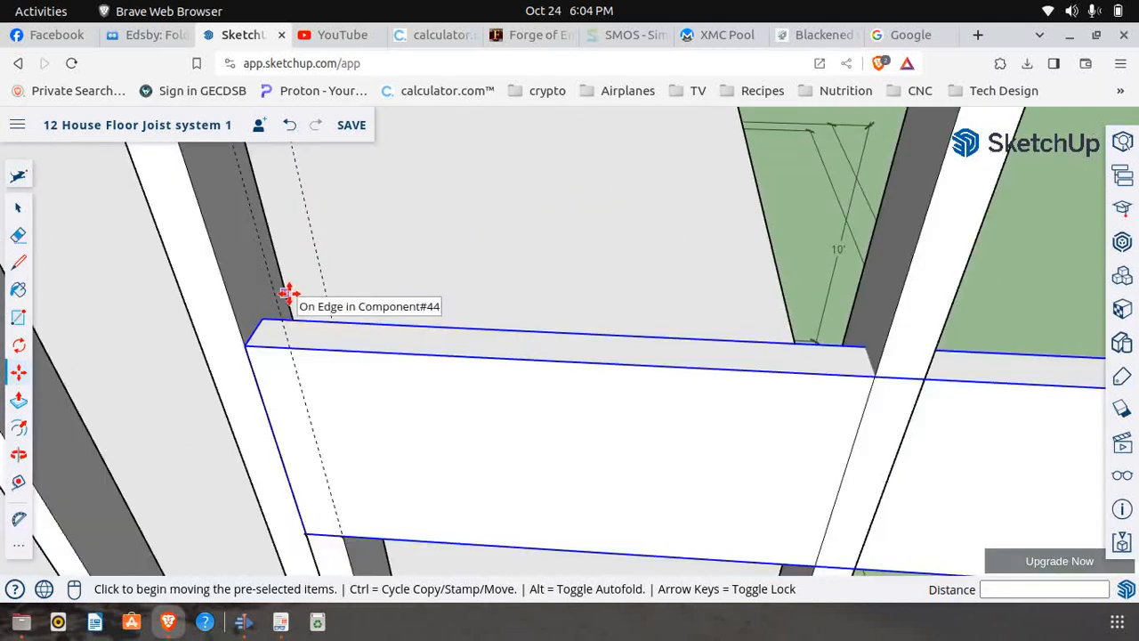
{"action": "left_click", "coordinate": [272, 308]}
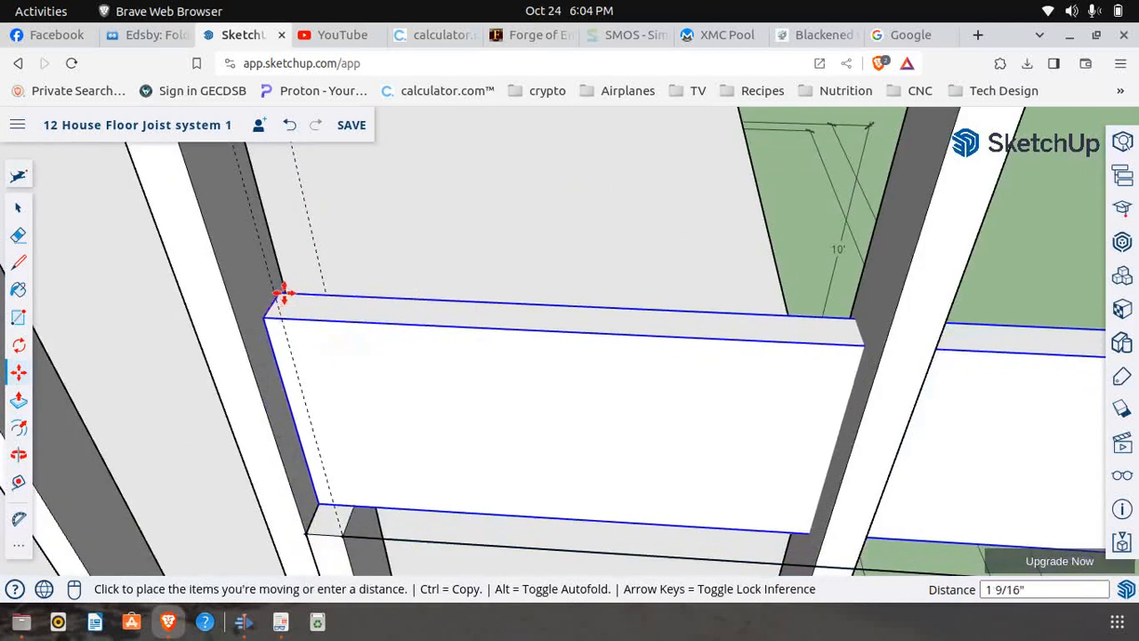
{"action": "key", "text": "ctrl"}
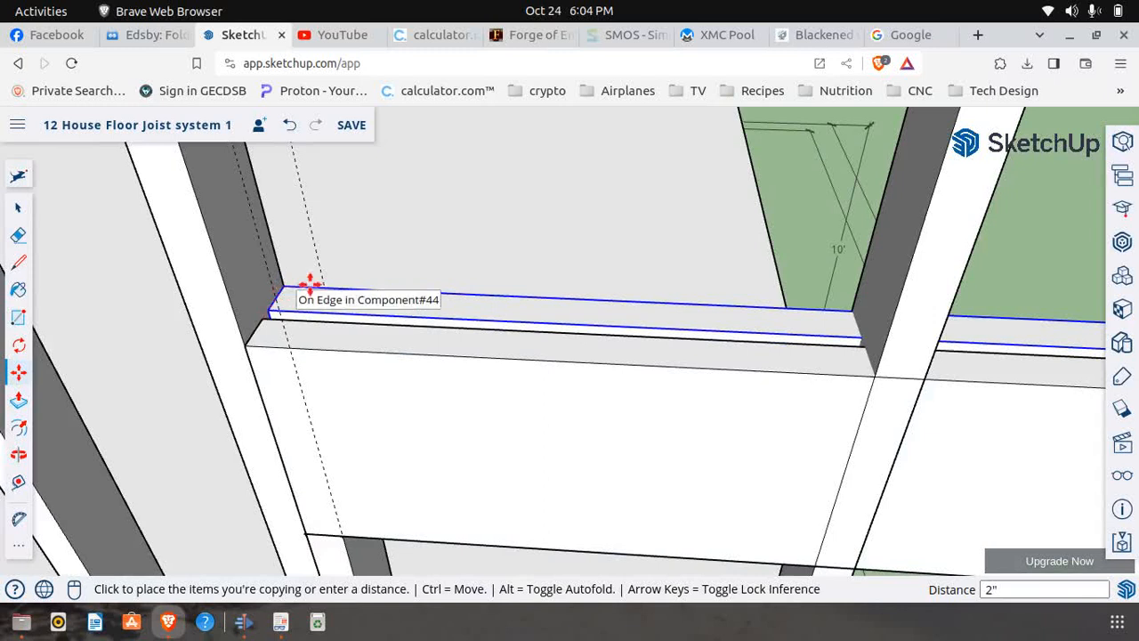
{"action": "left_click", "coordinate": [285, 287]}
Make the rear header board of Window 5 a unique component
{"action": "scroll", "coordinate": [285, 285], "scroll_direction": "down", "scroll_amount": 6}
{"action": "scroll", "coordinate": [252, 265], "scroll_direction": "down", "scroll_amount": 2}
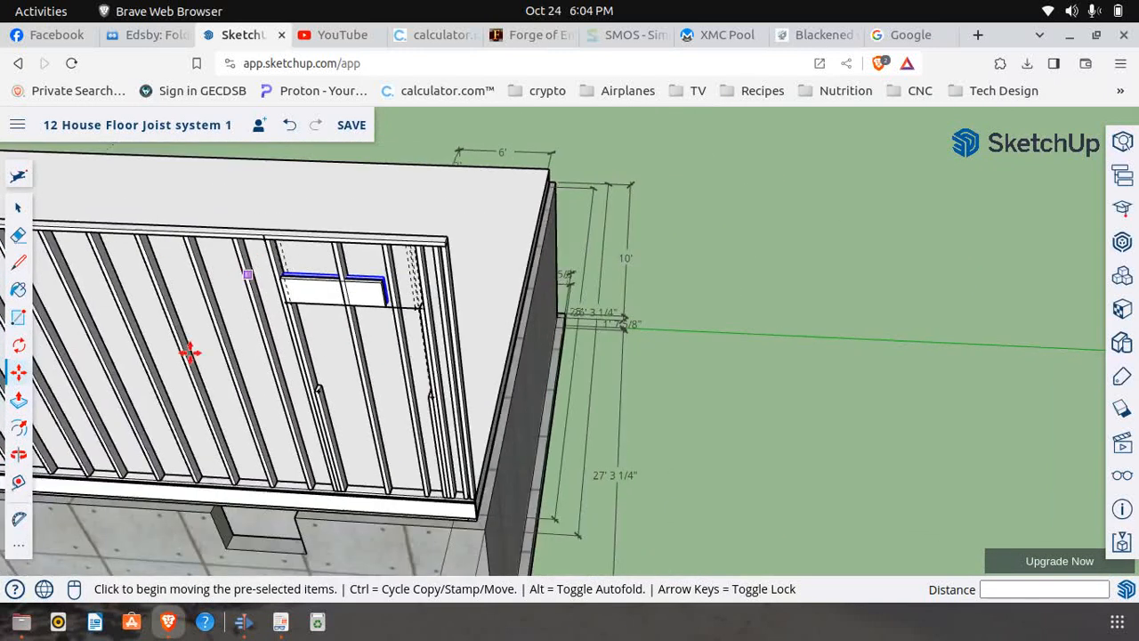
{"action": "left_click", "coordinate": [18, 454]}
{"action": "left_click_drag", "start_coordinate": [387, 384], "coordinate": [326, 389]}
{"action": "scroll", "coordinate": [287, 279], "scroll_direction": "up", "scroll_amount": 5}
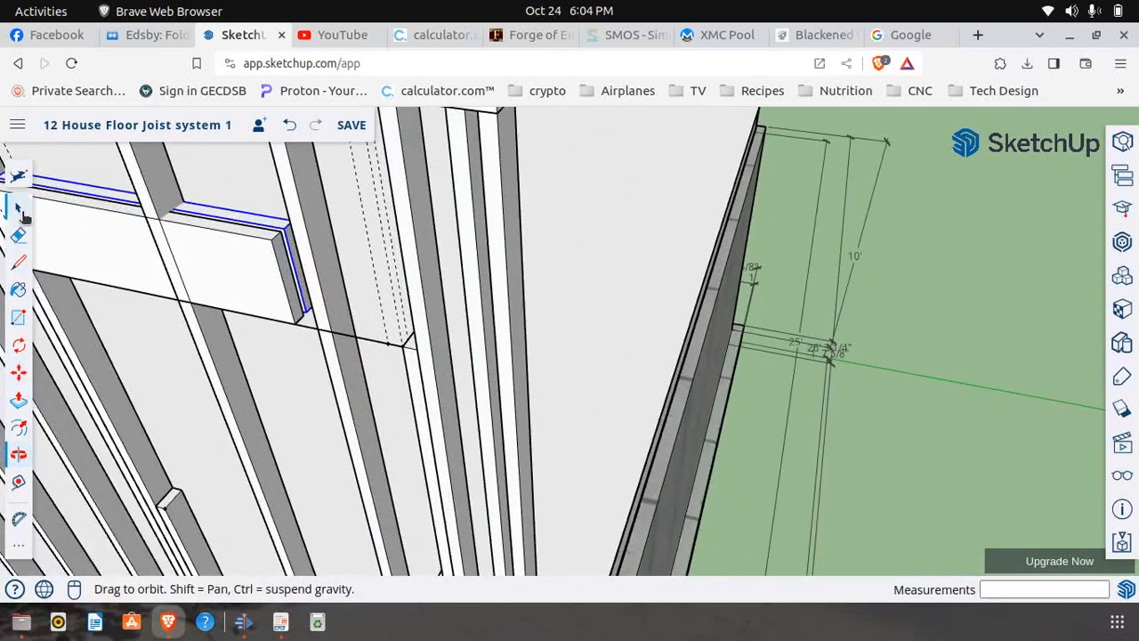
{"action": "left_click", "coordinate": [18, 232]}
{"action": "key", "text": "space"}
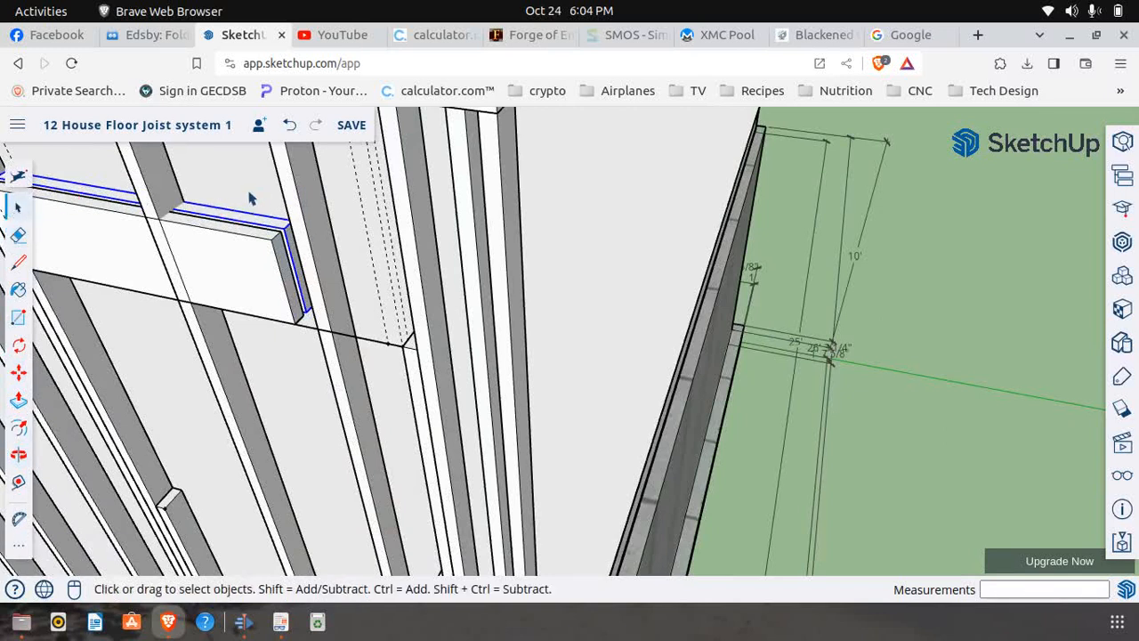
{"action": "right_click", "coordinate": [274, 227]}
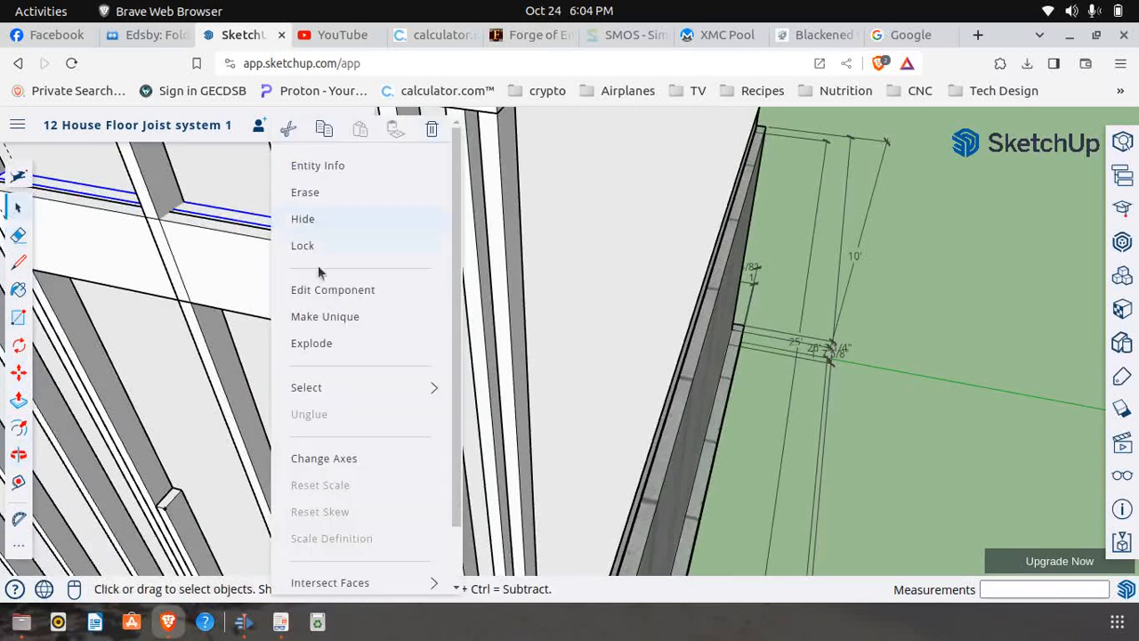
{"action": "left_click", "coordinate": [328, 318]}
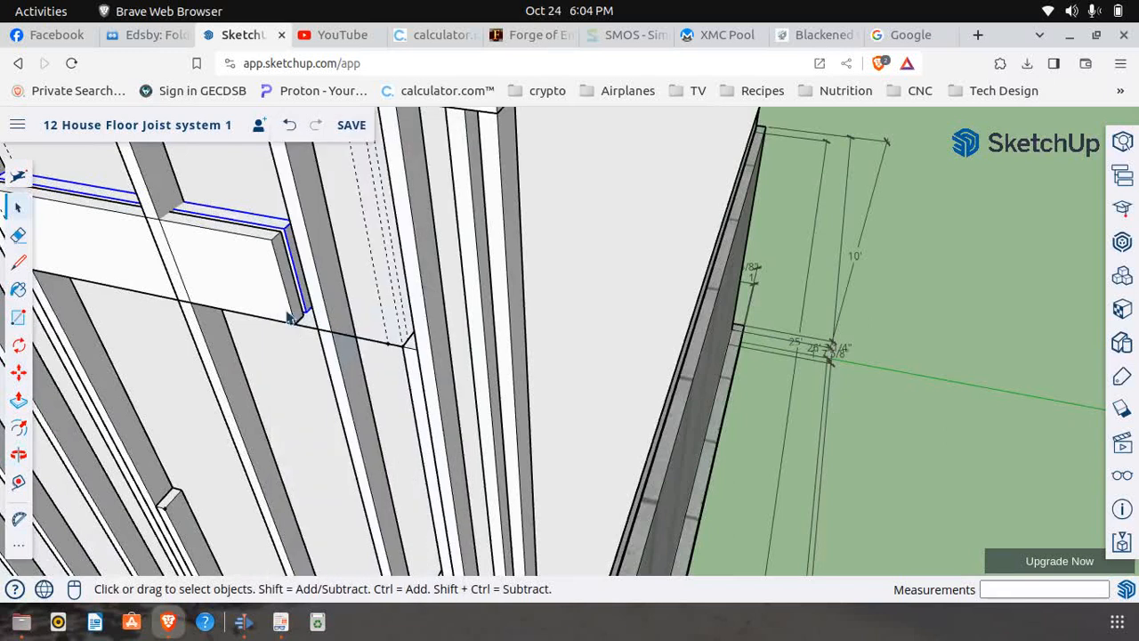
Make Window 5's front header board unique, and lengthen the rear header board 1' 1" to the edge of the far stud
{"action": "right_click", "coordinate": [268, 265]}
{"action": "left_click", "coordinate": [308, 318]}
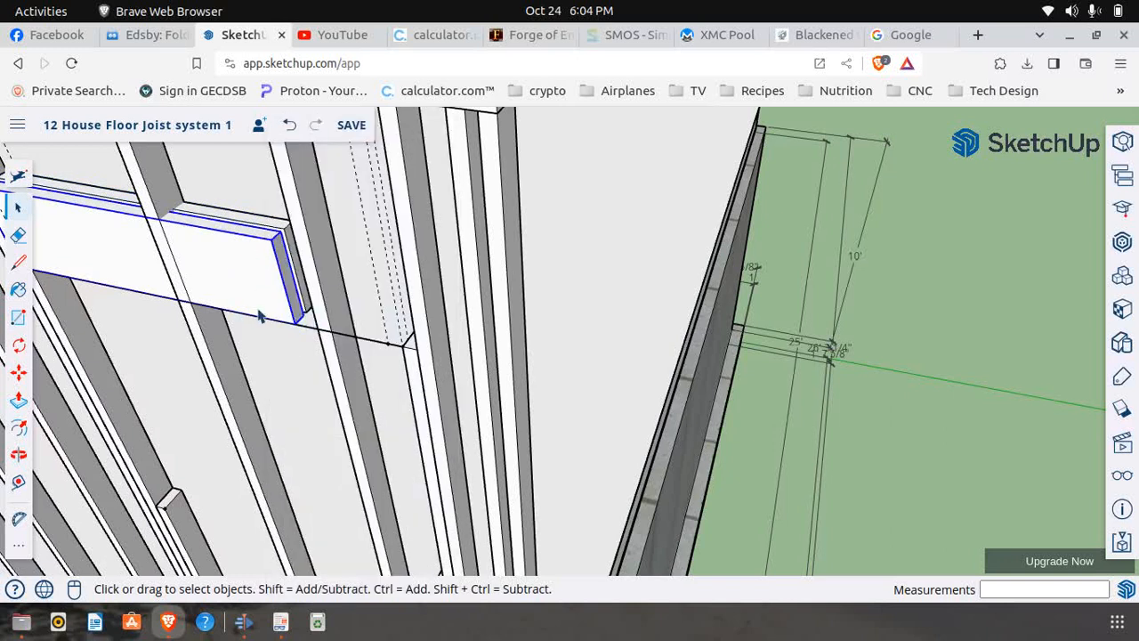
{"action": "left_click", "coordinate": [277, 230]}
{"action": "scroll", "coordinate": [289, 247], "scroll_direction": "up", "scroll_amount": 4}
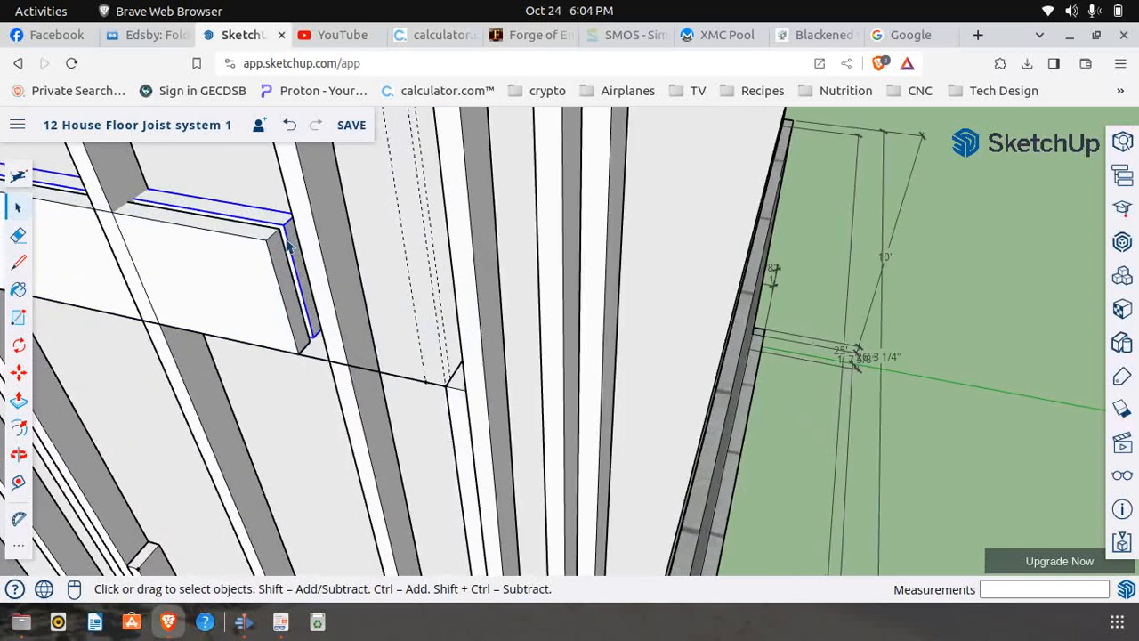
{"action": "right_click", "coordinate": [303, 254]}
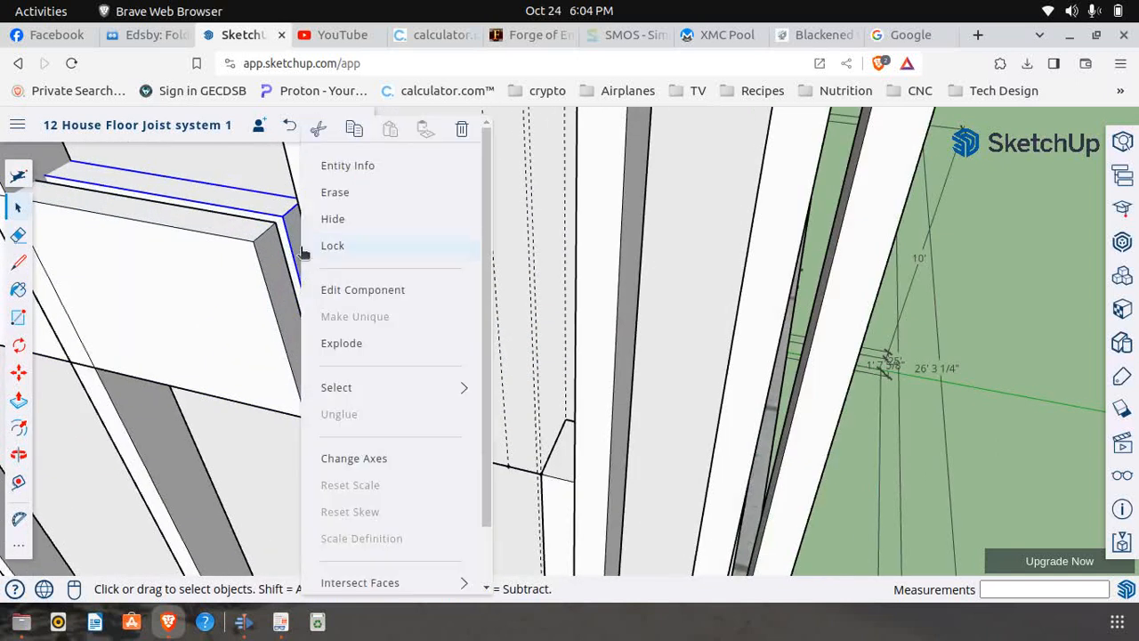
{"action": "left_click", "coordinate": [370, 293]}
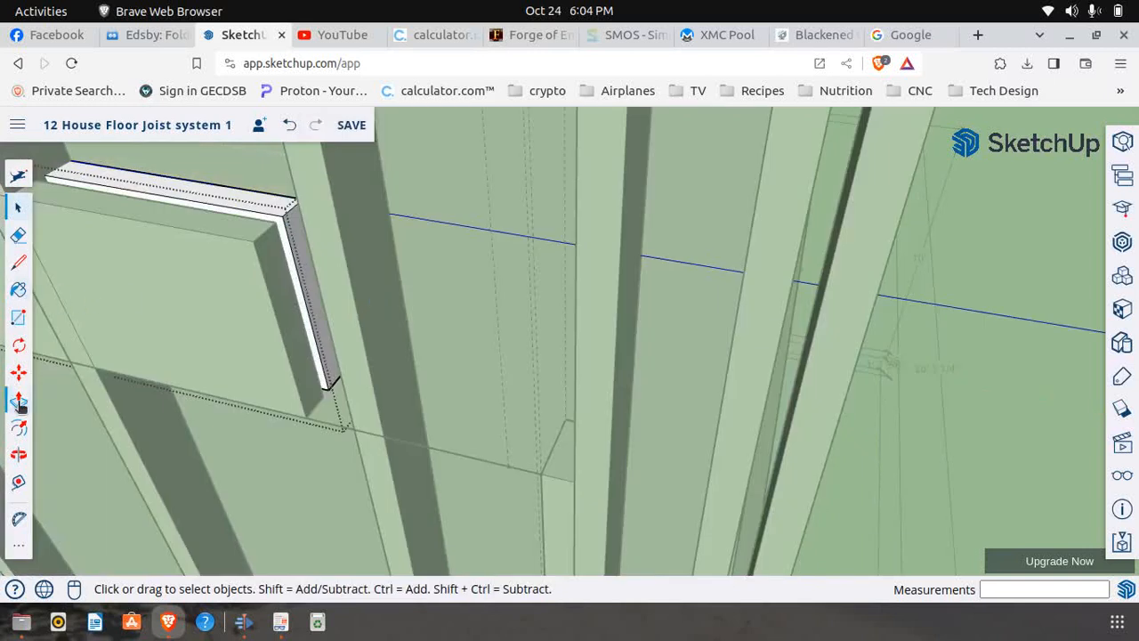
{"action": "left_click", "coordinate": [18, 401]}
{"action": "left_click", "coordinate": [298, 256]}
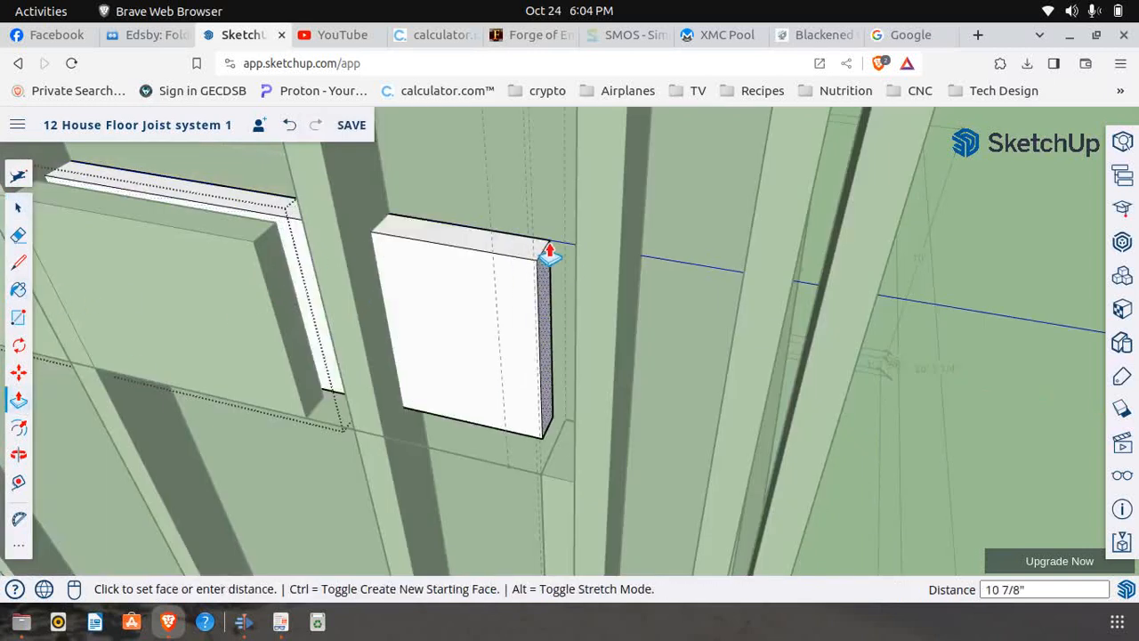
{"action": "left_click", "coordinate": [576, 238]}
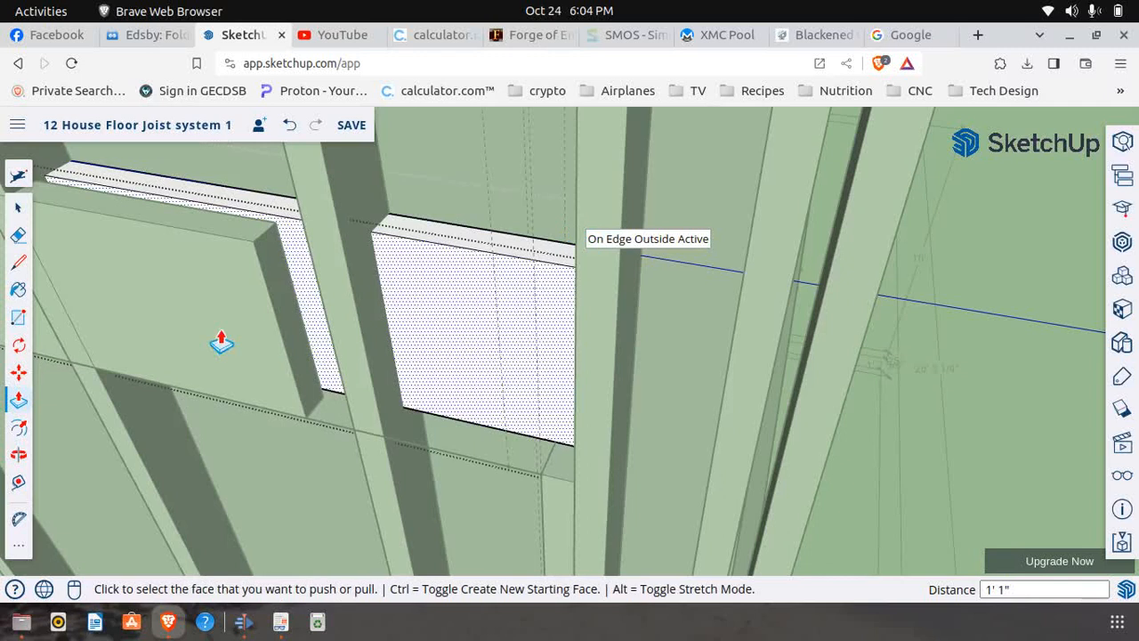
{"action": "left_click", "coordinate": [18, 208]}
{"action": "left_click", "coordinate": [486, 151]}
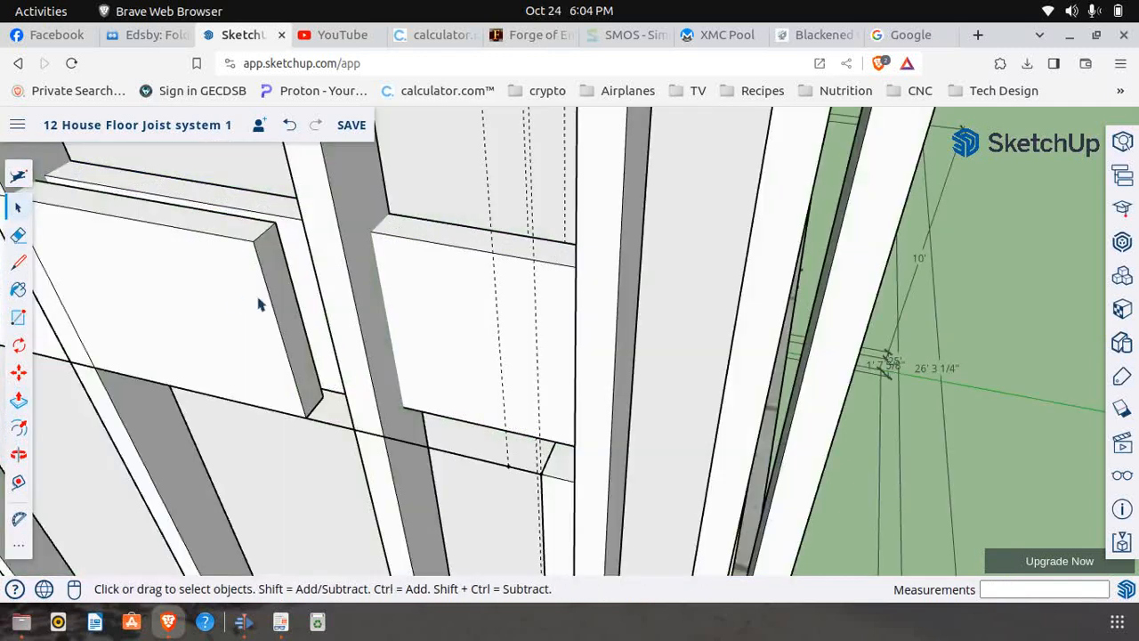
Lengthen the front header board of Window 5 by 1' 1" to the edge of the far stud and close it
{"action": "right_click", "coordinate": [277, 300]}
{"action": "left_click", "coordinate": [325, 292]}
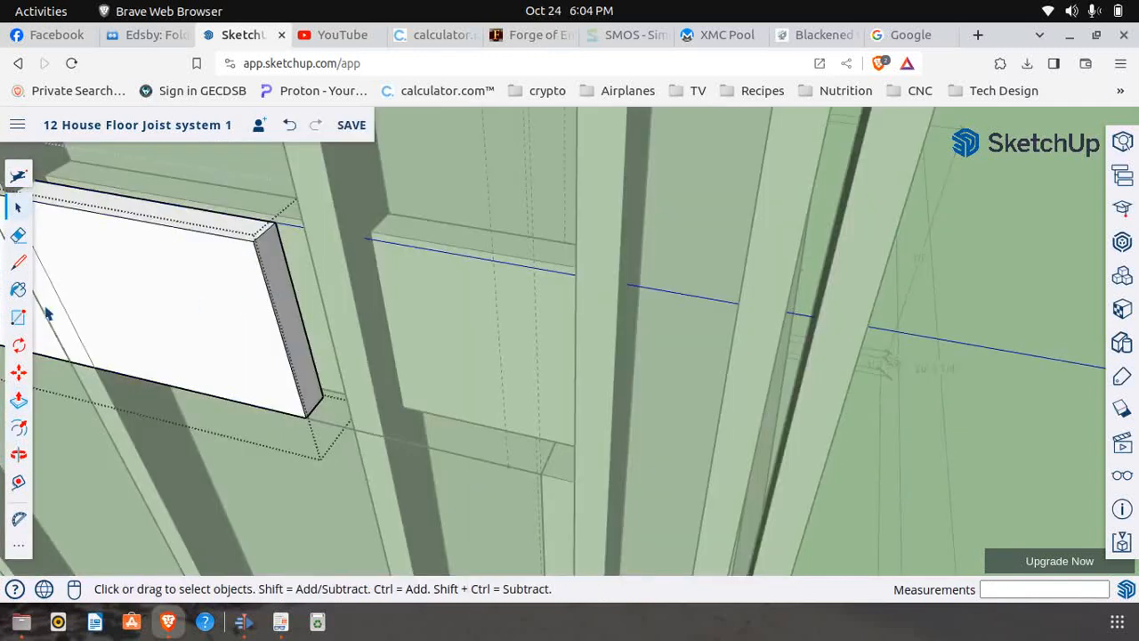
{"action": "left_click", "coordinate": [18, 400]}
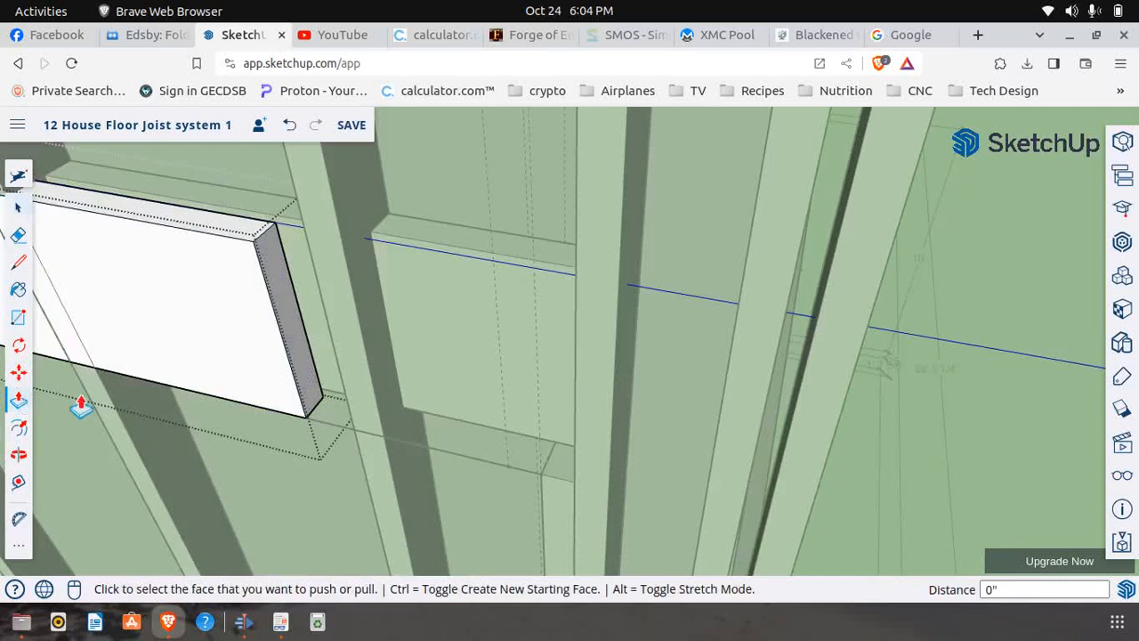
{"action": "left_click", "coordinate": [284, 294]}
{"action": "left_click", "coordinate": [569, 221]}
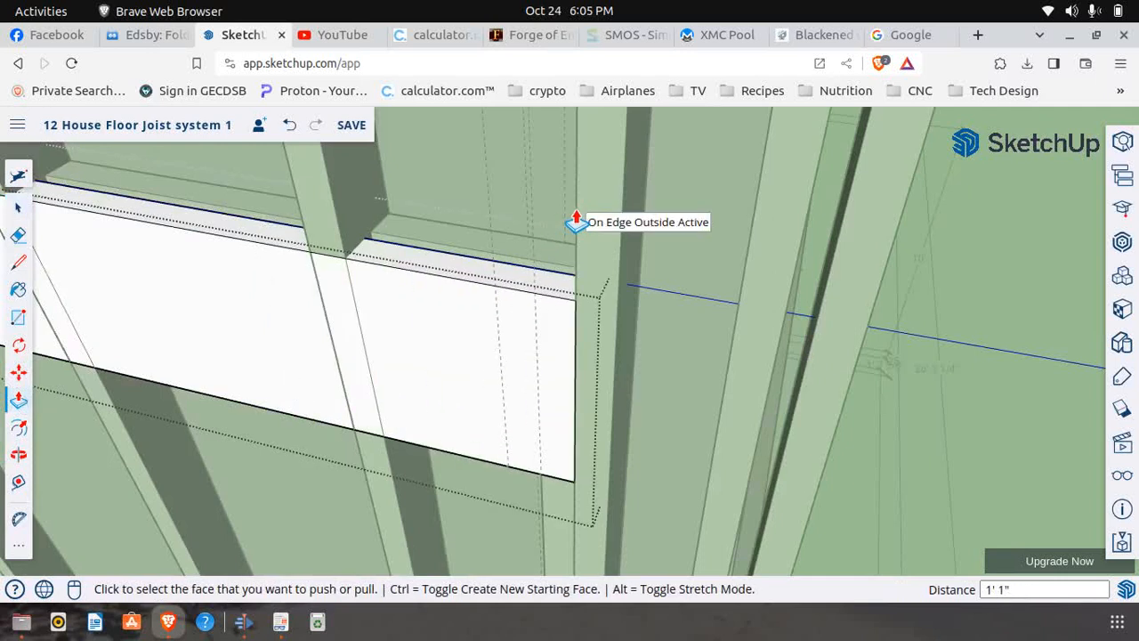
{"action": "scroll", "coordinate": [569, 222], "scroll_direction": "down", "scroll_amount": 5}
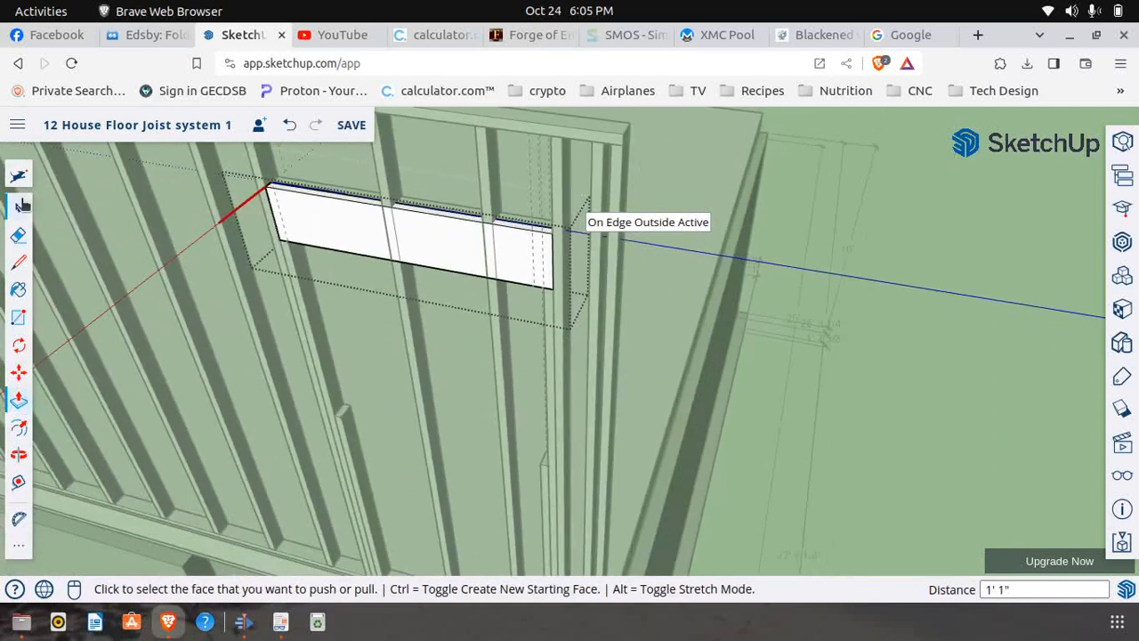
{"action": "left_click", "coordinate": [18, 207]}
{"action": "left_click", "coordinate": [889, 346]}
Open the end wall section containing Window 5 for editing
{"action": "scroll", "coordinate": [721, 358], "scroll_direction": "down", "scroll_amount": 4}
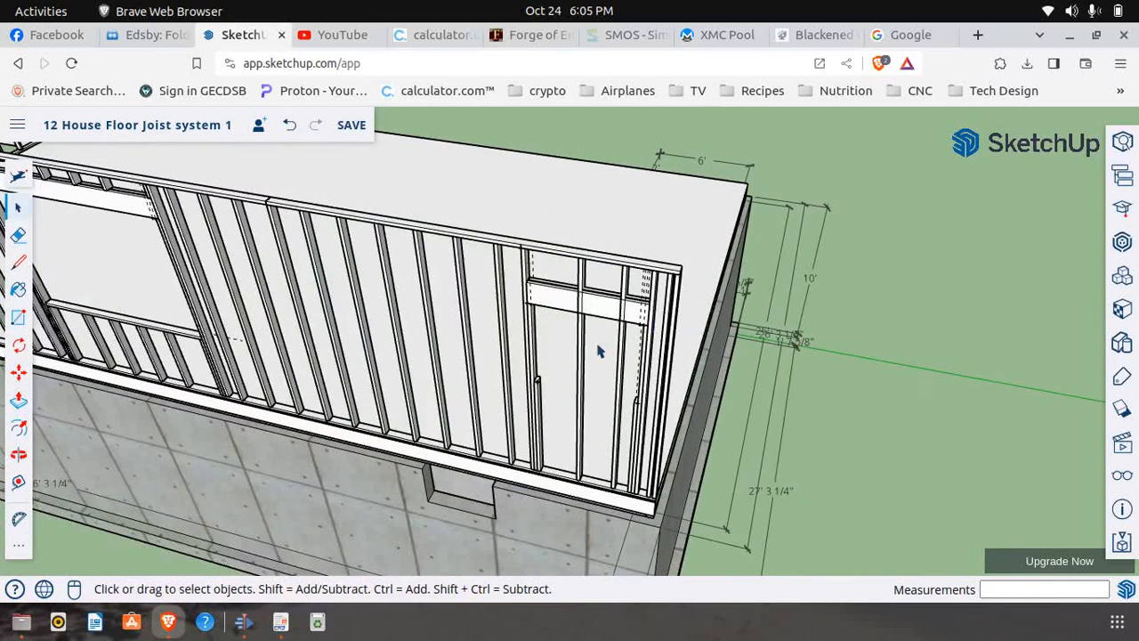
{"action": "scroll", "coordinate": [569, 352], "scroll_direction": "down", "scroll_amount": 4}
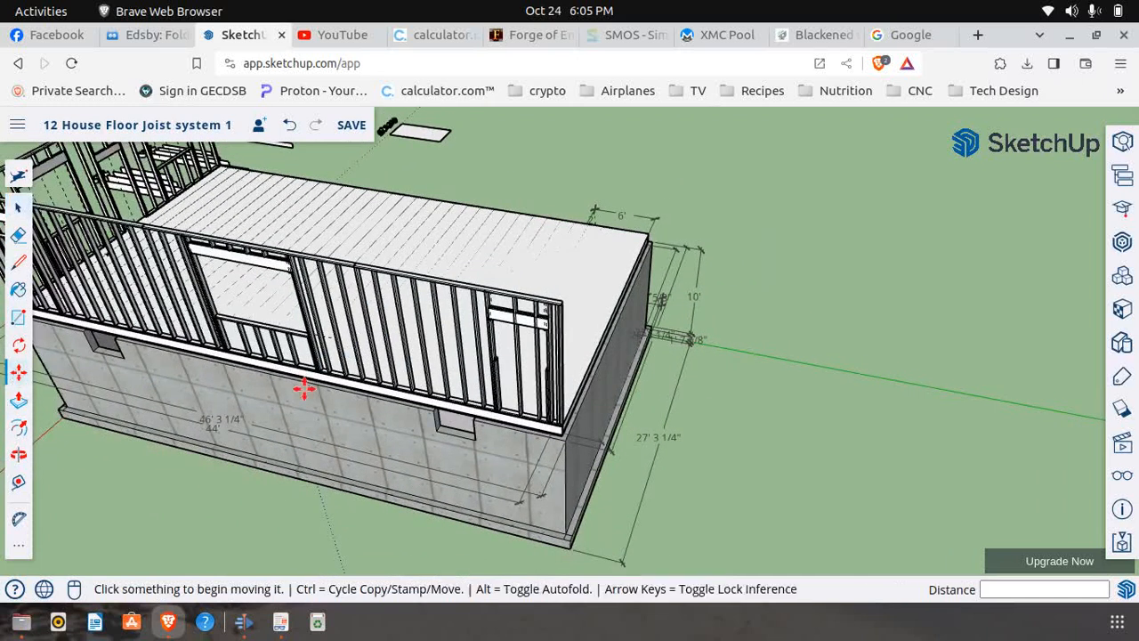
{"action": "scroll", "coordinate": [401, 400], "scroll_direction": "down", "scroll_amount": 2}
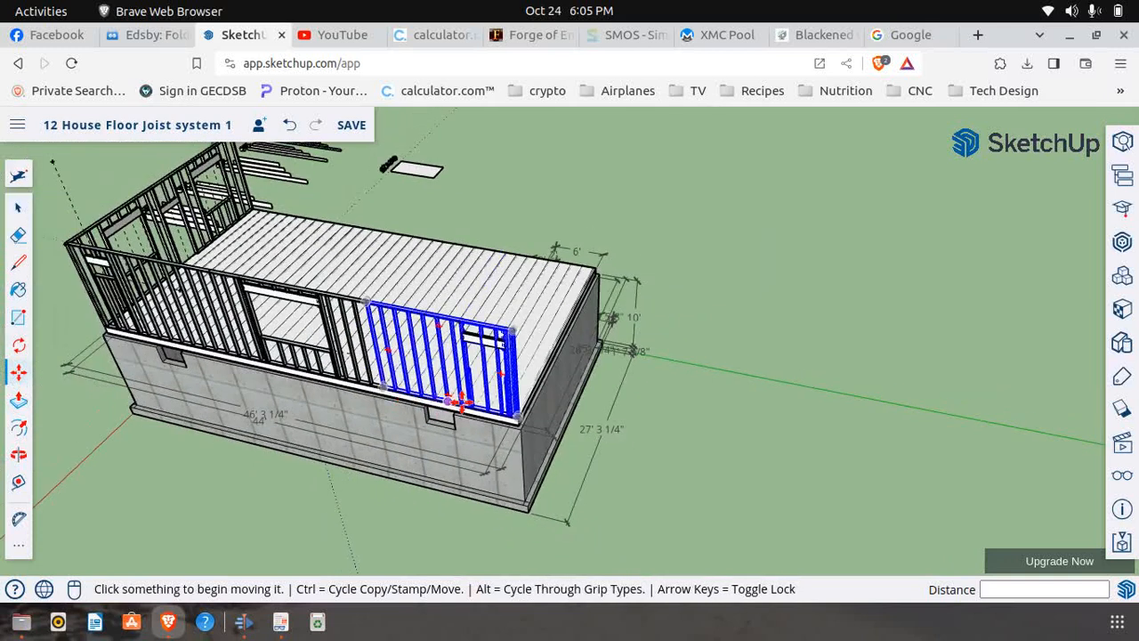
{"action": "scroll", "coordinate": [457, 402], "scroll_direction": "up", "scroll_amount": 3}
{"action": "key", "text": "space"}
{"action": "scroll", "coordinate": [455, 322], "scroll_direction": "up", "scroll_amount": 1}
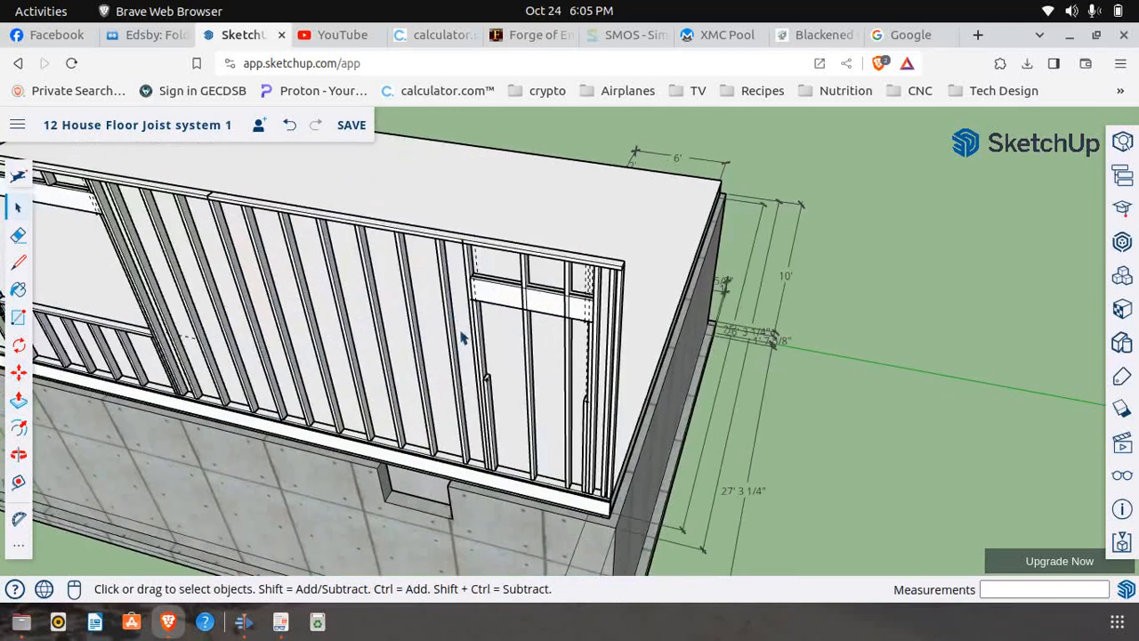
{"action": "scroll", "coordinate": [521, 412], "scroll_direction": "up", "scroll_amount": 1}
{"action": "scroll", "coordinate": [509, 441], "scroll_direction": "up", "scroll_amount": 2}
{"action": "left_click", "coordinate": [483, 443]}
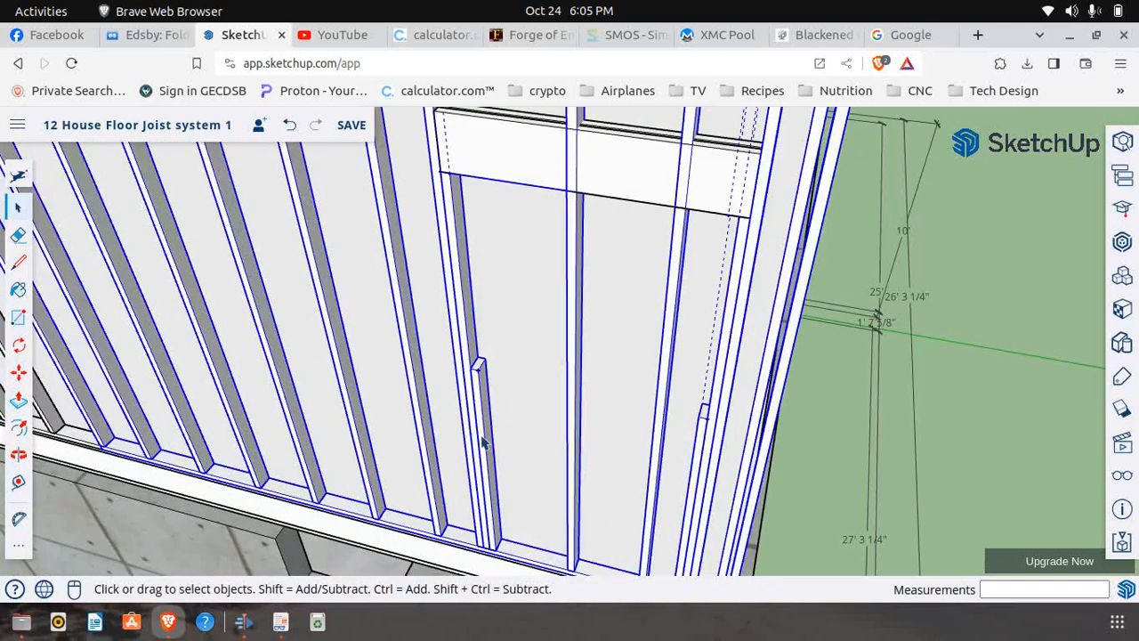
{"action": "right_click", "coordinate": [483, 442]}
{"action": "left_click", "coordinate": [557, 293]}
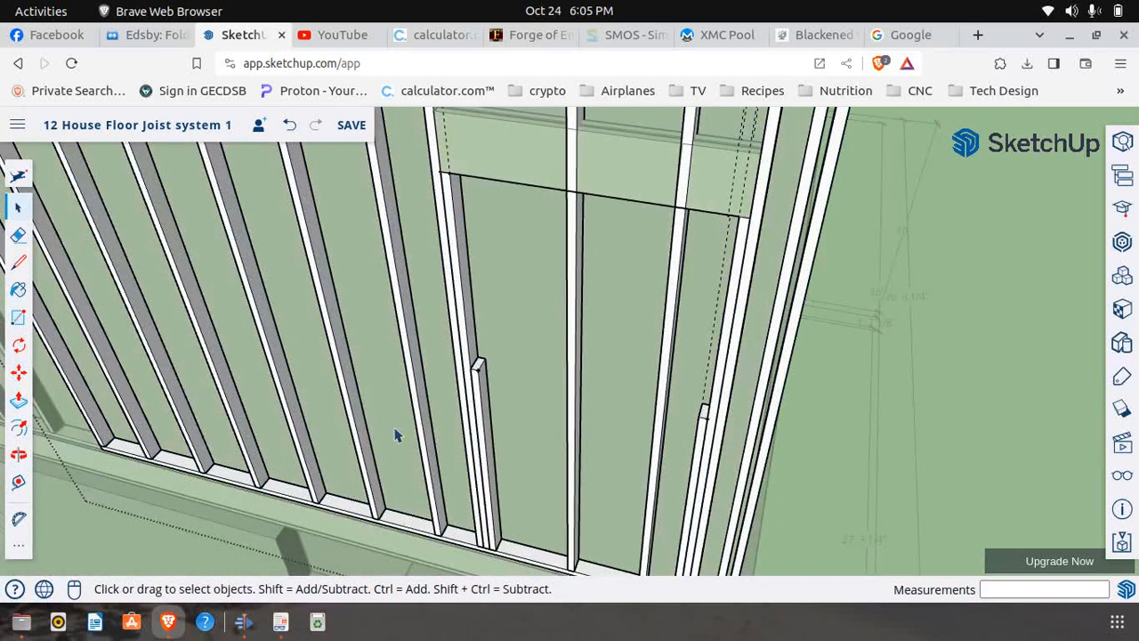
Copy Window 5's first trimmer by its midpoint about 12' 9" along the wall direction into the open space beyond the wall's end
{"action": "left_click", "coordinate": [25, 376]}
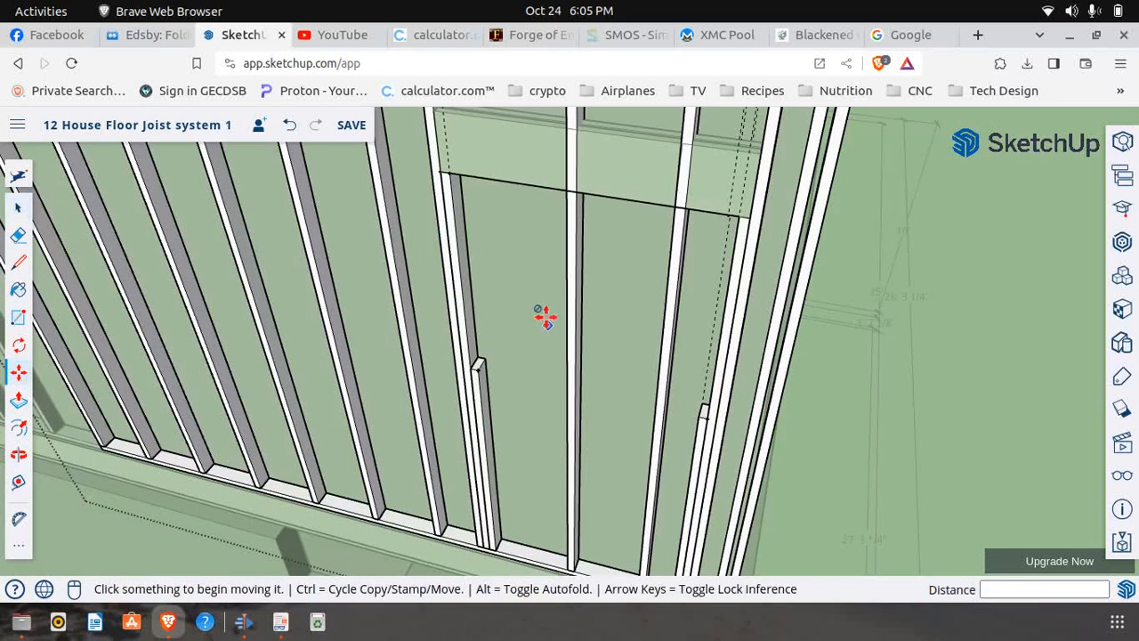
{"action": "left_click", "coordinate": [475, 323]}
{"action": "key", "text": "ctrl"}
{"action": "scroll", "coordinate": [281, 336], "scroll_direction": "down", "scroll_amount": 4}
{"action": "scroll", "coordinate": [280, 336], "scroll_direction": "down", "scroll_amount": 2}
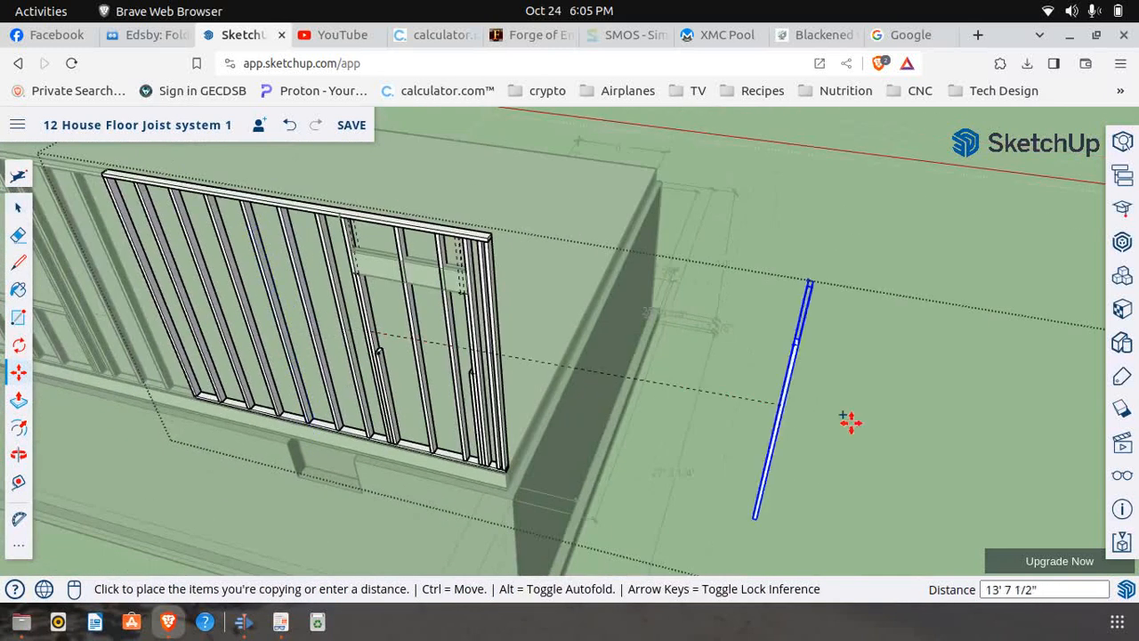
{"action": "left_click", "coordinate": [750, 407]}
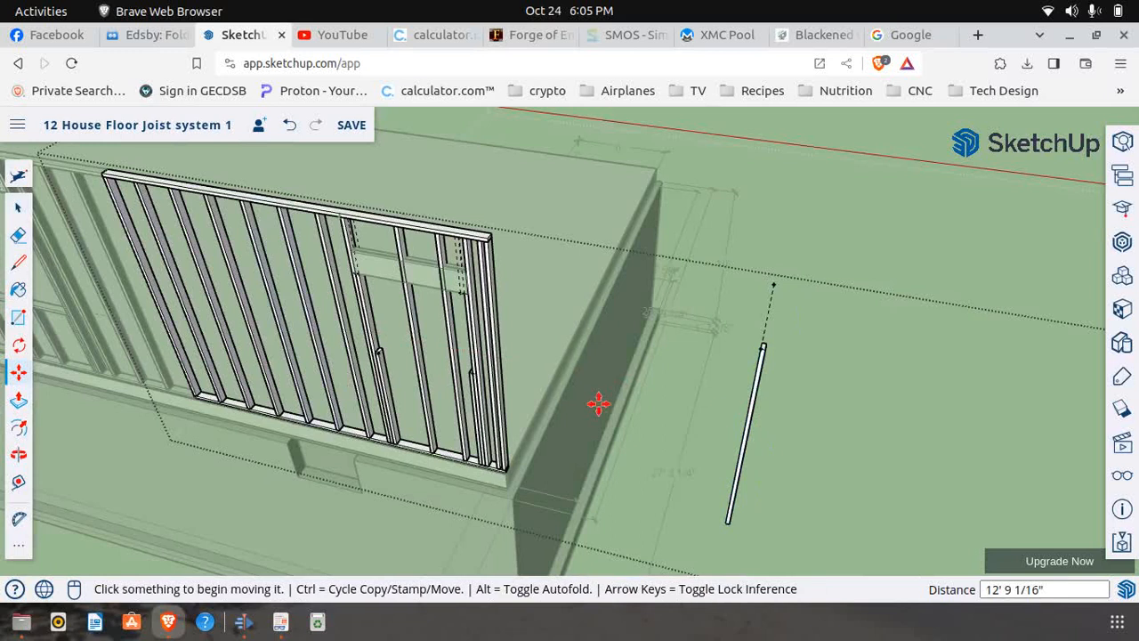
Rotate the copied trimmer 90° about its middle in the wall's plane so it lies horizontally
{"action": "left_click", "coordinate": [18, 345]}
{"action": "scroll", "coordinate": [762, 458], "scroll_direction": "up", "scroll_amount": 2}
{"action": "scroll", "coordinate": [763, 458], "scroll_direction": "up", "scroll_amount": 2}
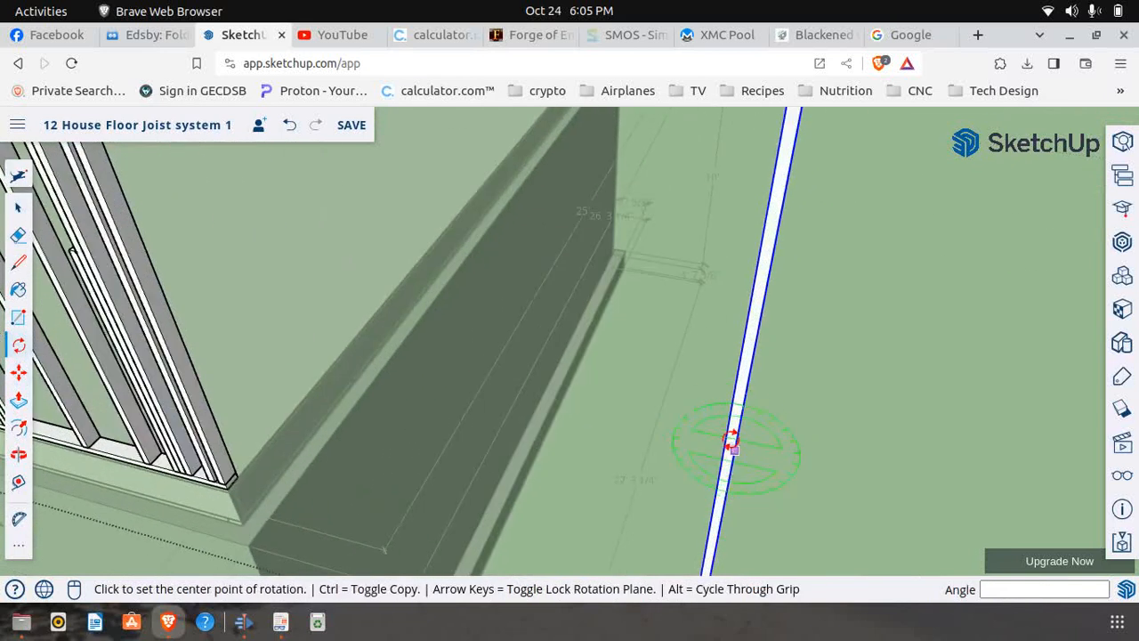
{"action": "left_click", "coordinate": [727, 434]}
{"action": "left_click", "coordinate": [819, 429]}
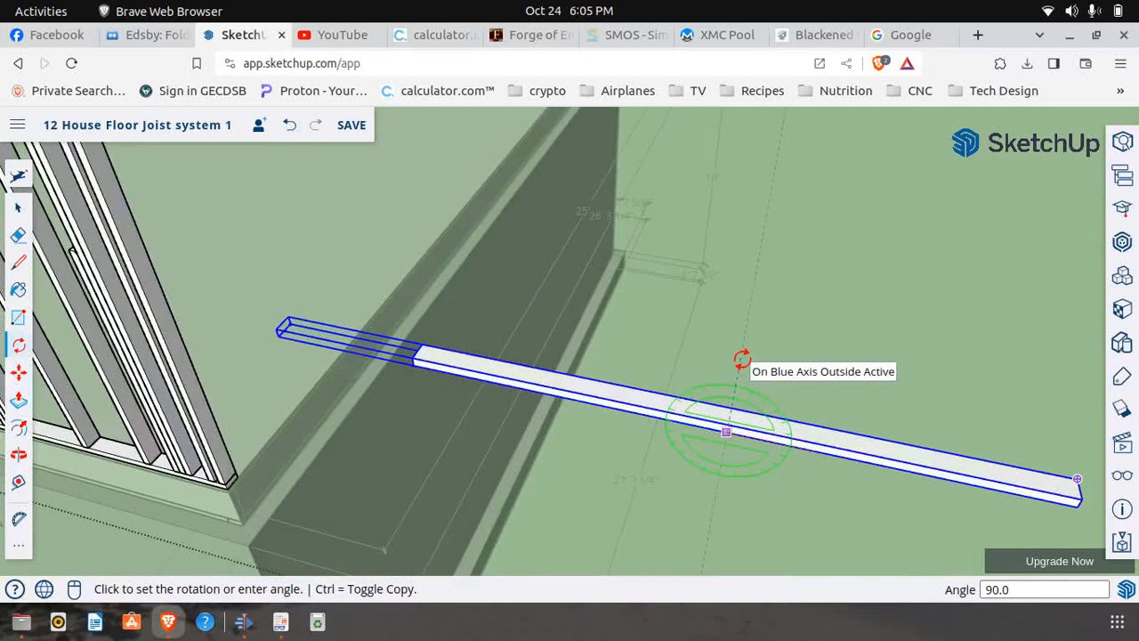
{"action": "left_click", "coordinate": [742, 359]}
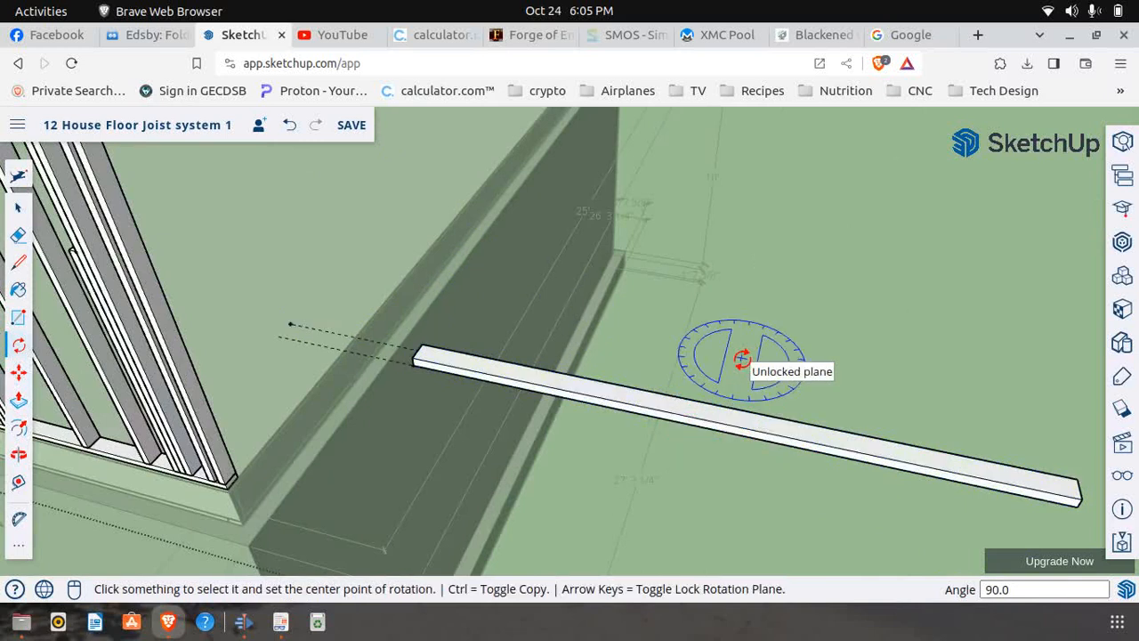
Erase the dashed leftover edges extending from the end of the copied trimmer inside its component
{"action": "left_click", "coordinate": [17, 235]}
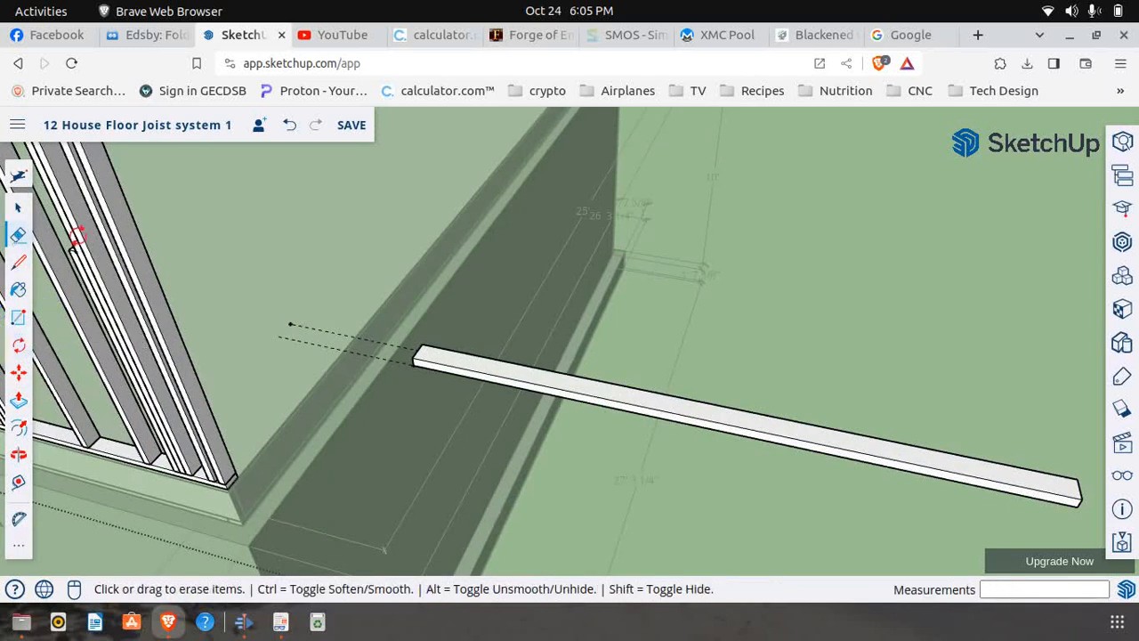
{"action": "right_click", "coordinate": [303, 329]}
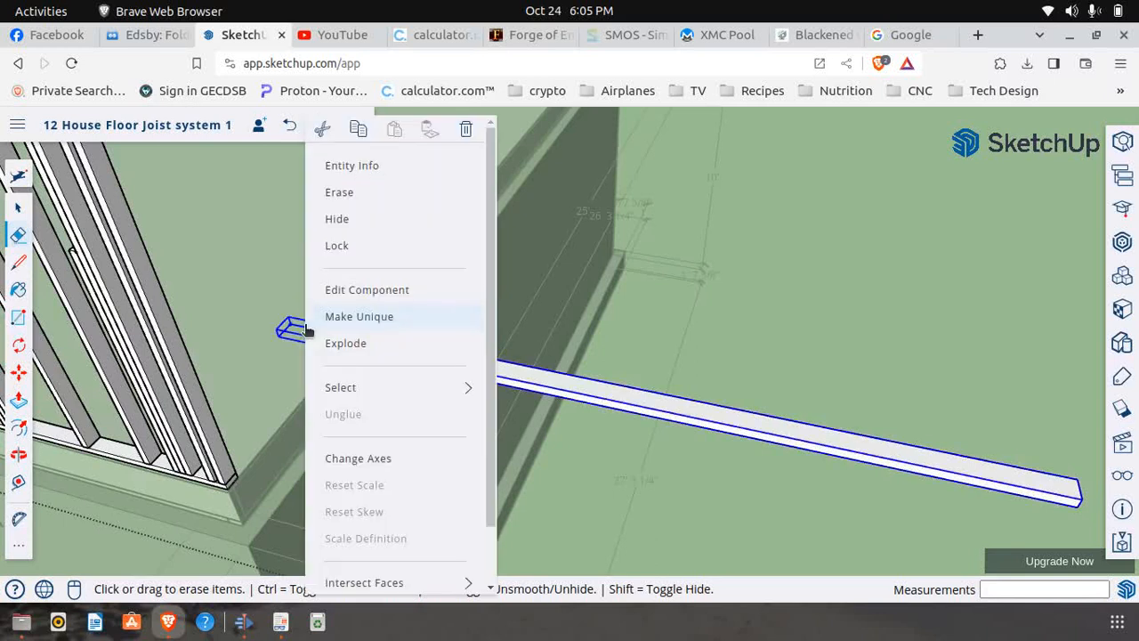
{"action": "left_click", "coordinate": [382, 290]}
{"action": "left_click", "coordinate": [293, 319]}
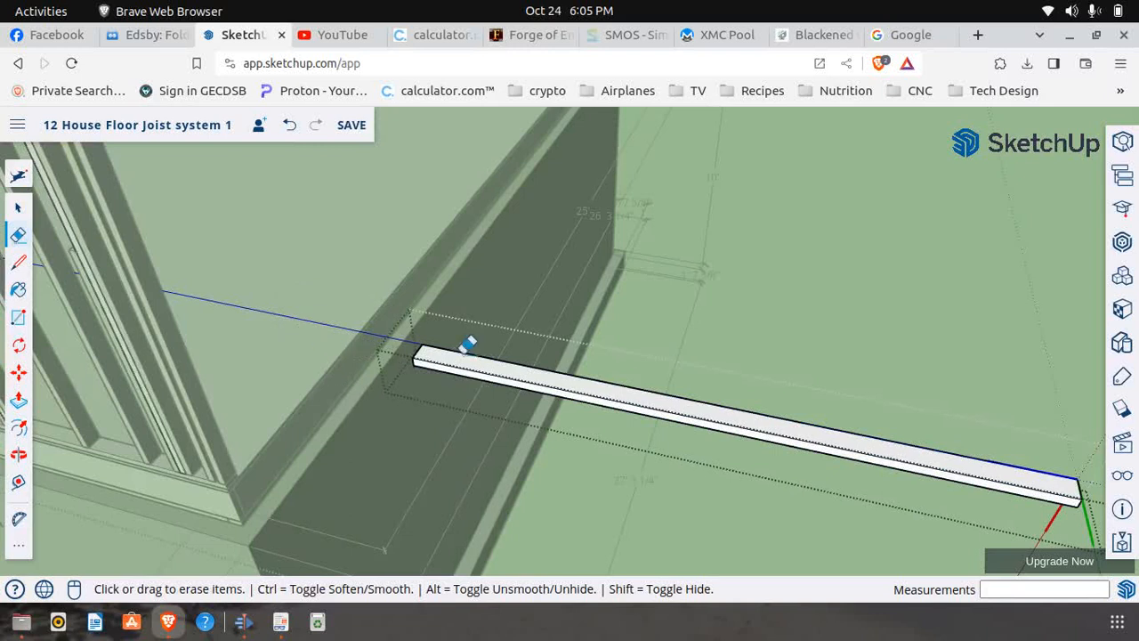
{"action": "left_click", "coordinate": [18, 207]}
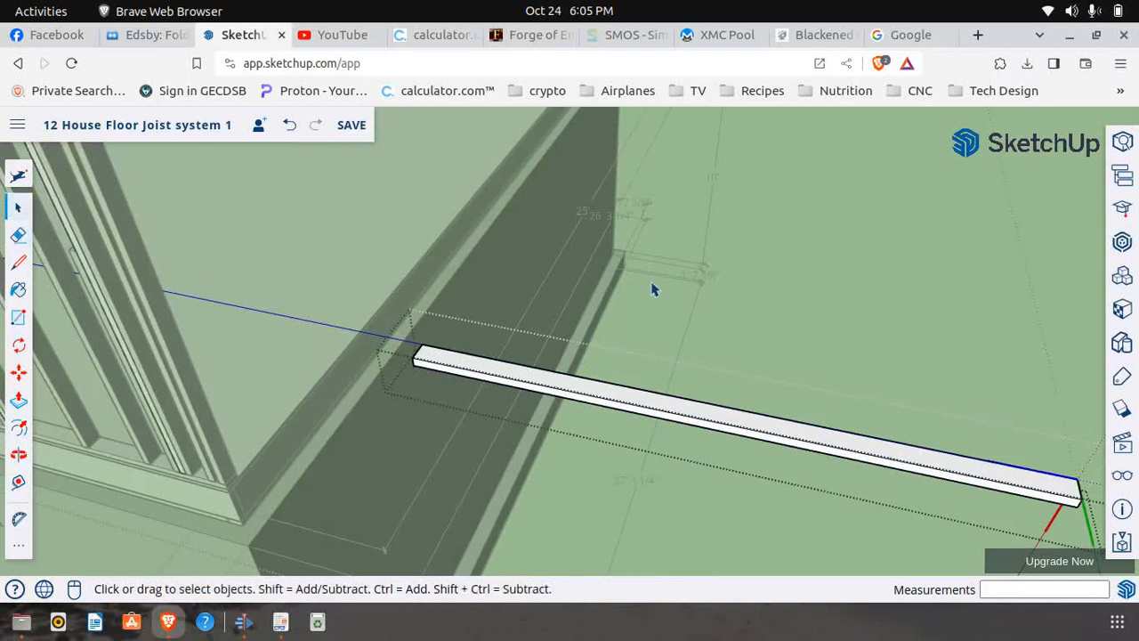
Make the horizontal board outside the wall a unique component
{"action": "scroll", "coordinate": [652, 294], "scroll_direction": "down", "scroll_amount": 5}
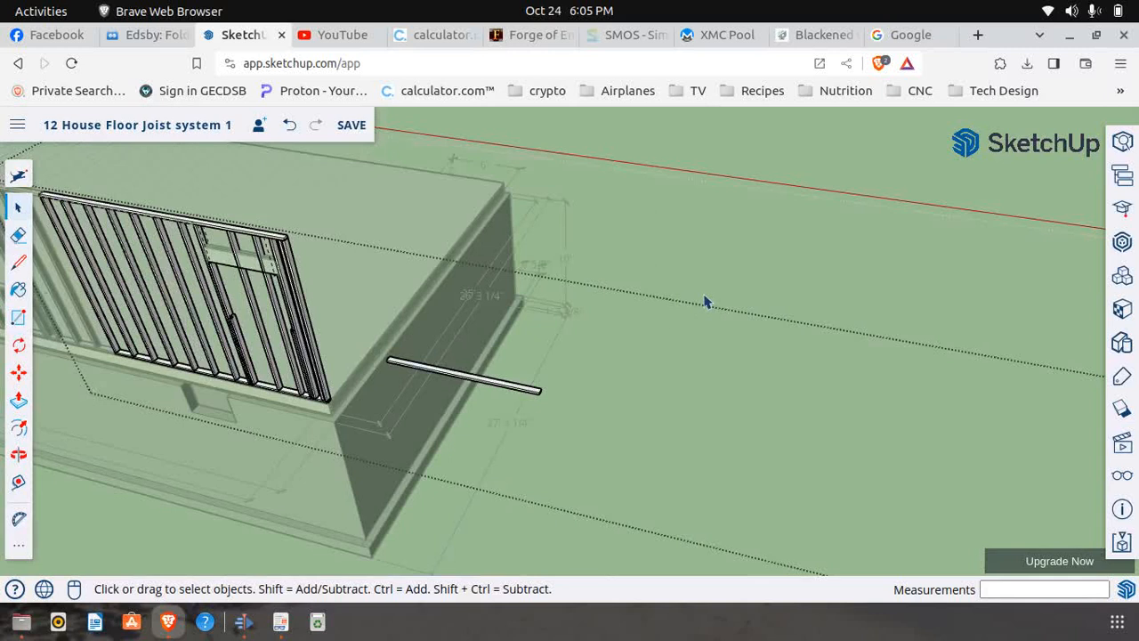
{"action": "left_click", "coordinate": [509, 388]}
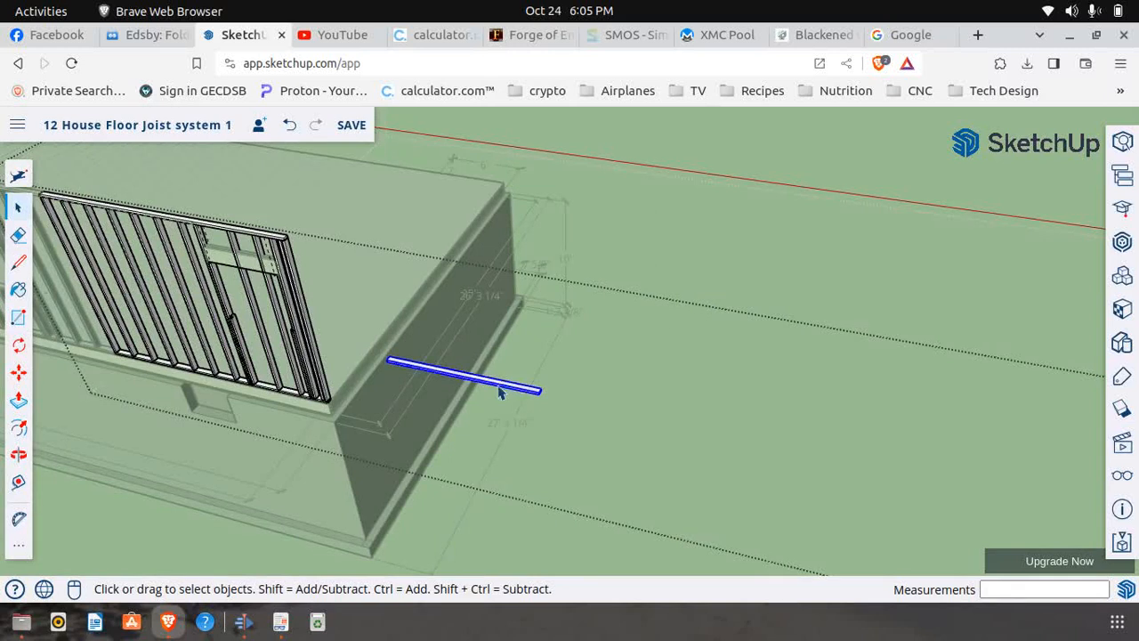
{"action": "right_click", "coordinate": [509, 388]}
{"action": "left_click", "coordinate": [551, 317]}
Move the horizontal board by its lower front end corner about 8' 7 9/16" onto the short stud at Window 5's first trimmer as the sill
{"action": "scroll", "coordinate": [338, 358], "scroll_direction": "down", "scroll_amount": 3}
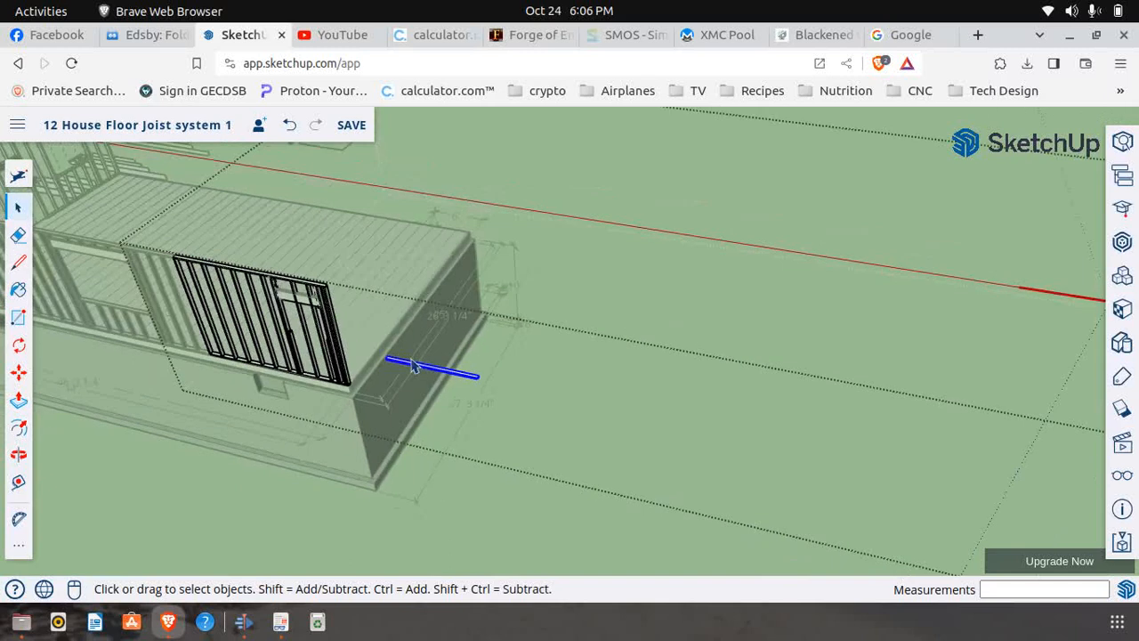
{"action": "left_click", "coordinate": [18, 372]}
{"action": "scroll", "coordinate": [385, 365], "scroll_direction": "up", "scroll_amount": 4}
{"action": "scroll", "coordinate": [392, 349], "scroll_direction": "up", "scroll_amount": 3}
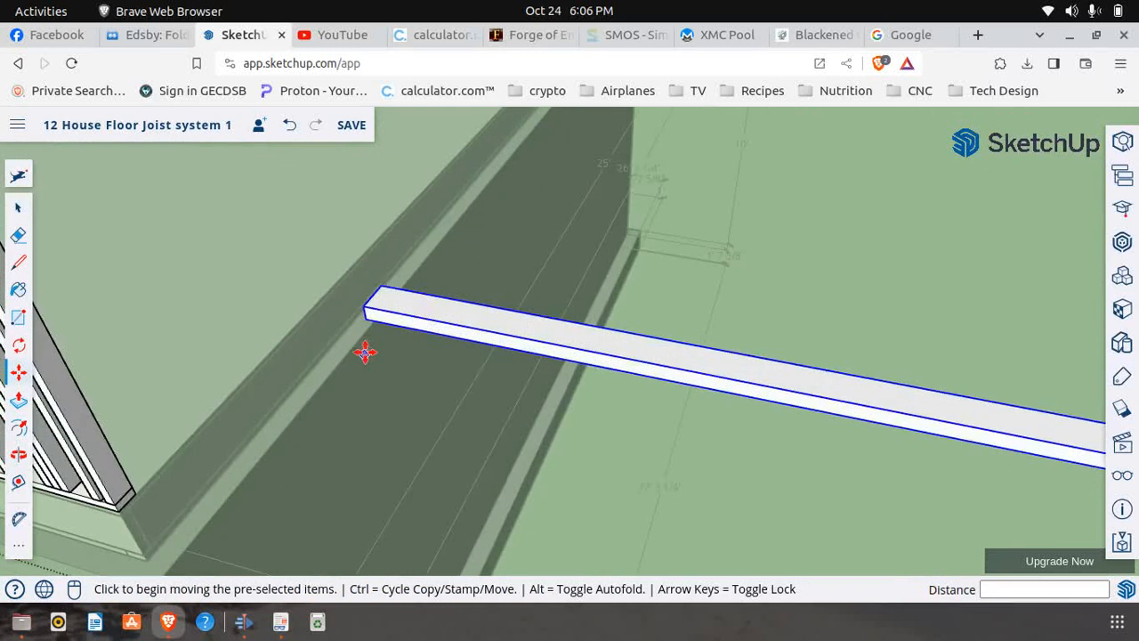
{"action": "left_click", "coordinate": [371, 325]}
{"action": "scroll", "coordinate": [487, 420], "scroll_direction": "down", "scroll_amount": 3}
{"action": "scroll", "coordinate": [498, 423], "scroll_direction": "down", "scroll_amount": 3}
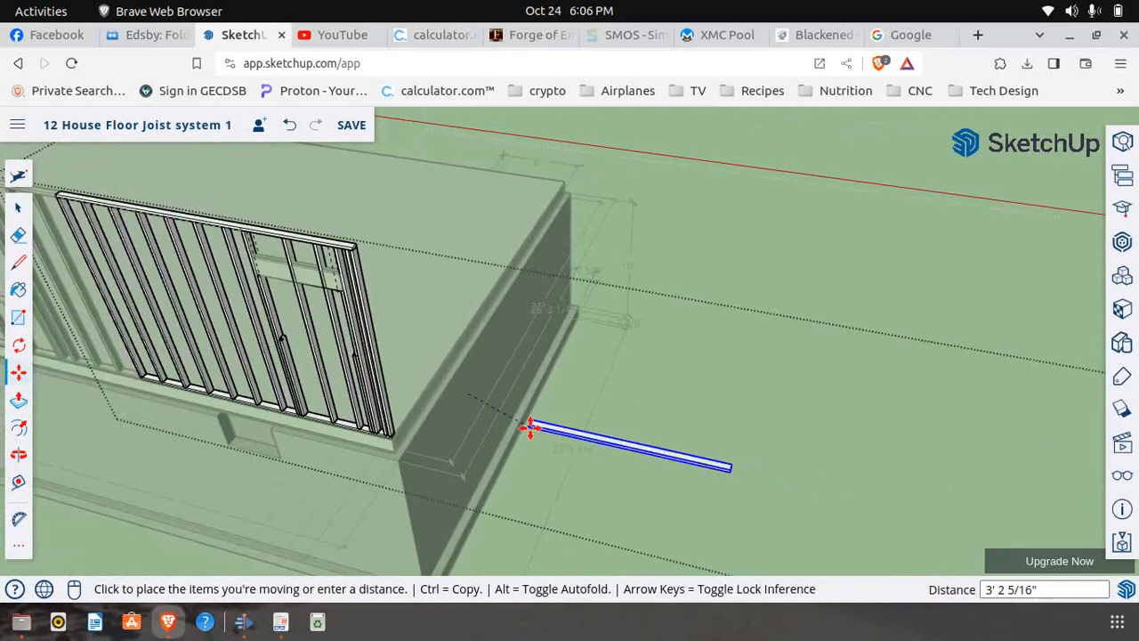
{"action": "scroll", "coordinate": [258, 343], "scroll_direction": "up", "scroll_amount": 3}
{"action": "scroll", "coordinate": [272, 347], "scroll_direction": "up", "scroll_amount": 6}
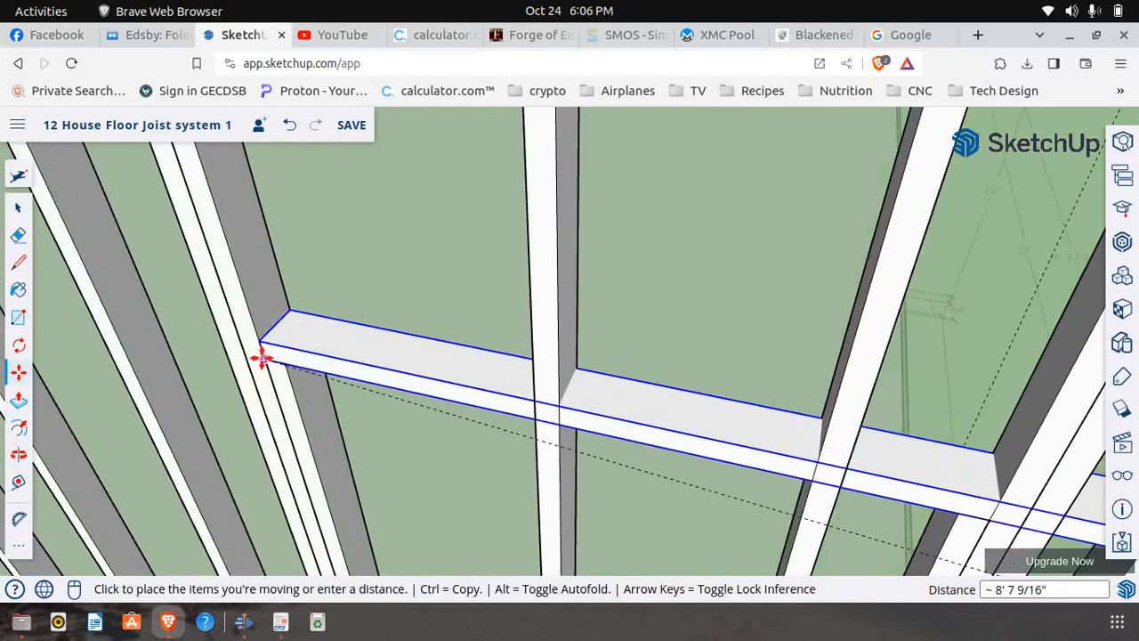
{"action": "left_click", "coordinate": [262, 358]}
{"action": "scroll", "coordinate": [183, 321], "scroll_direction": "down", "scroll_amount": 5}
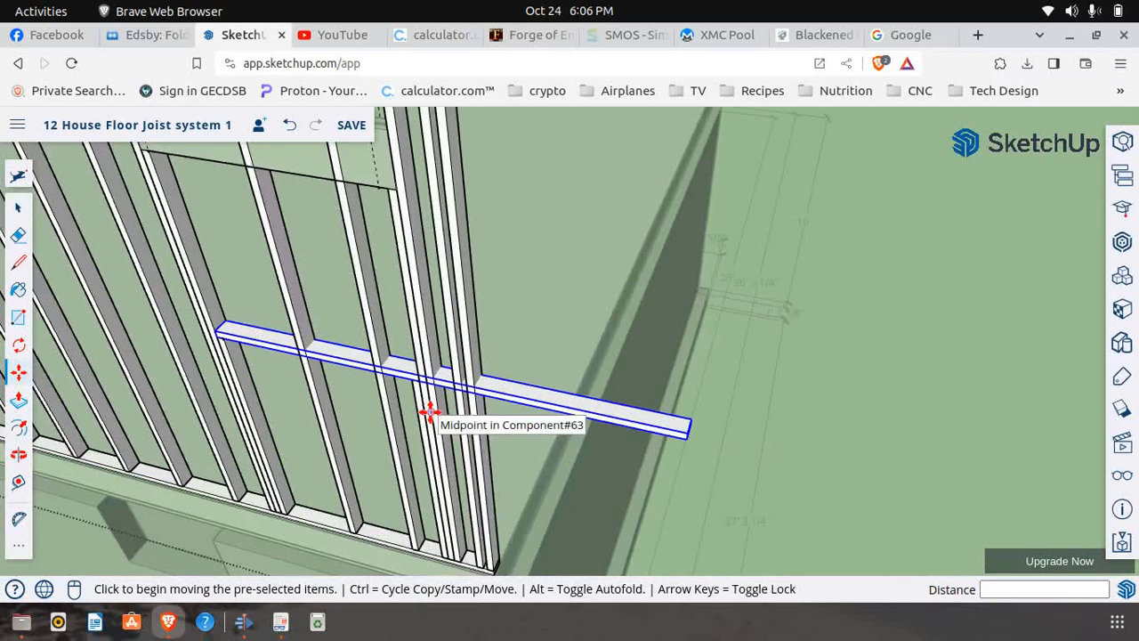
Inside Window 5's sill component, draw a 1 1/2" line across the front face where it meets the far trimmer
{"action": "left_click", "coordinate": [18, 207]}
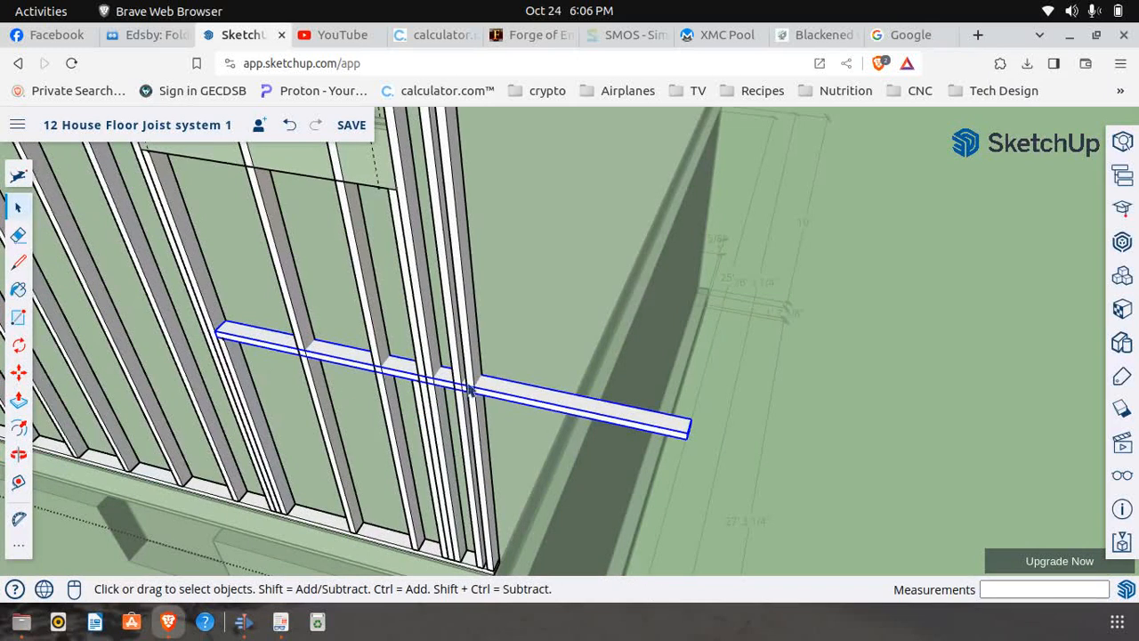
{"action": "right_click", "coordinate": [516, 402]}
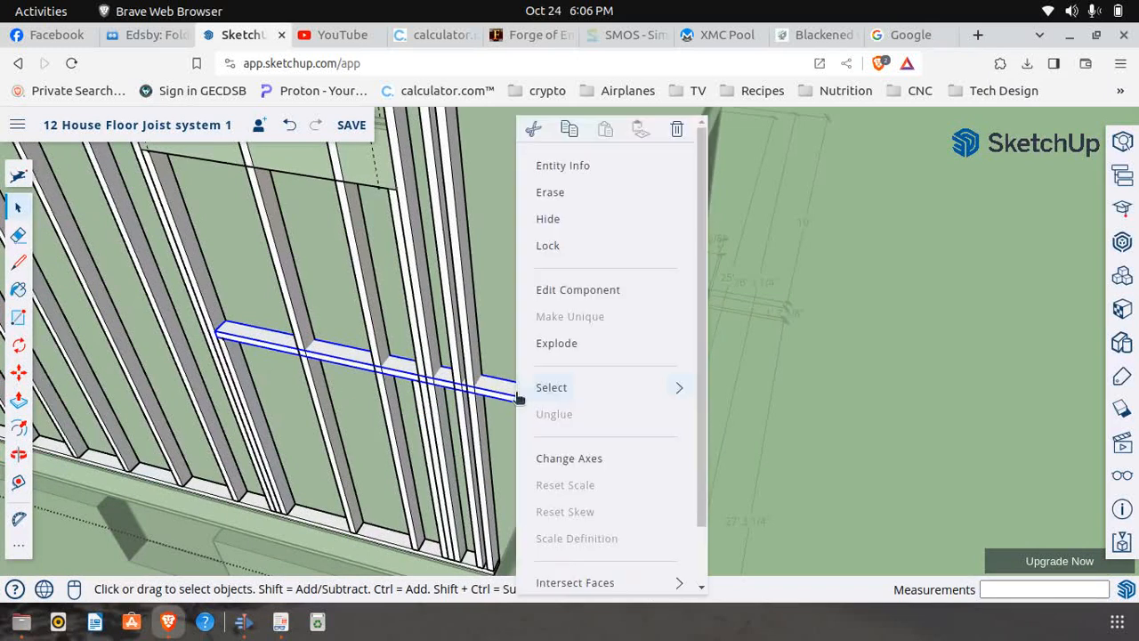
{"action": "left_click", "coordinate": [553, 300]}
{"action": "left_click", "coordinate": [17, 262]}
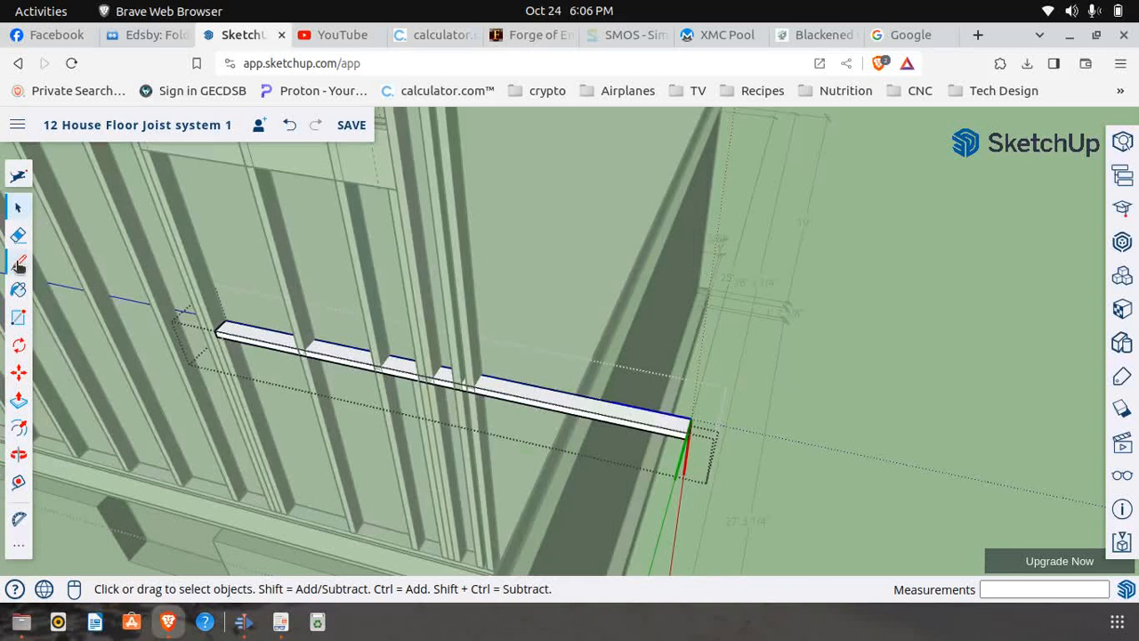
{"action": "scroll", "coordinate": [416, 403], "scroll_direction": "up", "scroll_amount": 5}
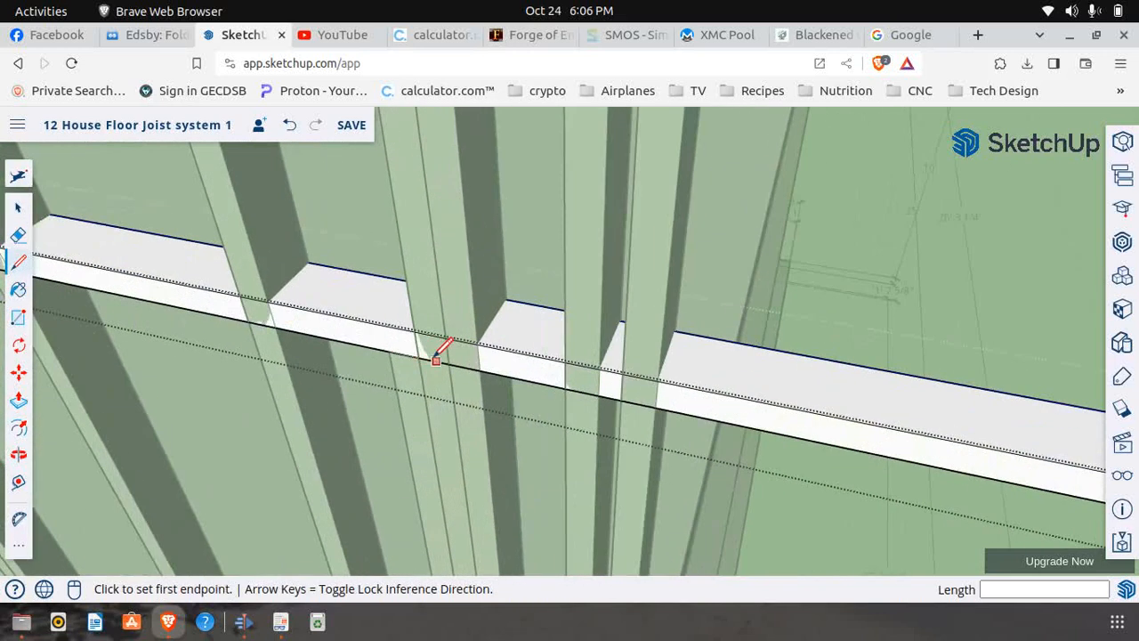
{"action": "left_click", "coordinate": [418, 357]}
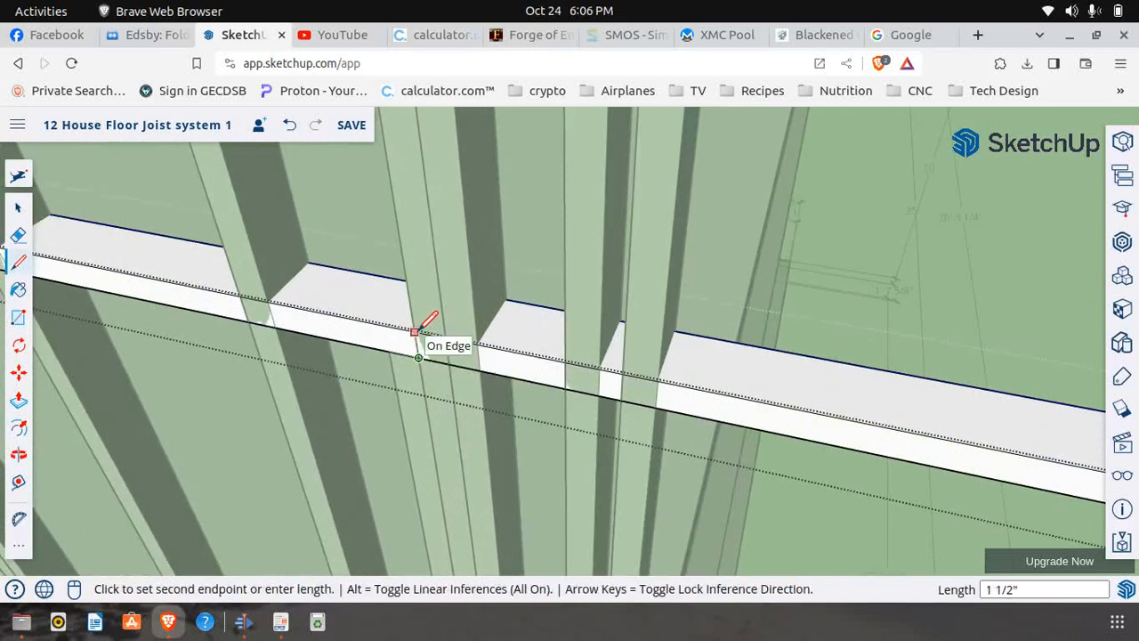
{"action": "left_click", "coordinate": [415, 329]}
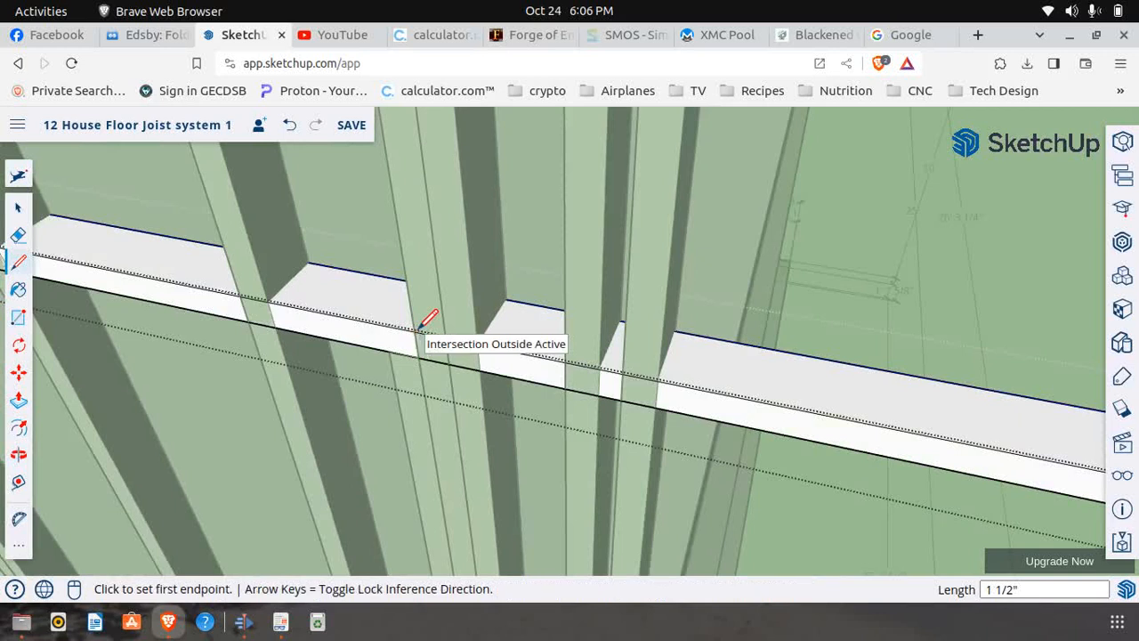
Push the sill's excess length beyond the line back 3 1/2" to remove it, and close the component
{"action": "left_click", "coordinate": [19, 401]}
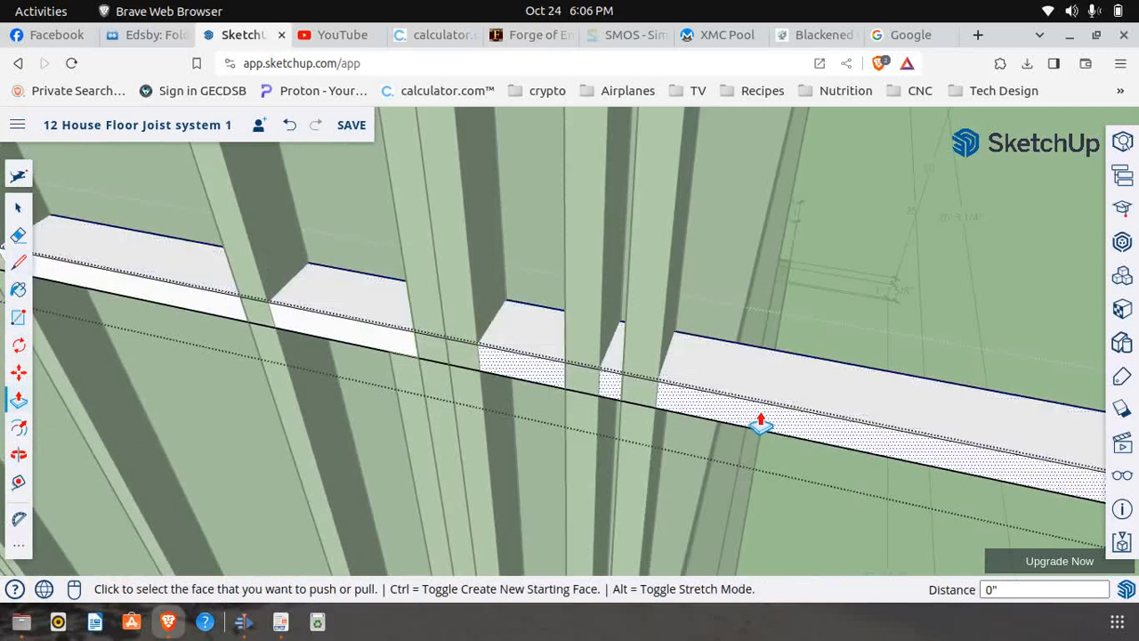
{"action": "left_click", "coordinate": [759, 427]}
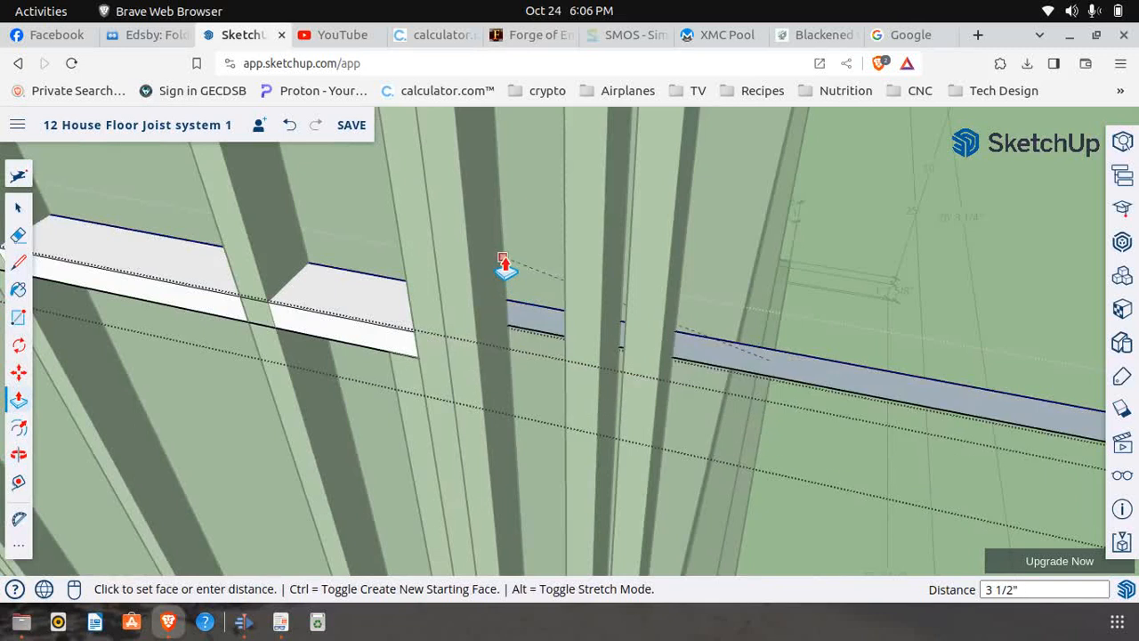
{"action": "left_click", "coordinate": [564, 289]}
{"action": "middle_click_drag", "start_coordinate": [642, 321], "coordinate": [172, 297]}
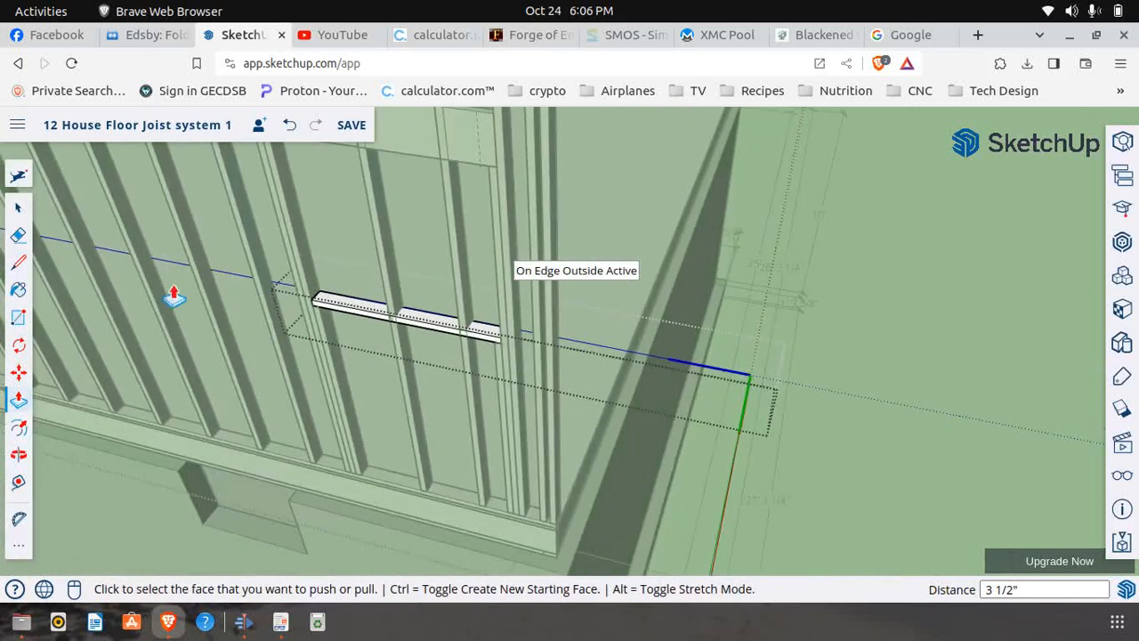
{"action": "left_click", "coordinate": [19, 208]}
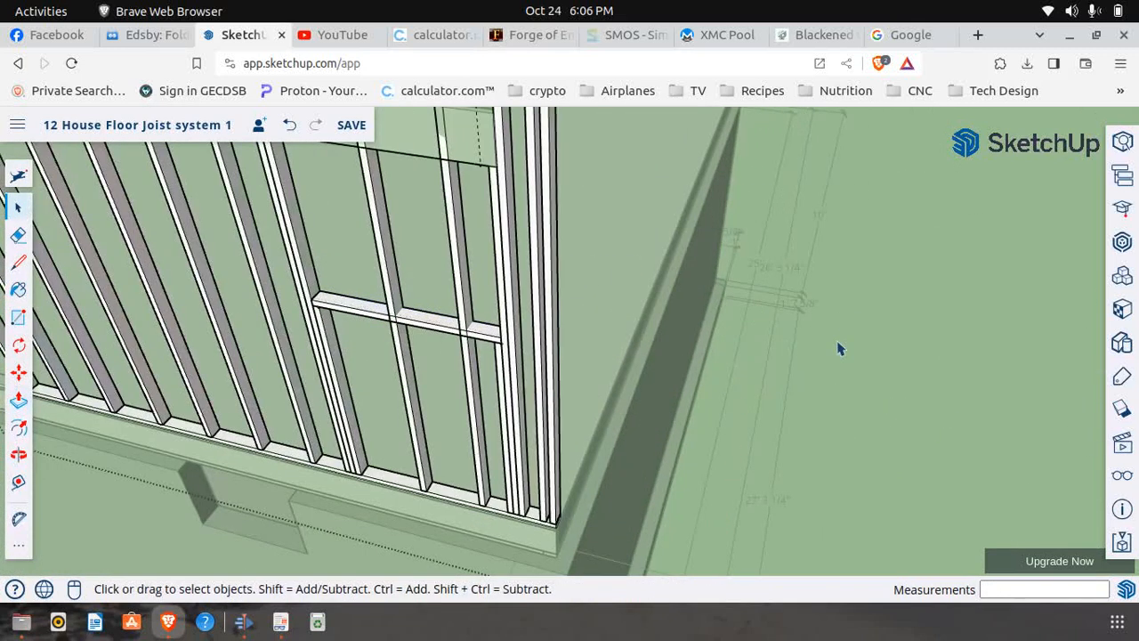
Make the first full-height stud crossing Window 5's opening unique and open that component for editing
{"action": "middle_click_drag", "start_coordinate": [839, 349], "coordinate": [811, 378]}
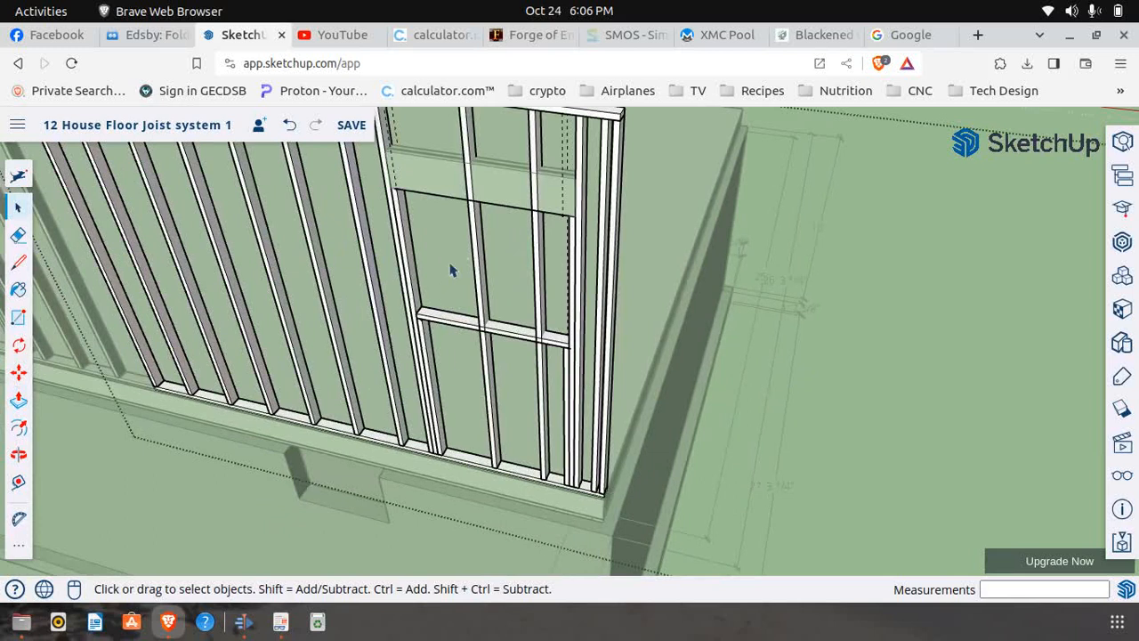
{"action": "left_click", "coordinate": [18, 454]}
{"action": "left_click_drag", "start_coordinate": [682, 436], "coordinate": [556, 416]}
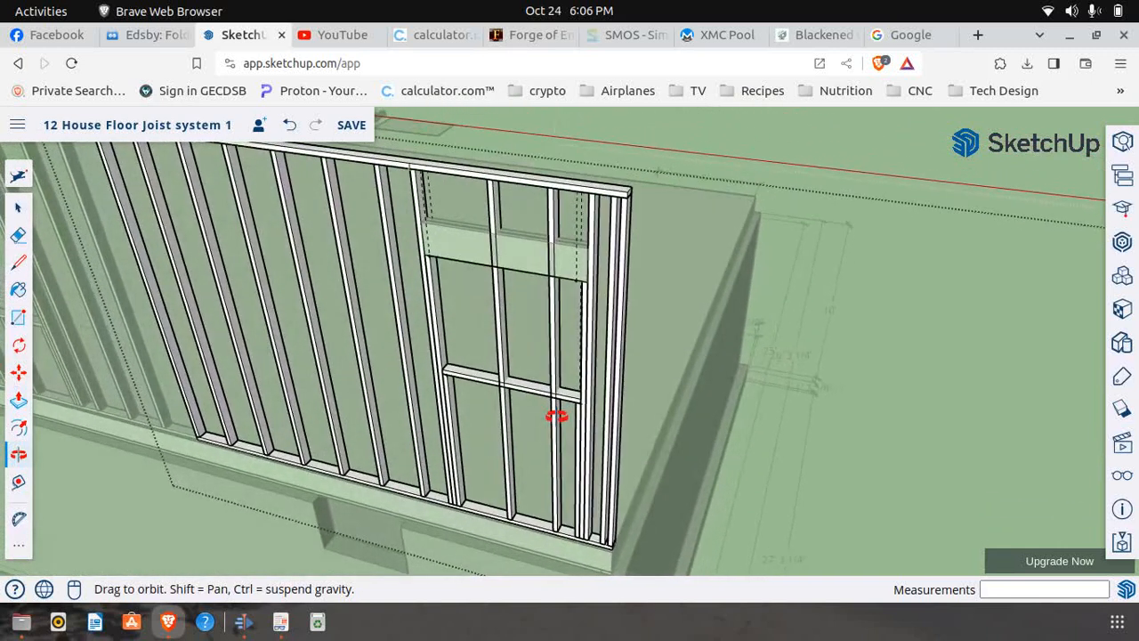
{"action": "left_click", "coordinate": [19, 208]}
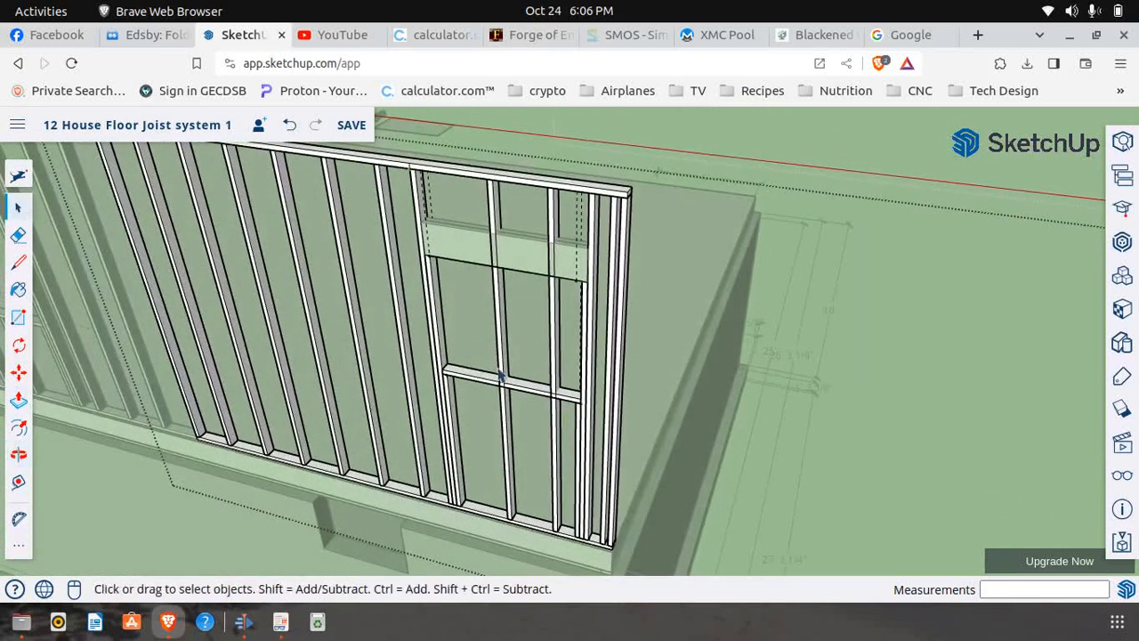
{"action": "scroll", "coordinate": [503, 400], "scroll_direction": "up", "scroll_amount": 3}
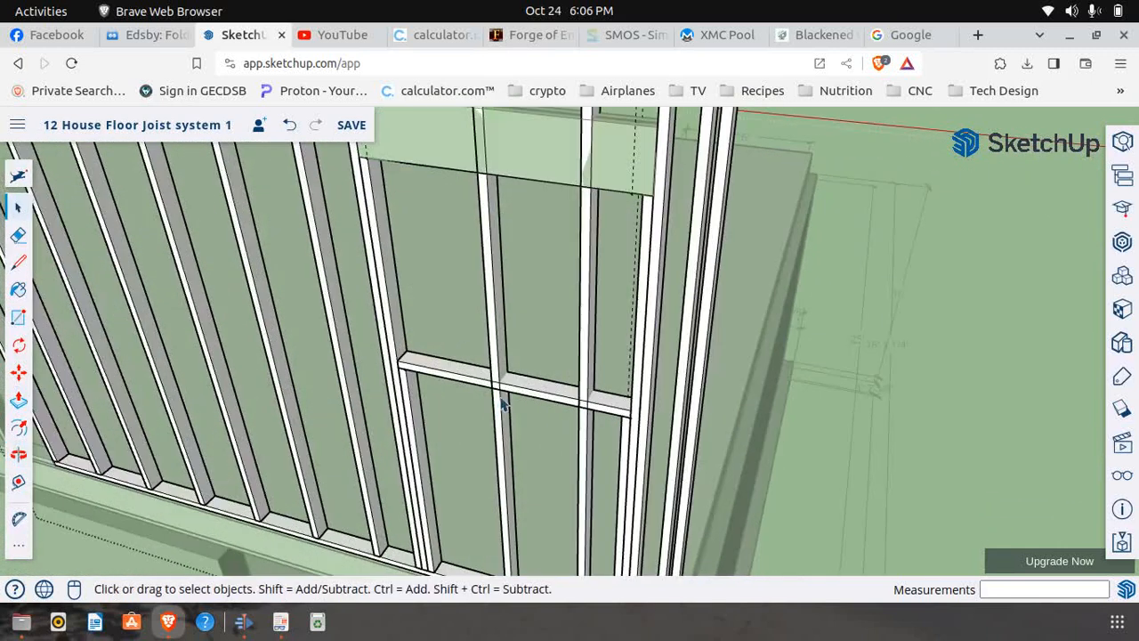
{"action": "left_click", "coordinate": [498, 457]}
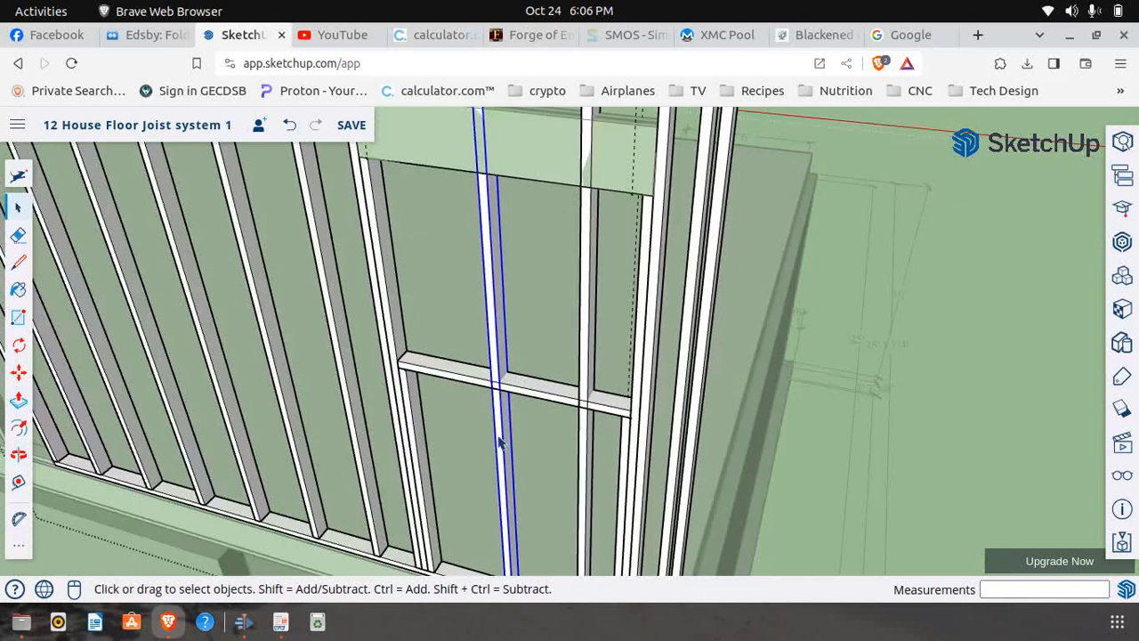
{"action": "right_click", "coordinate": [503, 436]}
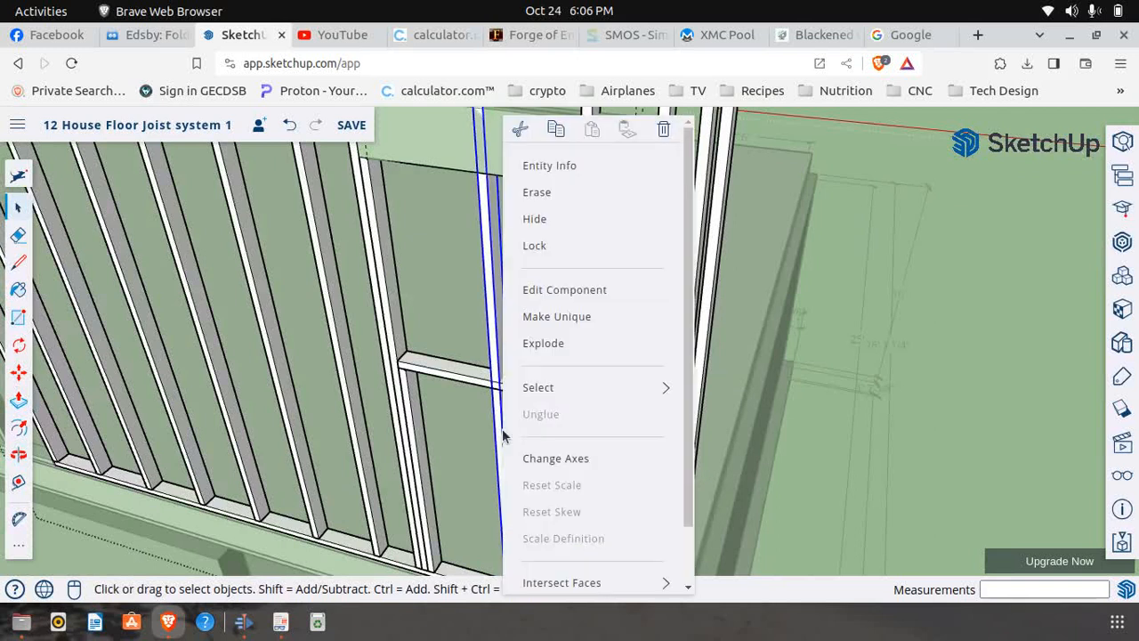
{"action": "left_click", "coordinate": [548, 318]}
{"action": "right_click", "coordinate": [502, 440]}
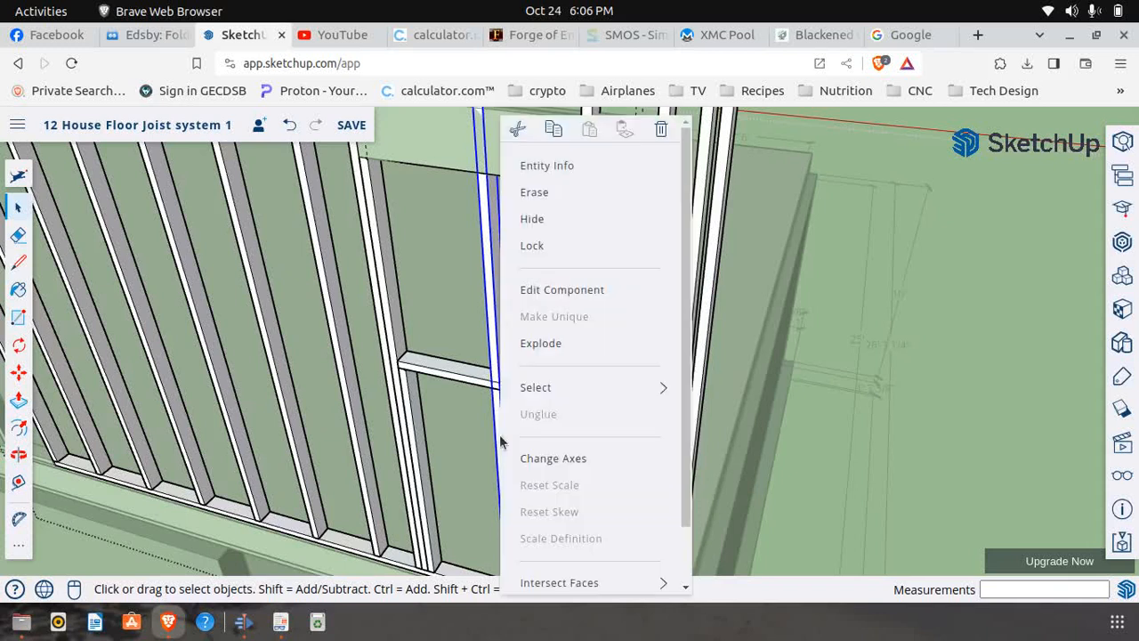
{"action": "left_click", "coordinate": [545, 299]}
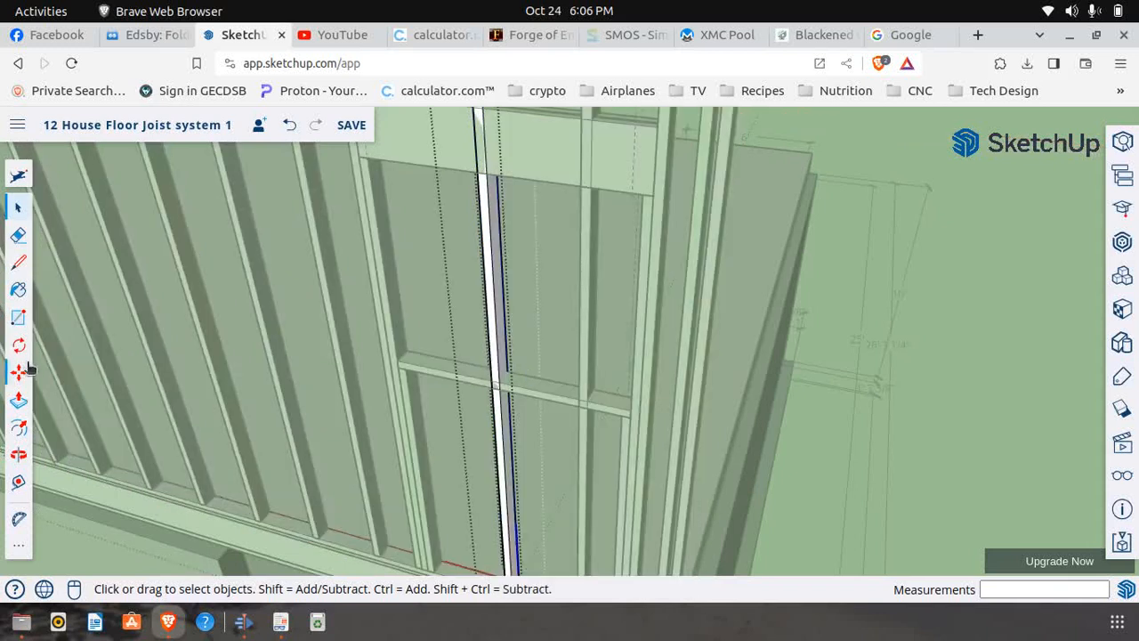
Draw a 4' 1/2" by 1 1/2" rectangle on the stud's front face from the sill's underside to the header's top edge
{"action": "left_click", "coordinate": [18, 318]}
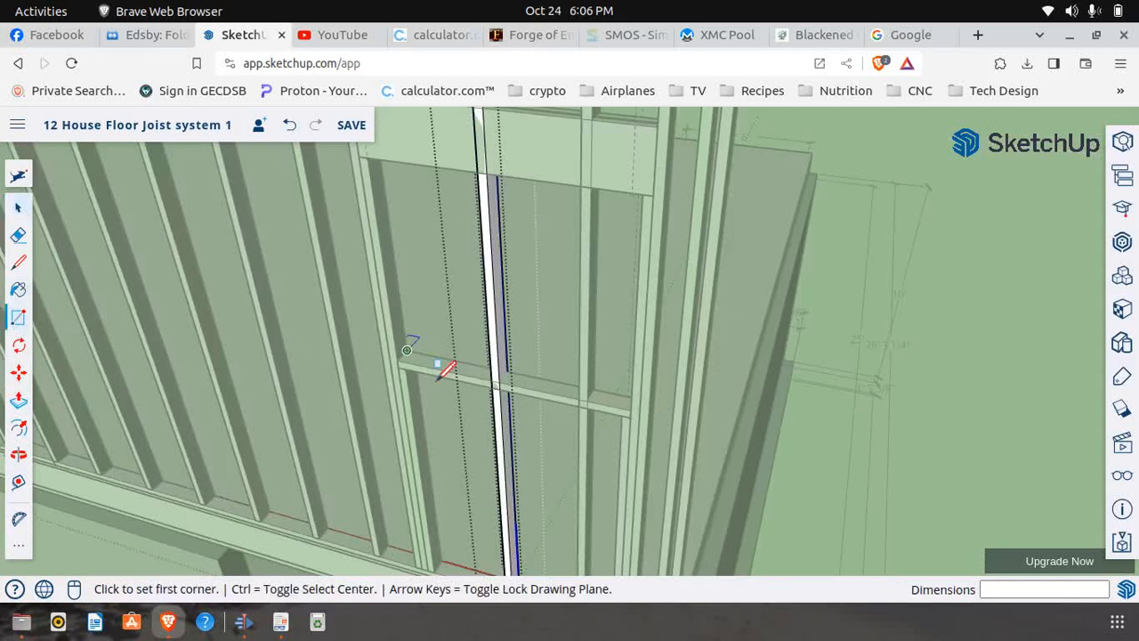
{"action": "scroll", "coordinate": [427, 352], "scroll_direction": "up", "scroll_amount": 4}
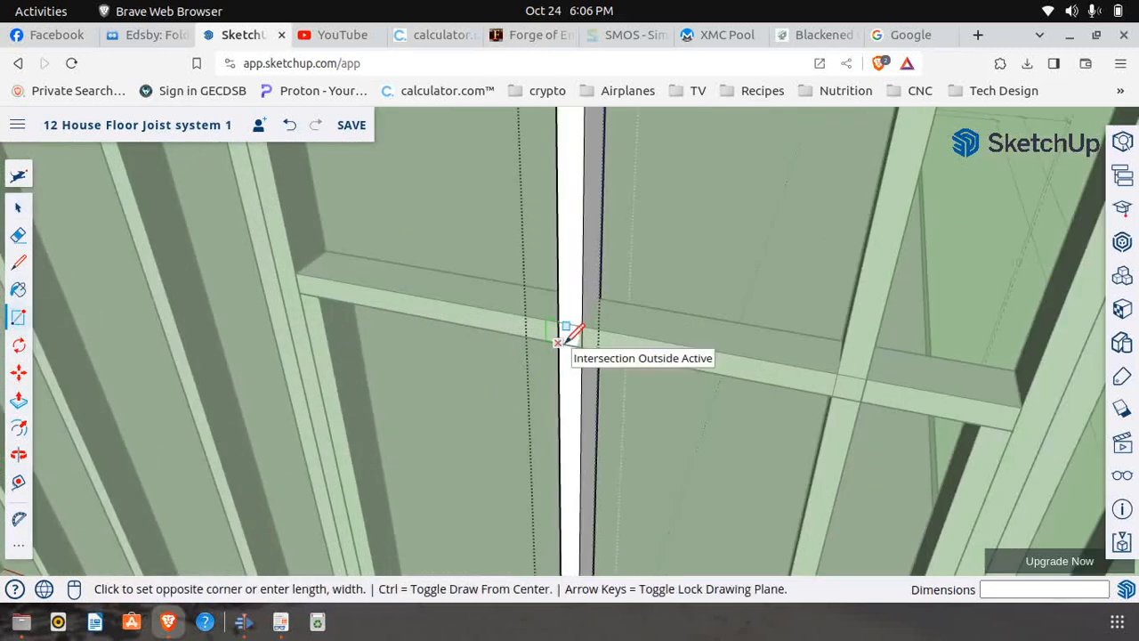
{"action": "left_click", "coordinate": [566, 336]}
{"action": "scroll", "coordinate": [528, 423], "scroll_direction": "down", "scroll_amount": 5}
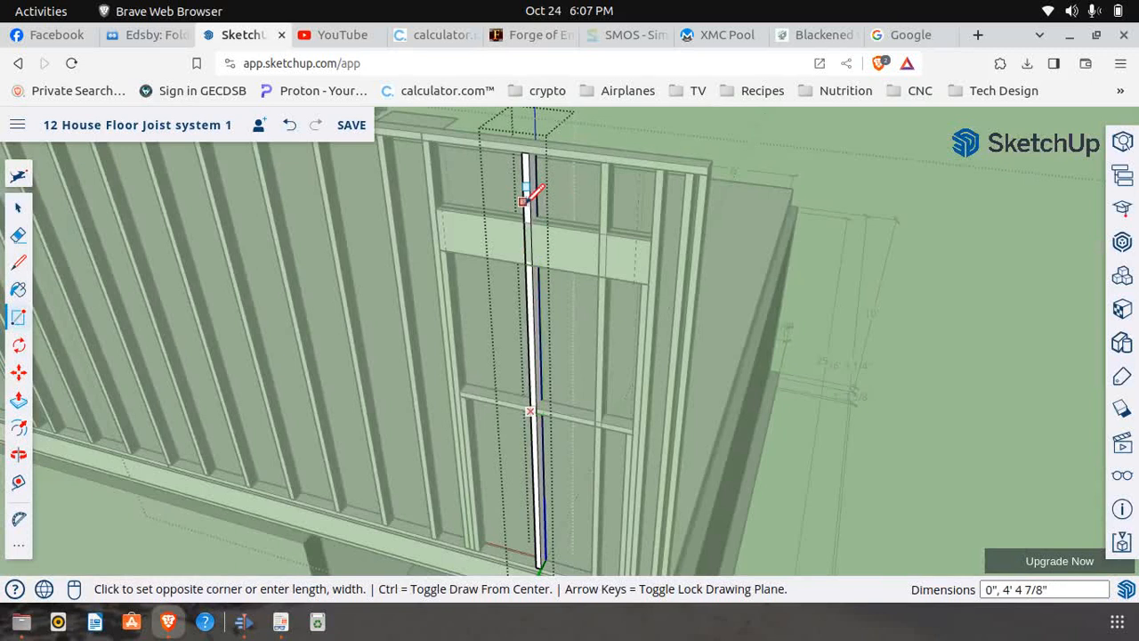
{"action": "scroll", "coordinate": [534, 206], "scroll_direction": "up", "scroll_amount": 4}
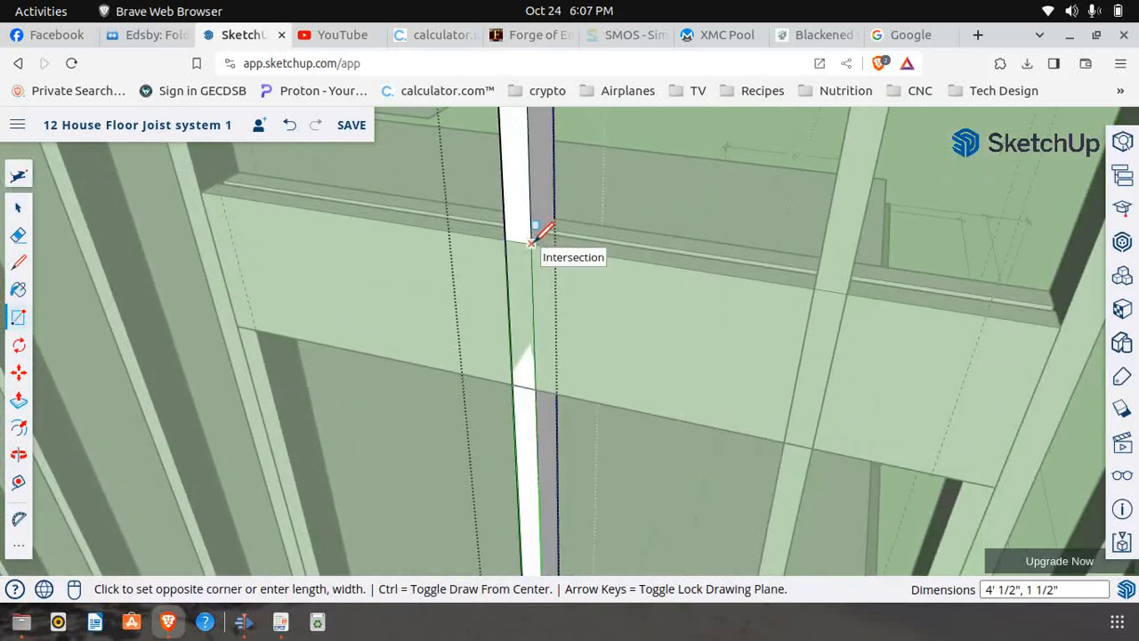
{"action": "left_click", "coordinate": [536, 234]}
Push the rectangle 3 1/2" through the stud's depth to cut out the section between sill and header
{"action": "scroll", "coordinate": [267, 365], "scroll_direction": "down", "scroll_amount": 3}
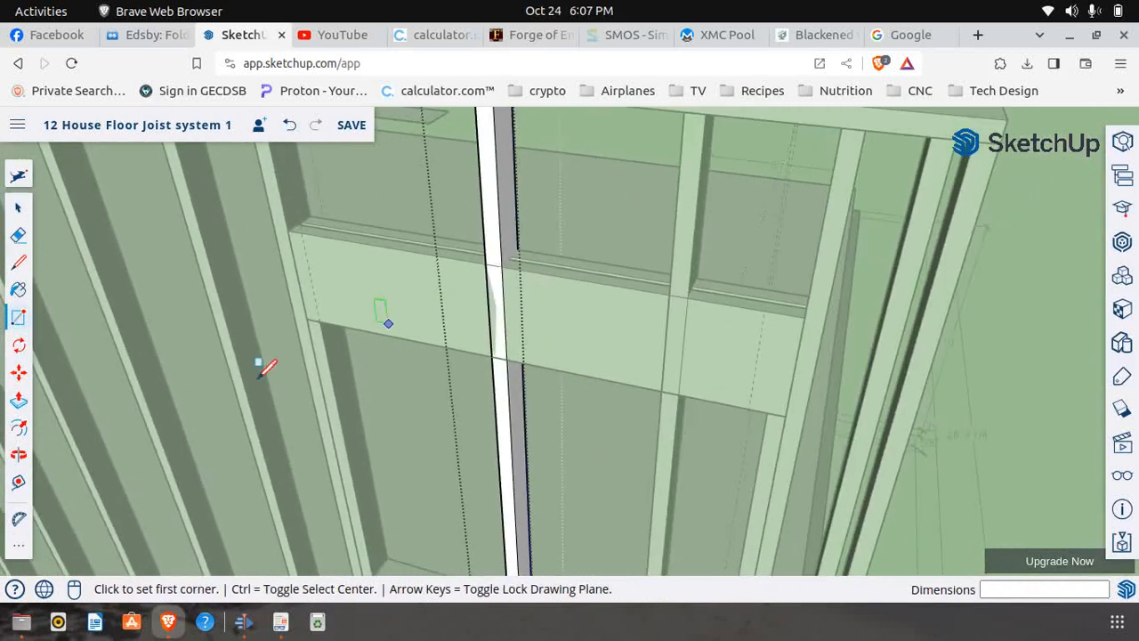
{"action": "left_click", "coordinate": [17, 400]}
{"action": "left_click", "coordinate": [507, 434]}
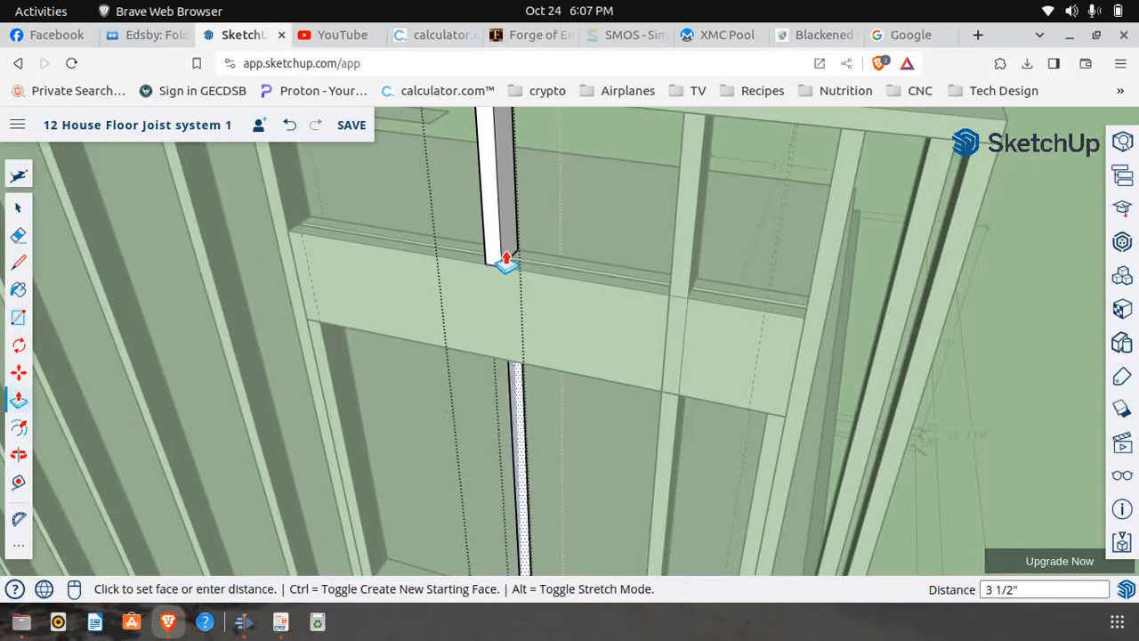
{"action": "left_click", "coordinate": [521, 230]}
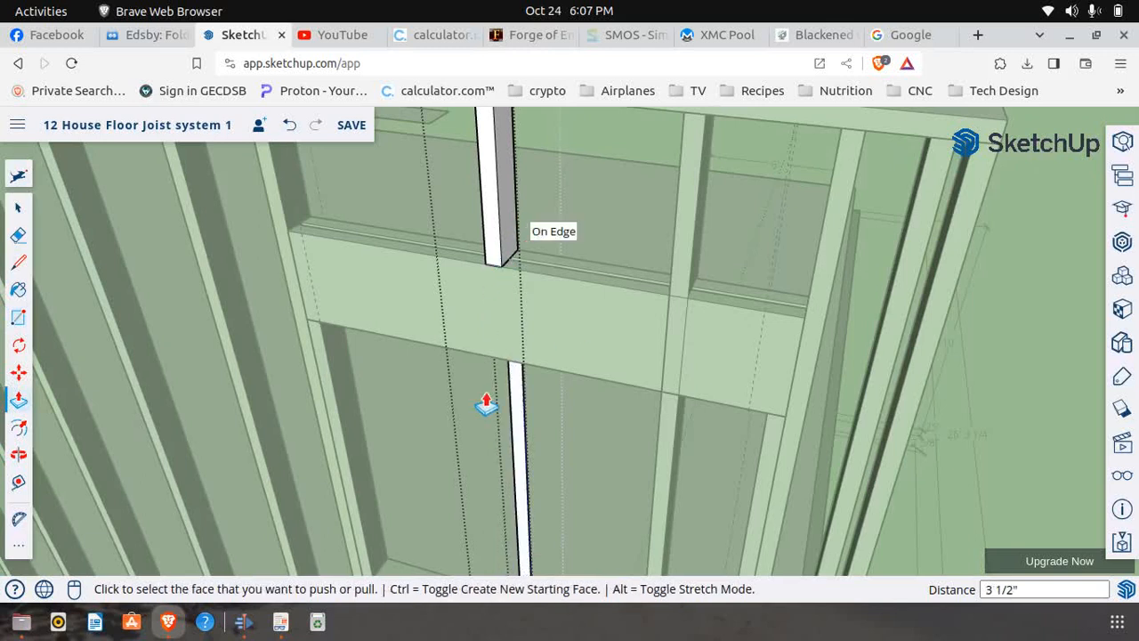
Erase the leftover strip of the cut stud inside the window opening and close the component
{"action": "left_click", "coordinate": [18, 235]}
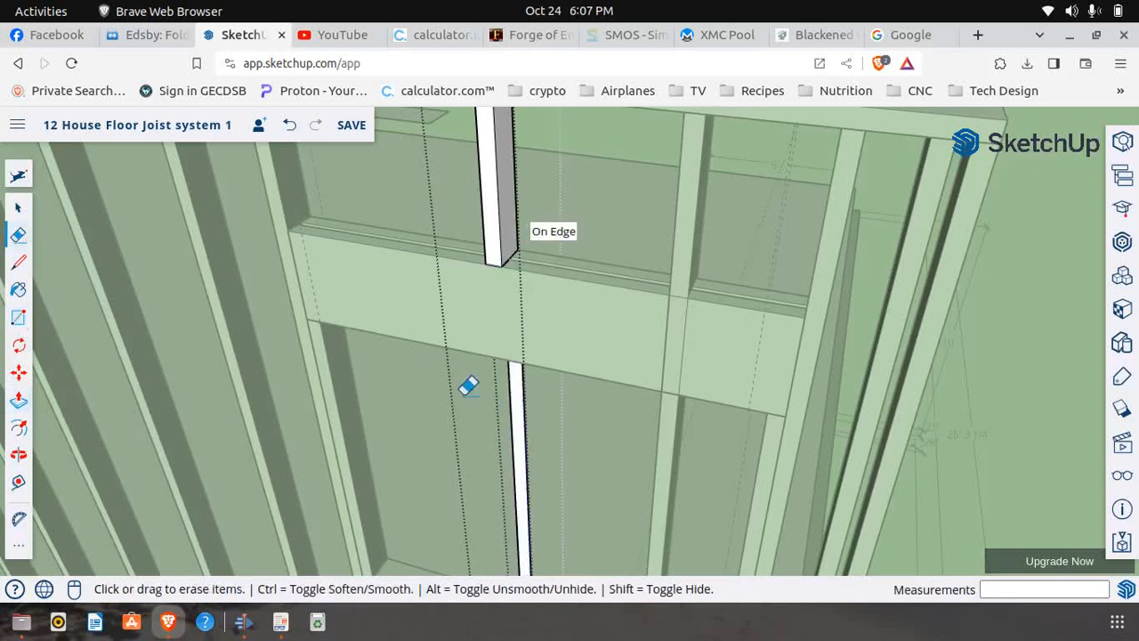
{"action": "left_click", "coordinate": [530, 414]}
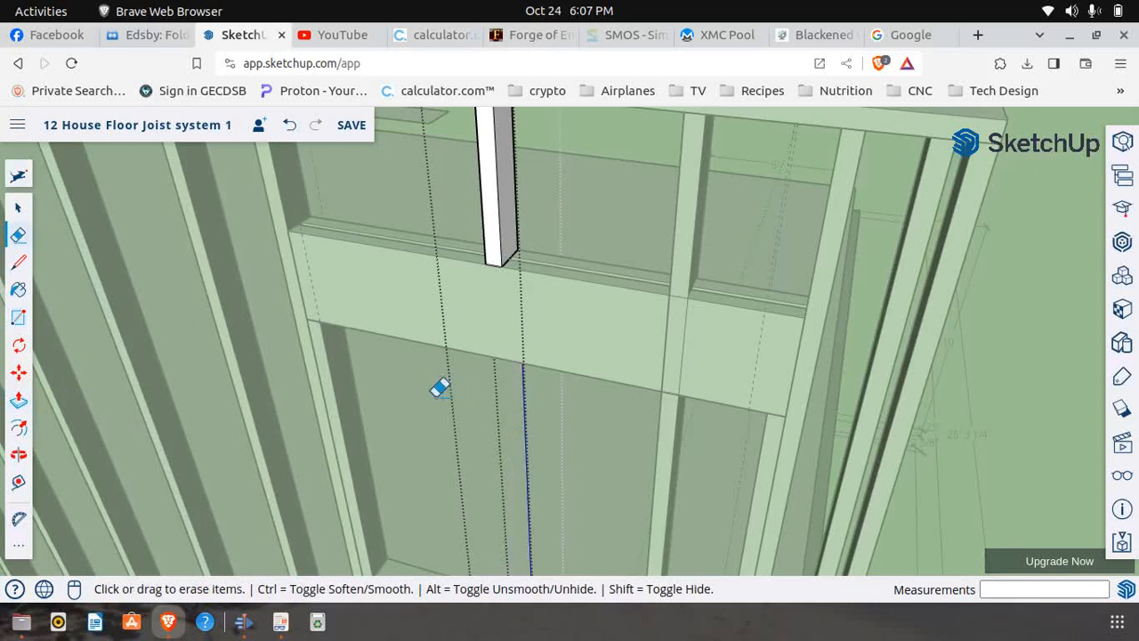
{"action": "scroll", "coordinate": [436, 374], "scroll_direction": "down", "scroll_amount": 5}
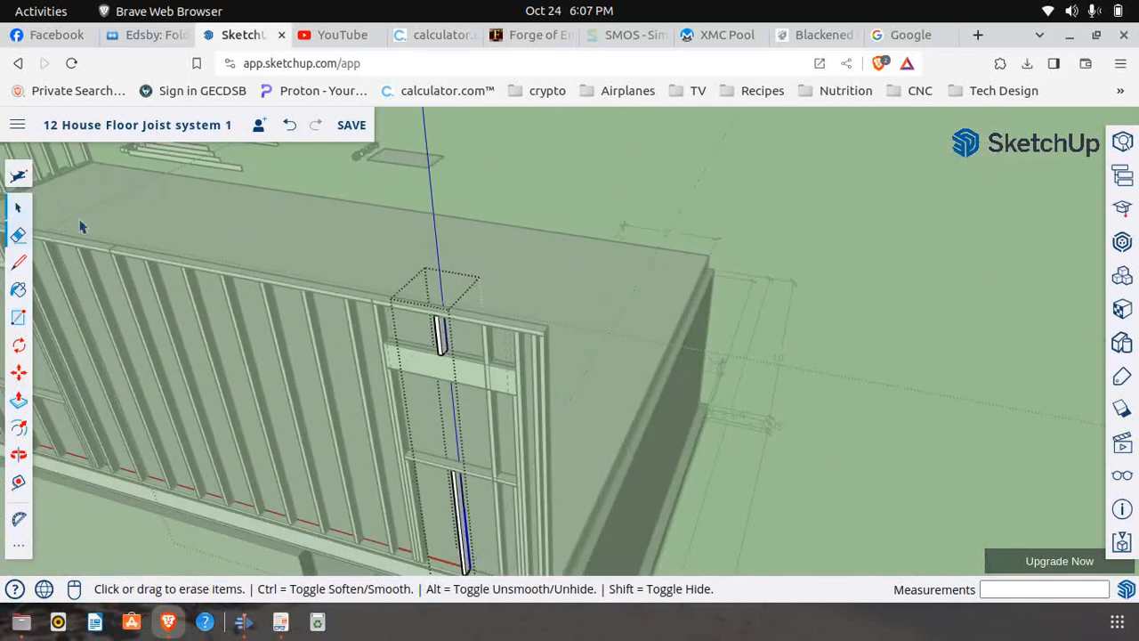
{"action": "left_click", "coordinate": [18, 207]}
{"action": "left_click", "coordinate": [619, 400]}
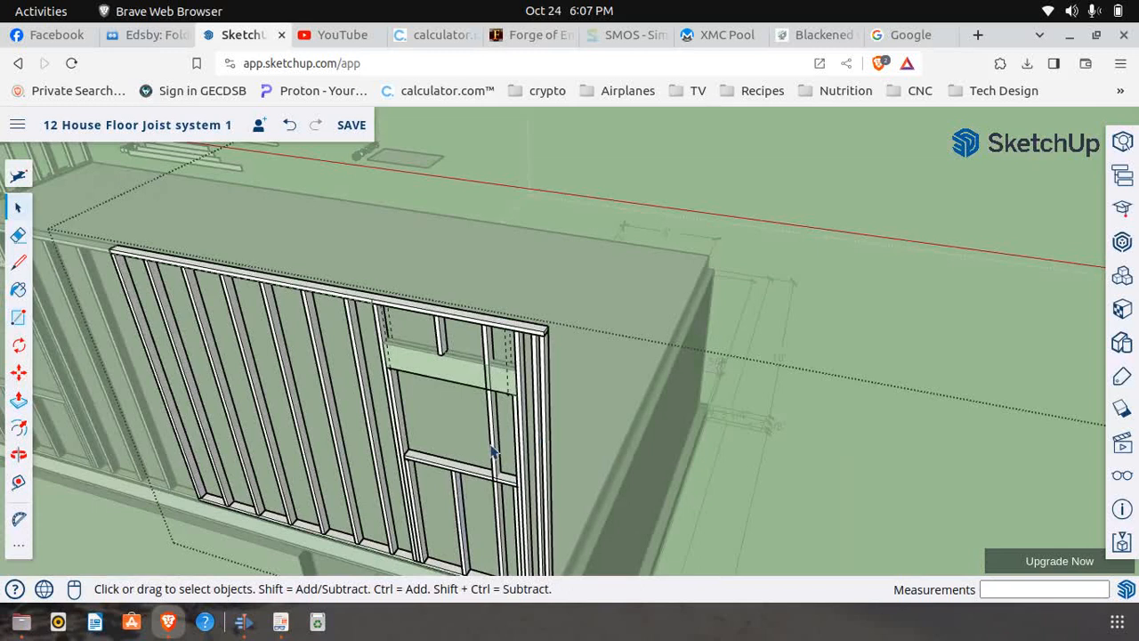
Make the remaining full-height stud crossing Window 5's opening unique and open that component for editing
{"action": "scroll", "coordinate": [492, 452], "scroll_direction": "up", "scroll_amount": 2}
{"action": "scroll", "coordinate": [472, 400], "scroll_direction": "down", "scroll_amount": 4}
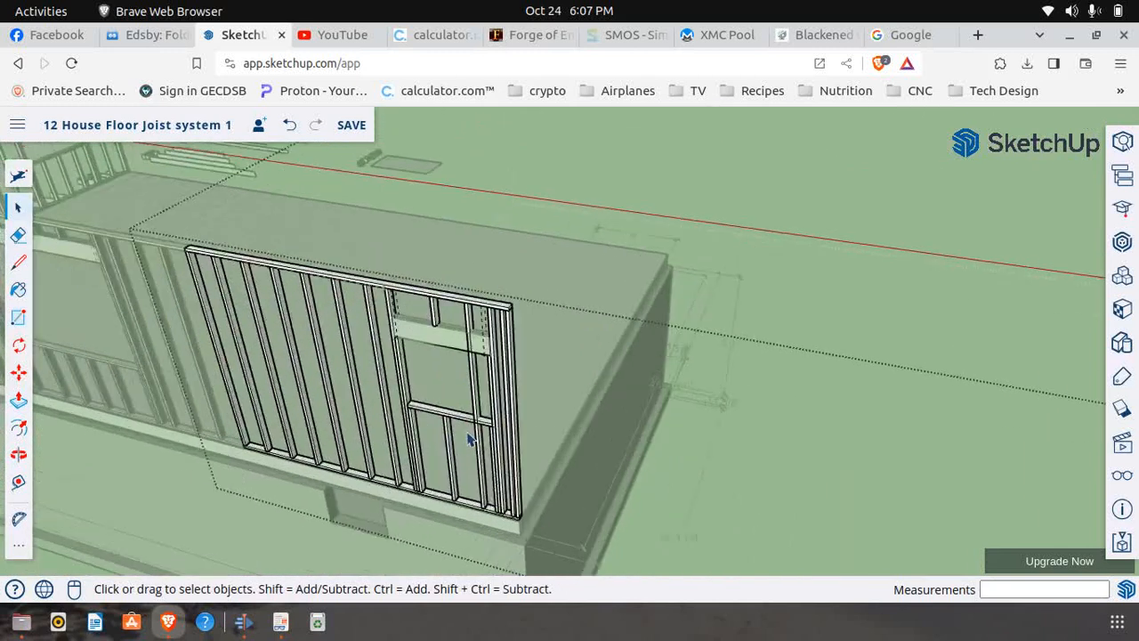
{"action": "scroll", "coordinate": [483, 378], "scroll_direction": "up", "scroll_amount": 4}
{"action": "right_click", "coordinate": [483, 376]}
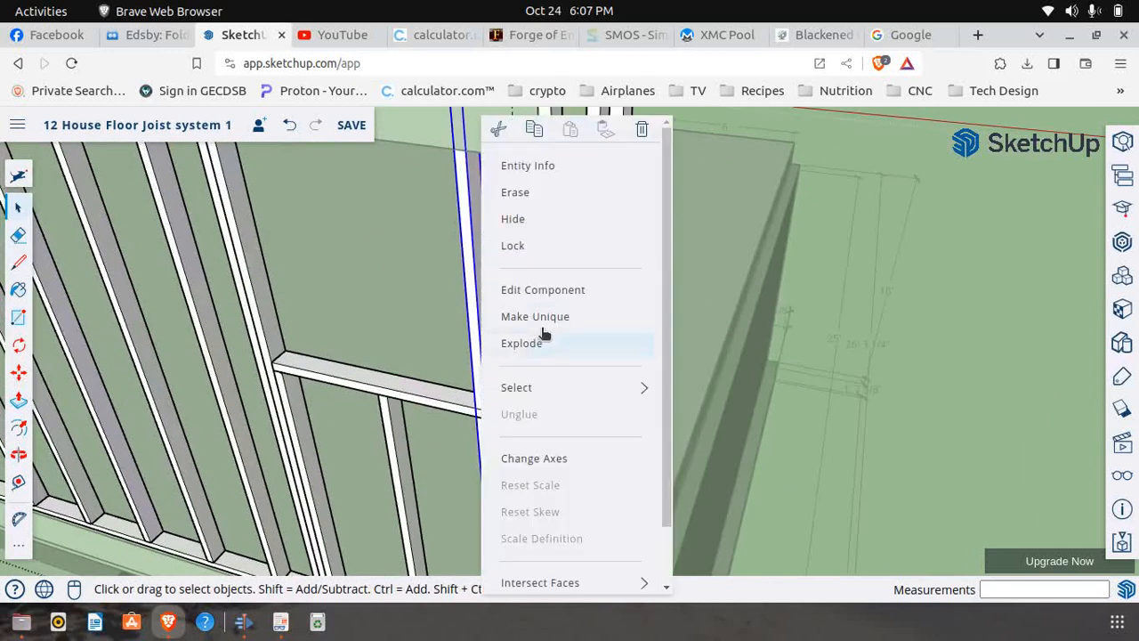
{"action": "left_click", "coordinate": [548, 324]}
{"action": "right_click", "coordinate": [487, 333]}
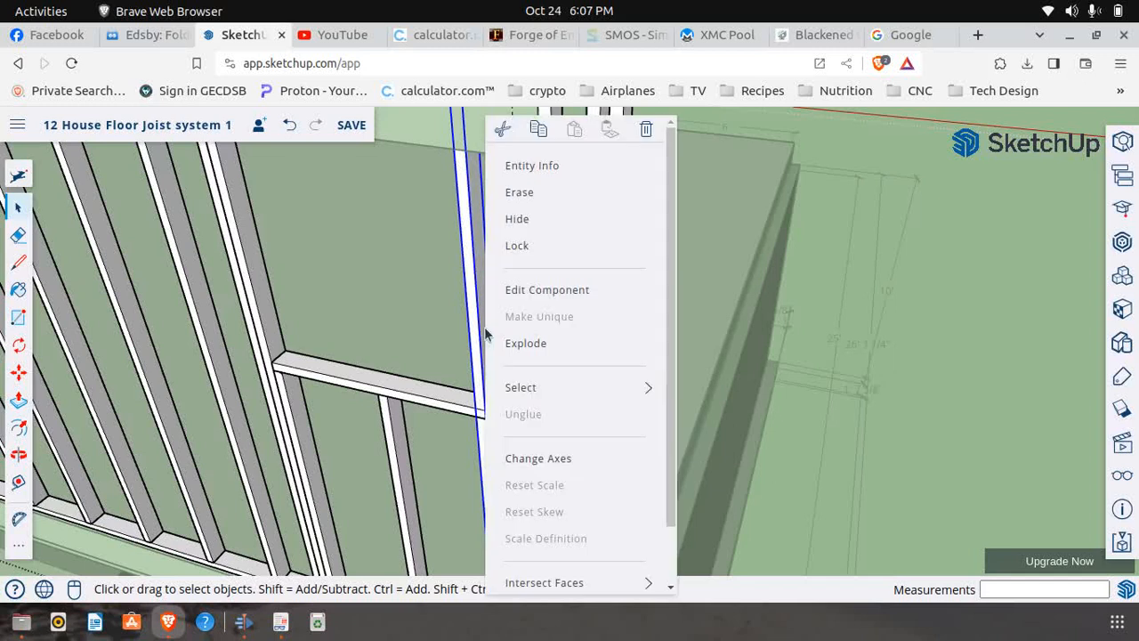
{"action": "left_click", "coordinate": [536, 305]}
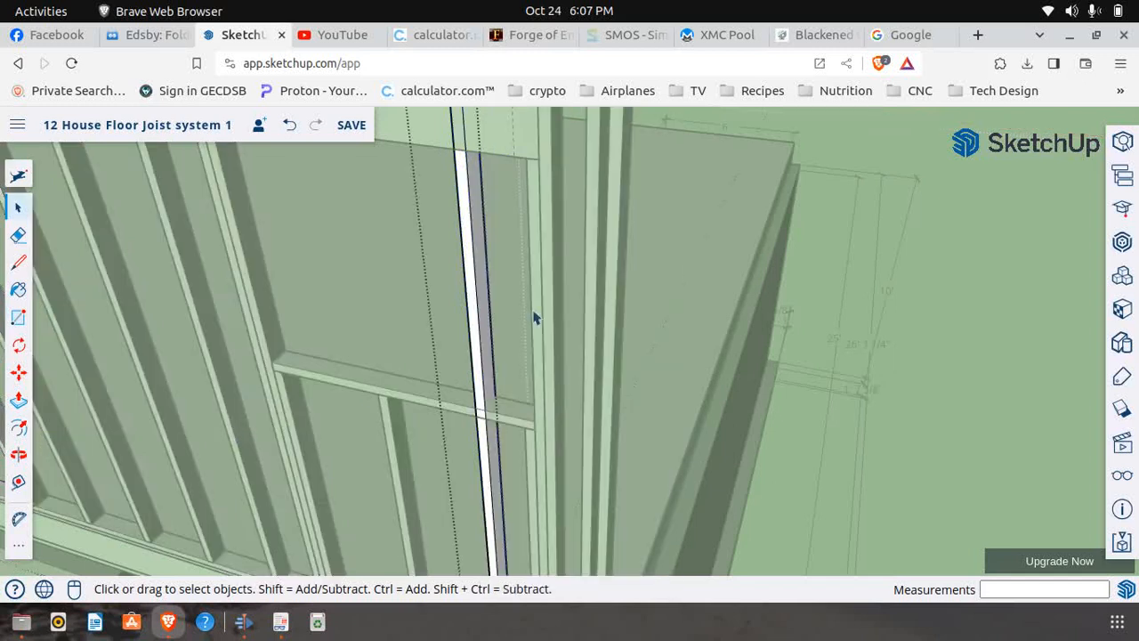
Draw a 4' 1/2" by 1 1/2" rectangle on the remaining stud's front face, from the sill's underside to the header's top edge
{"action": "left_click", "coordinate": [17, 317]}
{"action": "scroll", "coordinate": [484, 428], "scroll_direction": "up", "scroll_amount": 2}
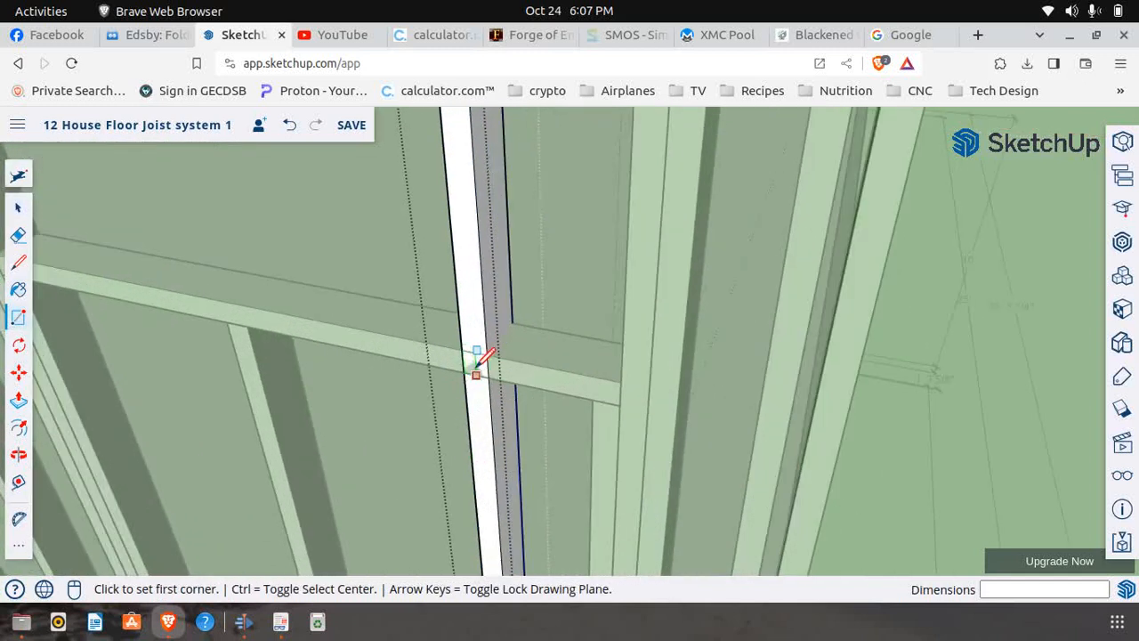
{"action": "left_click", "coordinate": [471, 359]}
{"action": "scroll", "coordinate": [499, 436], "scroll_direction": "down", "scroll_amount": 3}
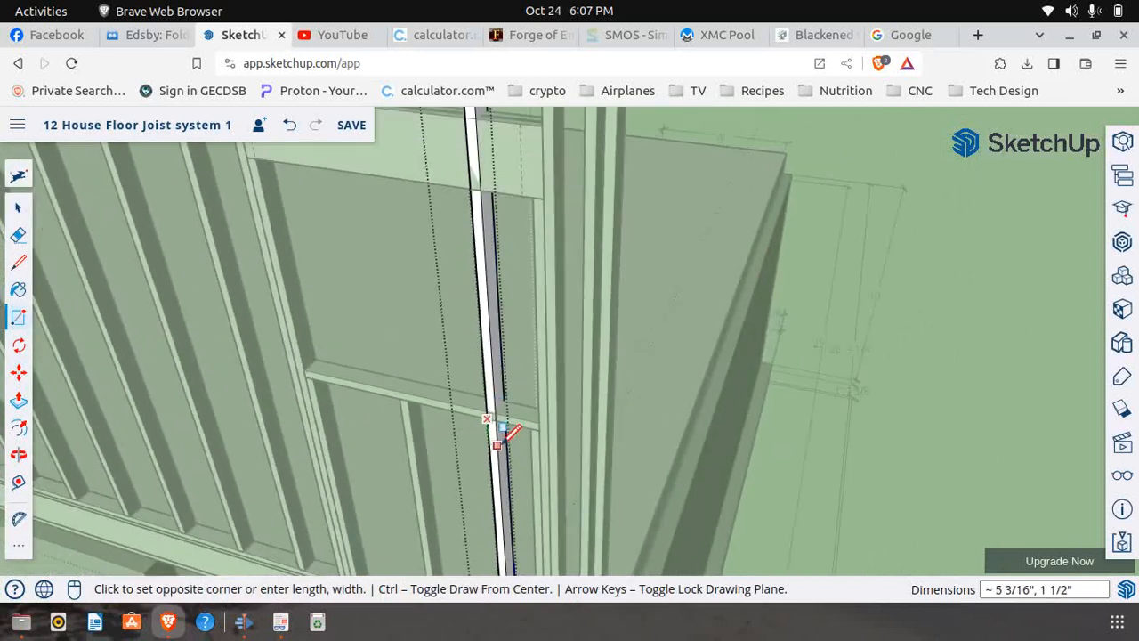
{"action": "scroll", "coordinate": [498, 183], "scroll_direction": "up", "scroll_amount": 2}
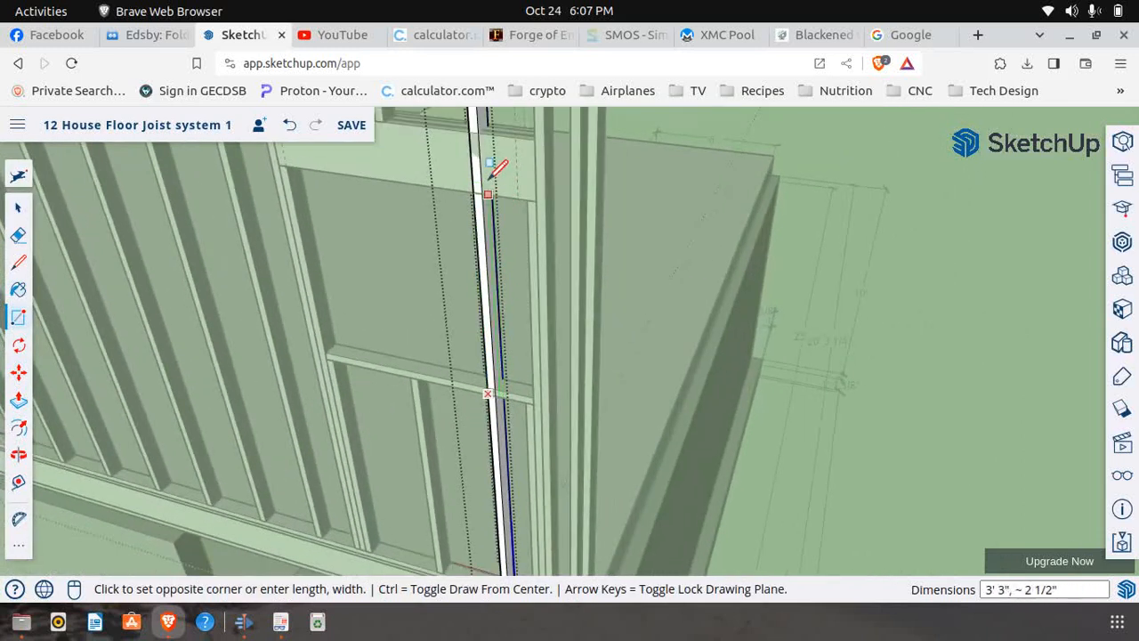
{"action": "scroll", "coordinate": [485, 116], "scroll_direction": "up", "scroll_amount": 2}
{"action": "left_click", "coordinate": [483, 127]}
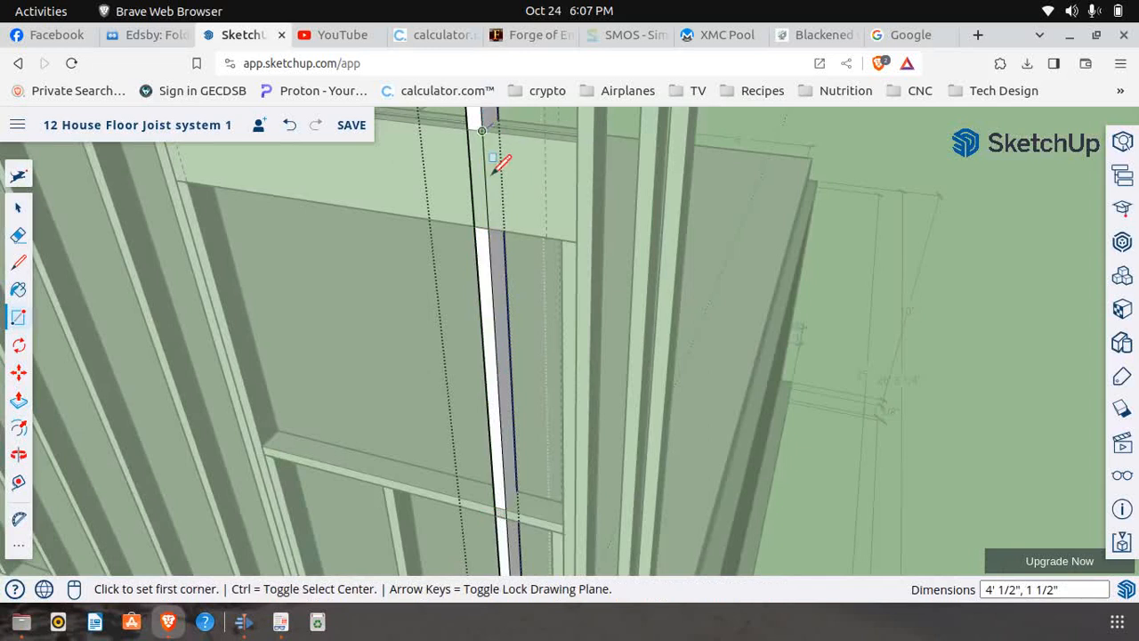
Push the second stud's rectangle 3 1/2" through its depth and erase the leftover strip inside the window opening
{"action": "left_click", "coordinate": [18, 400]}
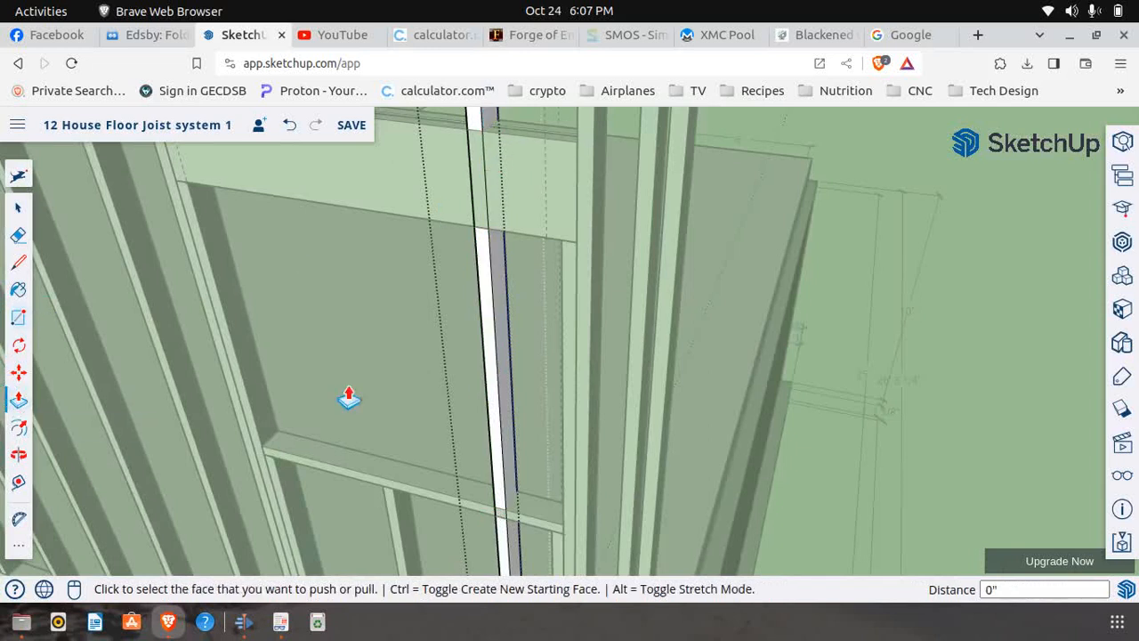
{"action": "left_click", "coordinate": [485, 385]}
{"action": "left_click", "coordinate": [526, 356]}
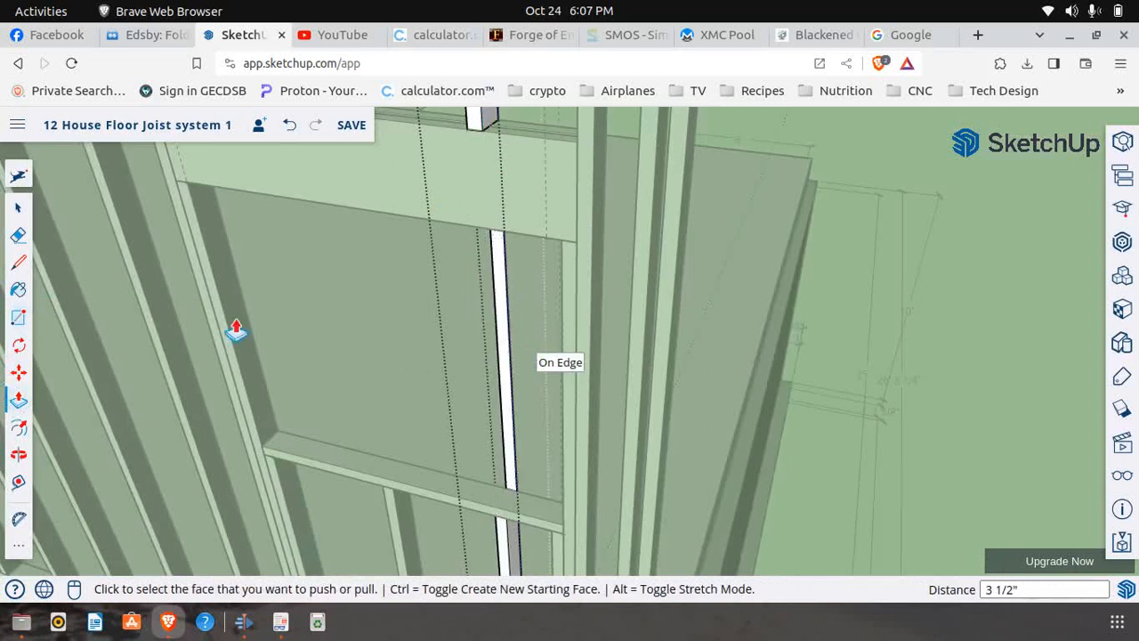
{"action": "left_click", "coordinate": [20, 236]}
{"action": "left_click_drag", "start_coordinate": [515, 328], "coordinate": [501, 339]}
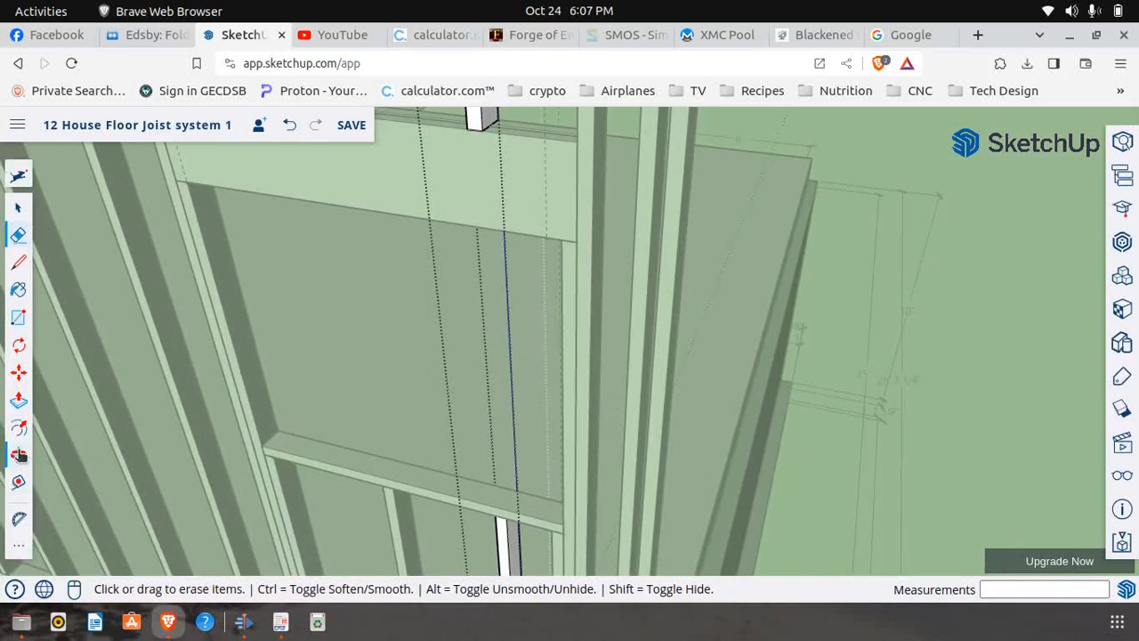
Close the cut stud component and the wall section that contains it
{"action": "left_click", "coordinate": [18, 455]}
{"action": "left_click_drag", "start_coordinate": [719, 435], "coordinate": [336, 318]}
{"action": "scroll", "coordinate": [336, 318], "scroll_direction": "down", "scroll_amount": 2}
{"action": "scroll", "coordinate": [292, 214], "scroll_direction": "up", "scroll_amount": 8}
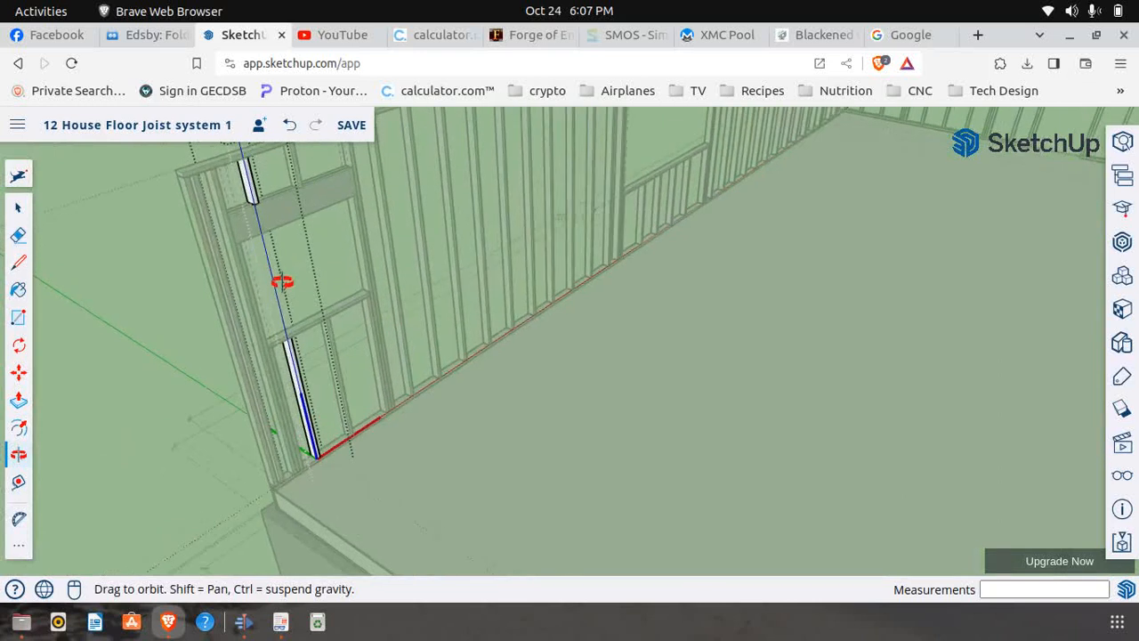
{"action": "scroll", "coordinate": [280, 279], "scroll_direction": "down", "scroll_amount": 1}
{"action": "scroll", "coordinate": [339, 335], "scroll_direction": "down", "scroll_amount": 2}
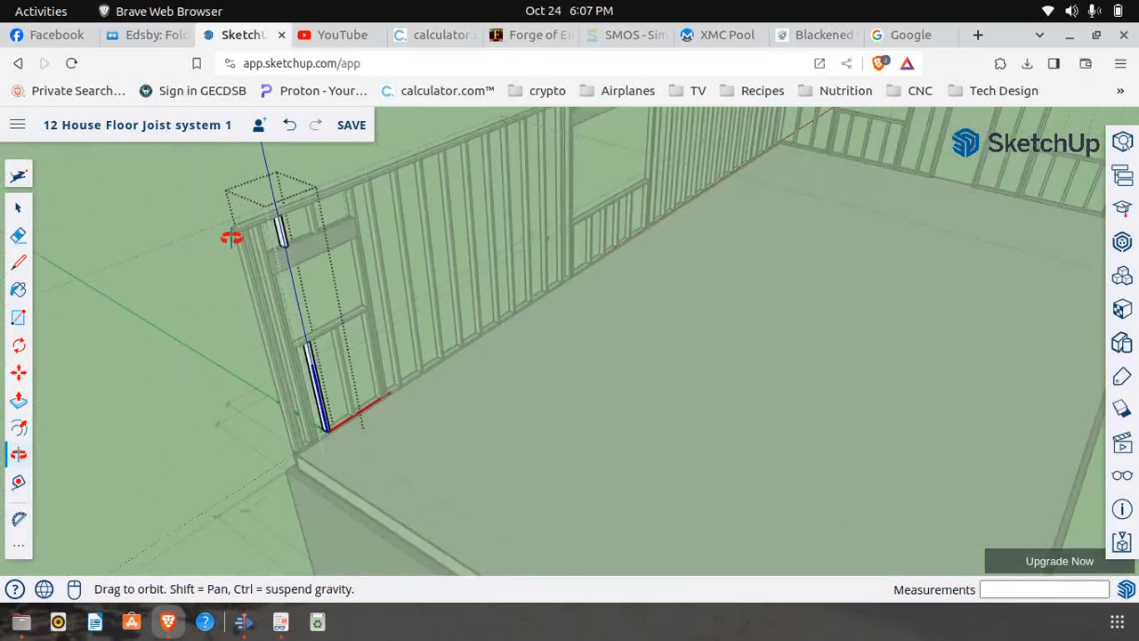
{"action": "left_click", "coordinate": [17, 207]}
{"action": "left_click", "coordinate": [127, 230]}
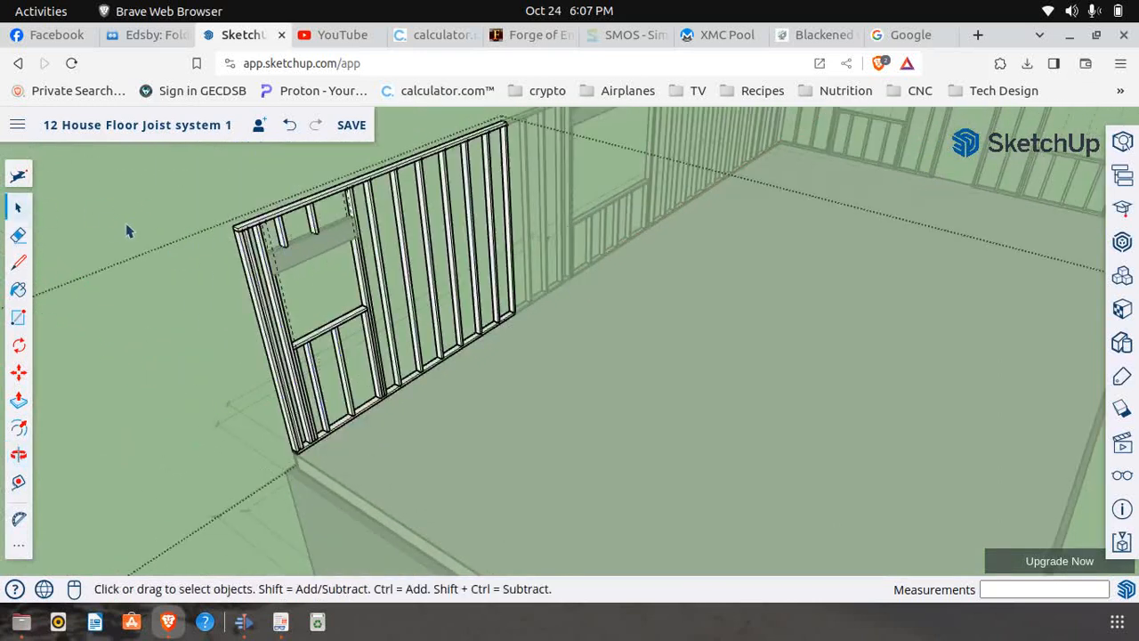
{"action": "left_click", "coordinate": [145, 197]}
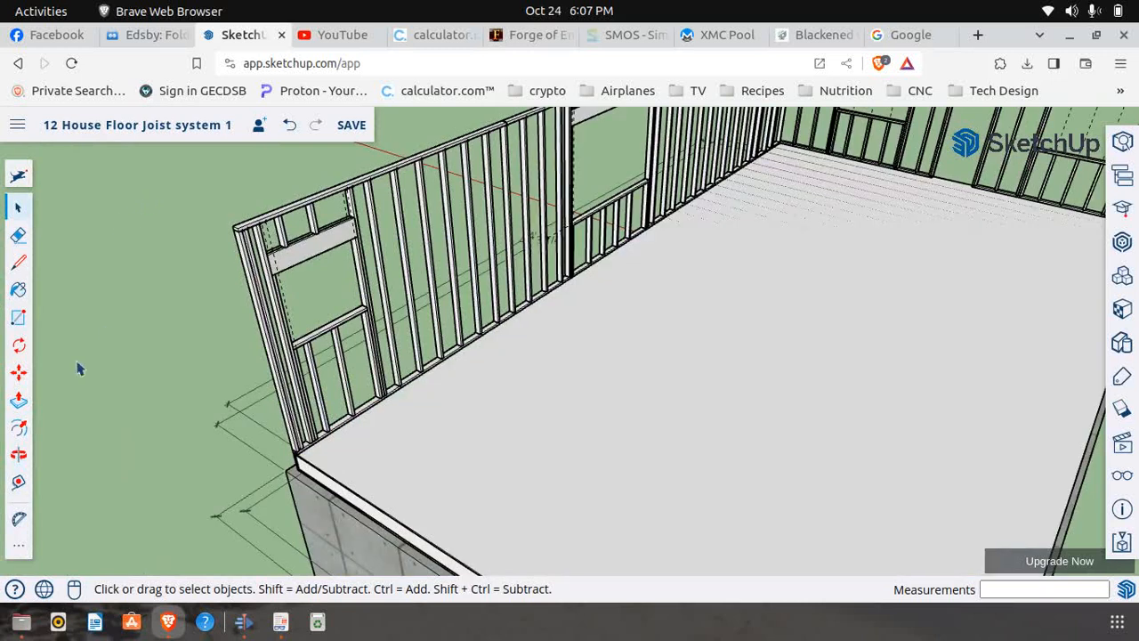
Examine Window 5's finished cripples, header and sill from outside, along with the whole long side wall
{"action": "left_click", "coordinate": [17, 456]}
{"action": "left_click_drag", "start_coordinate": [134, 418], "coordinate": [864, 196]}
{"action": "scroll", "coordinate": [811, 222], "scroll_direction": "up", "scroll_amount": 3}
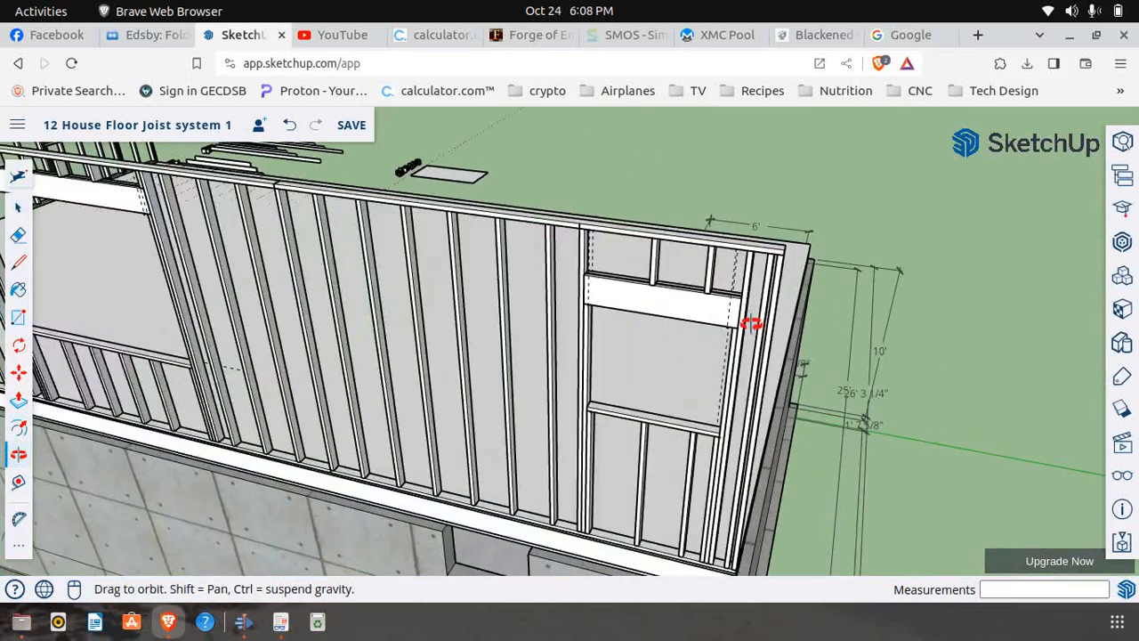
{"action": "scroll", "coordinate": [752, 324], "scroll_direction": "up", "scroll_amount": 2}
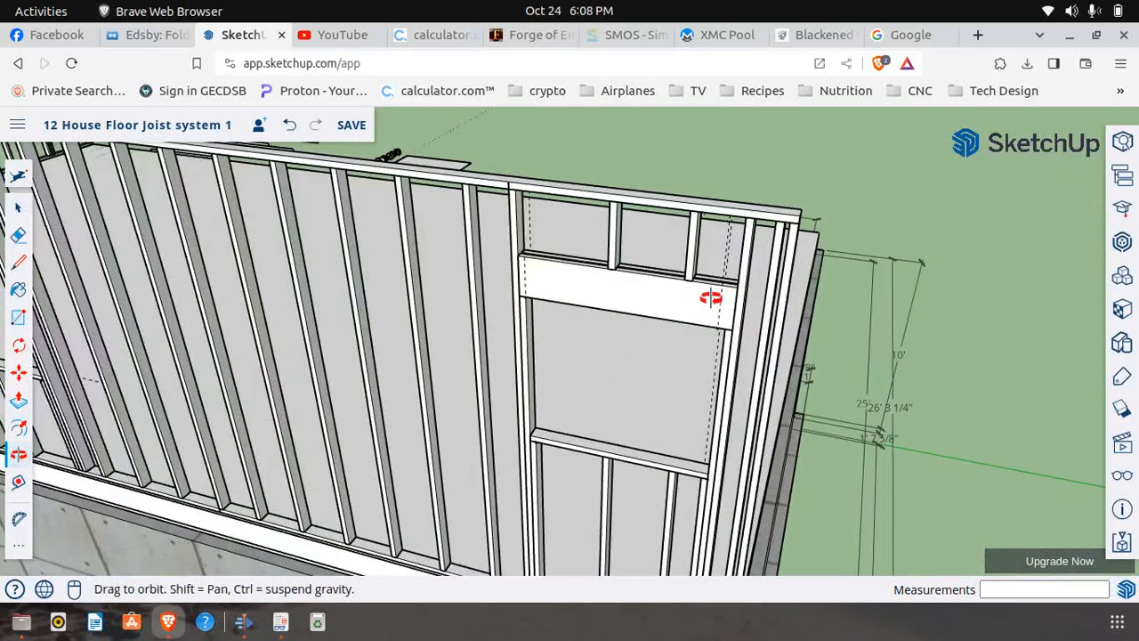
{"action": "scroll", "coordinate": [638, 336], "scroll_direction": "down", "scroll_amount": 5}
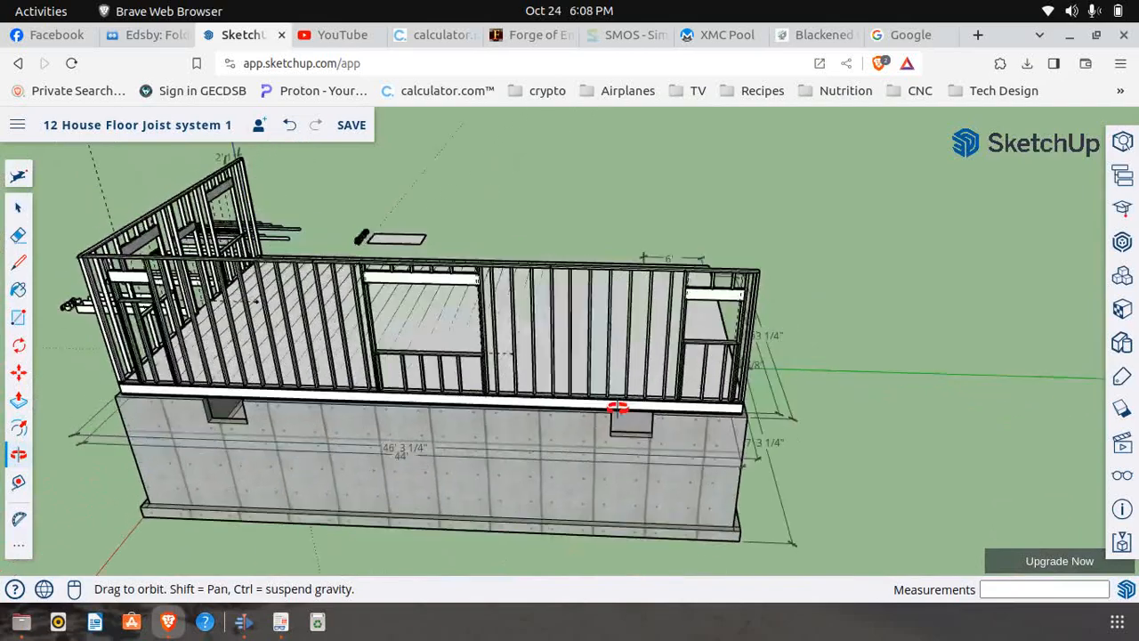